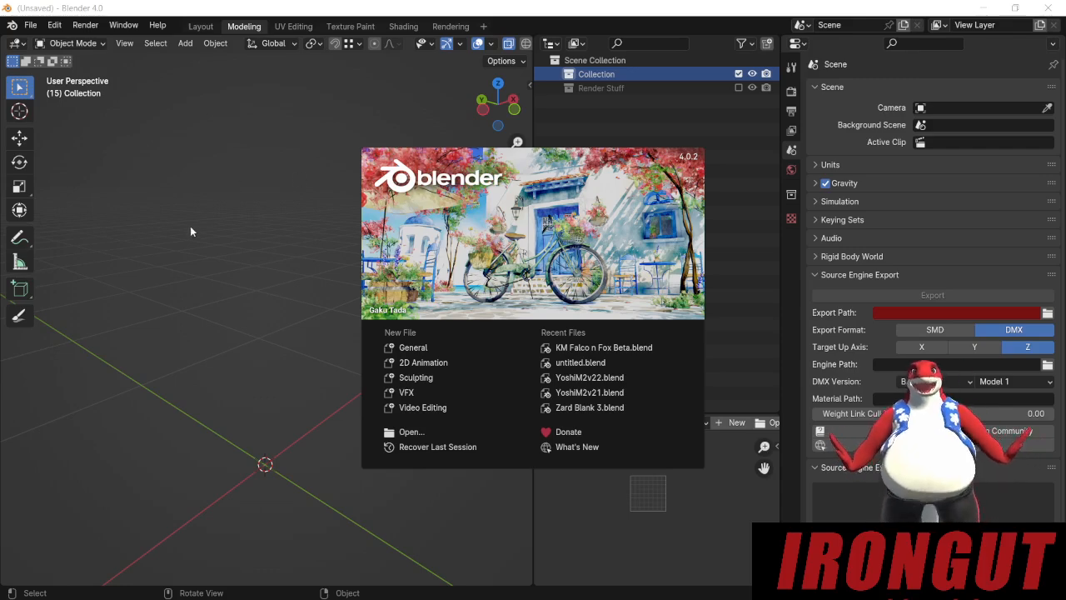
left_click(189, 248)
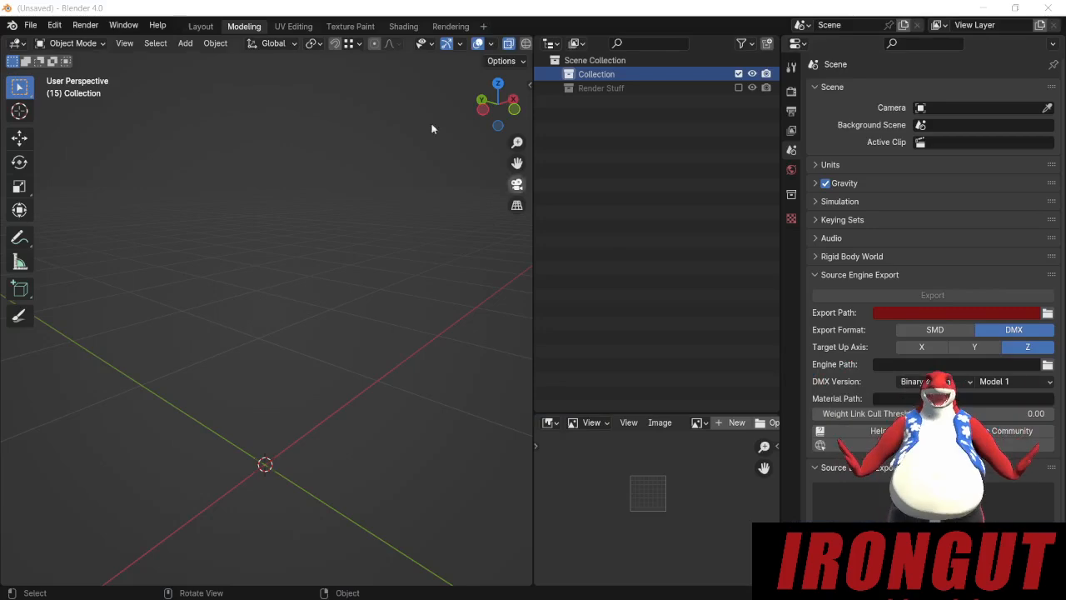
left_click(30, 26)
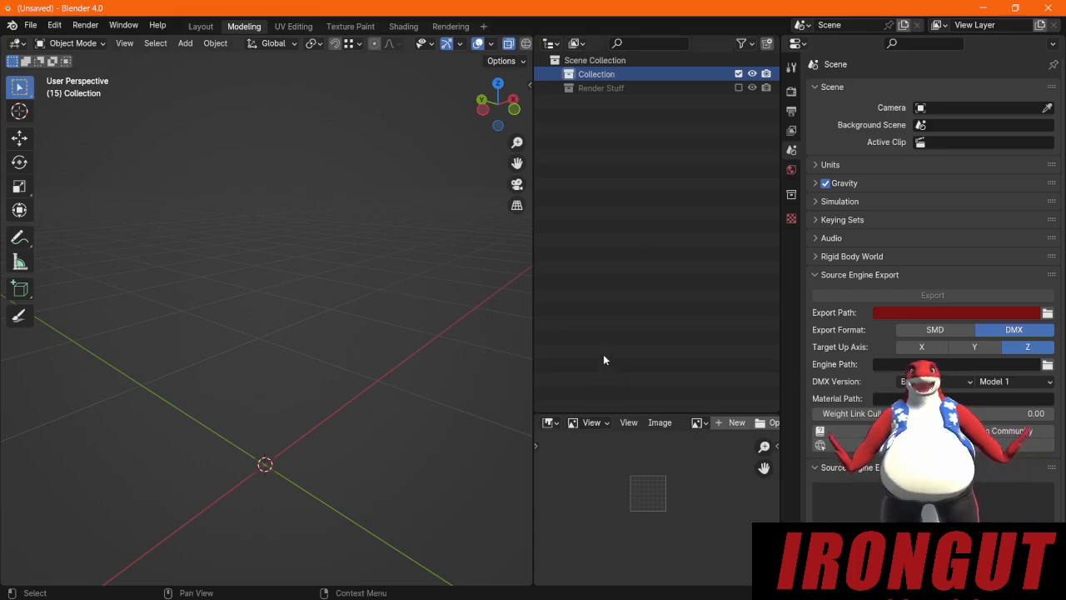
middle_click_drag(388, 391, 409, 364)
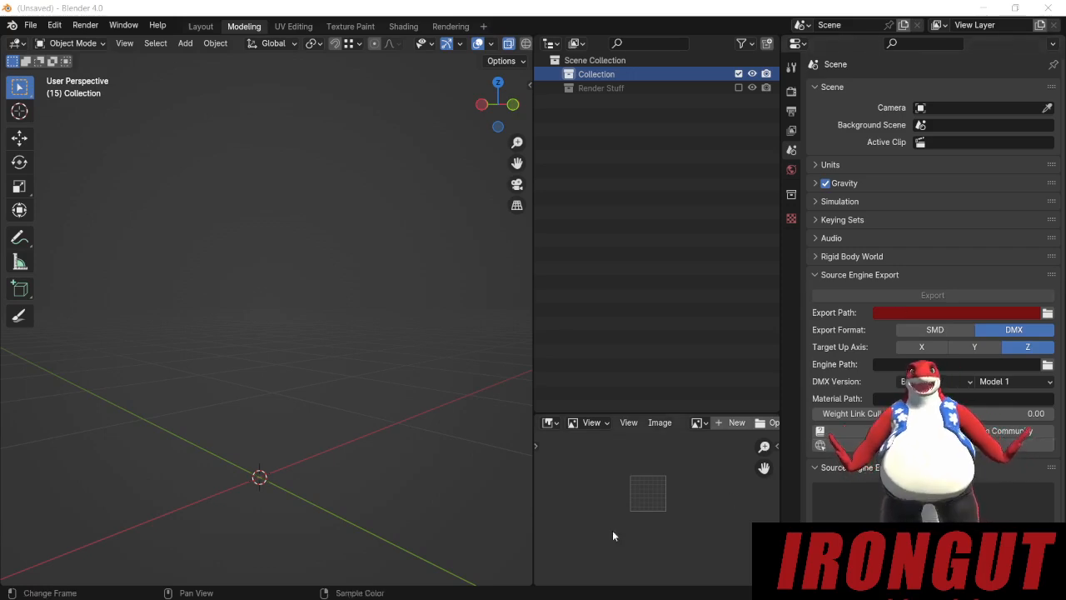
left_click(573, 265)
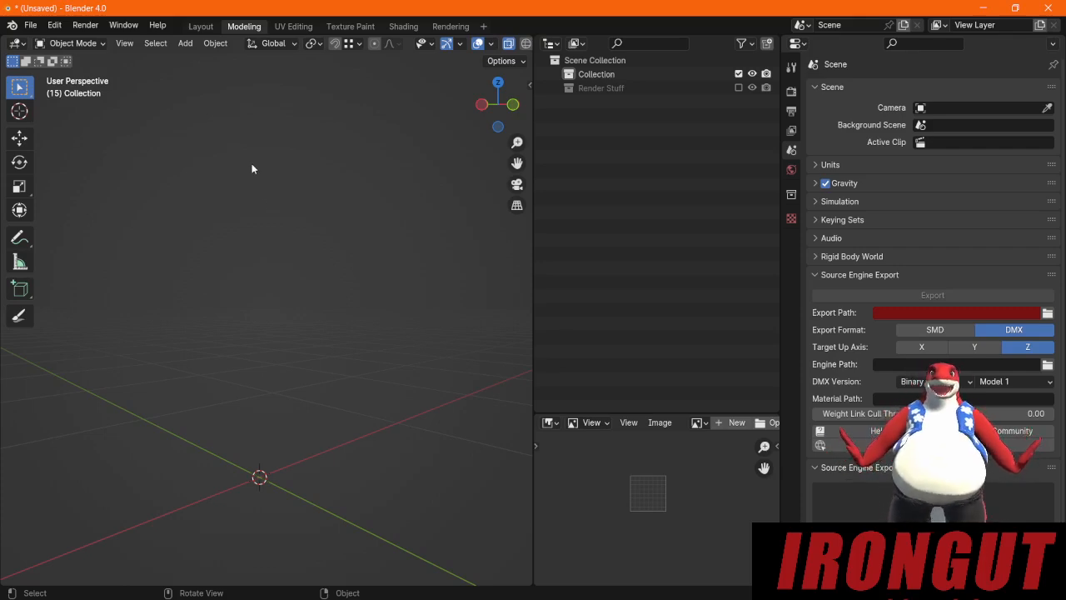
mouse_move(361, 366)
middle_mouse_down()
mouse_move(159, 383)
mouse_move(396, 379)
mouse_move(324, 374)
mouse_move(369, 350)
mouse_move(358, 384)
middle_mouse_up()
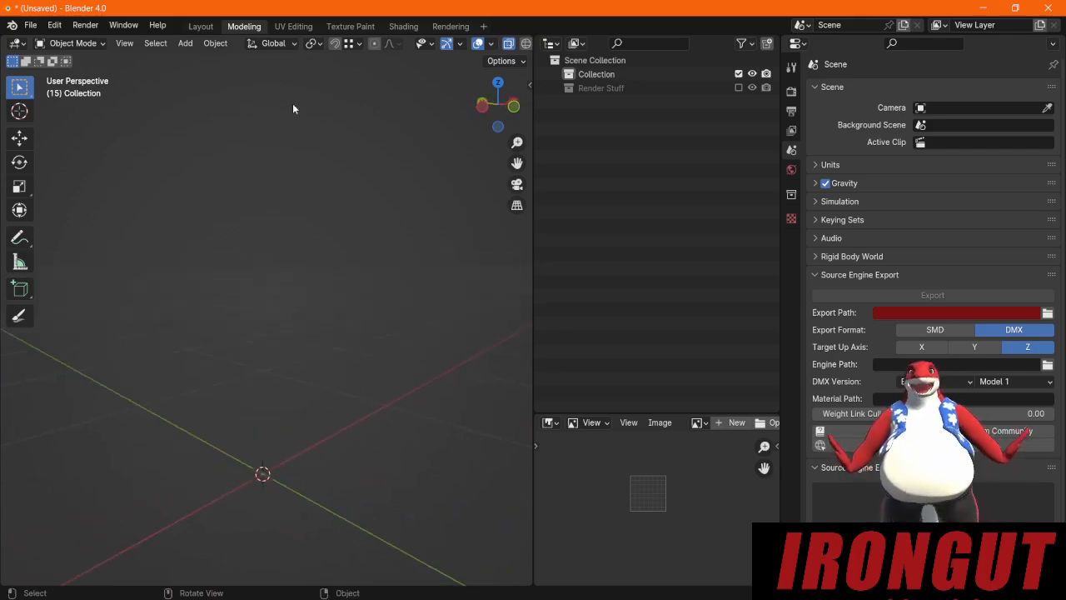
left_click(187, 43)
left_click(190, 45)
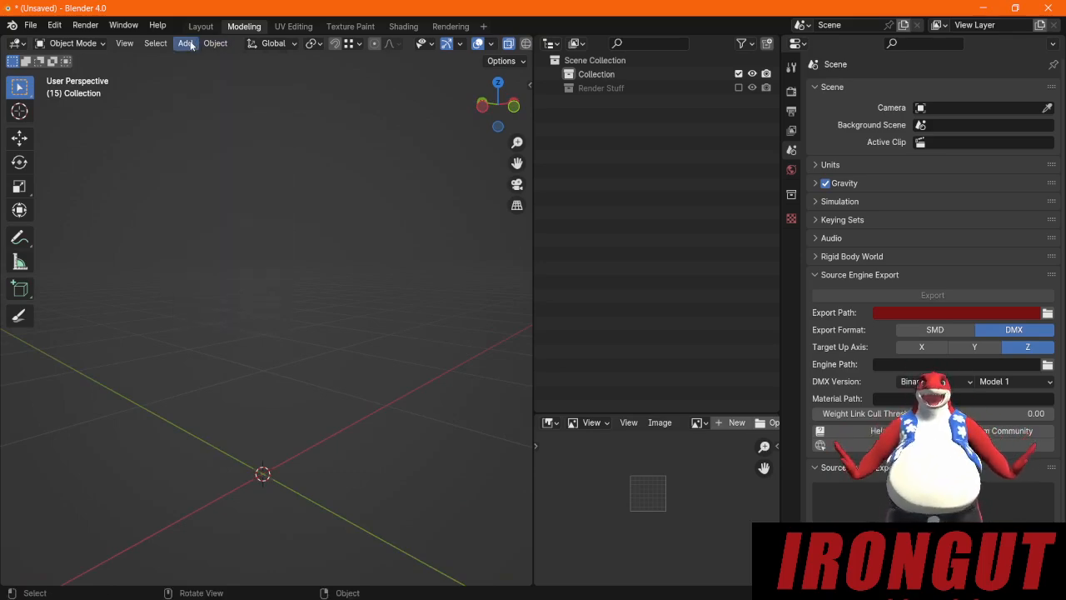
left_click(630, 76)
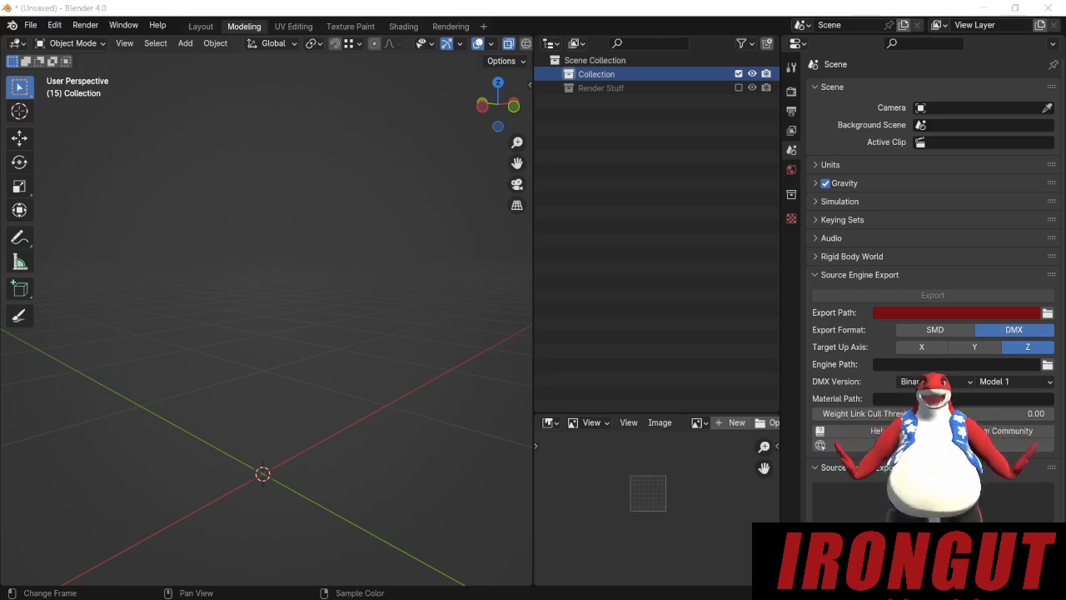
left_click(278, 418)
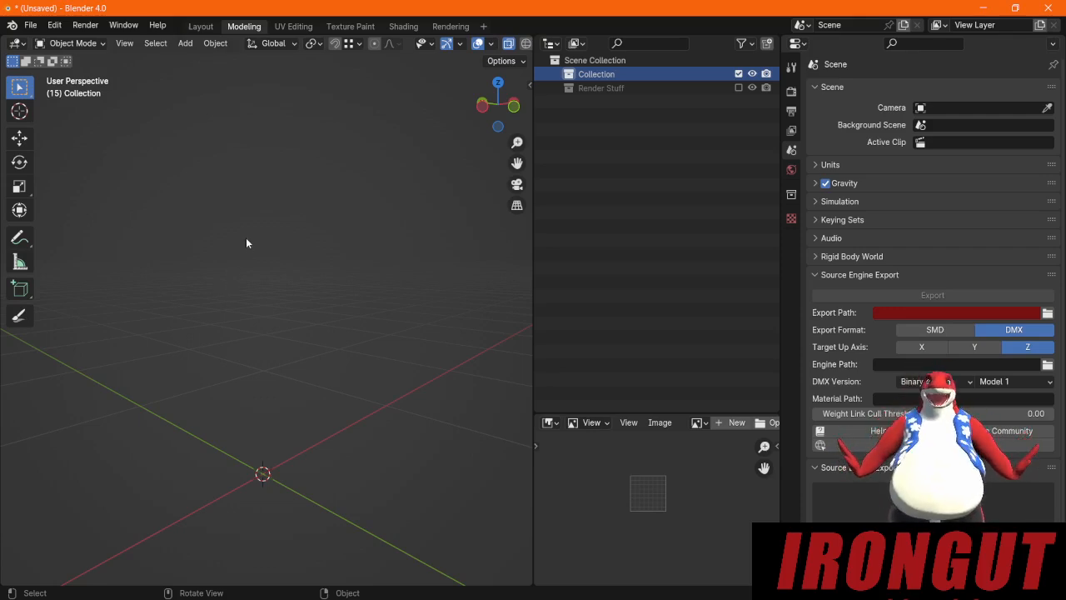
Step: Add a cube mesh at the world origin
left_click(184, 44)
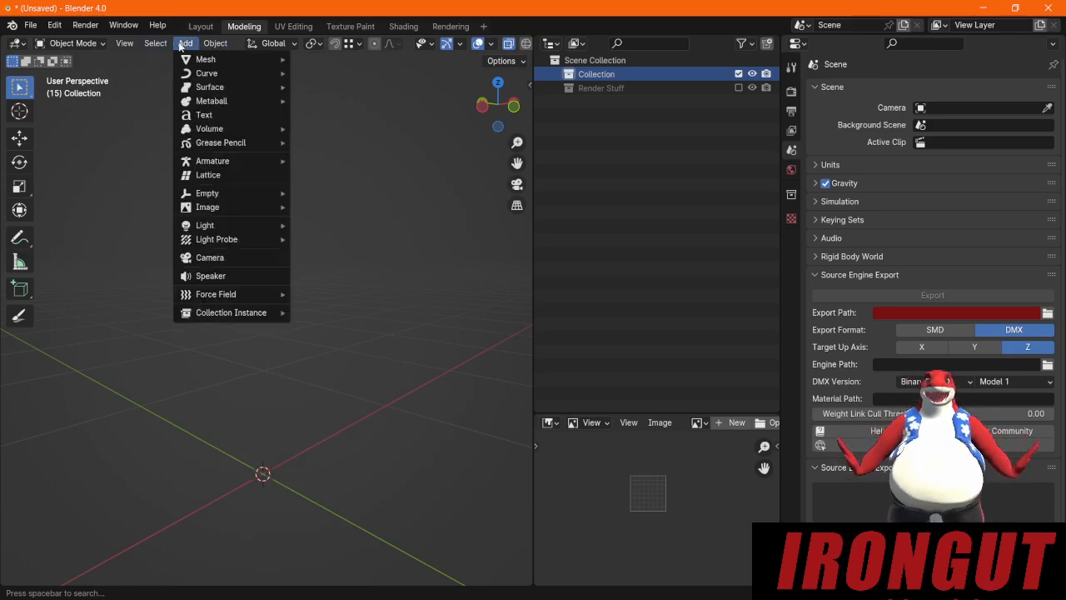
mouse_move(211, 61)
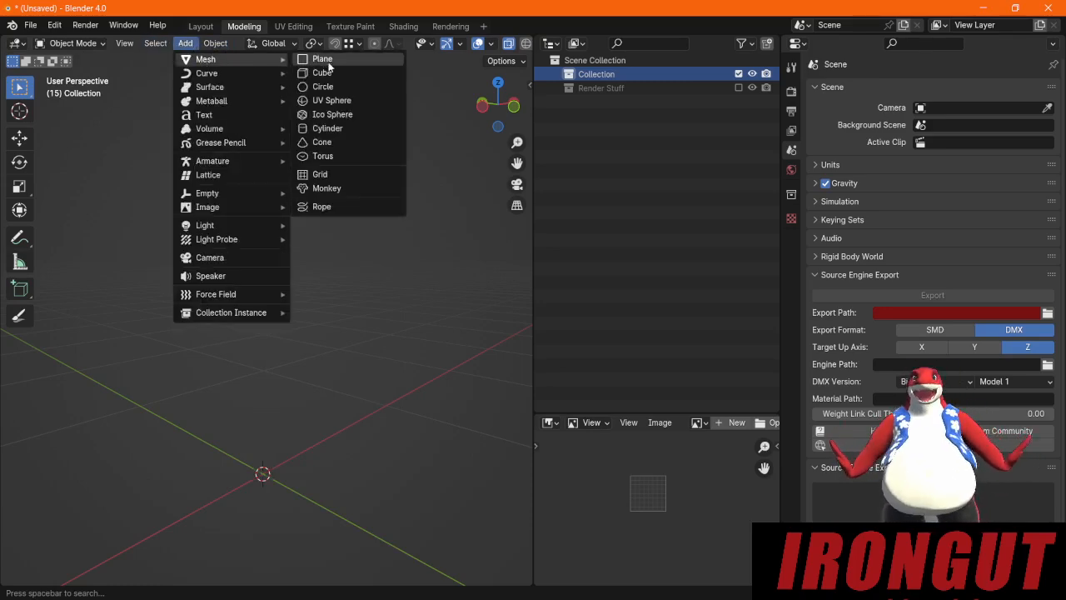
left_click(334, 74)
scroll(333, 344, "down", 10)
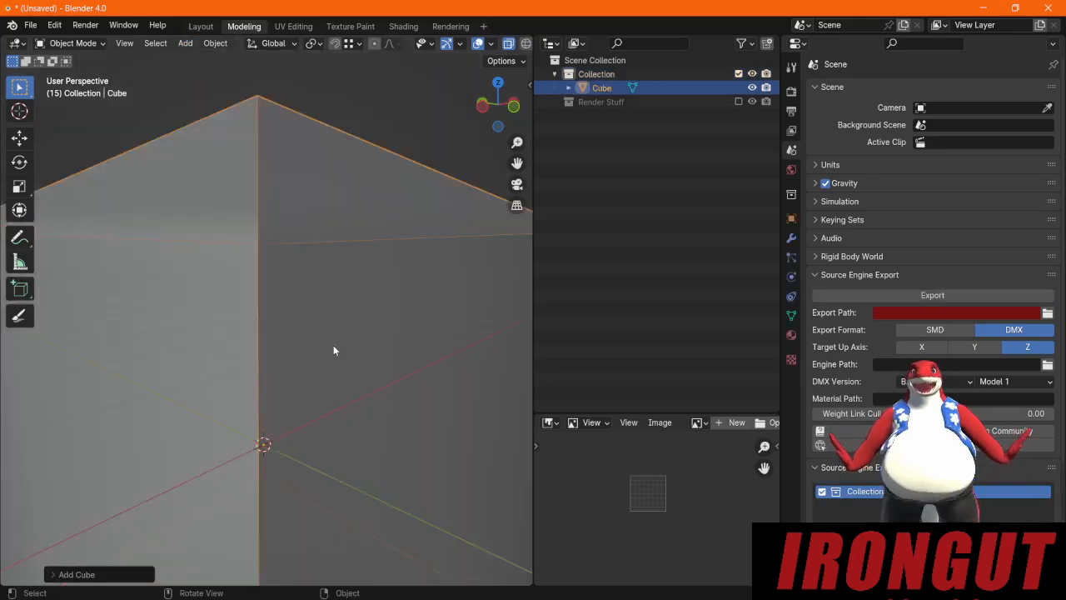
middle_click_drag(281, 354, 299, 339)
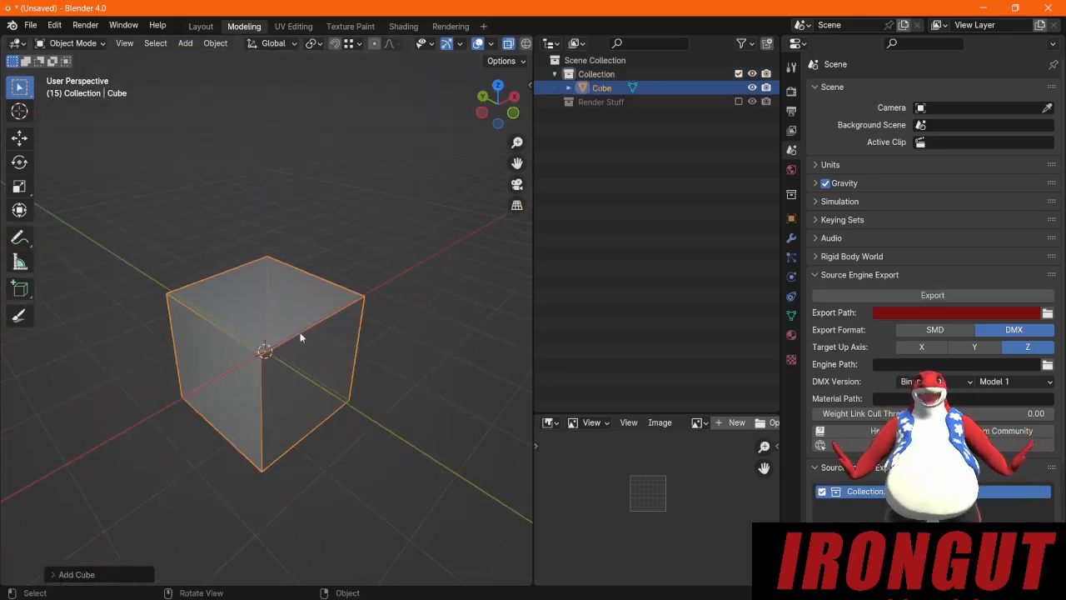
Step: In Edit Mode, clear the selection, switch to face selection and select the cube's top face
left_click(89, 43)
left_click(90, 77)
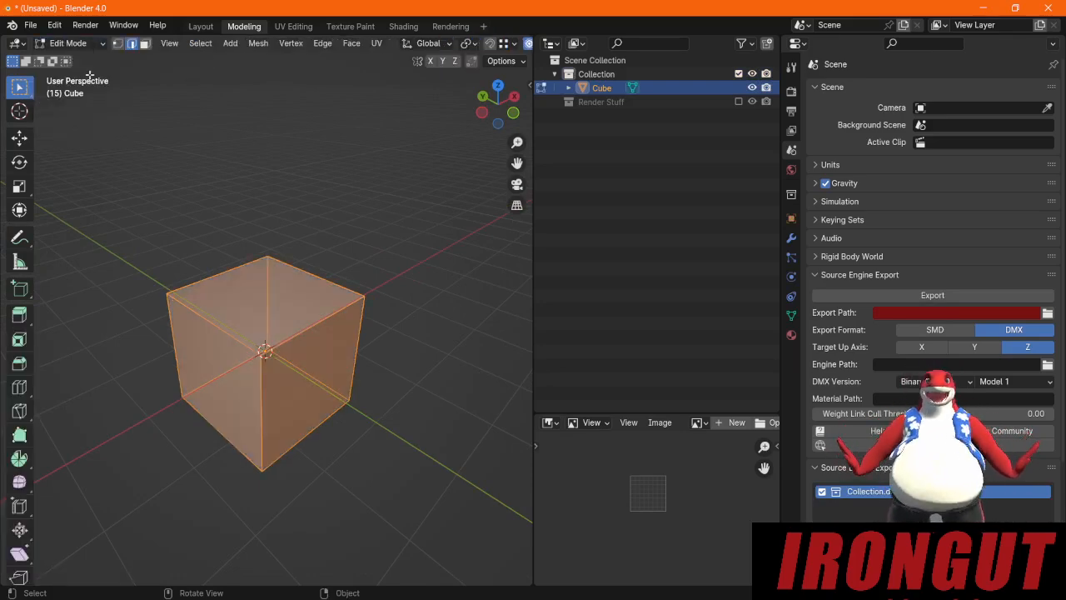
middle_click_drag(282, 385, 375, 309)
key("alt+a")
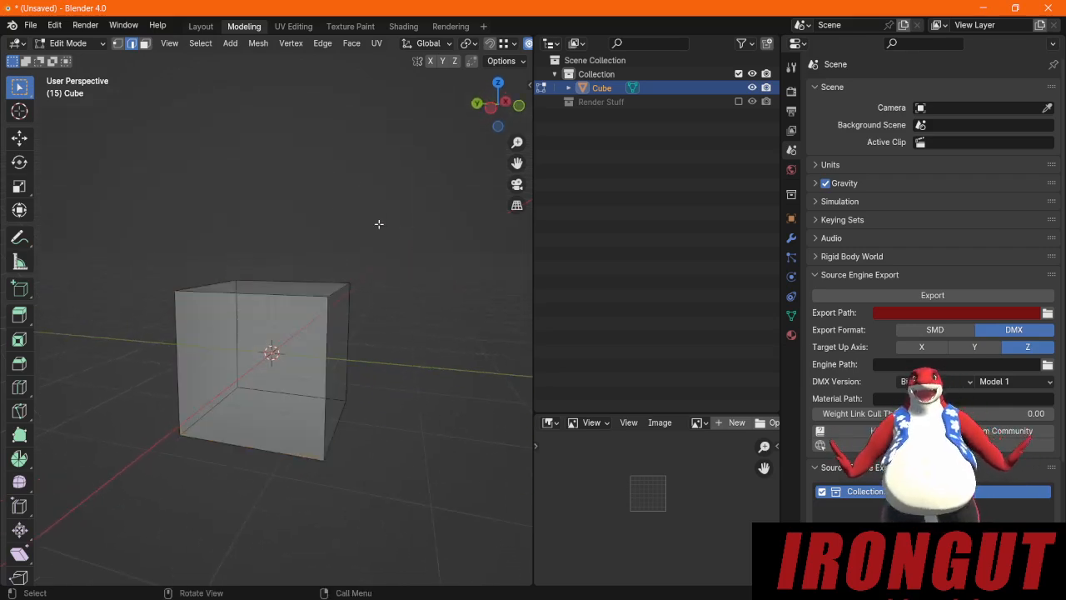
left_click(144, 44)
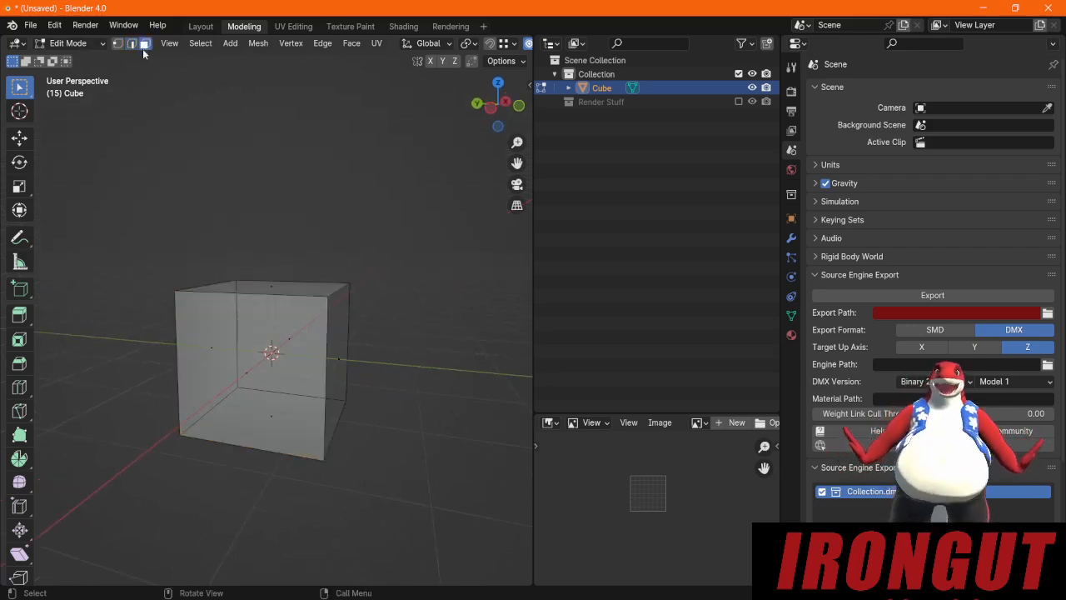
left_click(273, 285)
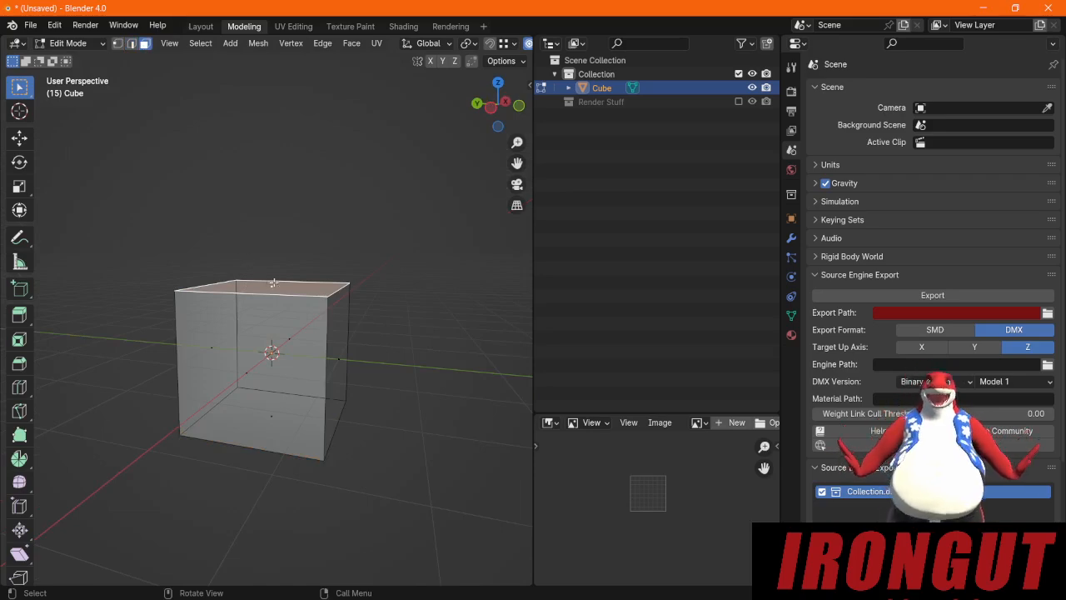
Step: Return to Object Mode and give the cube a Basis shape key plus one additional shape key
left_click(791, 314)
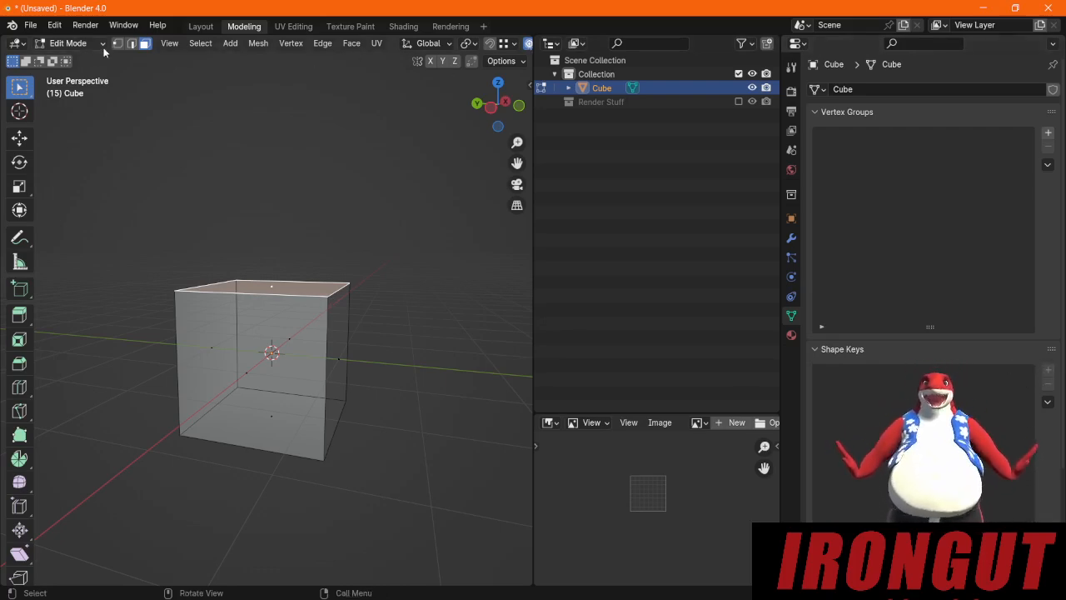
left_click(68, 43)
left_click(75, 57)
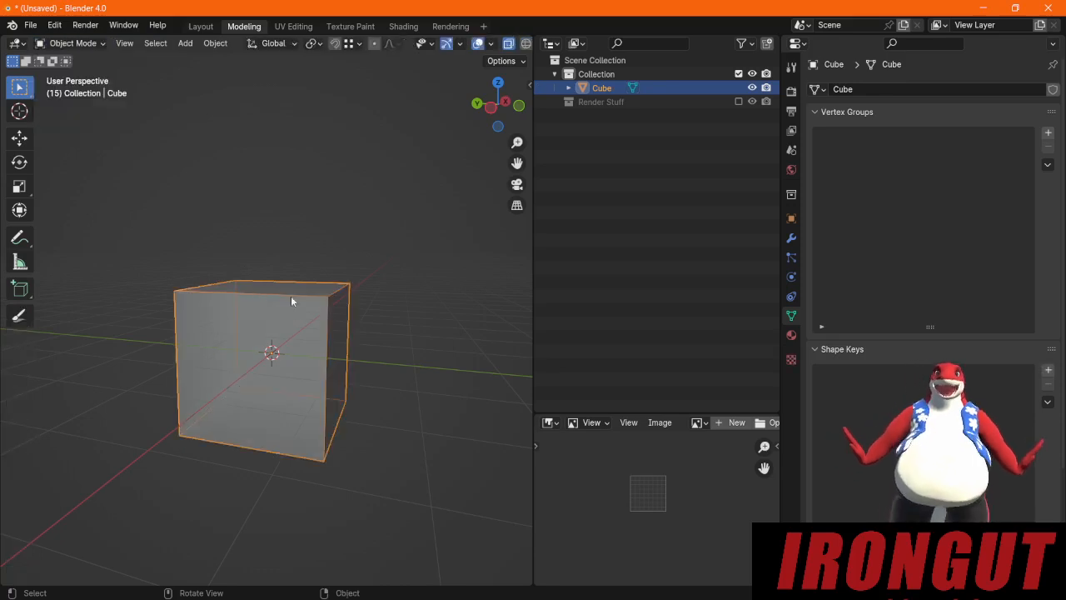
left_click(1046, 371)
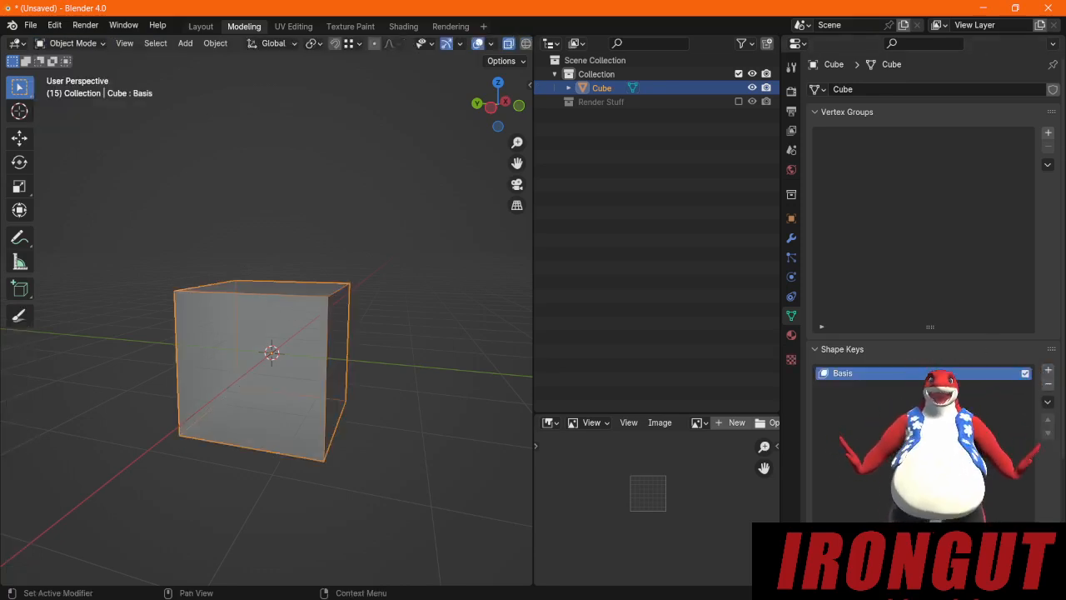
left_click(1046, 370)
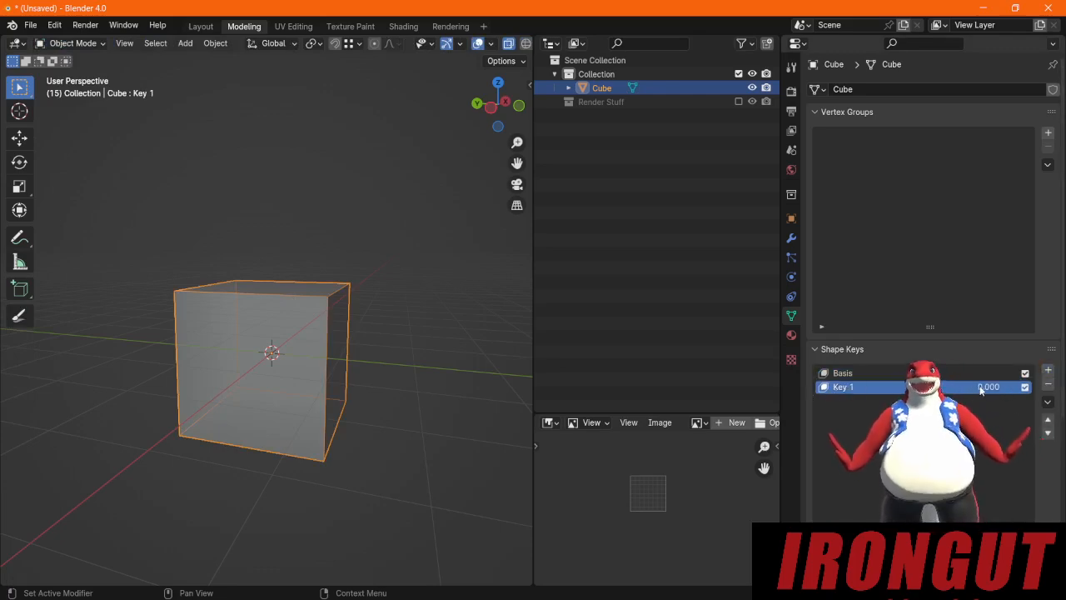
Step: With the second shape key active, raise the top face along Z in Edit Mode to about double the cube's height, and return to Object Mode
left_click(64, 44)
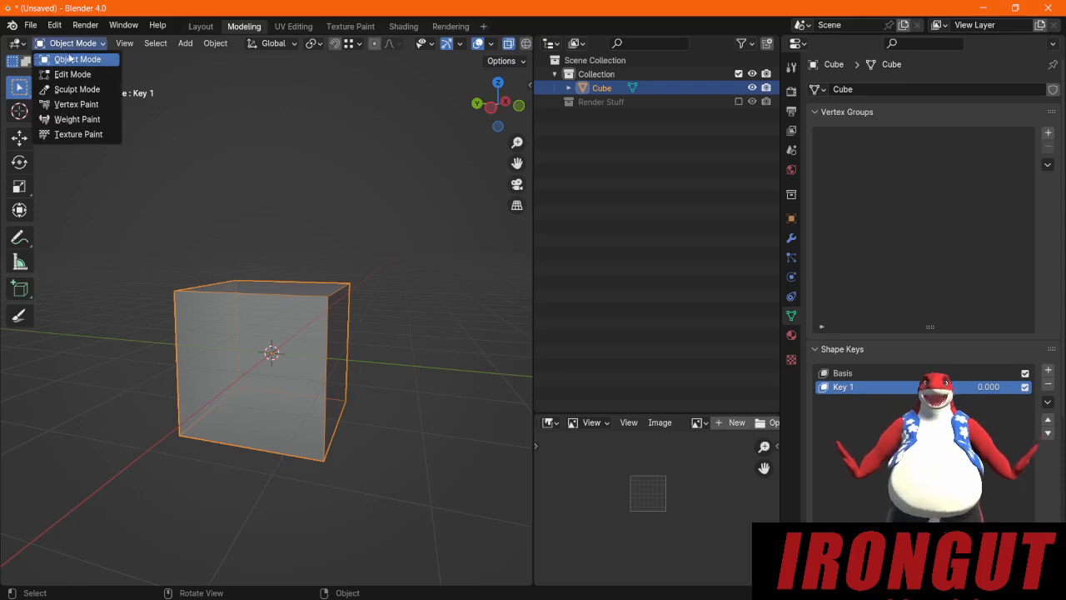
left_click(69, 76)
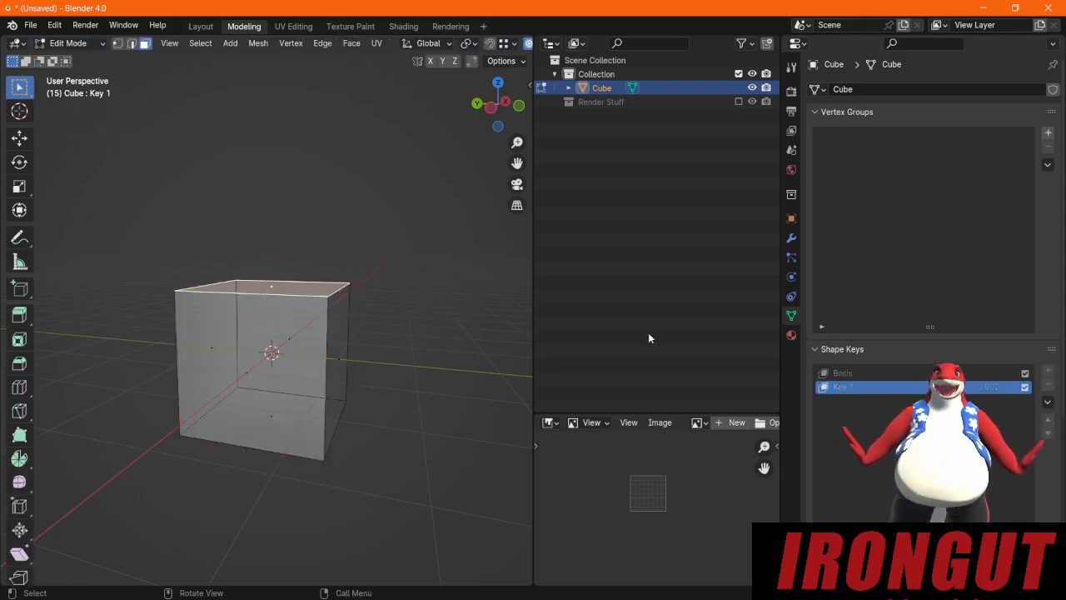
left_click(19, 137)
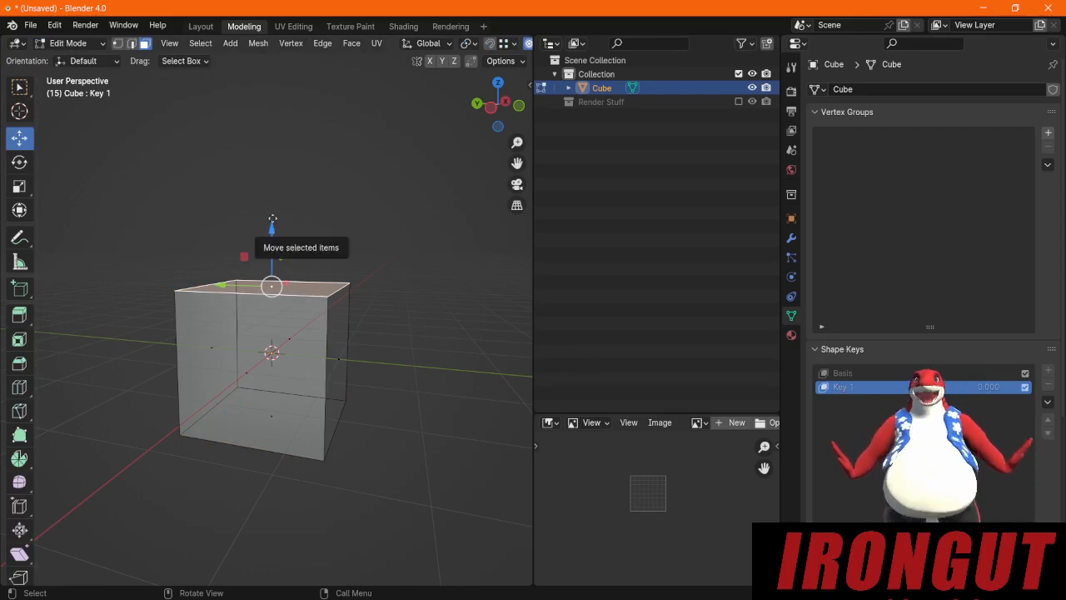
left_click_drag(271, 238, 271, 112)
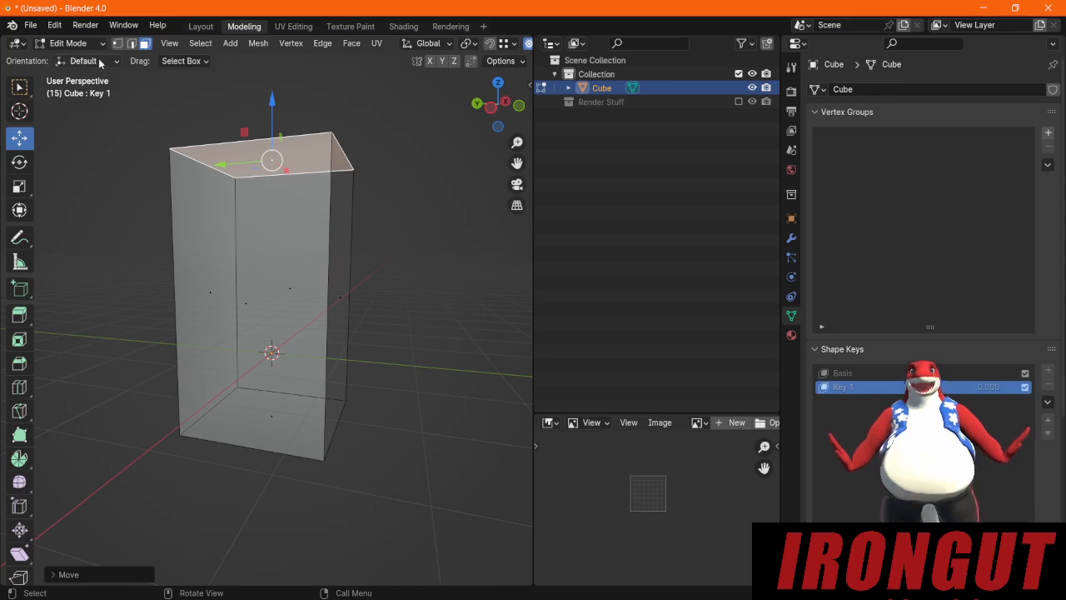
left_click(75, 43)
left_click(63, 58)
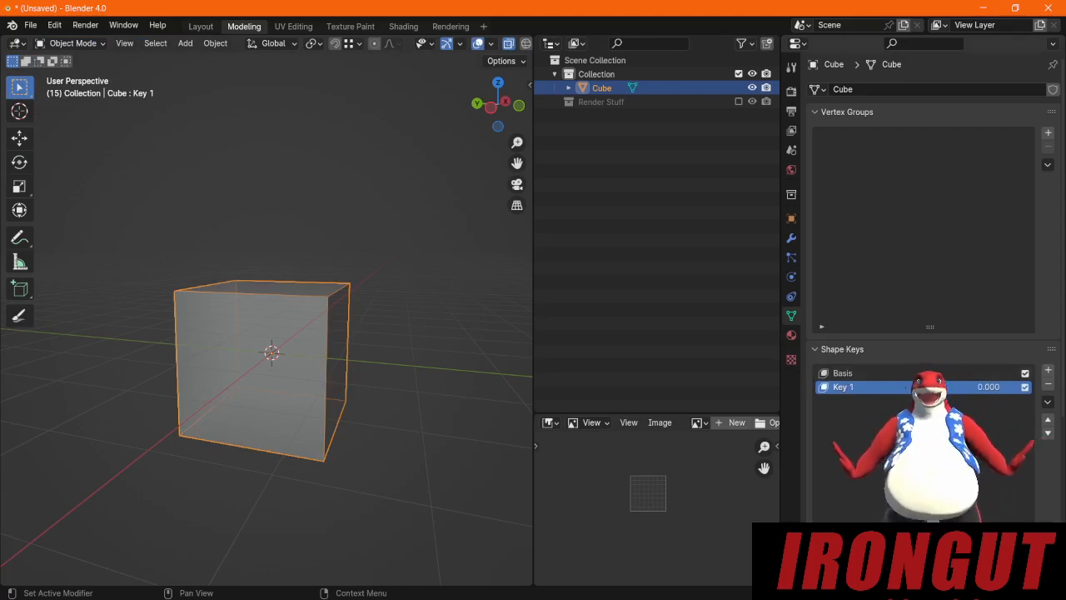
mouse_move(988, 387)
left_mouse_down()
mouse_move(1051, 387)
mouse_move(988, 387)
left_mouse_up()
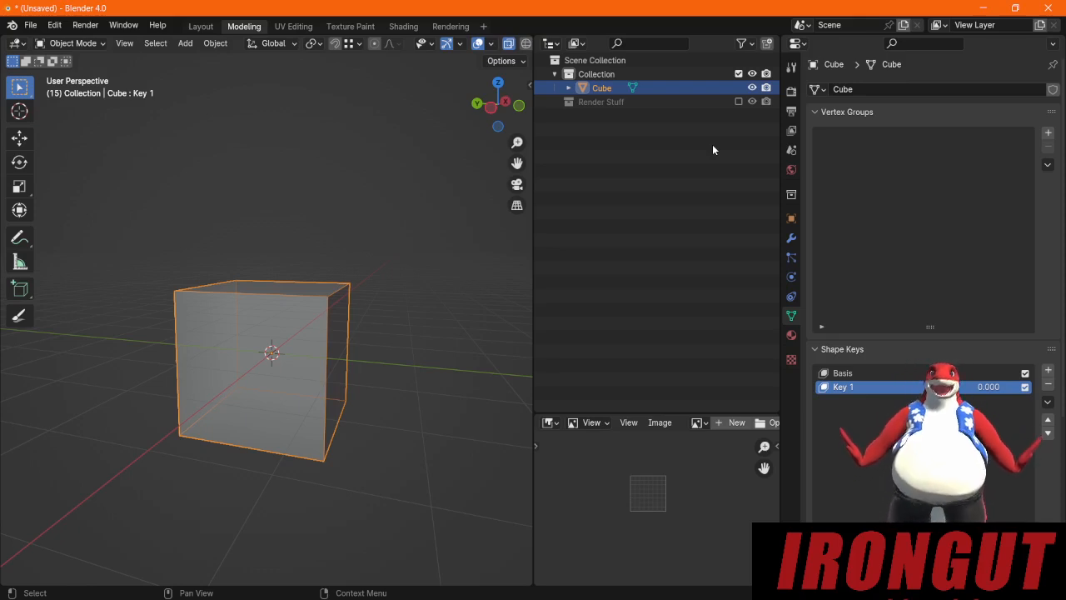
Step: Deselect the cube and add a single-bone armature at the origin
left_click(612, 166)
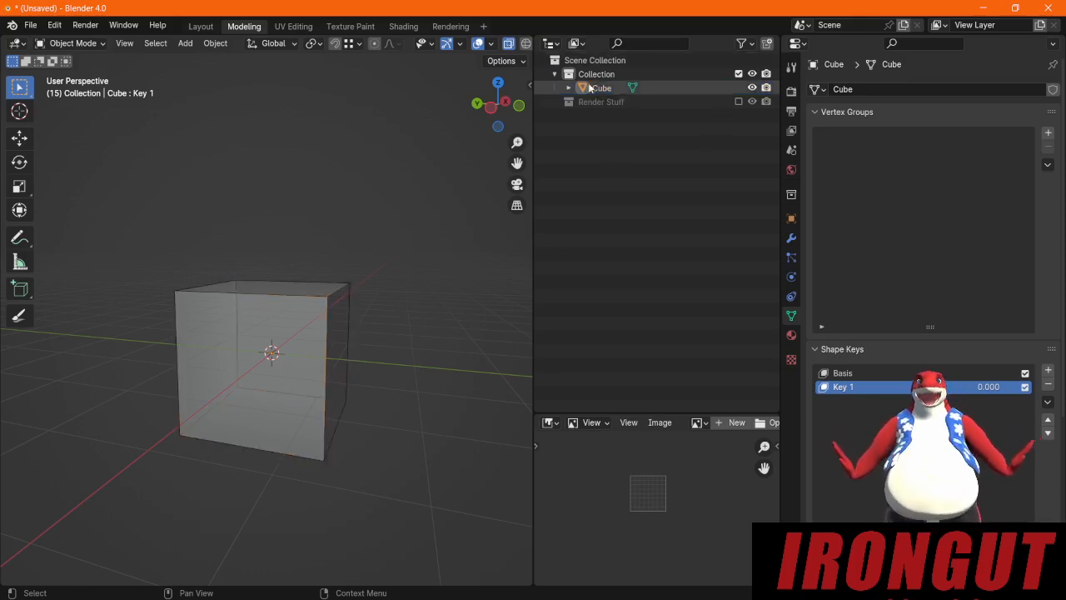
left_click(186, 44)
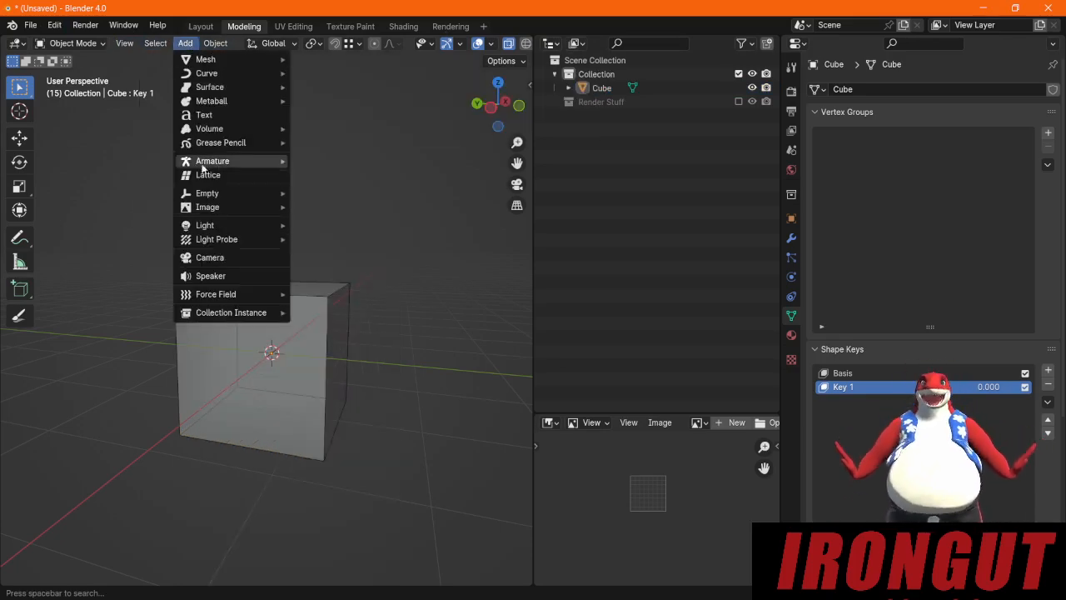
mouse_move(234, 158)
left_click(325, 159)
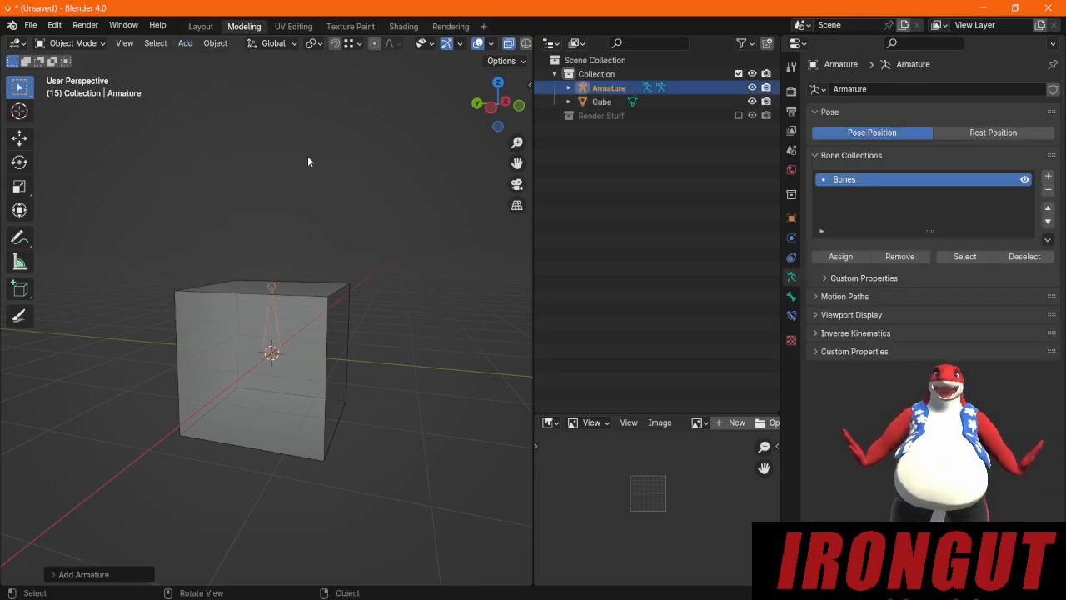
Step: Add an Armature deform modifier to the cube with the new armature as its object, leaving the cube selected
left_click(603, 102)
left_click(791, 238)
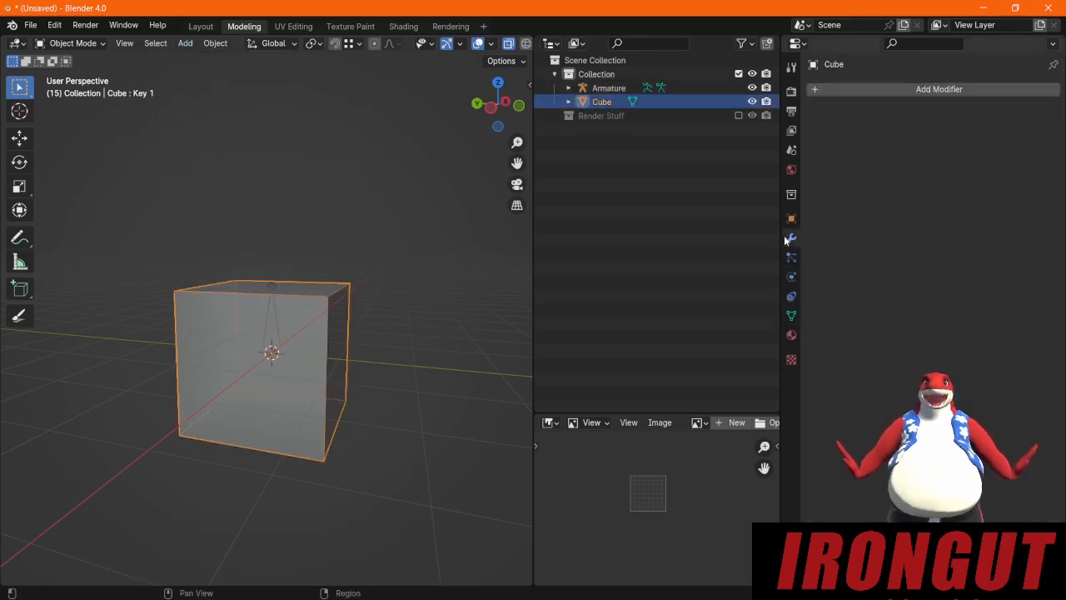
left_click(957, 89)
mouse_move(895, 127)
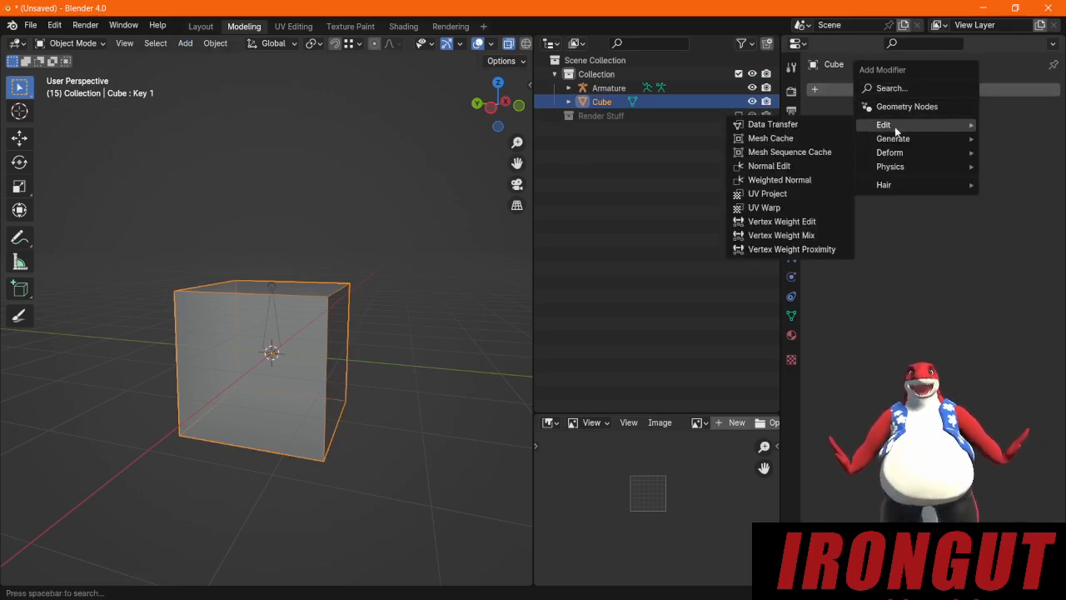
mouse_move(916, 141)
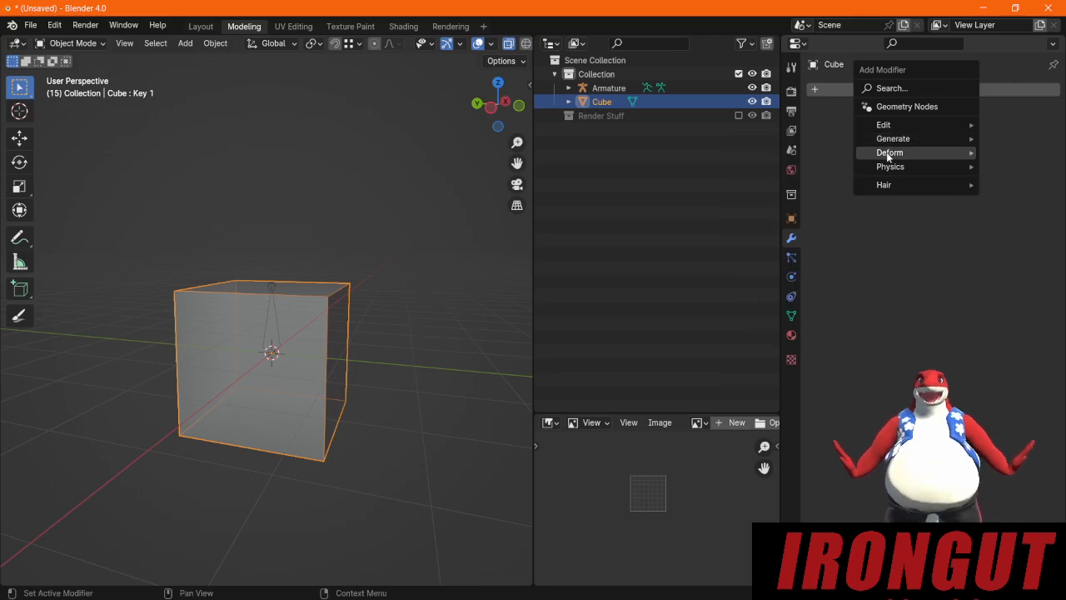
mouse_move(889, 153)
left_click(805, 155)
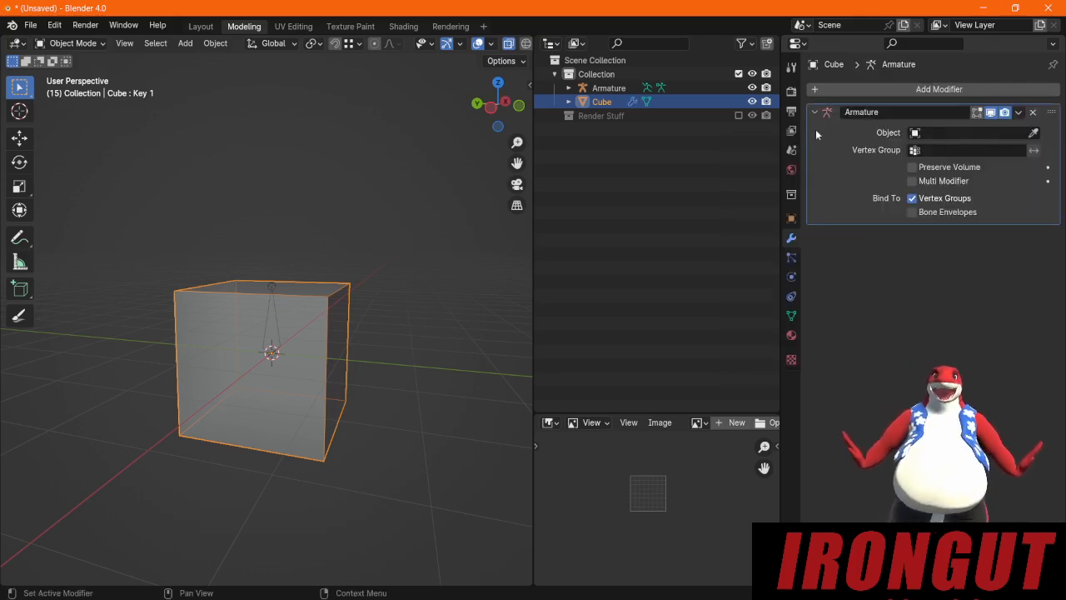
left_click_drag(614, 97, 976, 140)
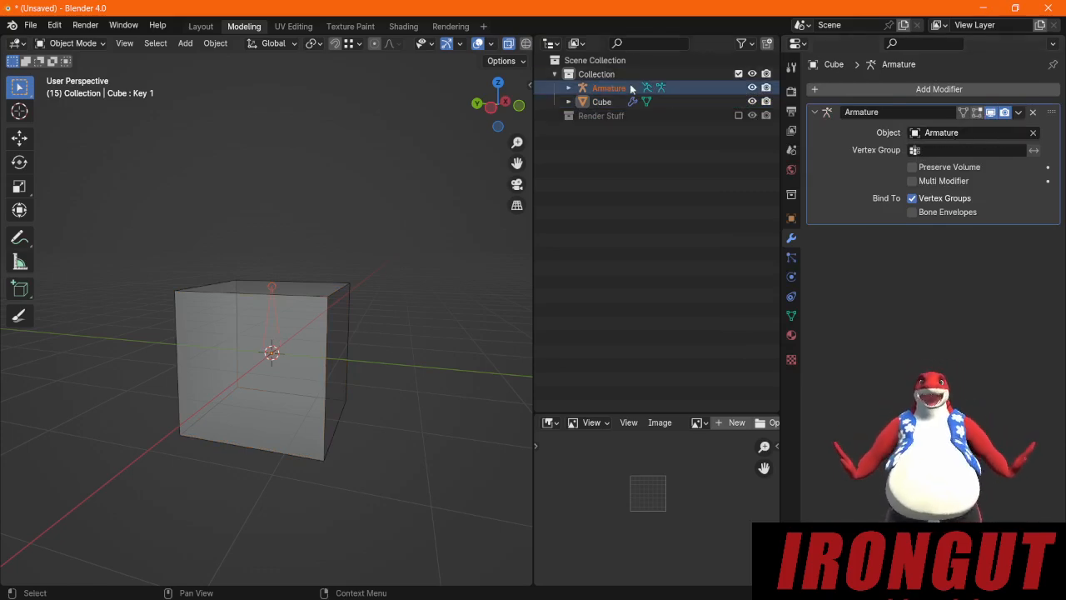
left_click(602, 101)
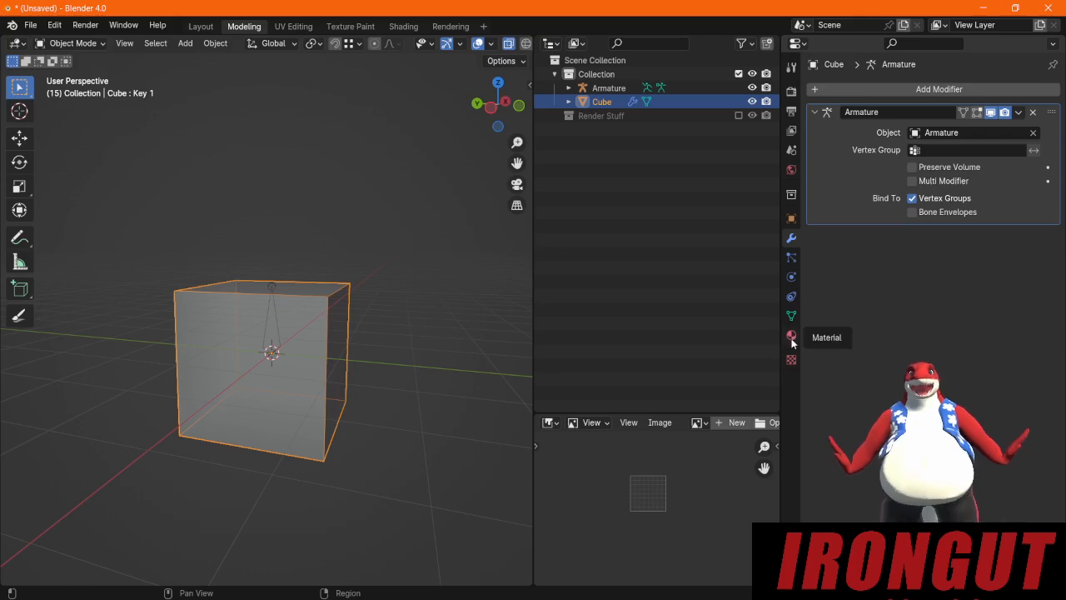
Step: Expand the armature's hierarchy to reveal its bone, and open the cube's object data properties
left_click(569, 87)
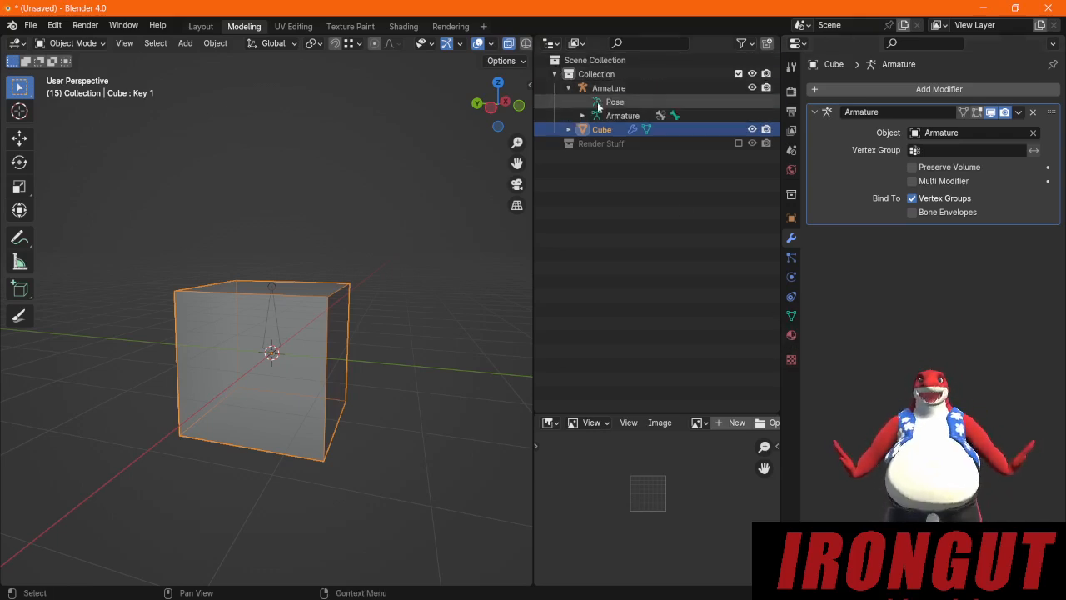
left_click(582, 116)
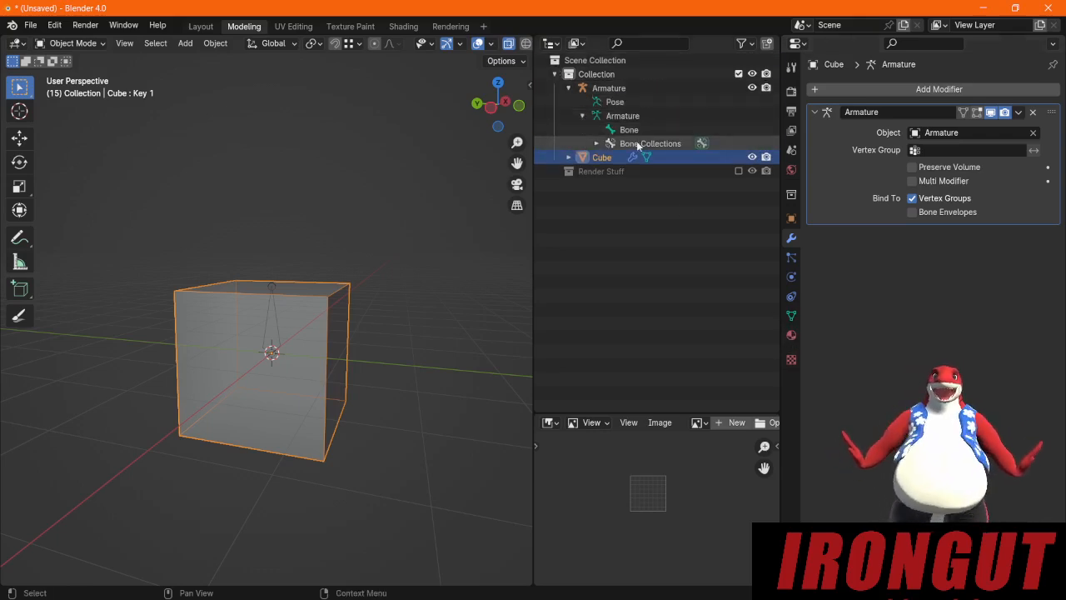
left_click(789, 317)
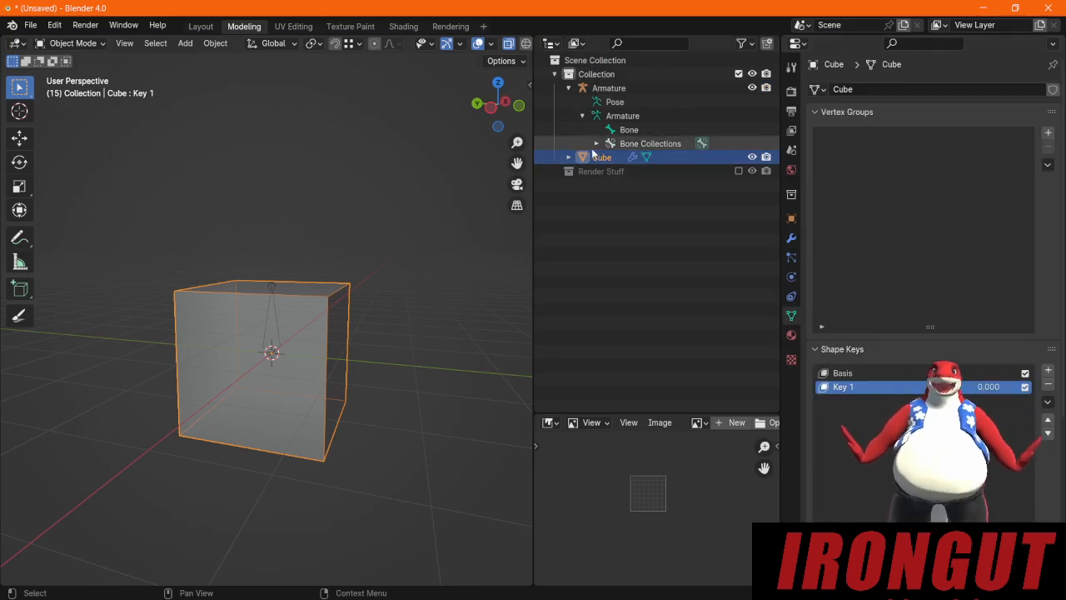
Step: In Edit Mode, assign the cube's narrow right-hand side face to a new vertex group named Bone, and return to Object Mode
left_click(84, 48)
left_click(84, 75)
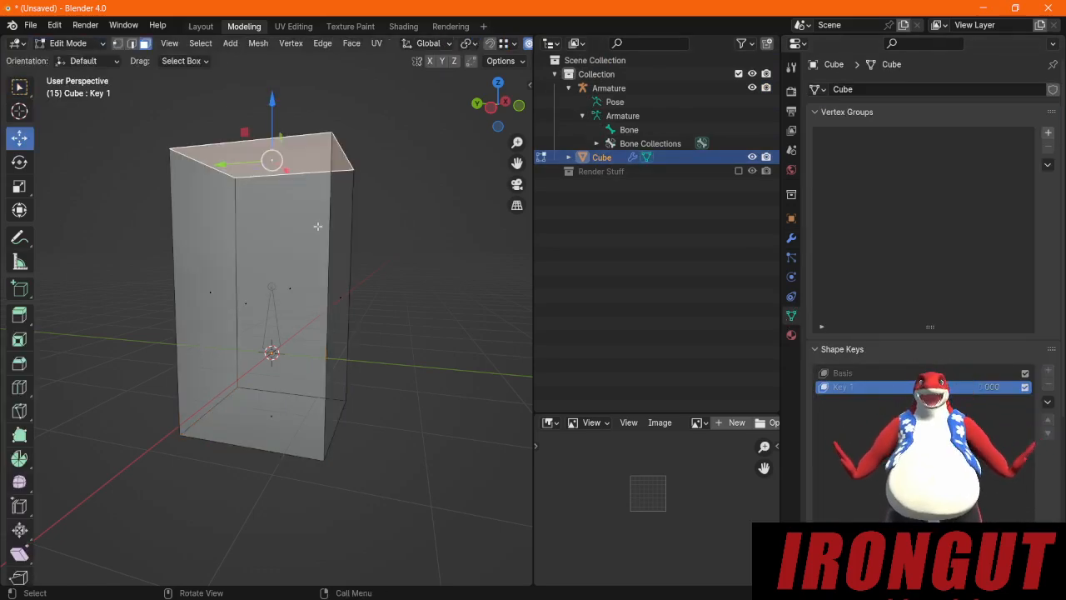
left_click(335, 307)
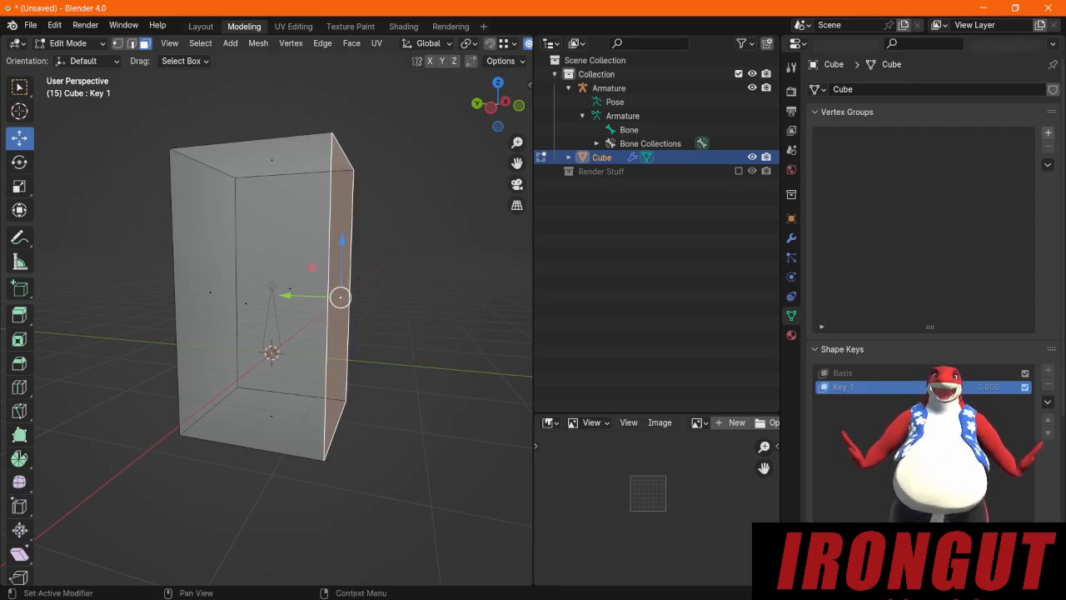
left_click(1047, 133)
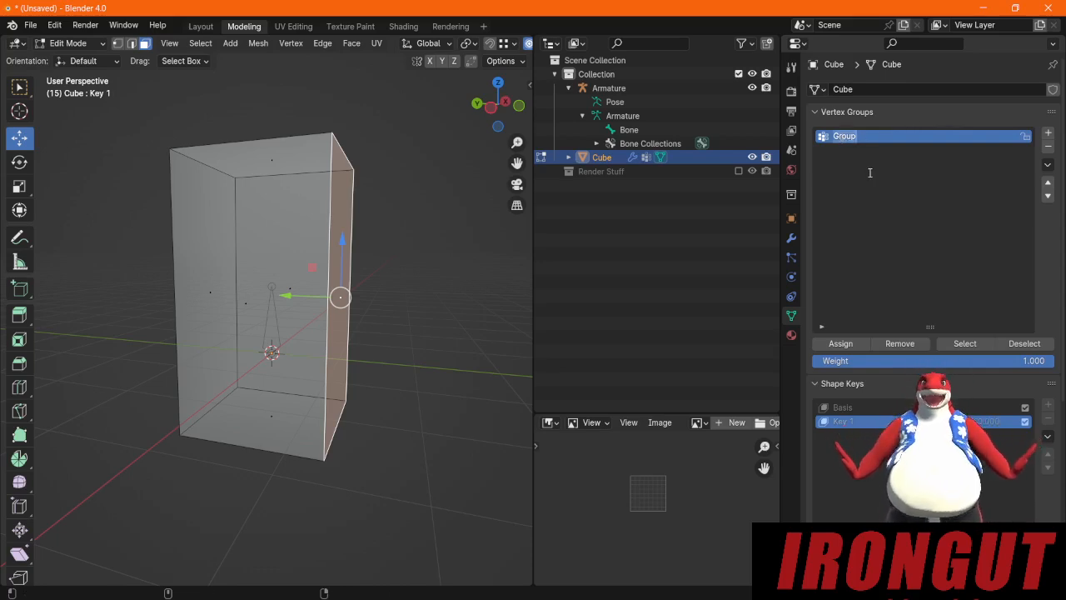
type("Bone")
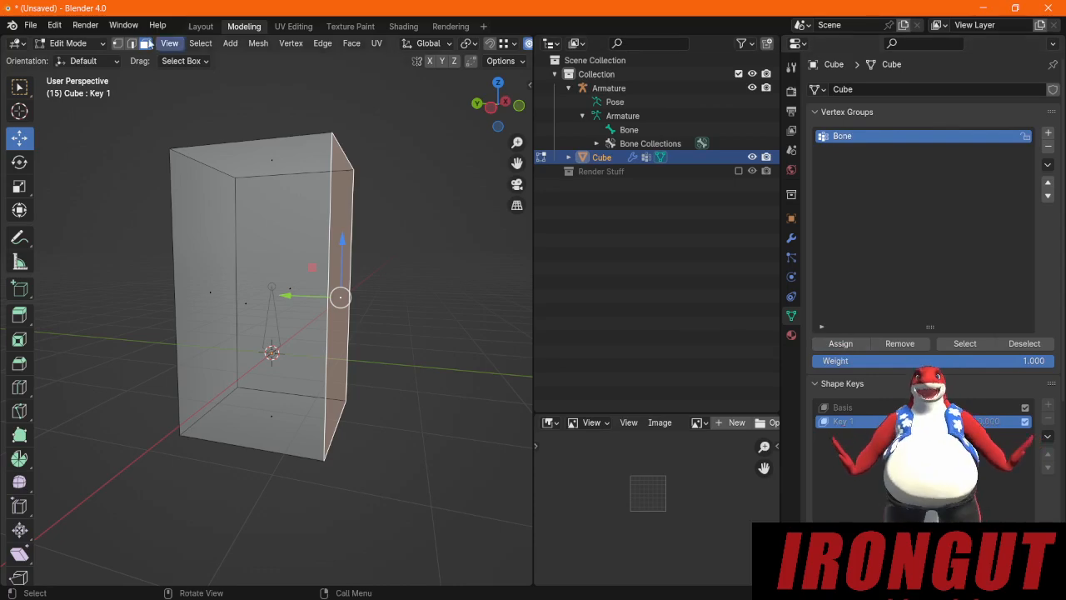
left_click(69, 43)
left_click(79, 57)
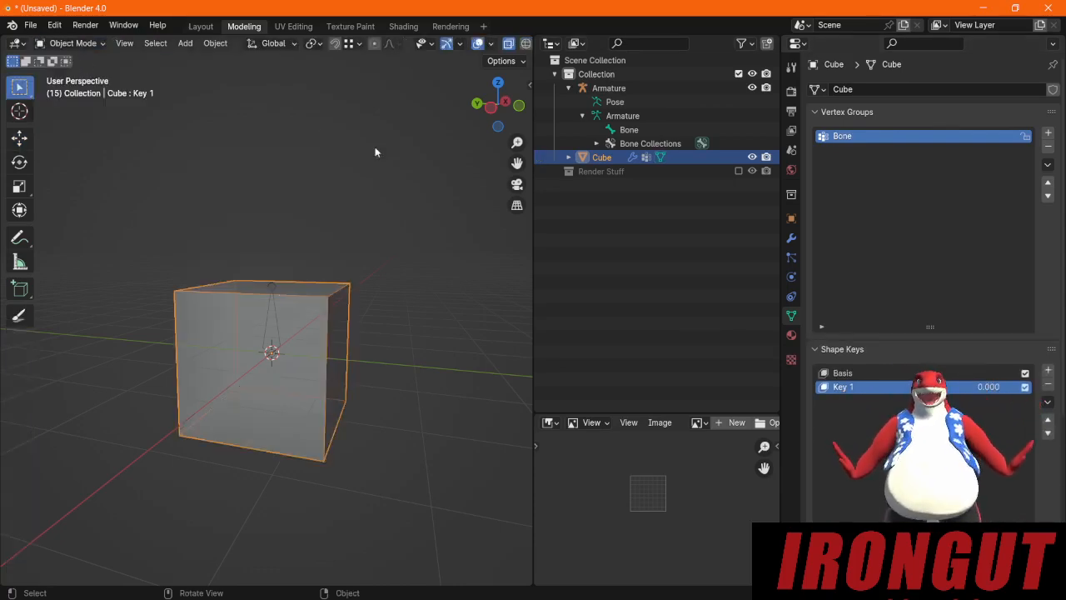
Step: Rotate the armature's bone in Pose Mode to test the cube's deformation, undo the rotation and leave Pose Mode
left_click(586, 92)
left_click(70, 43)
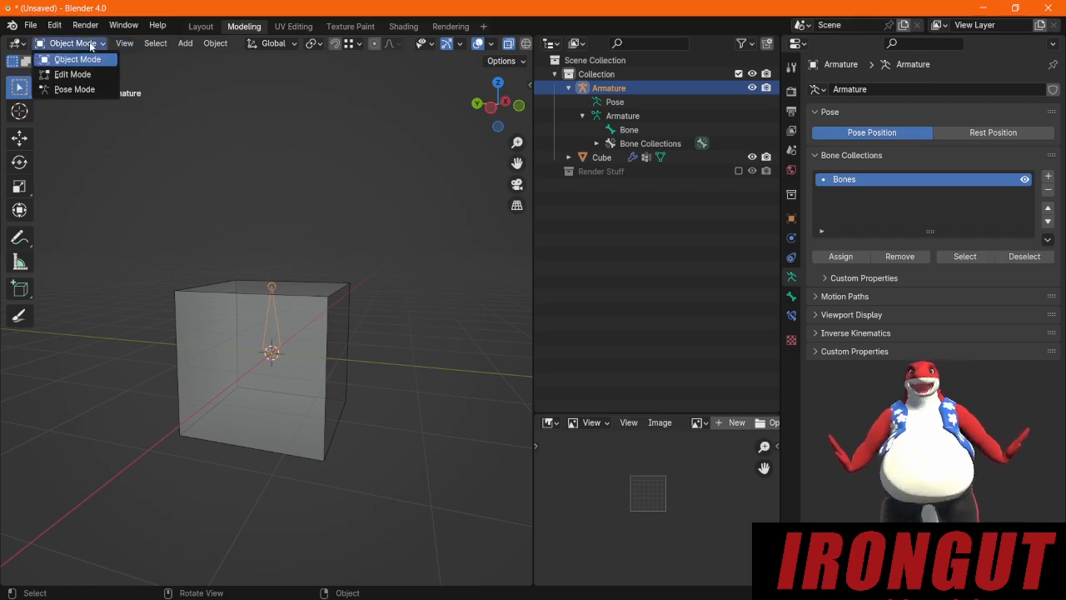
left_click(70, 88)
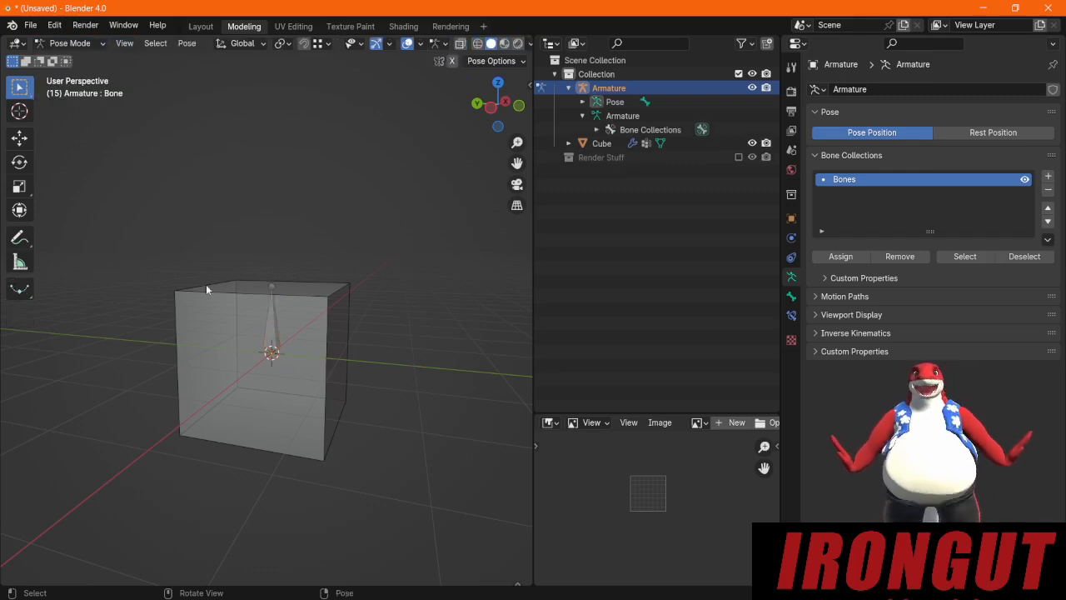
left_click(28, 170)
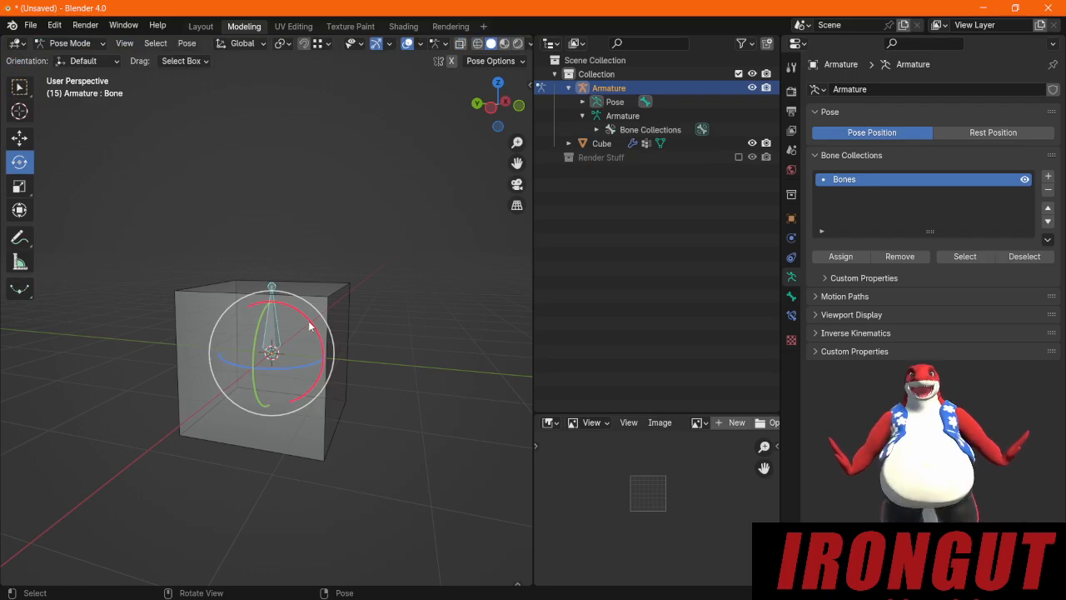
left_click_drag(309, 325, 138, 181)
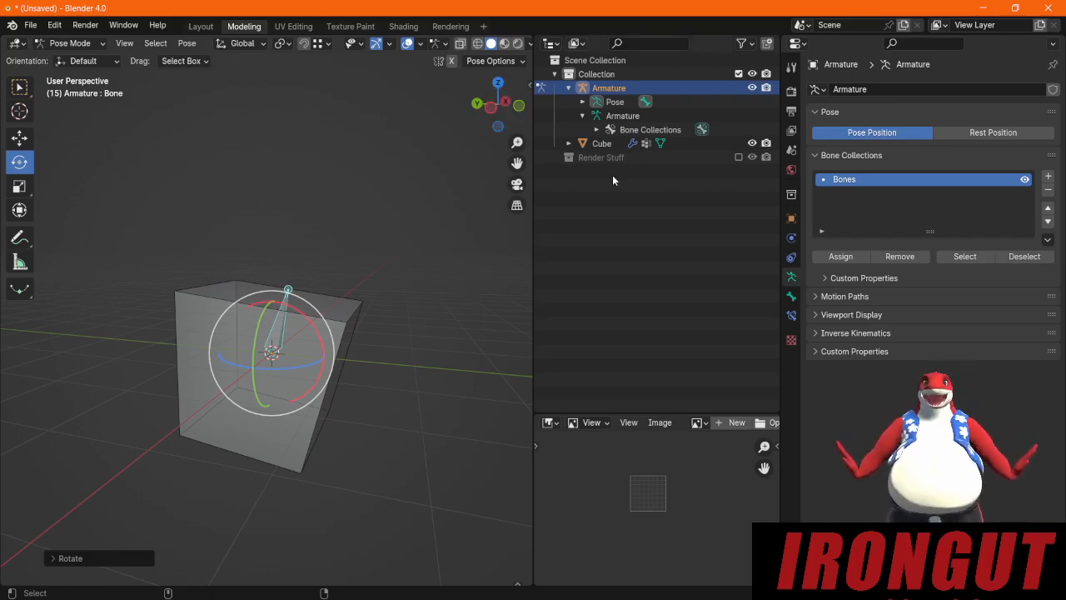
key("ctrl+z")
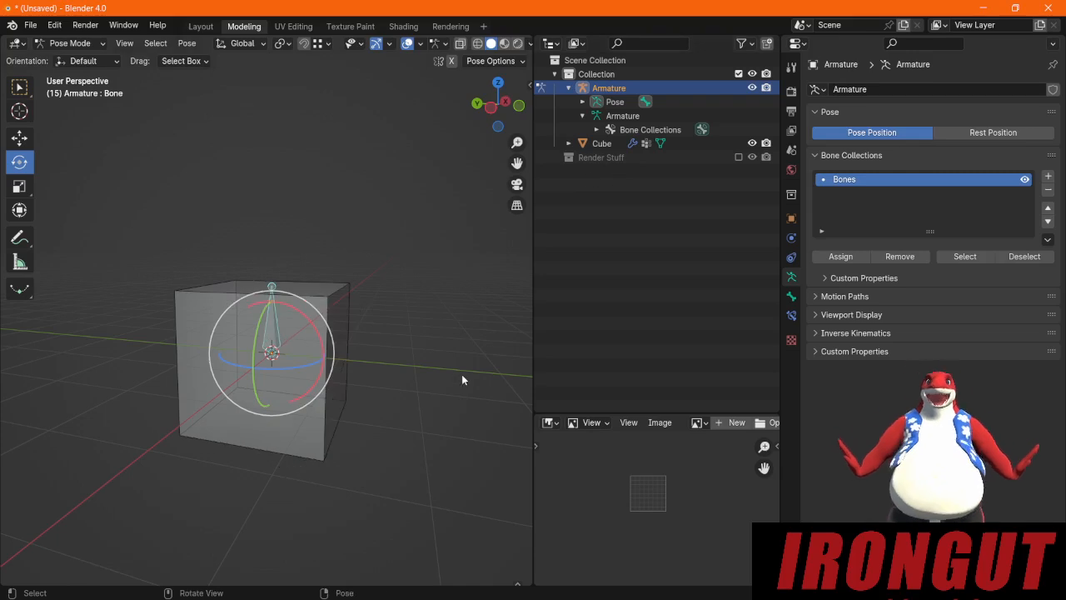
left_click(541, 89)
Step: Hide the armature in the viewport and leave only the cube selected
left_click(601, 158)
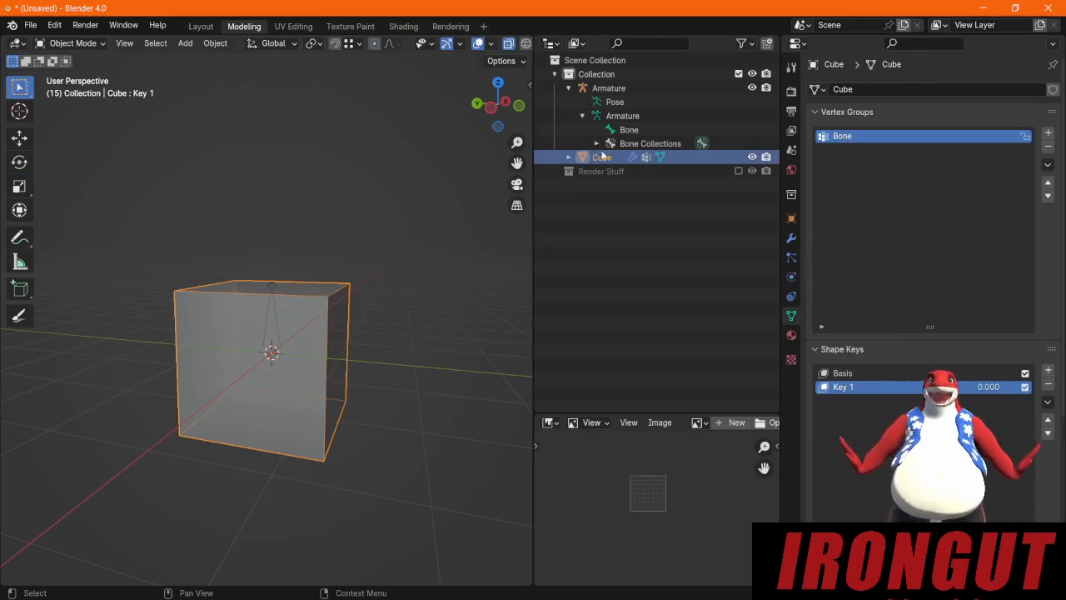
left_click(439, 316)
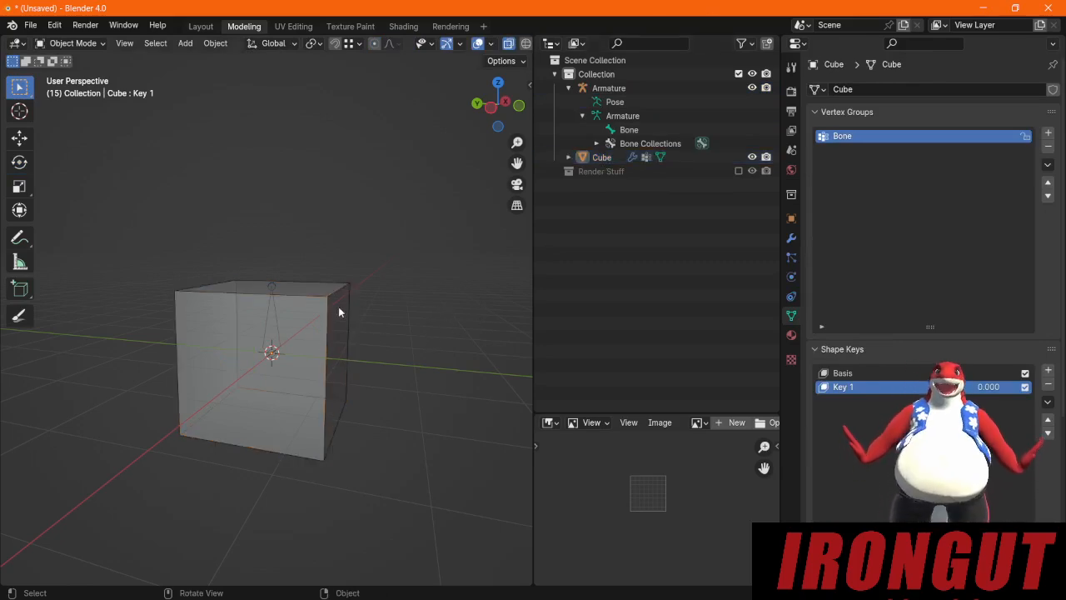
left_click(752, 87)
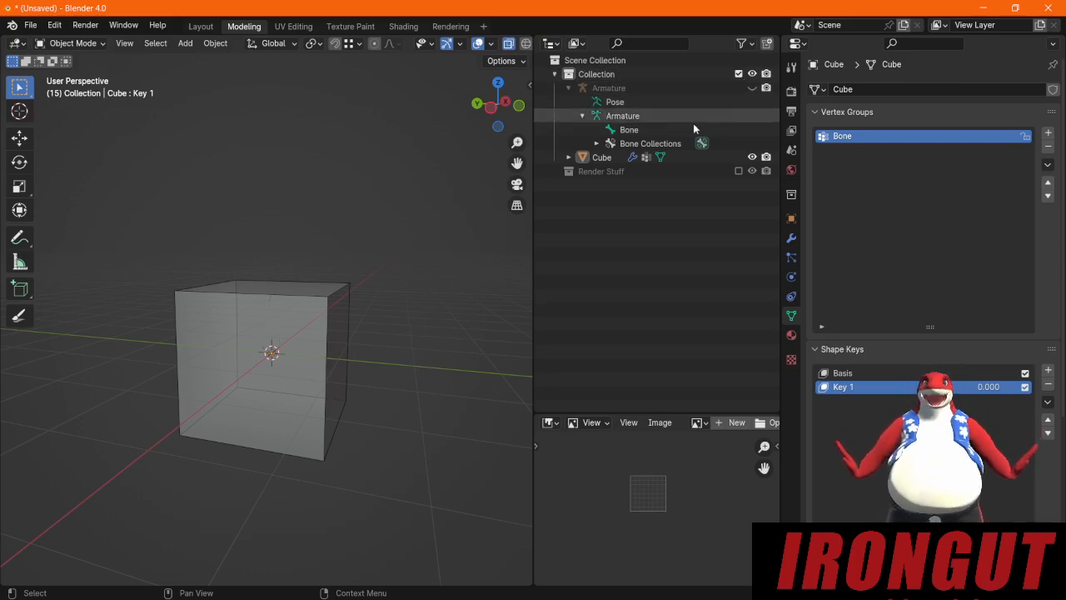
left_click(603, 169)
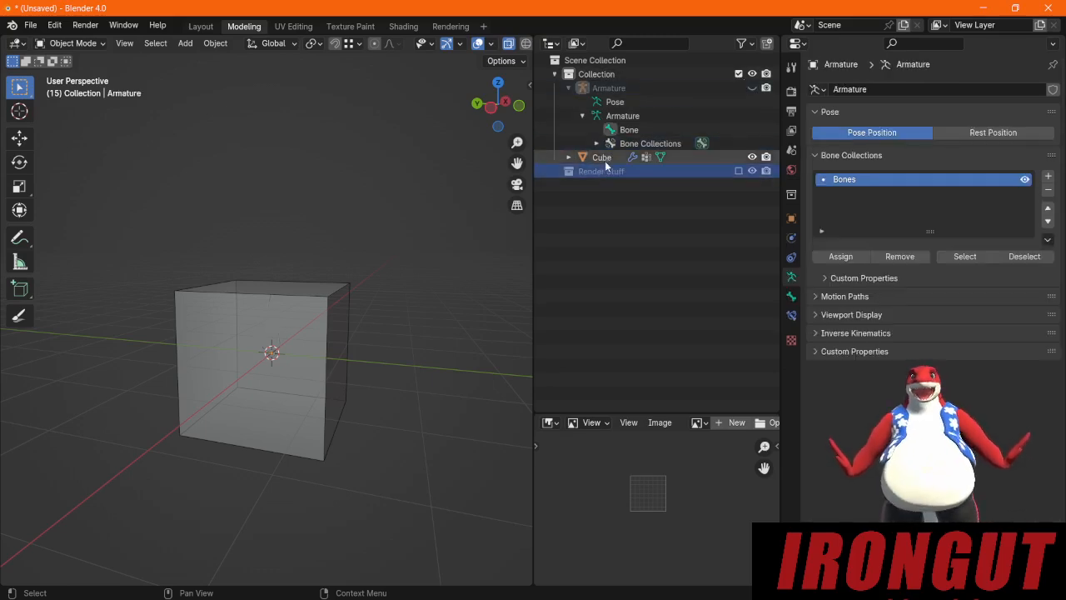
left_click(602, 158)
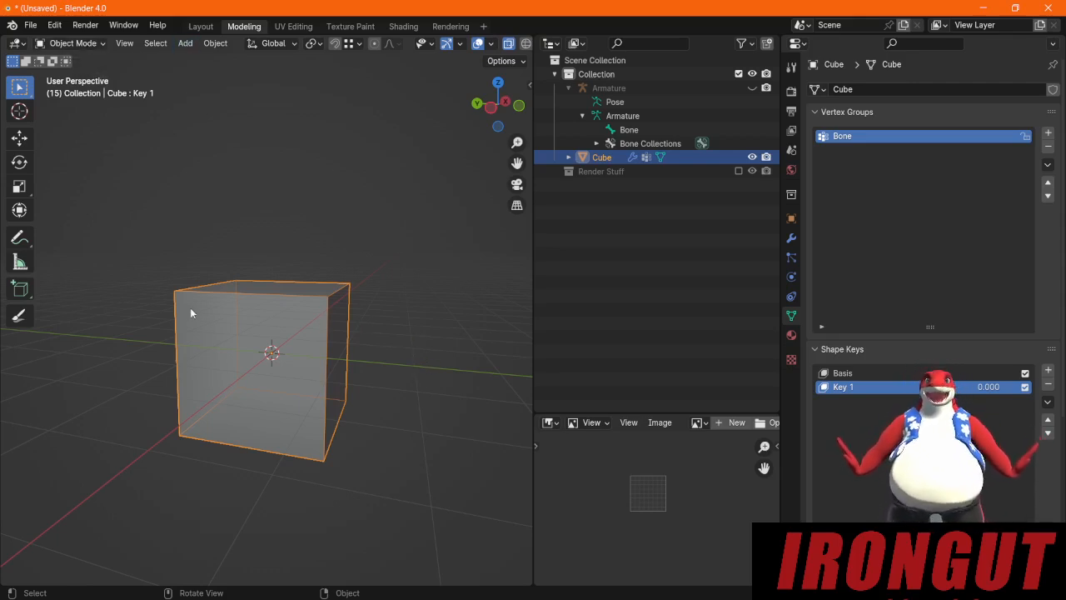
Step: View the cube from the top in orthographic projection and put it in Edit Mode
middle_click_drag(503, 201, 485, 336)
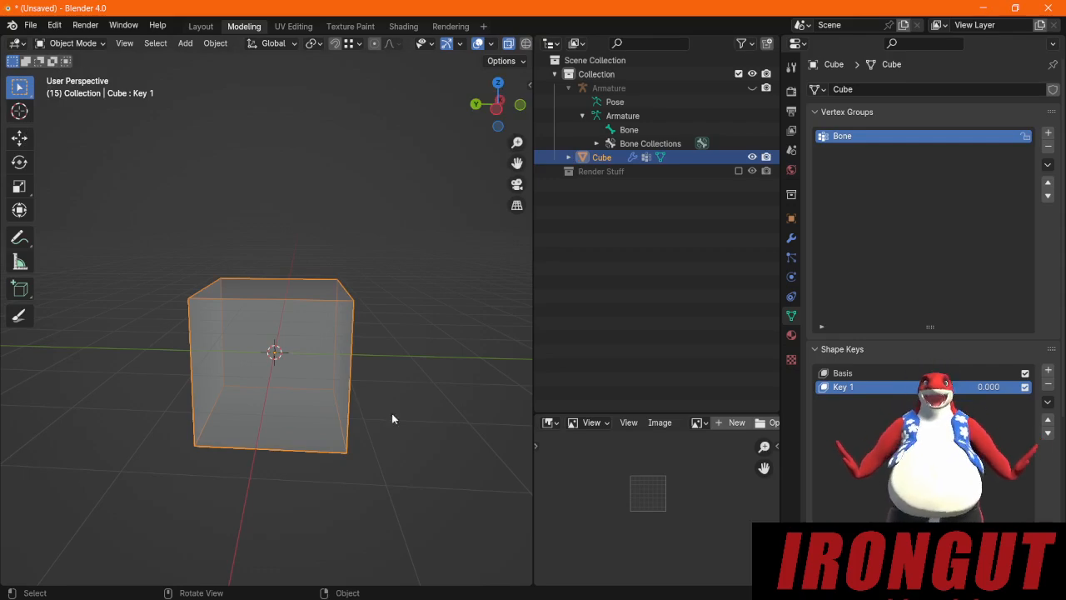
left_click(498, 74)
left_click(498, 82)
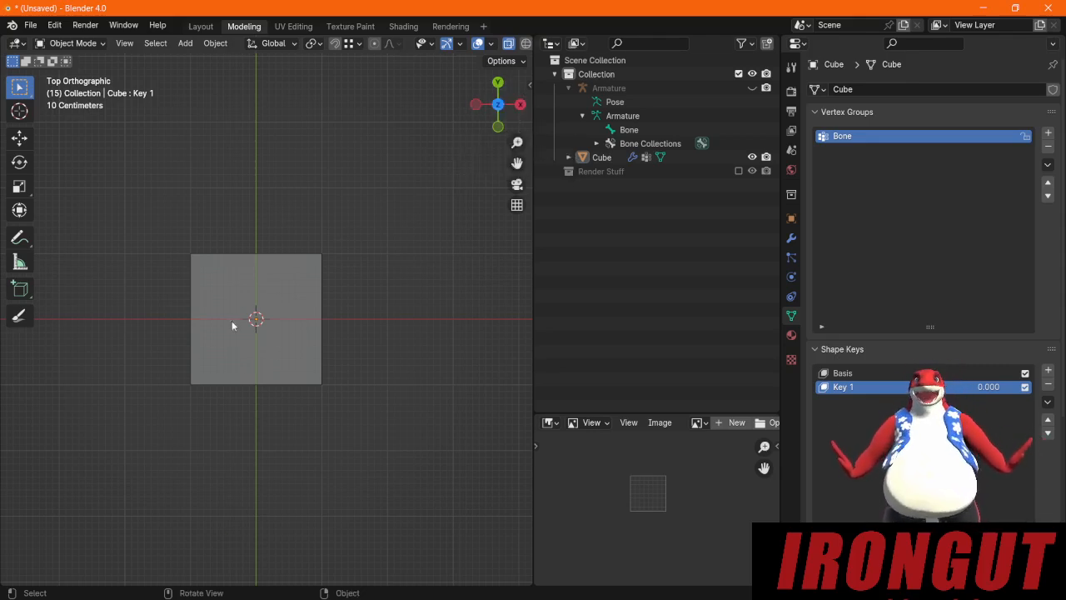
left_click(601, 159)
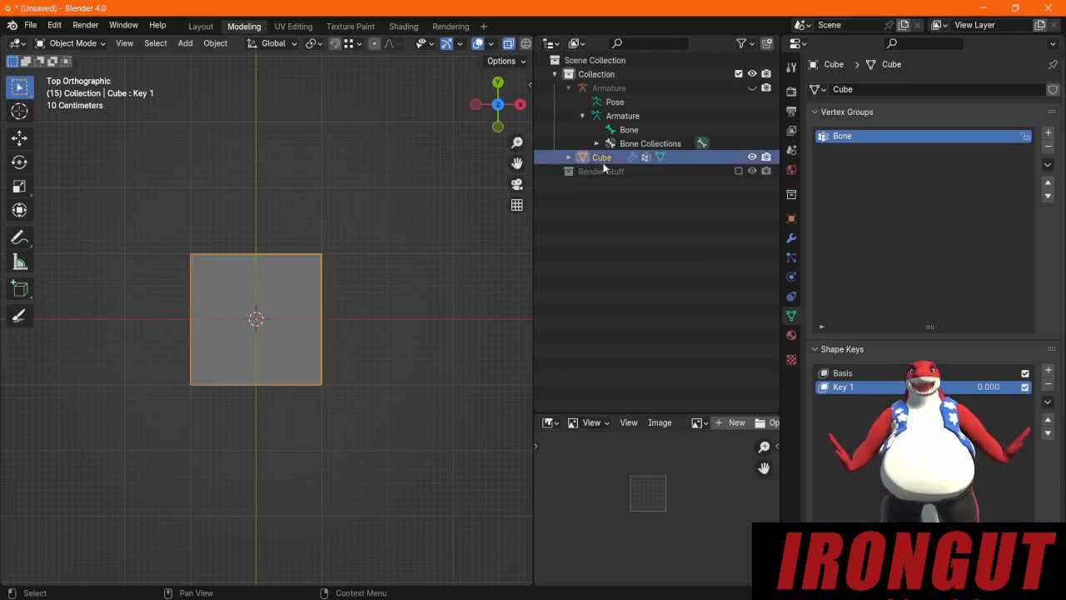
left_click(83, 43)
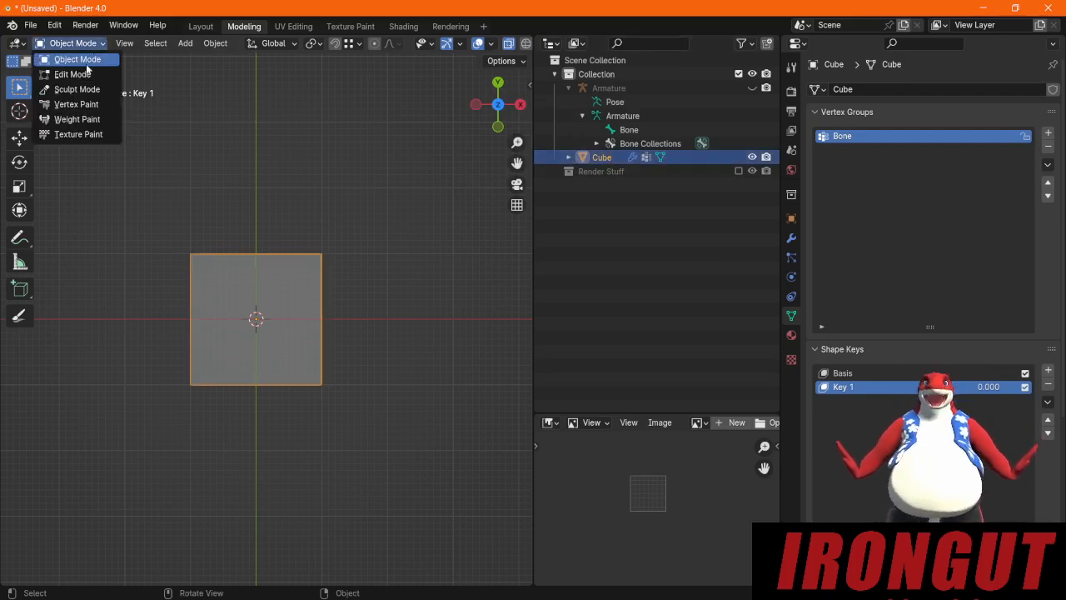
left_click(71, 73)
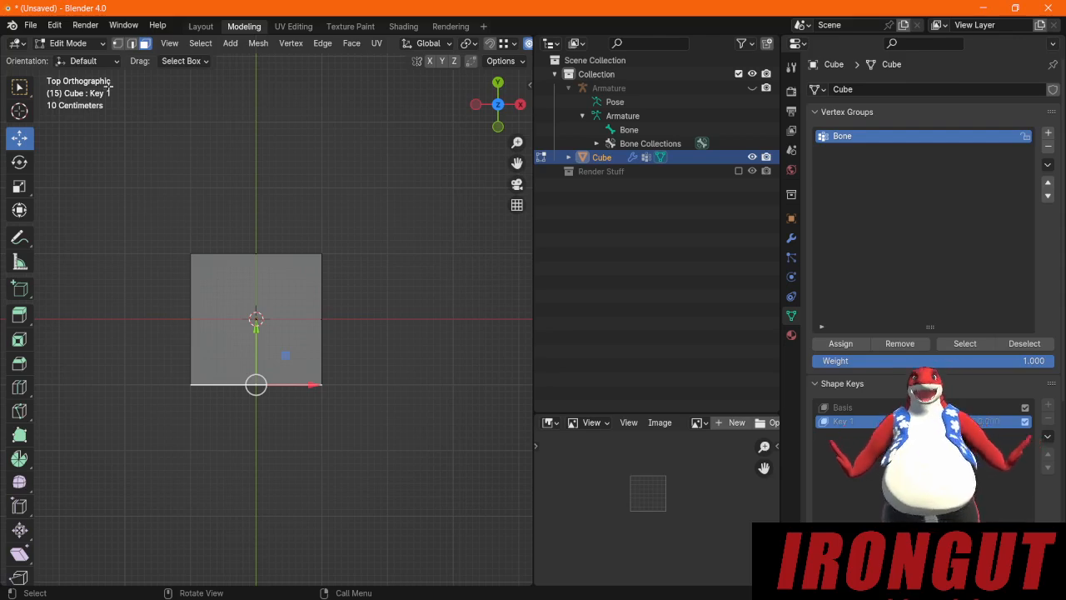
Step: In vertex select mode, box-select all of the cube's vertices and clear the selection
left_click(117, 43)
left_click_drag(376, 440, 97, 157)
scroll(167, 247, "up", 1)
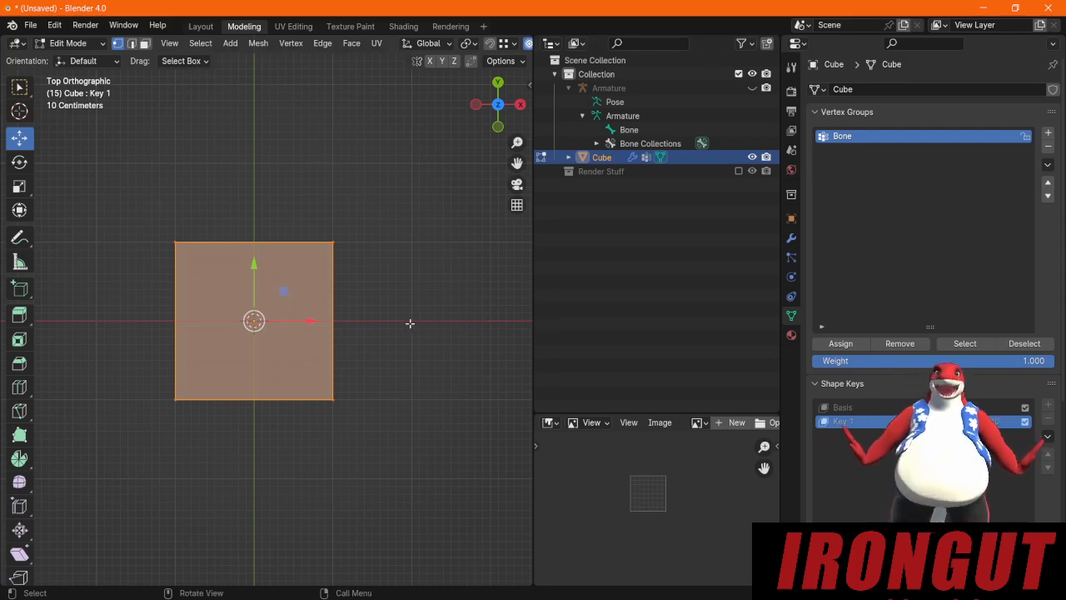
key("alt+a")
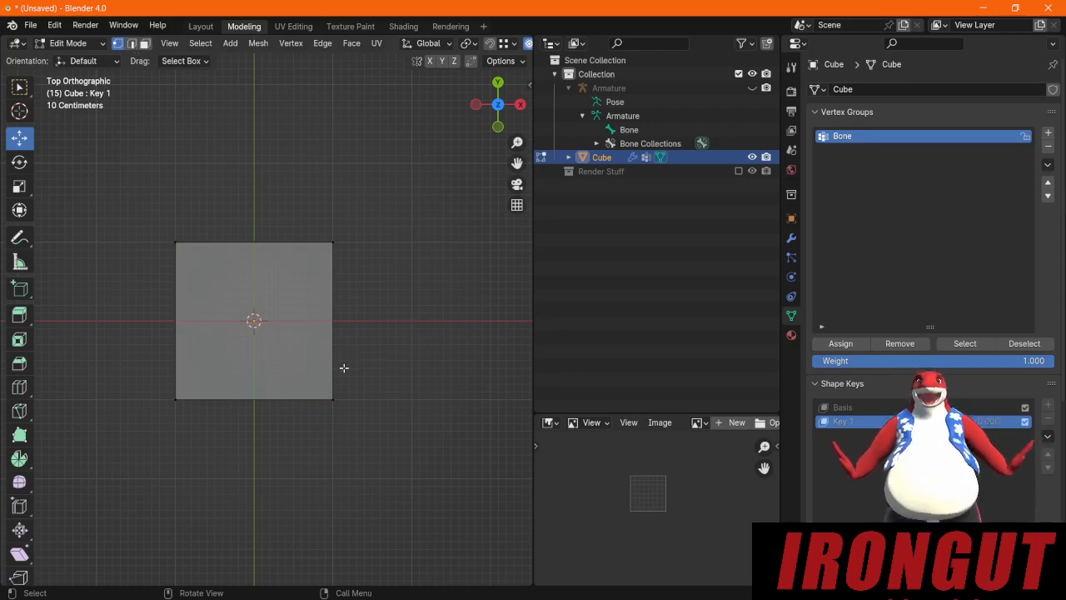
Step: Select the cube's corner vertices one at a time in top view, ending with the upper-right corner
left_click(175, 243)
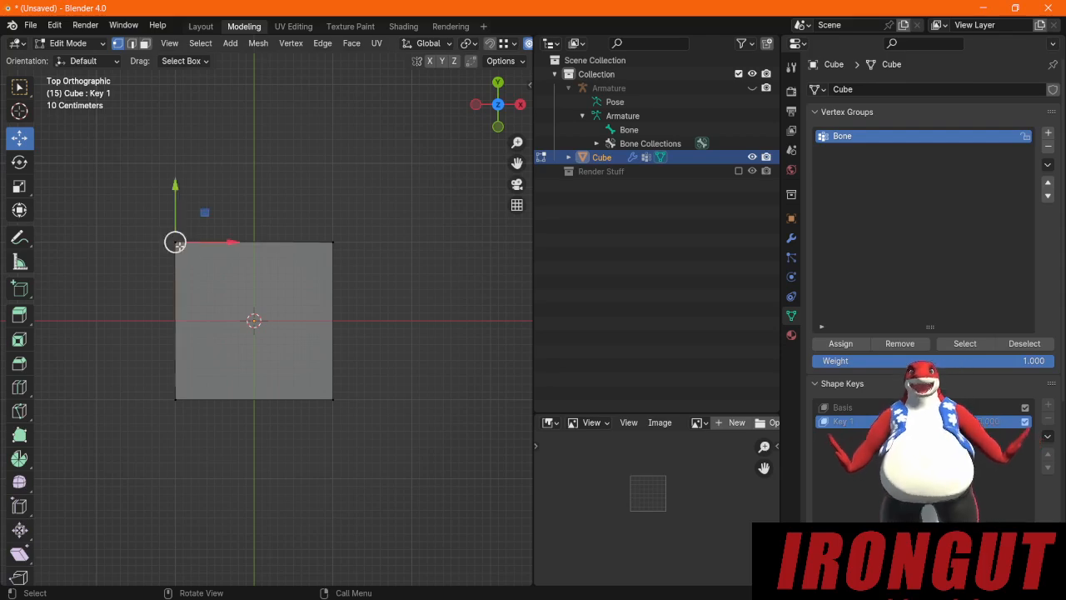
left_click(333, 243)
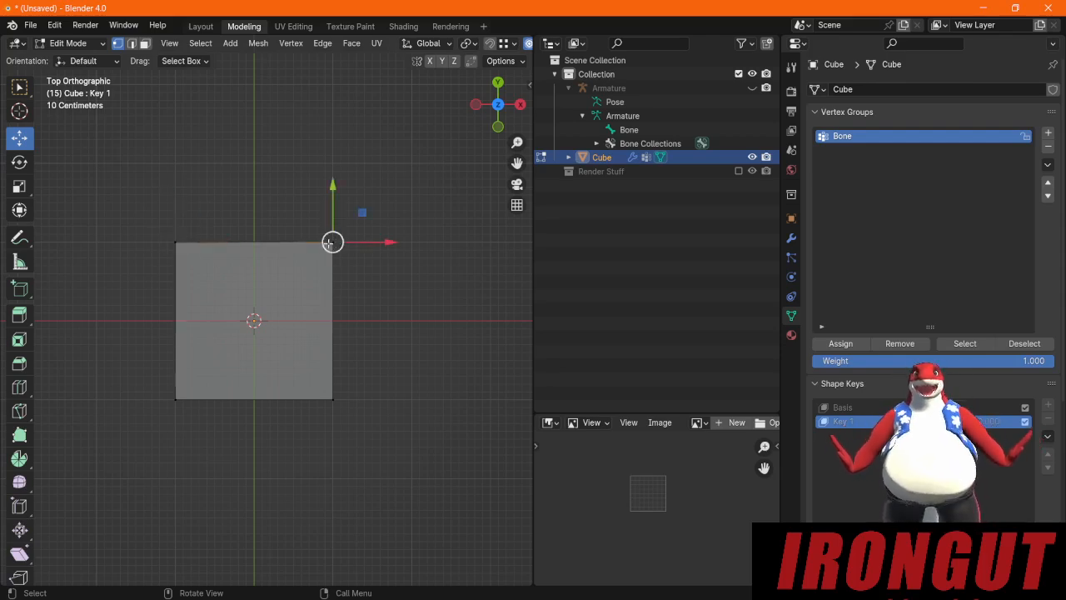
left_click(334, 400)
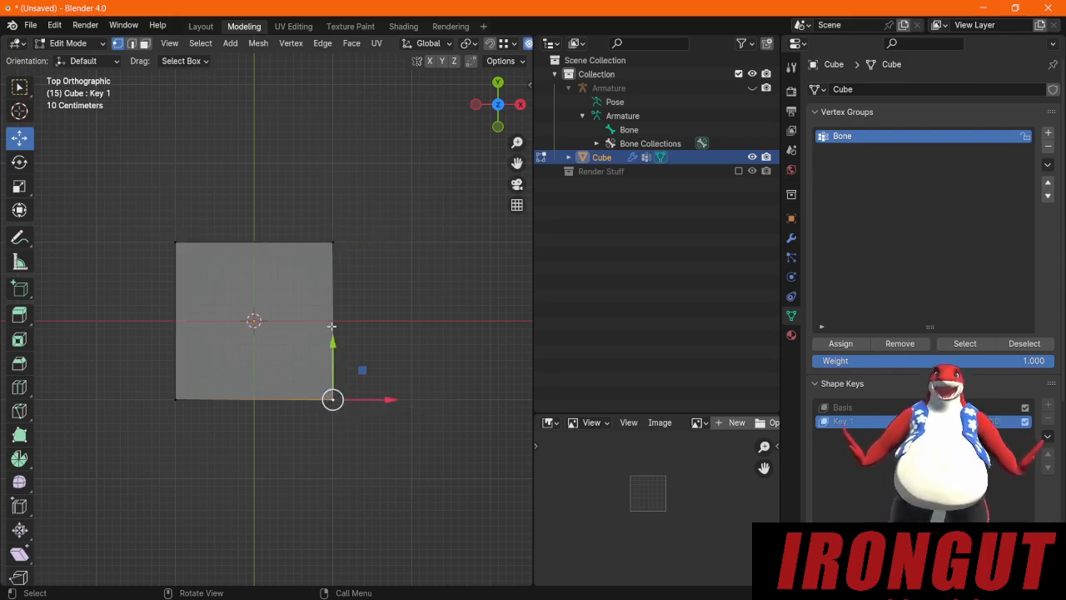
left_click(332, 242)
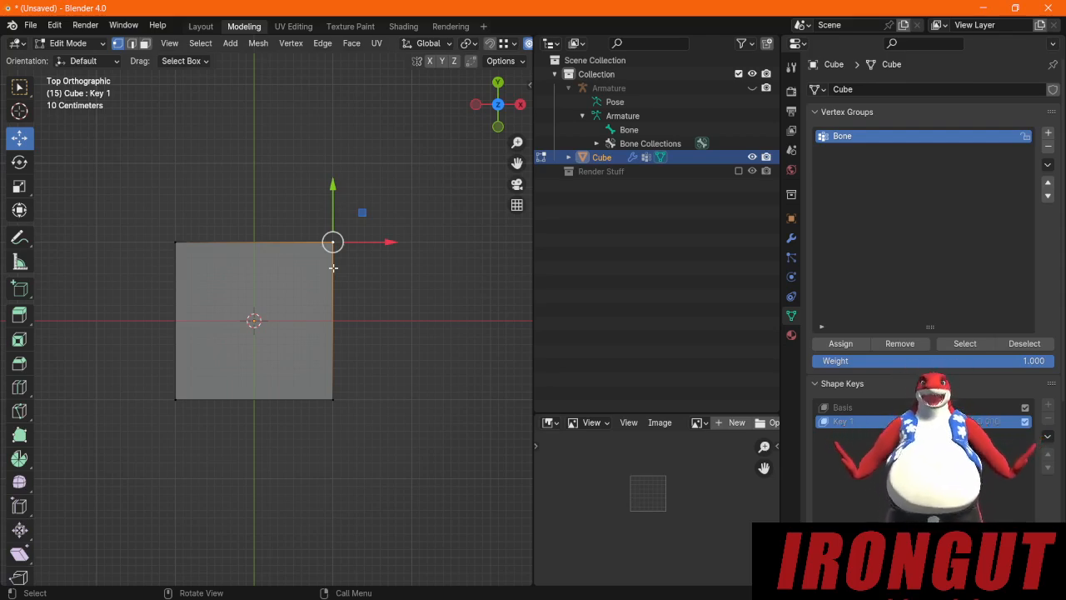
scroll(257, 352, "up", 2)
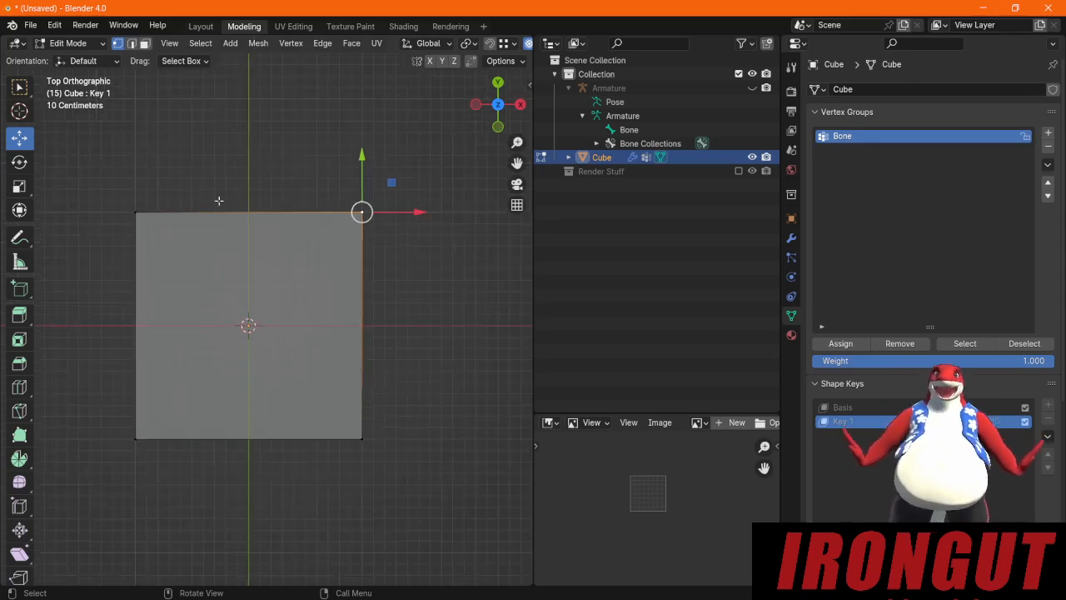
Step: In edge select mode, pick the cube's outline edges one after another in top view, ending with the upper edge
left_click(131, 48)
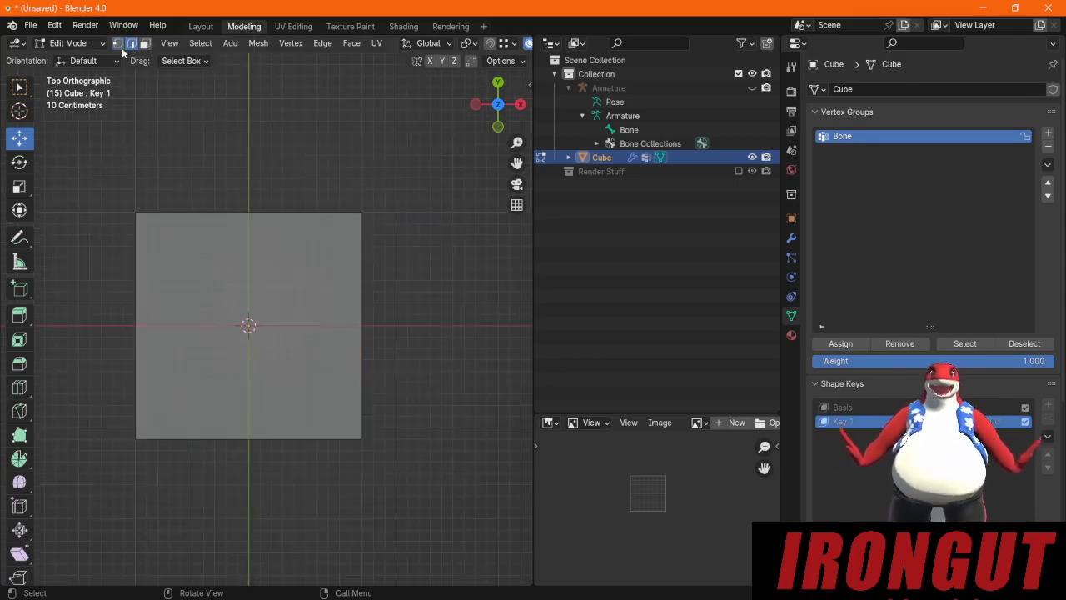
left_click(268, 210)
left_click(362, 335)
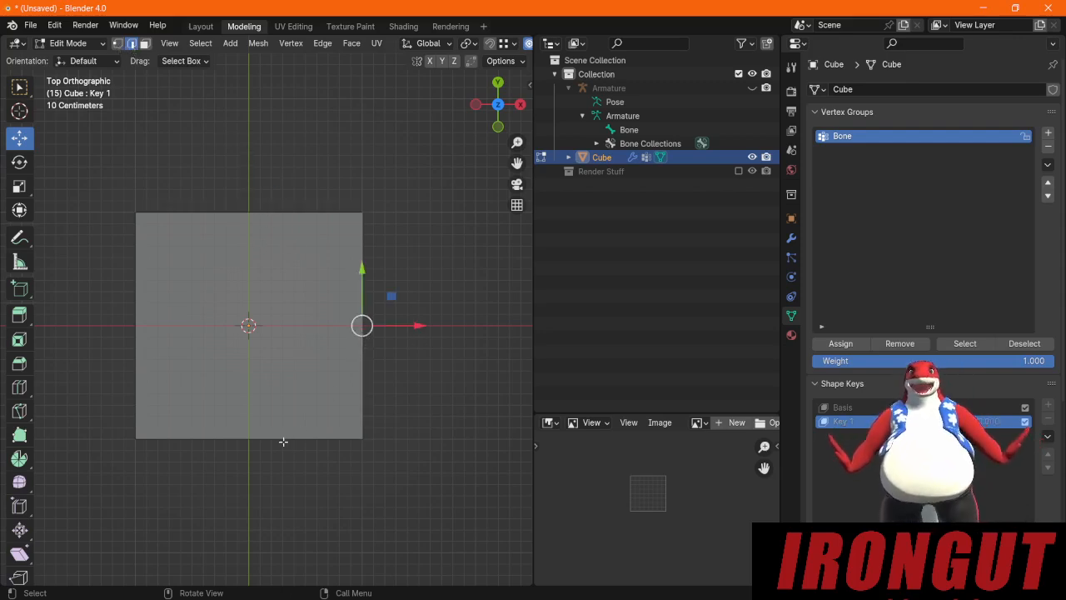
left_click(268, 438)
left_click(136, 359)
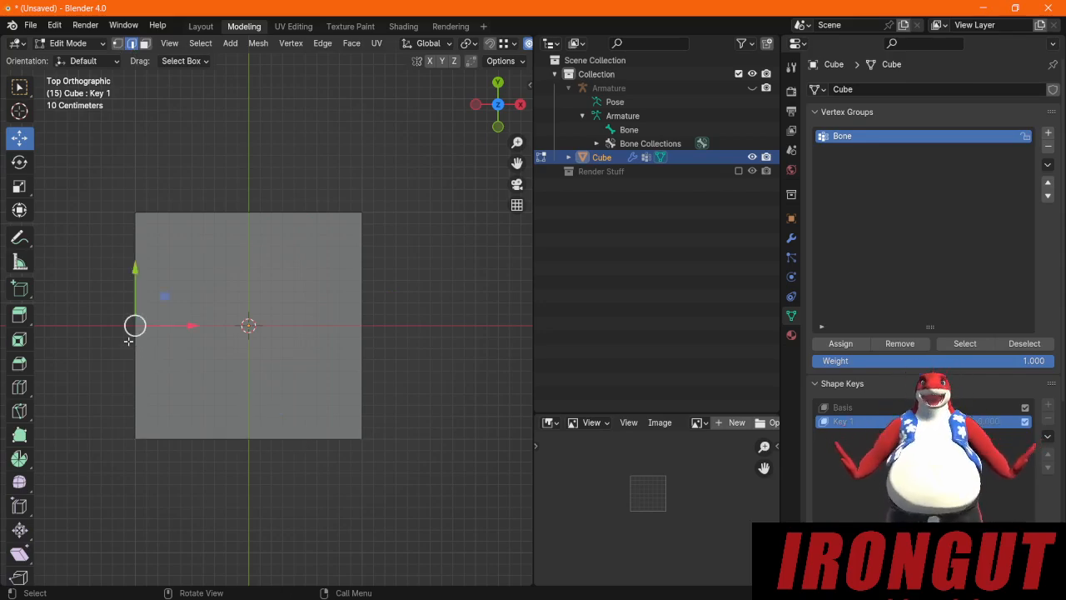
left_click(241, 212)
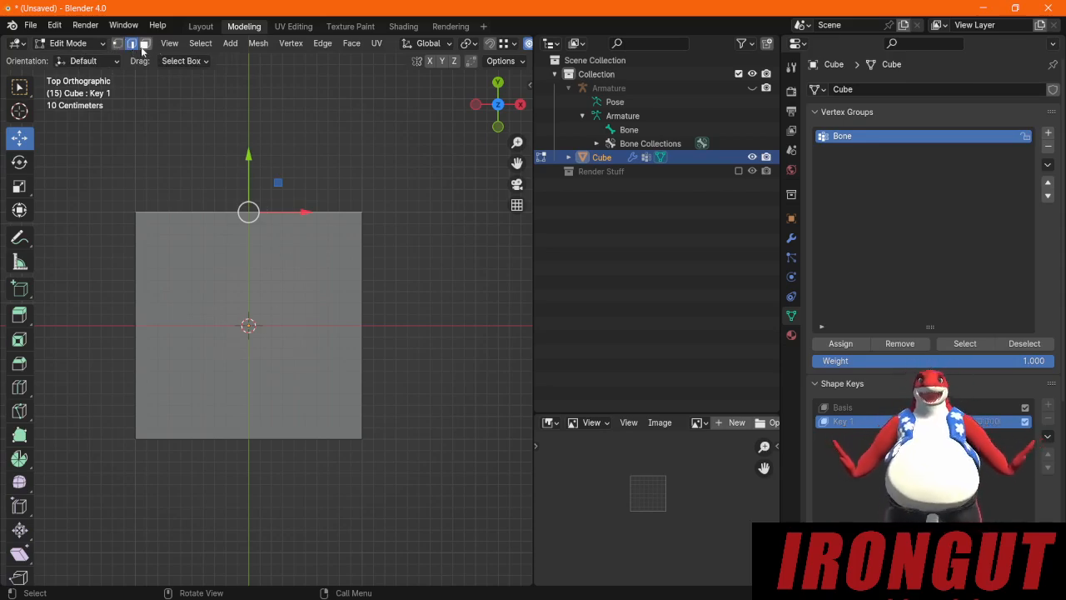
Step: In face select mode, pick the cube's faces one at a time, ending with the top face
left_click(145, 44)
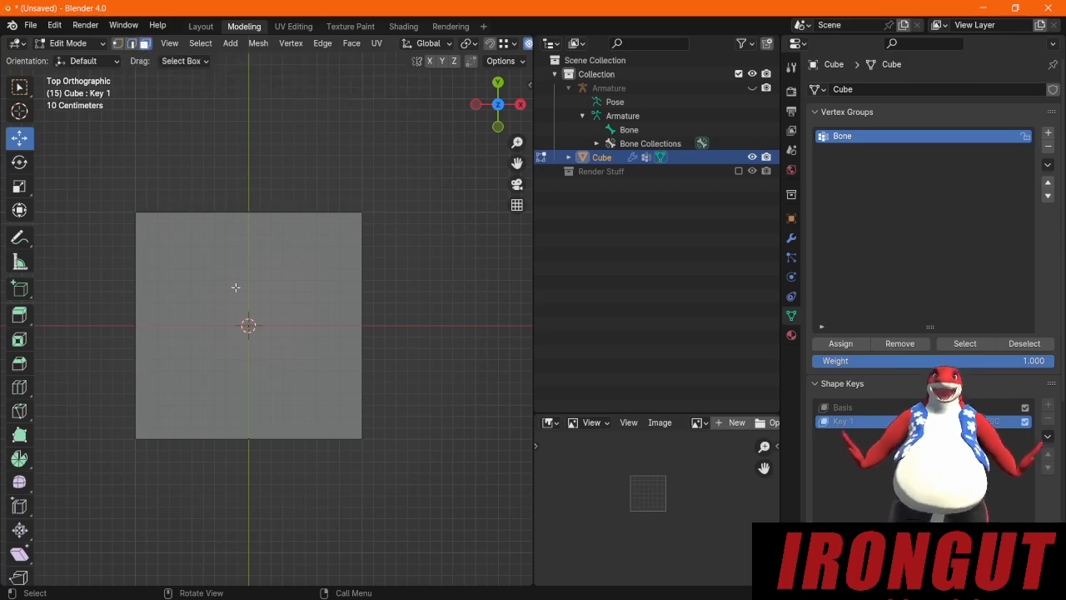
left_click(225, 328)
middle_click_drag(299, 437, 283, 345)
left_click(304, 319)
left_click(309, 279)
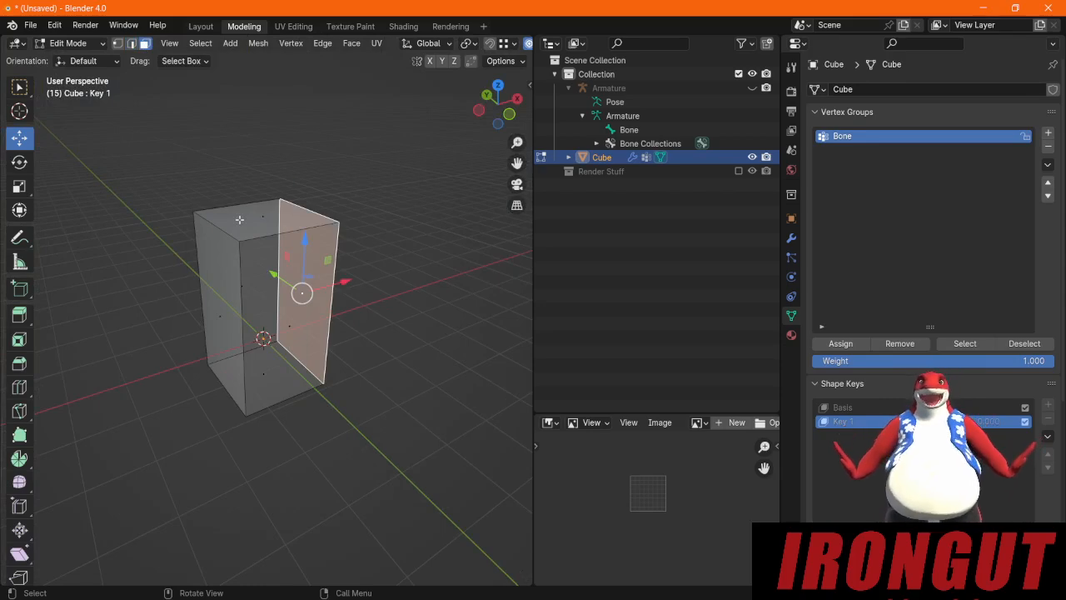
left_click(244, 218)
Step: Activate the Basis shape key and, in vertex select mode, select the two corner vertices at the ends of the top face's front edge
left_click(873, 407)
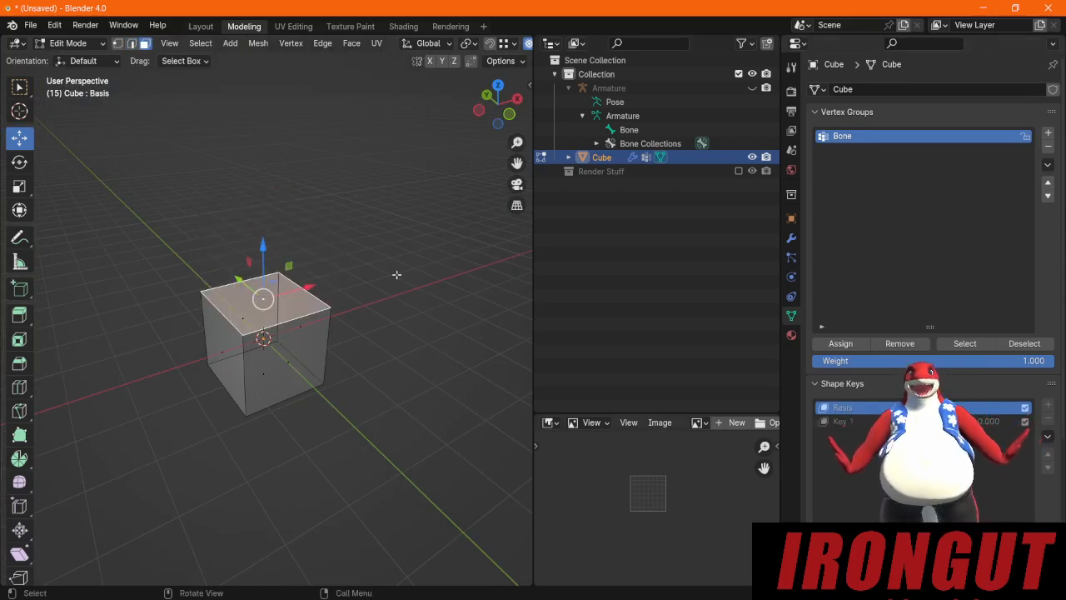
middle_click_drag(392, 274, 251, 250)
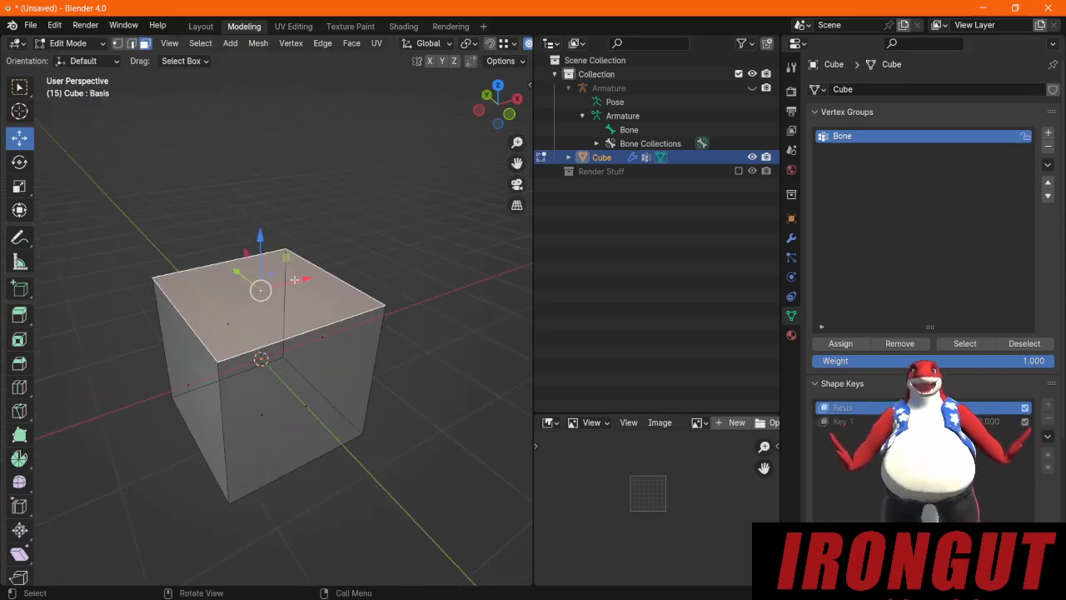
left_click(122, 45)
left_click(255, 250)
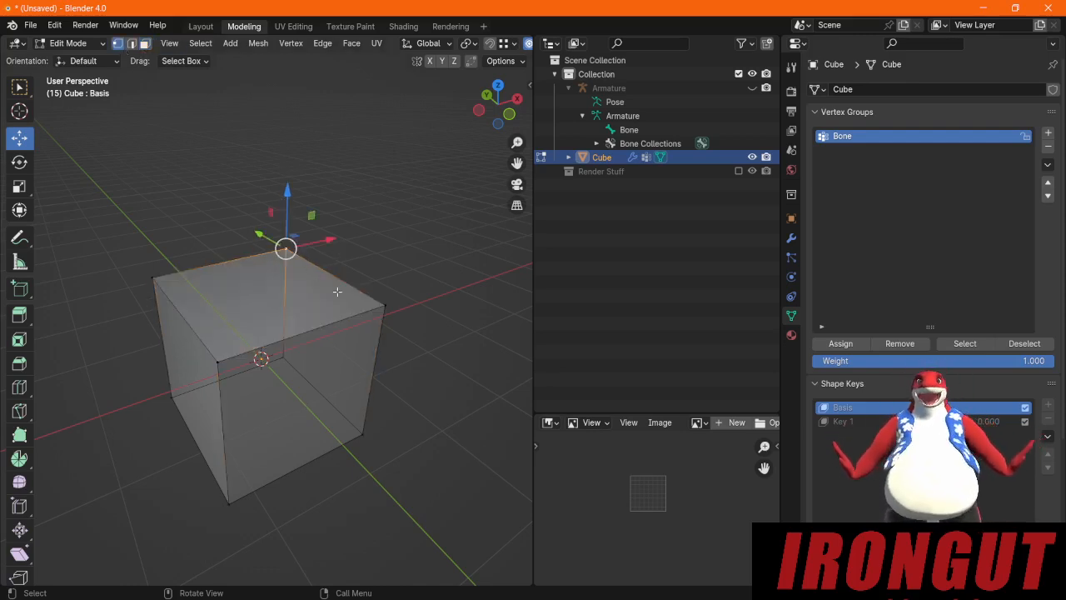
left_click(387, 298)
left_click(226, 365, "shift")
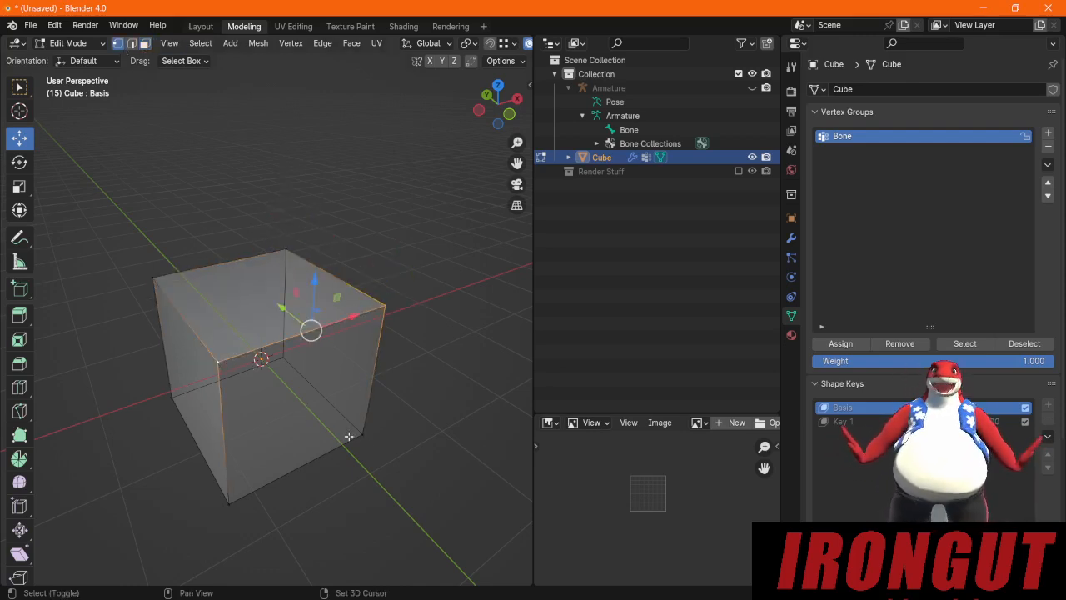
Step: In edge select mode, add the remaining edges around the cube's bottom and top faces to the selection
middle_click_drag(383, 268, 366, 300)
left_click(131, 45)
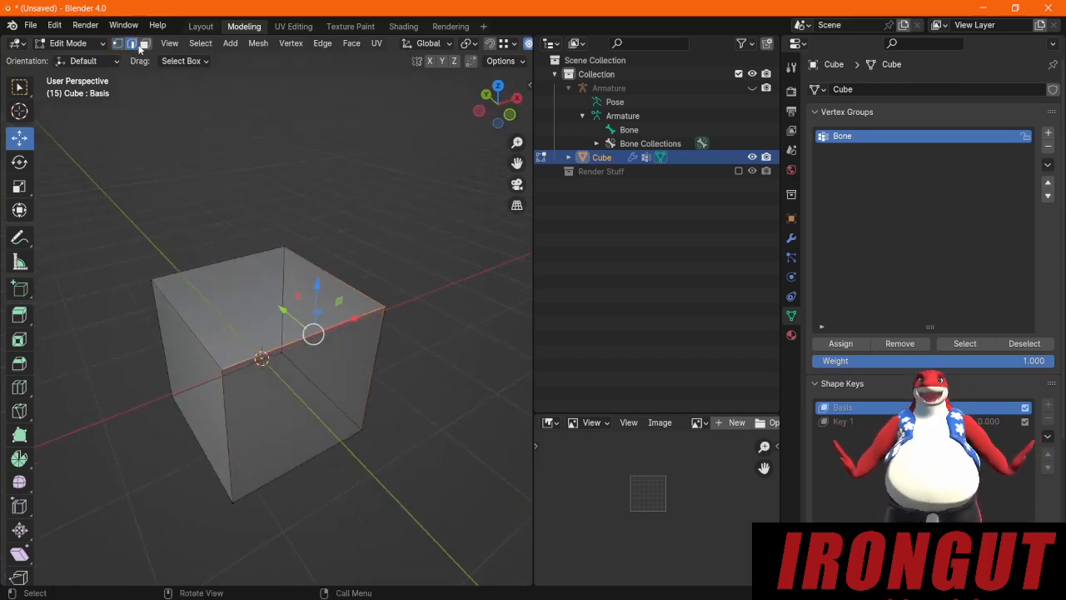
left_click(292, 468, "shift")
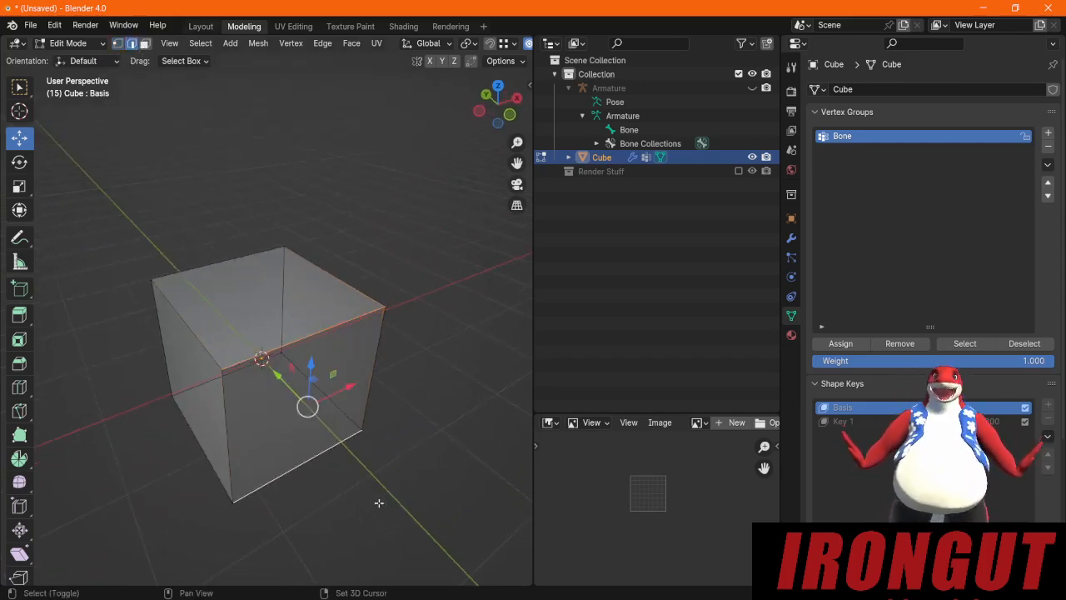
left_click(307, 421, "shift")
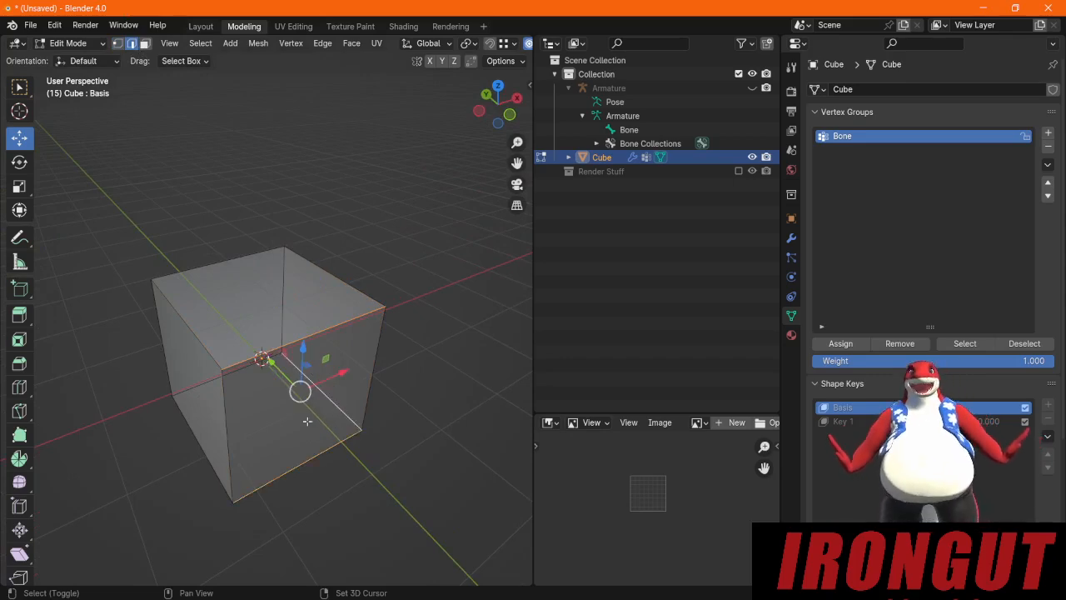
left_click(183, 441, "shift")
left_click(193, 384, "shift")
left_click(214, 264, "shift")
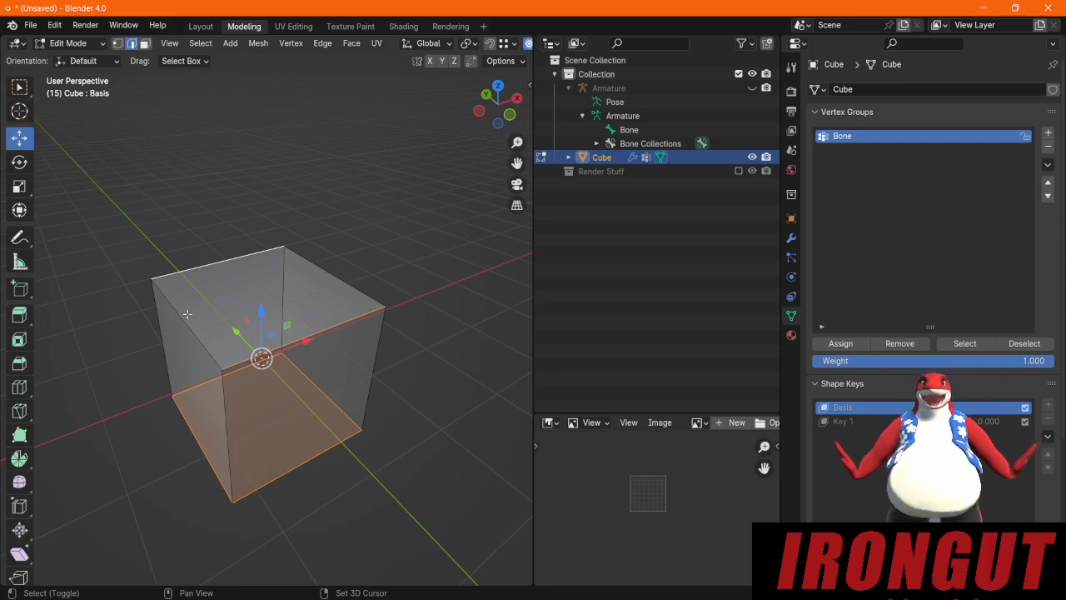
left_click(333, 270, "shift")
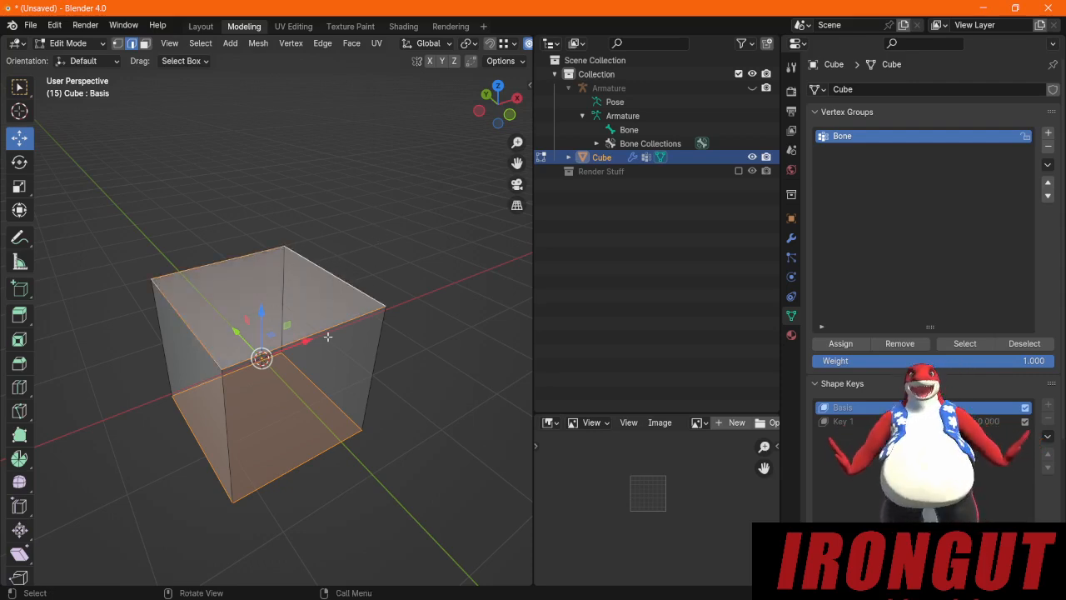
Step: Subdivide the selected top and bottom edges of the cube with a single cut
left_click(322, 45)
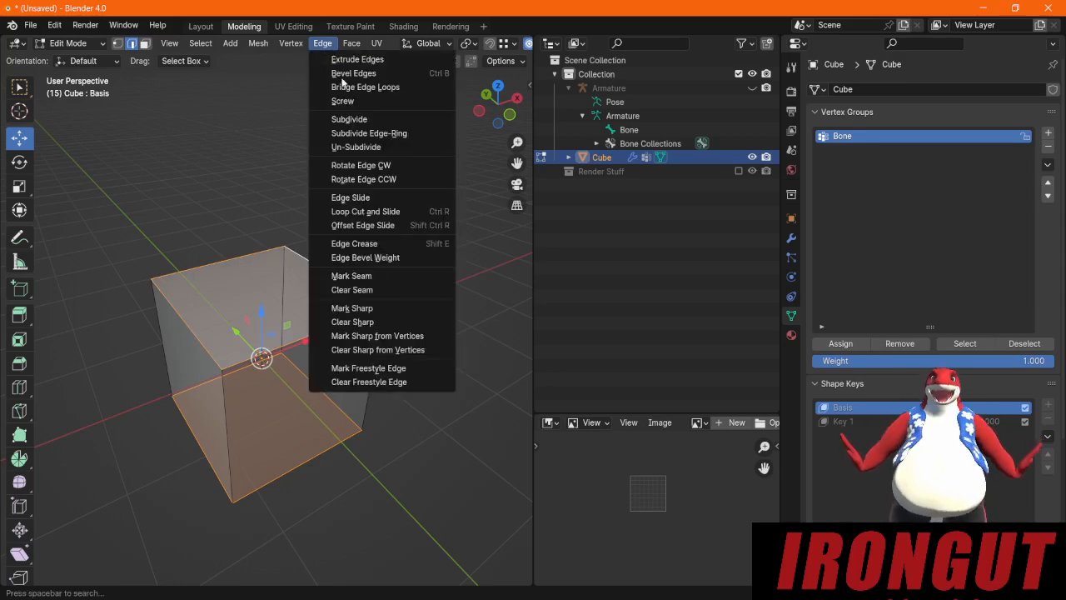
left_click(371, 119)
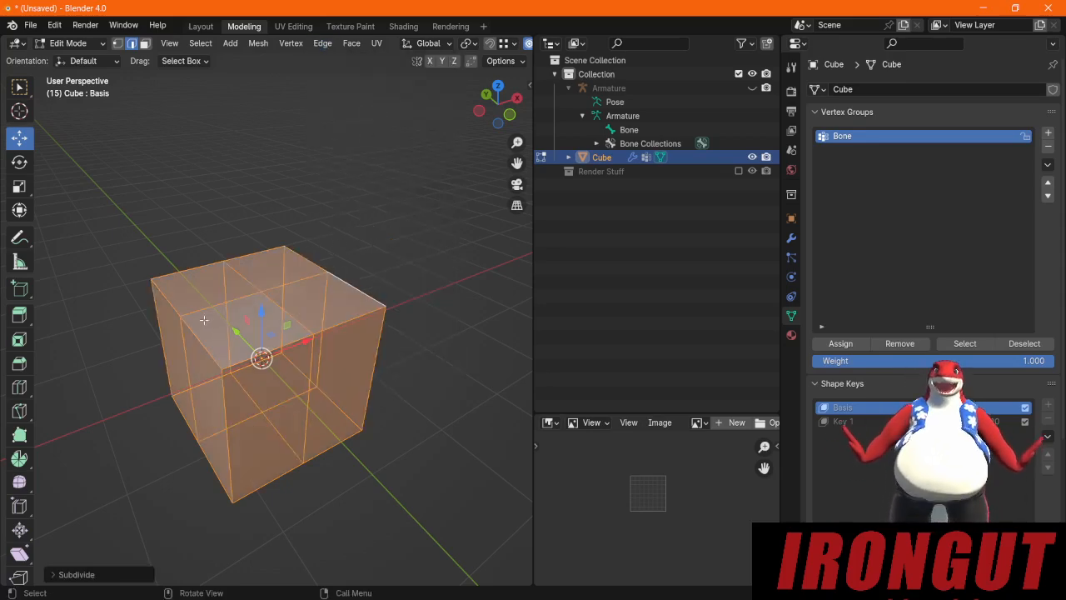
mouse_move(334, 345)
middle_mouse_down()
mouse_move(333, 407)
mouse_move(353, 426)
mouse_move(342, 384)
mouse_move(372, 425)
mouse_move(285, 288)
mouse_move(343, 351)
middle_mouse_up()
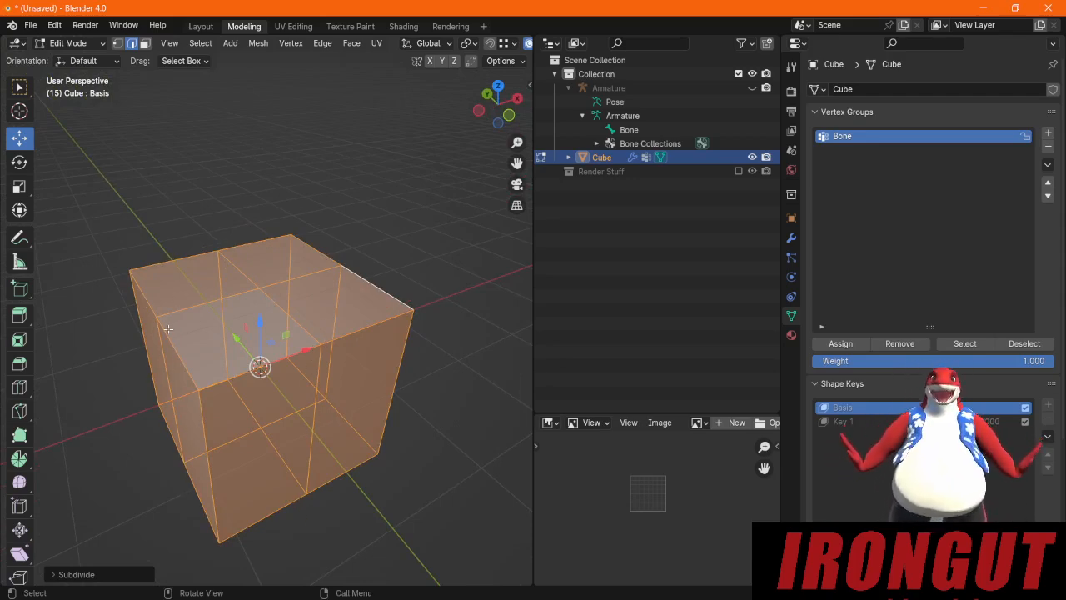
middle_click_drag(340, 315, 152, 202)
Step: In vertex select mode, try moving the midpoint vertex of the top face's rear edge outward and undo the move
left_click(19, 89)
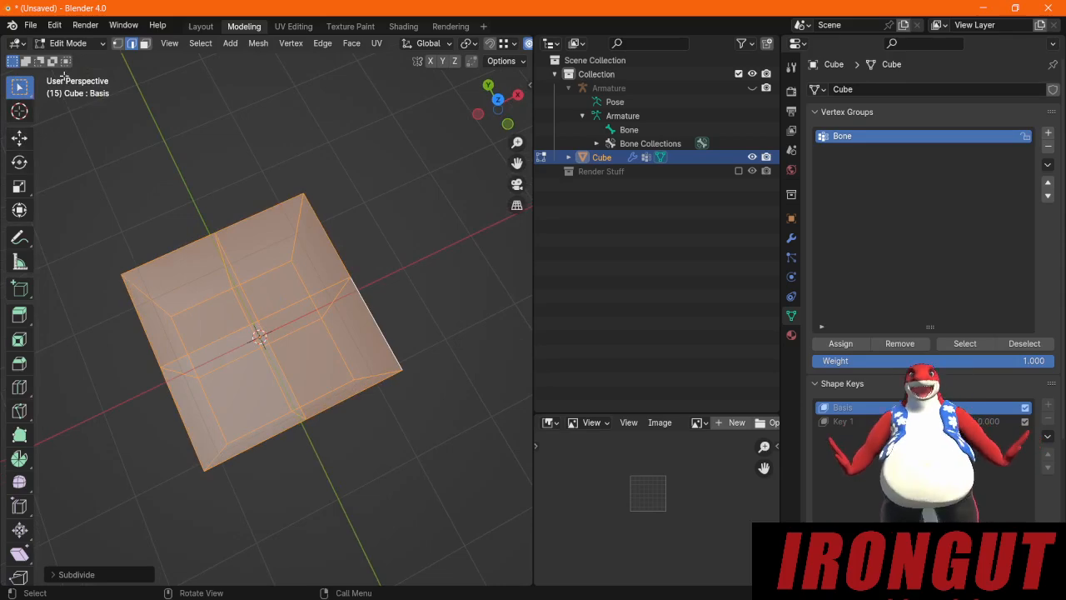
left_click(117, 44)
key("alt+a")
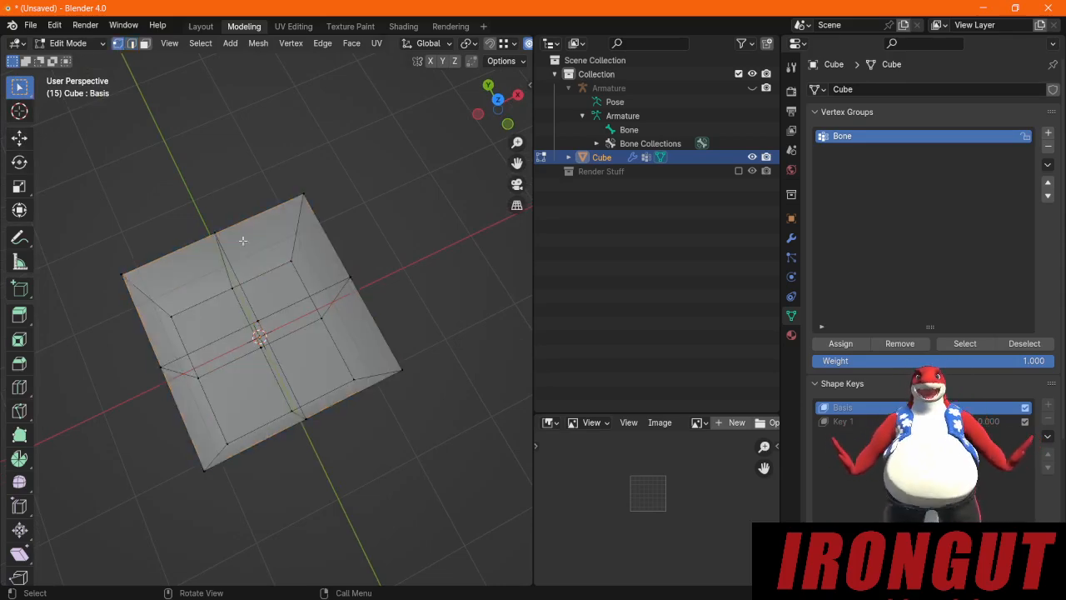
left_click(216, 235)
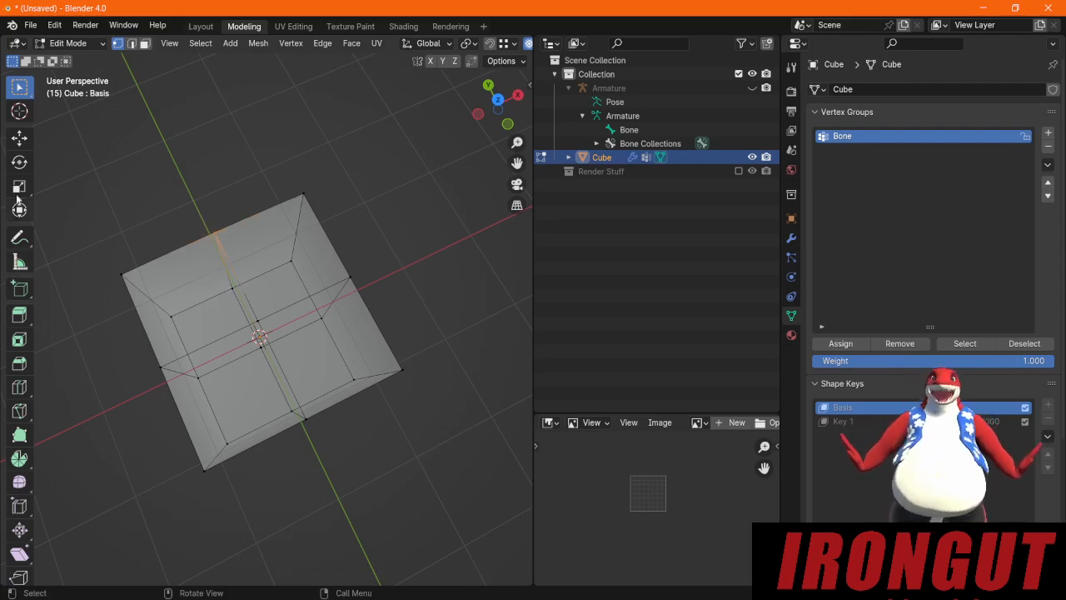
left_click(19, 138)
left_click_drag(195, 192, 150, 186)
key("ctrl+z")
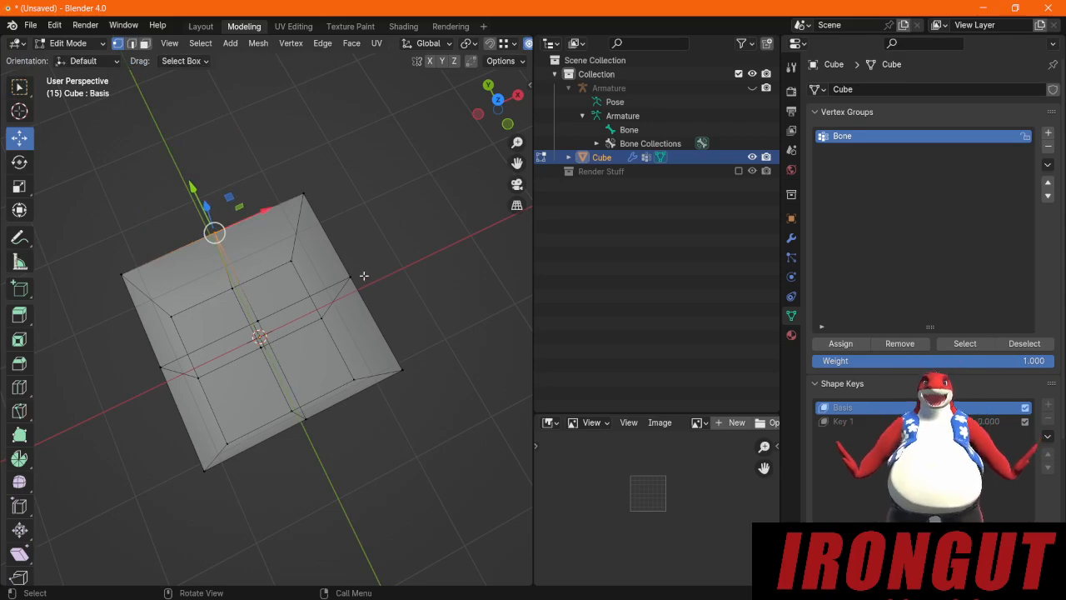
Step: Select all midpoint vertices along the horizontal and vertical centre lines of the cube in top orthographic view
left_click(348, 277)
left_click(164, 364, "shift")
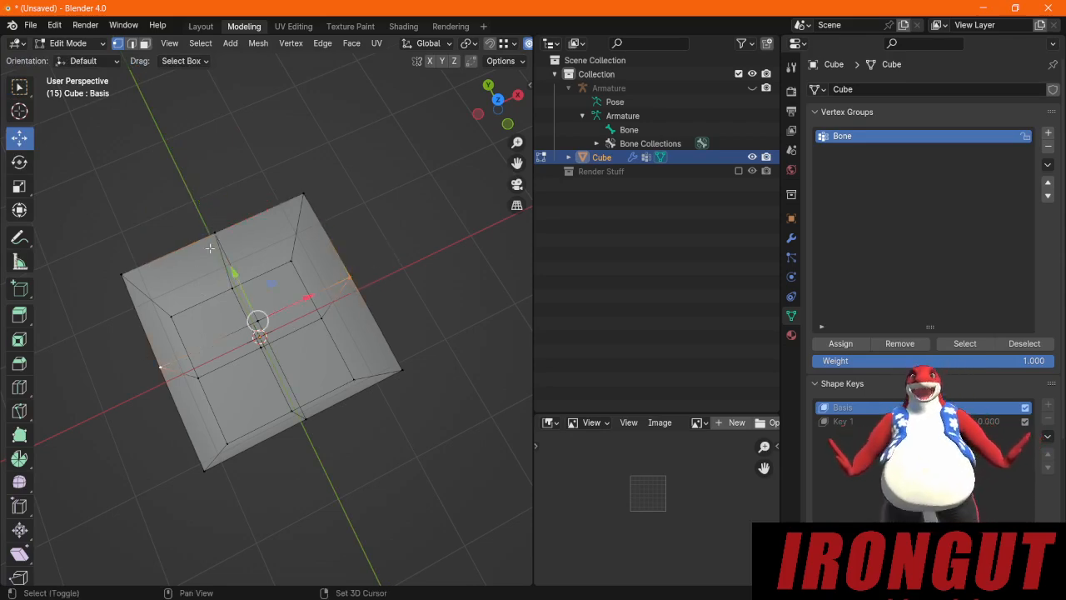
left_click(497, 99)
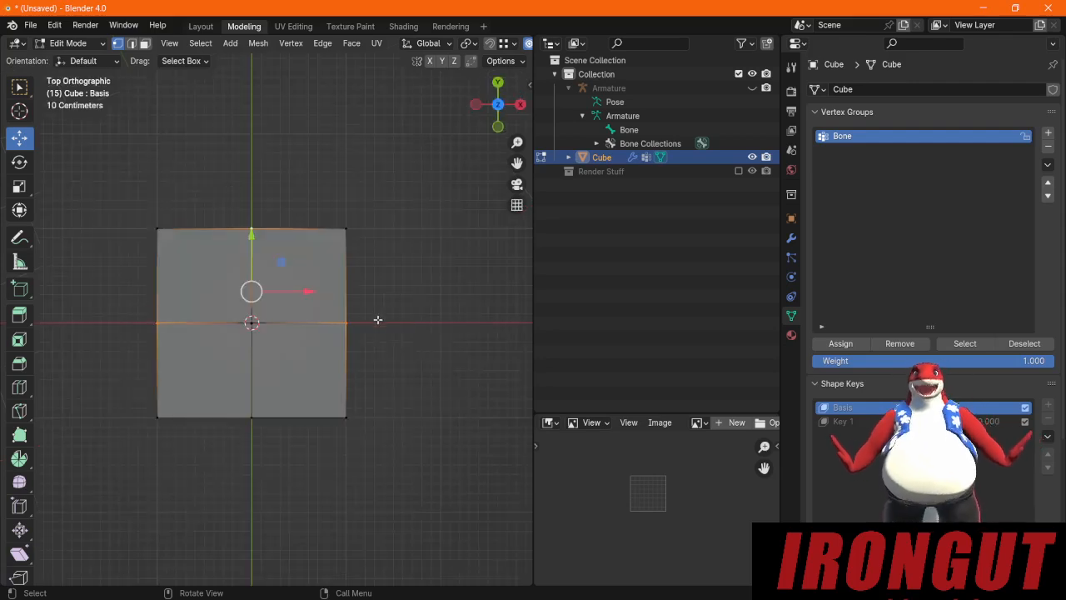
left_click_drag(412, 286, 50, 341)
left_click_drag(281, 471, 235, 63)
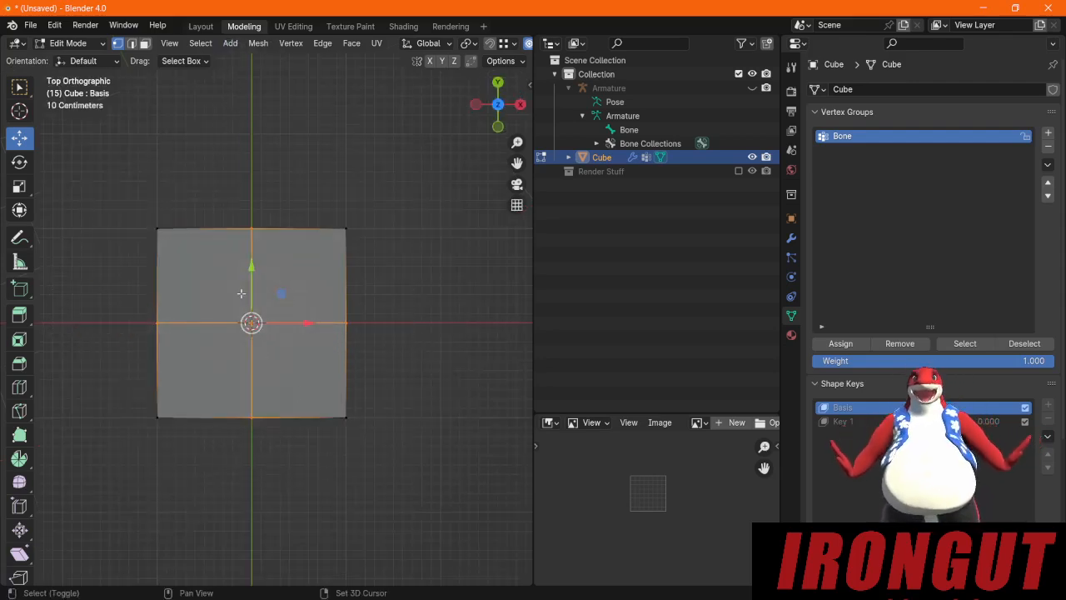
Step: Scale the selected midpoint vertices outward along X and Y to form a rough octagon, and change to edge select mode
left_click(19, 187)
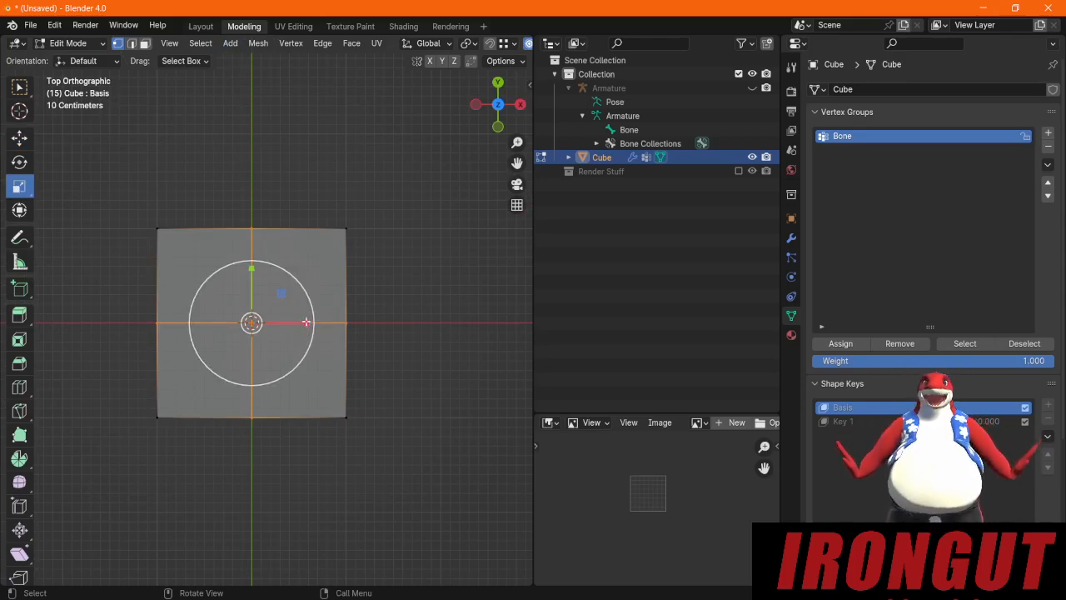
left_click_drag(307, 322, 335, 324)
left_click_drag(251, 264, 251, 244)
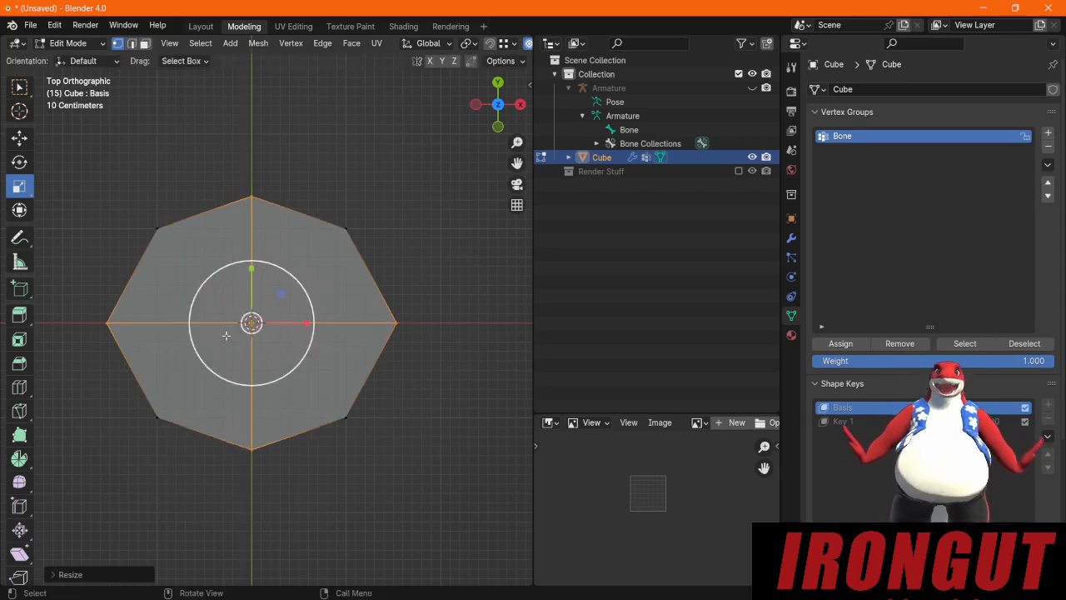
key("2")
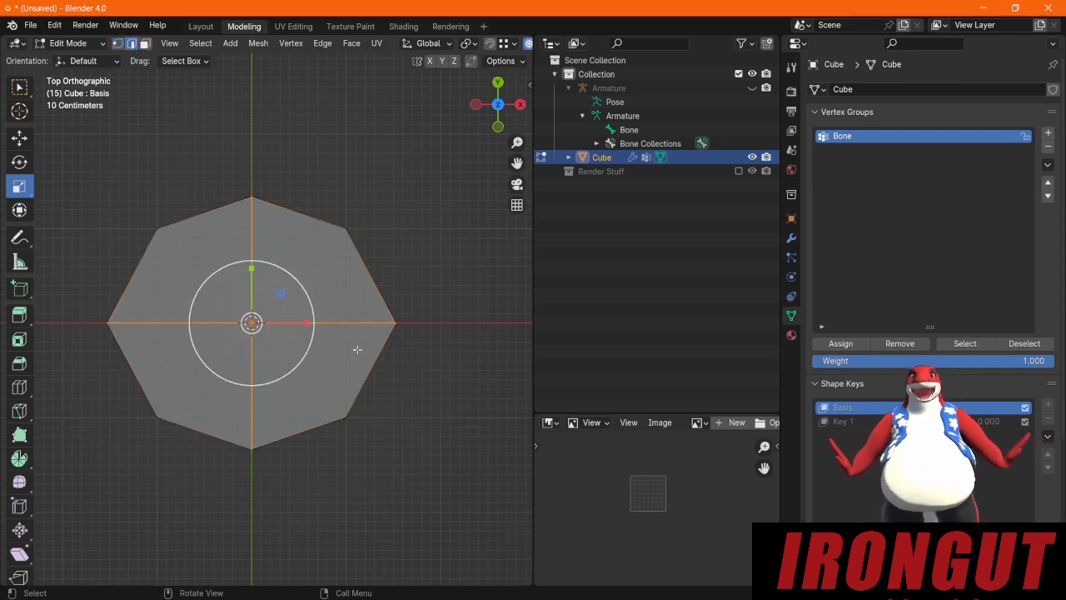
Step: Undo the scaling, midpoint selections and subdivision back to the undivided cube with its top and bottom edges selected
key("ctrl+z")
key("ctrl+z")
key("ctrl+z")
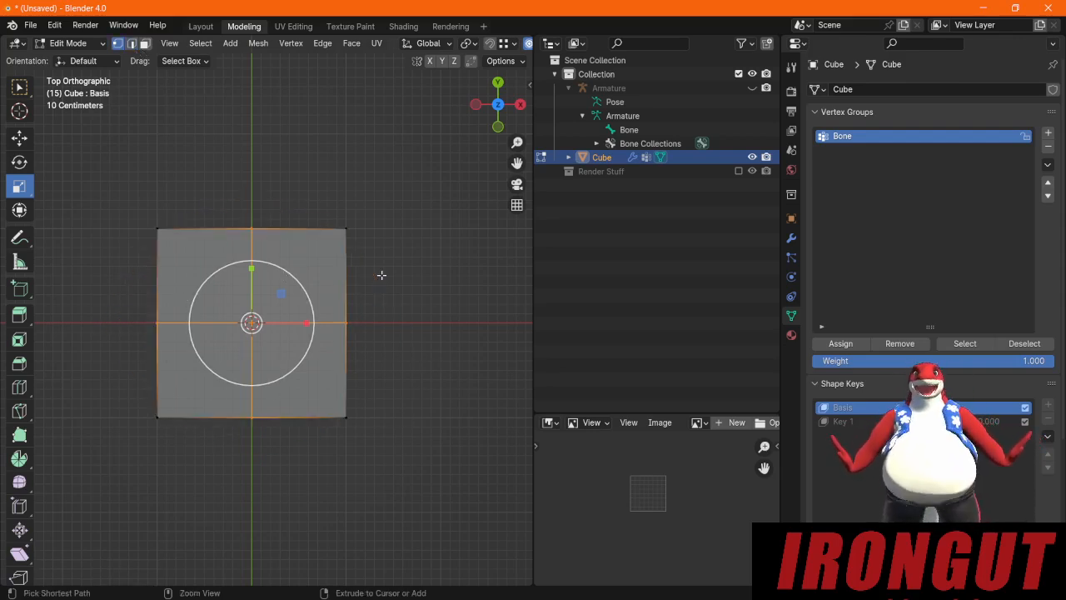
key("ctrl+z")
key("ctrl+z")
key("ctrl+z")
key("ctrl+z")
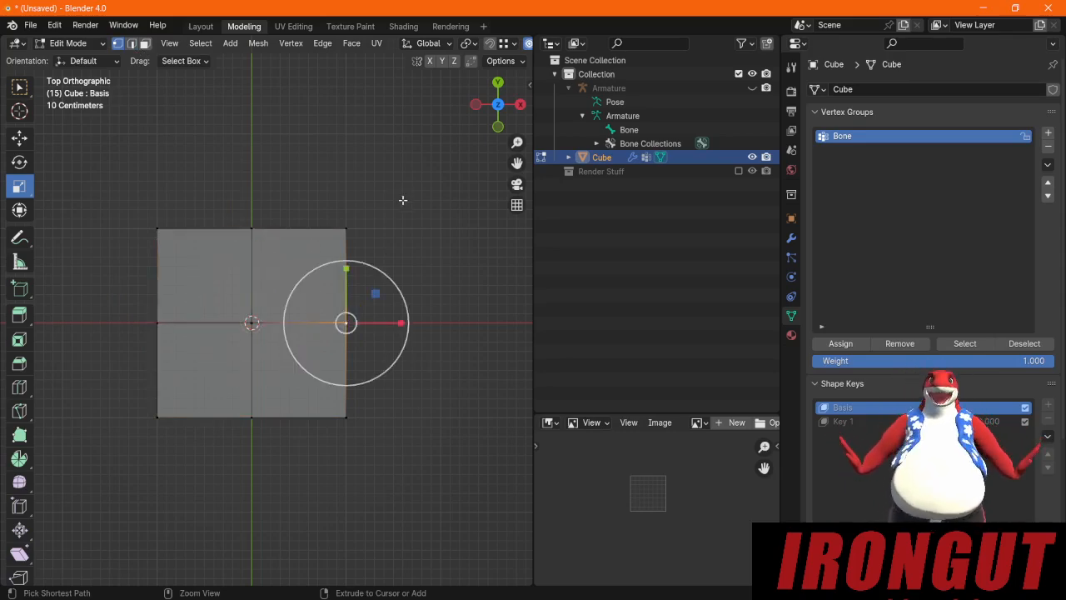
key("ctrl+z")
key("ctrl+z")
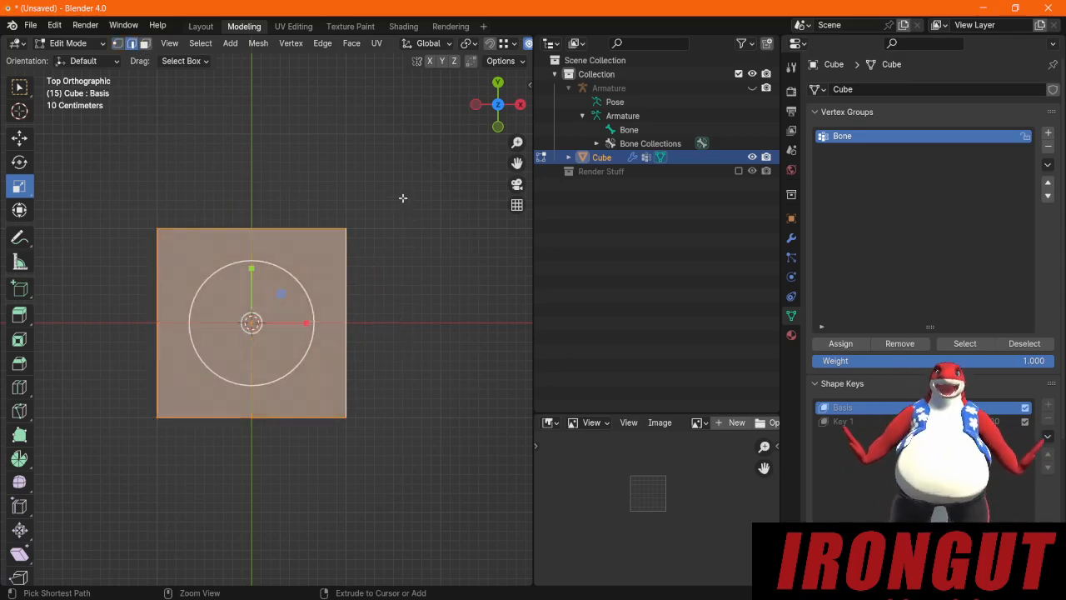
key("ctrl+z")
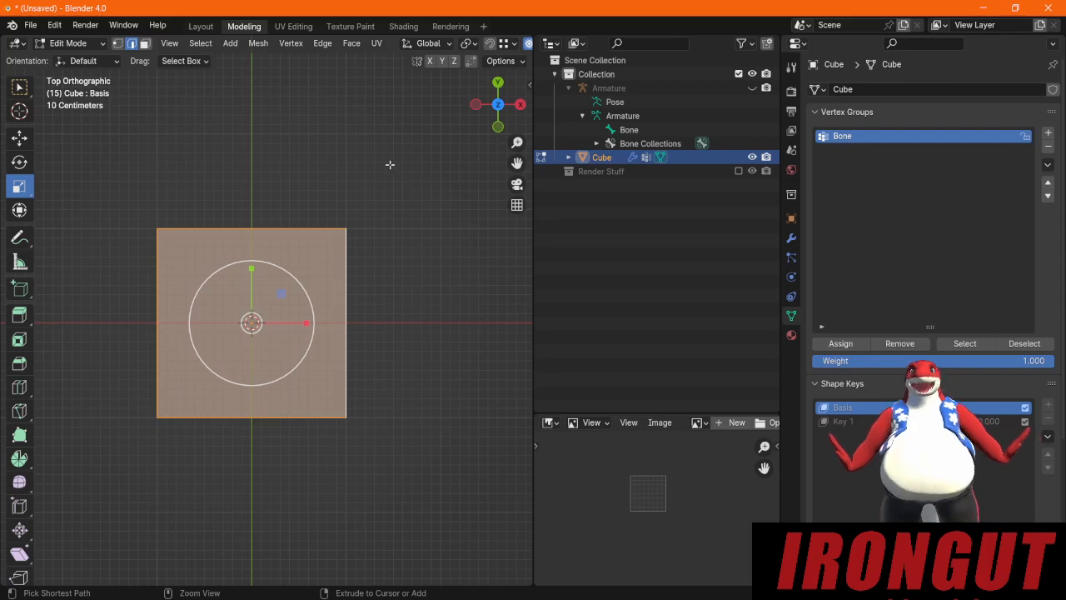
Step: Subdivide the selected edges of the cube with the number of cuts set to 3
left_click(334, 46)
left_click(380, 119)
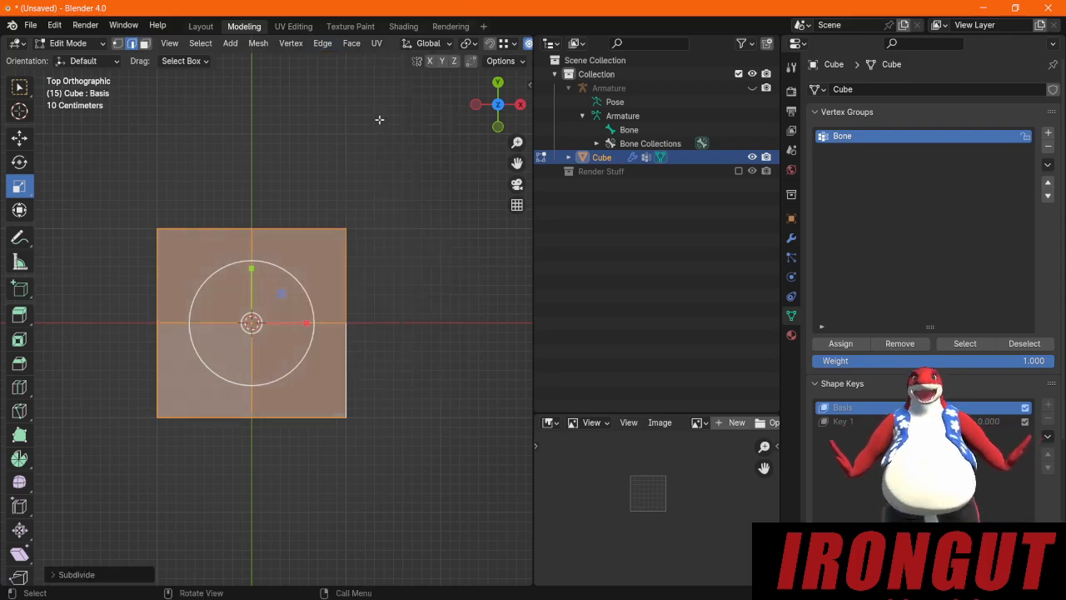
left_click(57, 575)
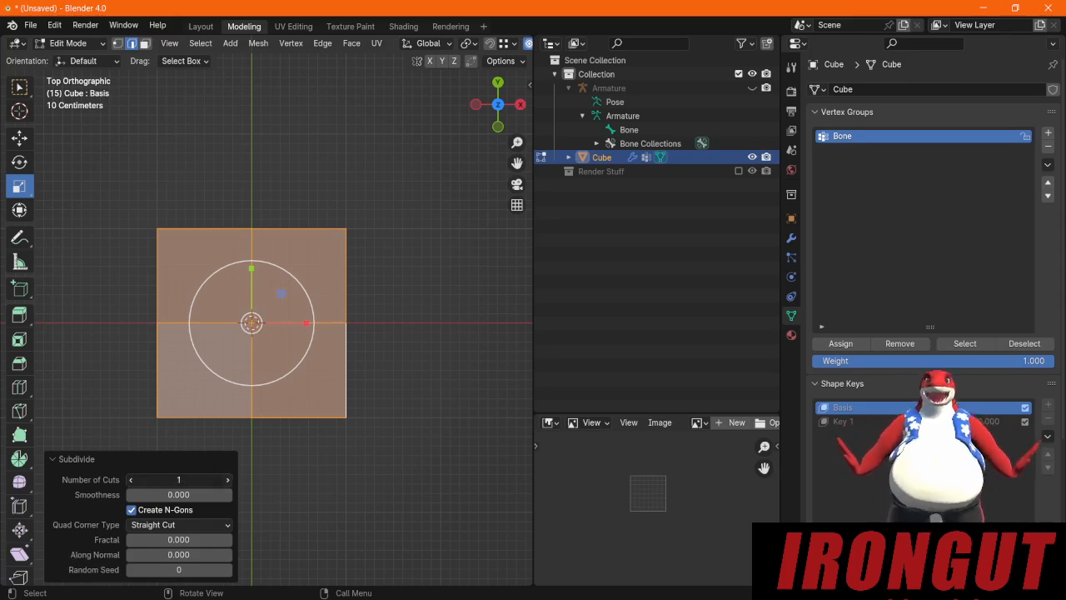
left_click(229, 481)
left_click(228, 481)
left_click(228, 481)
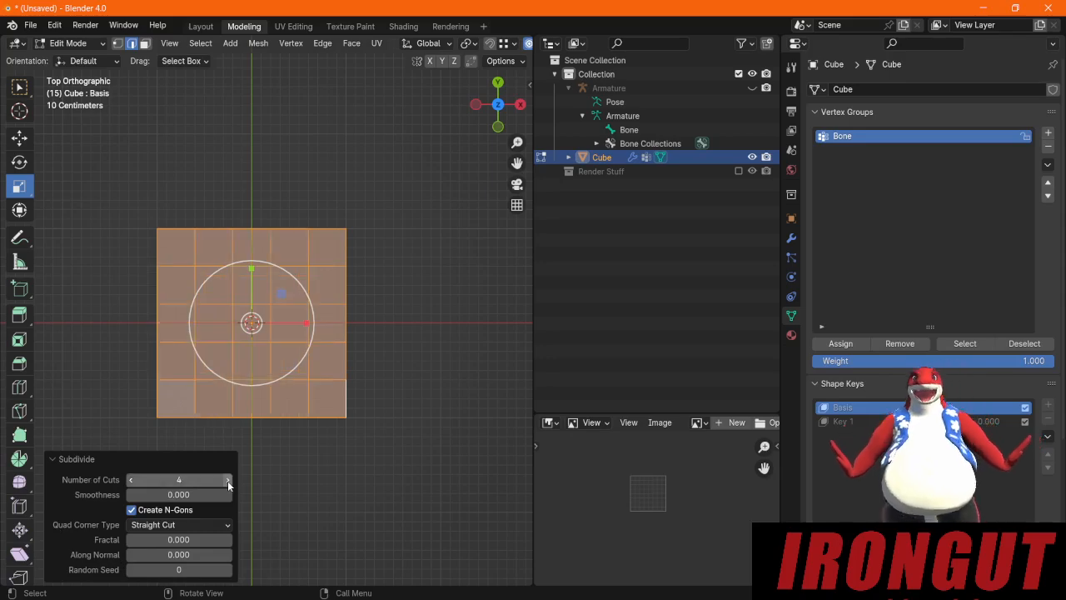
left_click(130, 480)
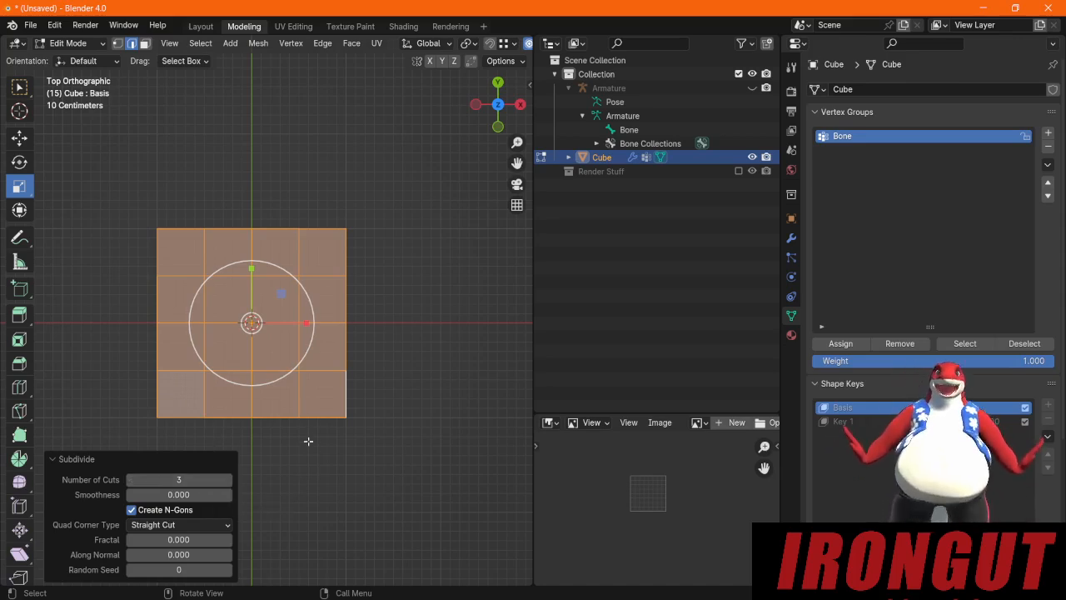
Step: Clear the selection and box-select the two middle rows and two middle columns of the subdivided cube in top view
left_click(390, 311)
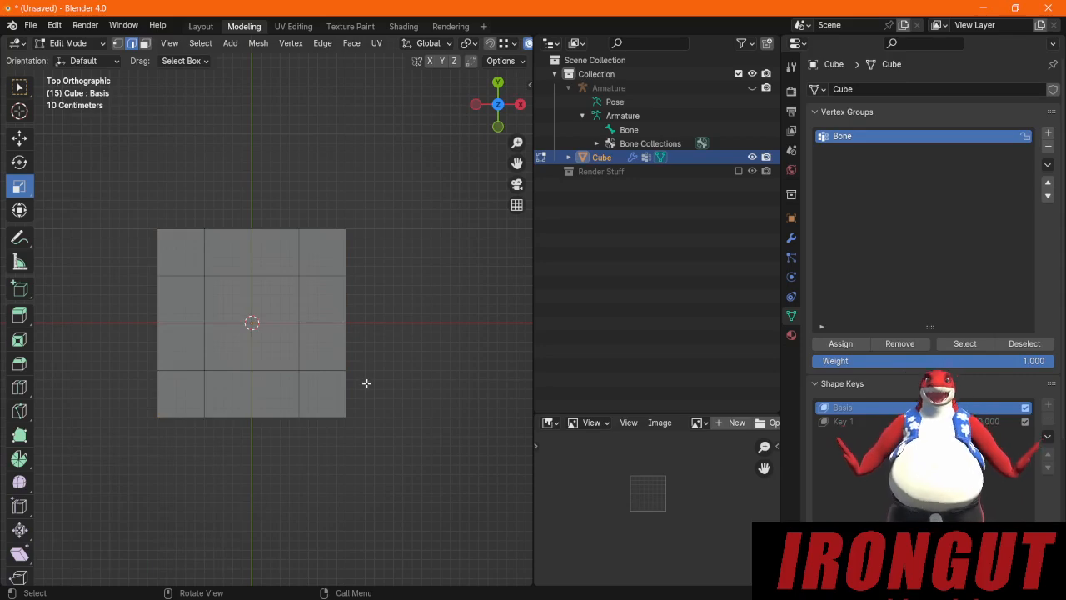
left_click_drag(397, 387, 138, 268)
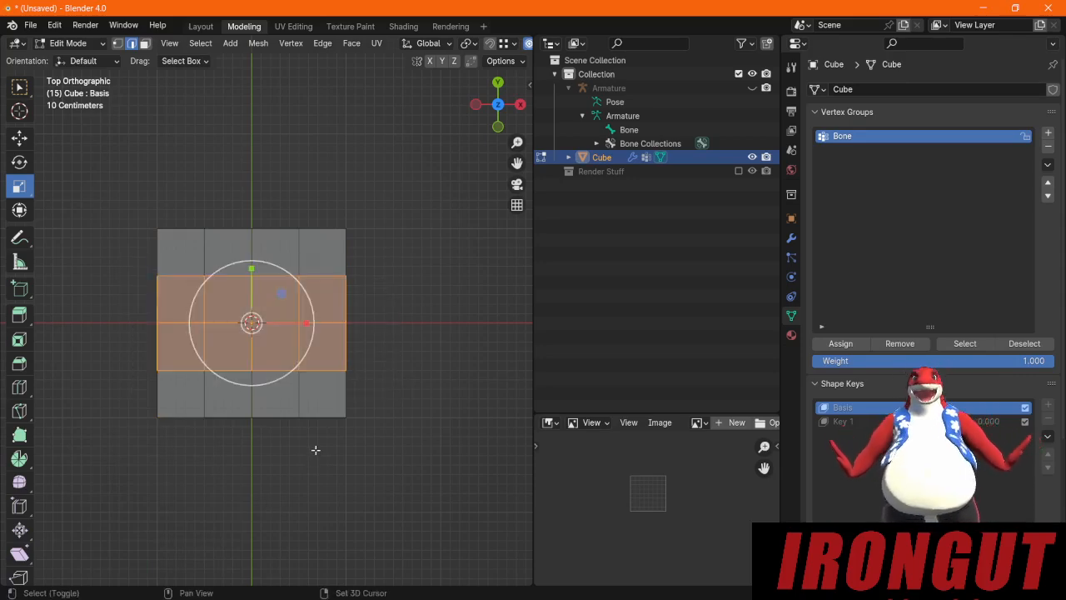
left_click_drag(316, 449, 185, 189, "shift")
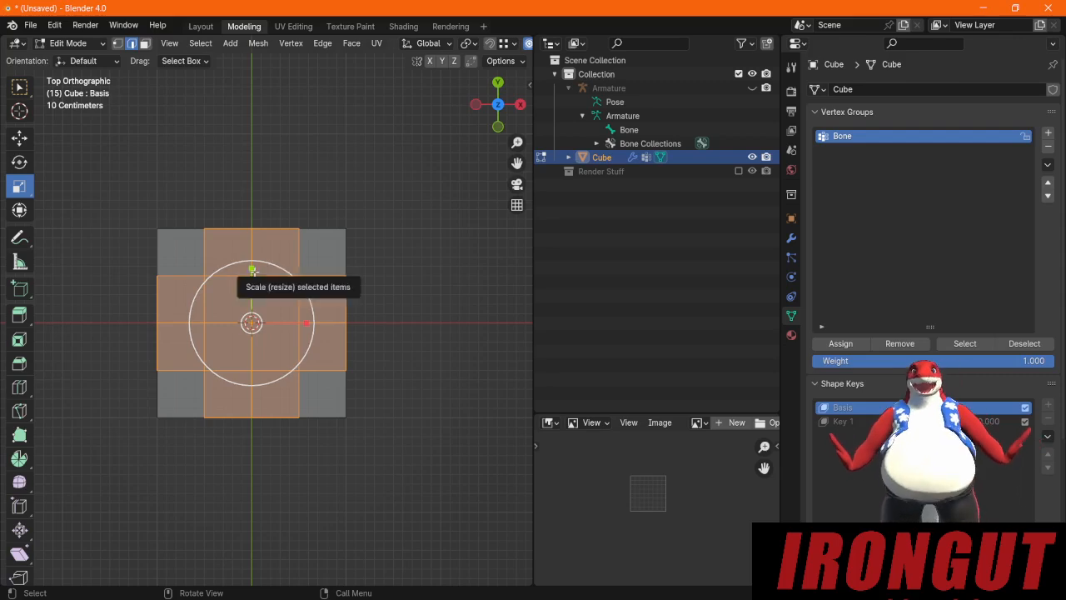
Step: Scale the selected middle rows and columns outward by about 1.32 along Y and 1.42 along X, and clear the selection
left_click_drag(253, 269, 249, 248)
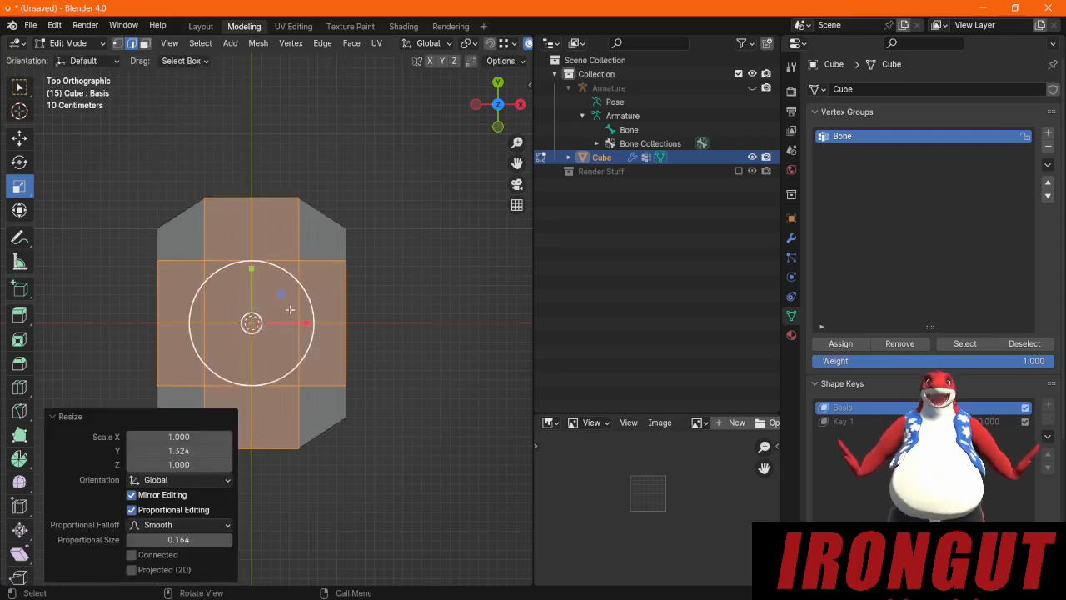
left_click_drag(305, 322, 329, 323)
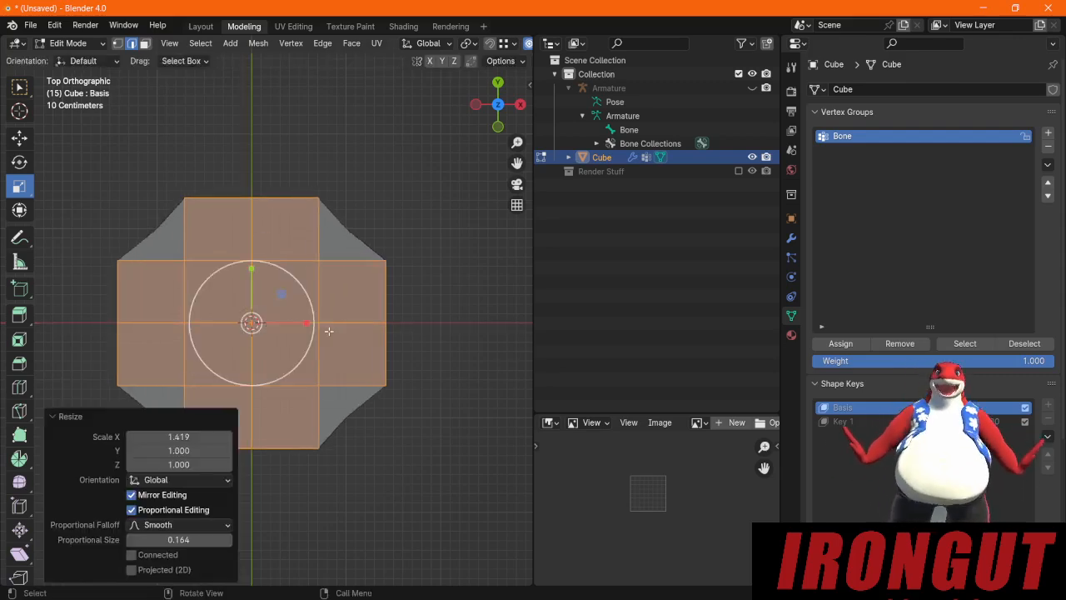
left_click(442, 344)
Step: Select the center row and column of vertices in vertex select mode and scale them by about 1.20 along Y and 1.08 along X
left_click(118, 43)
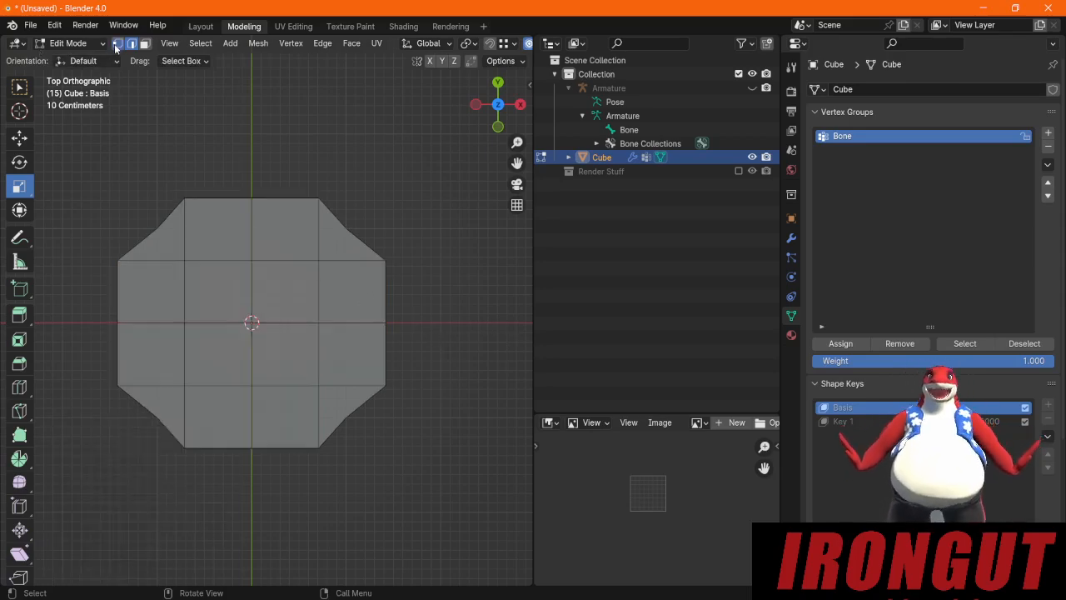
left_click_drag(424, 335, 43, 295)
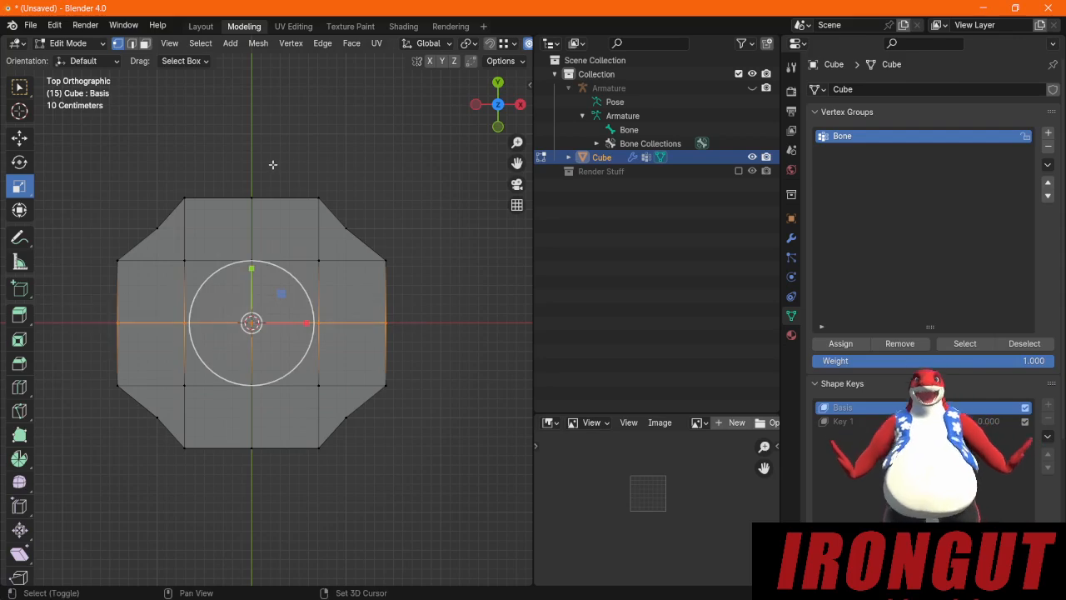
left_click_drag(273, 164, 205, 539)
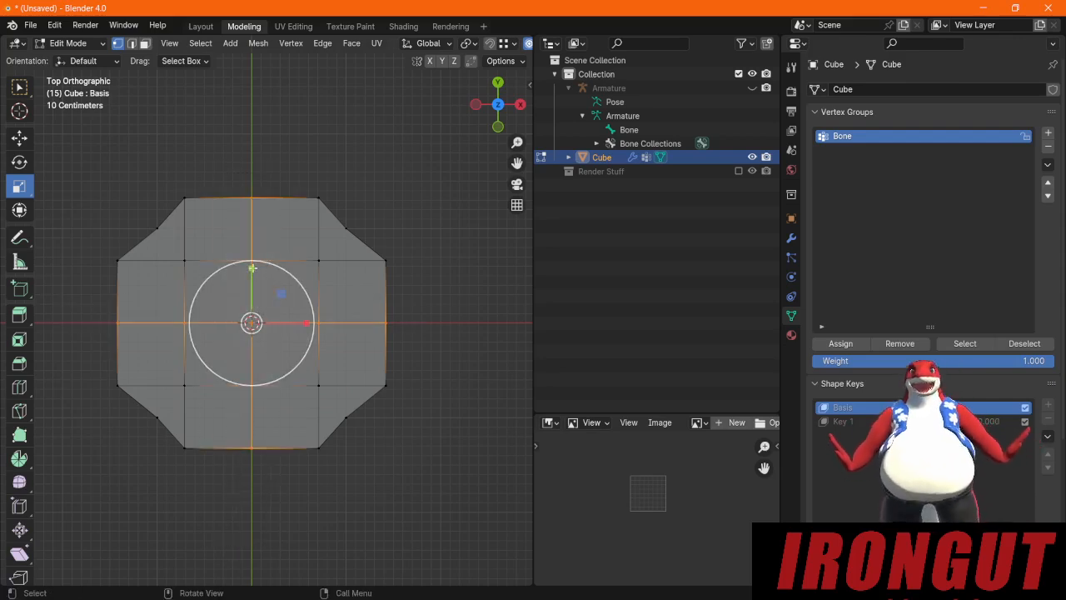
key("s")
key("y")
left_click(250, 256)
key("s")
key("x")
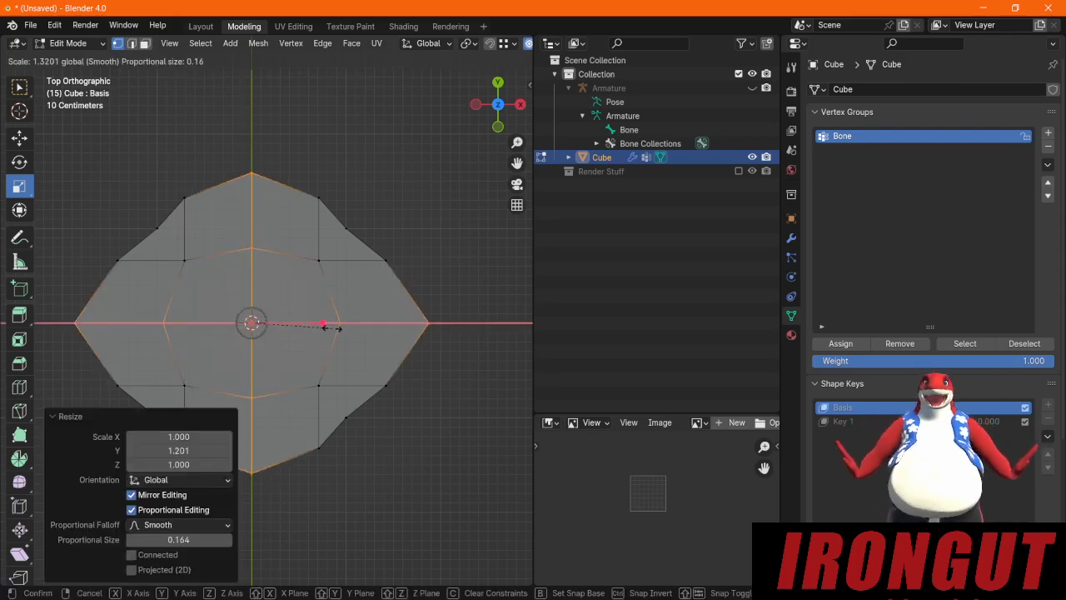
left_click(313, 325)
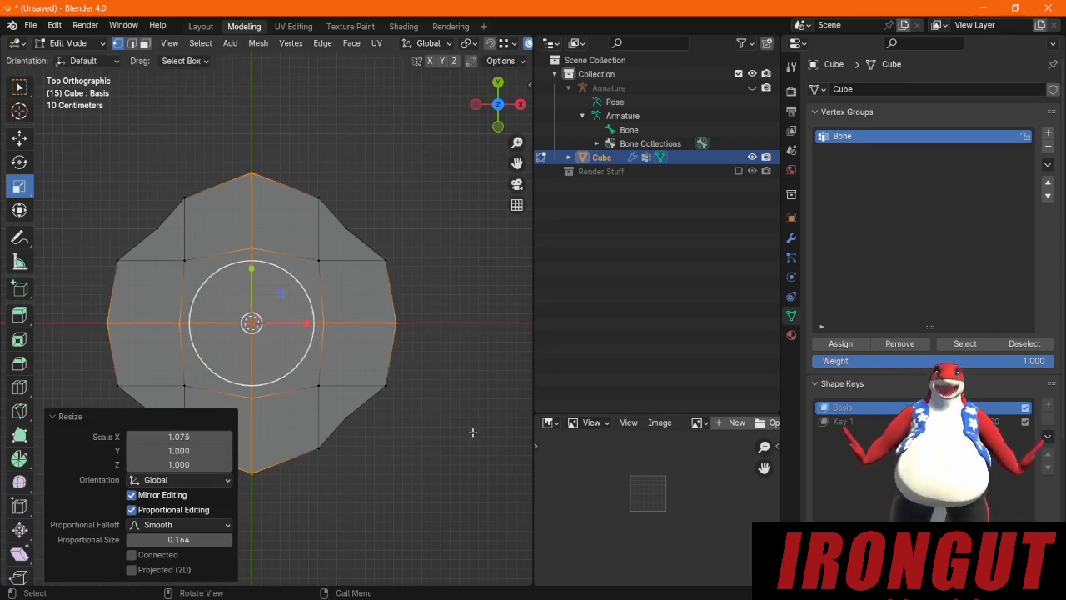
left_click(451, 470)
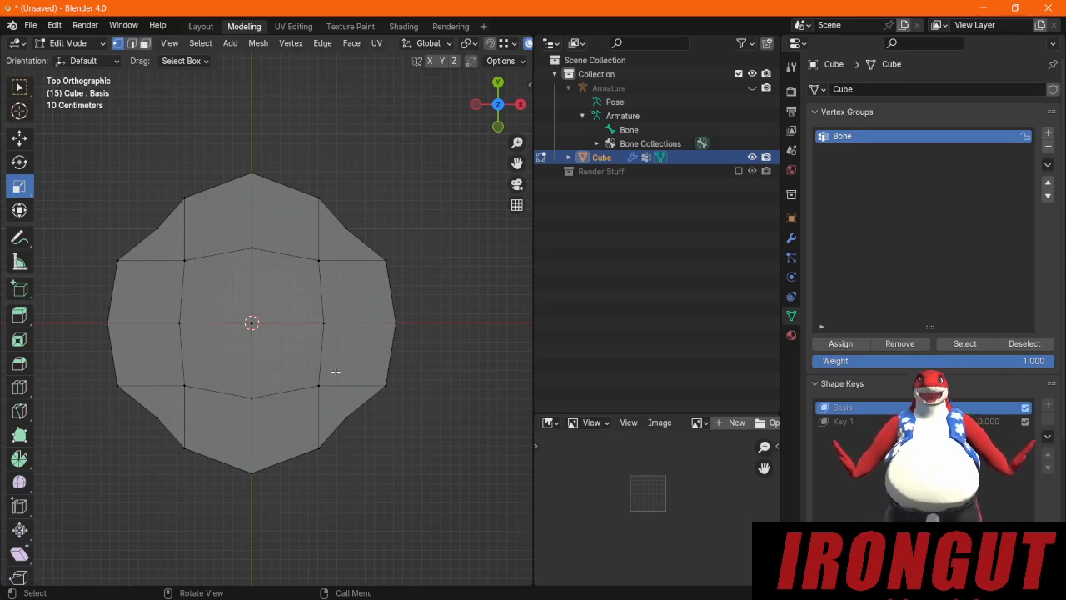
Step: Add a UV sphere with 32 segments and 16 rings beside the rounded cube at X location 3 m
scroll(350, 169, "down", 3)
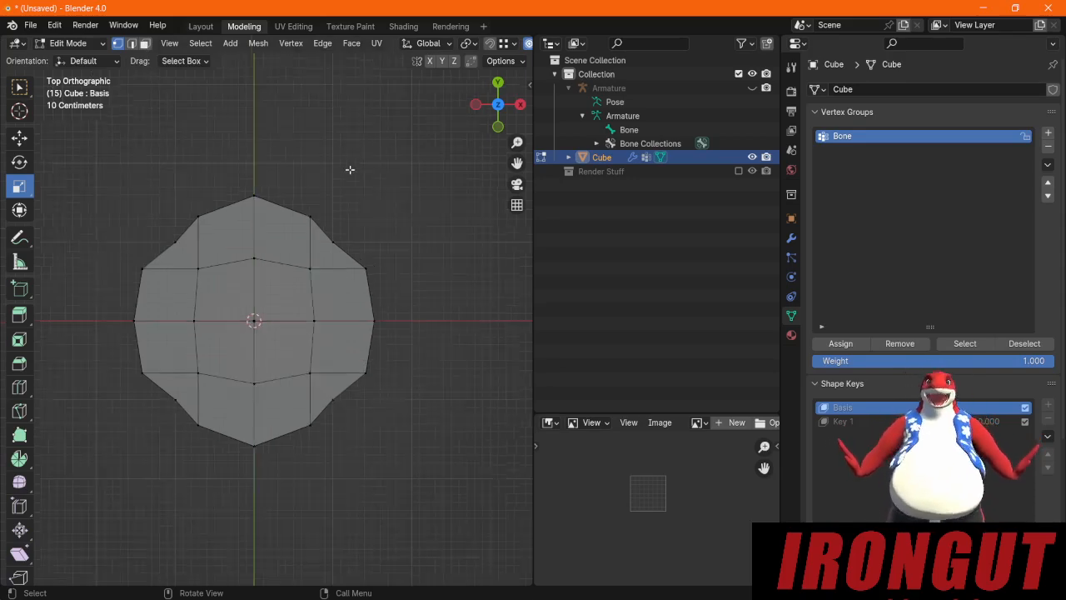
left_click(260, 46)
left_click(230, 43)
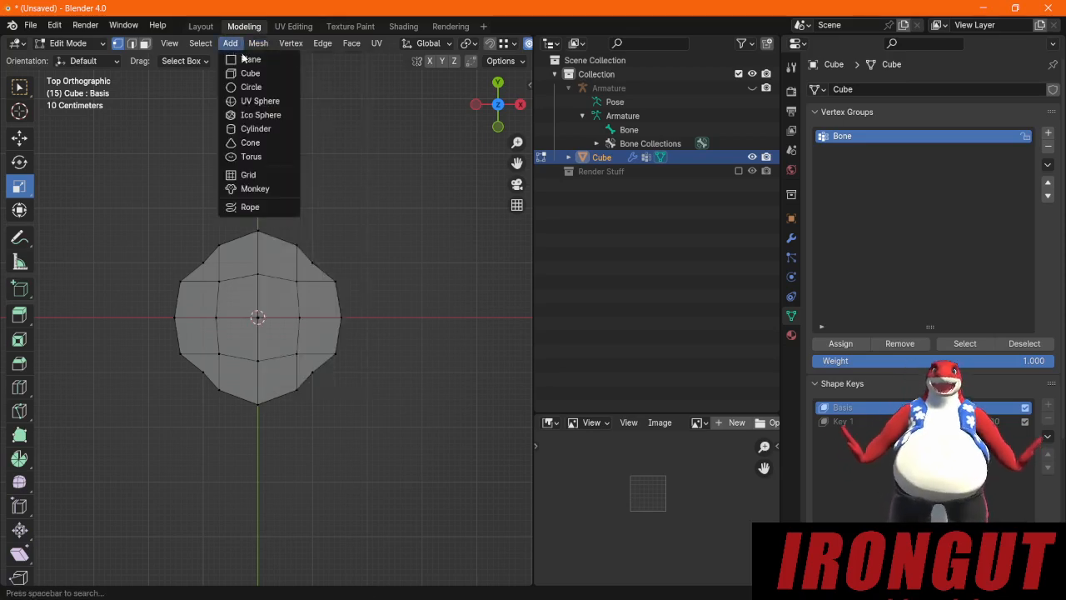
left_click(269, 101)
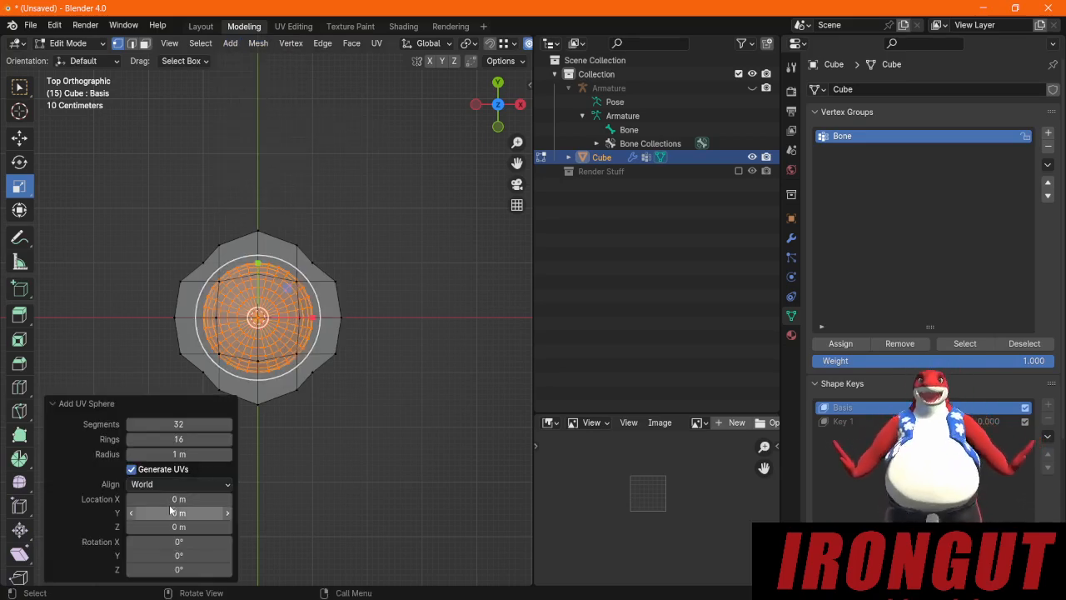
left_click_drag(152, 499, 276, 499)
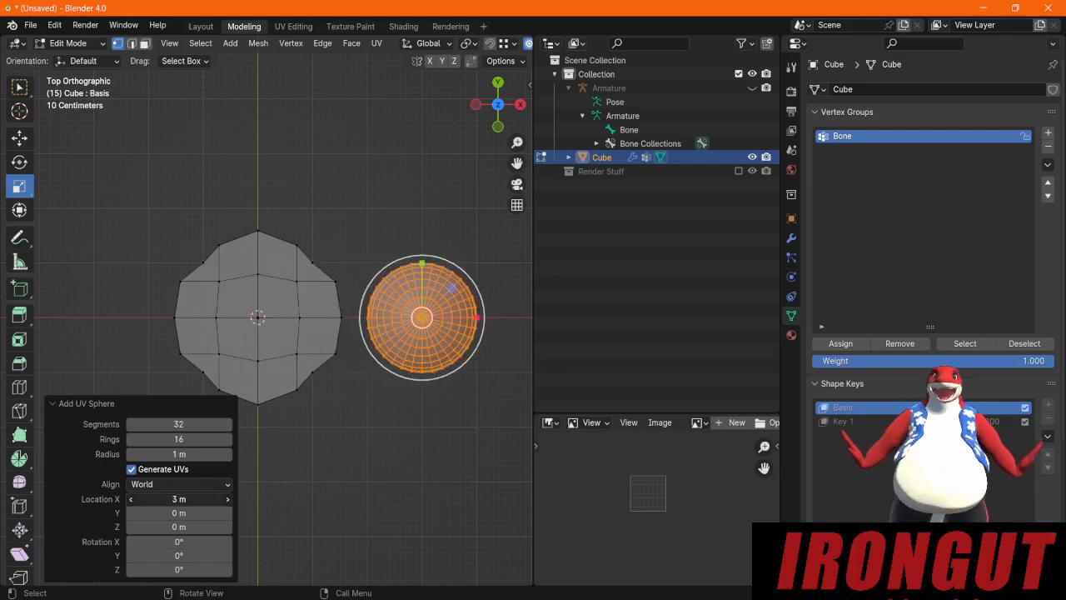
middle_click_drag(399, 382, 308, 300)
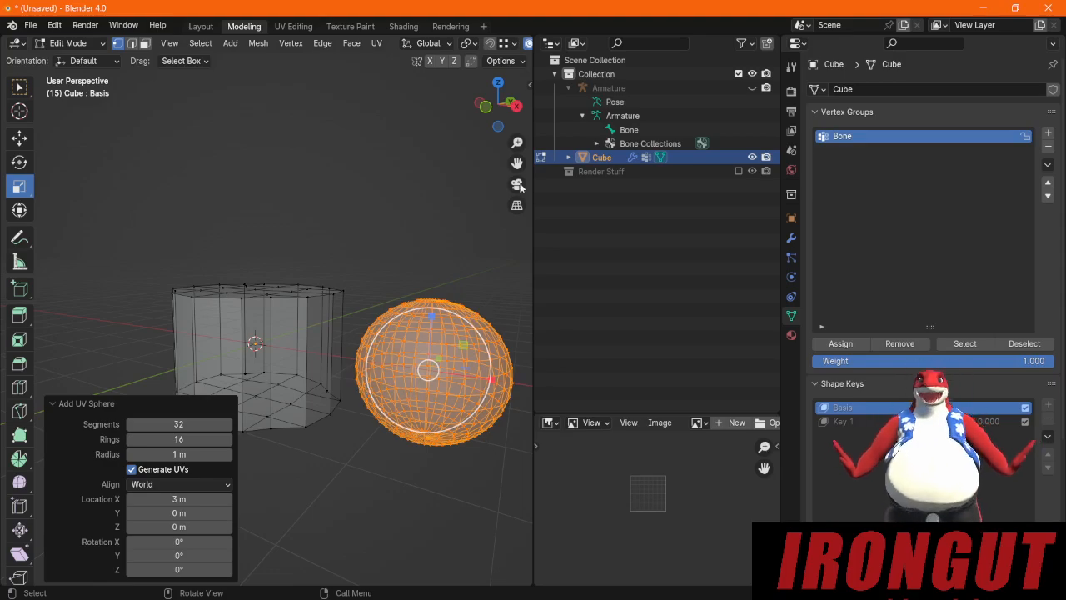
middle_click_drag(475, 408, 395, 510)
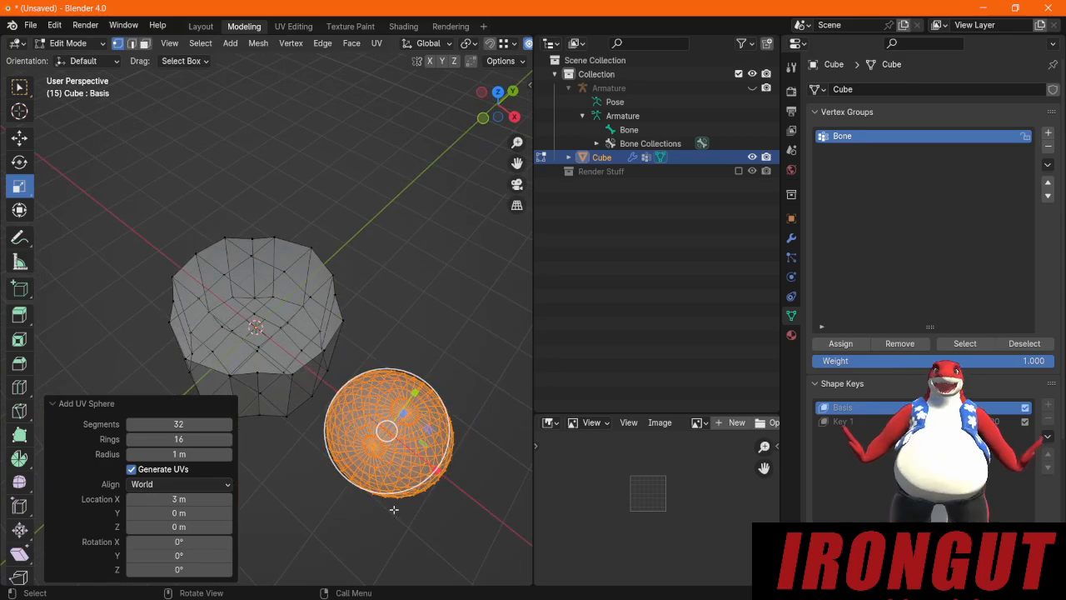
Step: Add a second UV sphere and offset it beyond the first one to X location 5.22 m
left_click(269, 46)
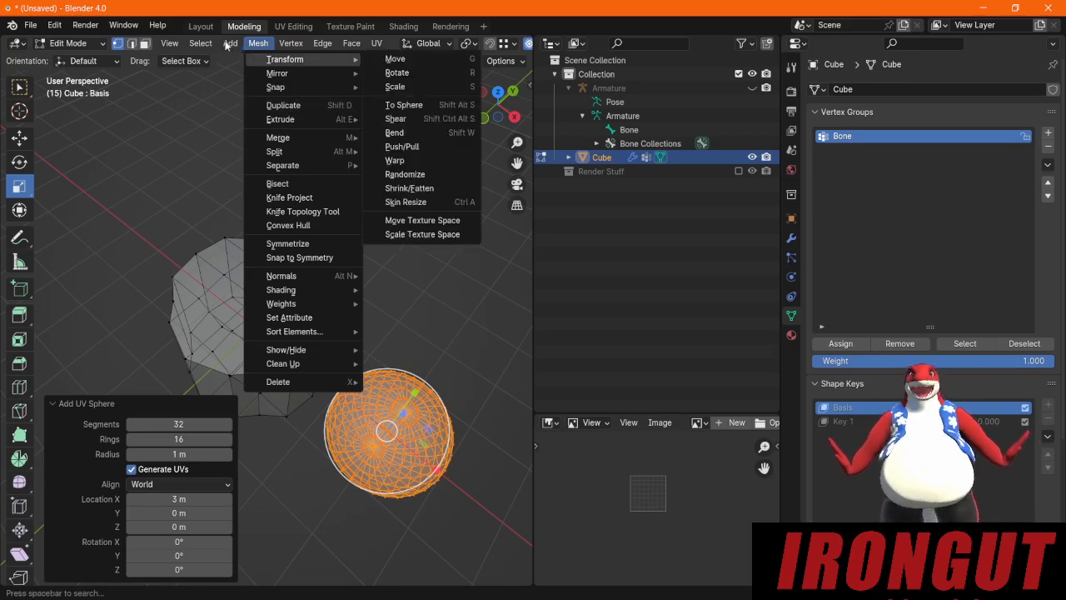
mouse_move(229, 43)
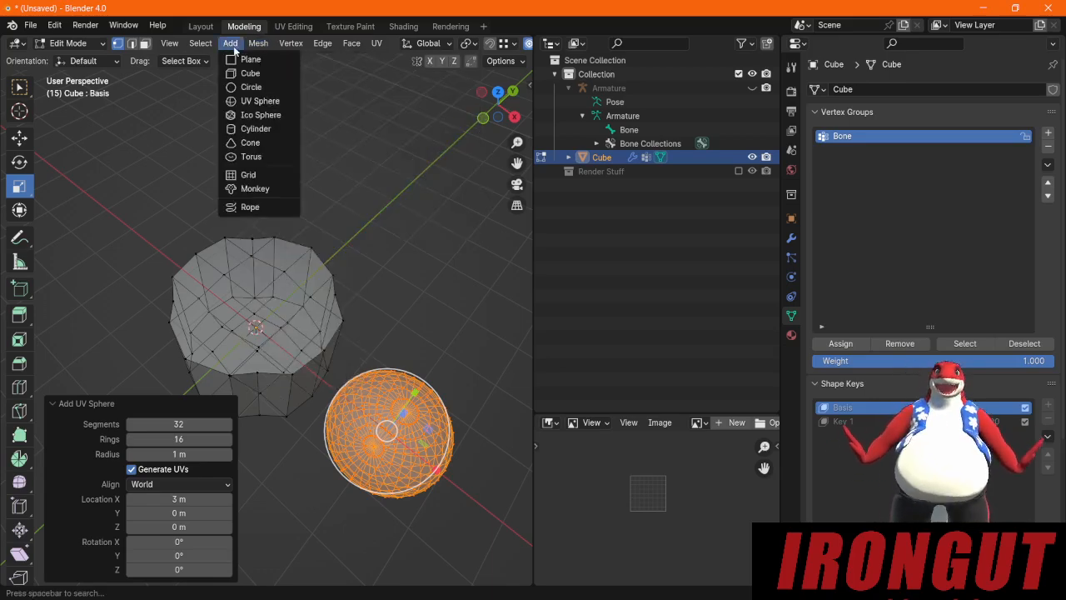
left_click(260, 101)
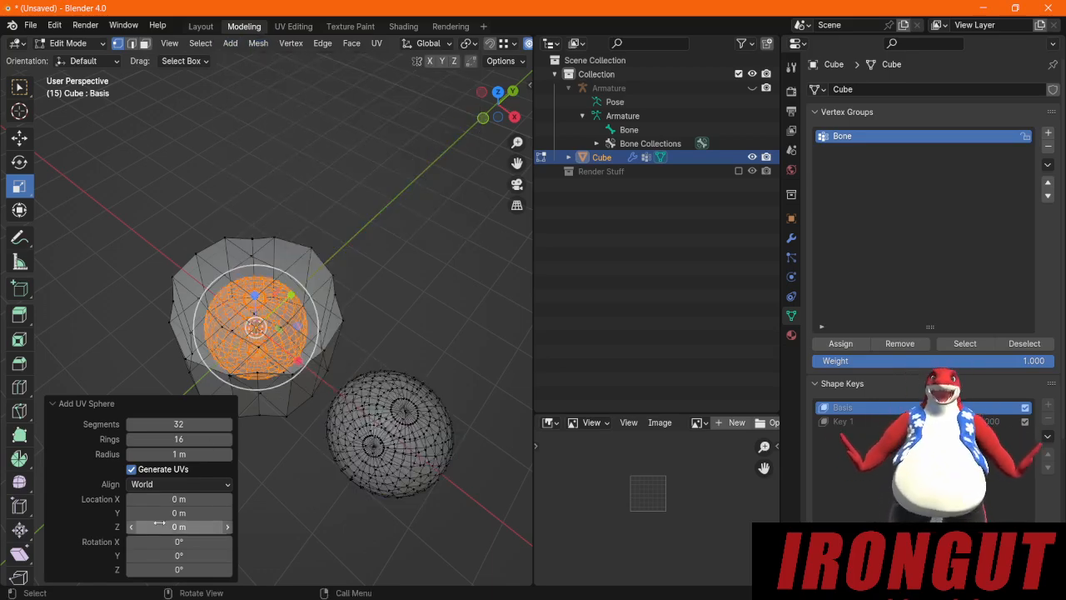
left_click_drag(167, 498, 261, 499)
Step: Reduce the second UV sphere to 8 segments
left_click_drag(200, 425, 134, 424)
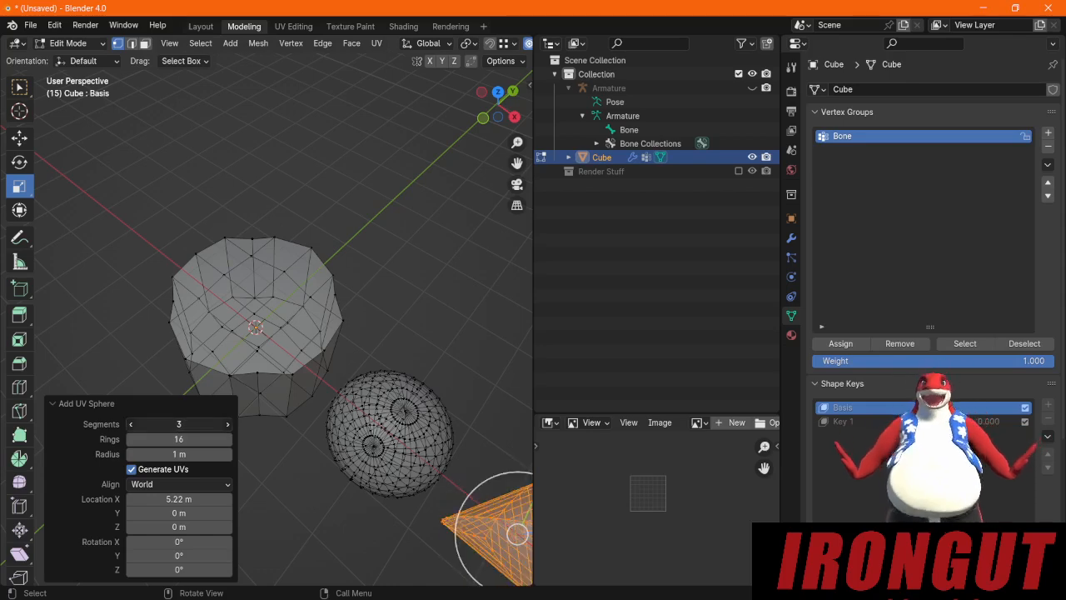
left_click(228, 424)
left_click(231, 425)
left_click(231, 425)
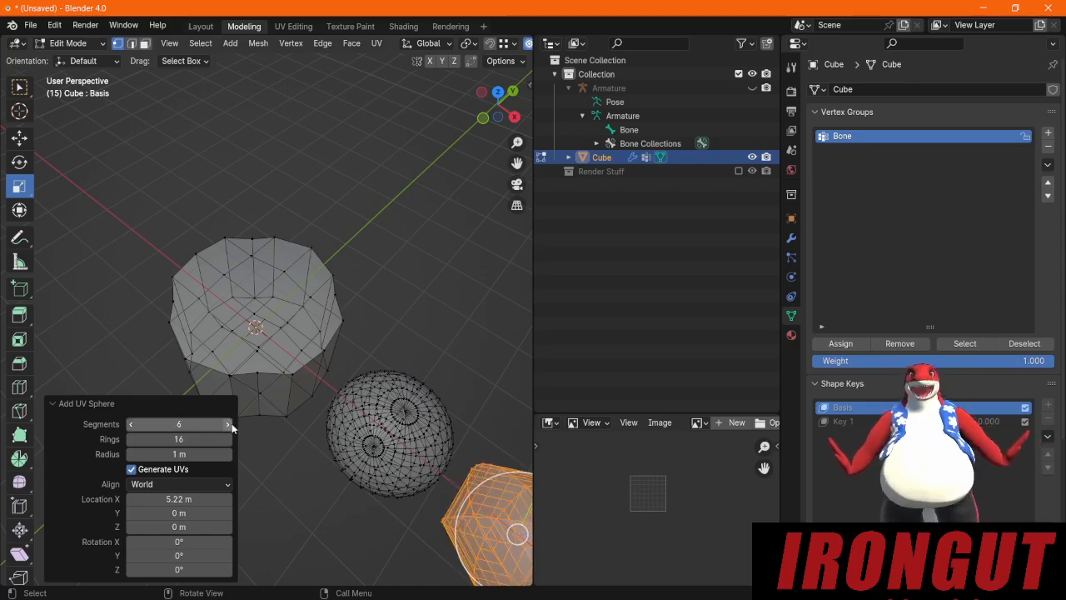
left_click(231, 424)
left_click(231, 425)
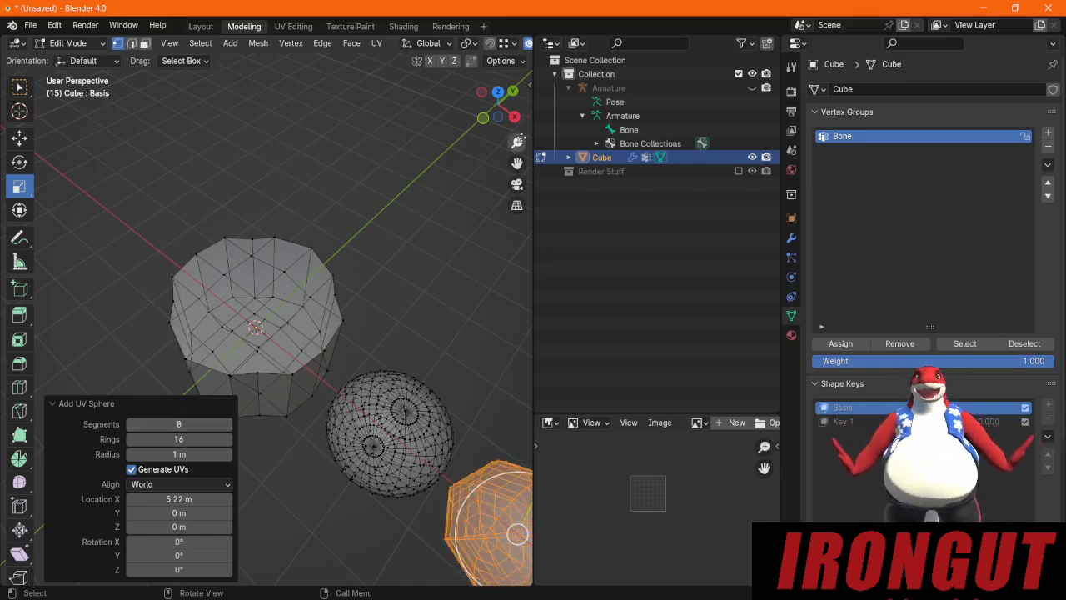
Step: Compare the 32-segment and 8-segment spheres from the top and the side, box-selecting each one in turn
left_click_drag(517, 163, 373, 17)
scroll(473, 317, "up", 2)
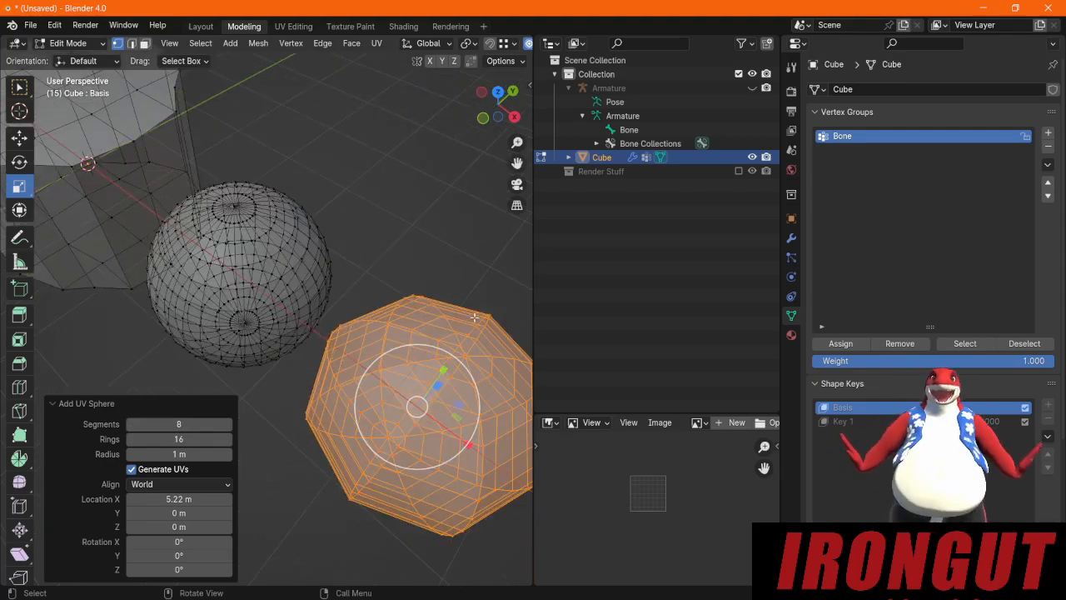
scroll(428, 214, "down", 1)
left_click(498, 91)
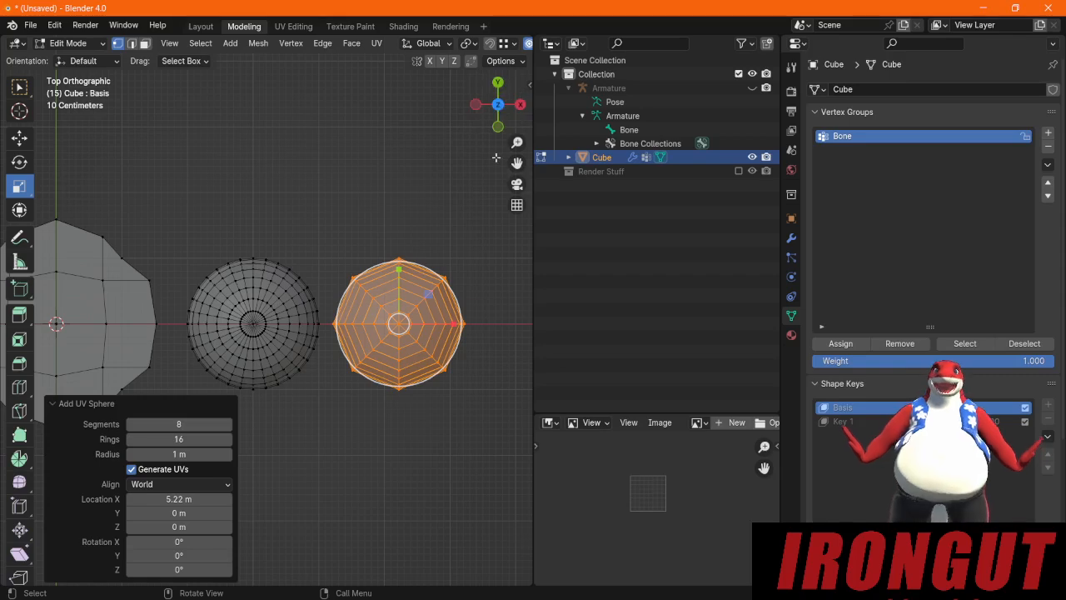
left_click(433, 148)
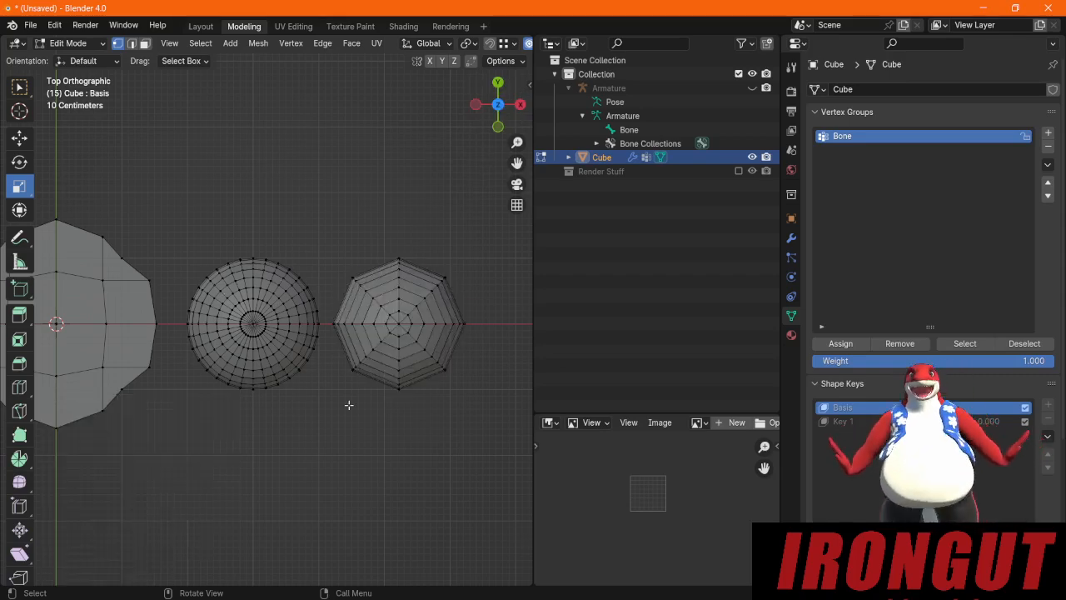
middle_click_drag(280, 453, 258, 354)
left_click_drag(304, 388, 200, 107)
left_click(288, 179)
left_click_drag(499, 427, 388, 143)
middle_click_drag(427, 468, 442, 391)
left_click(432, 387)
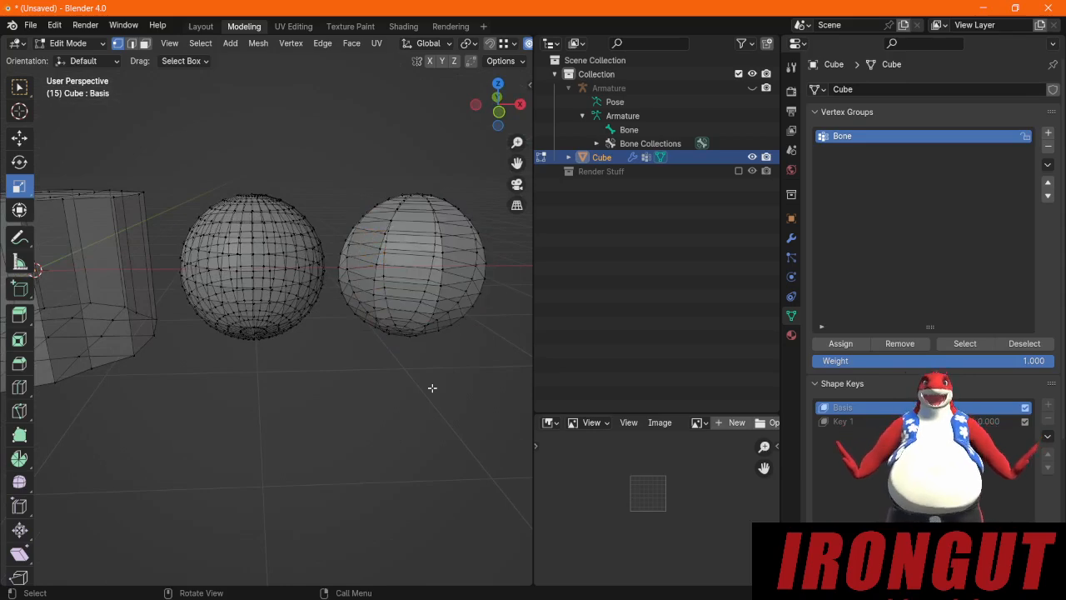
left_click_drag(327, 376, 162, 134)
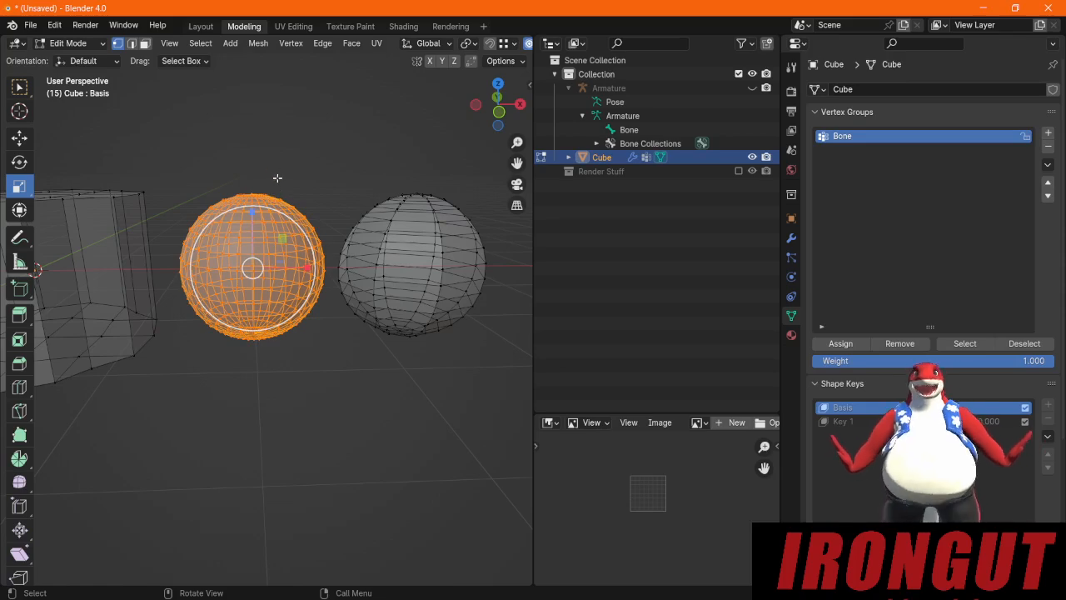
left_click(281, 139)
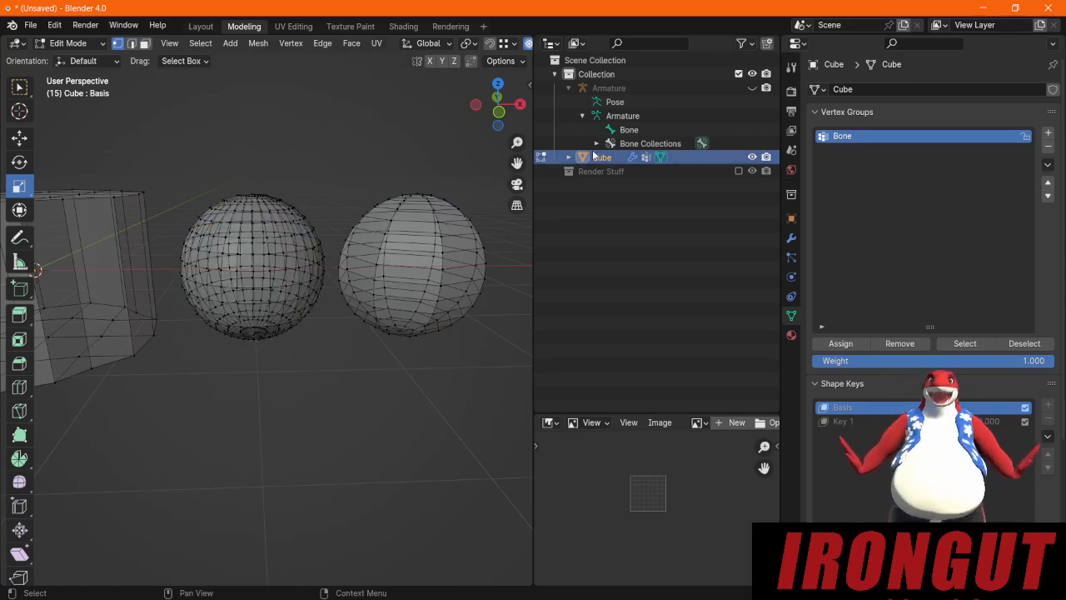
left_click_drag(517, 162, 452, 174)
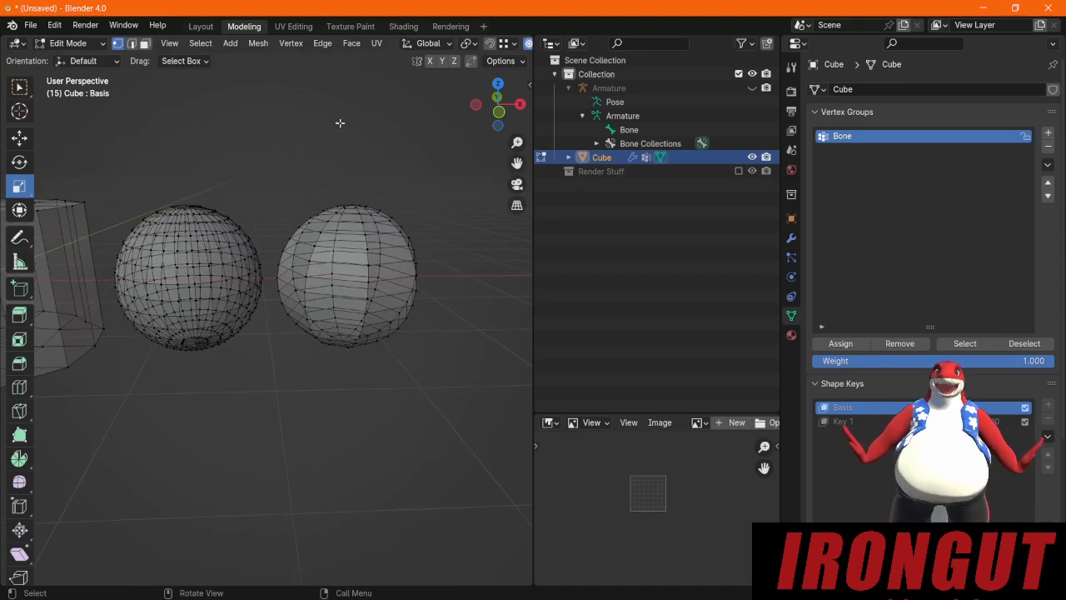
middle_click_drag(340, 122, 331, 280)
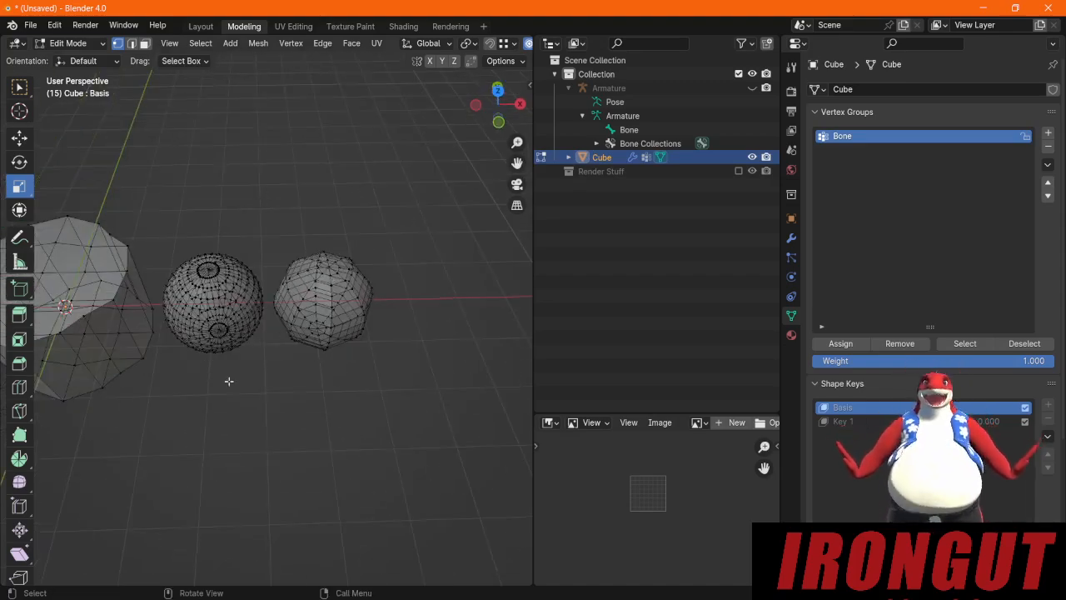
Step: Select the corner vertices of one face on the cube's top surface and subdivide it with 1 cut
middle_click_drag(138, 401, 203, 362)
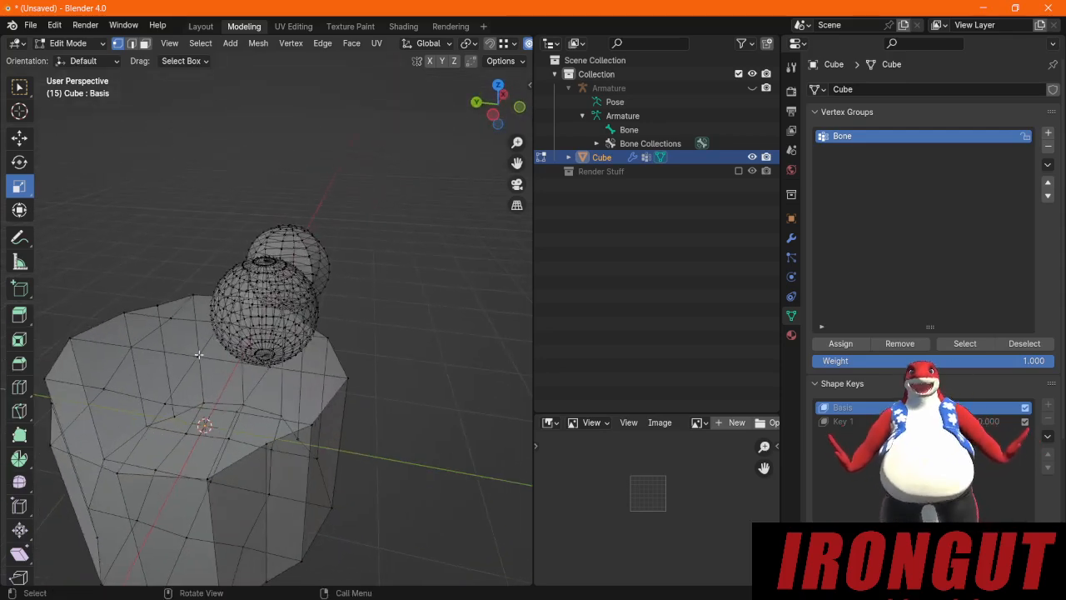
left_click(105, 387, "shift")
left_click(169, 403, "shift")
left_click(135, 351, "shift")
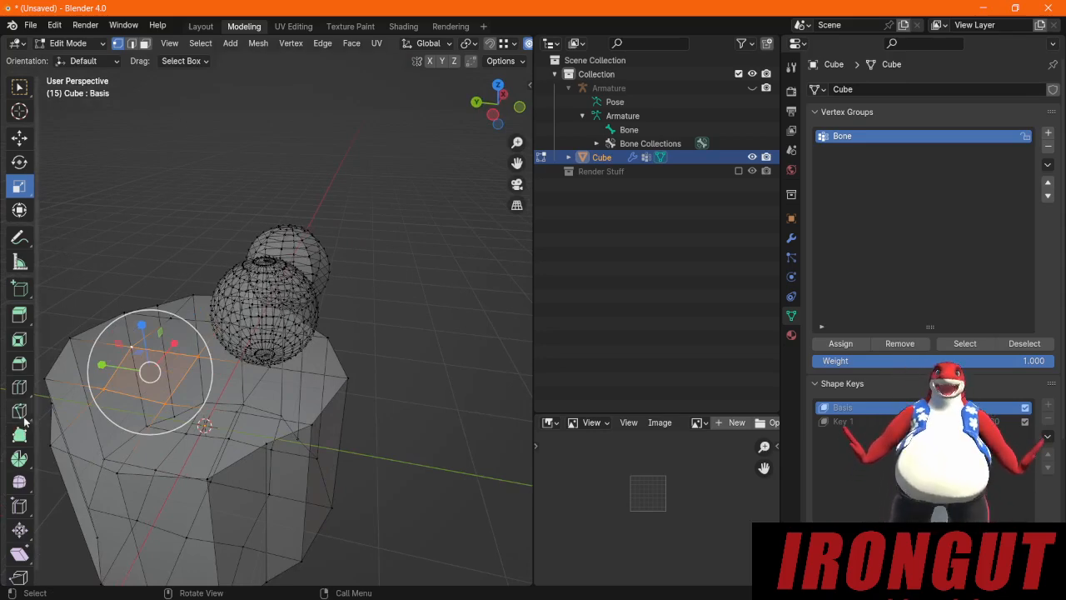
left_click(322, 43)
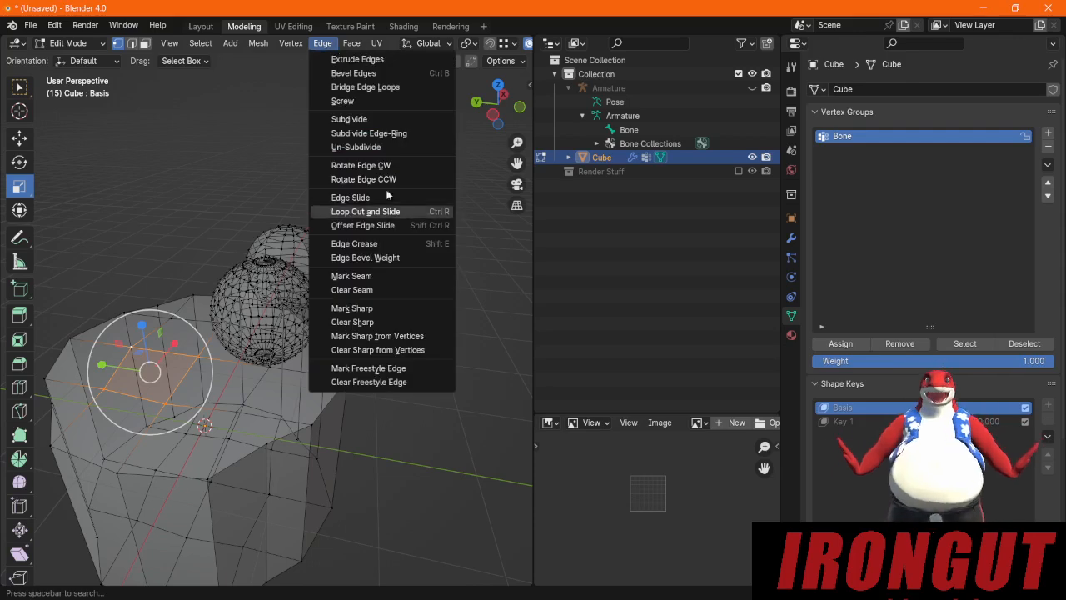
left_click(379, 118)
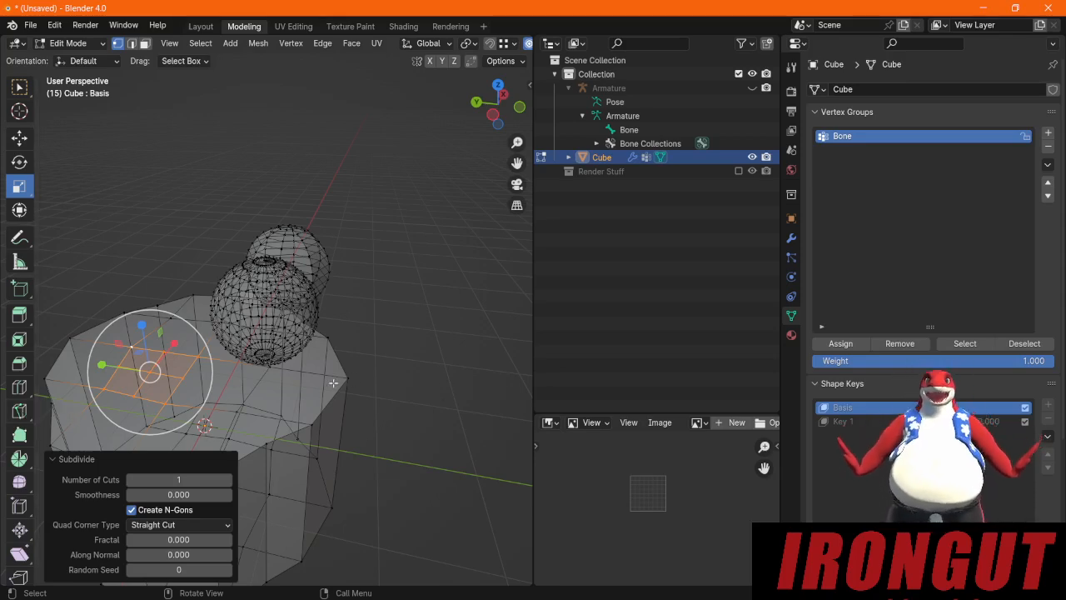
Step: Make two connected Knife cuts extending from the subdivided face across the neighbouring faces of the cube's top surface
left_click(19, 412)
left_click(176, 402)
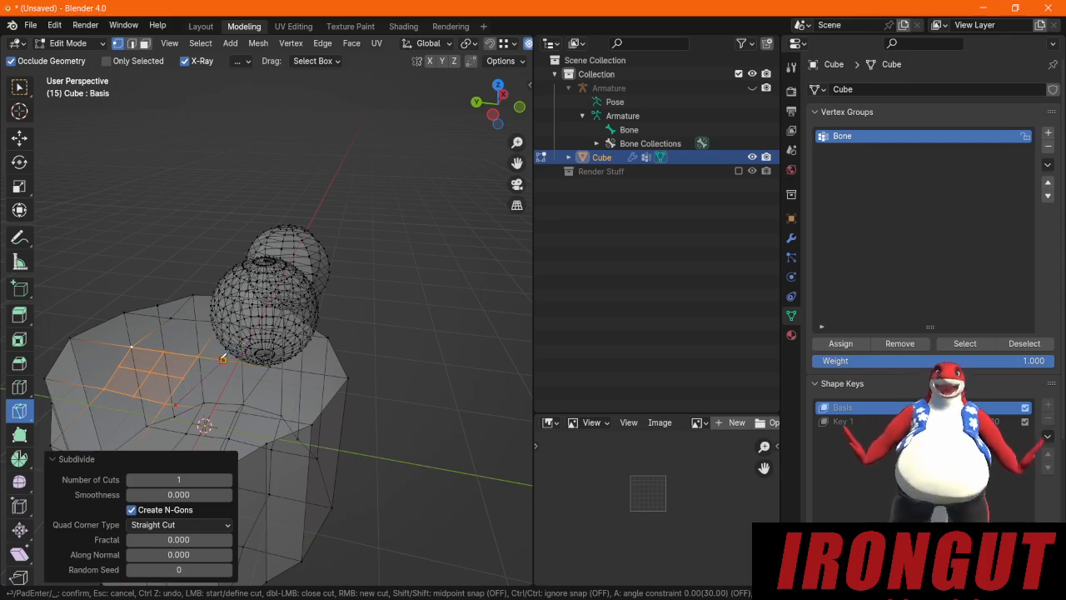
key("Return")
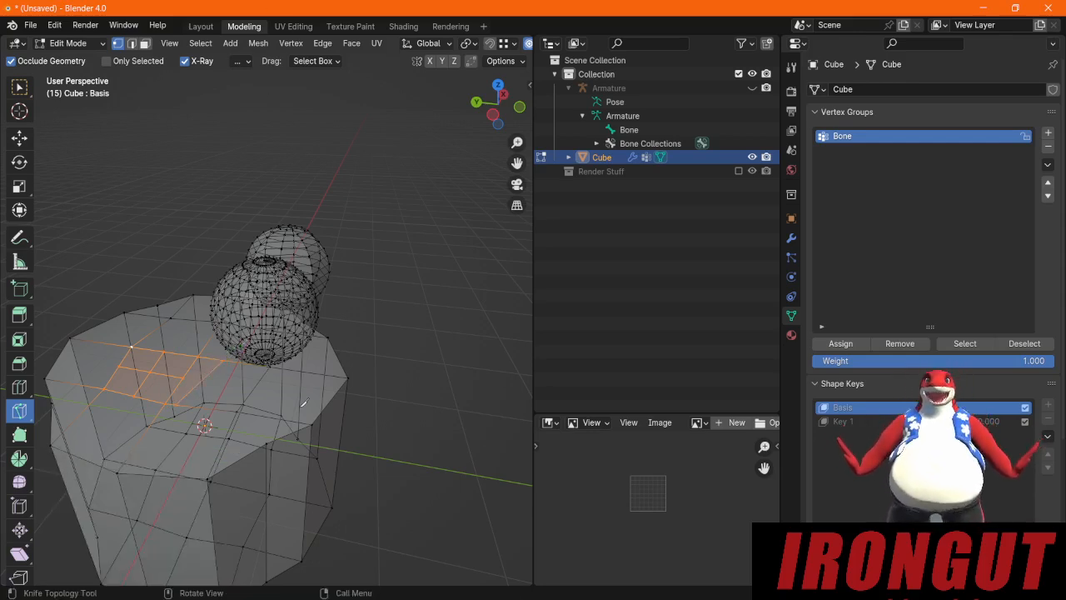
left_click(252, 392)
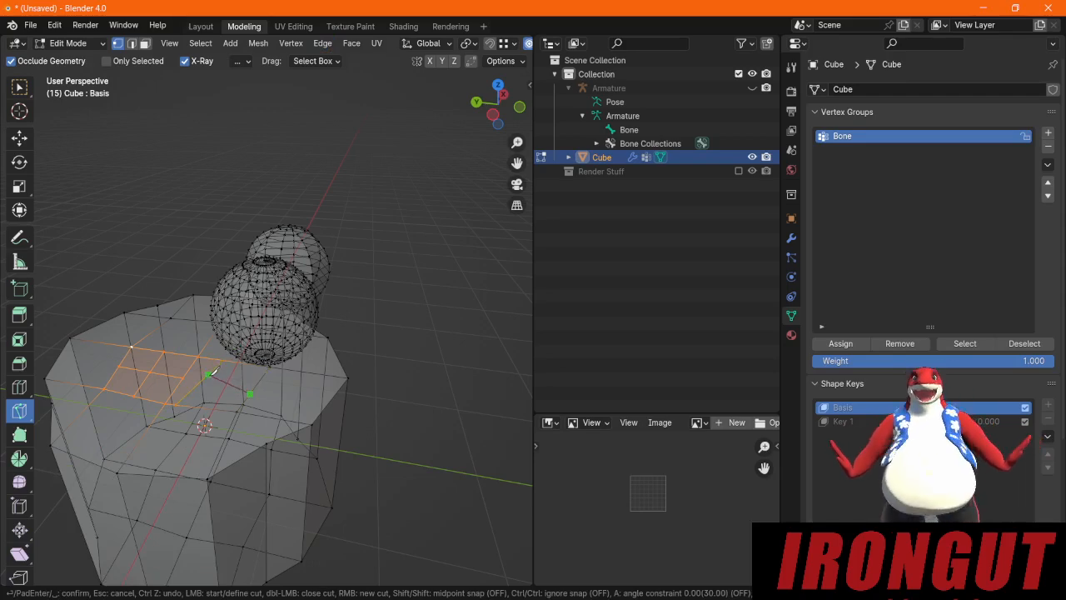
key("Return")
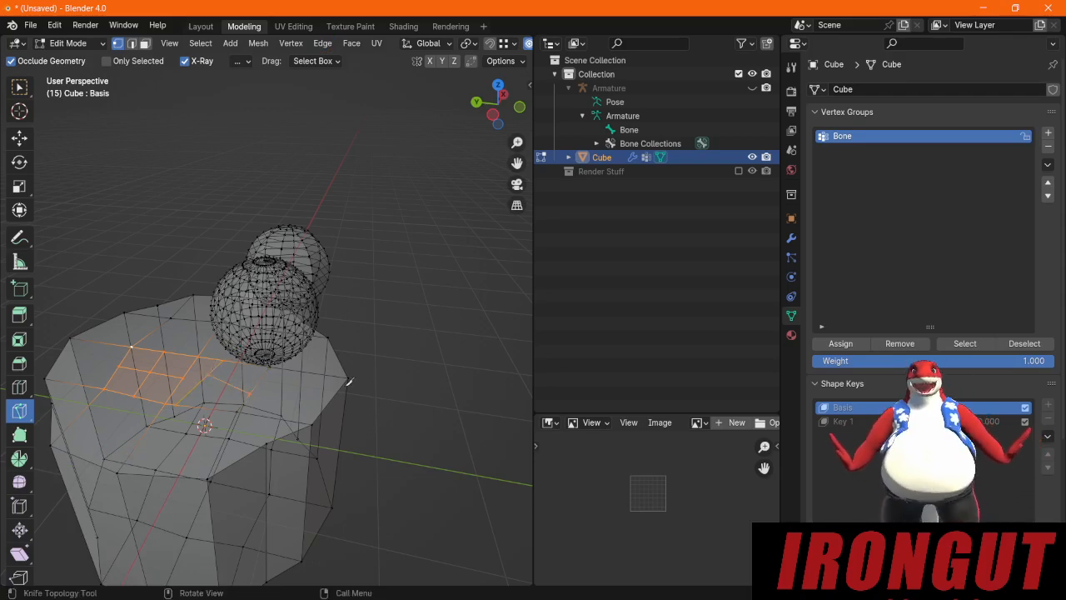
Step: Knife-cut an edge from an inner vertex of the top surface to a corner vertex on its outer rim
middle_click_drag(349, 382, 477, 410)
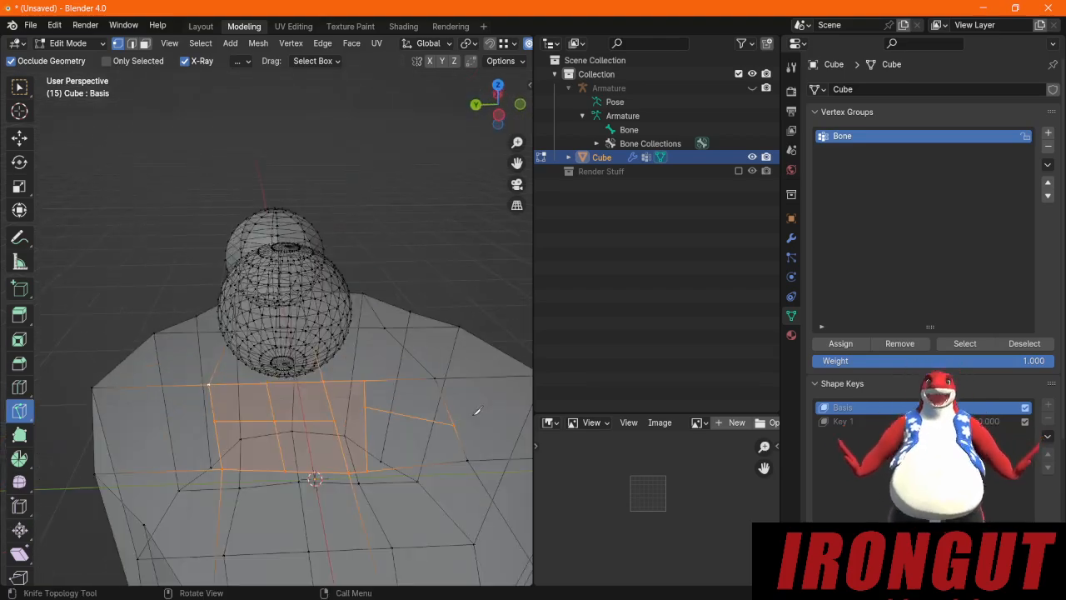
left_click_drag(511, 163, 447, 128)
mouse_move(304, 407)
middle_mouse_down()
mouse_move(323, 424)
mouse_move(321, 409)
middle_mouse_up()
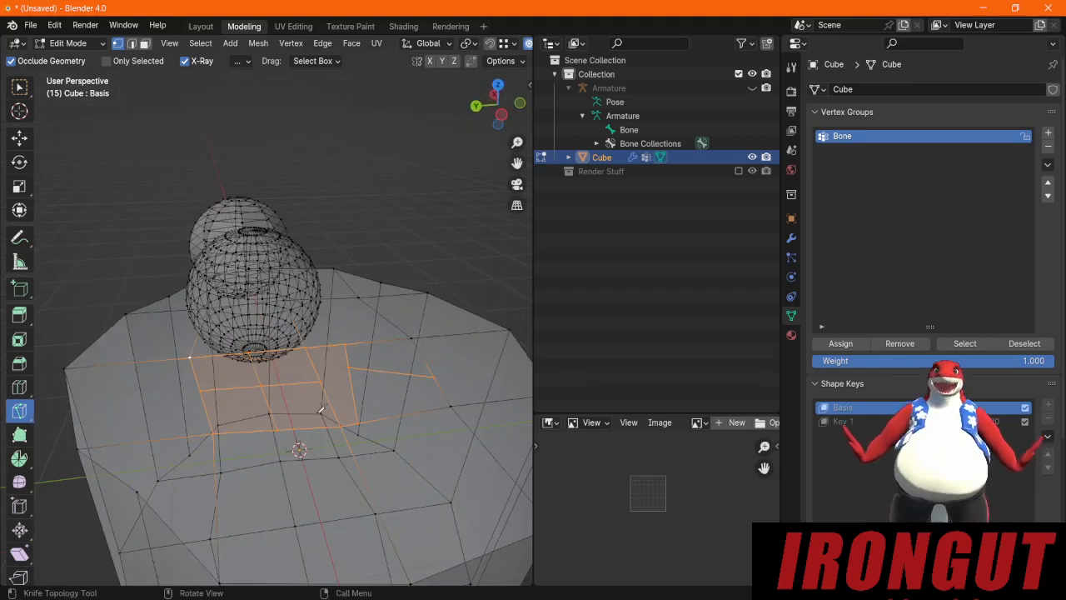
left_click(411, 338)
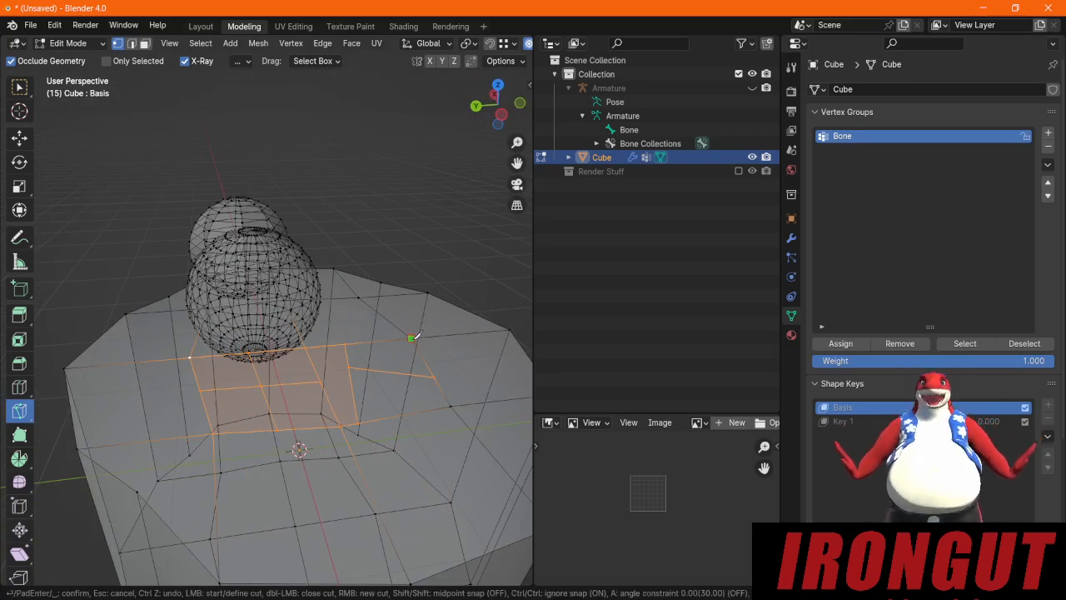
left_click(427, 292)
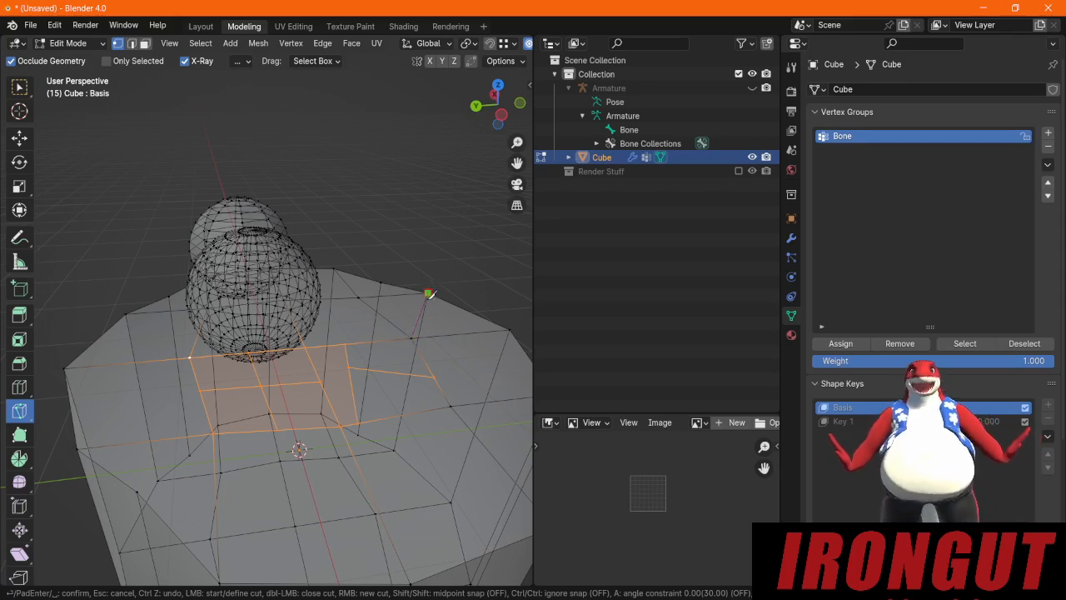
key("Return")
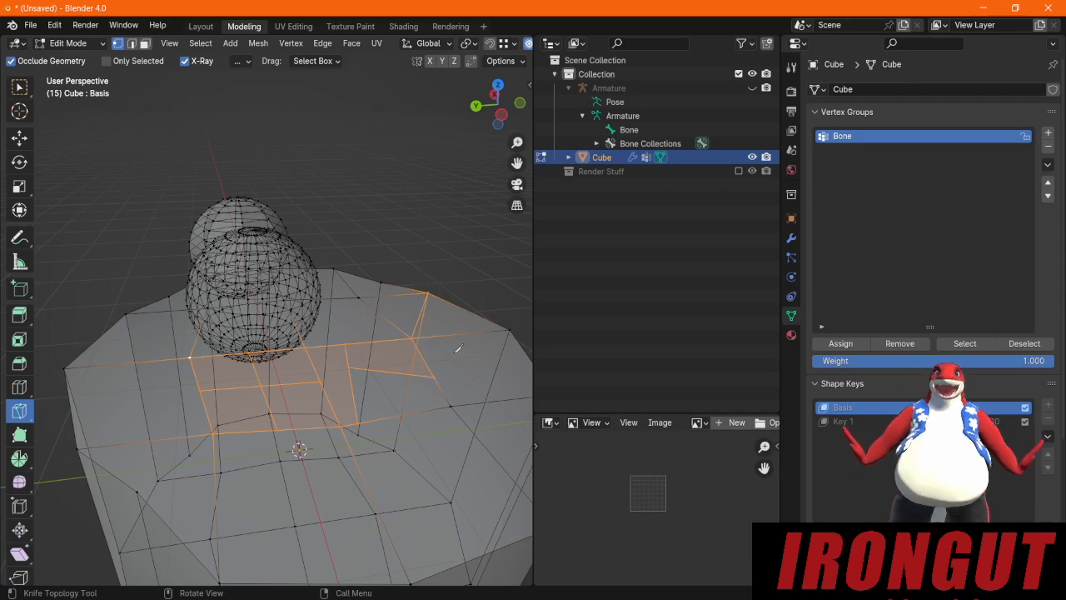
Step: Knife-cut a closed triangle into the top surface, starting and ending at the end vertex of the earlier cut
left_click(433, 377)
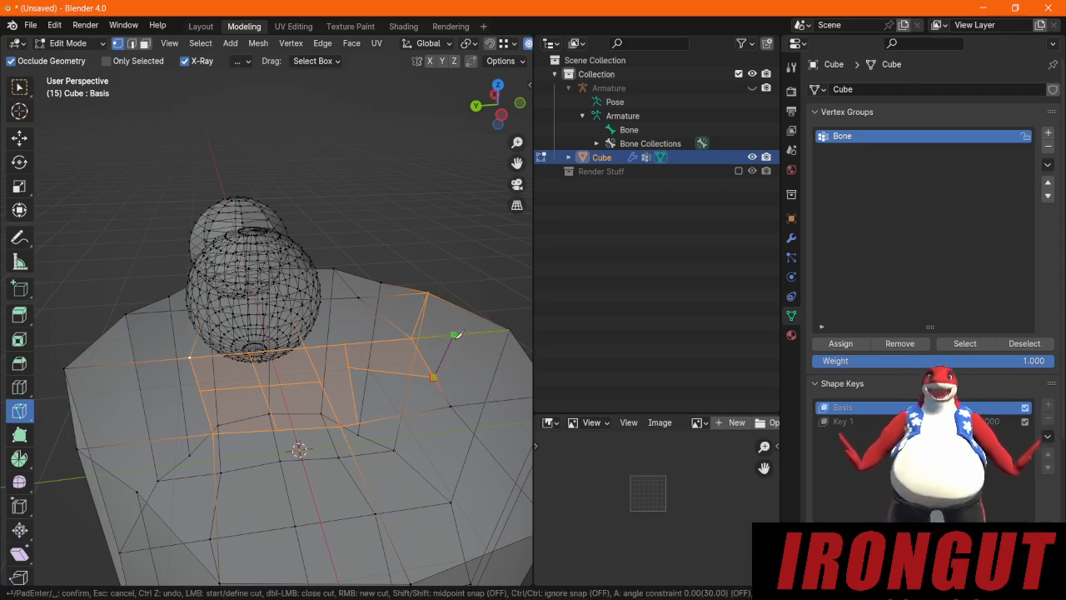
left_click(500, 400)
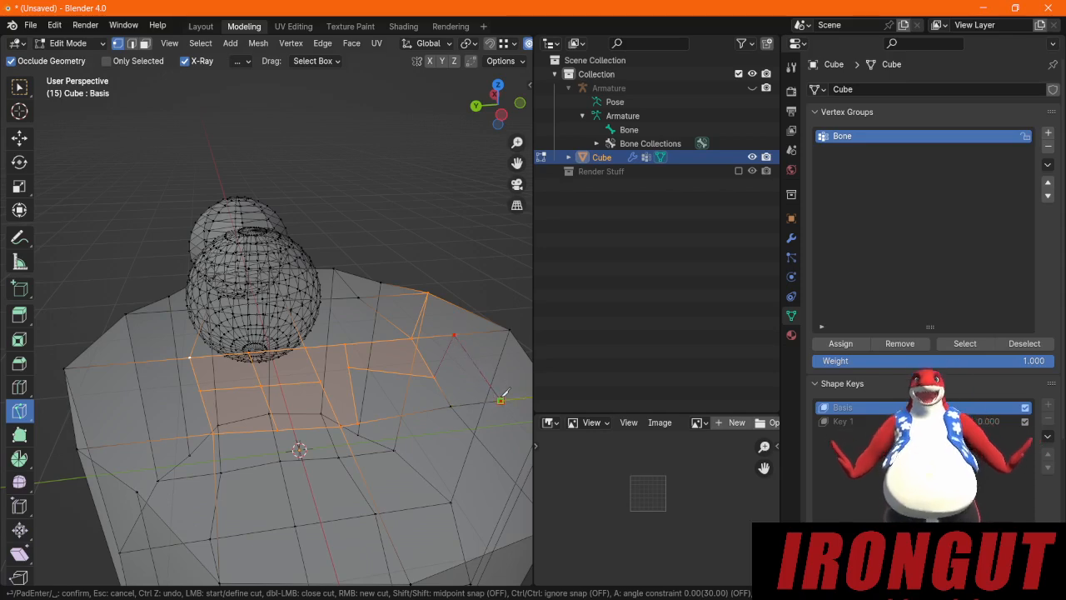
left_click(434, 376)
key("Return")
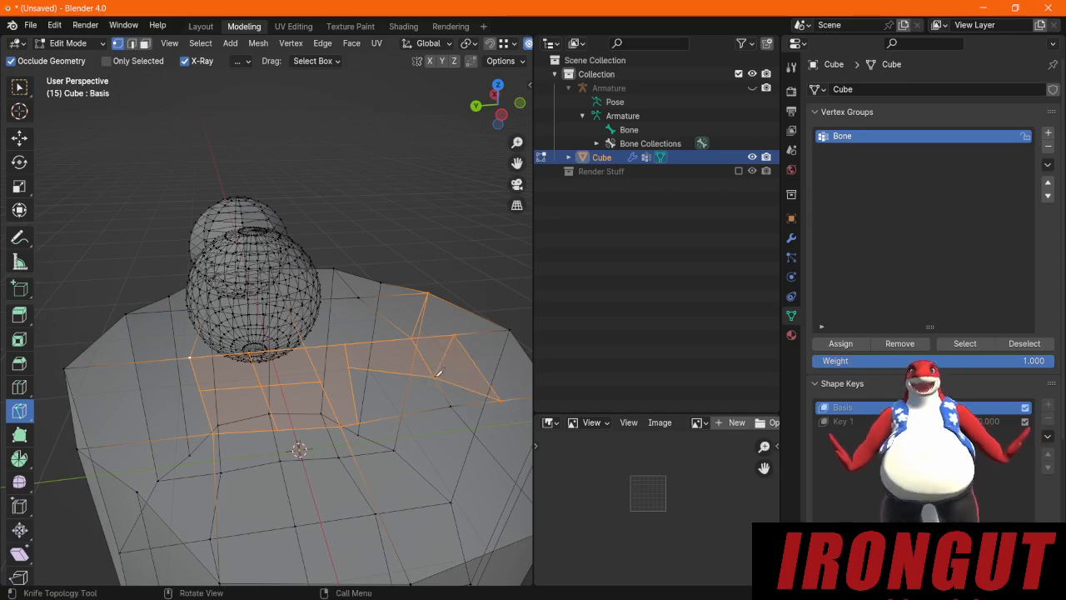
Step: Add single loop cuts to the cube, one horizontally around its sides and one vertically across its body
middle_click_drag(454, 371, 485, 401)
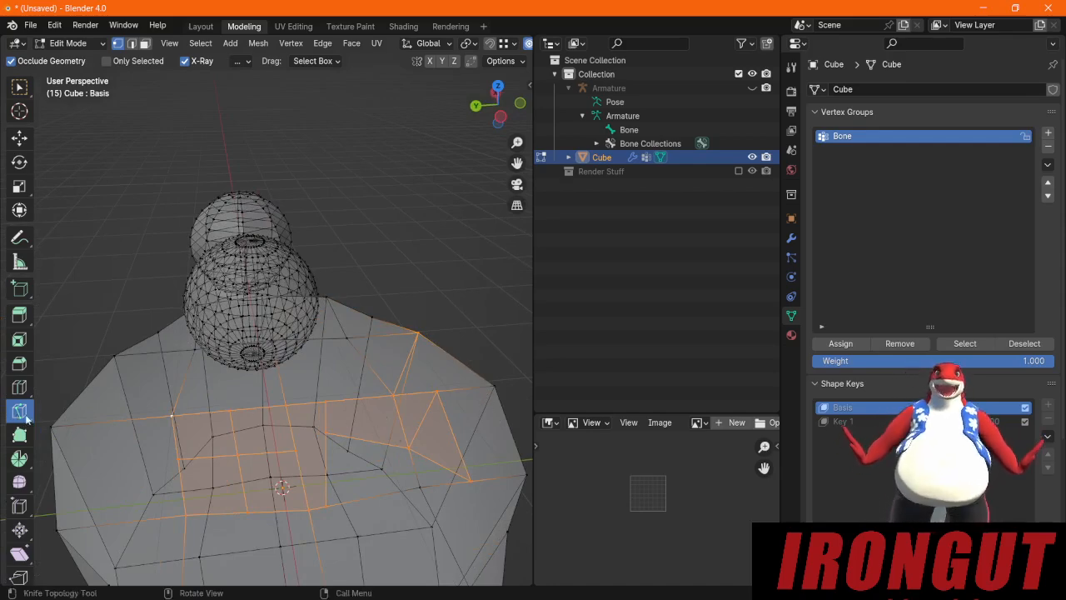
left_click(20, 387)
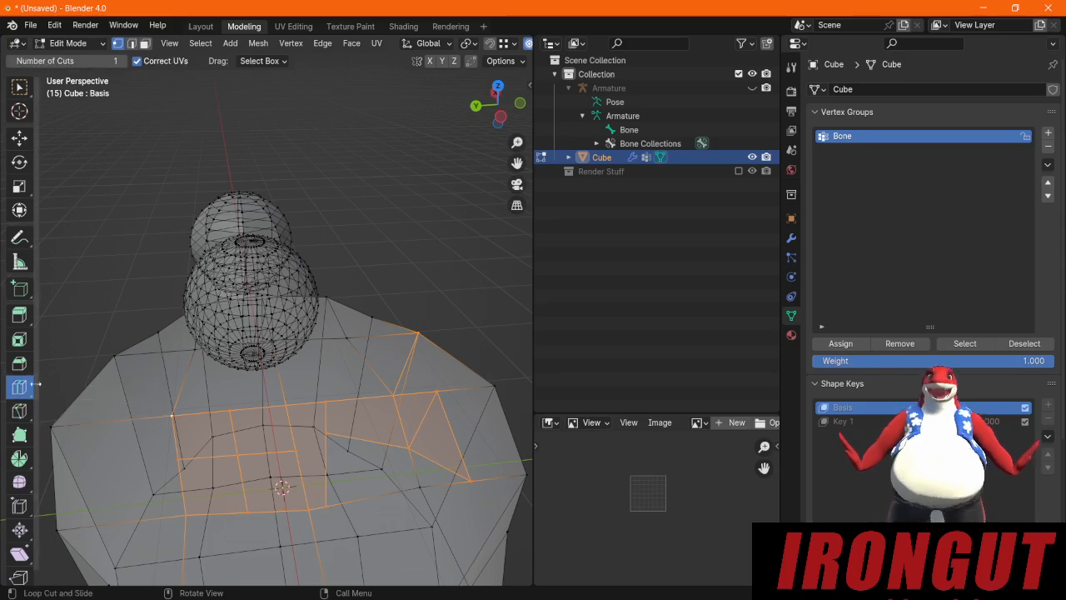
scroll(209, 410, "down", 4)
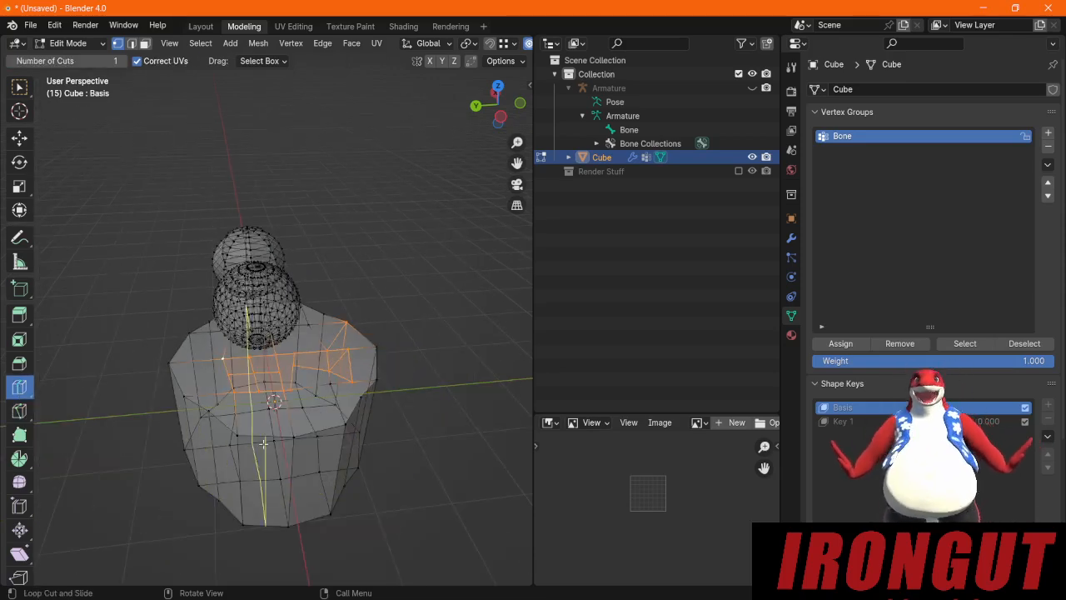
middle_click_drag(286, 475, 326, 431)
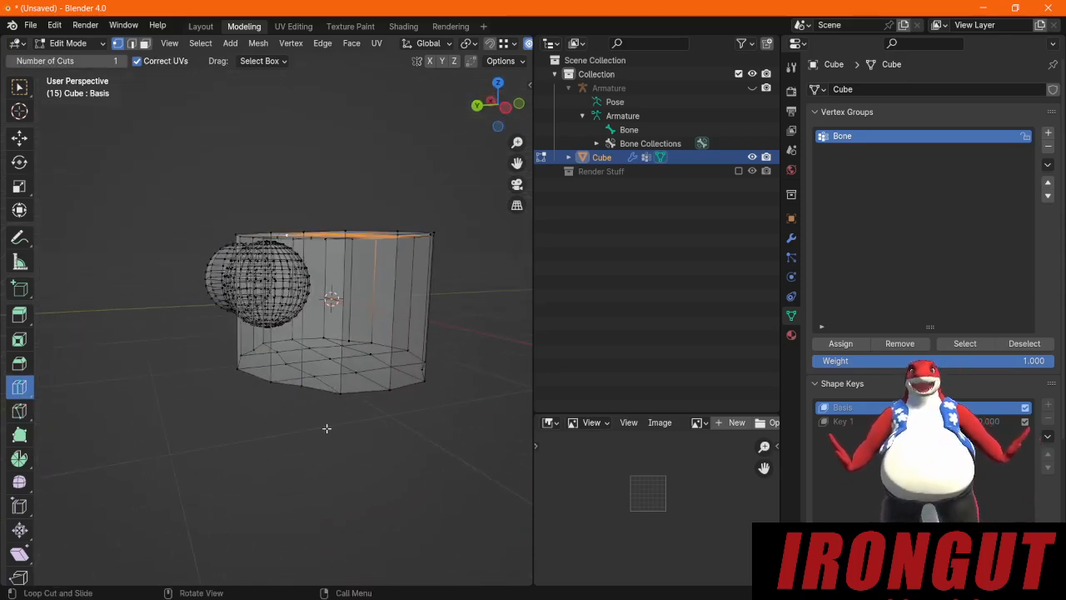
left_click(397, 309)
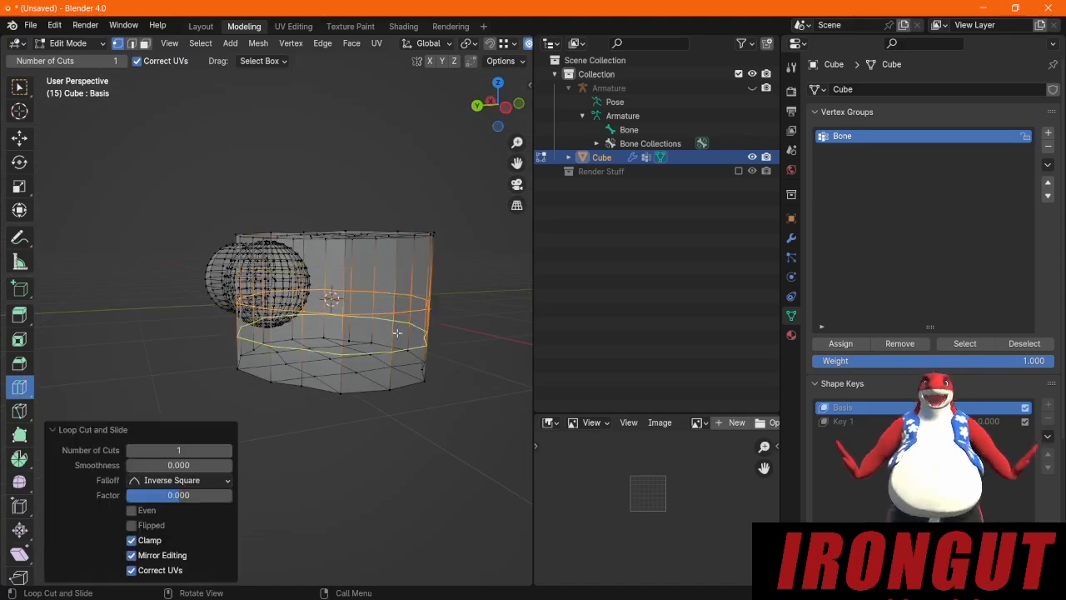
middle_click_drag(396, 308, 388, 435)
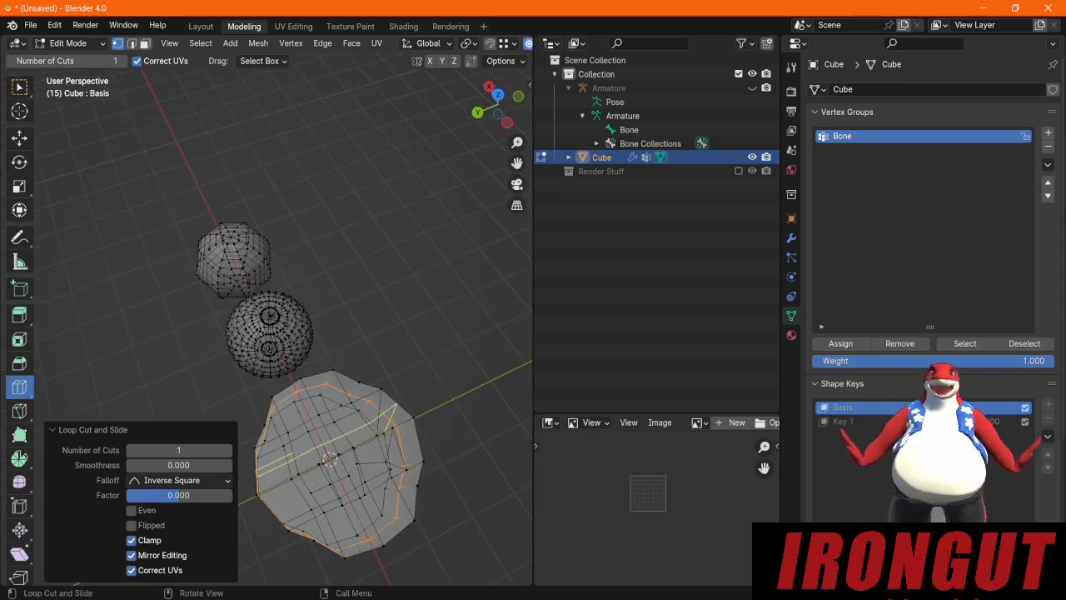
middle_click_drag(291, 442, 241, 387)
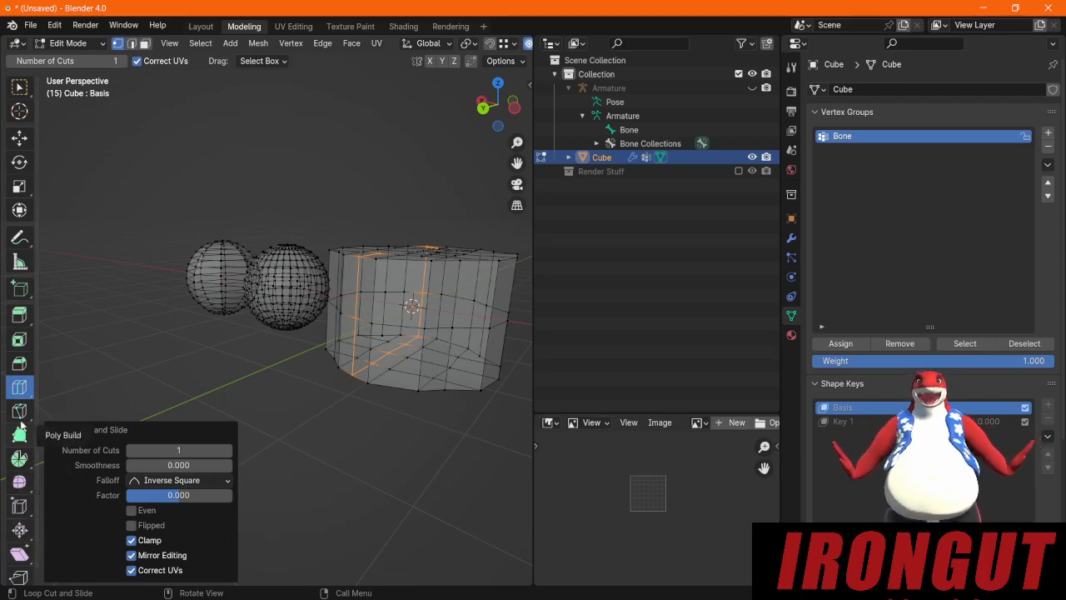
Step: Extrude one face at the rim of the cube's top surface upward by about 1.57 m
left_click(20, 314)
left_click(409, 142)
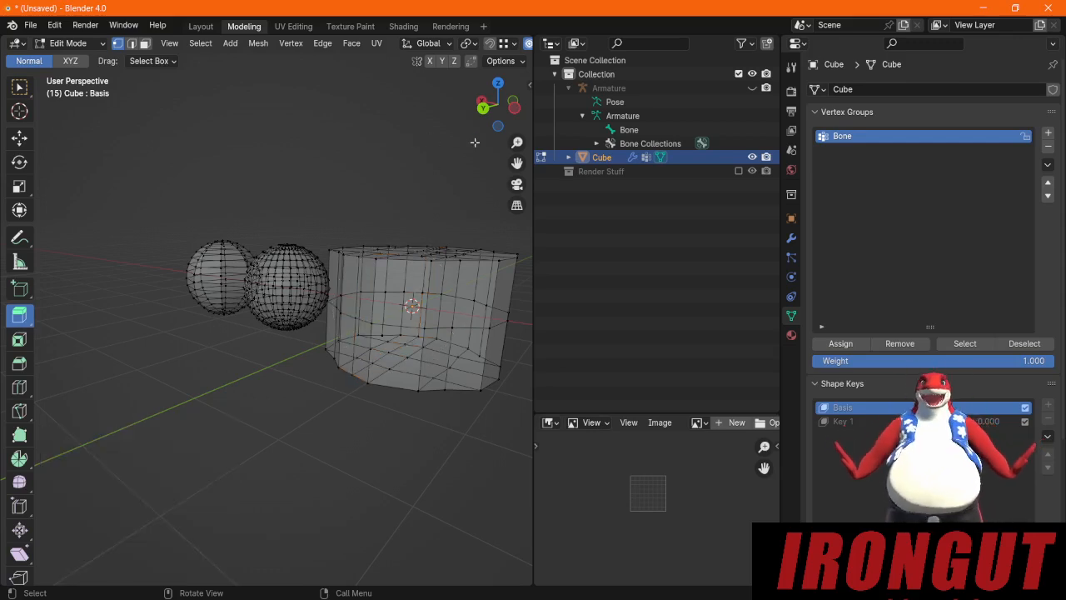
left_click(513, 106)
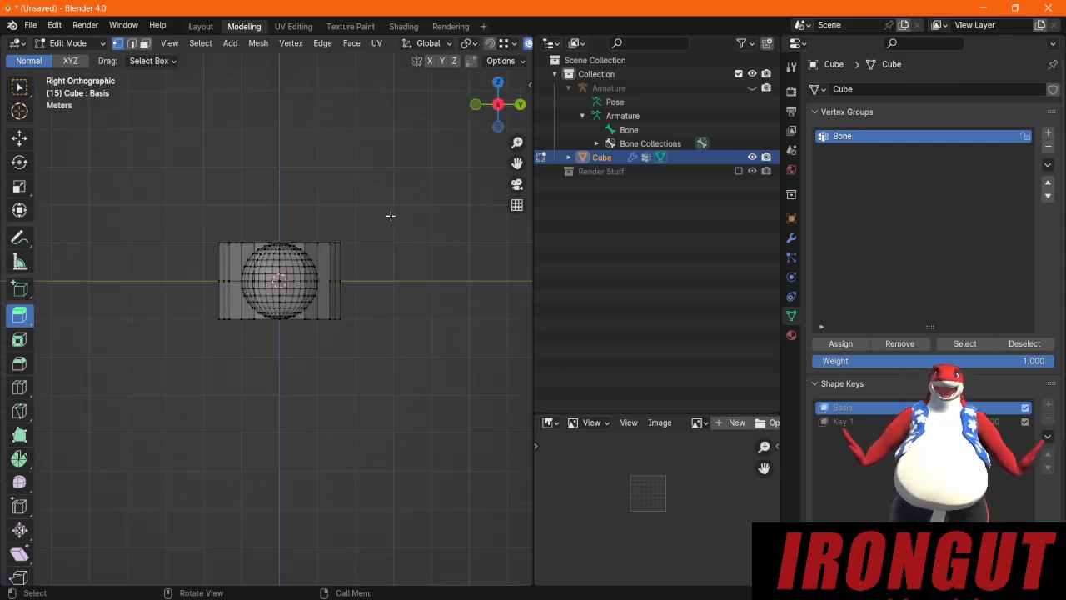
scroll(353, 235, "up", 5)
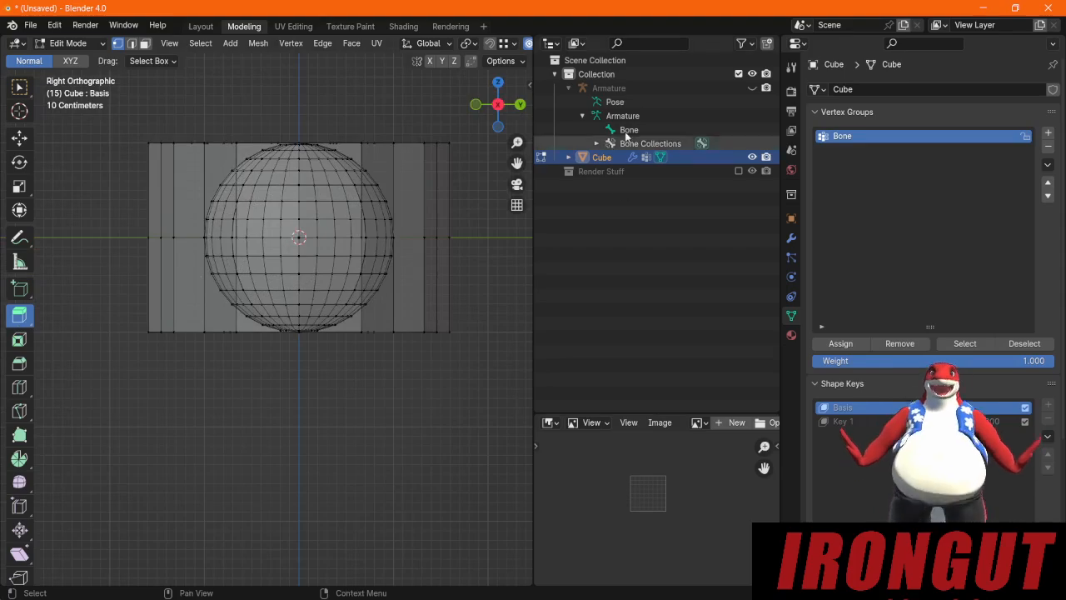
middle_click_drag(276, 191, 355, 226)
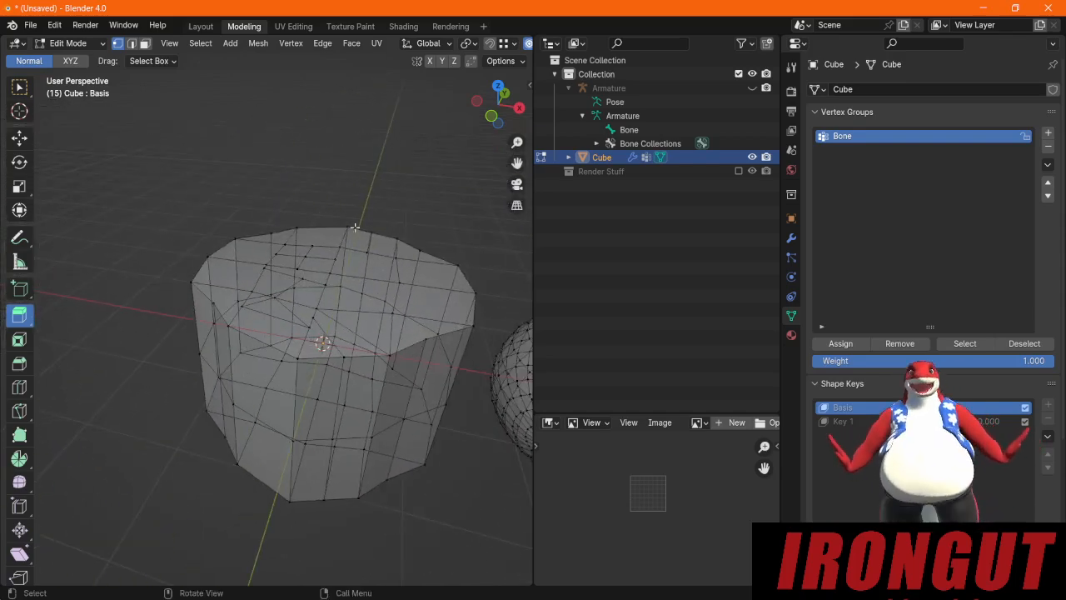
middle_click_drag(254, 260, 279, 260)
key("3")
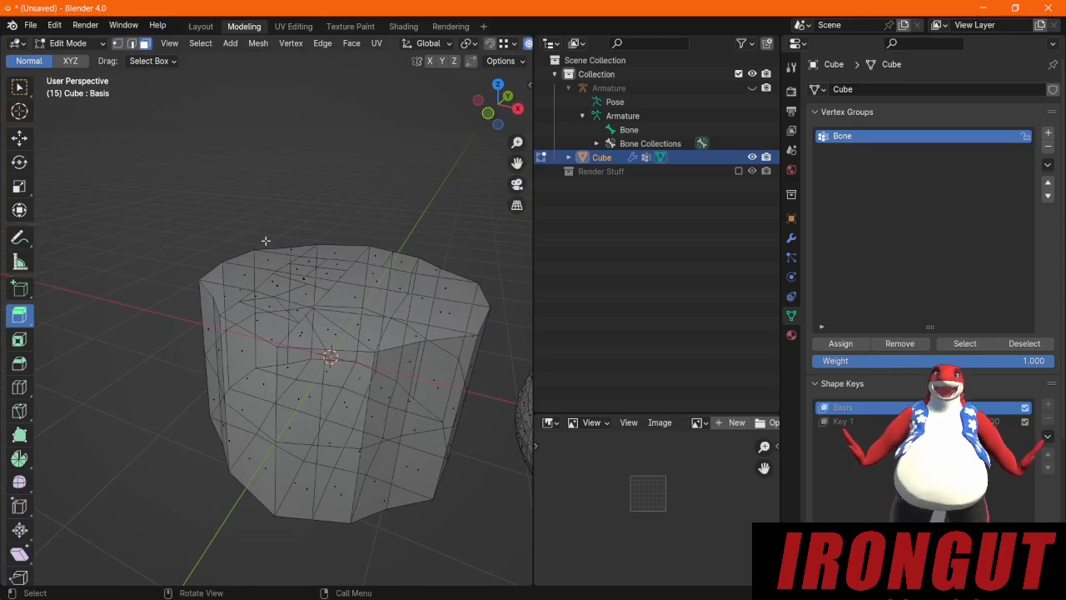
left_click(270, 253)
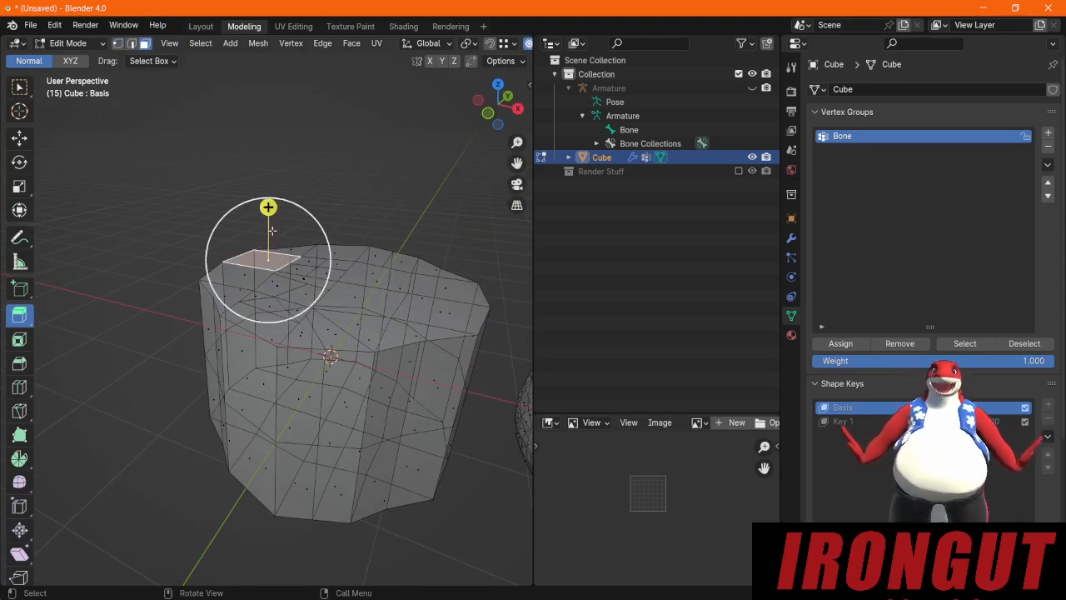
left_click_drag(268, 207, 268, 65)
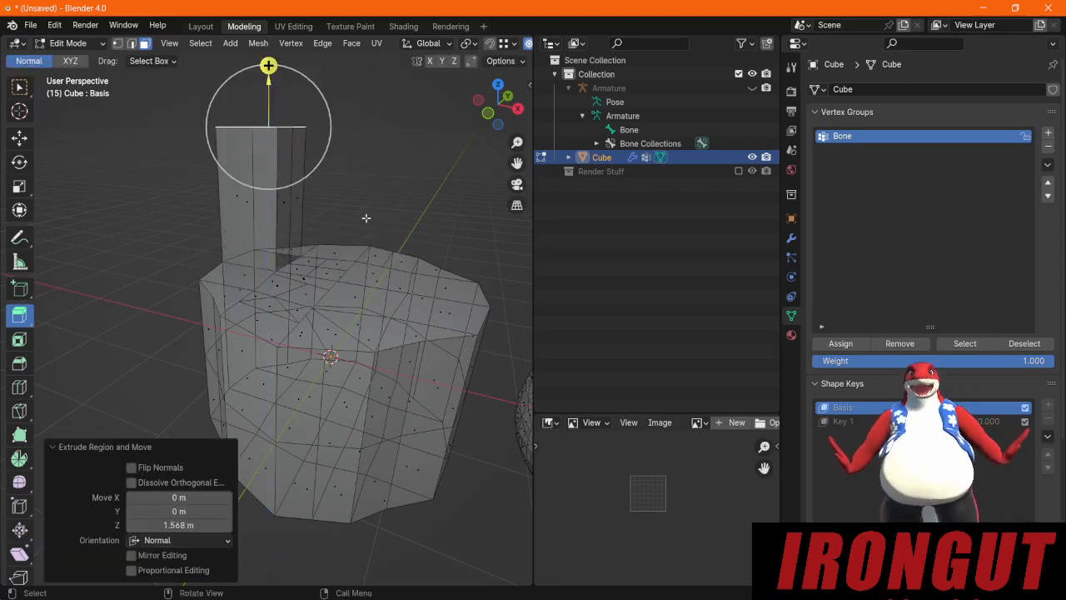
Step: Extrude a face on the opposite rim of the top surface upward by about 1.66 m
middle_click_drag(392, 226, 411, 210)
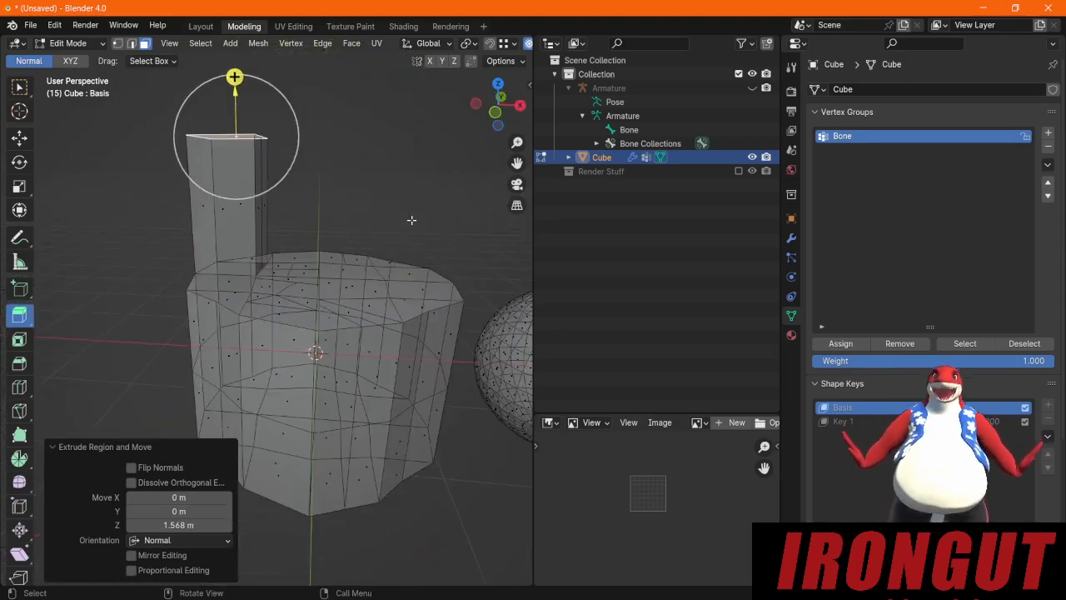
left_click(424, 287)
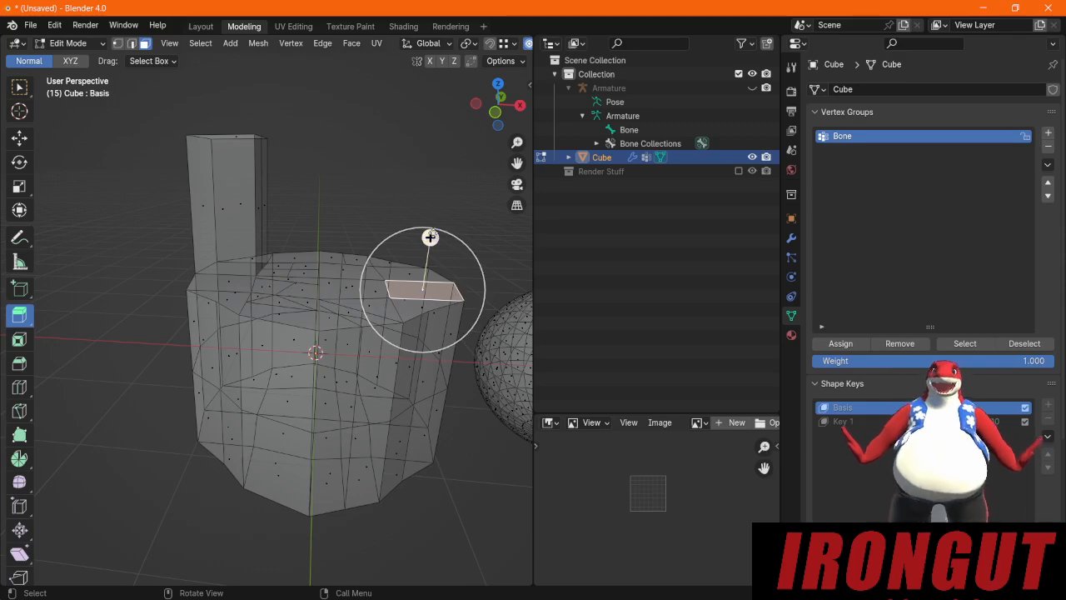
left_click_drag(429, 237, 442, 64)
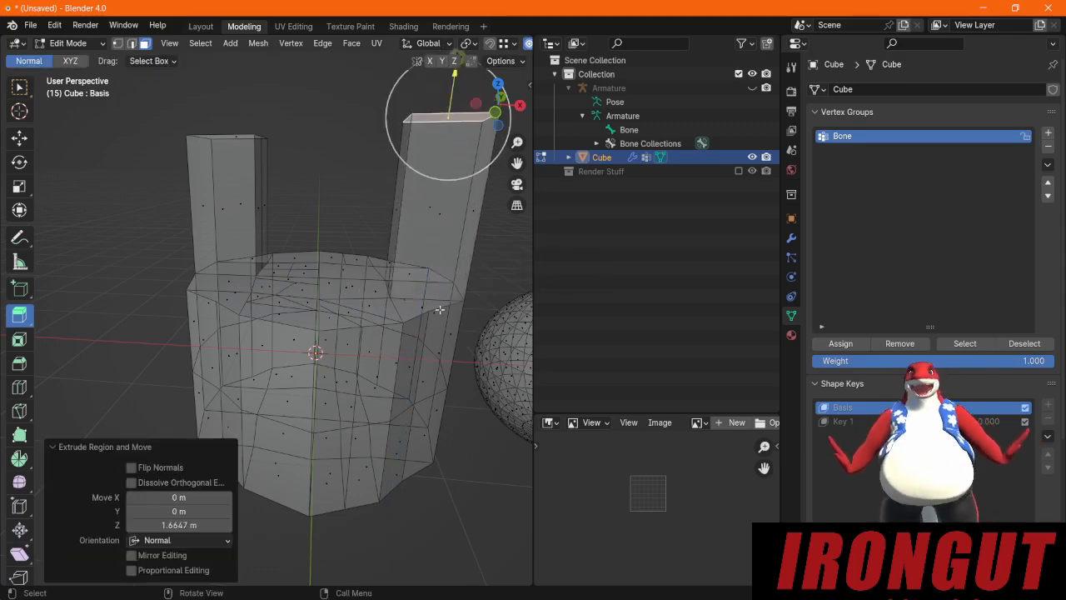
Step: Set the second extrusion's Z distance to 1 m
middle_click_drag(444, 288, 189, 338)
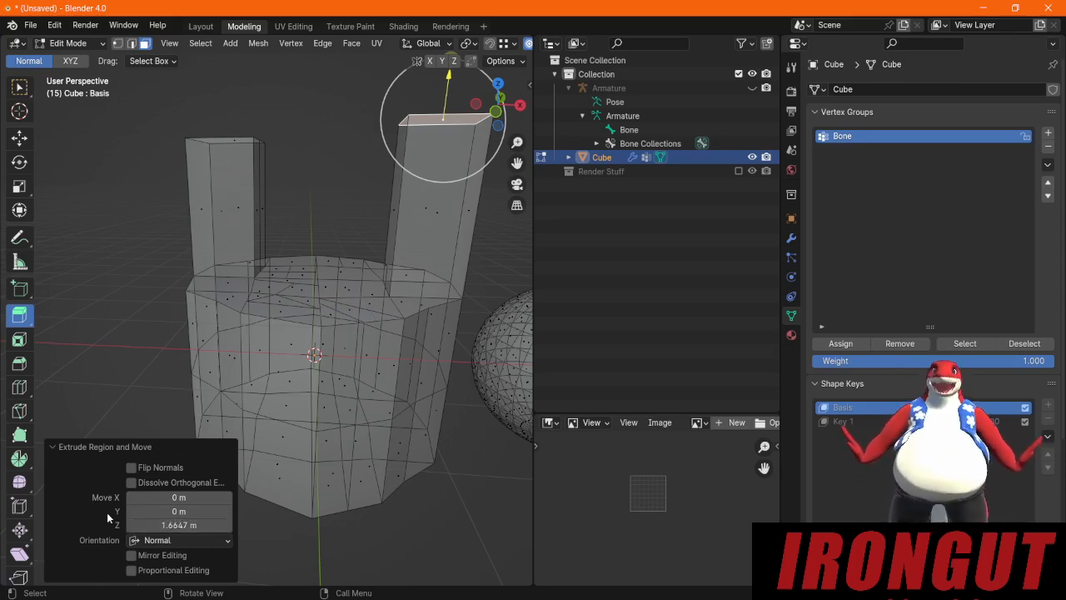
mouse_move(179, 525)
left_mouse_down()
mouse_move(143, 524)
mouse_move(164, 524)
left_mouse_up()
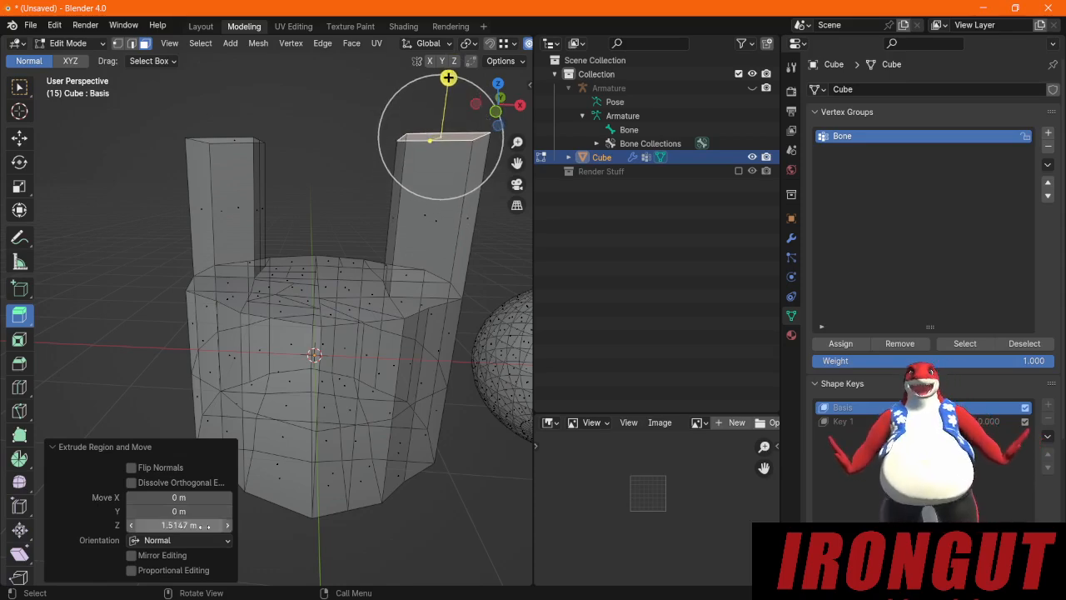
left_click(164, 524)
type("1")
key("Return")
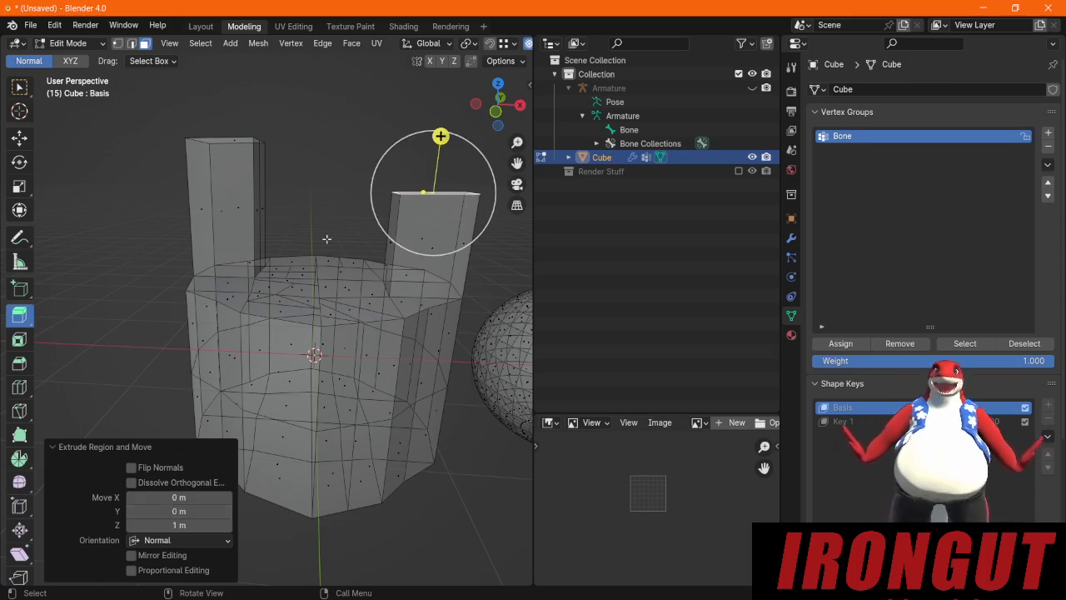
Step: Bevel the top face of the shorter extruded column with a width of about 0.118 m and 1 segment
left_click(19, 363)
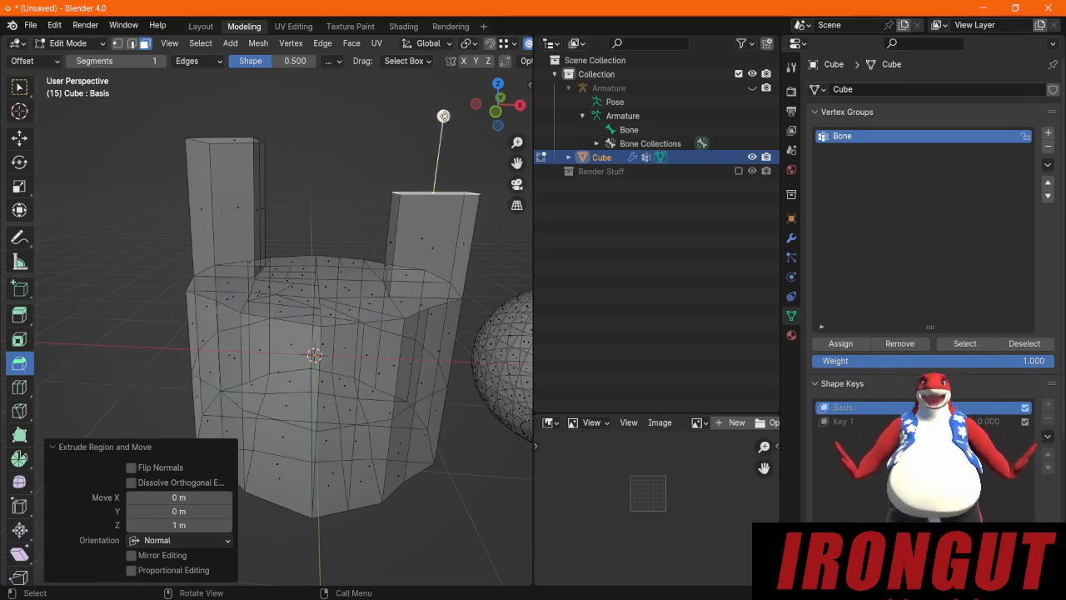
mouse_move(443, 116)
left_mouse_down()
mouse_move(446, 82)
mouse_move(442, 100)
left_mouse_up()
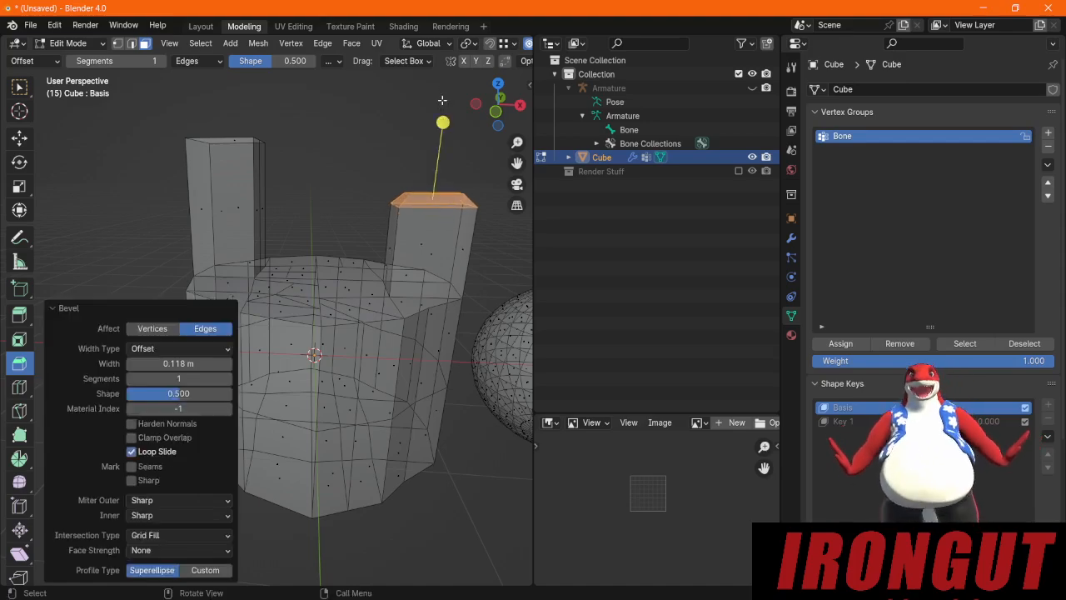
middle_click_drag(375, 192, 305, 291)
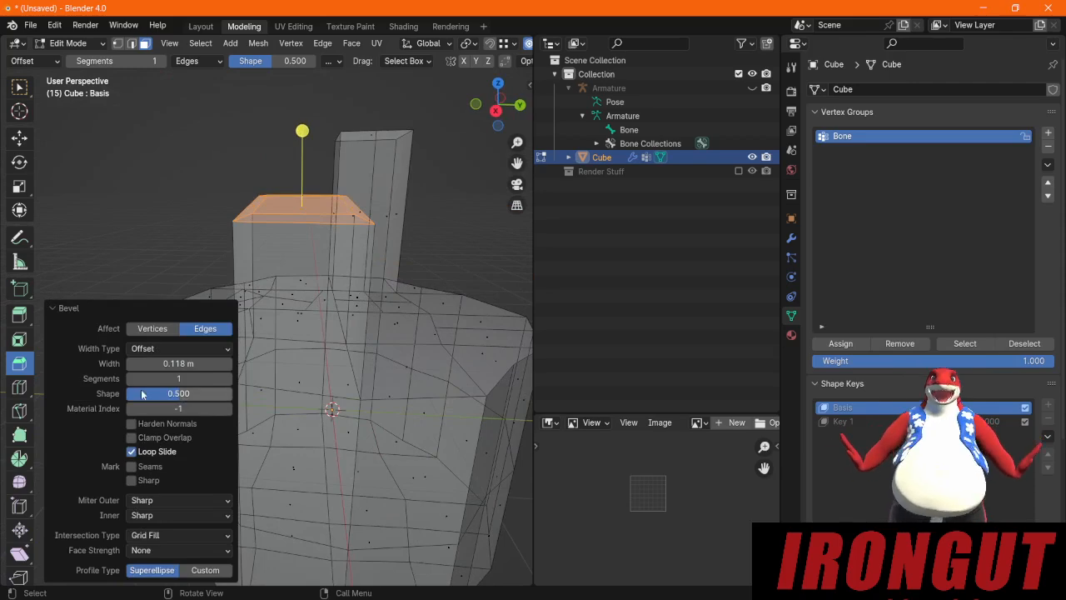
Step: Set the bevel on the shorter column's top to 8 segments
left_click(229, 380)
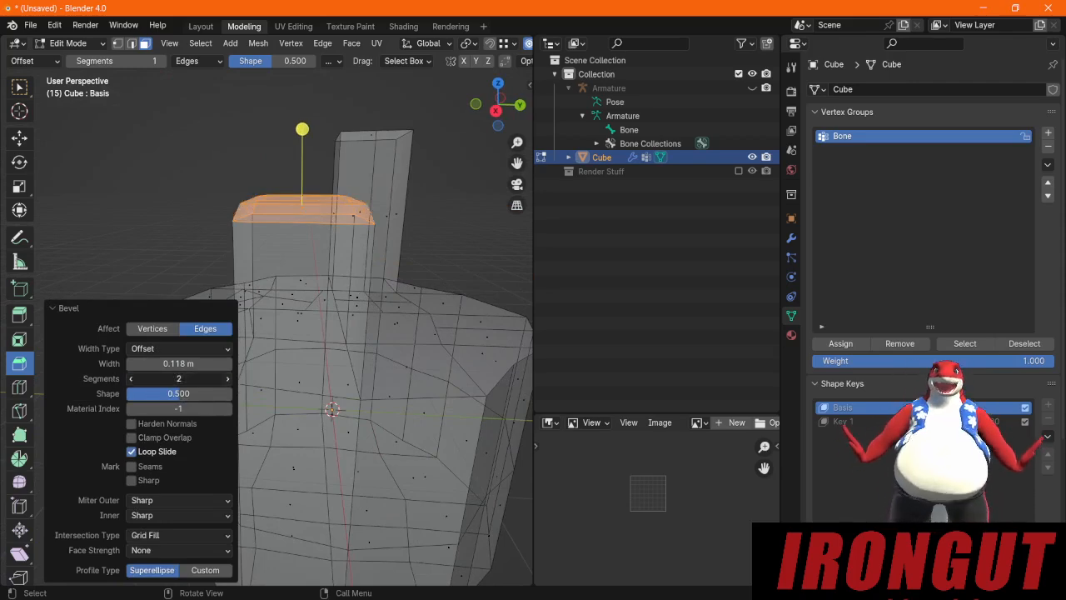
left_click(228, 380)
left_click(228, 380)
left_click(228, 380)
left_click(229, 379)
left_click(228, 379)
left_click(228, 379)
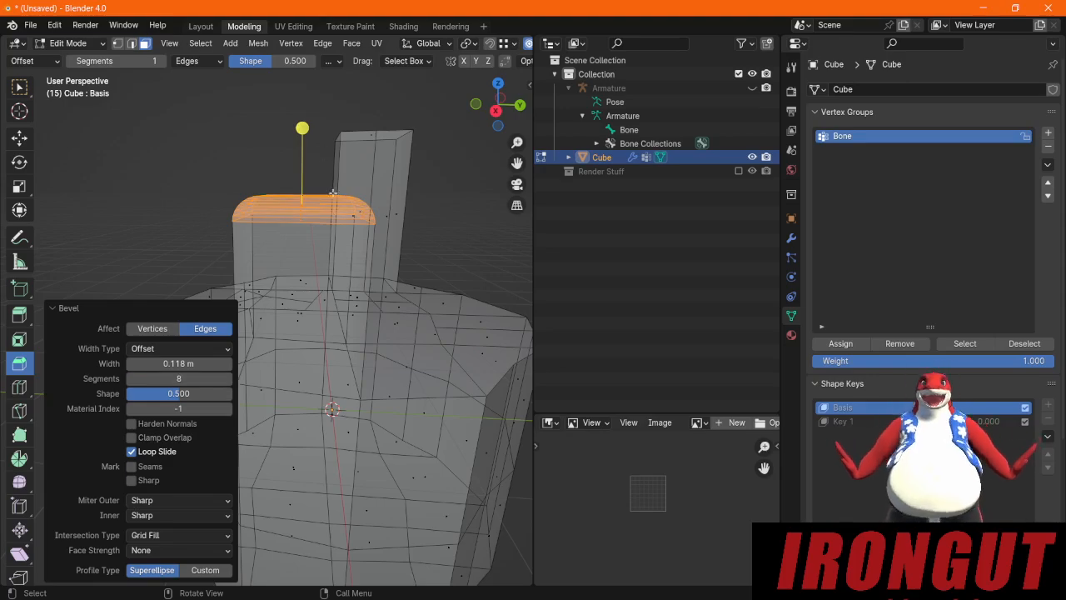
Step: Deselect the bevelled top and select all faces of the small sphere beside the columned shape
middle_click_drag(416, 167, 362, 197)
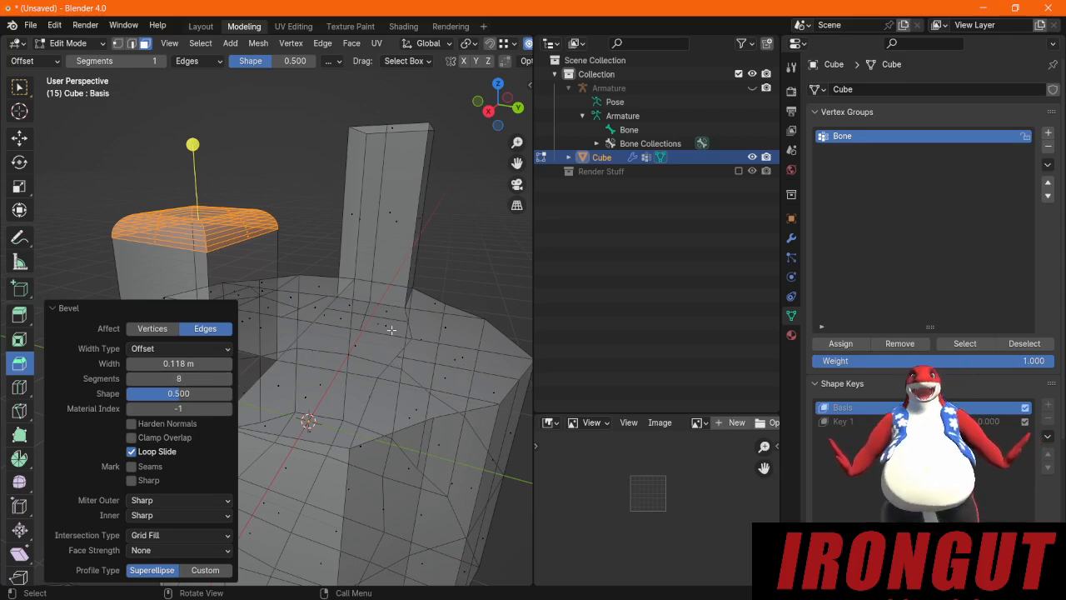
scroll(382, 330, "down", 1)
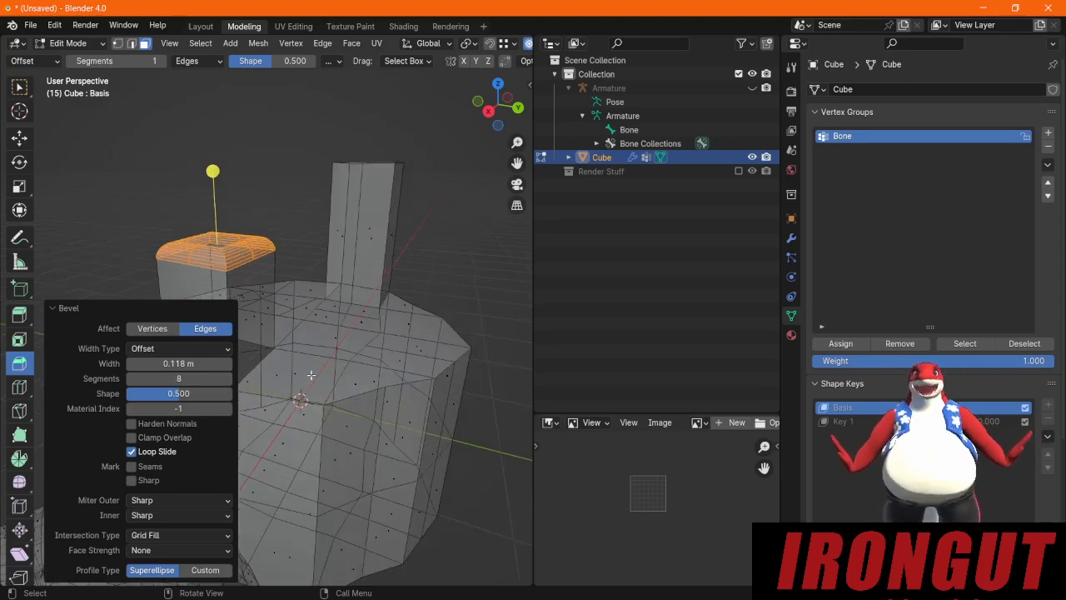
middle_click_drag(311, 376, 430, 312)
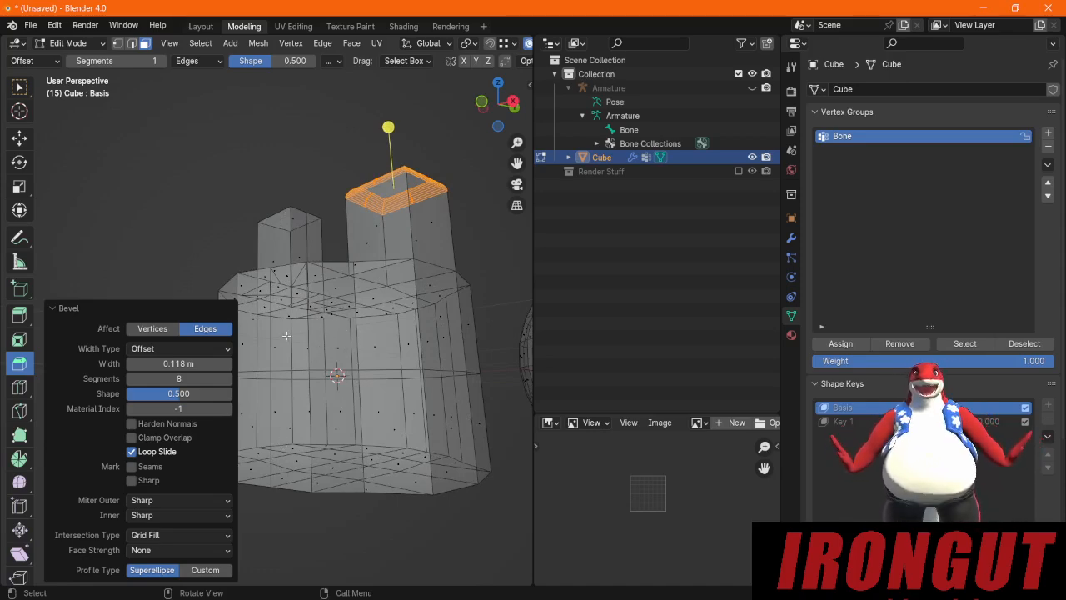
middle_click_drag(287, 335, 347, 364)
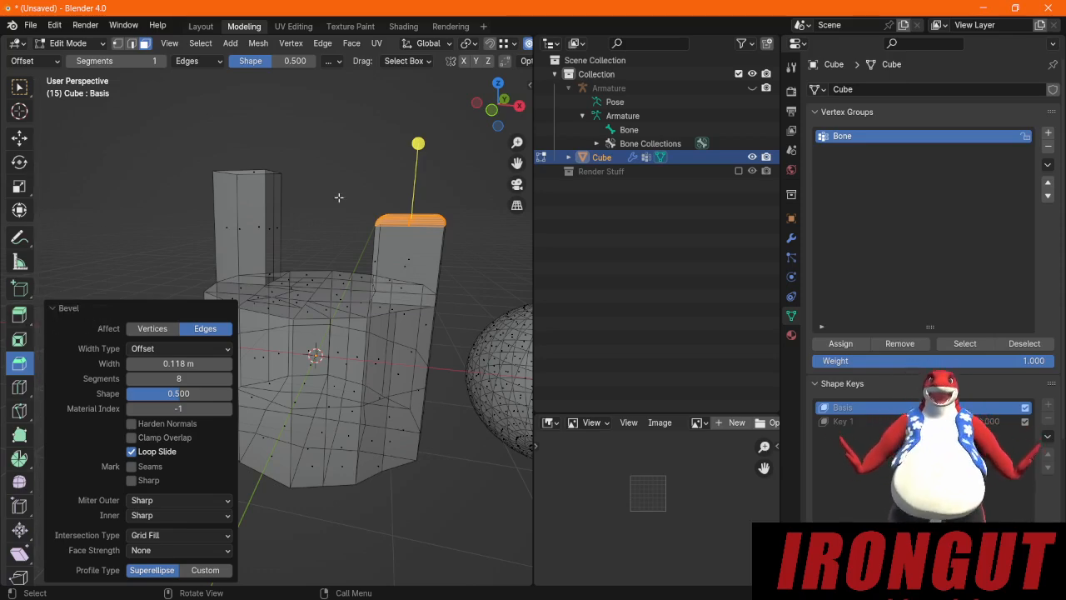
left_click_drag(516, 162, 263, 116)
left_click_drag(404, 437, 229, 172)
left_click(341, 214)
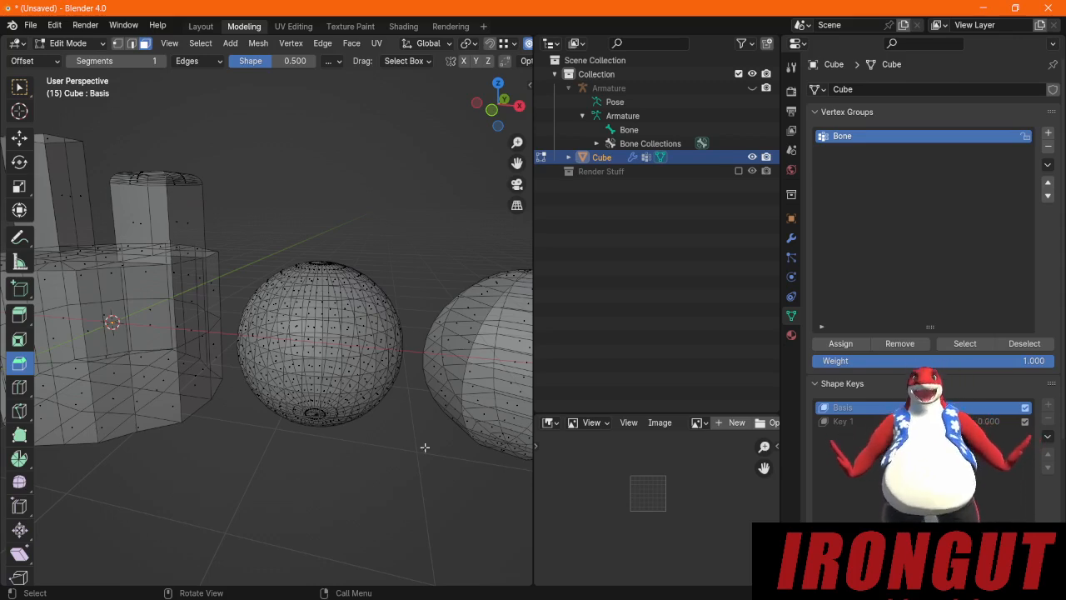
left_click_drag(425, 447, 228, 133)
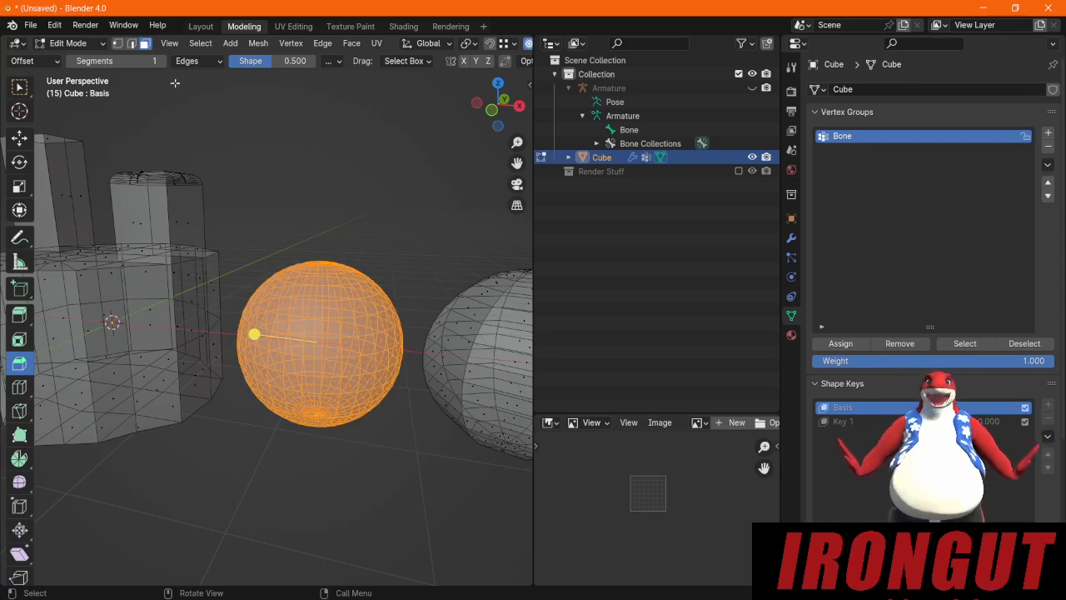
Step: Leave Edit Mode, deselect the object, and switch the cube mesh to Sculpt Mode
left_click(75, 45)
left_click(86, 59)
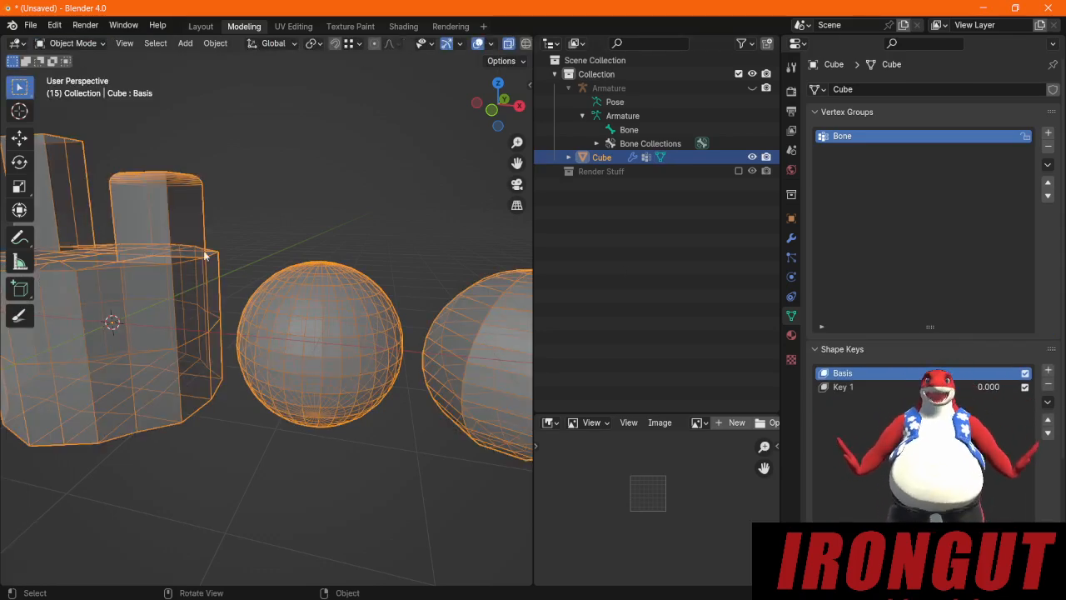
left_click(307, 209)
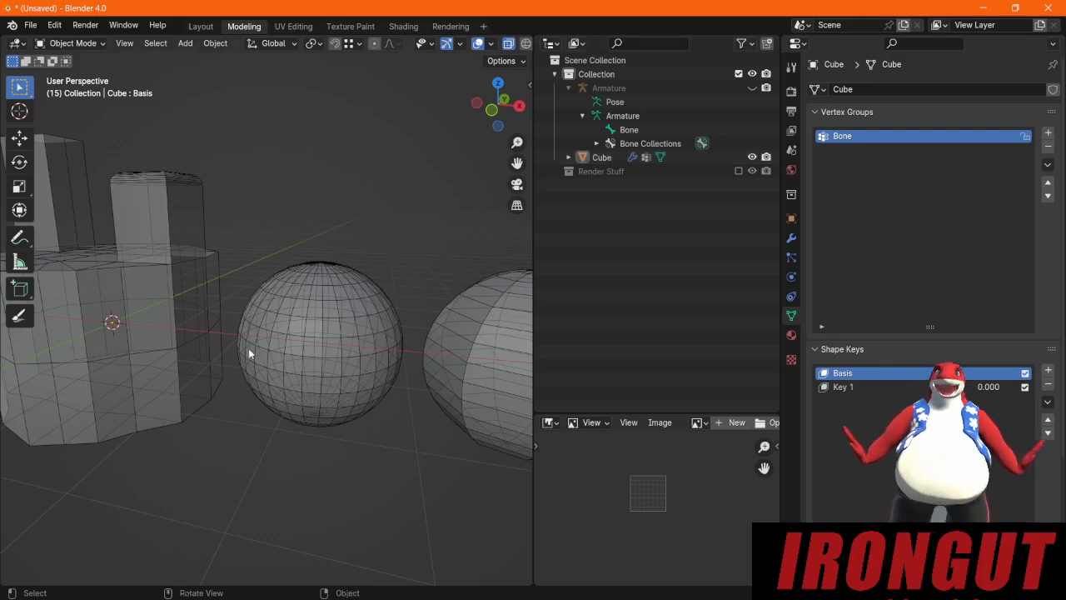
left_click(66, 44)
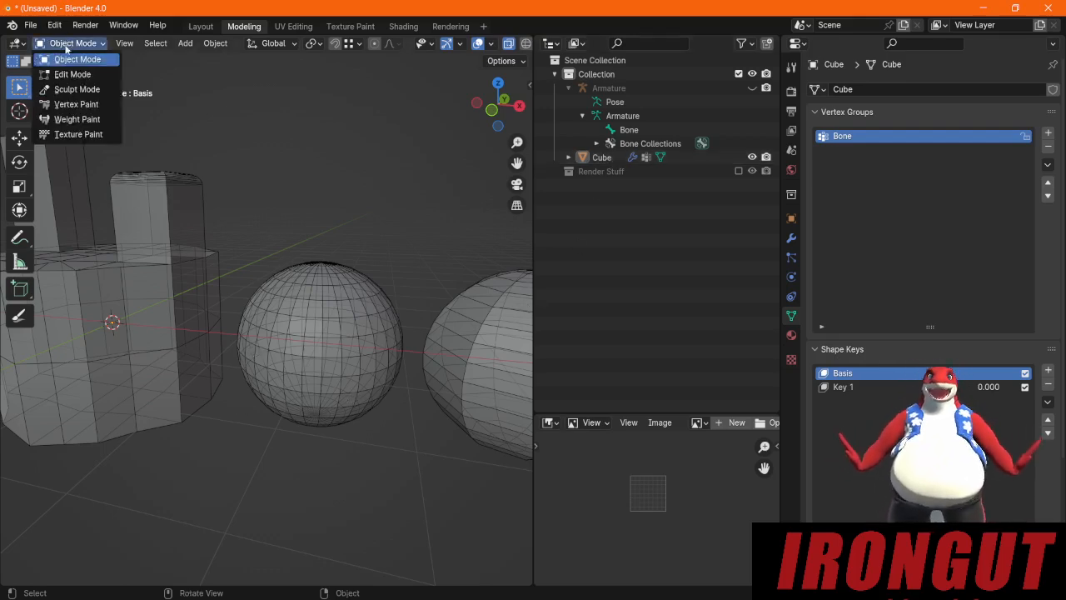
left_click(72, 95)
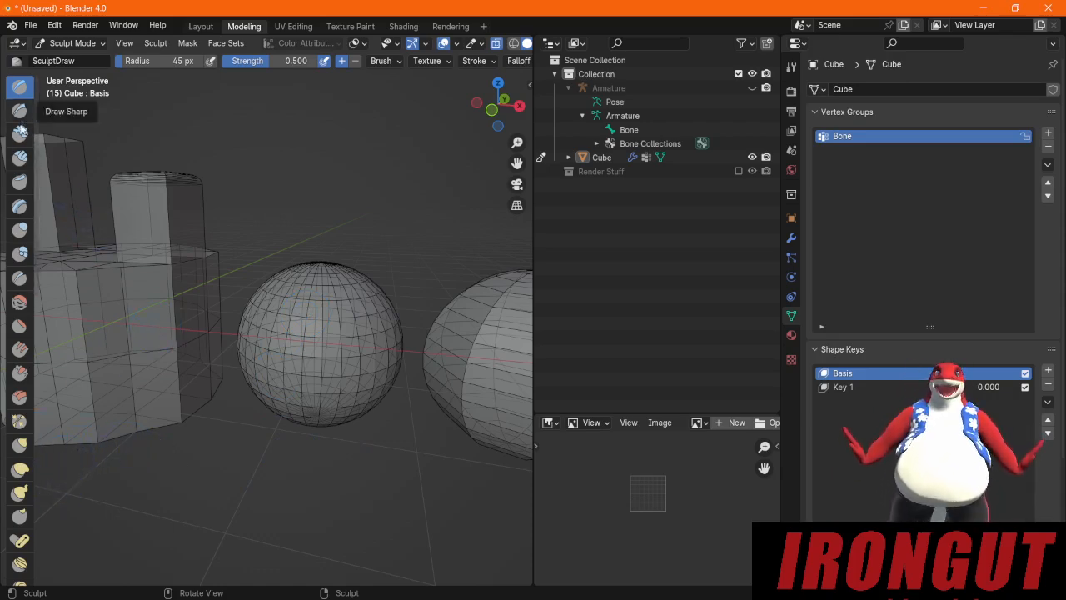
Step: Enlarge the Grab brush to a 150 px radius and pull two ear-like peaks up from the small sphere's top
left_click(20, 445)
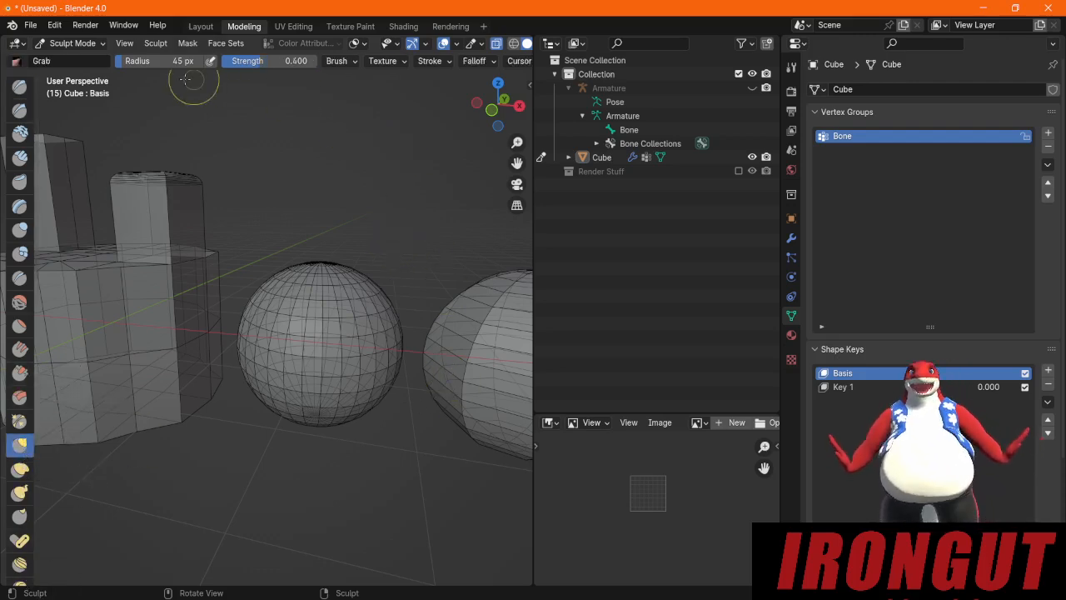
key("Return")
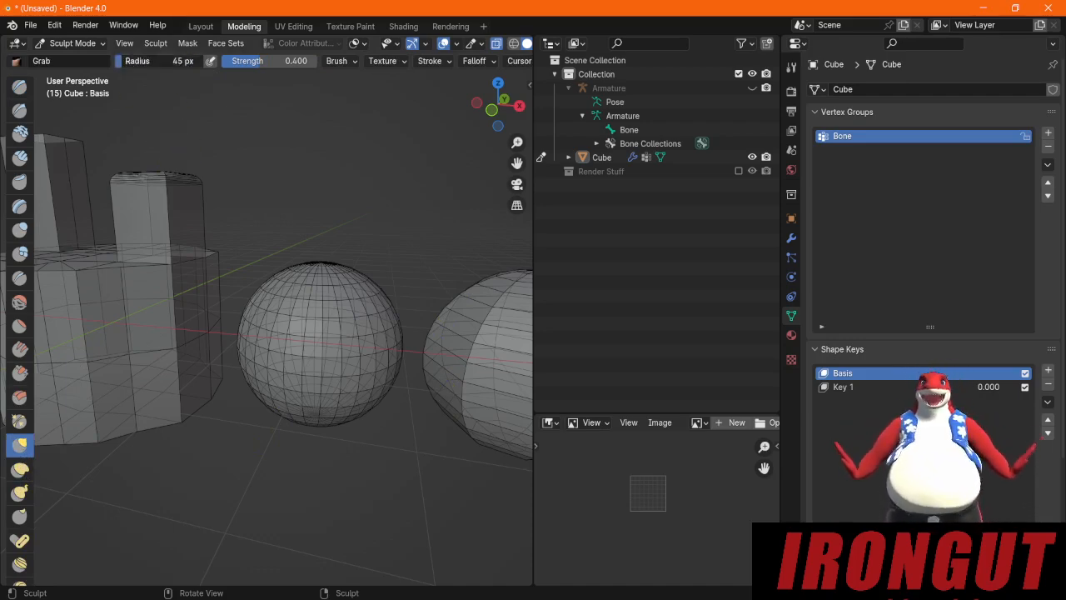
scroll(337, 312, "up", 2)
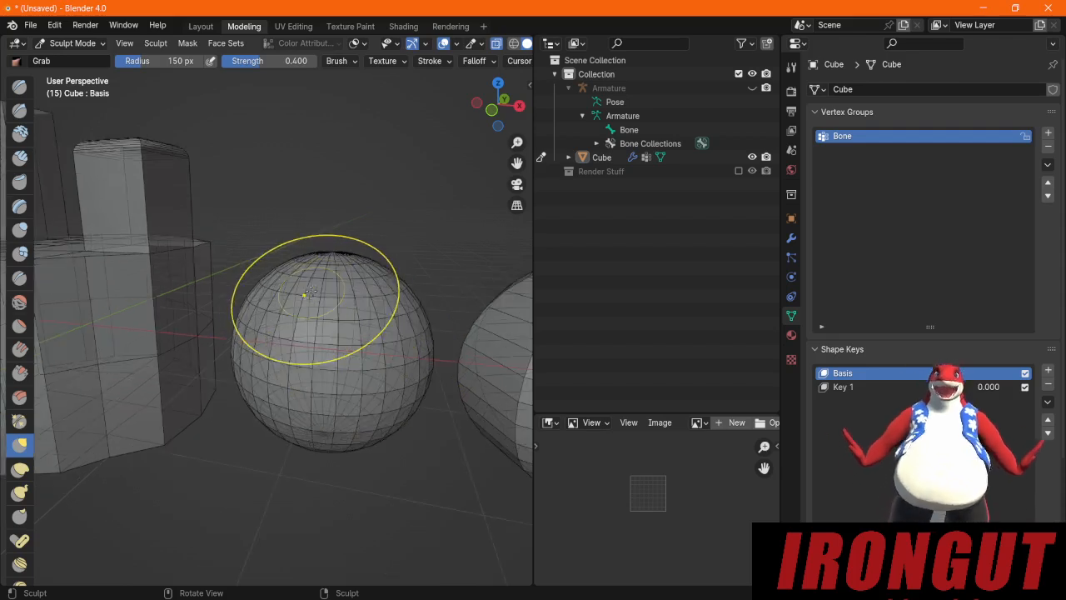
left_click_drag(339, 299, 415, 215)
mouse_move(381, 297)
left_mouse_down()
mouse_move(438, 238)
mouse_move(450, 164)
left_mouse_up()
left_click_drag(290, 309, 265, 203)
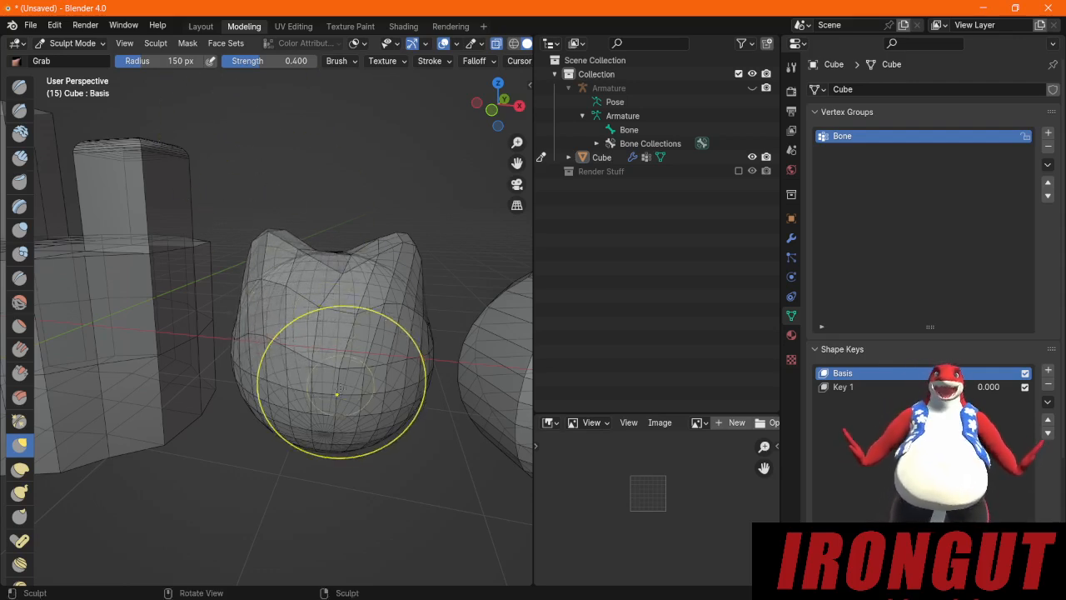
Step: Smooth both ear-like peaks and the sphere's sides back to a round shape with the Smooth brush
left_click(19, 302)
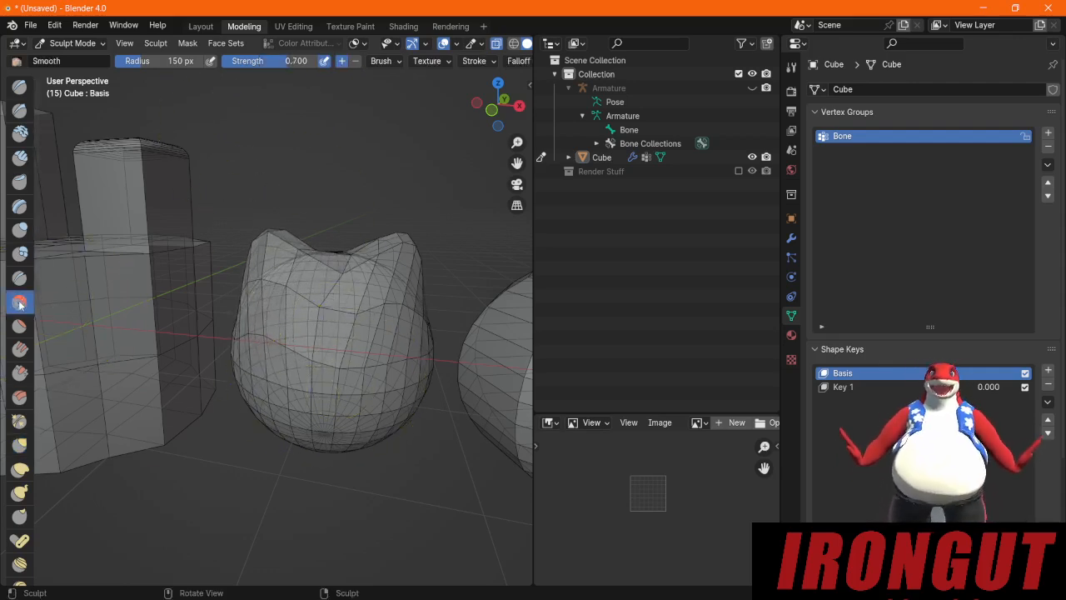
left_click_drag(402, 246, 388, 277)
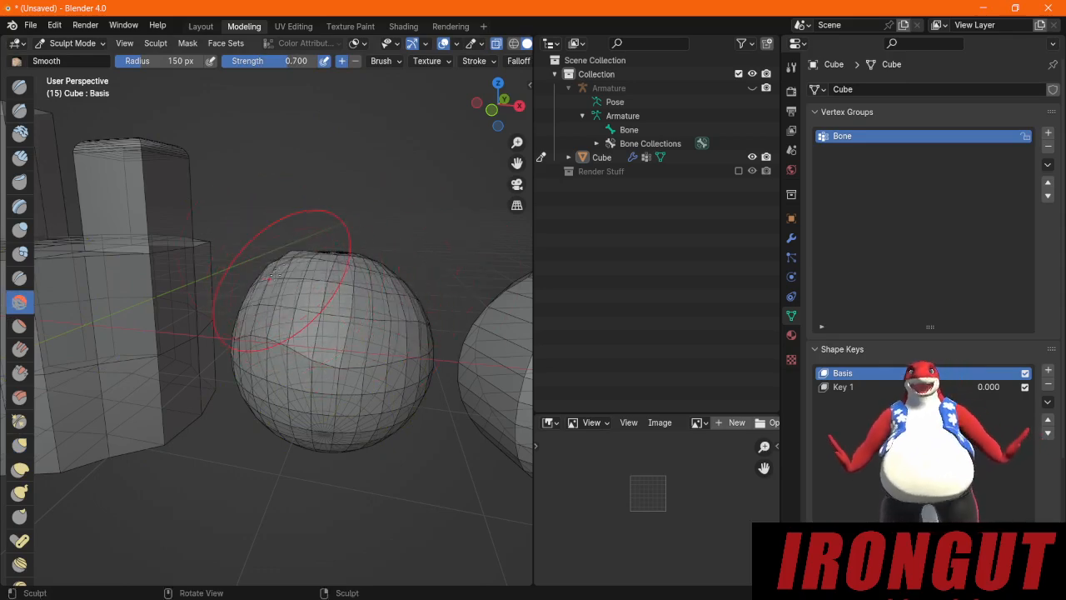
left_click_drag(286, 325, 272, 346)
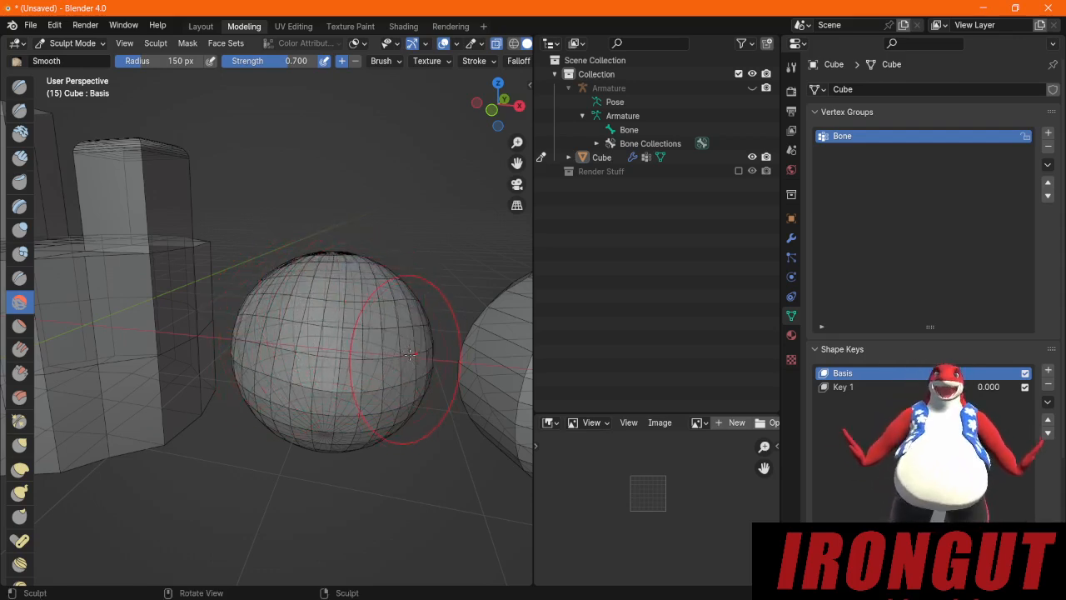
Step: Enlarge the small sphere from several sides with the Inflate/Deflate brush at 150 px radius and 0.500 strength
left_click(19, 238)
scroll(468, 311, "down", 2)
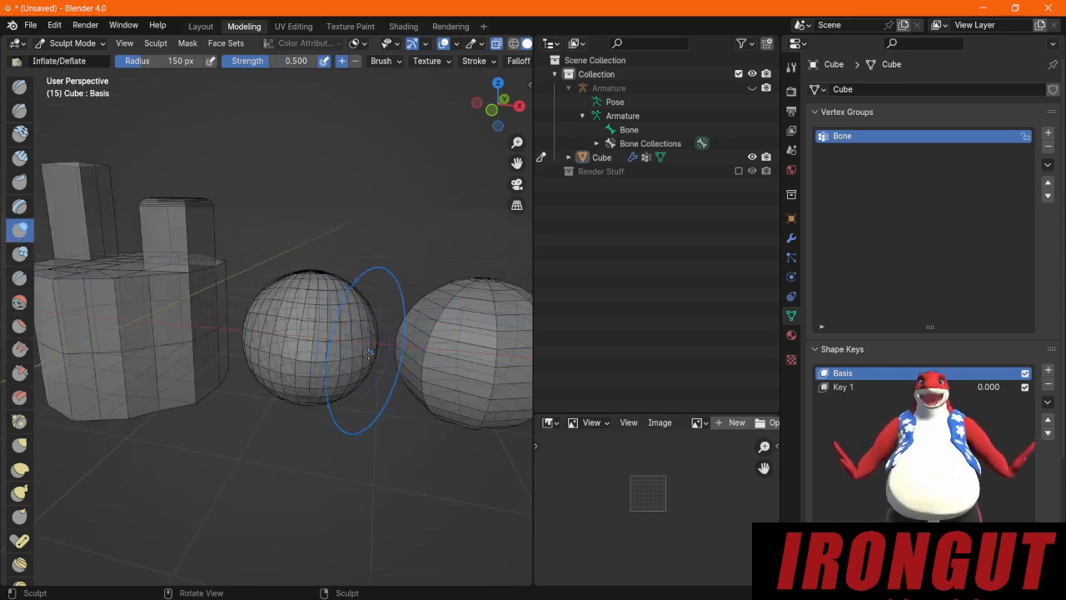
mouse_move(346, 366)
middle_mouse_down()
mouse_move(273, 360)
mouse_move(374, 330)
middle_mouse_up()
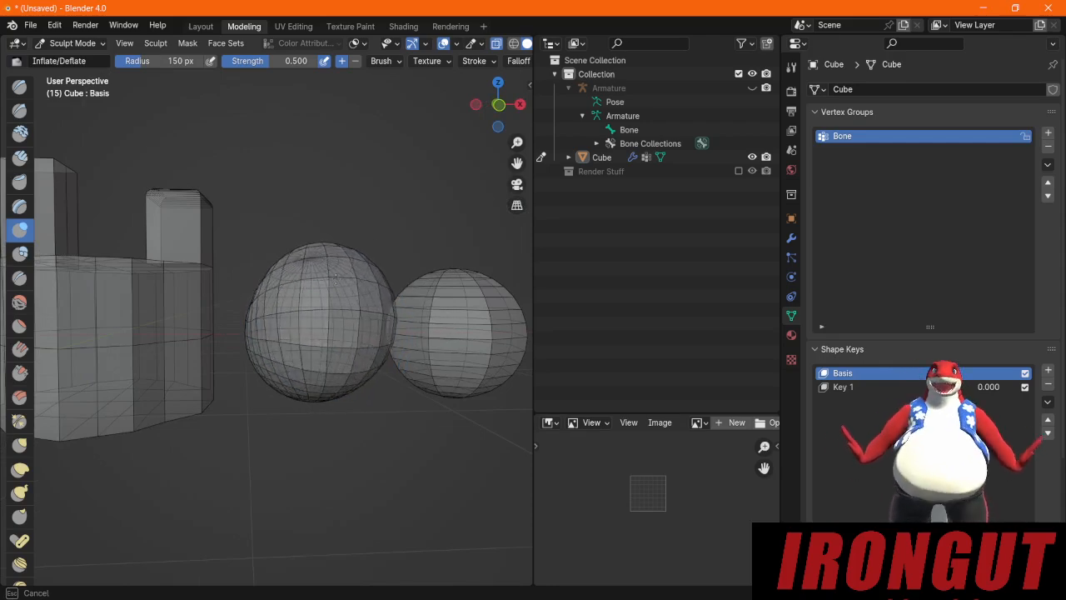
mouse_move(377, 316)
middle_mouse_down()
mouse_move(289, 353)
mouse_move(350, 343)
mouse_move(273, 340)
mouse_move(352, 331)
middle_mouse_up()
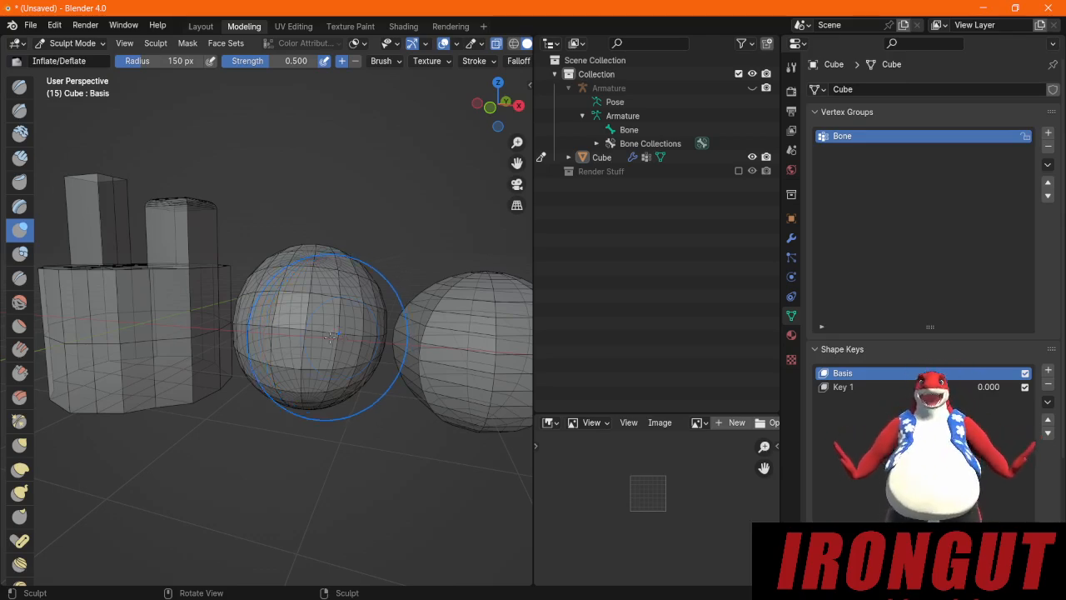
middle_click_drag(287, 348, 408, 391)
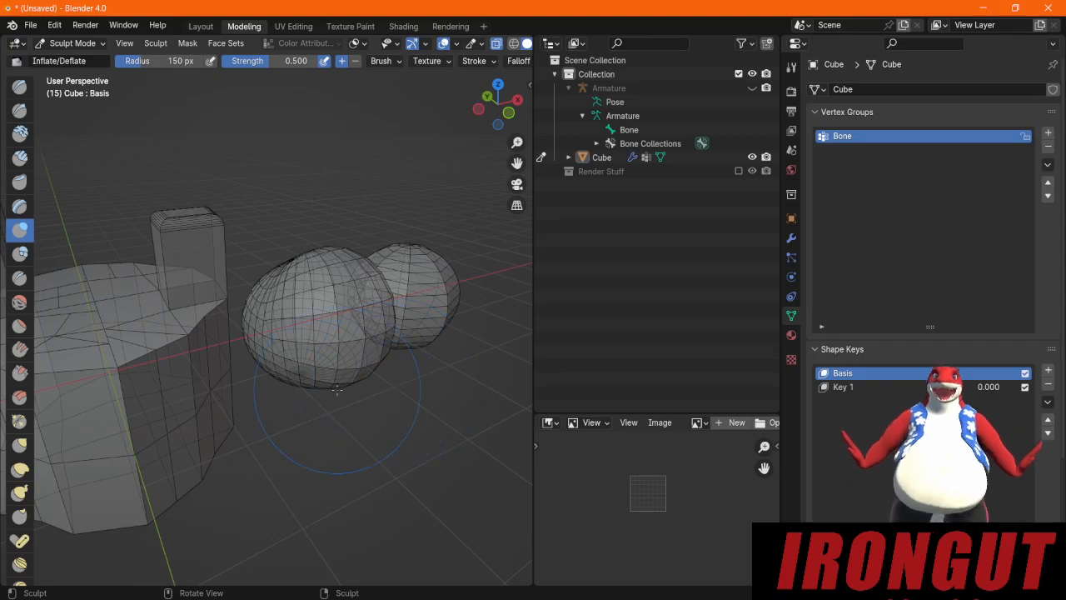
mouse_move(337, 389)
middle_mouse_down()
mouse_move(142, 415)
mouse_move(171, 383)
middle_mouse_up()
scroll(291, 404, "up", 1)
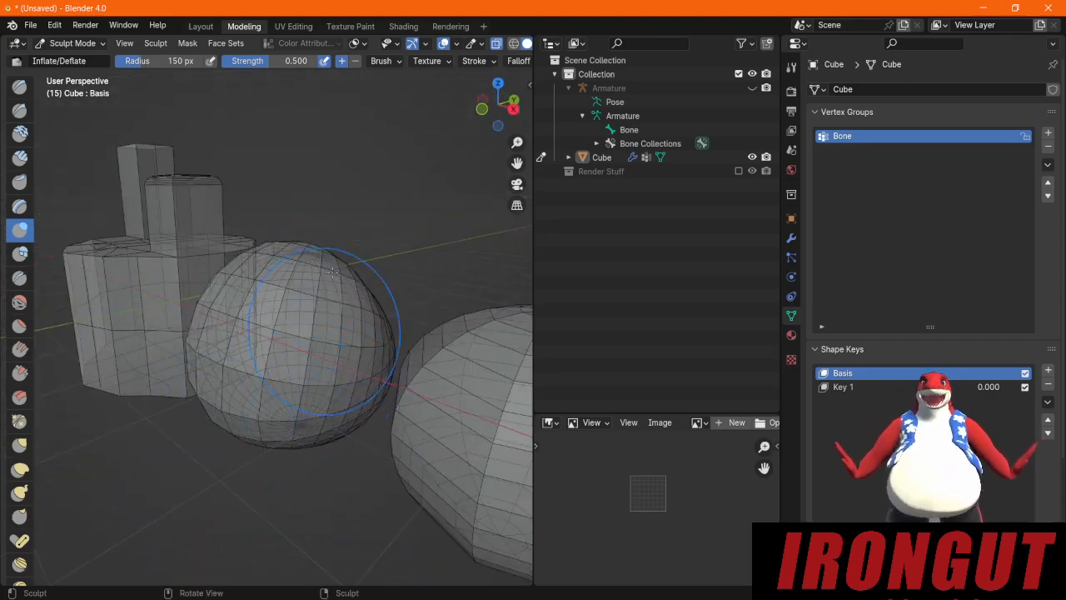
Step: Turn off X-ray display so the sculpted meshes are drawn solid, and view the sphere from both sides
left_click(495, 48)
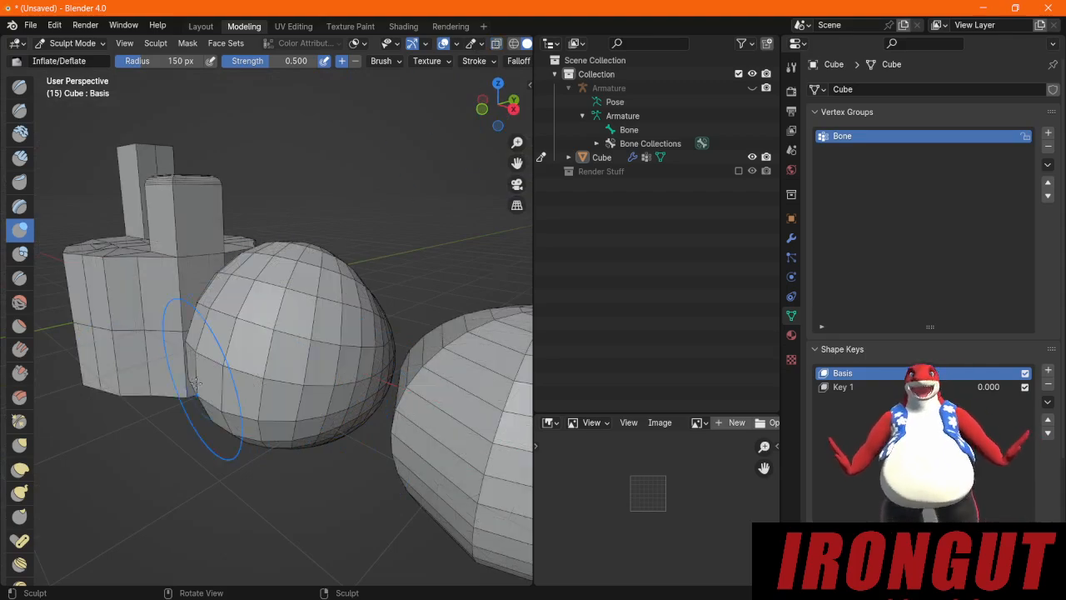
middle_click_drag(214, 262, 281, 377)
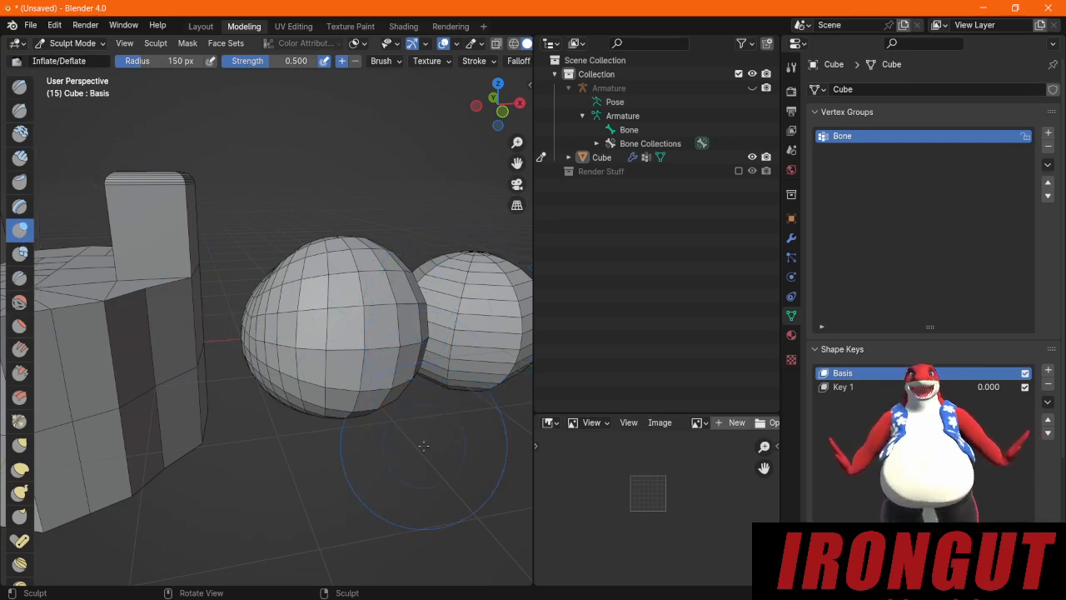
middle_click_drag(417, 408, 188, 365)
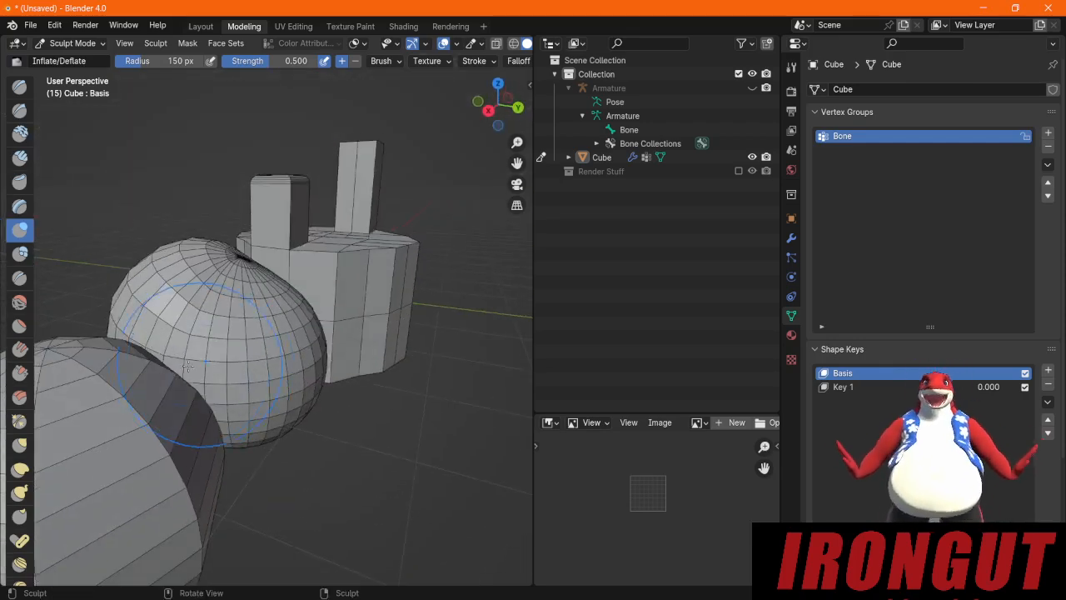
Step: Build a large bulge out of the small sphere's side with the Blob brush at 0.500 strength
left_click(19, 255)
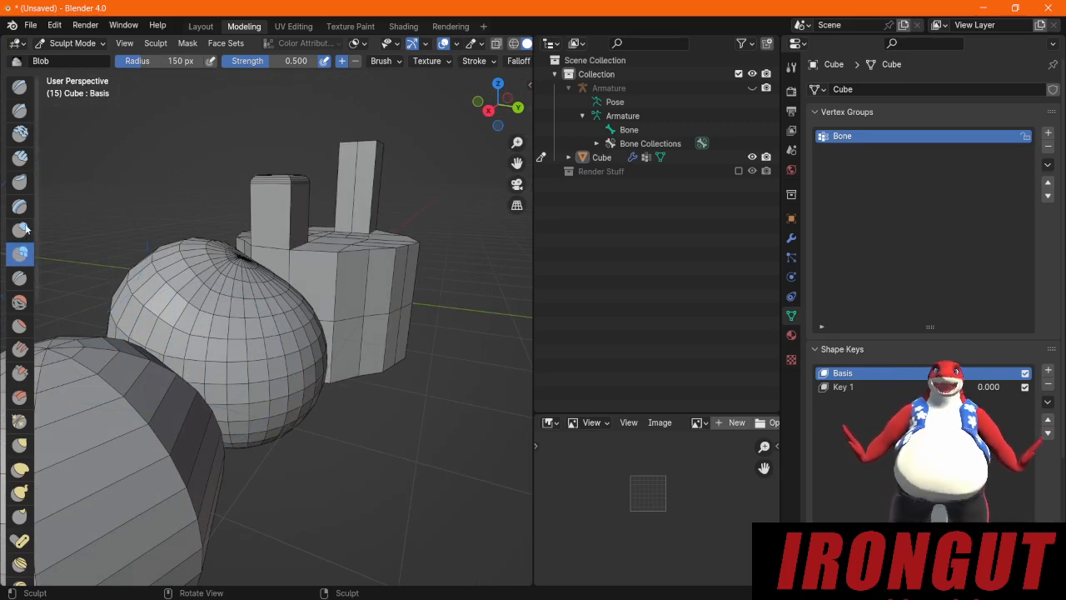
mouse_move(239, 336)
left_mouse_down()
mouse_move(300, 341)
mouse_move(287, 349)
mouse_move(275, 333)
mouse_move(311, 341)
mouse_move(300, 343)
mouse_move(363, 329)
left_mouse_up()
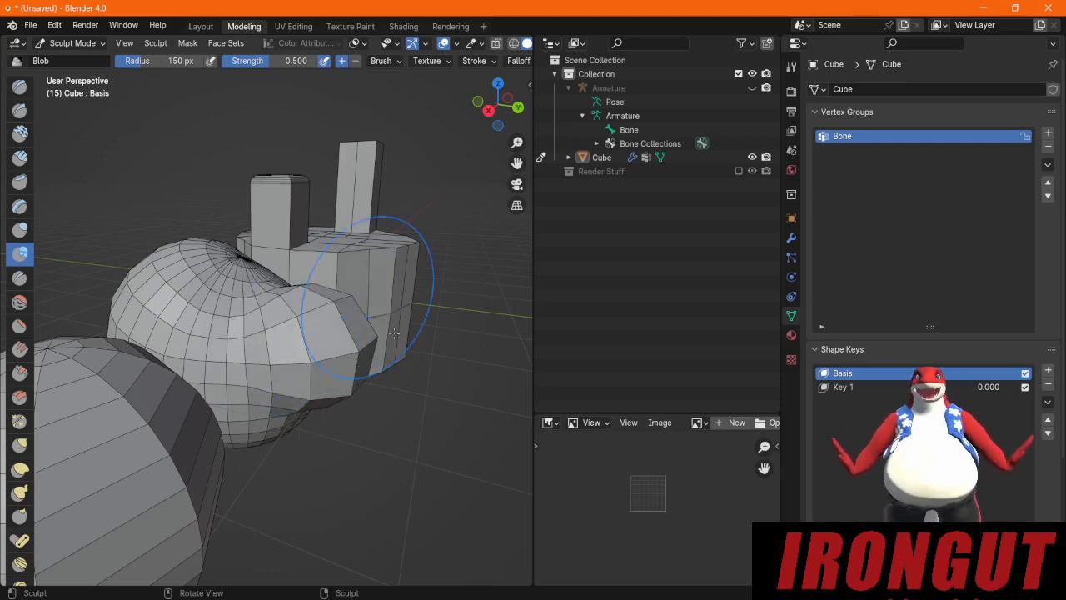
middle_click_drag(353, 378, 246, 390)
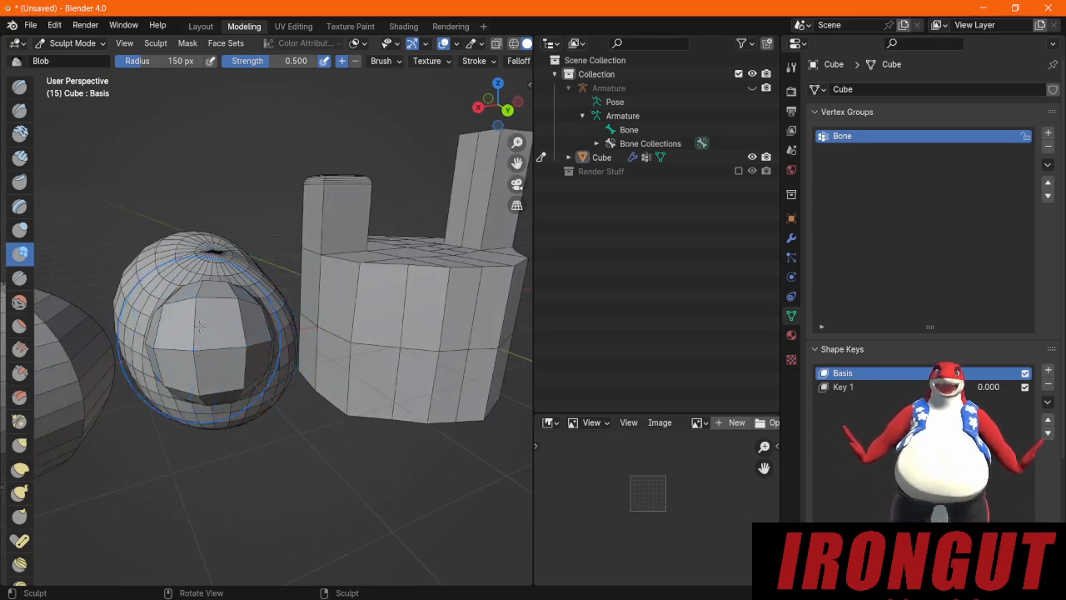
middle_click_drag(218, 357, 341, 362)
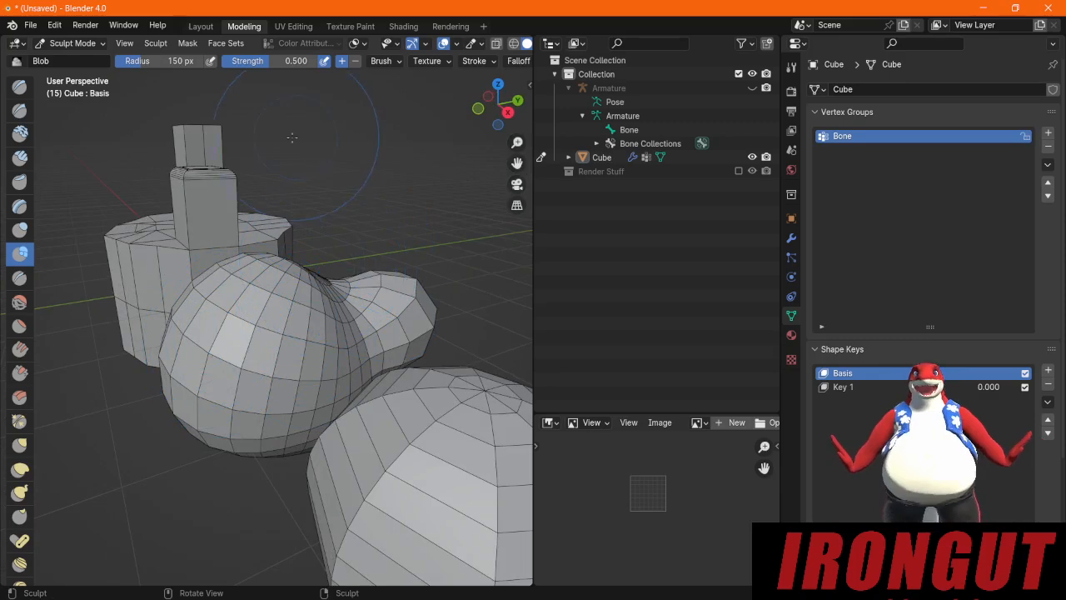
Step: Undo the Blob and Inflate/Deflate strokes on the small sphere
key("ctrl+z")
key("ctrl+z")
key("ctrl+z")
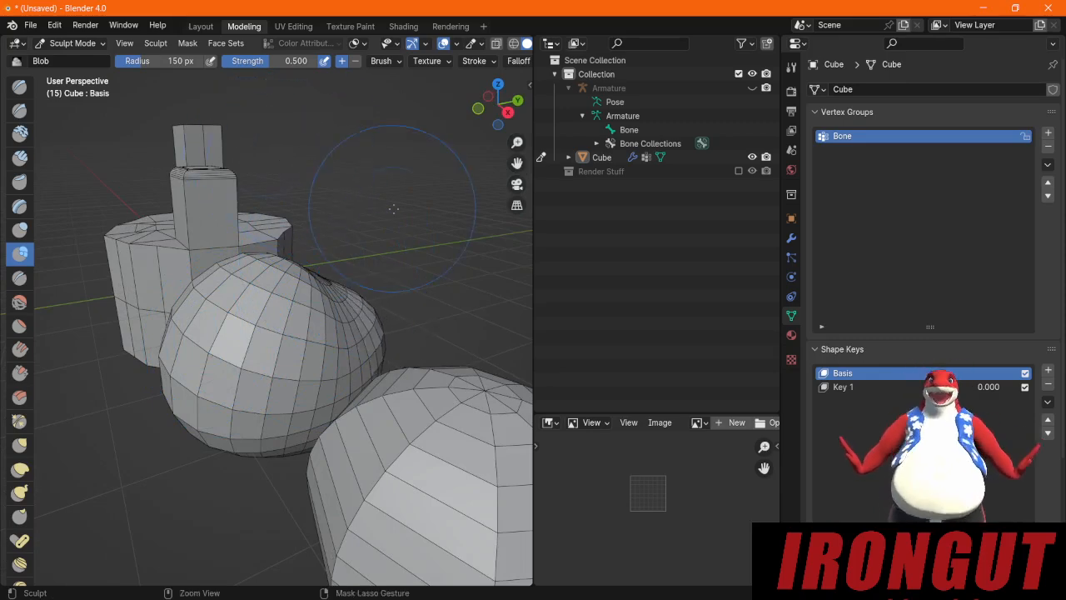
key("ctrl+z")
key("ctrl+z")
key("ctrl+z")
key("ctrl+z")
key("ctrl+z")
key("ctrl+z")
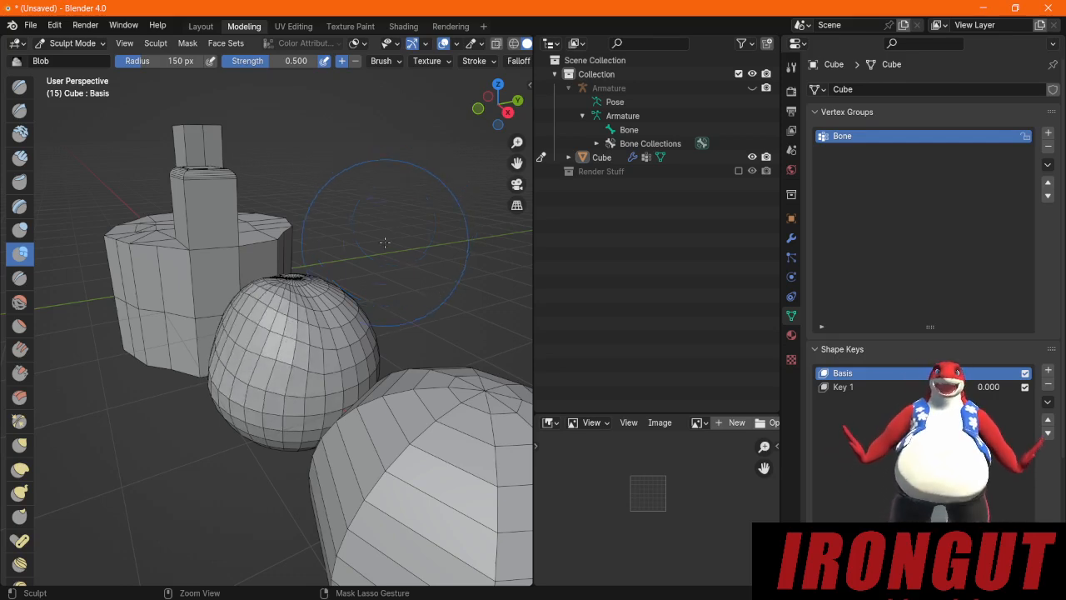
left_click(18, 277)
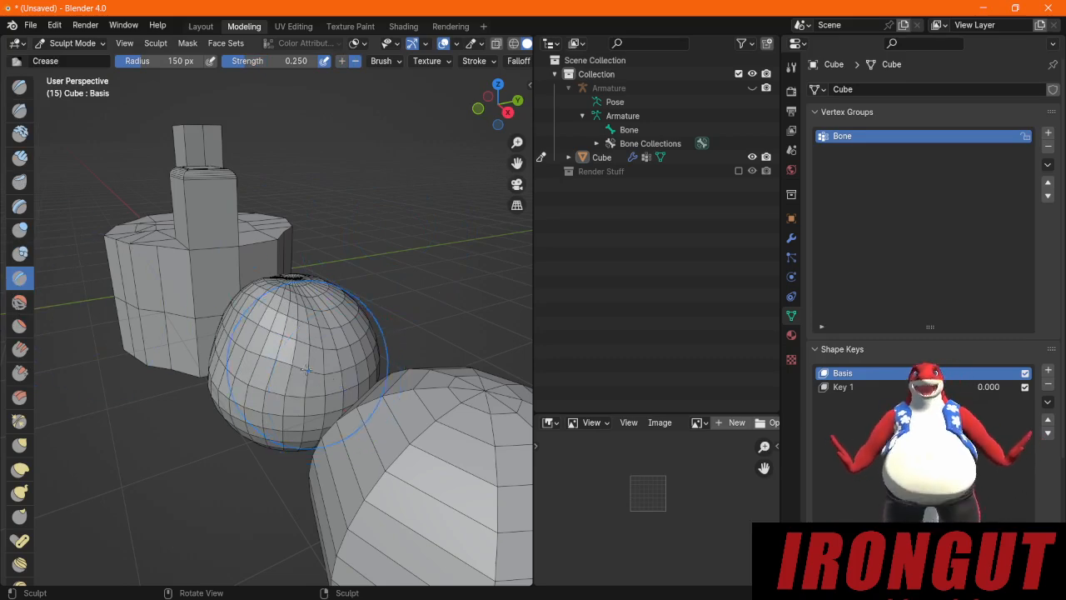
mouse_move(275, 387)
middle_mouse_down()
mouse_move(309, 398)
mouse_move(397, 350)
middle_mouse_up()
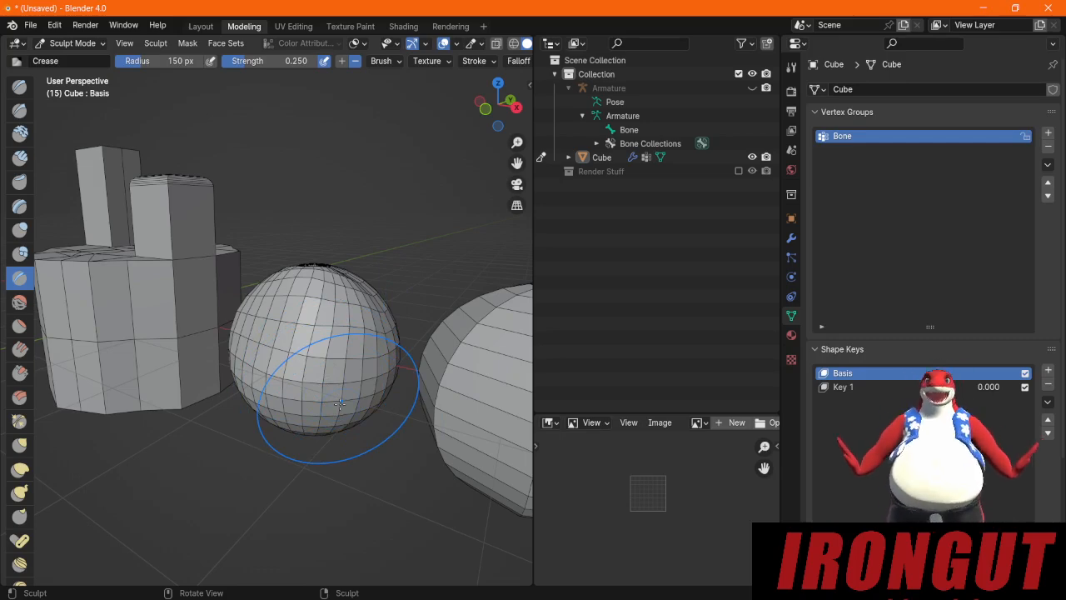
scroll(325, 433, "up", 1)
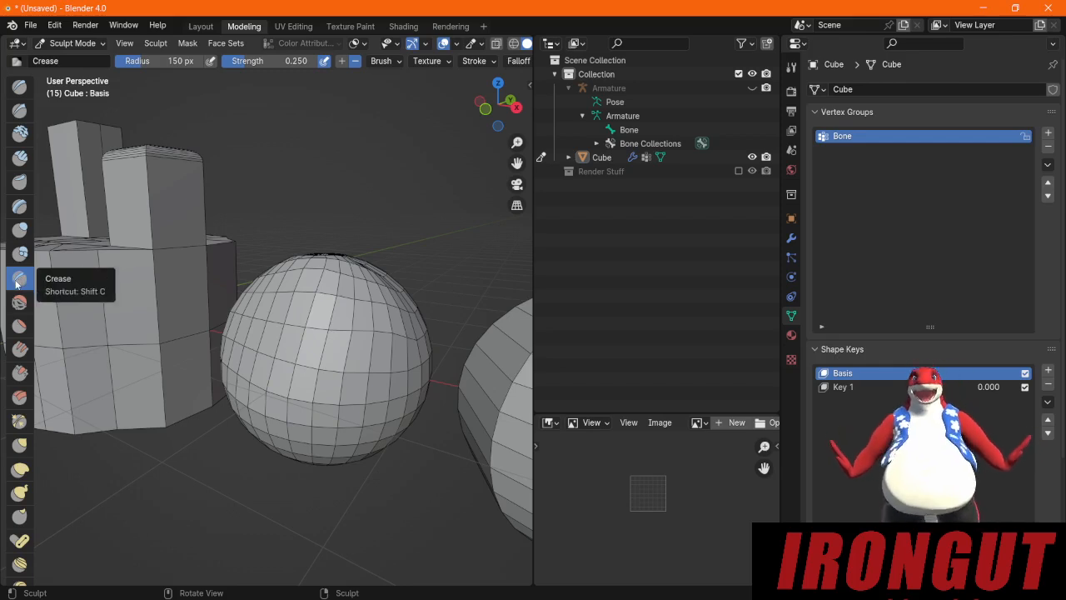
scroll(297, 366, "up", 2)
scroll(291, 367, "down", 1)
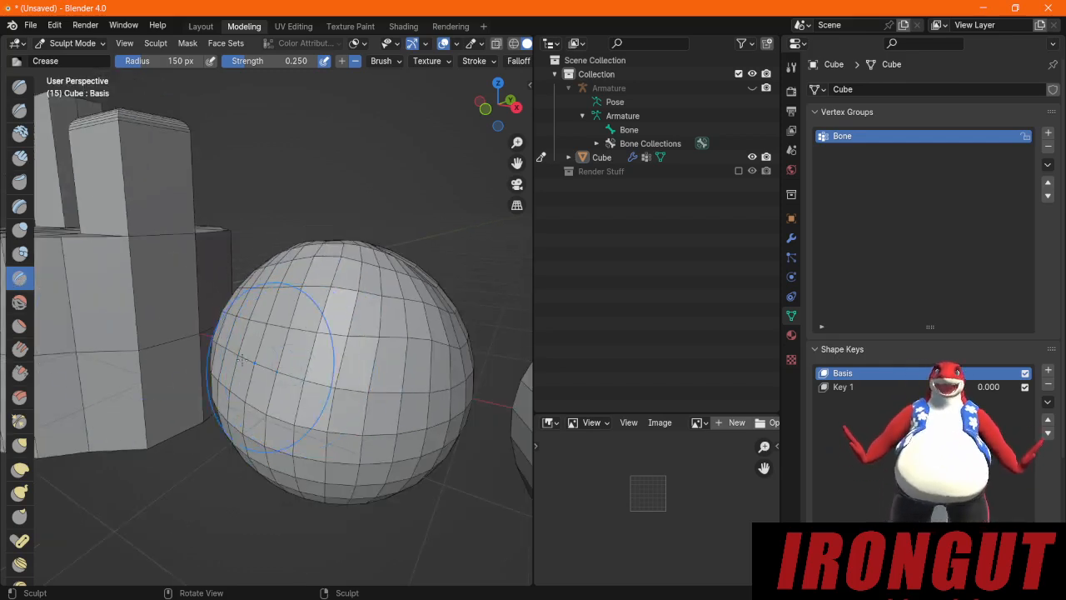
Step: Swell the side of the small sphere into a broad bulge with the Inflate/Deflate brush at 150 px radius and 0.500 strength
left_click(19, 230)
scroll(300, 333, "down", 3)
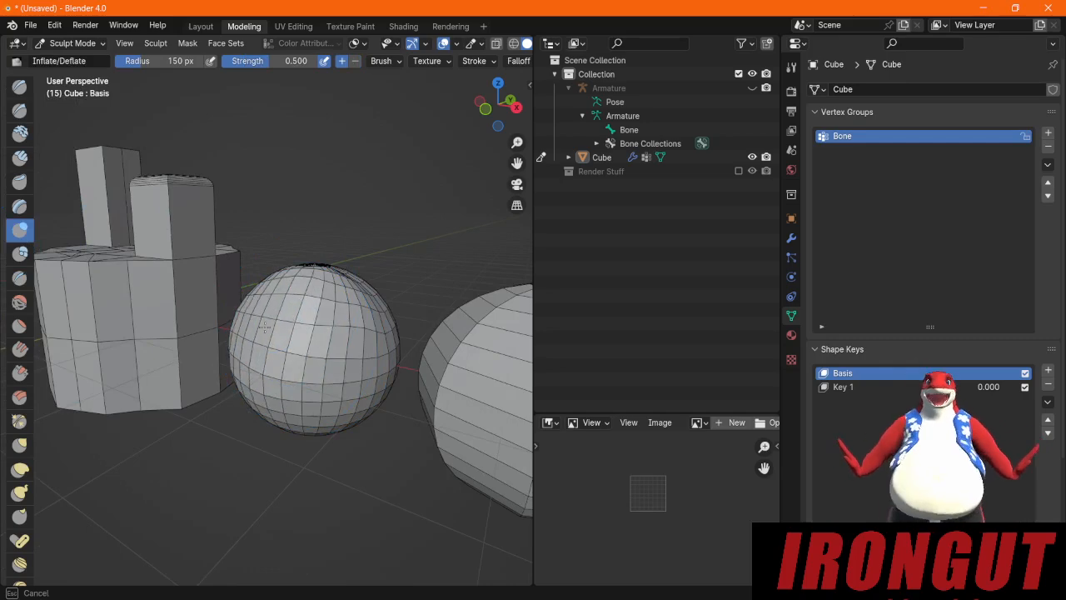
mouse_move(263, 327)
left_mouse_down()
mouse_move(321, 343)
mouse_move(333, 324)
mouse_move(324, 345)
mouse_move(346, 353)
left_mouse_up()
mouse_move(350, 353)
middle_mouse_down()
mouse_move(277, 332)
mouse_move(272, 404)
mouse_move(279, 391)
middle_mouse_up()
scroll(287, 432, "up", 2)
mouse_move(321, 455)
middle_mouse_down()
mouse_move(334, 438)
mouse_move(276, 309)
middle_mouse_up()
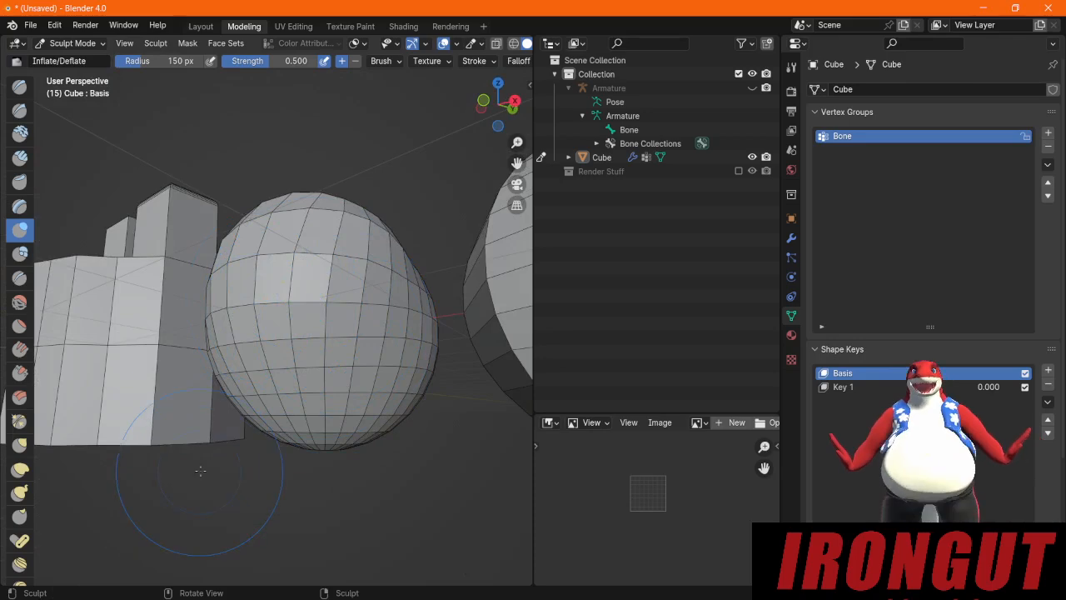
Step: Activate the Grab brush and look along the row of meshes from the large sphere's end
left_click(19, 444)
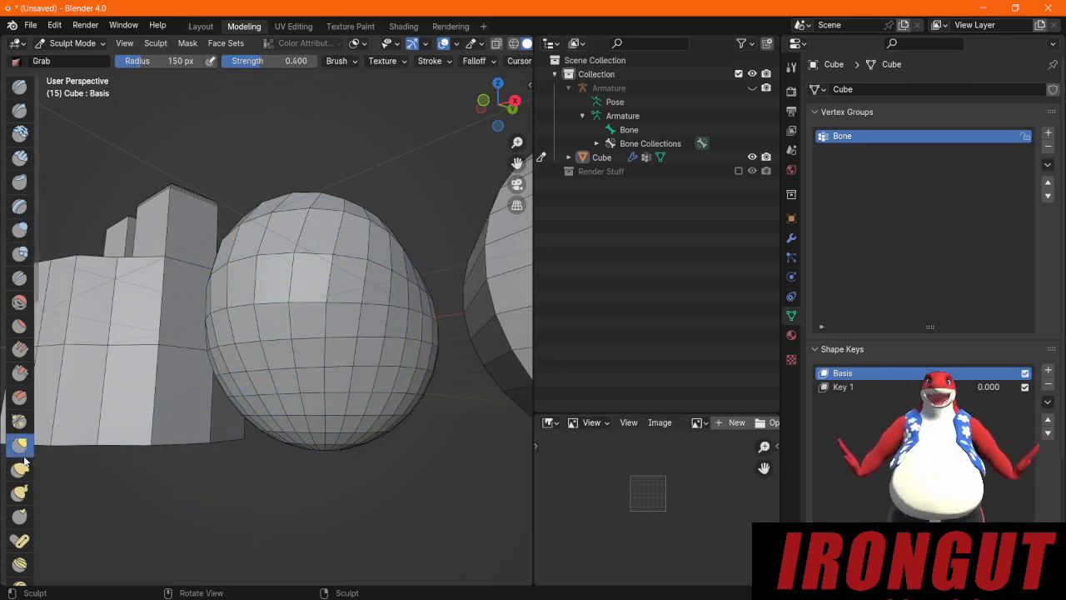
scroll(242, 263, "down", 1)
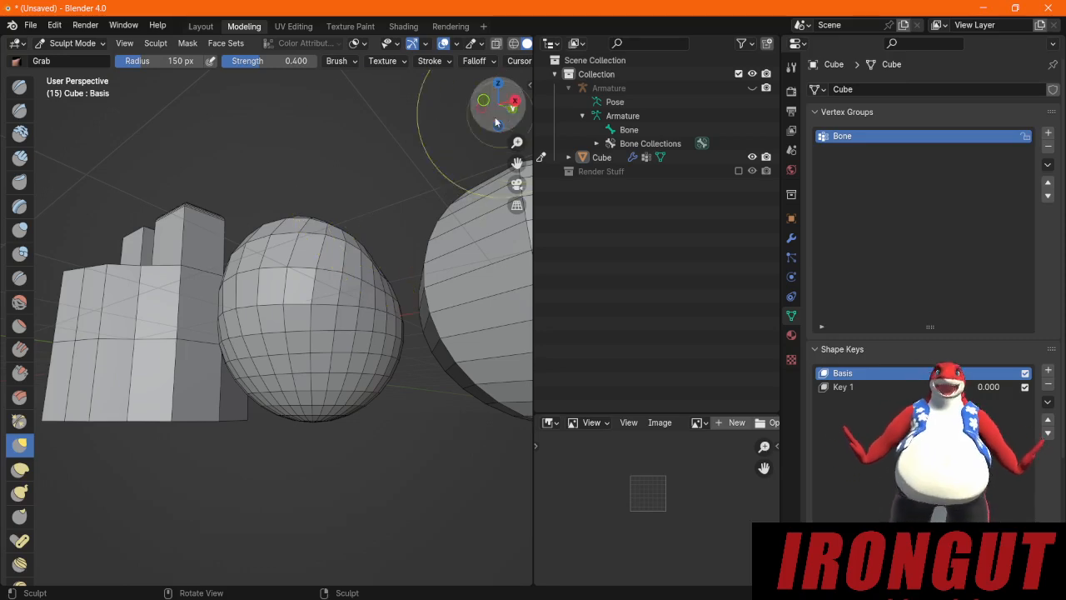
mouse_move(315, 189)
middle_mouse_down()
mouse_move(298, 245)
mouse_move(214, 250)
middle_mouse_up()
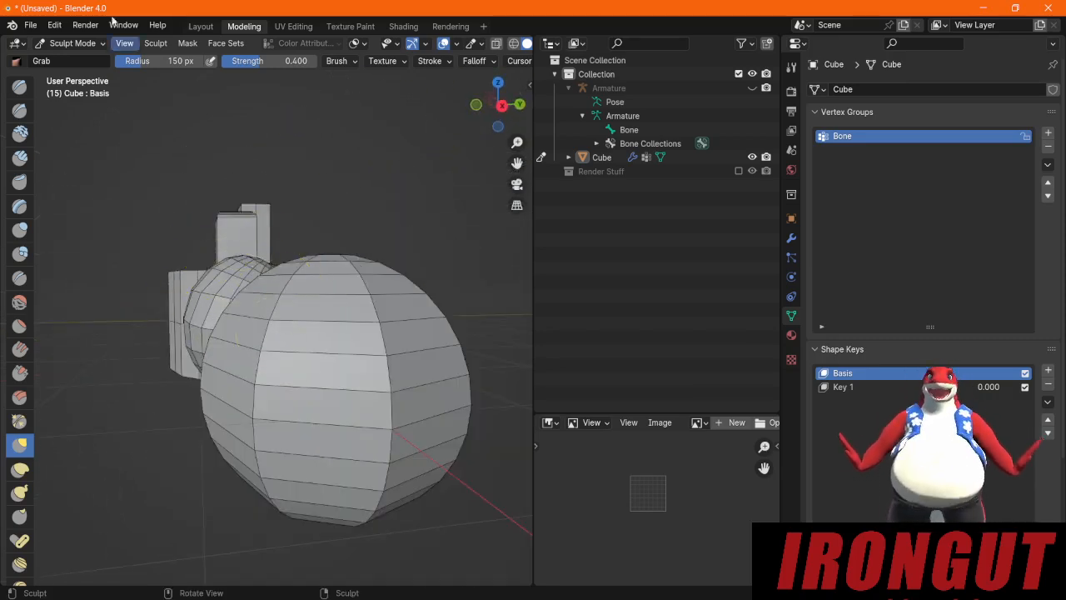
Step: In Edit Mode, invert the selection and delete the vertices of everything except the small sphere
left_click(82, 44)
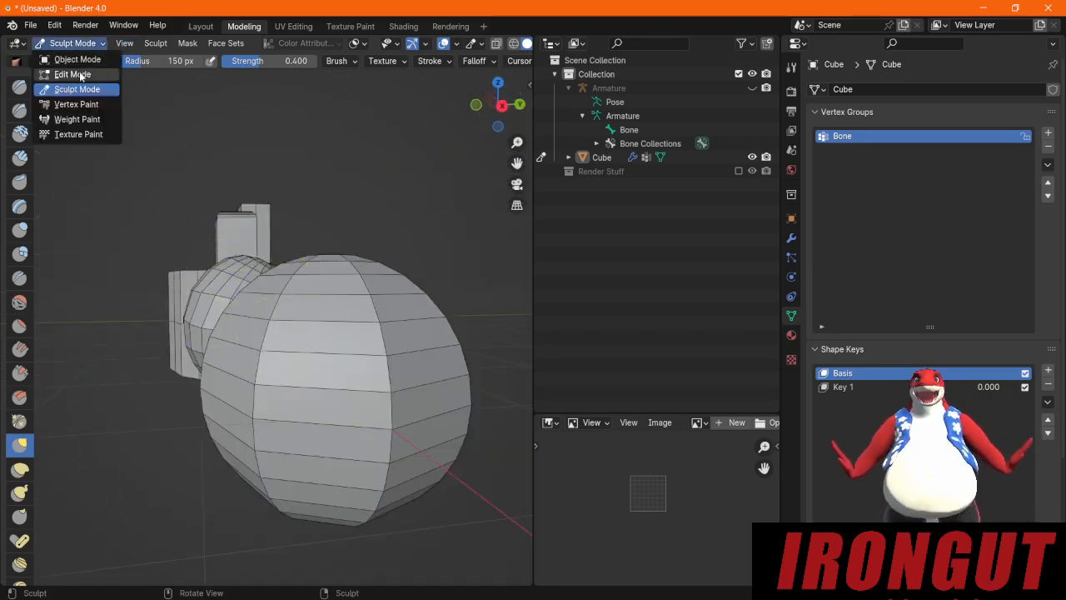
left_click(87, 73)
middle_click_drag(178, 388, 307, 332)
left_click(200, 43)
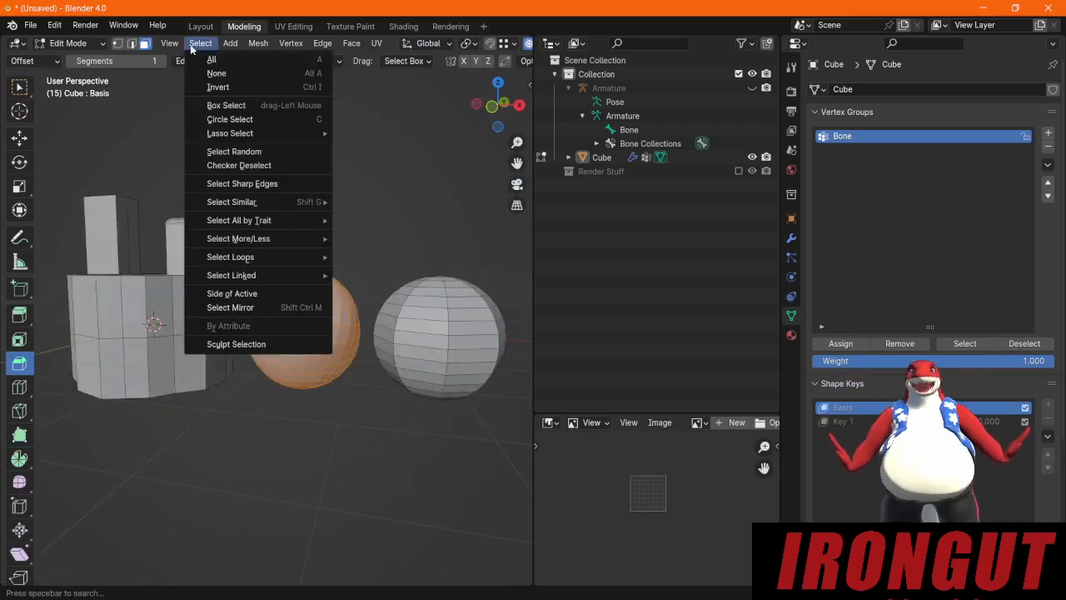
left_click(219, 89)
key("x")
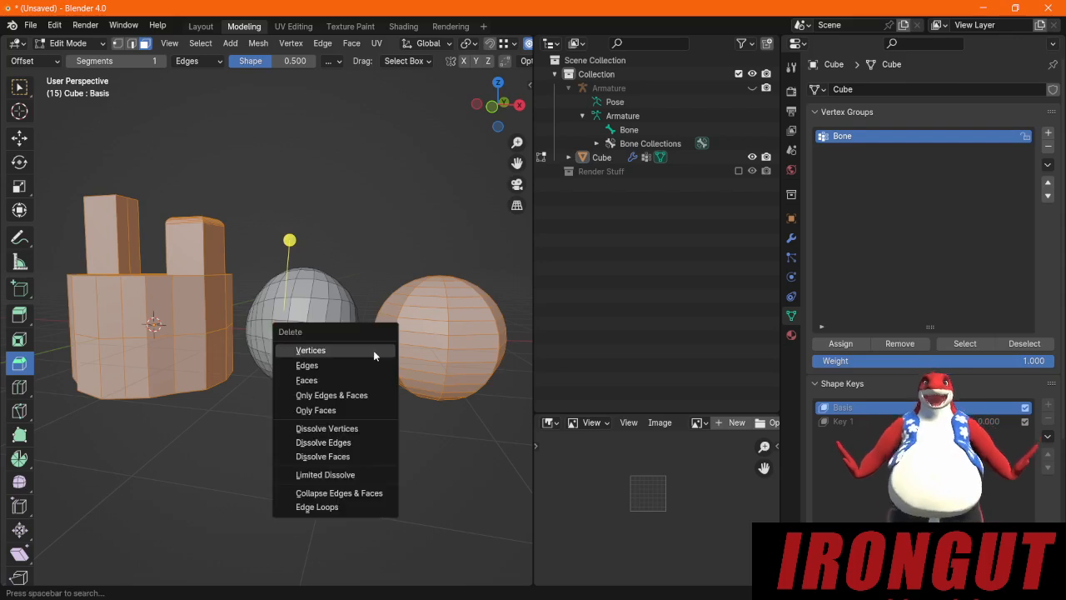
left_click(307, 355)
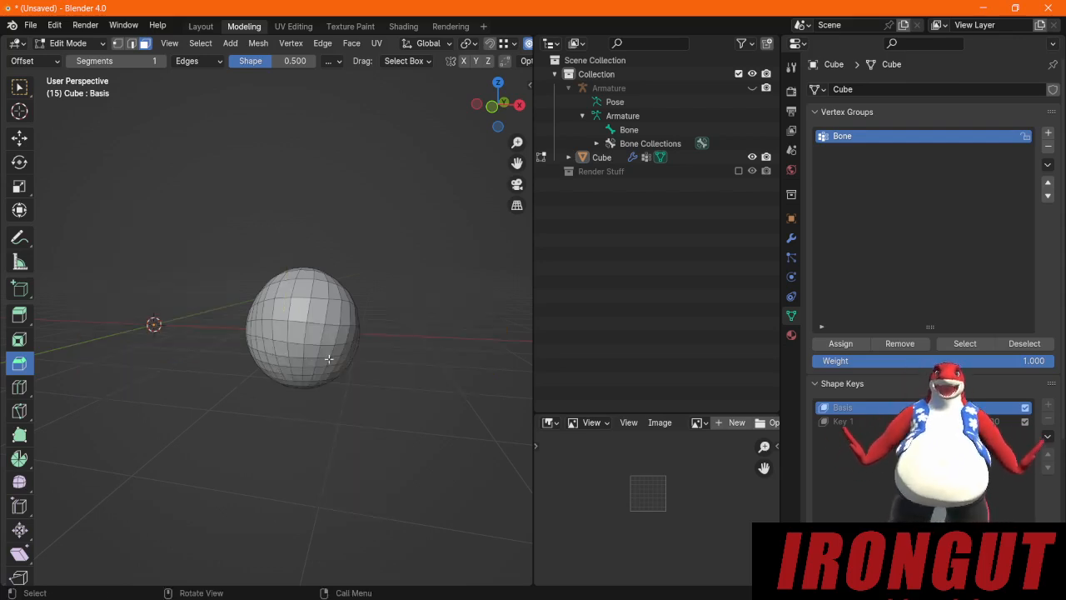
Step: Return to Sculpt Mode and pull the sphere's bulge down from the right orthographic view with Grab at 150 px radius and 0.400 strength
left_click(68, 43)
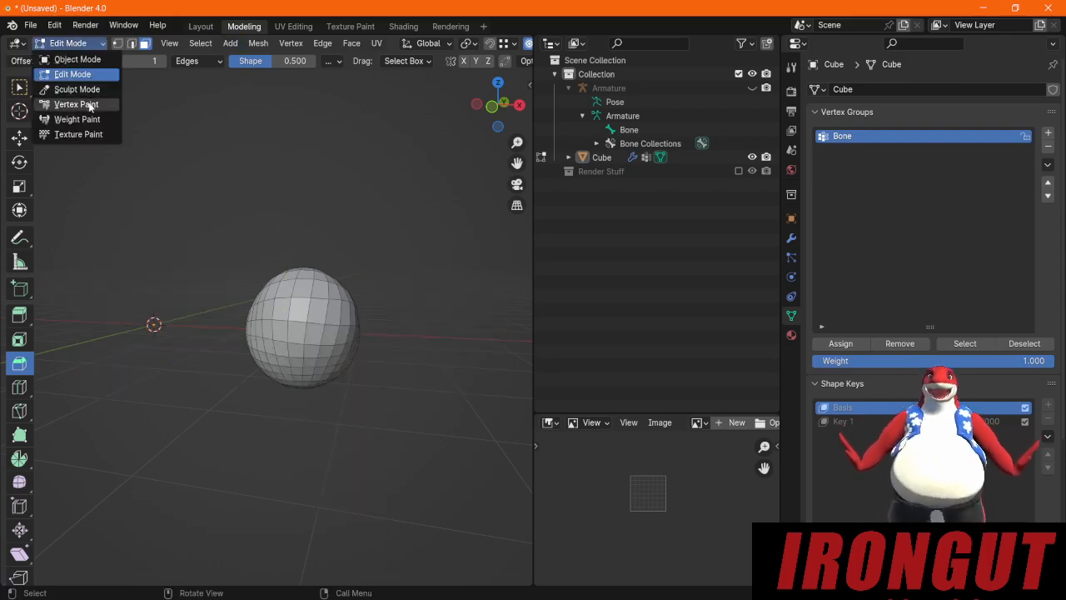
left_click(86, 90)
middle_click_drag(392, 285, 274, 321)
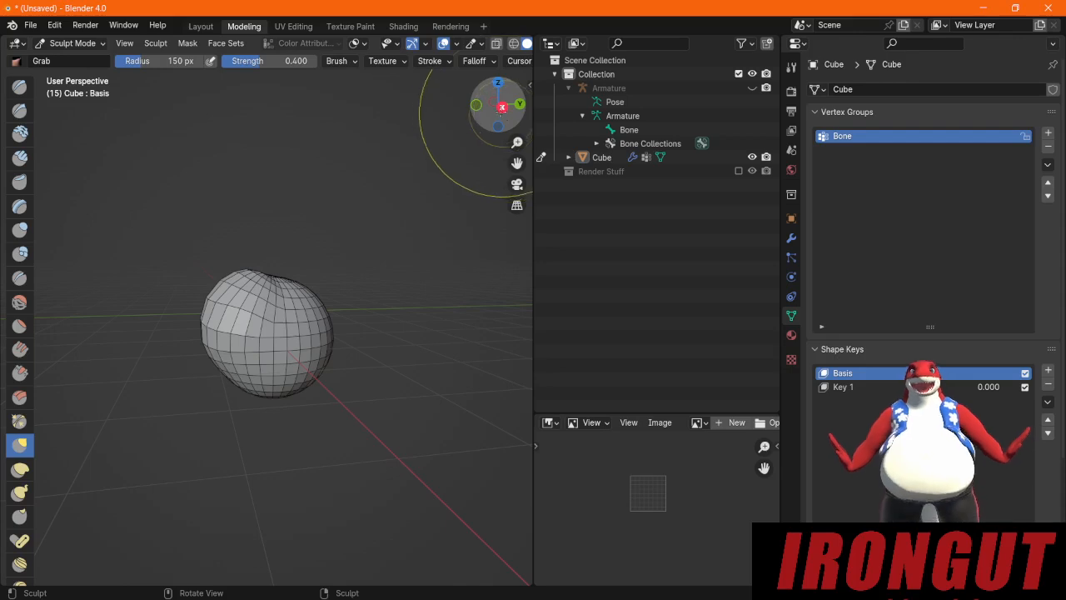
left_click(500, 106)
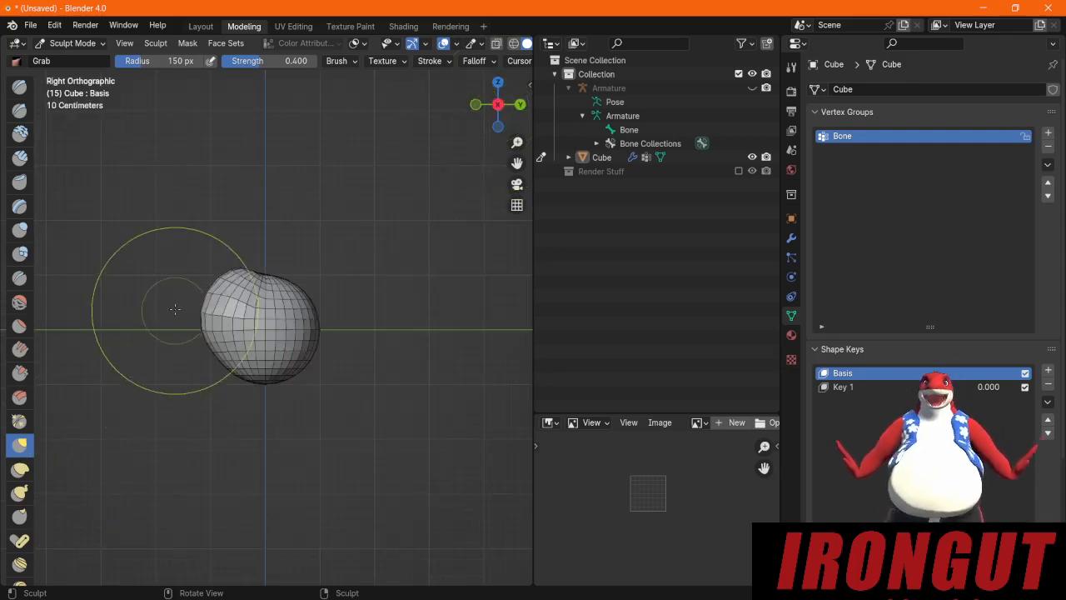
mouse_move(182, 303)
left_mouse_down()
mouse_move(218, 309)
mouse_move(178, 297)
mouse_move(218, 308)
mouse_move(194, 304)
mouse_move(177, 354)
left_mouse_up()
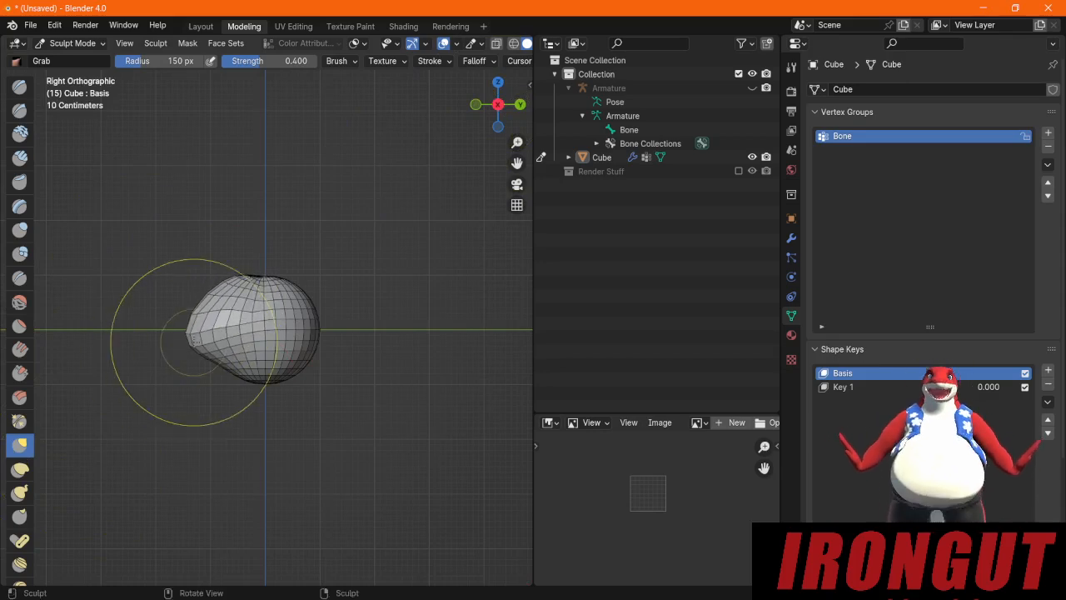
scroll(170, 360, "up", 2)
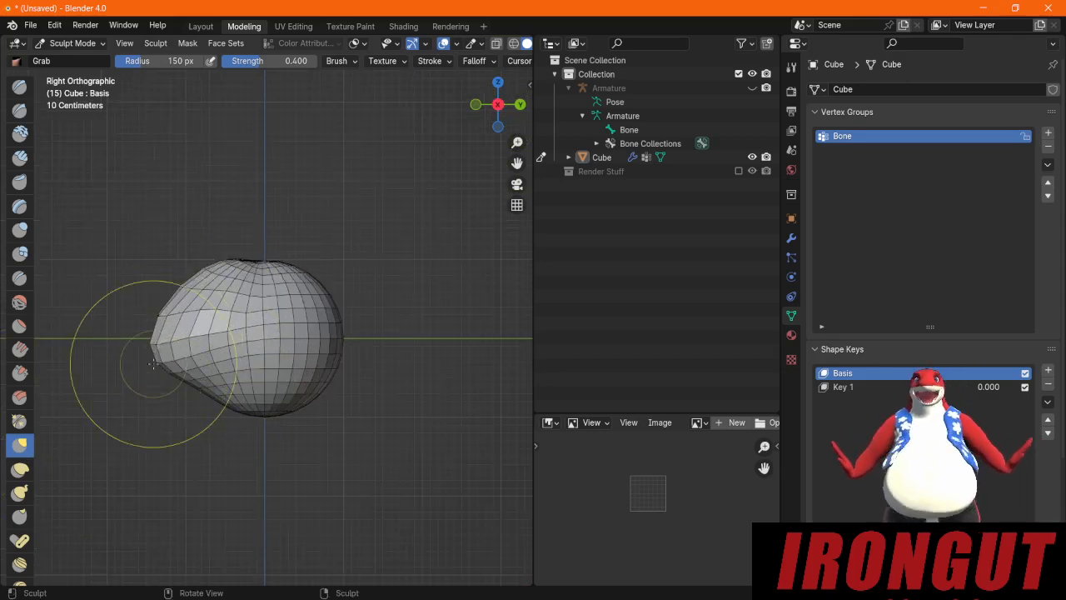
mouse_move(166, 359)
left_mouse_down()
mouse_move(162, 434)
mouse_move(161, 399)
left_mouse_up()
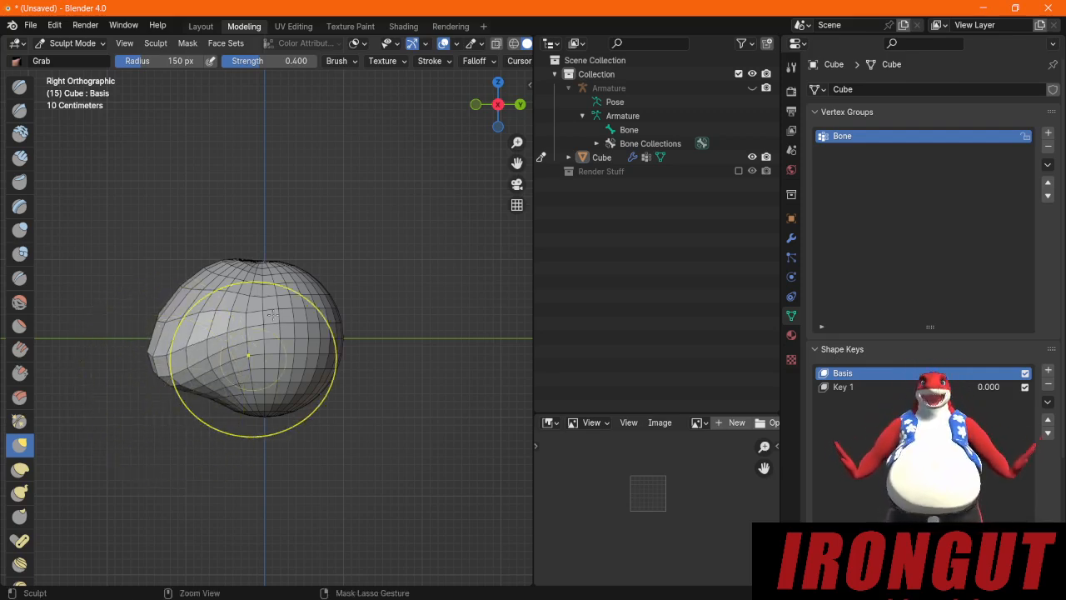
Step: Turn off X-axis mirror symmetry for sculpting
scroll(487, 64, "down", 5)
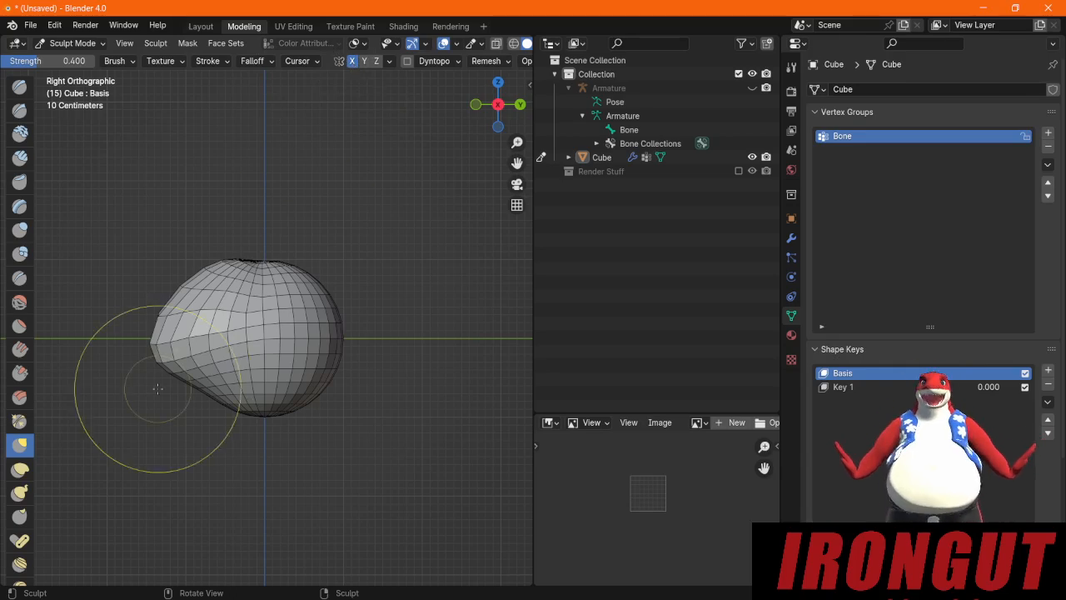
middle_click_drag(155, 392, 314, 358)
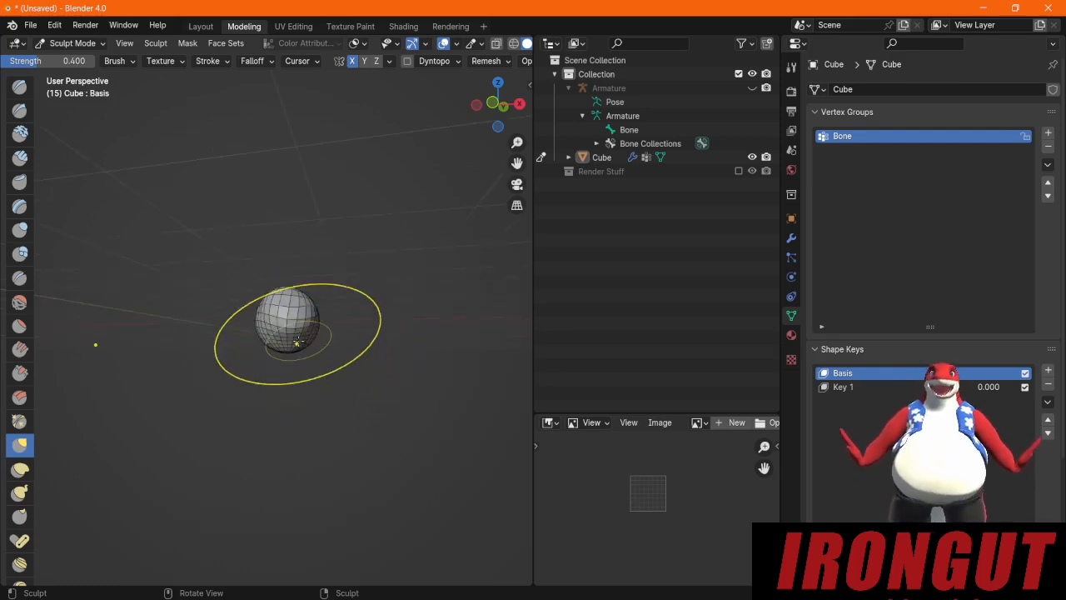
middle_click_drag(297, 341, 316, 325)
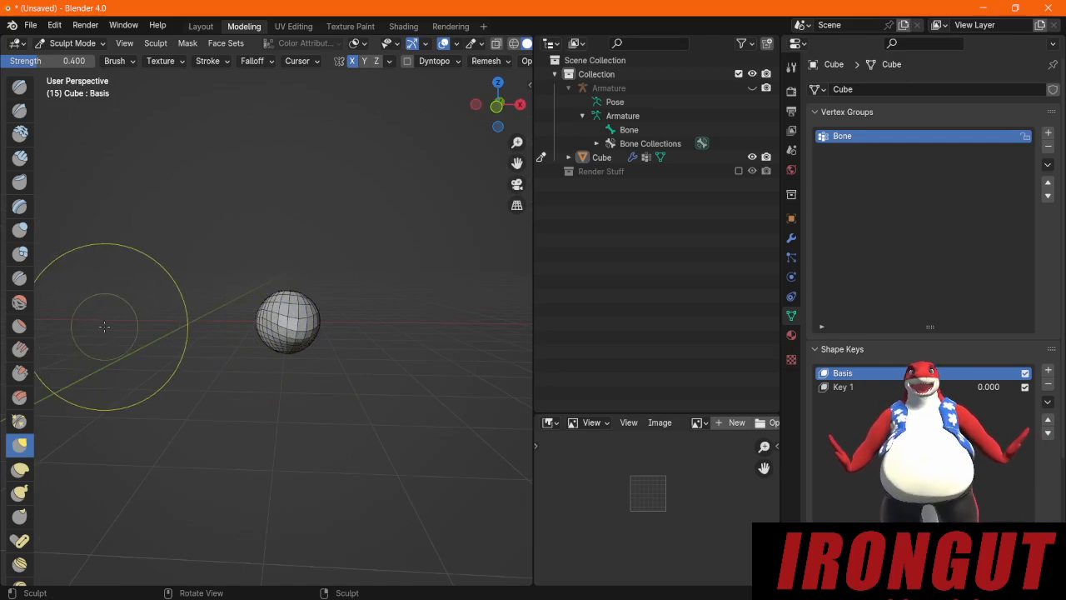
mouse_move(191, 321)
middle_mouse_down()
mouse_move(212, 375)
mouse_move(191, 392)
middle_mouse_up()
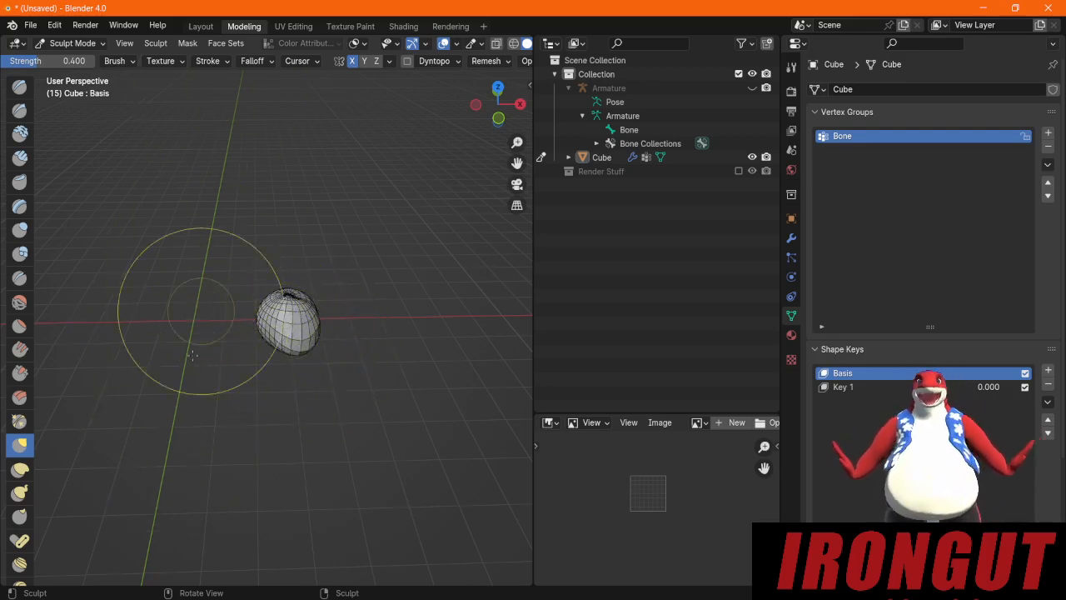
scroll(392, 309, "up", 3)
scroll(367, 367, "down", 2)
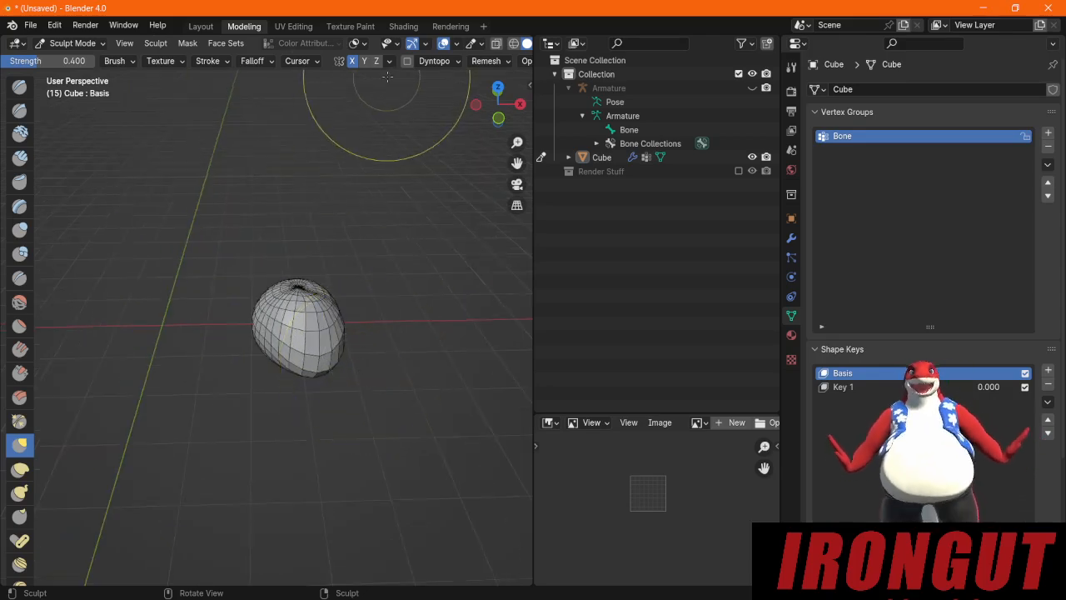
left_click(353, 64)
Step: Reshape the bulge by pulling its lower tip and upper slope outward with the Grab brush at 0.400 strength
middle_click_drag(388, 425, 279, 363)
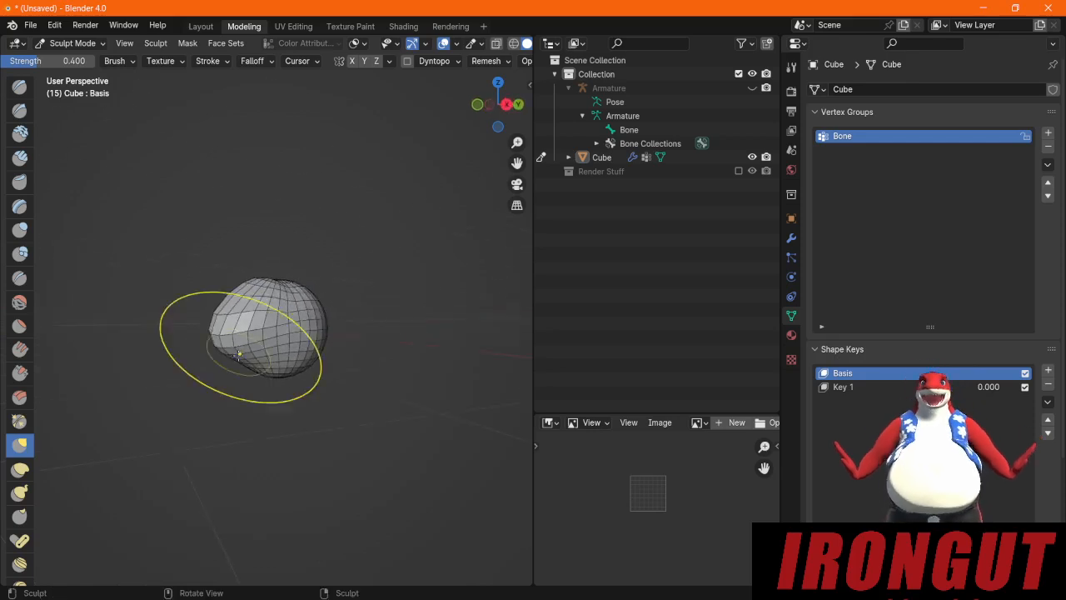
mouse_move(202, 330)
middle_mouse_down()
mouse_move(199, 342)
mouse_move(203, 327)
middle_mouse_up()
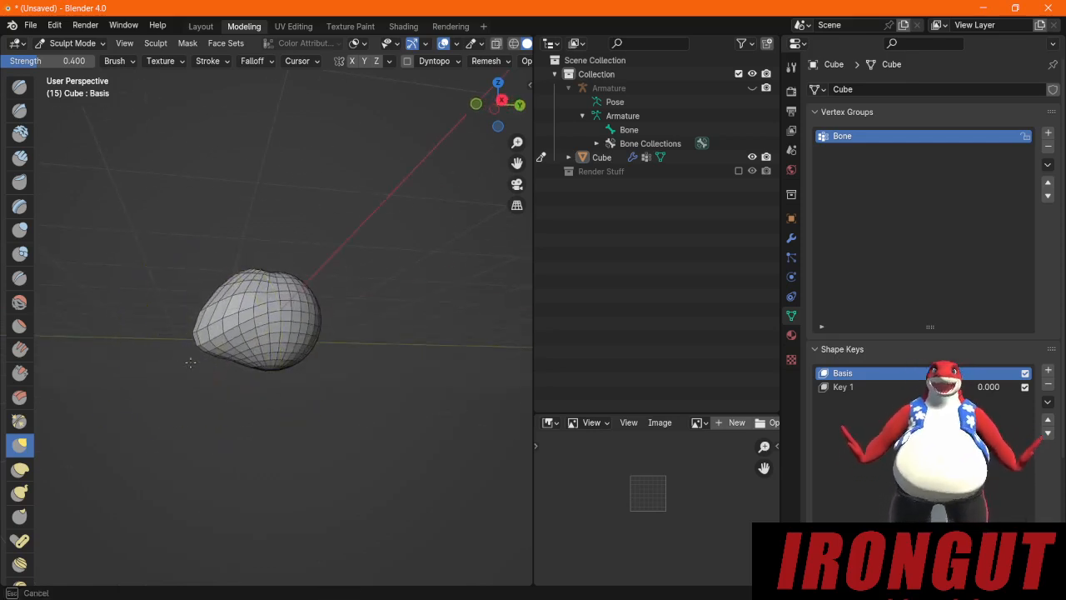
mouse_move(191, 363)
left_mouse_down()
mouse_move(201, 333)
mouse_move(200, 346)
left_mouse_up()
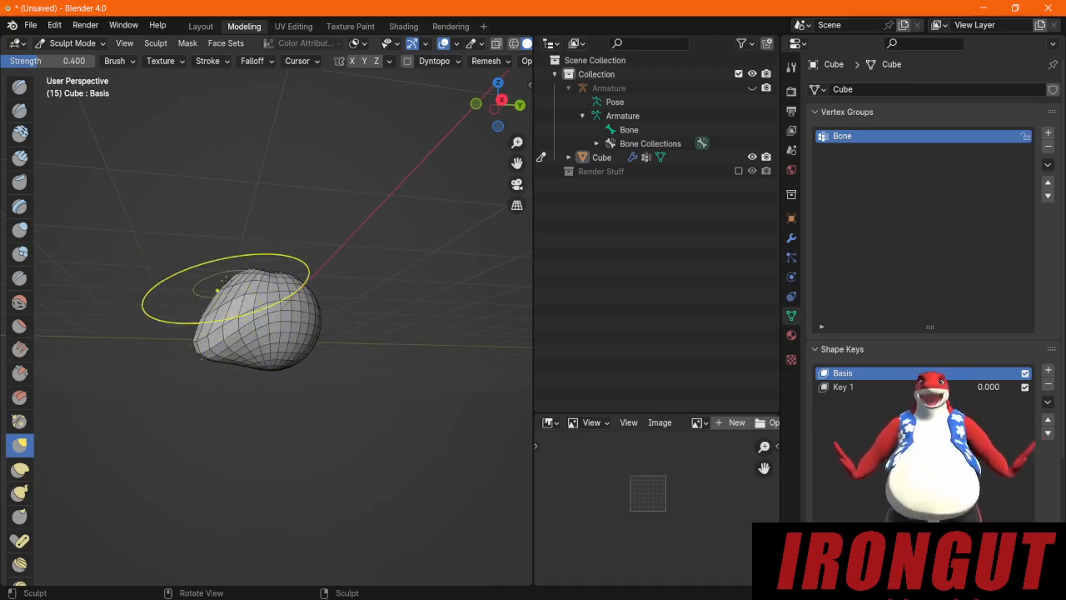
left_click_drag(225, 288, 179, 314)
mouse_move(188, 315)
middle_mouse_down()
mouse_move(182, 345)
mouse_move(220, 334)
middle_mouse_up()
scroll(263, 351, "up", 1)
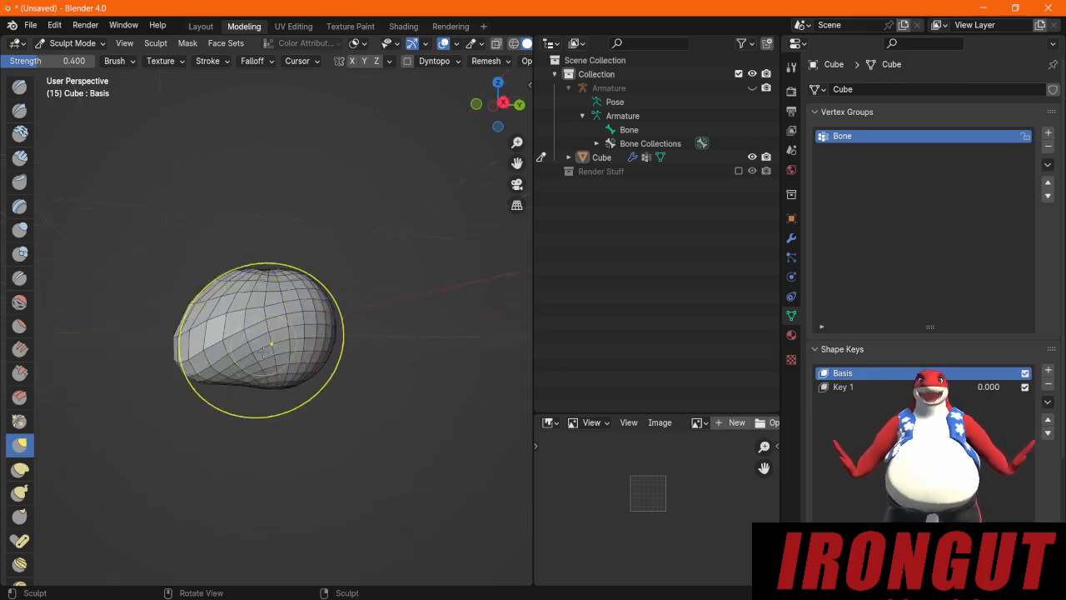
scroll(263, 352, "up", 3)
scroll(262, 358, "down", 1)
middle_click_drag(226, 438, 263, 312)
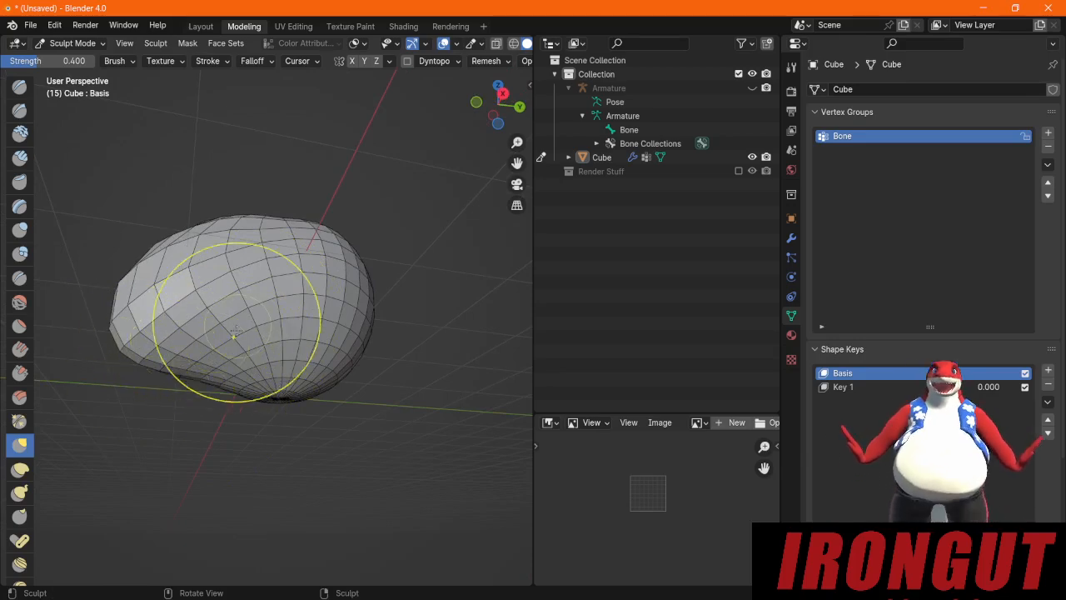
middle_click_drag(236, 334, 222, 366)
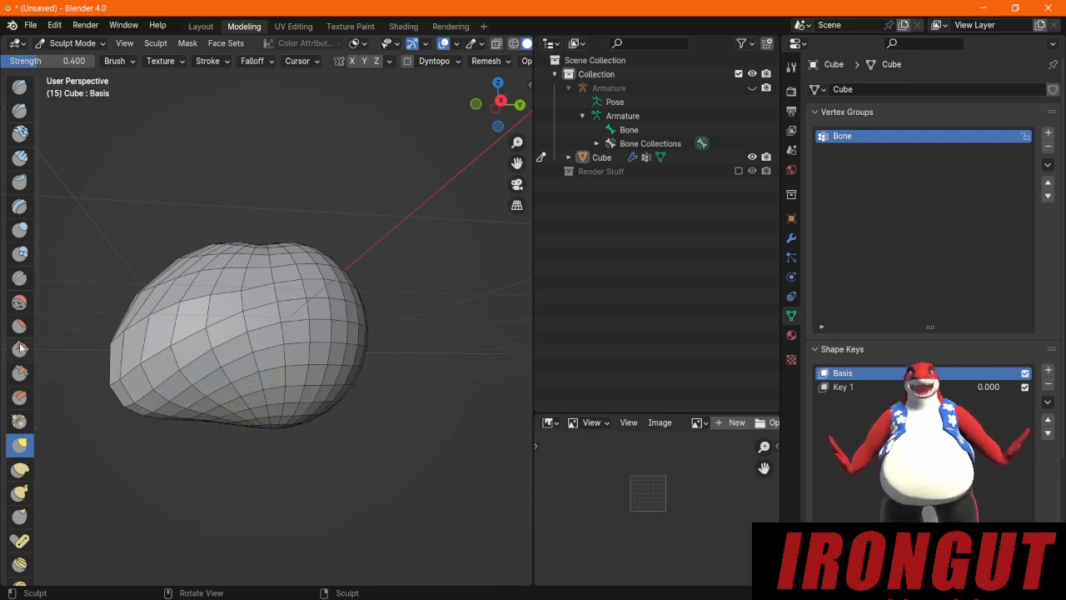
Step: Carve a deep fold beneath the bulge from several sides with the Crease brush at 0.250 strength
left_click(20, 277)
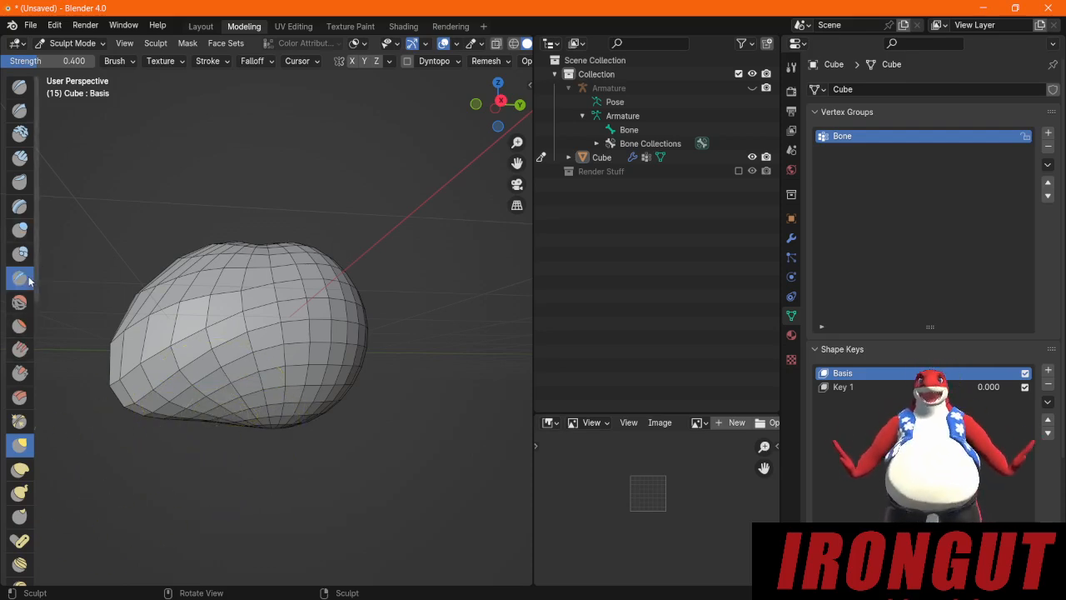
middle_click_drag(209, 433, 217, 352)
left_click_drag(217, 352, 227, 266)
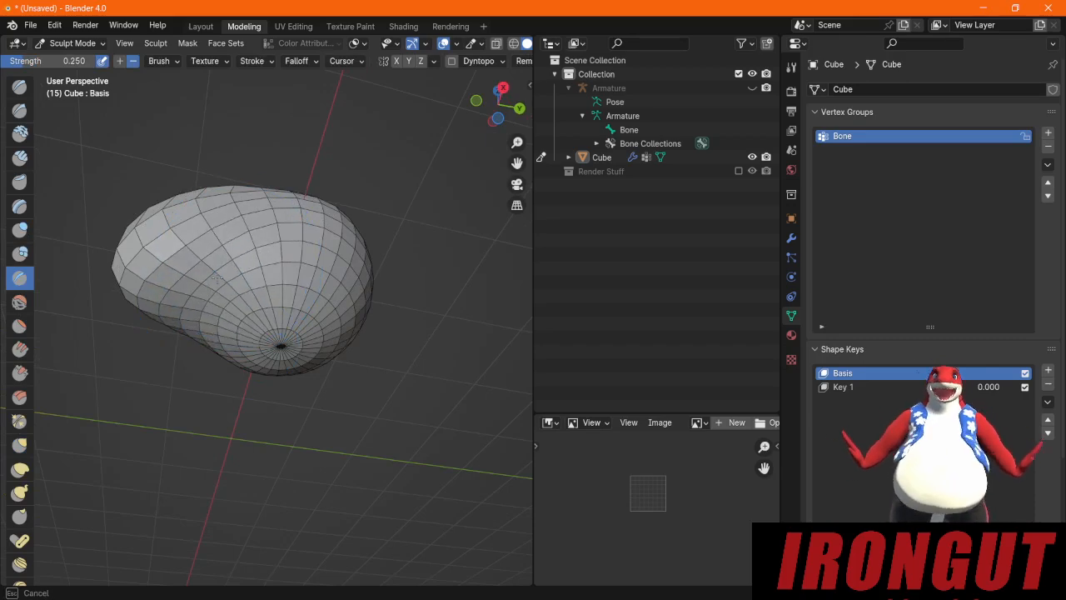
left_click_drag(181, 353, 183, 346)
mouse_move(227, 310)
middle_mouse_down()
mouse_move(229, 371)
mouse_move(232, 361)
middle_mouse_up()
mouse_move(232, 362)
left_mouse_down()
mouse_move(247, 328)
mouse_move(257, 348)
mouse_move(196, 396)
left_mouse_up()
mouse_move(197, 412)
middle_mouse_down()
mouse_move(179, 448)
mouse_move(325, 367)
middle_mouse_up()
left_click_drag(299, 338, 275, 334)
middle_click_drag(297, 333, 213, 429)
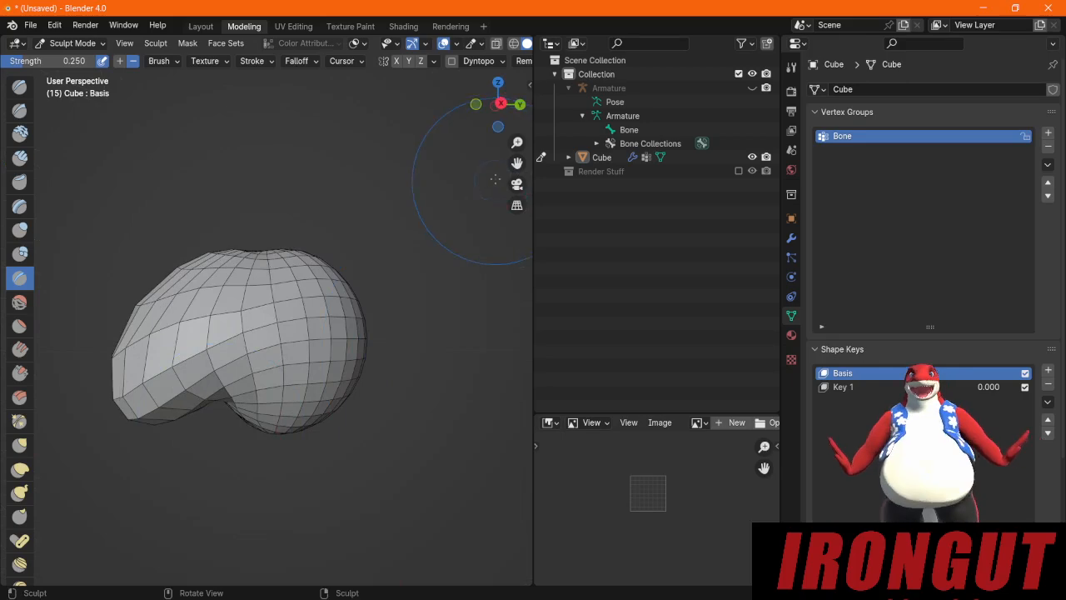
mouse_move(494, 179)
middle_mouse_down()
mouse_move(308, 304)
mouse_move(308, 291)
mouse_move(327, 291)
middle_mouse_up()
scroll(279, 404, "up", 1)
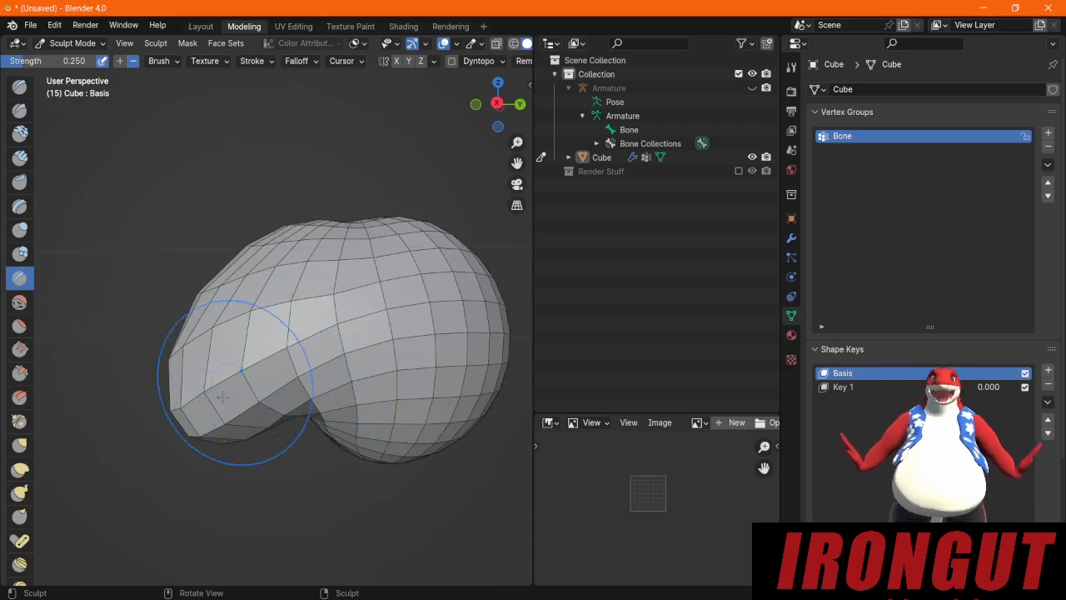
mouse_move(221, 397)
middle_mouse_down()
mouse_move(326, 395)
mouse_move(208, 400)
mouse_move(68, 425)
middle_mouse_up()
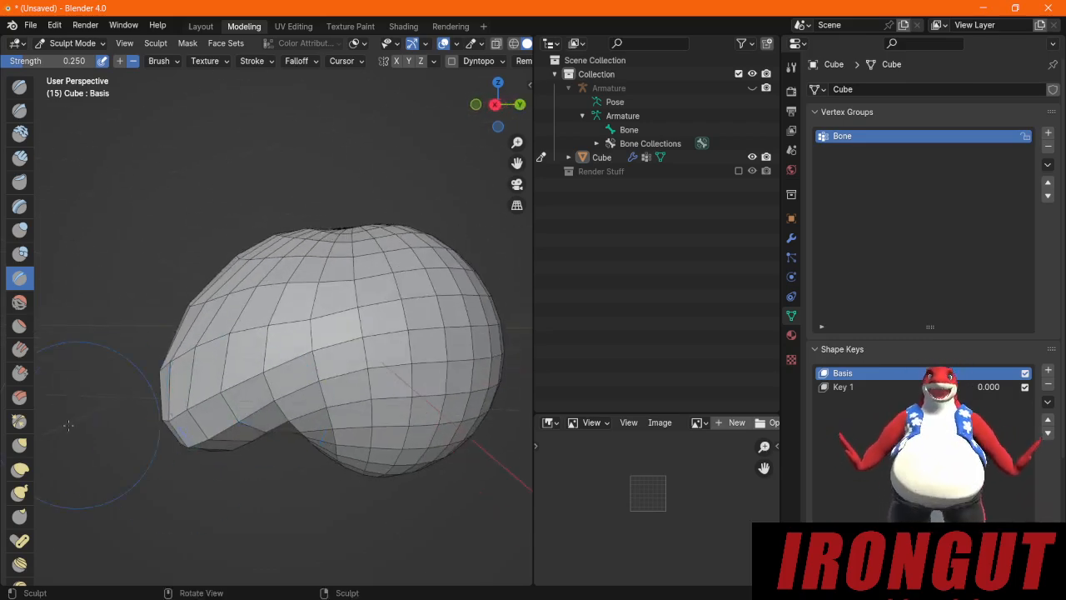
Step: Smooth the bulge's tip and upper slope with the Smooth brush at 0.700 strength, lowering it to 0.292 for the final pass
left_click(19, 302)
scroll(140, 426, "down", 3)
left_click_drag(220, 370, 212, 378)
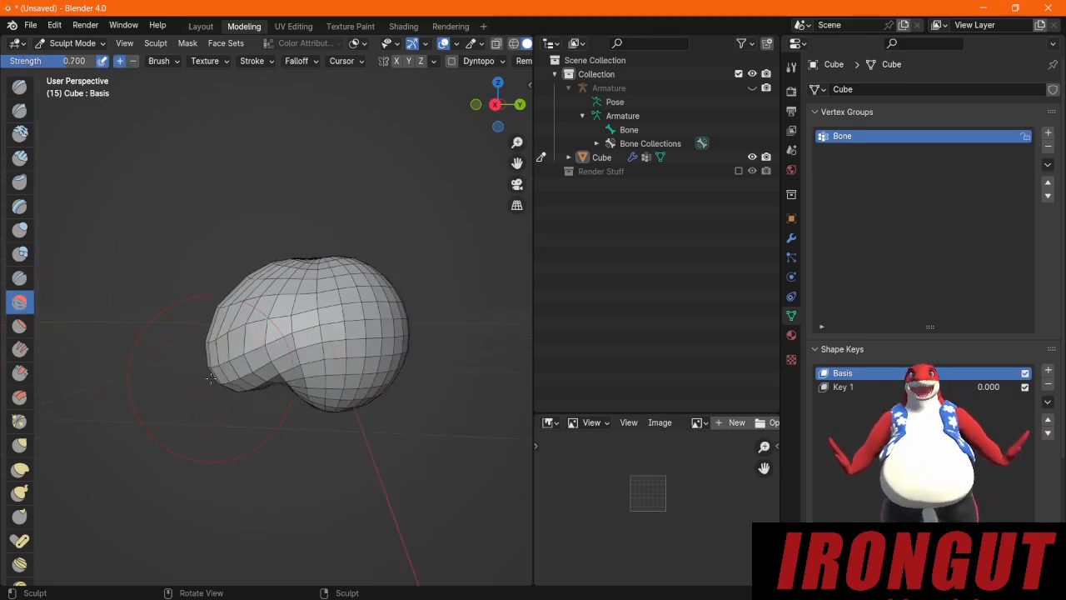
left_click_drag(241, 287, 253, 281)
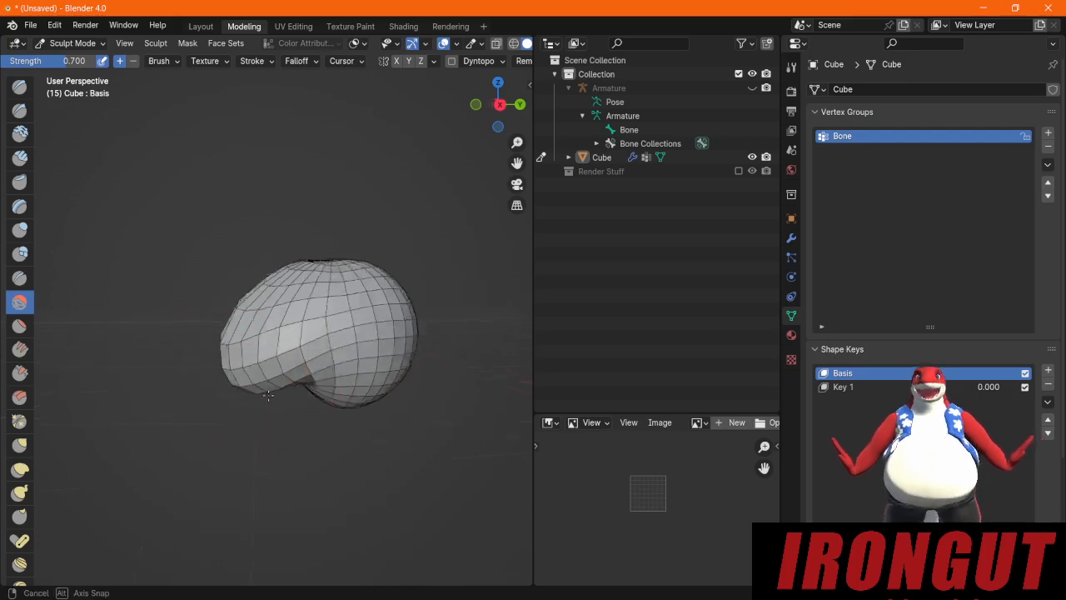
middle_click_drag(220, 390, 283, 275)
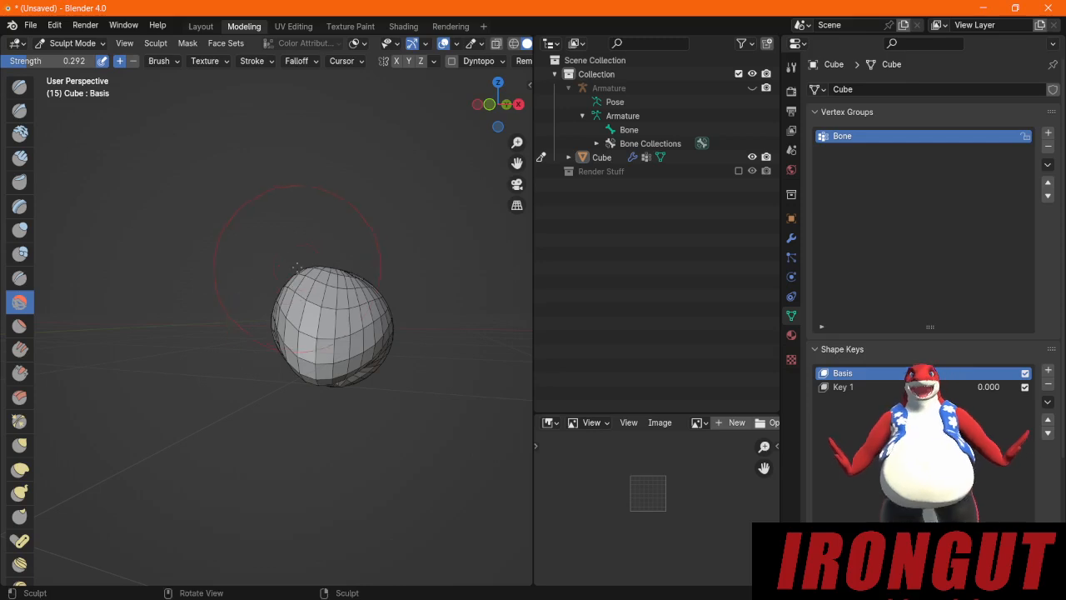
mouse_move(307, 279)
left_mouse_down()
mouse_move(323, 293)
mouse_move(309, 286)
mouse_move(316, 296)
mouse_move(286, 304)
mouse_move(308, 317)
left_mouse_up()
mouse_move(416, 316)
middle_mouse_down()
mouse_move(338, 319)
mouse_move(333, 307)
mouse_move(337, 315)
middle_mouse_up()
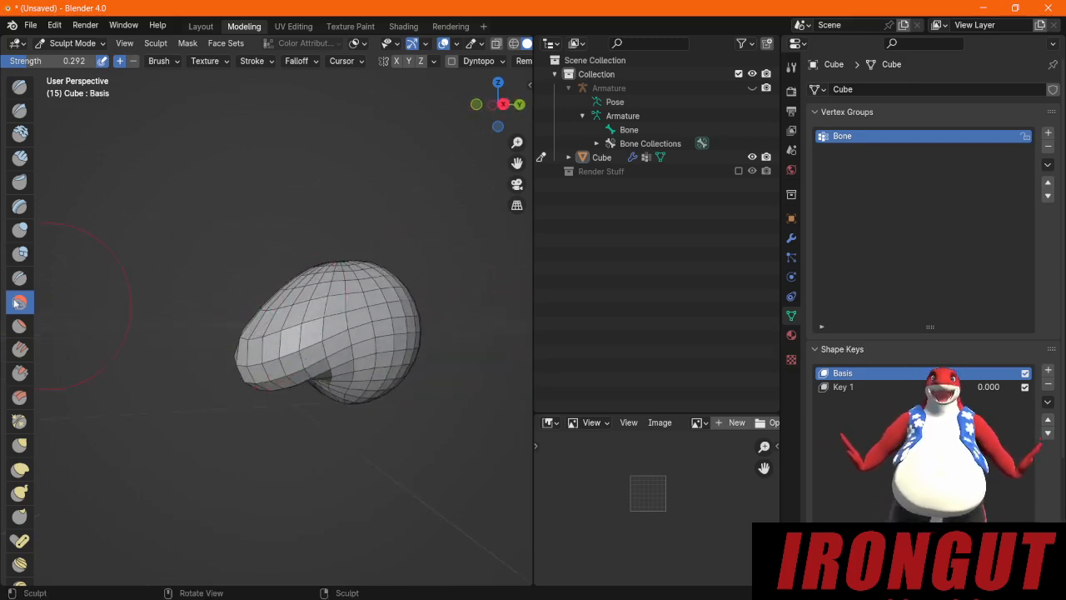
Step: Swell the bulge's upper slope and front with the Inflate brush at 0.500 strength
left_click(19, 230)
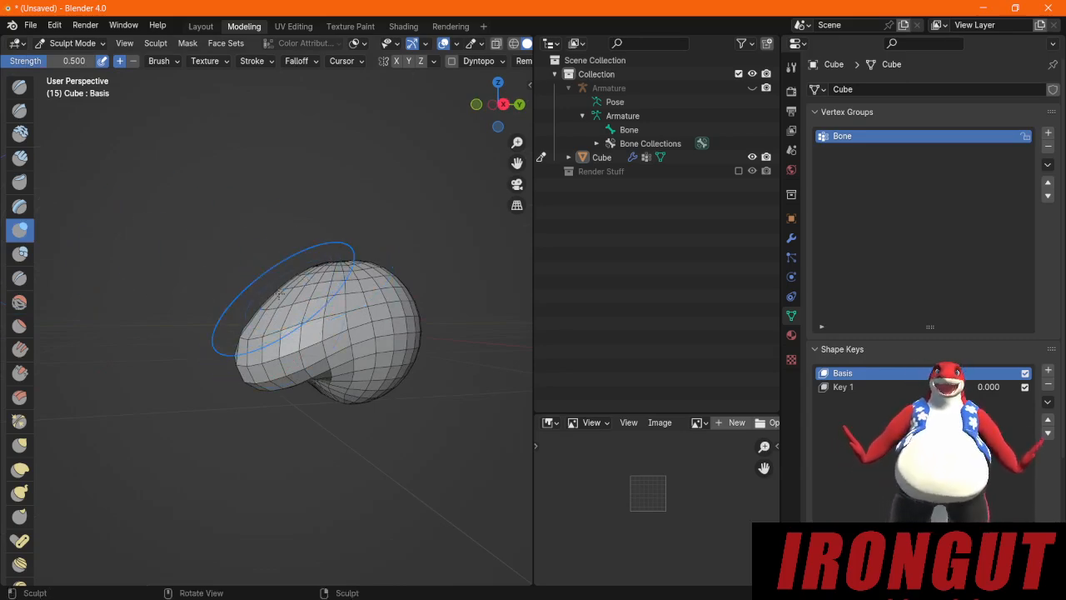
mouse_move(275, 288)
left_mouse_down()
mouse_move(279, 305)
mouse_move(320, 285)
left_mouse_up()
middle_click_drag(309, 283, 307, 293)
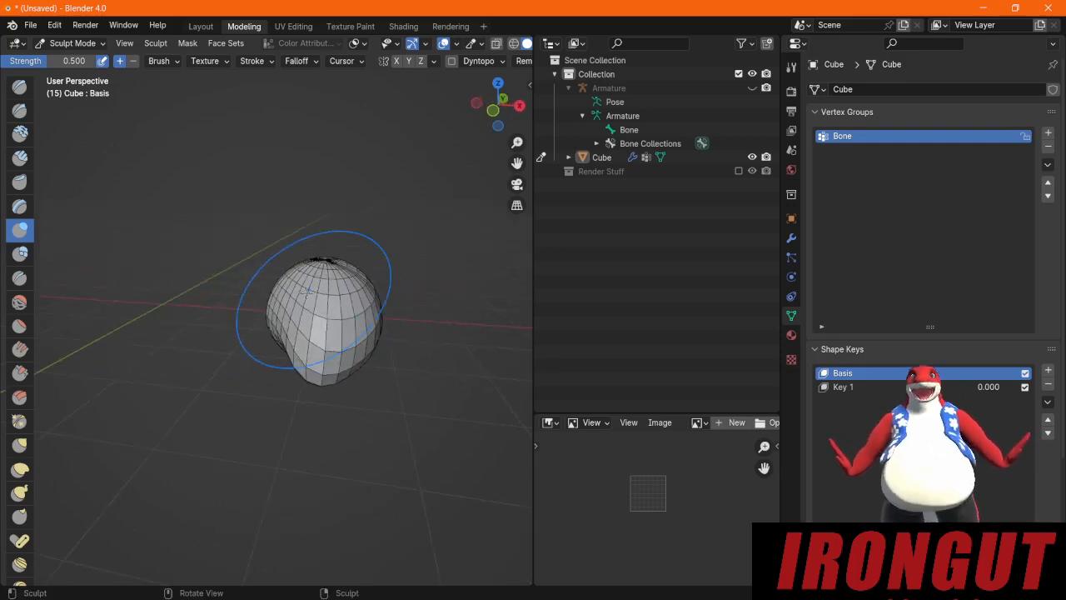
mouse_move(302, 300)
left_mouse_down()
mouse_move(283, 308)
mouse_move(318, 322)
left_mouse_up()
middle_click_drag(364, 335, 275, 299)
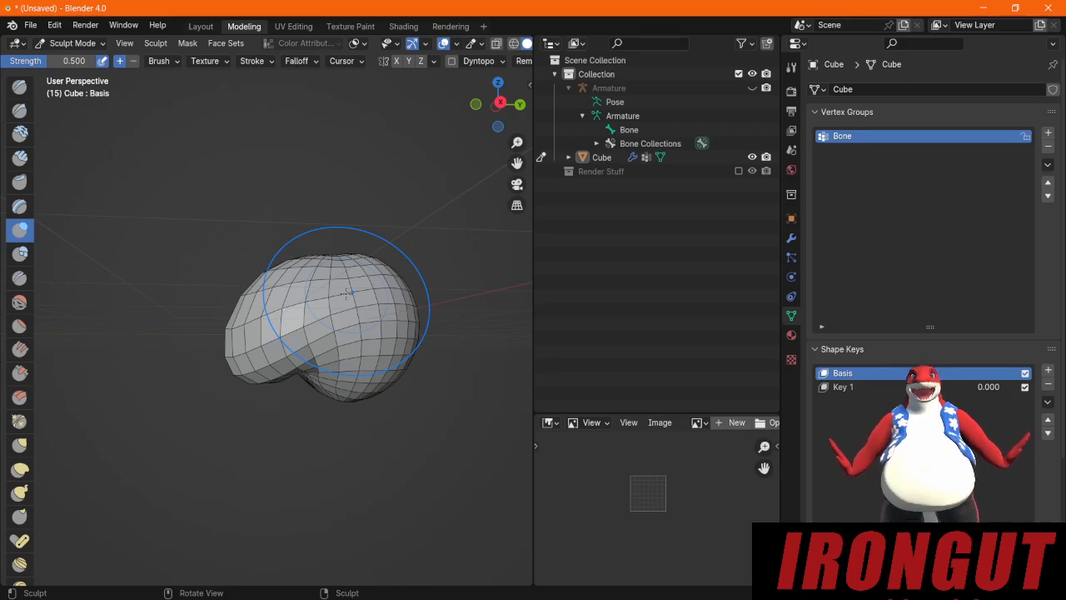
Step: Fill in the fold beneath the bulge with the Fill brush at 0.700 strength, working from below
left_click(501, 102)
scroll(266, 266, "up", 3)
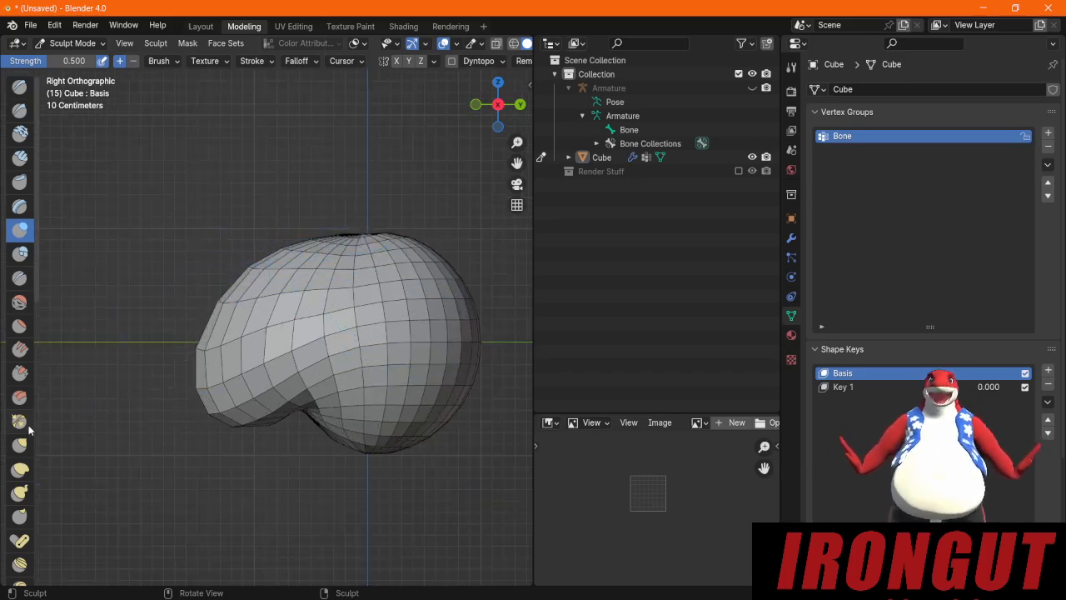
left_click(21, 349)
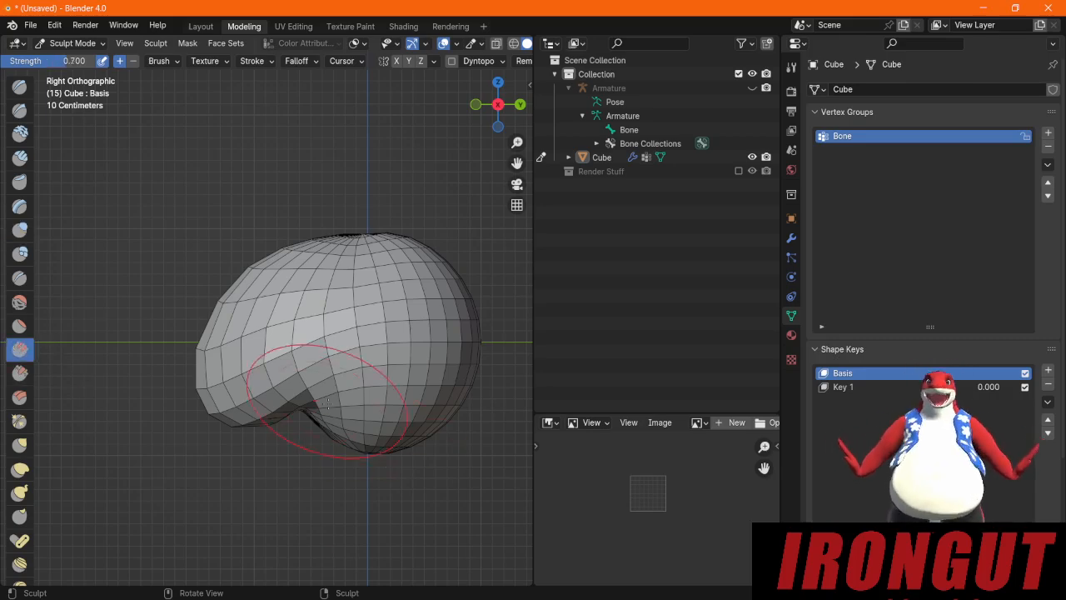
middle_click_drag(327, 404, 344, 214)
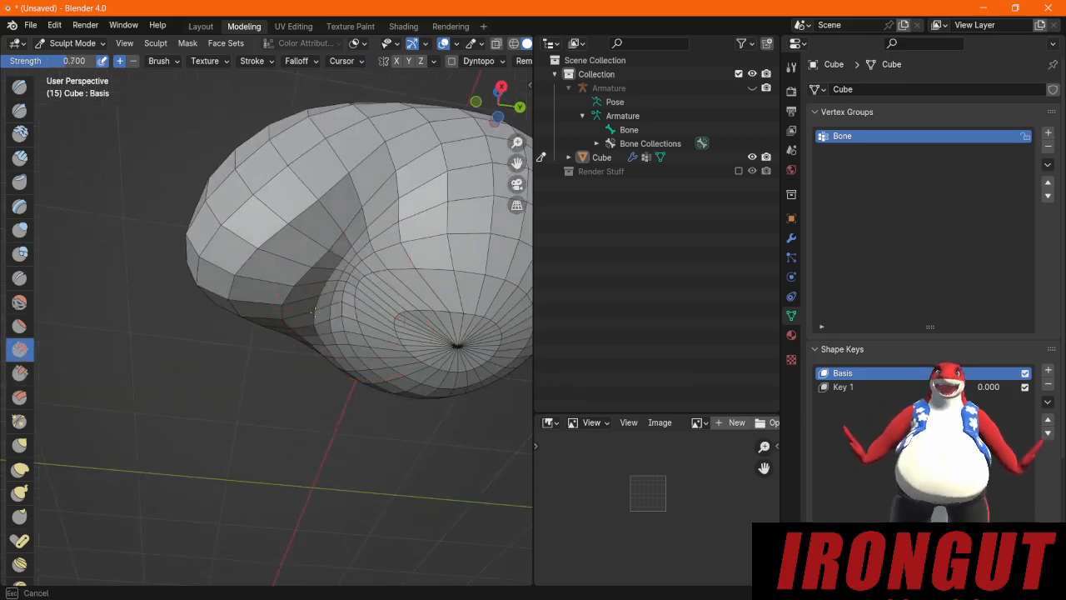
mouse_move(314, 313)
left_mouse_down()
mouse_move(350, 259)
mouse_move(370, 241)
mouse_move(341, 275)
mouse_move(416, 220)
left_mouse_up()
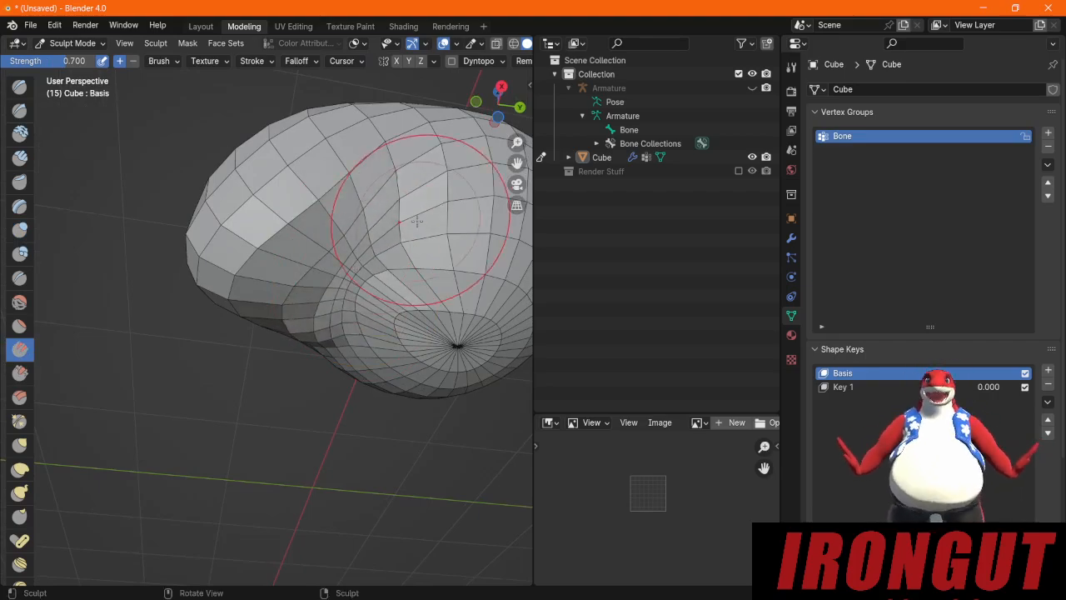
mouse_move(416, 221)
middle_mouse_down()
mouse_move(377, 287)
mouse_move(366, 212)
middle_mouse_up()
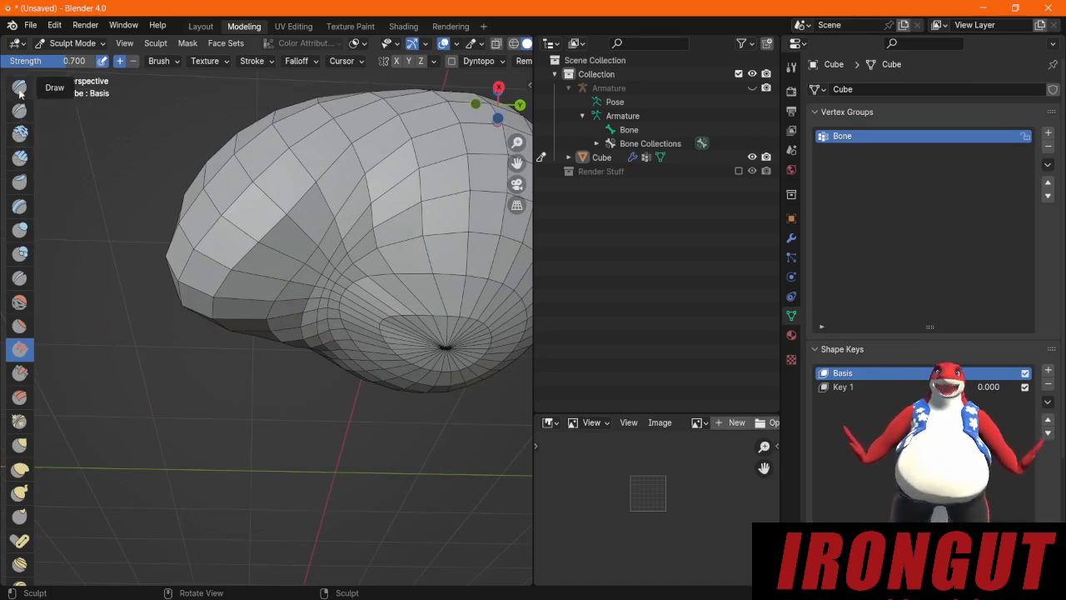
scroll(19, 325, "down", 5)
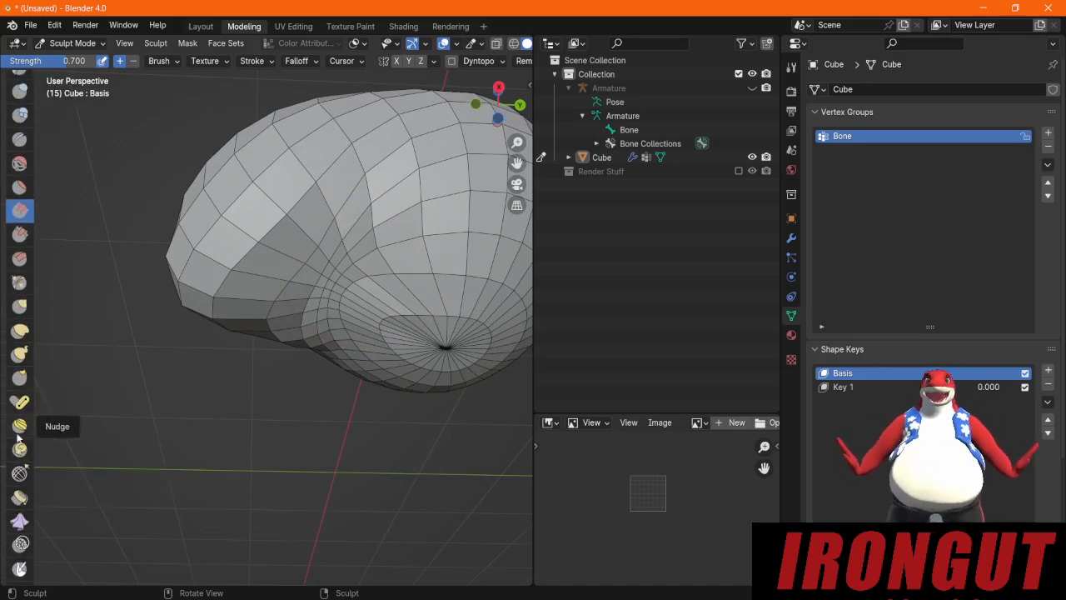
left_click(20, 425)
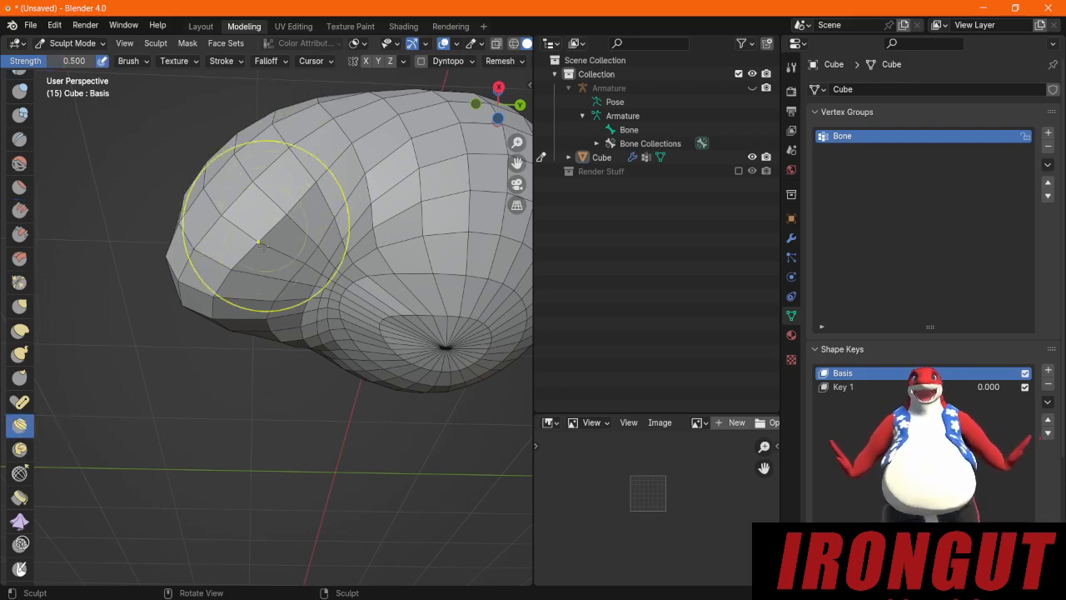
left_click(19, 308)
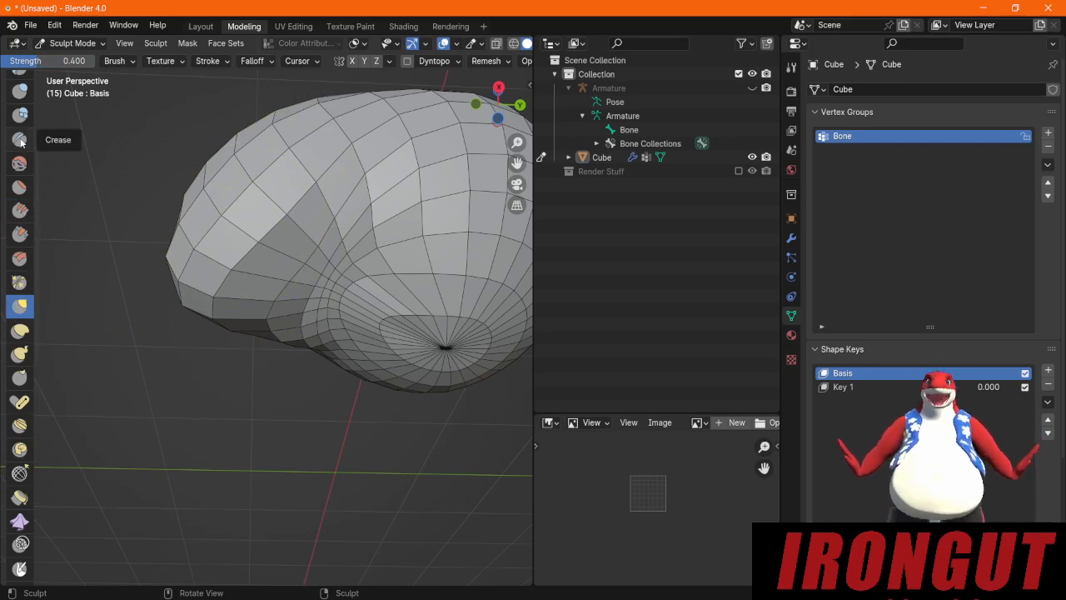
middle_click_drag(366, 235, 393, 314)
left_click(479, 108)
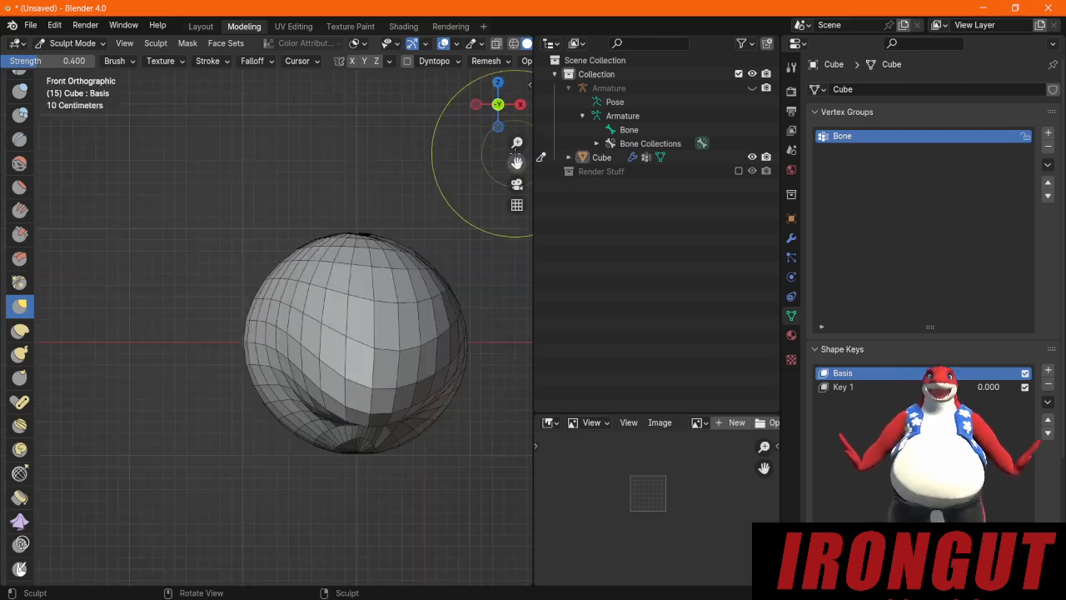
middle_click_drag(482, 309, 378, 316, "shift")
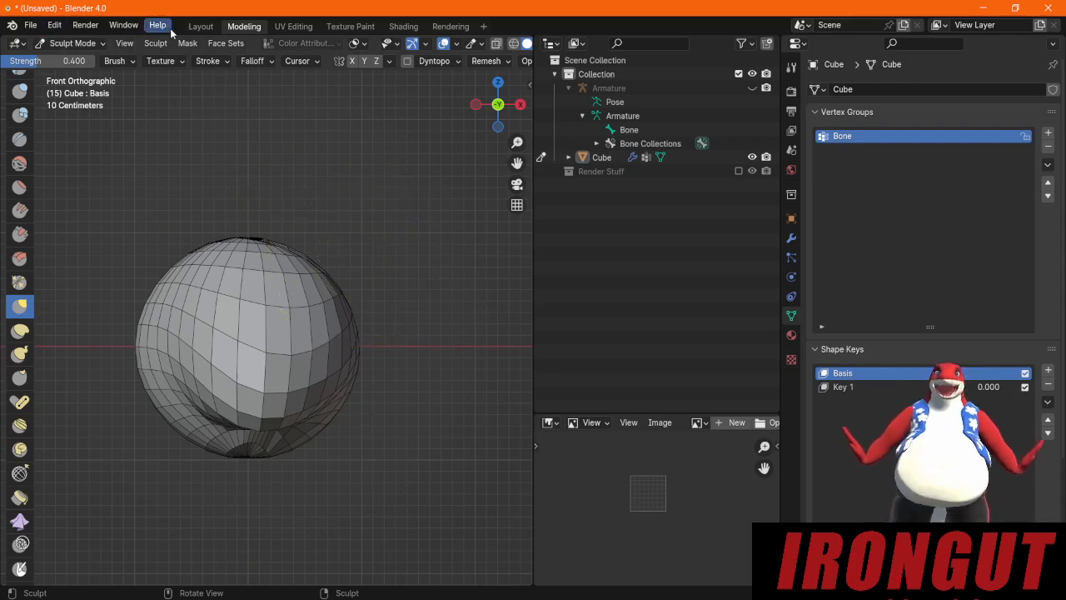
Step: Switch to Edit Mode, select all of the sculpted mesh and delete it
left_click(70, 42)
left_click(76, 74)
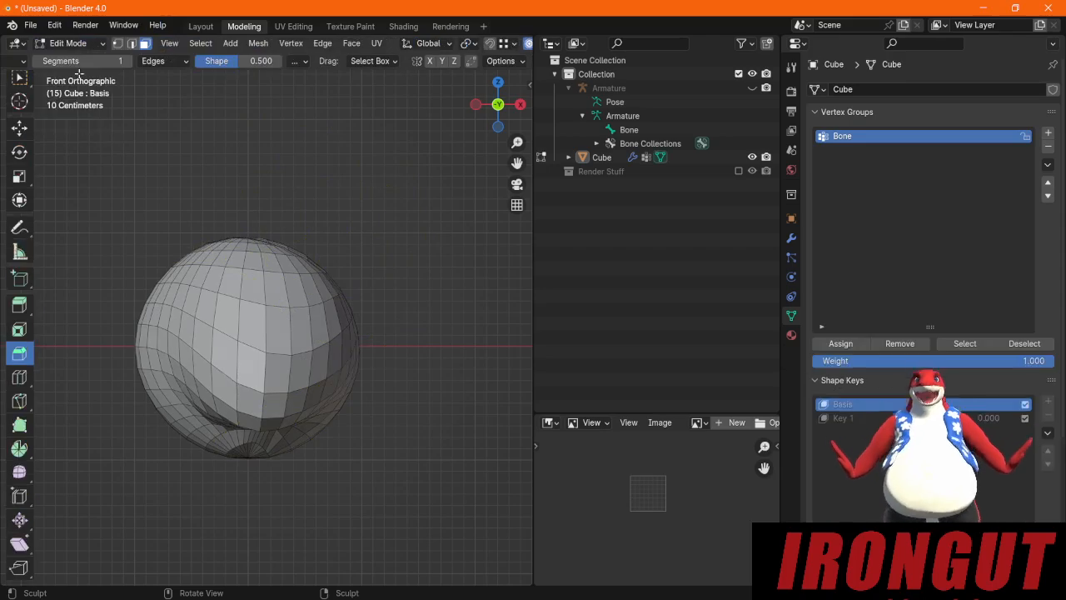
key("a")
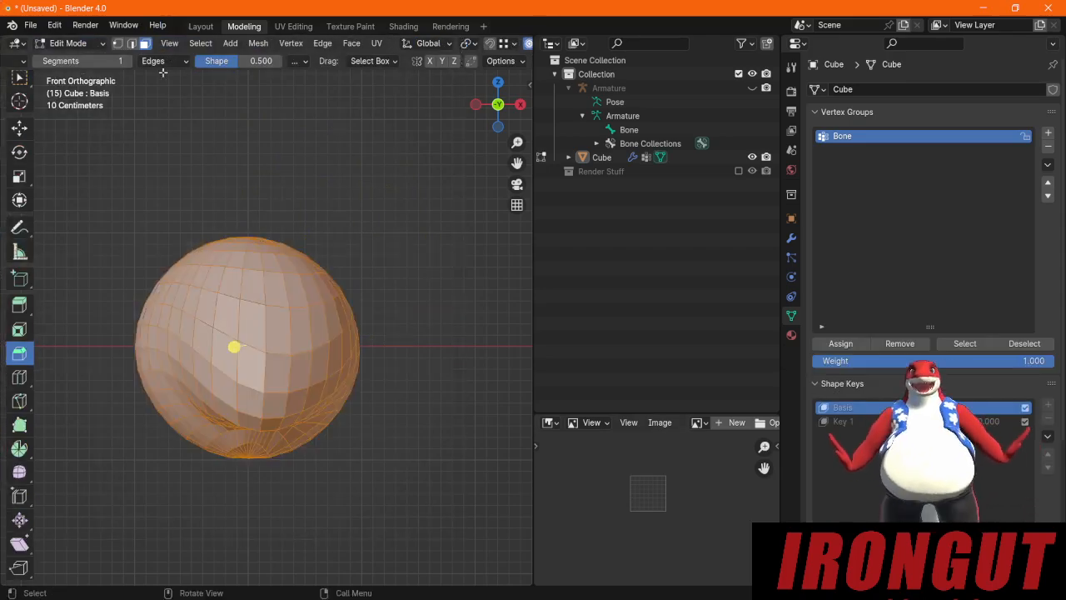
left_click(209, 45)
left_click(212, 62)
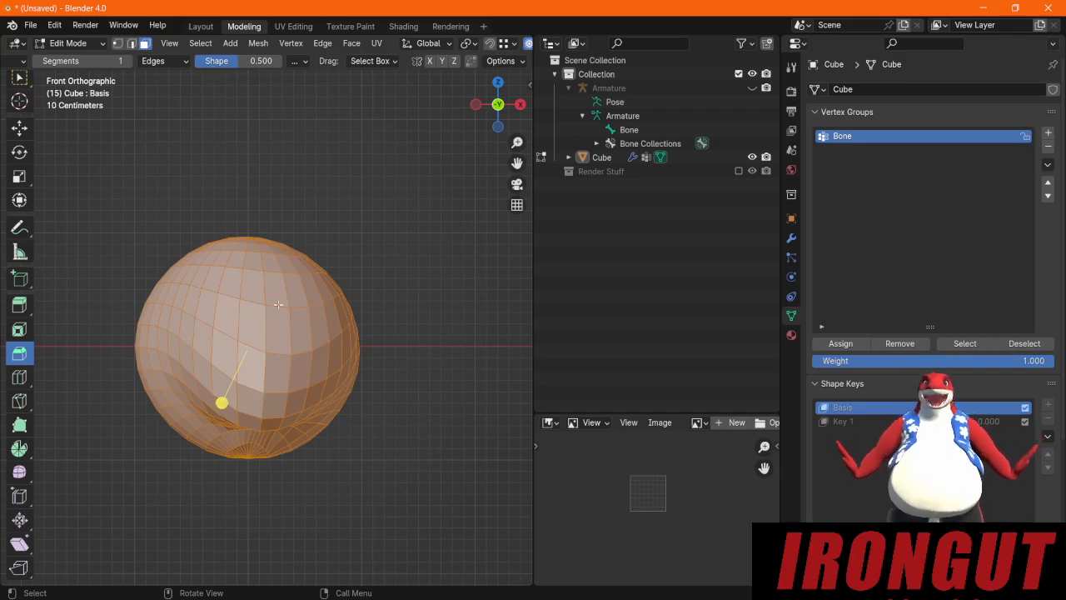
key("x")
left_click(279, 309)
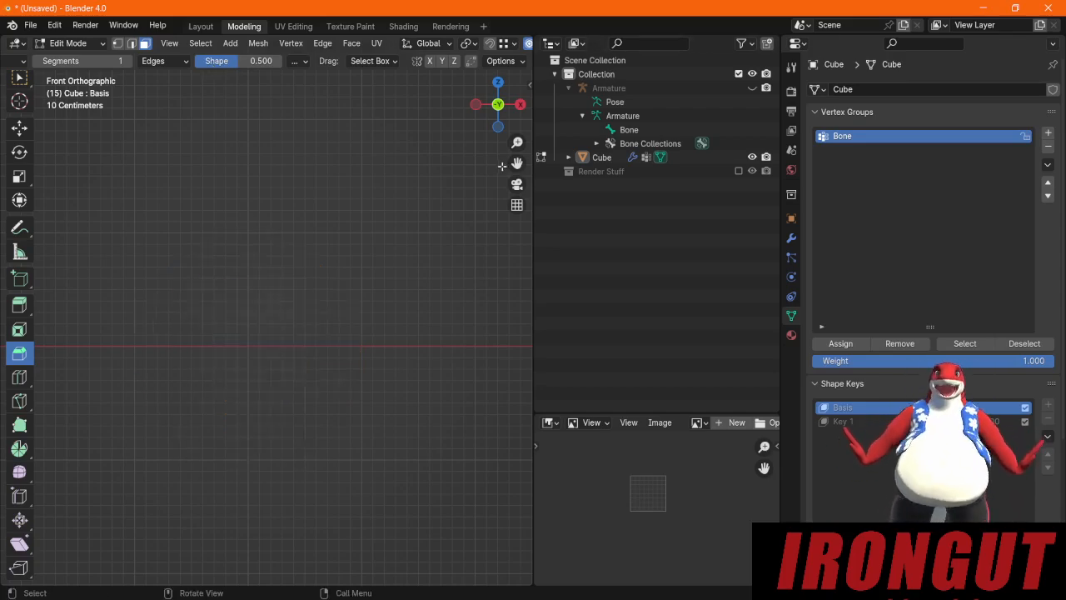
Step: Add a UV sphere at the origin with 36 segments, 16 rings and a 1 m radius
left_click_drag(516, 164, 796, 166)
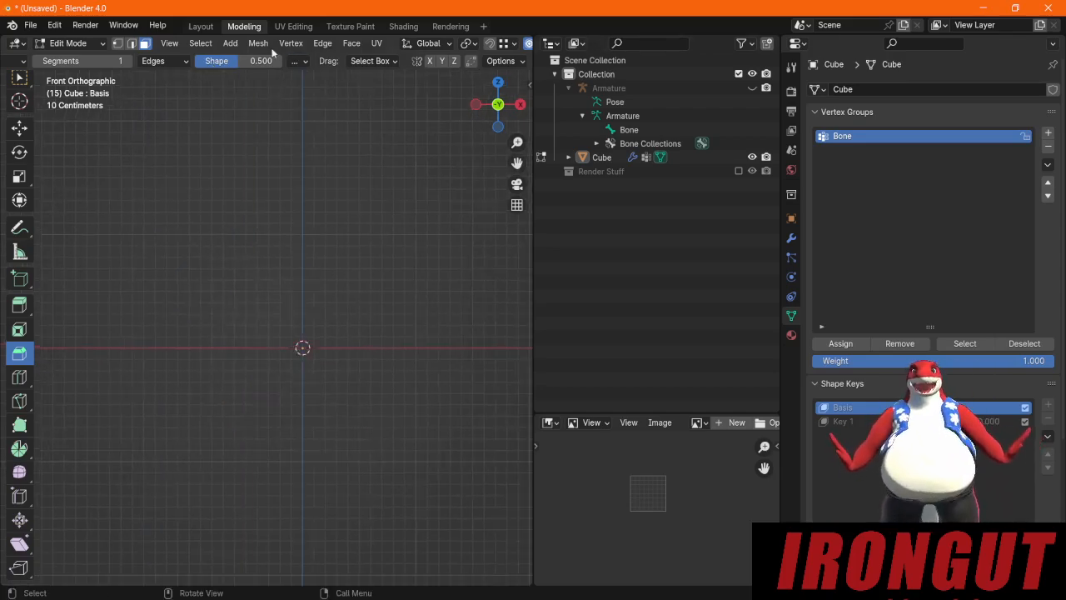
left_click(230, 44)
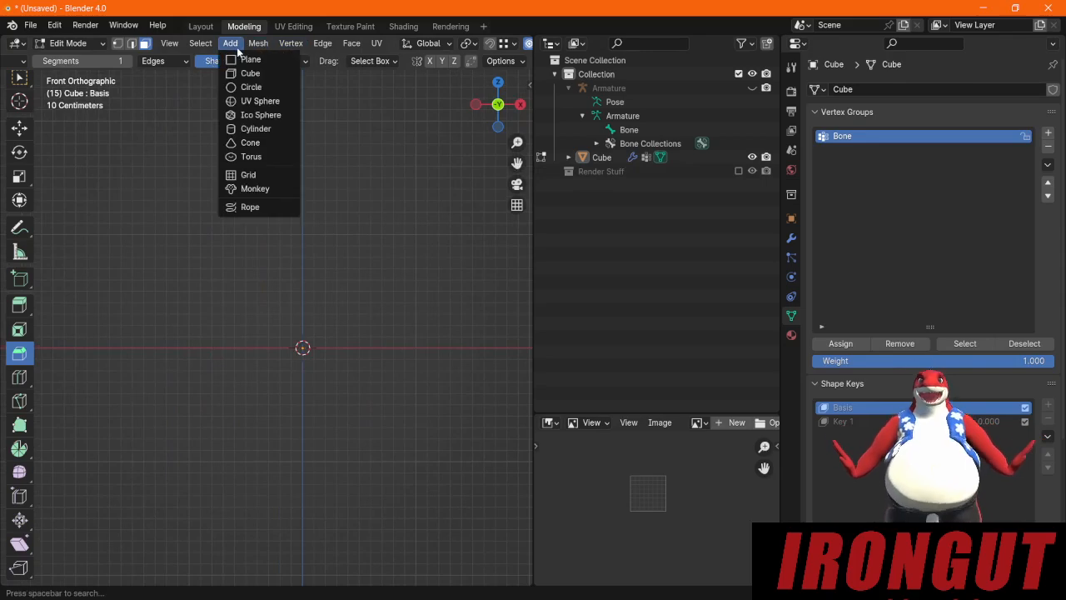
left_click(272, 102)
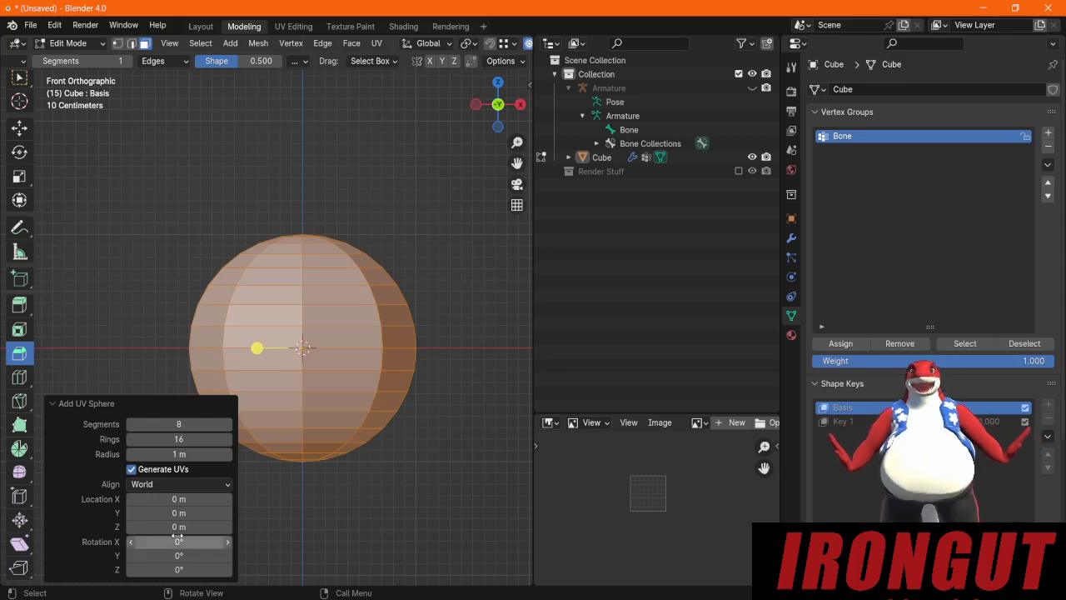
left_click_drag(170, 424, 417, 424)
left_click(176, 426)
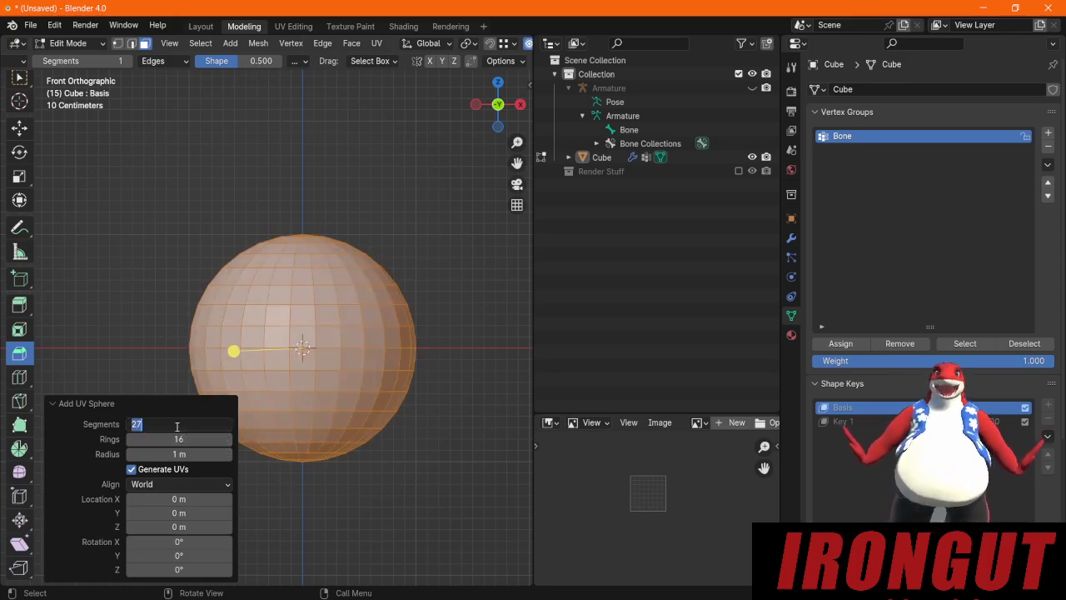
type("36")
key("Return")
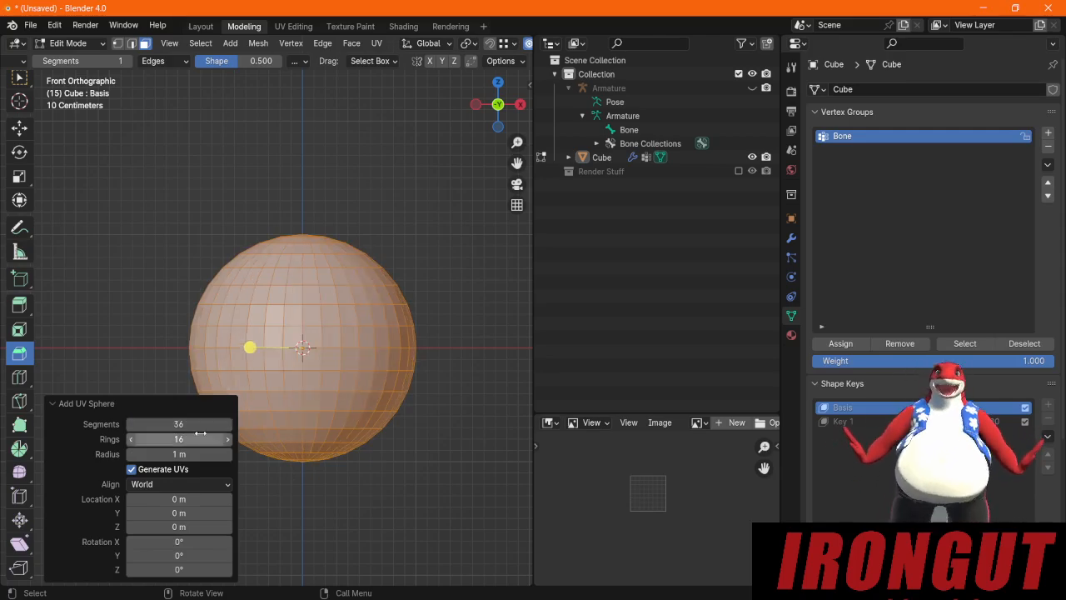
left_click(51, 405)
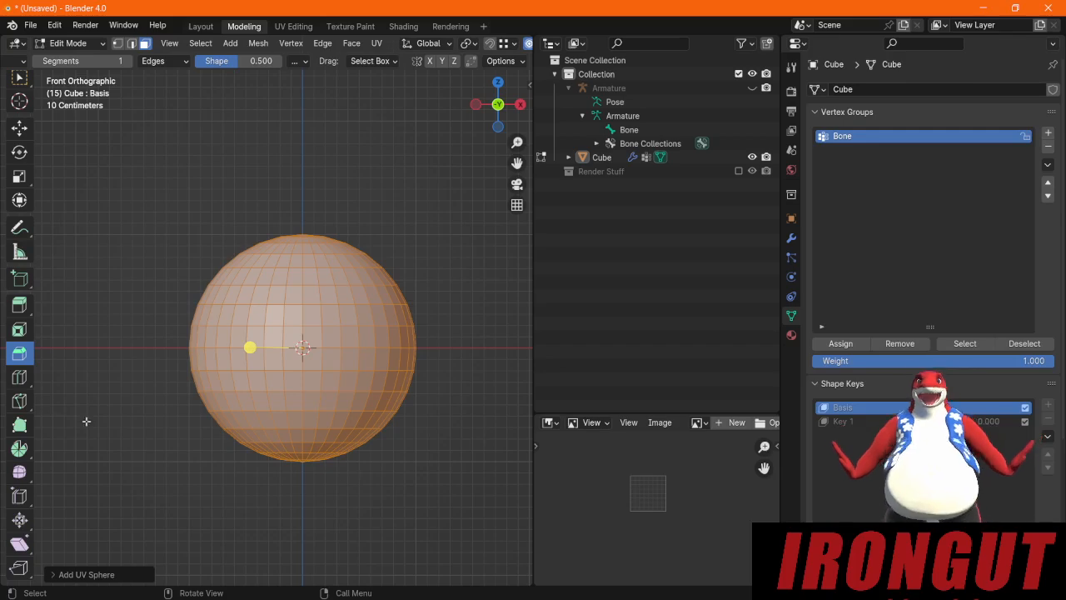
Step: Deselect the new sphere with X-axis mirroring turned on, and activate the Extrude Region tool
middle_click_drag(466, 298, 425, 313)
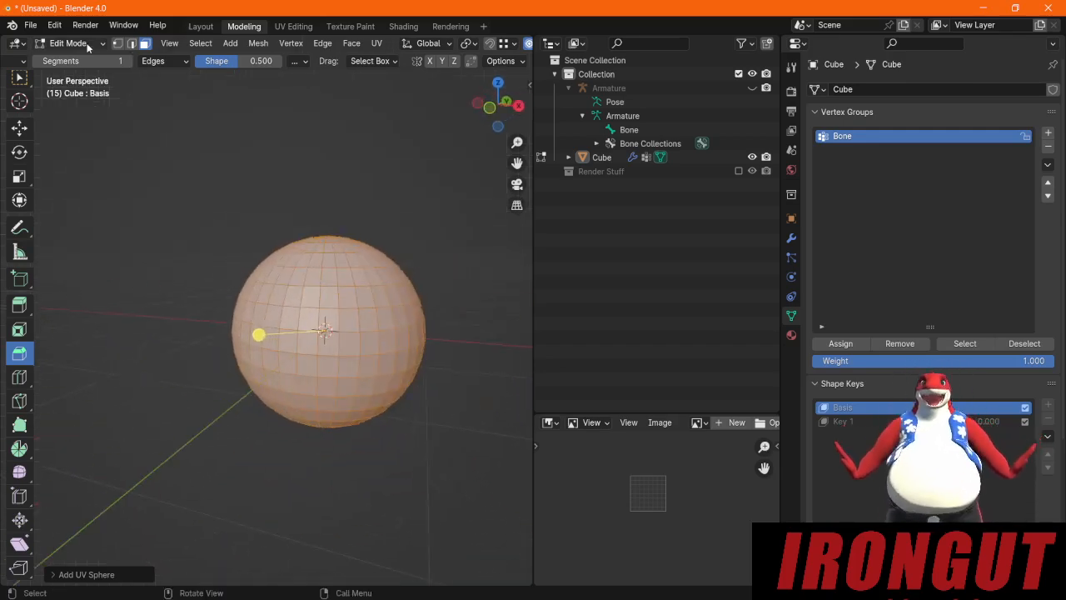
left_click(392, 165)
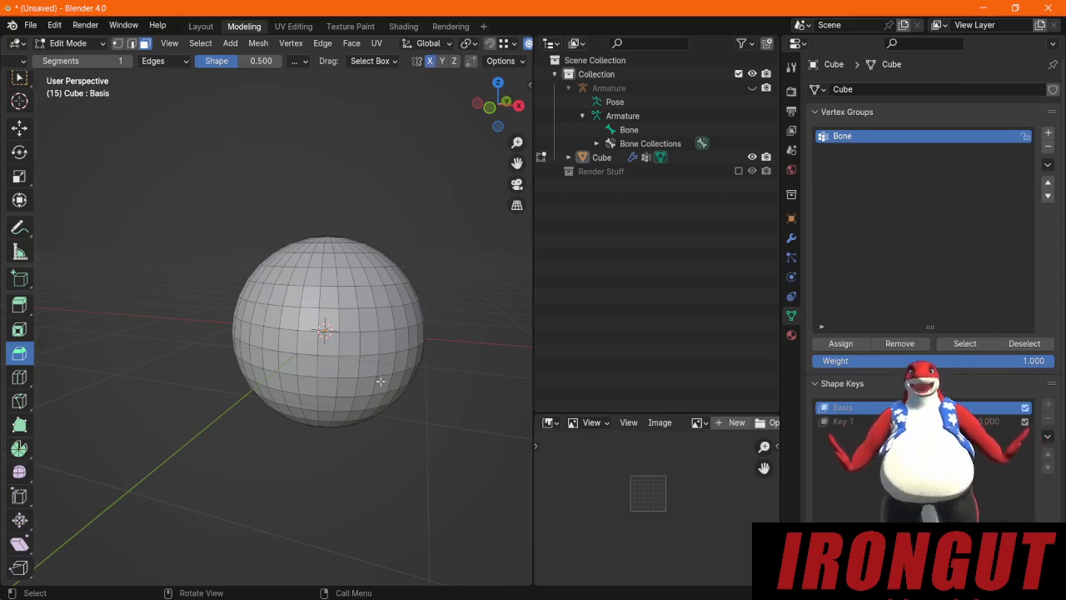
left_click(19, 305)
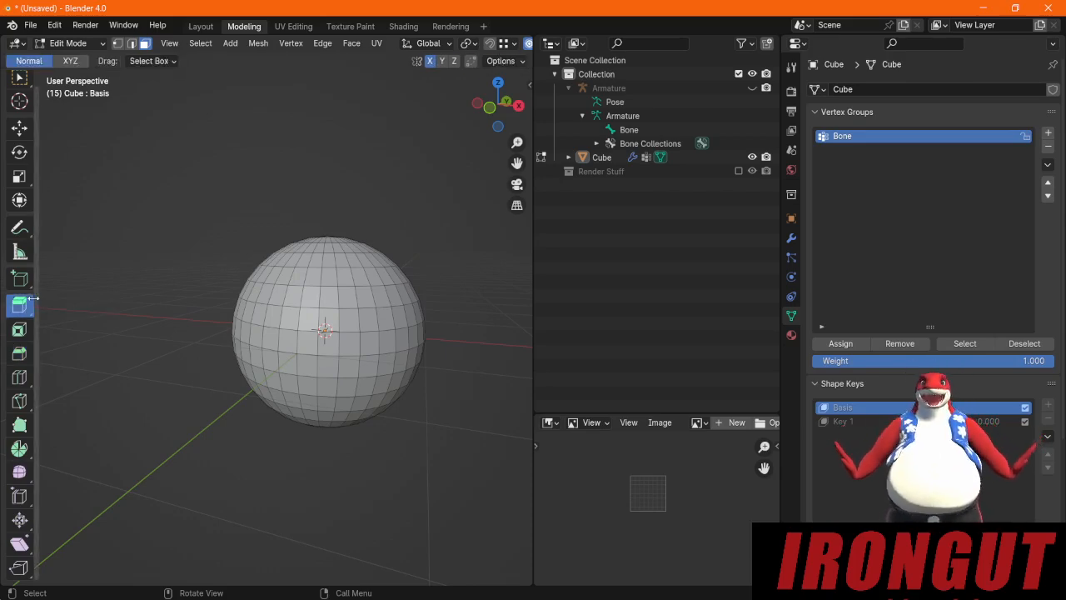
Step: From the left orthographic view, box-select the whole sphere with X-ray enabled and proportional editing turned off
middle_click_drag(437, 320, 409, 349)
left_click(497, 107)
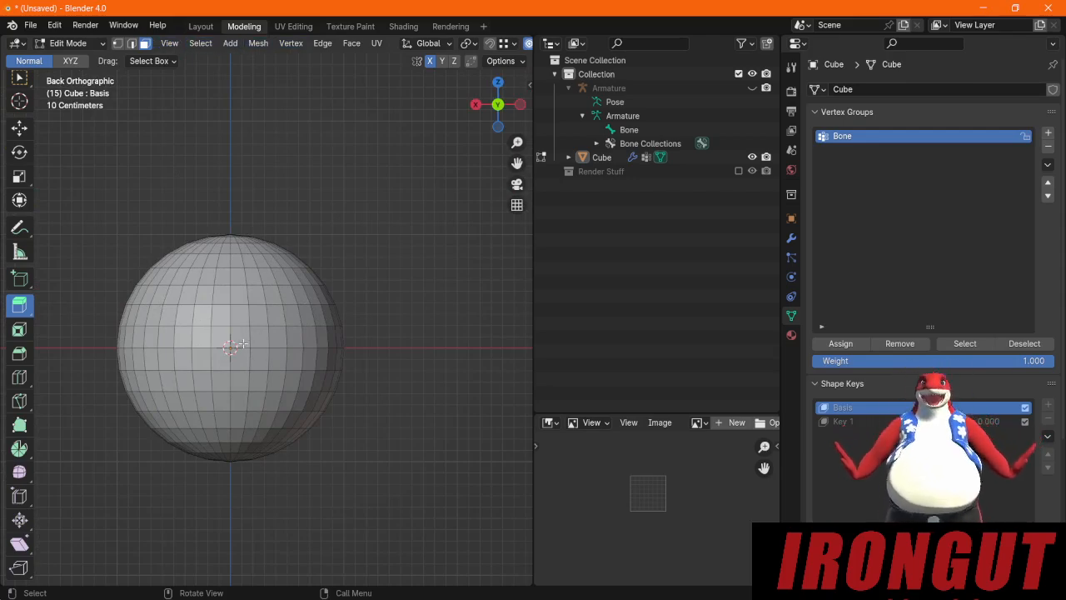
left_click(520, 105)
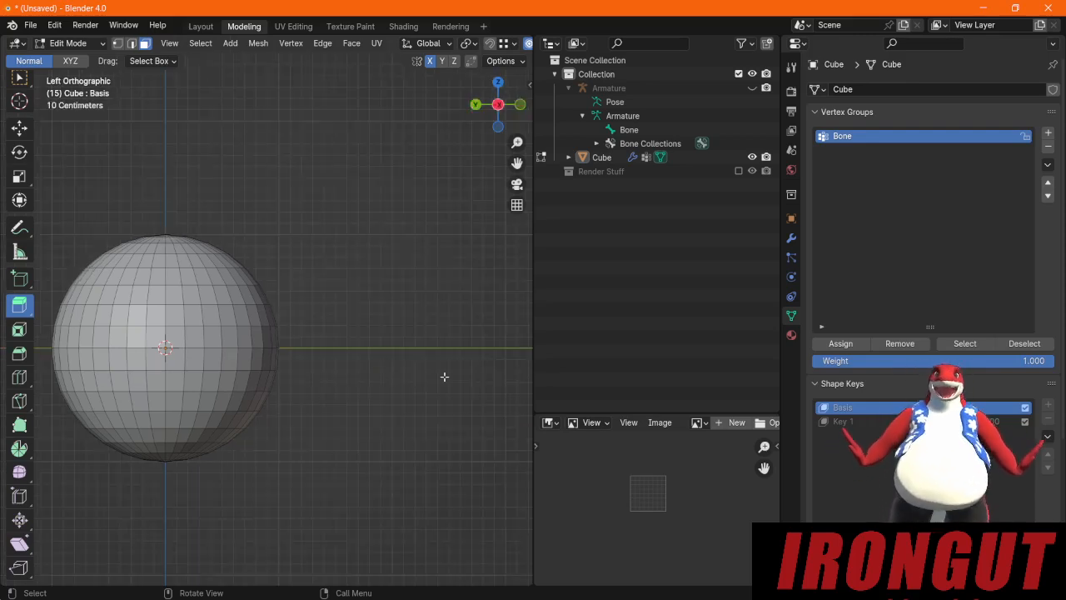
left_click_drag(517, 163, 576, 163)
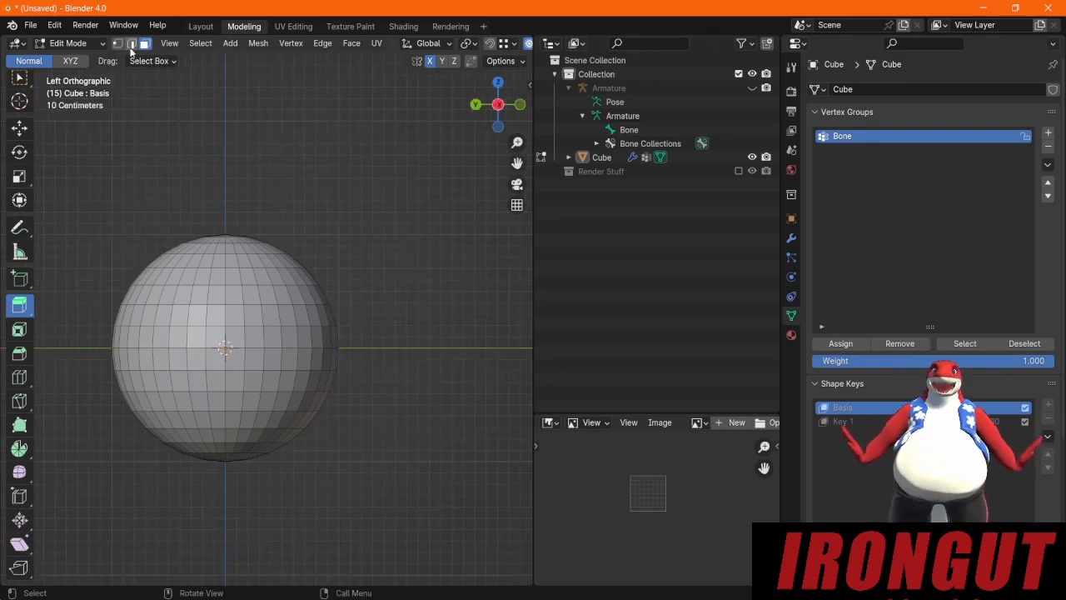
scroll(441, 43, "down", 5)
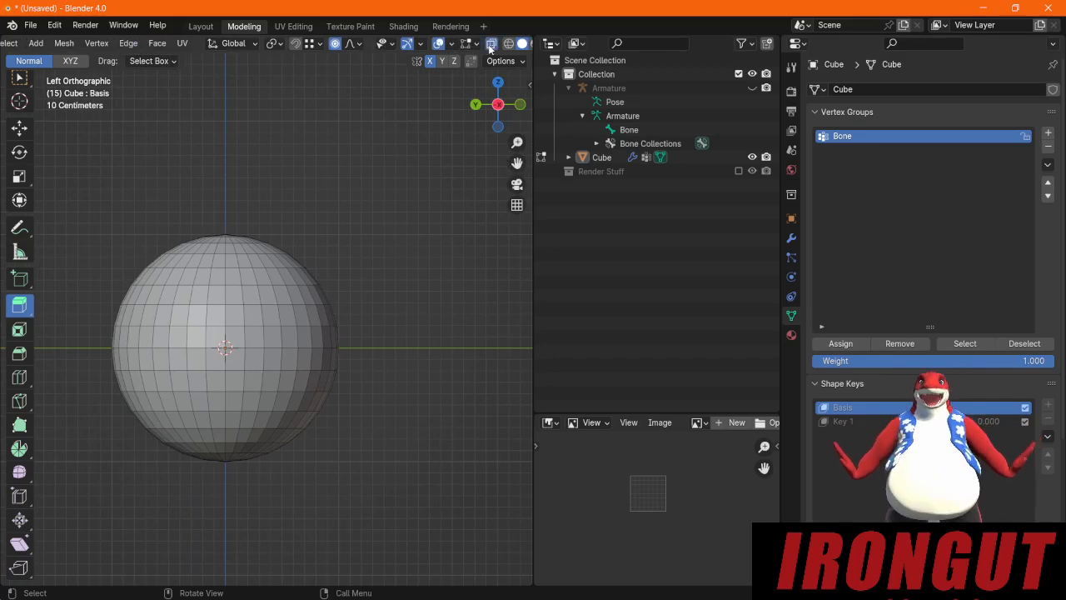
left_click(490, 43)
left_click(335, 44)
left_click_drag(402, 500, 41, 156)
middle_click_drag(253, 146, 280, 274)
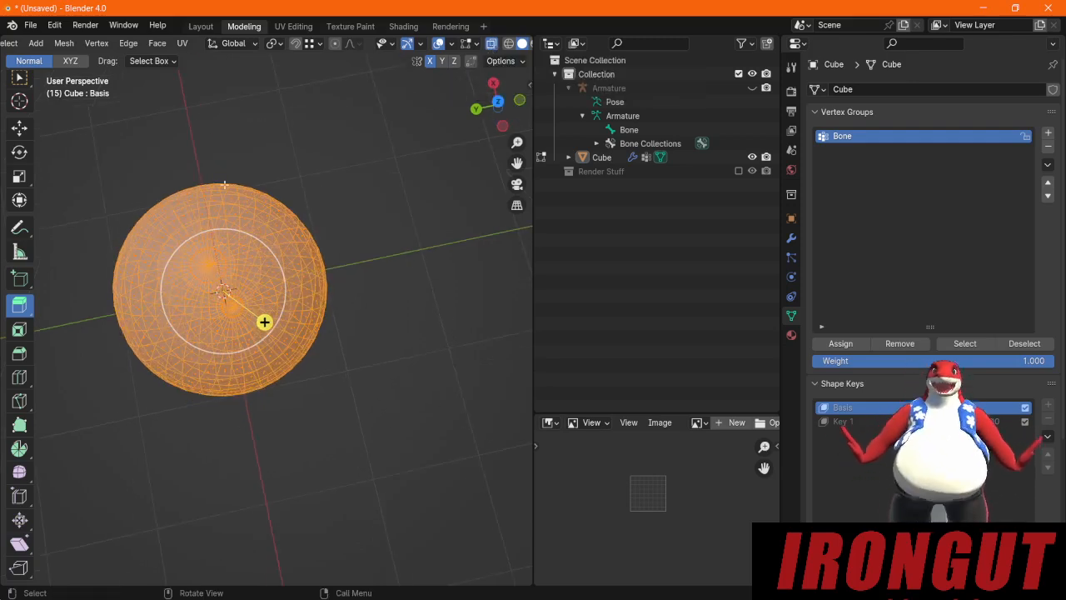
Step: Turn off X-ray and box-select the sphere from the current view to pick only its visible faces
left_click(491, 43)
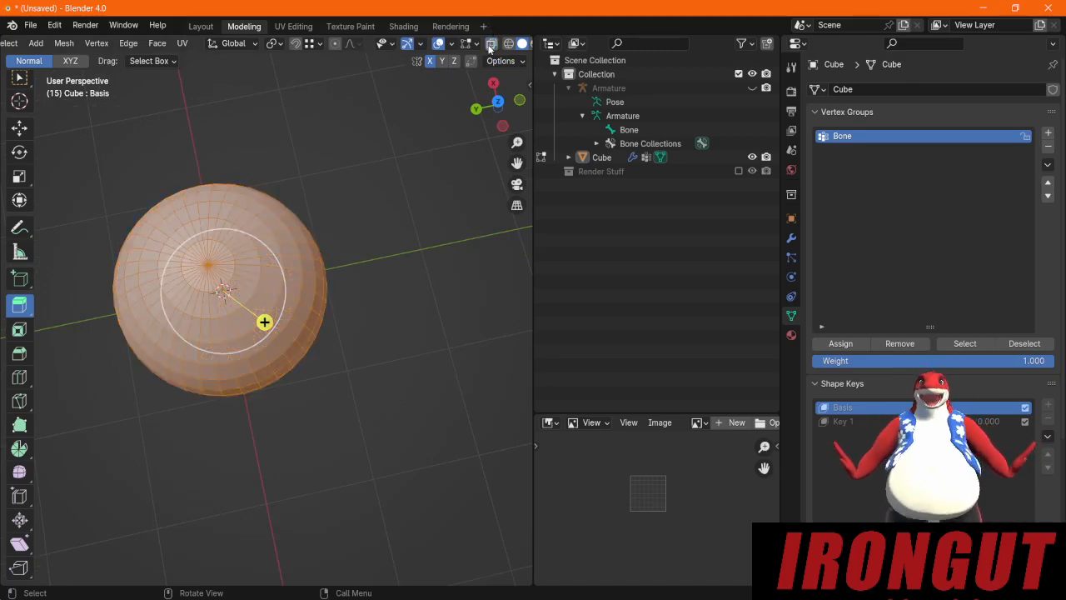
left_click(431, 363)
left_click_drag(403, 455, 96, 159)
middle_click_drag(283, 423, 377, 255)
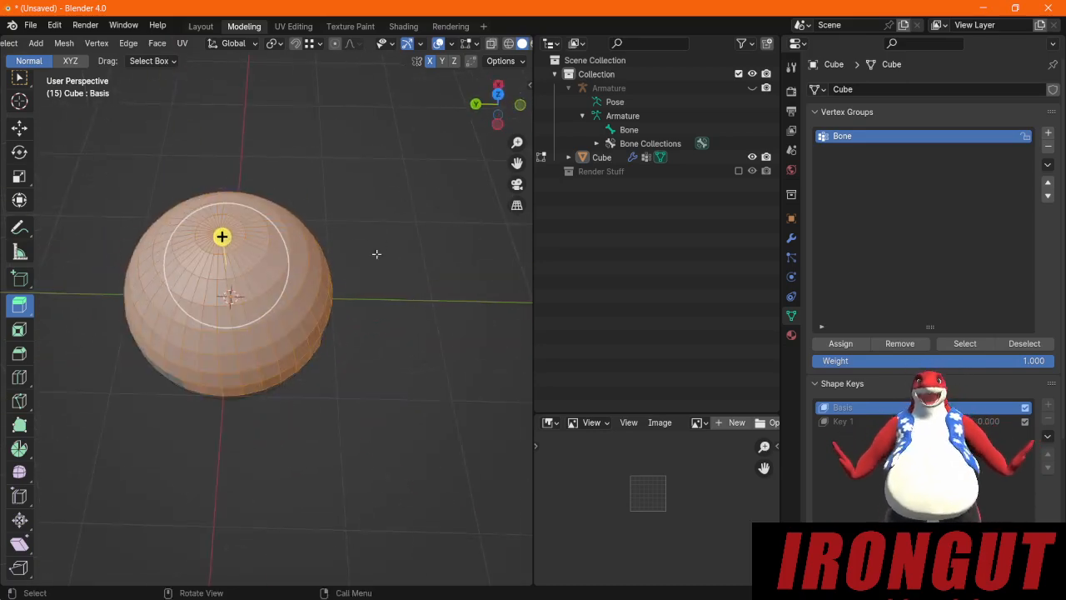
Step: Box-select the whole sphere with X-ray enabled and set its local median X to 2.4 m
left_click(491, 46)
left_click_drag(425, 452, 60, 82)
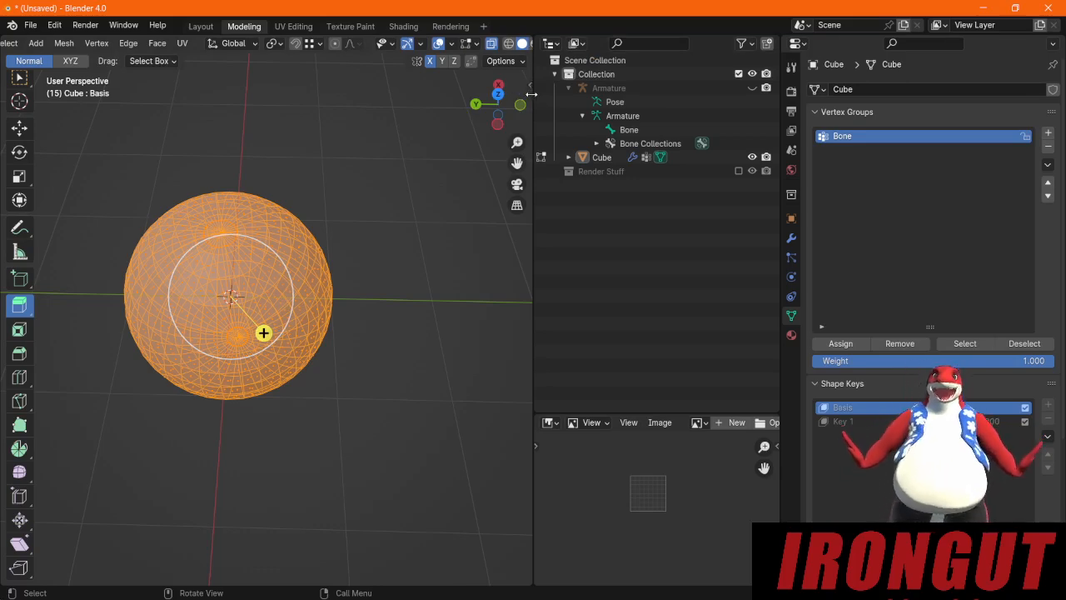
left_click_drag(507, 88, 336, 87)
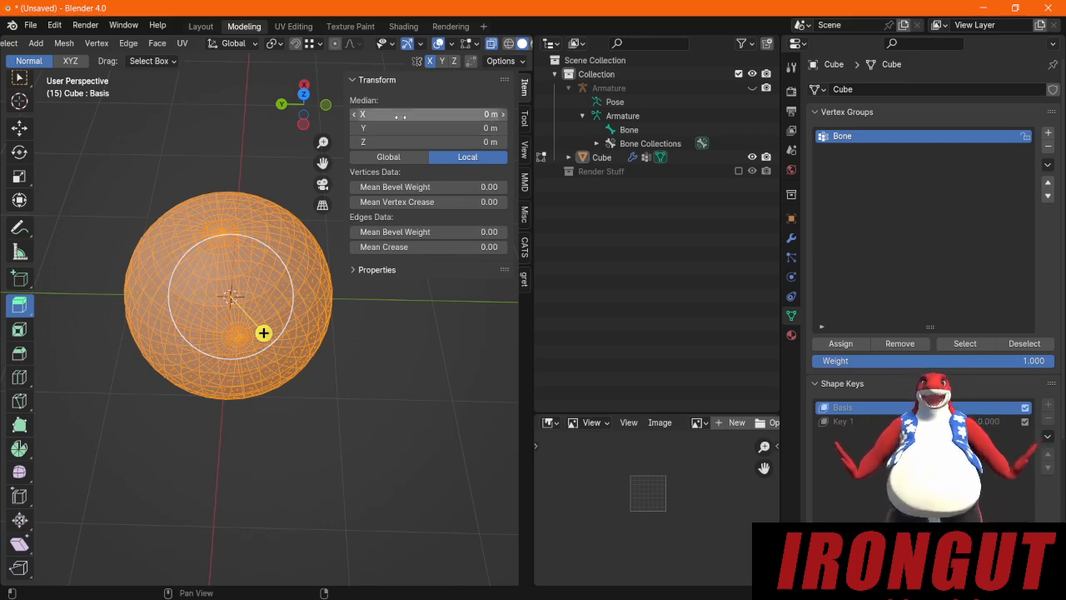
left_click(465, 120)
type("4.3")
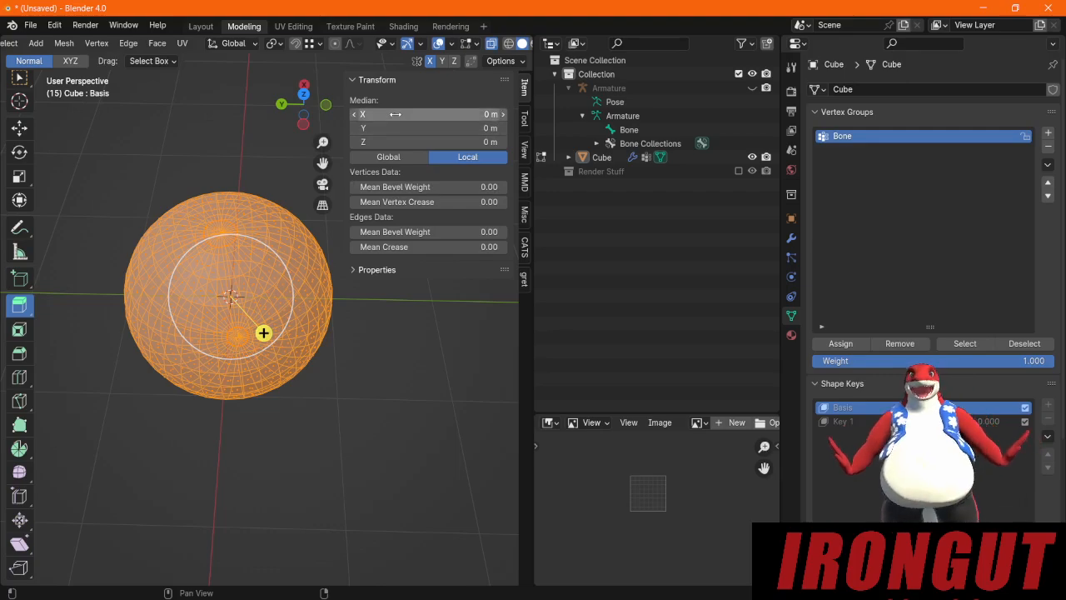
key("Return")
mouse_move(500, 115)
left_mouse_down()
mouse_move(431, 115)
mouse_move(492, 115)
left_mouse_up()
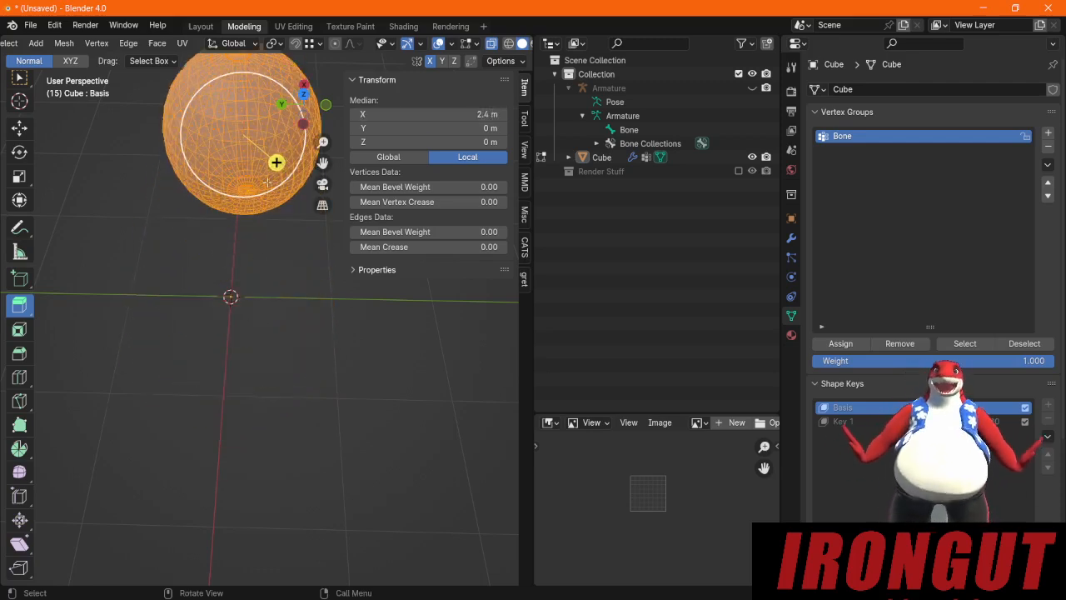
scroll(252, 304, "down", 3)
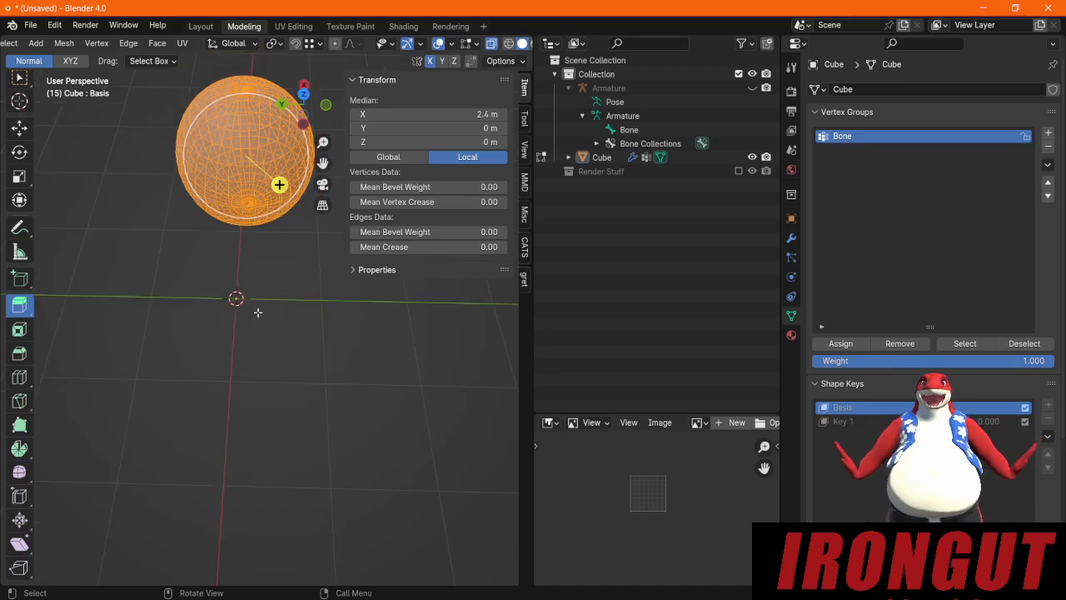
middle_click_drag(306, 331, 316, 312)
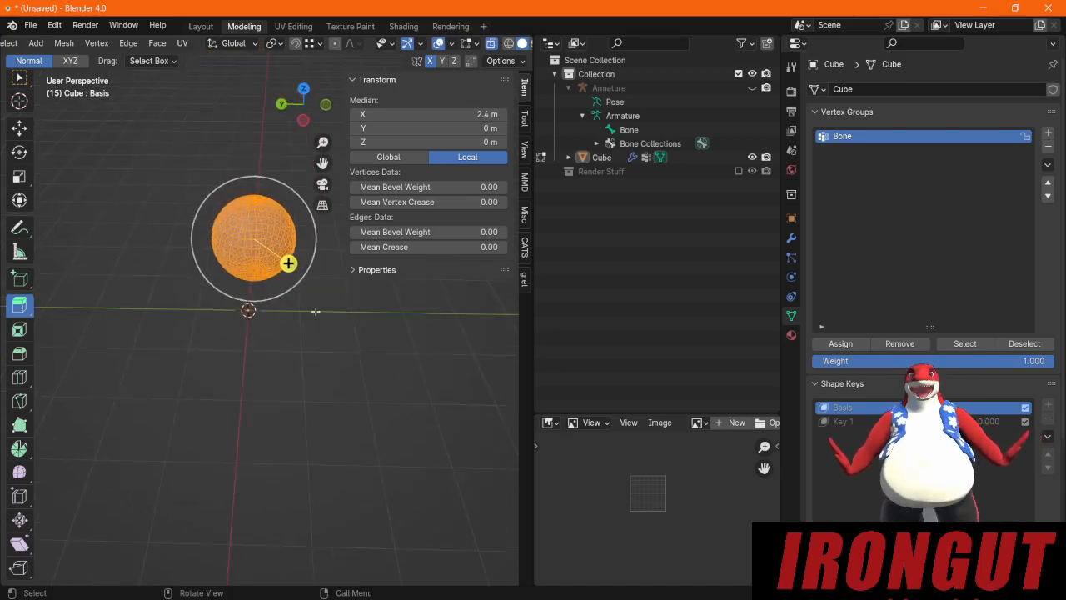
Step: Set the selected sphere's local median X to exactly 0 m
left_click_drag(352, 340, 128, 130)
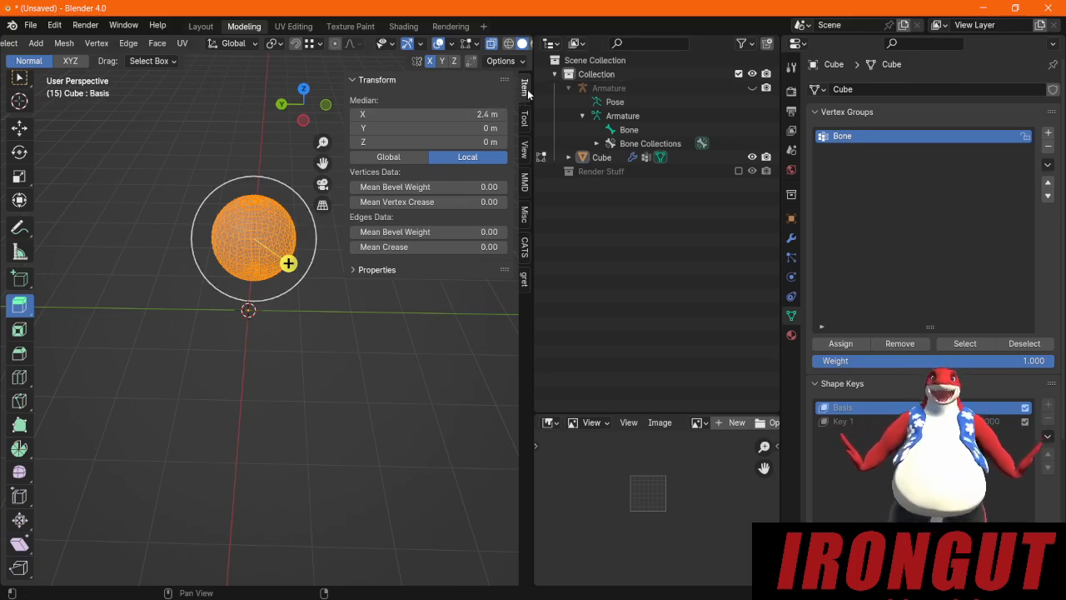
left_click(458, 114)
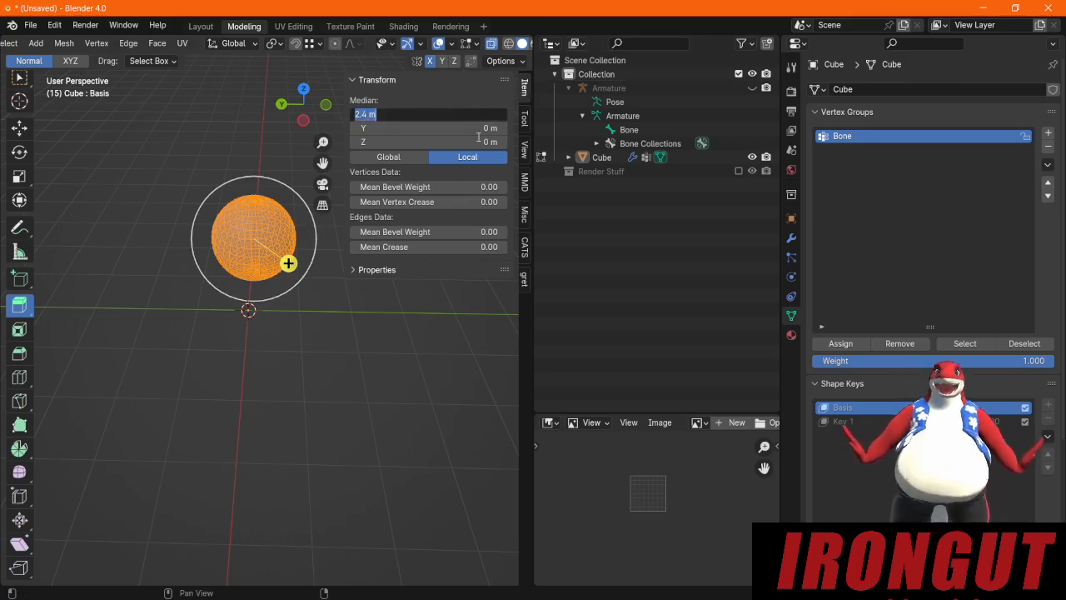
type("0")
key("Return")
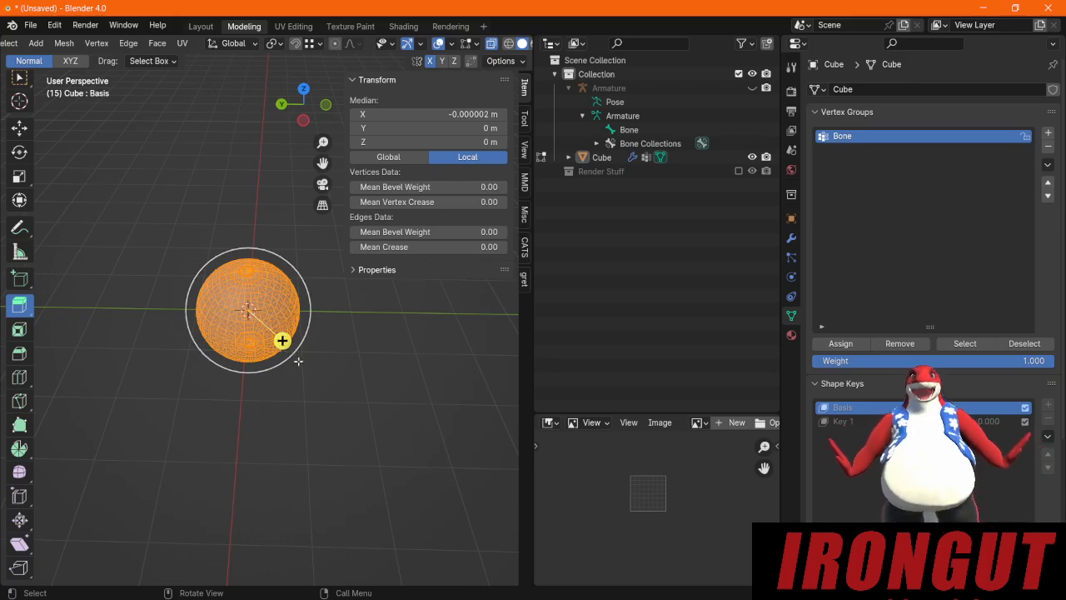
left_click(458, 114)
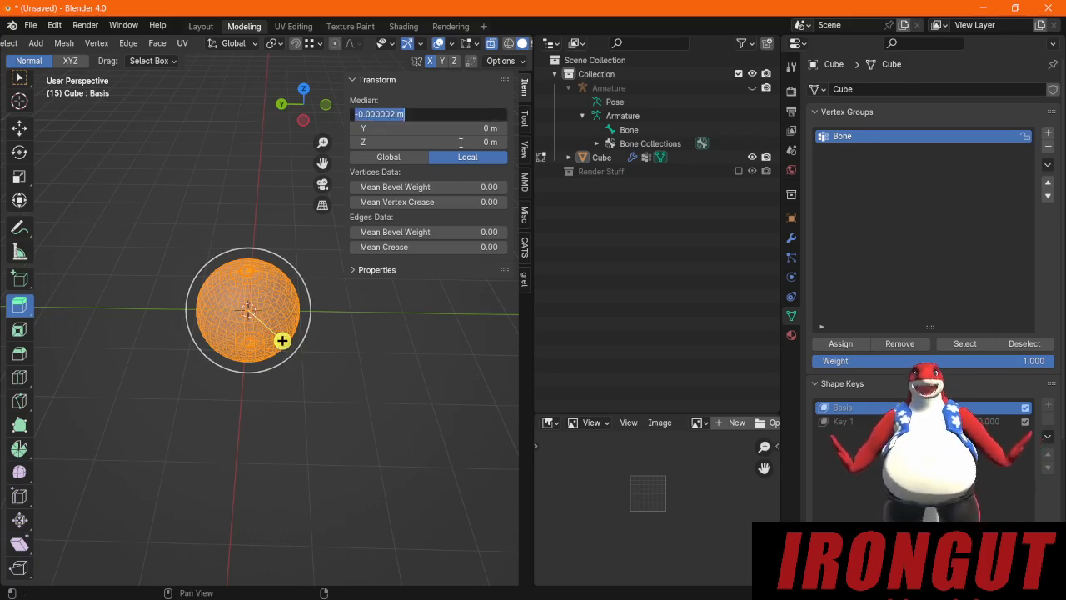
type("0")
key("Return")
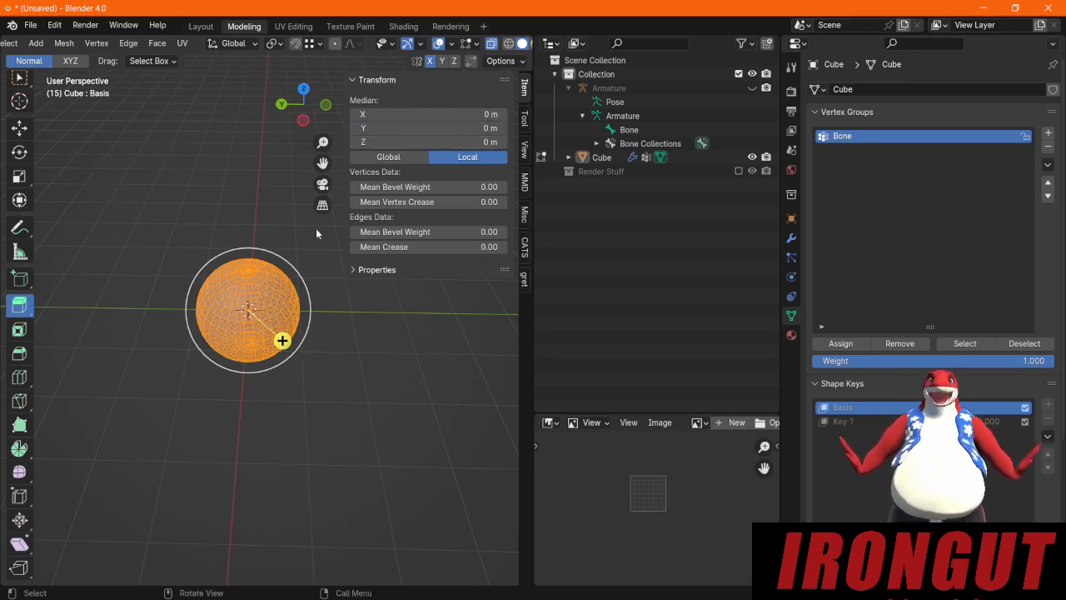
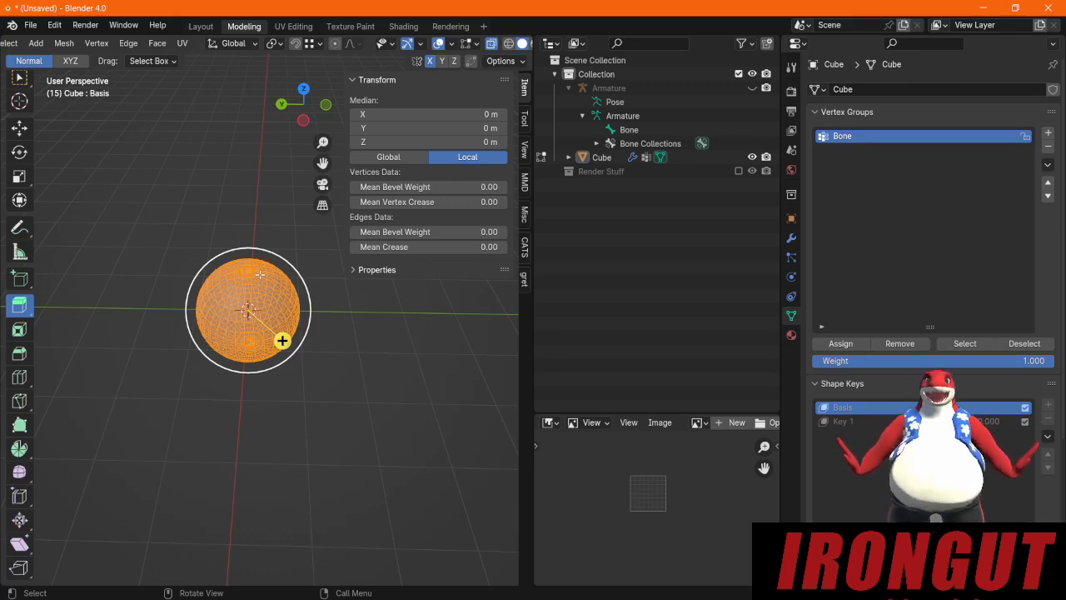
Step: Deselect the sphere and hide the transform sidebar
left_click(275, 213)
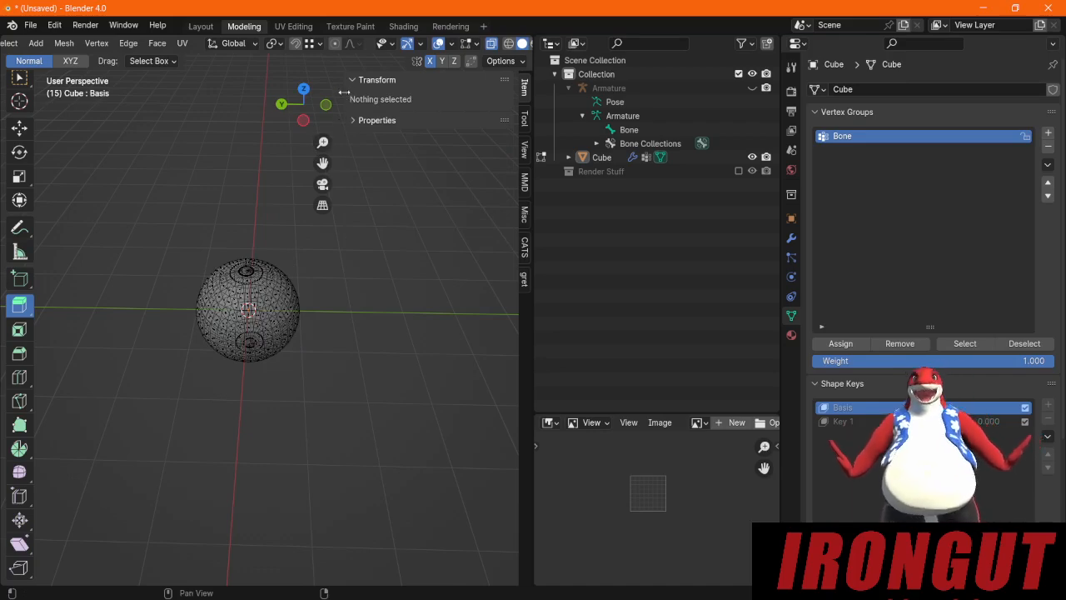
left_click_drag(341, 79, 500, 83)
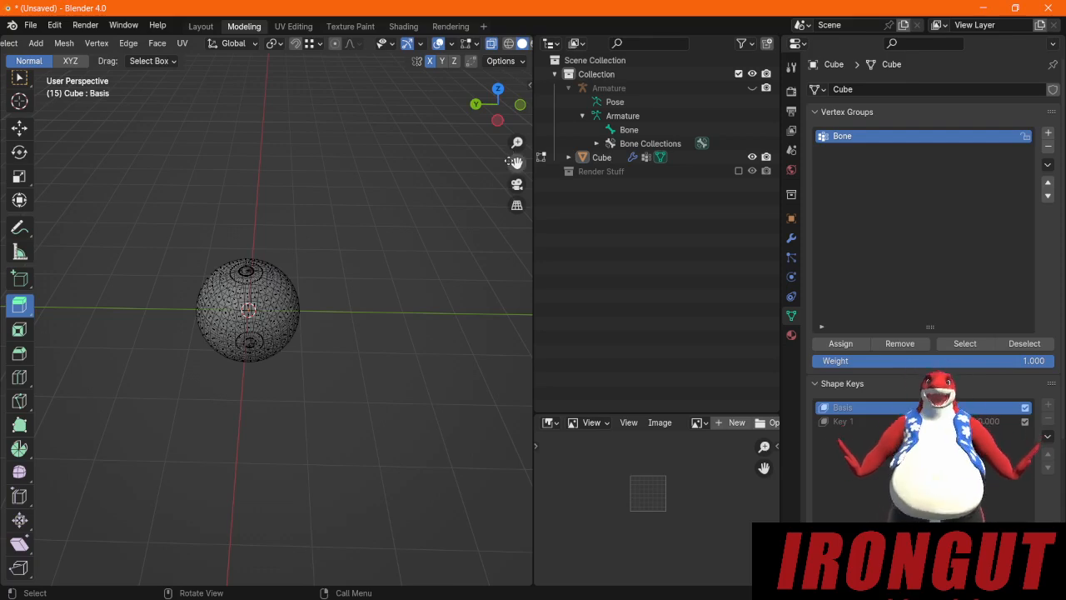
left_click_drag(516, 162, 450, 292)
scroll(430, 324, "up", 3)
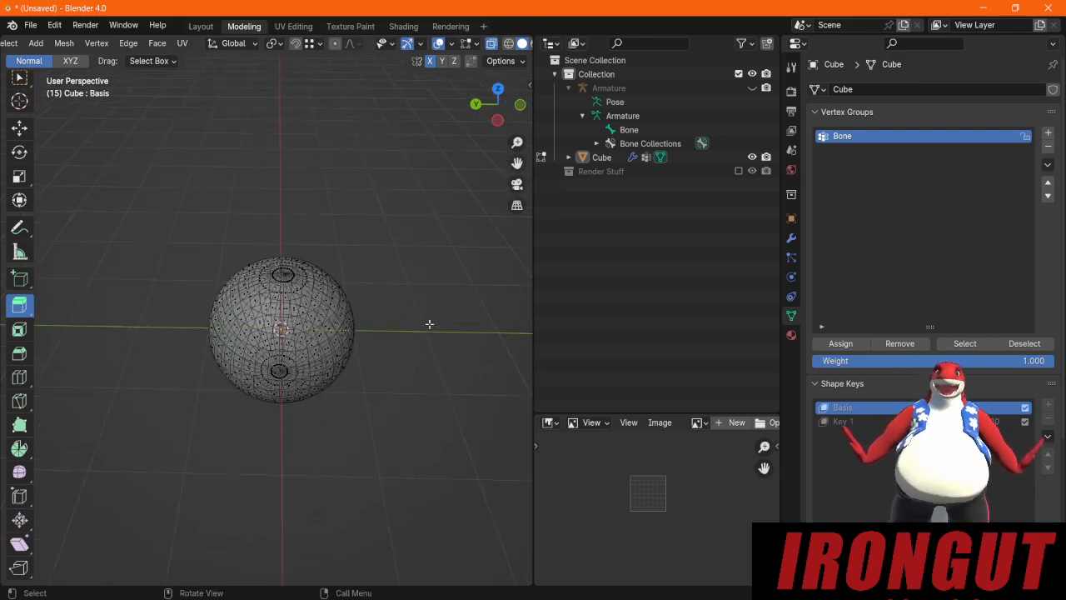
left_click_drag(516, 162, 486, 187)
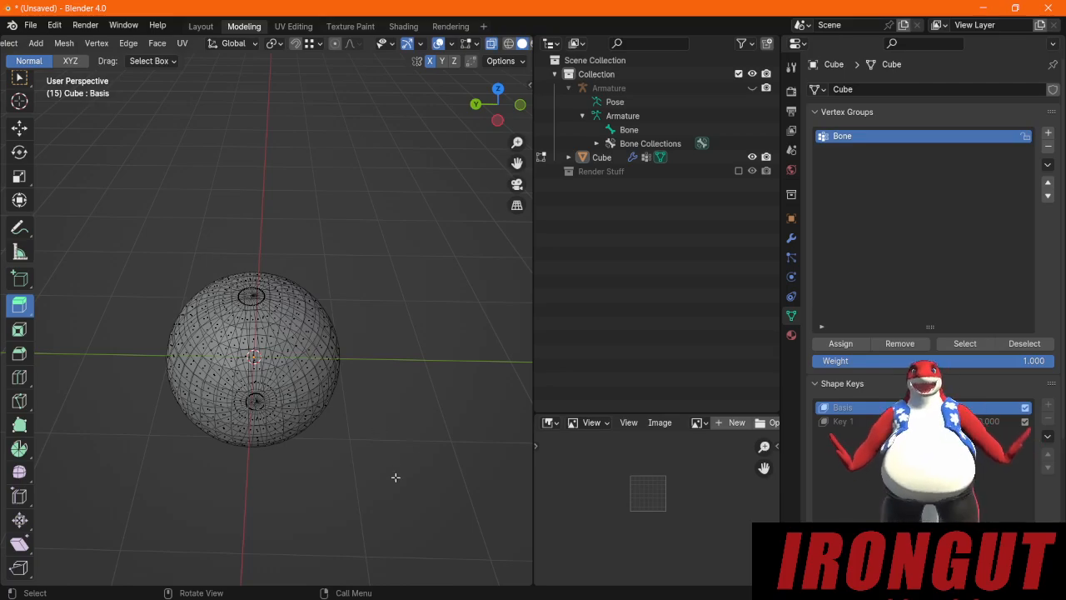
Step: Turn off X-ray and circle-select a small block of faces near the middle of the sphere's front side
middle_click_drag(336, 425, 306, 360)
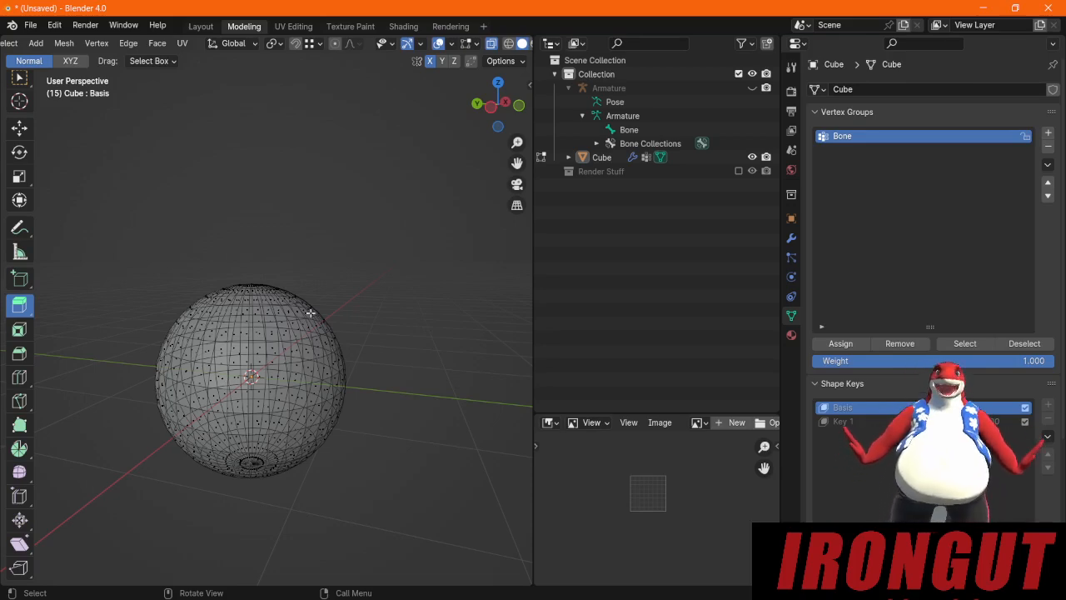
left_click(493, 105)
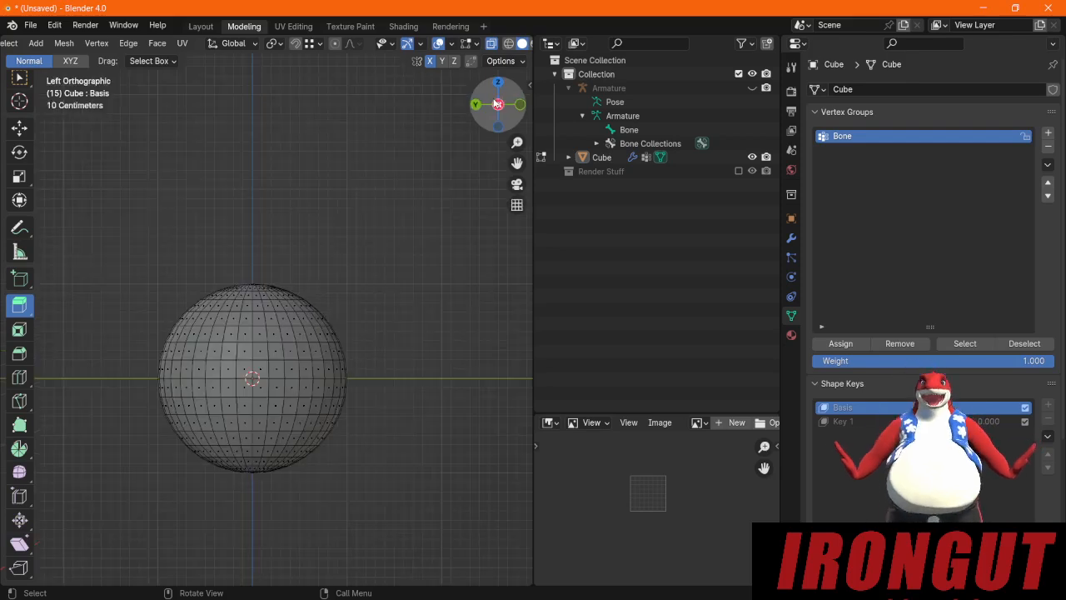
left_click(491, 43)
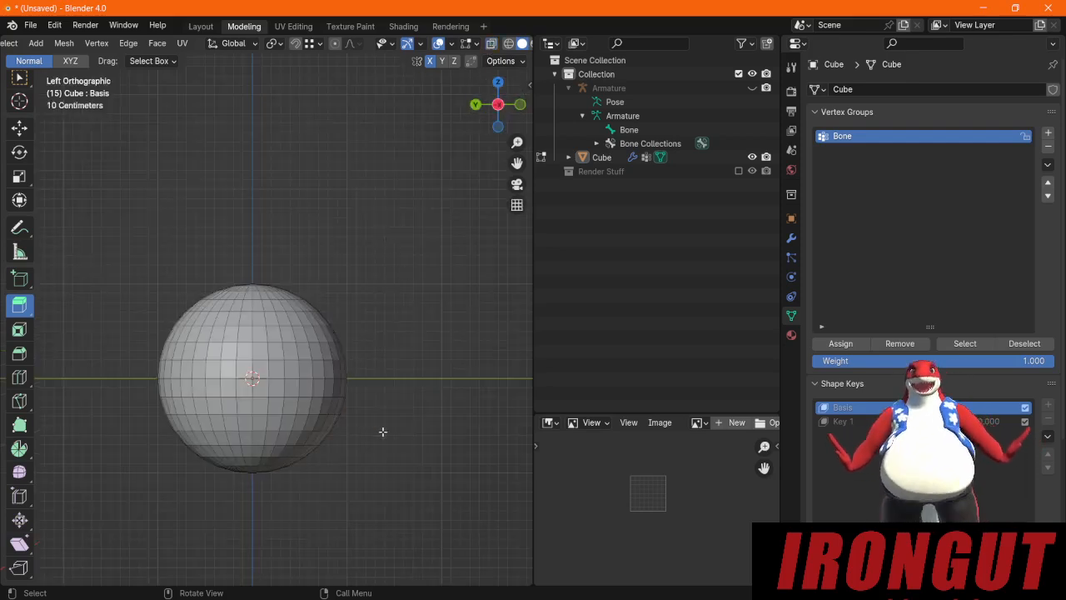
middle_click_drag(420, 350, 267, 369)
scroll(284, 373, "up", 2)
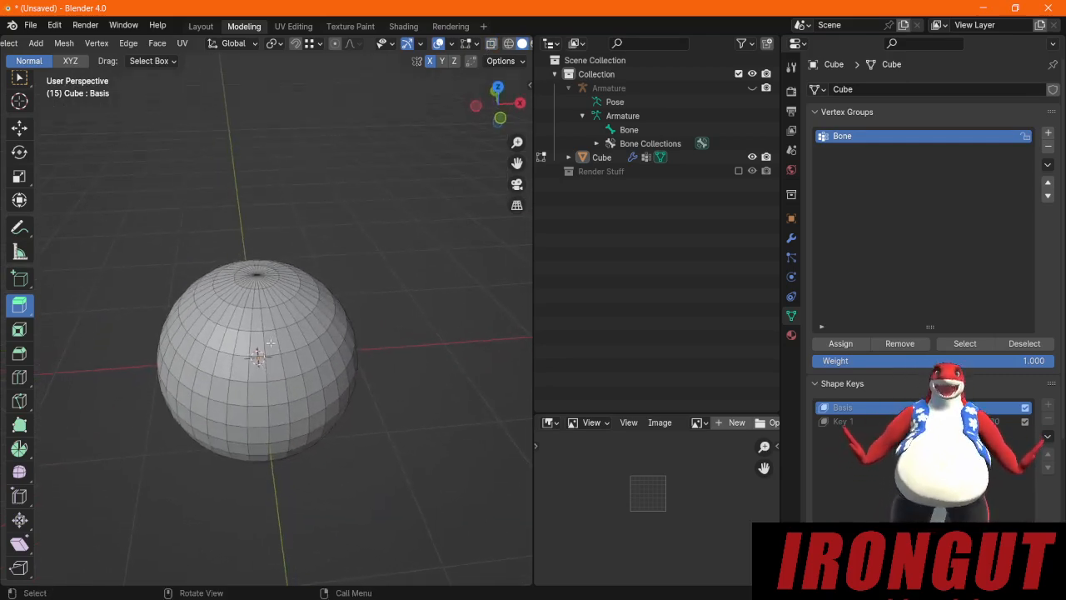
key("c")
left_click(269, 355)
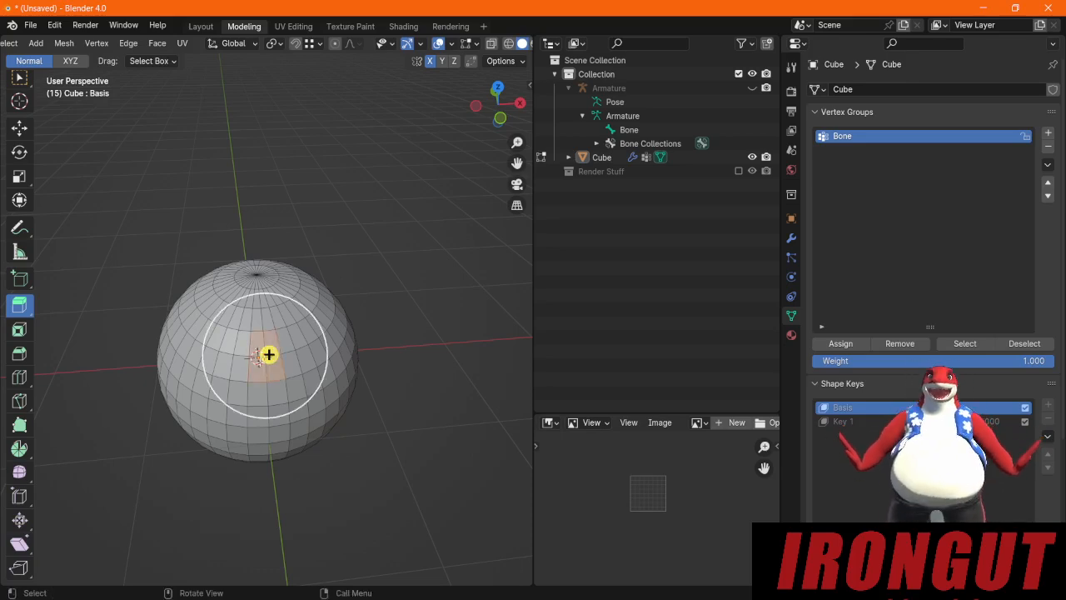
mouse_move(269, 352)
middle_mouse_down()
mouse_move(369, 294)
mouse_move(362, 307)
mouse_move(267, 341)
mouse_move(369, 282)
mouse_move(316, 281)
mouse_move(305, 300)
mouse_move(346, 302)
mouse_move(317, 311)
middle_mouse_up()
key("g")
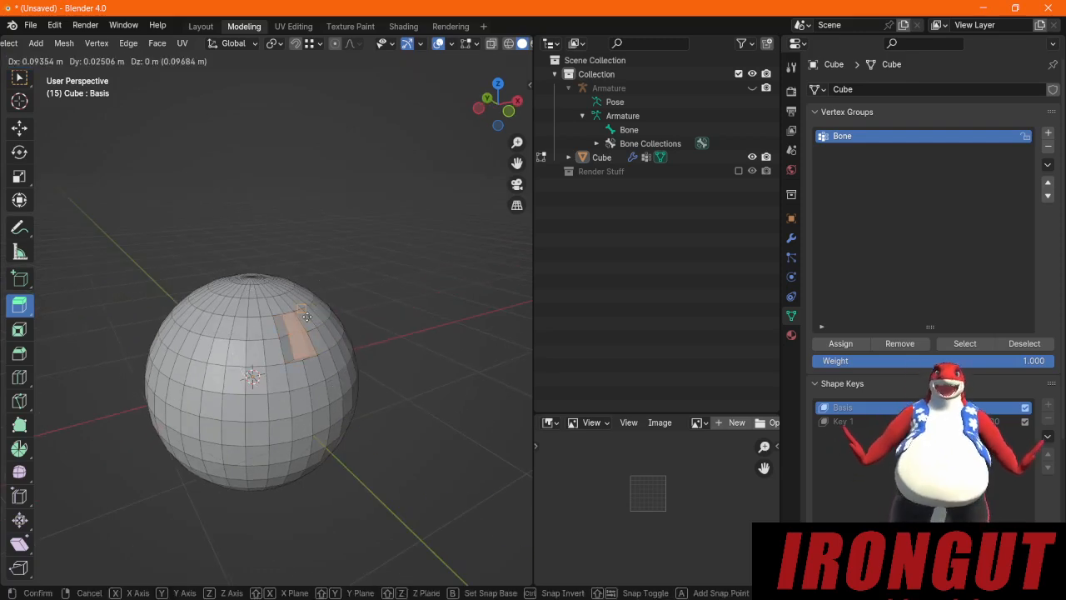
key("Escape")
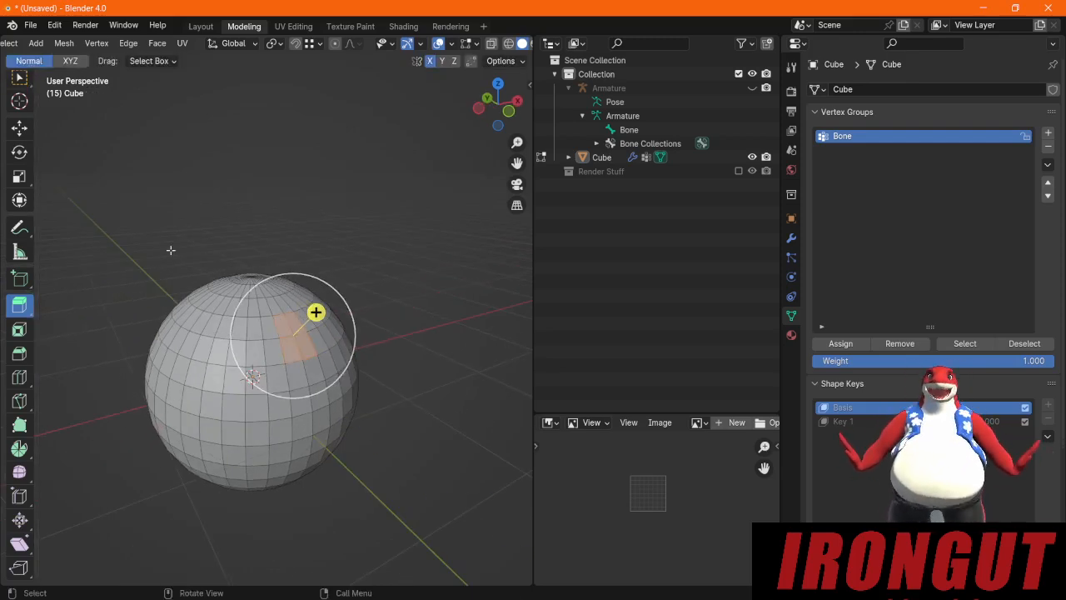
Step: Deselect the topmost selected faces and add the two faces below, leaving a two-by-two patch selected on the sphere's front
left_click(20, 77)
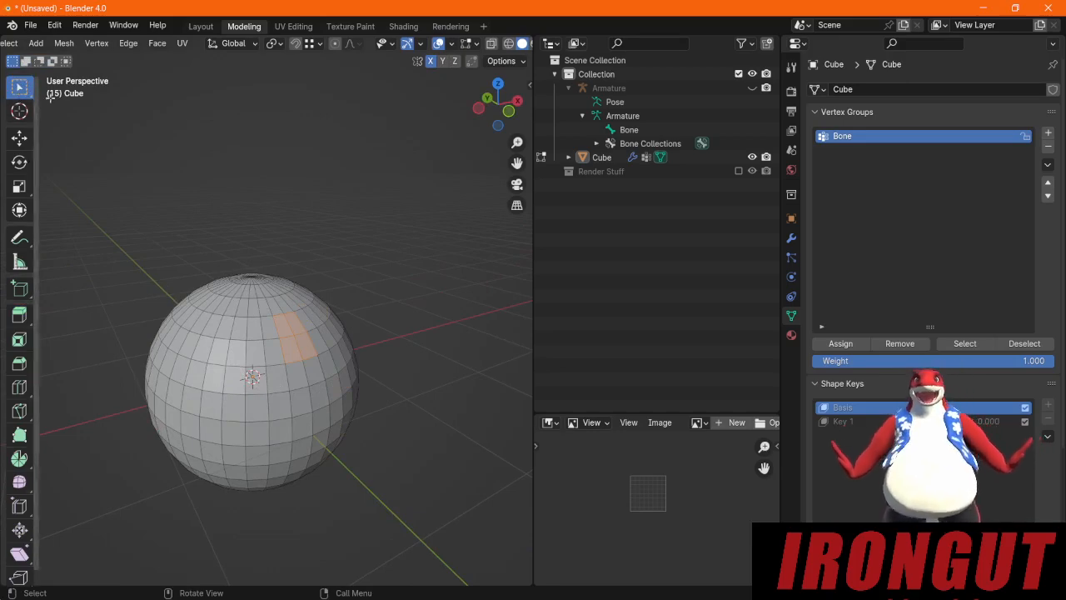
left_click_drag(289, 305, 253, 329, "ctrl")
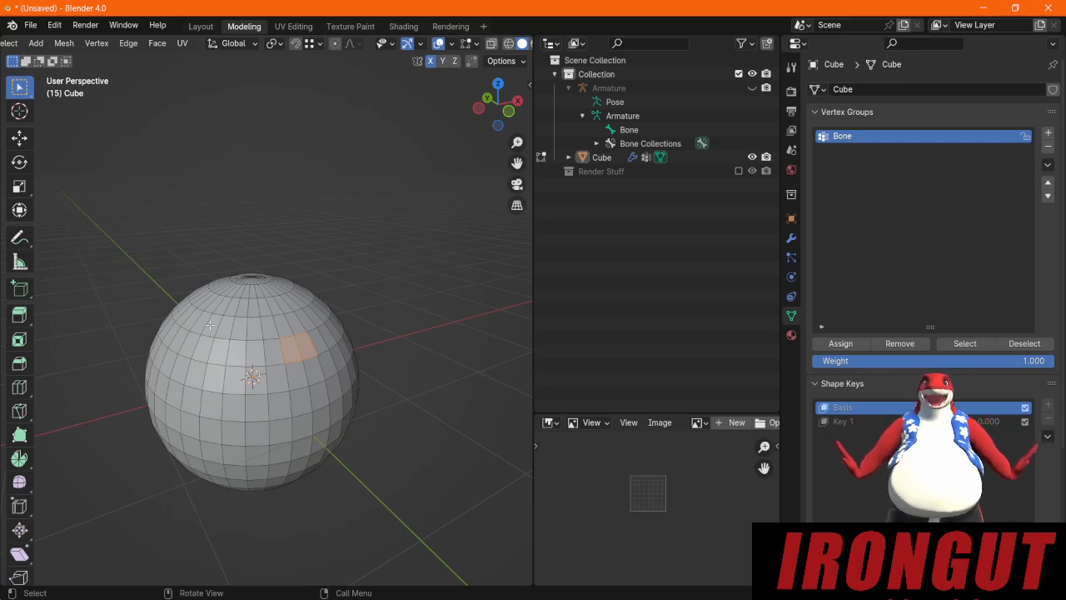
left_click(310, 373, "shift")
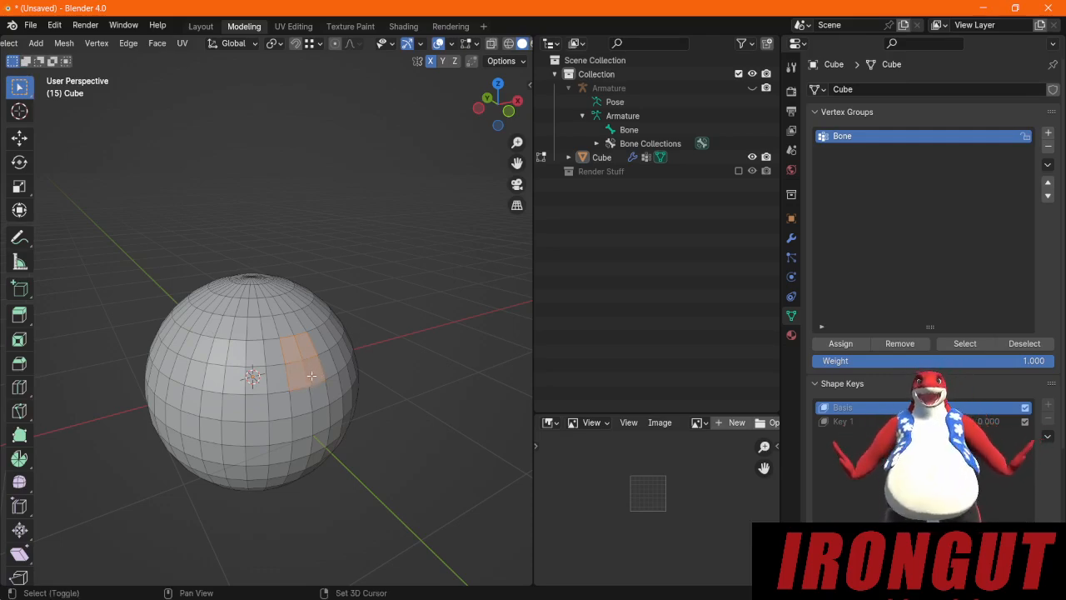
left_click_drag(313, 381, 288, 350, "shift")
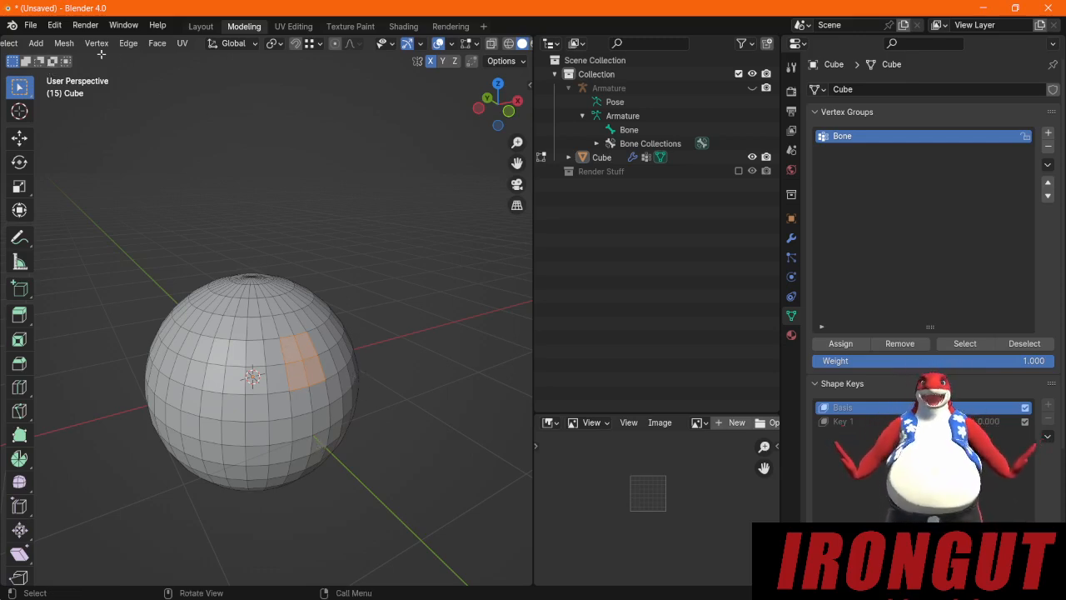
Step: Extend the box selection to the neighbouring front faces, and subtract those faces again so only the two-by-two patch stays selected
scroll(117, 46, "up", 4)
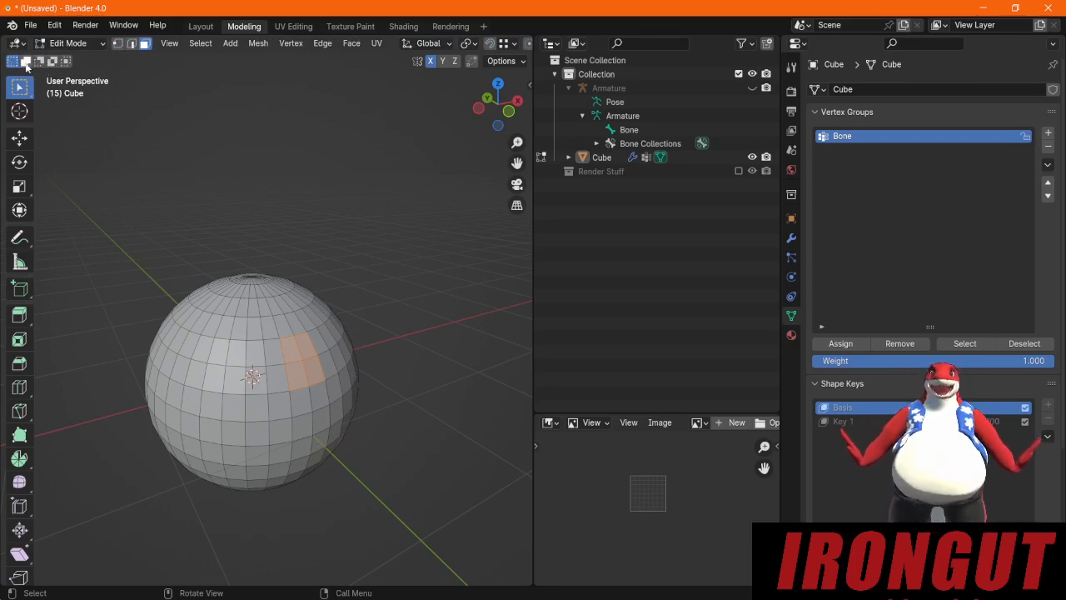
left_click(26, 63)
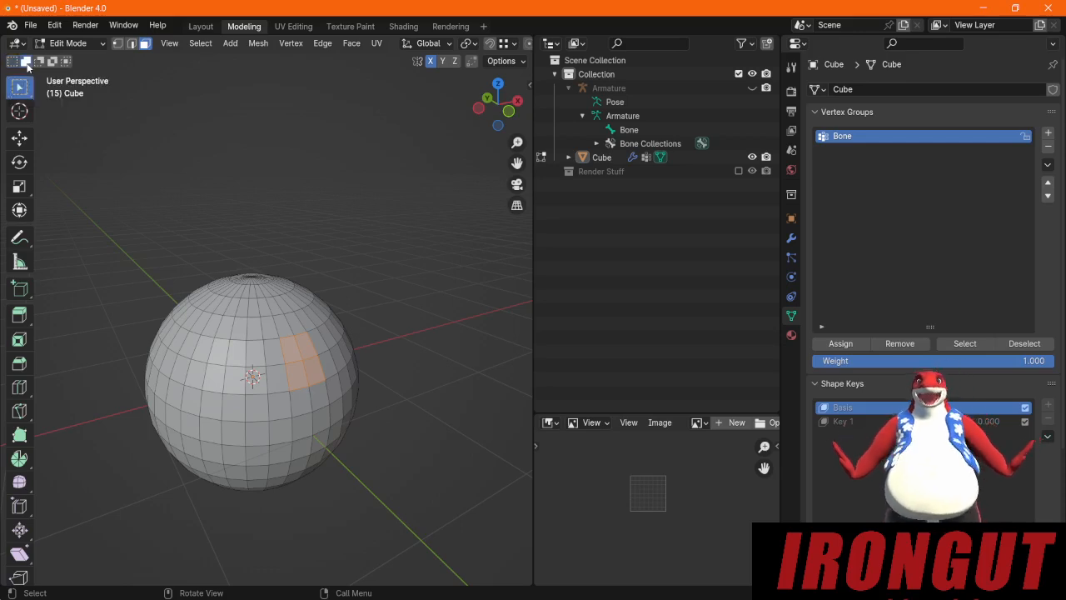
left_click_drag(275, 375, 228, 348)
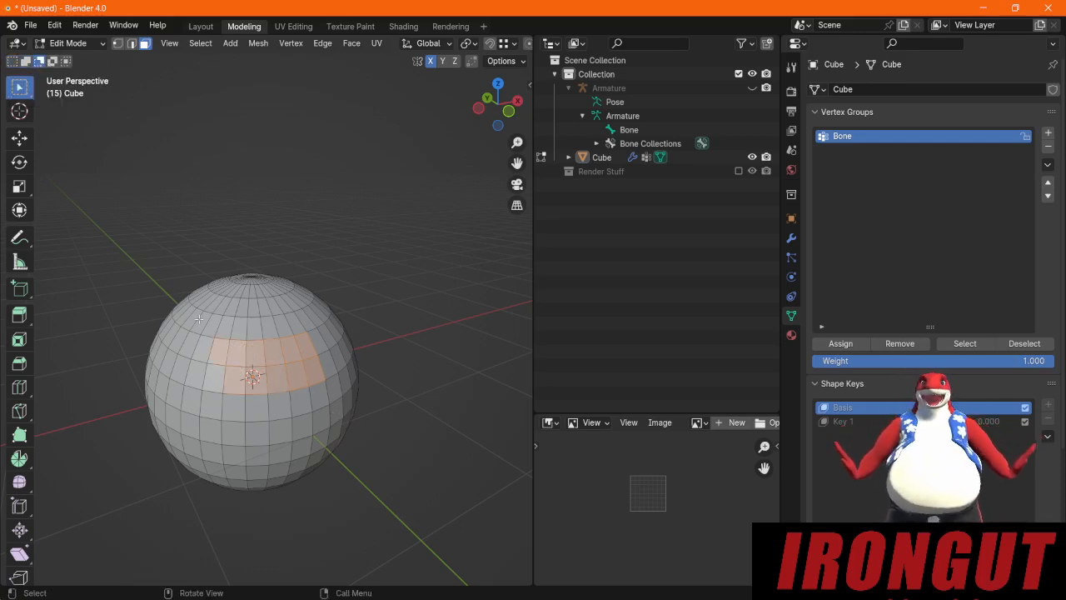
left_click_drag(200, 319, 274, 419)
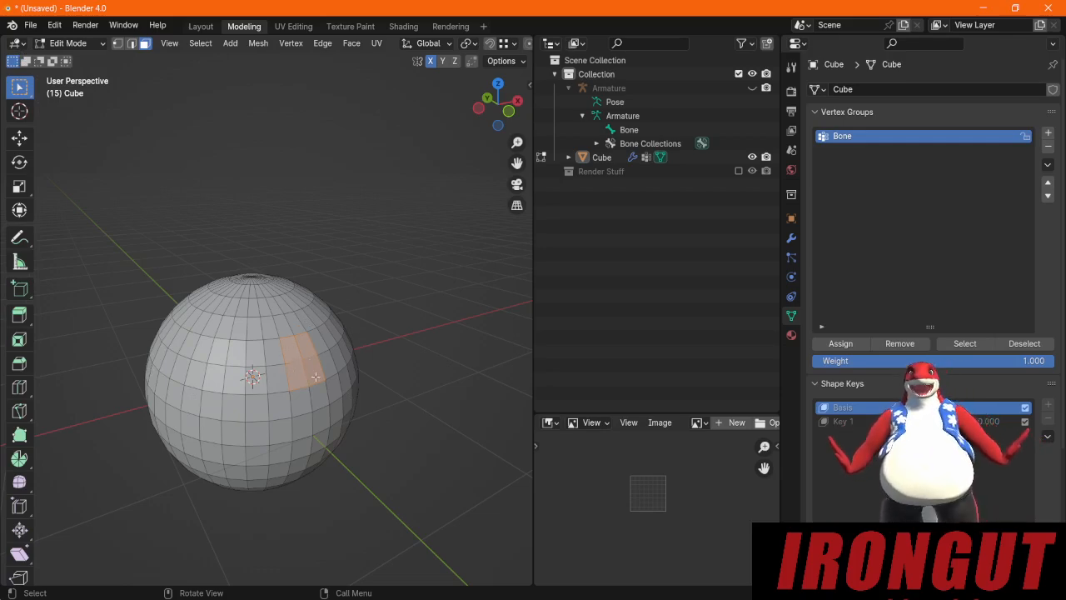
Step: Try extruding the four selected faces outward along their average normal, and undo the extrusion
left_click(21, 318)
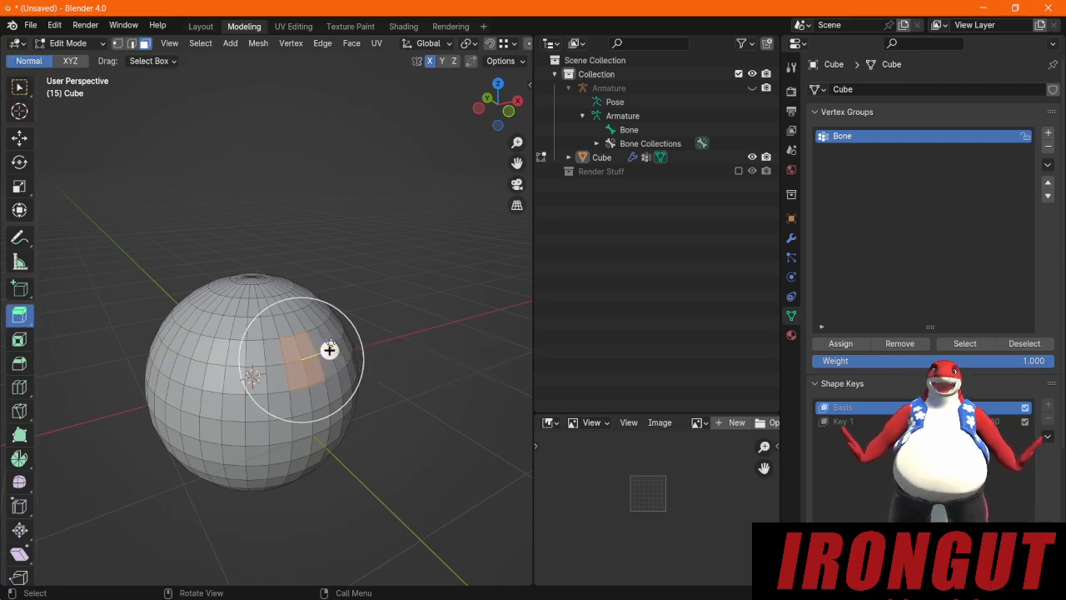
left_click_drag(328, 350, 329, 350)
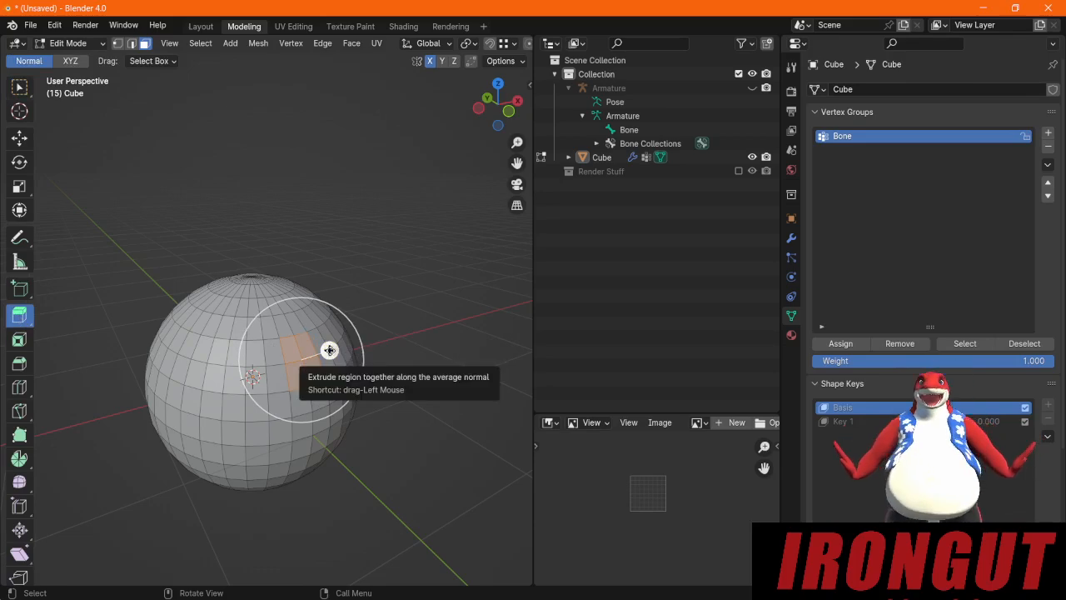
left_click_drag(329, 349, 416, 321)
middle_click_drag(279, 330, 247, 337)
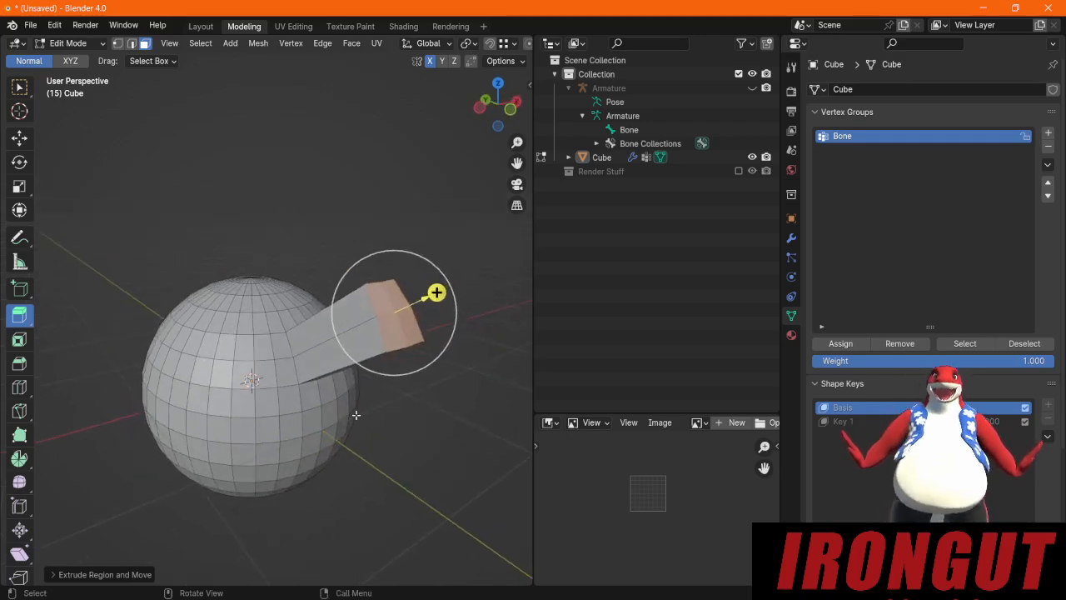
mouse_move(392, 413)
middle_mouse_down()
mouse_move(288, 429)
mouse_move(379, 426)
middle_mouse_up()
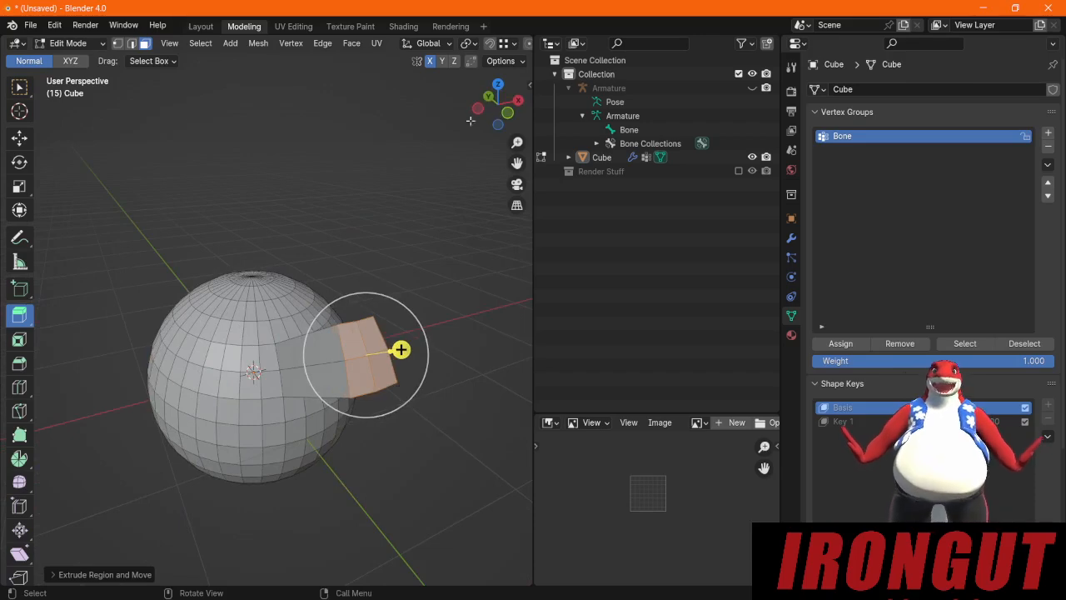
left_click(492, 63)
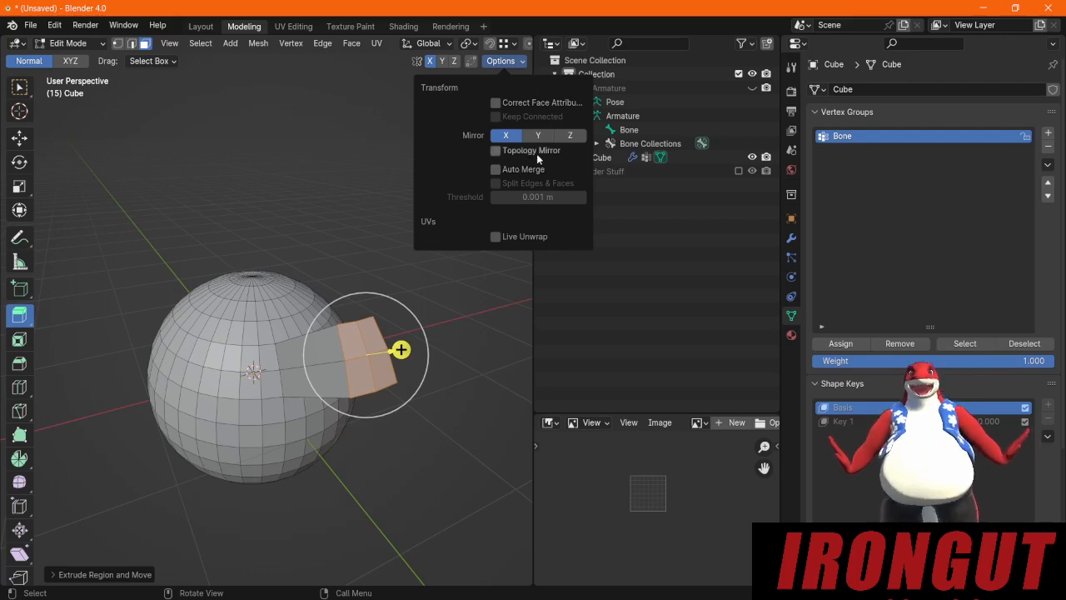
key("ctrl+z")
Step: Turn on X-ray in the front view and box-select through the sphere to include the matching faces on its back
scroll(78, 319, "down", 1)
middle_click_drag(77, 319, 165, 326)
left_click(519, 106)
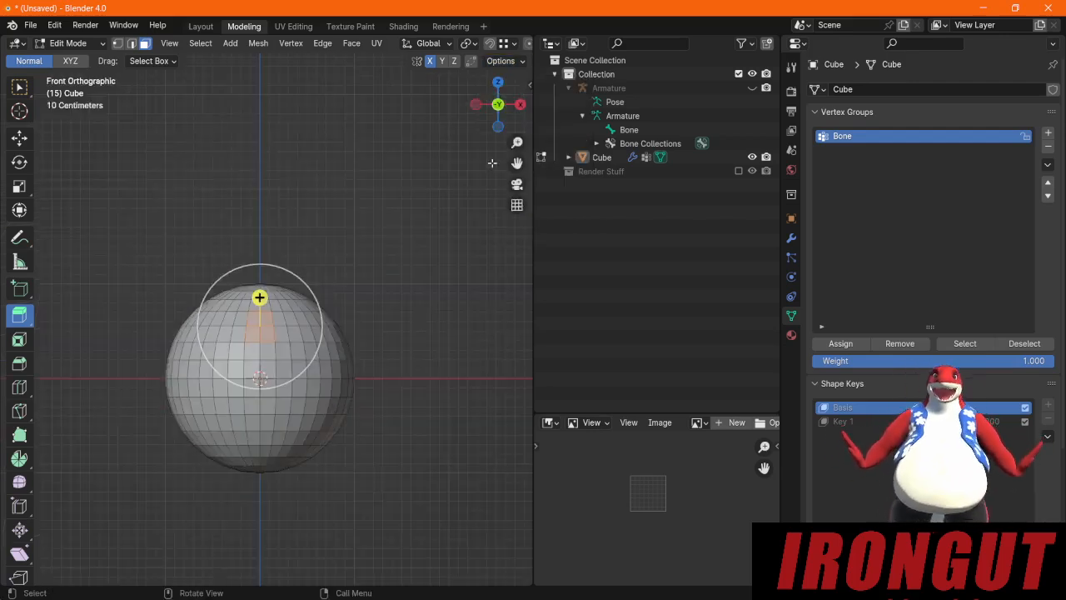
scroll(340, 258, "up", 4)
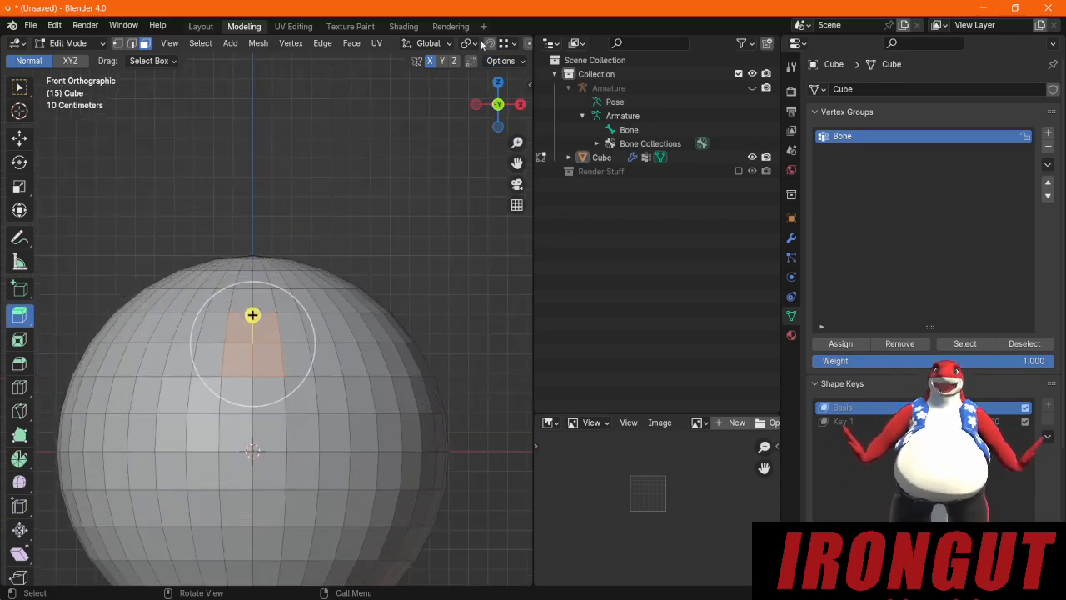
scroll(449, 46, "down", 5)
left_click(463, 43)
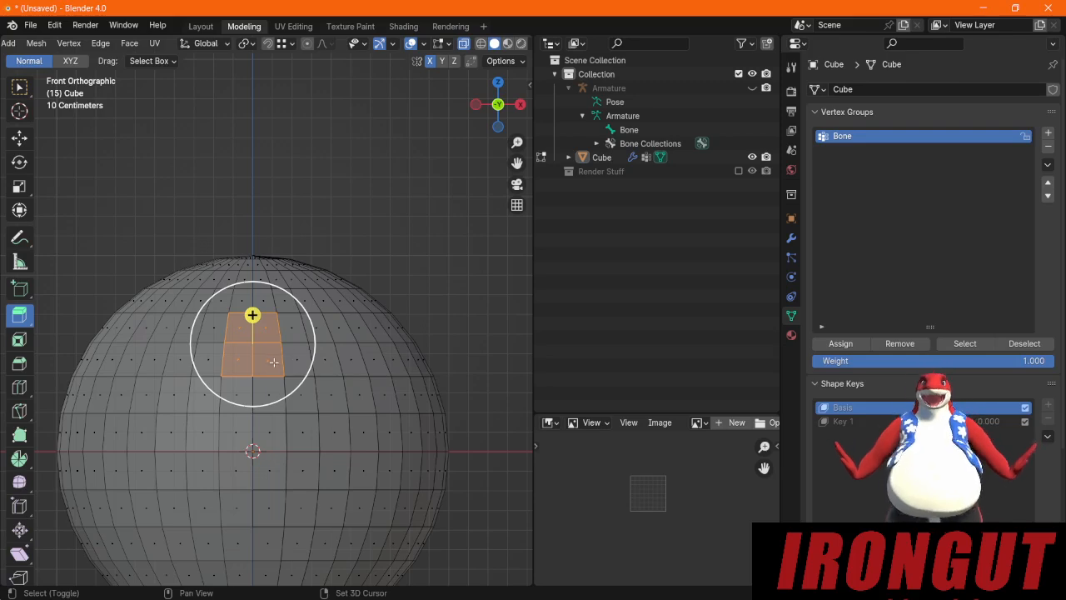
left_click_drag(275, 372, 229, 324, "shift")
key("ctrl+z")
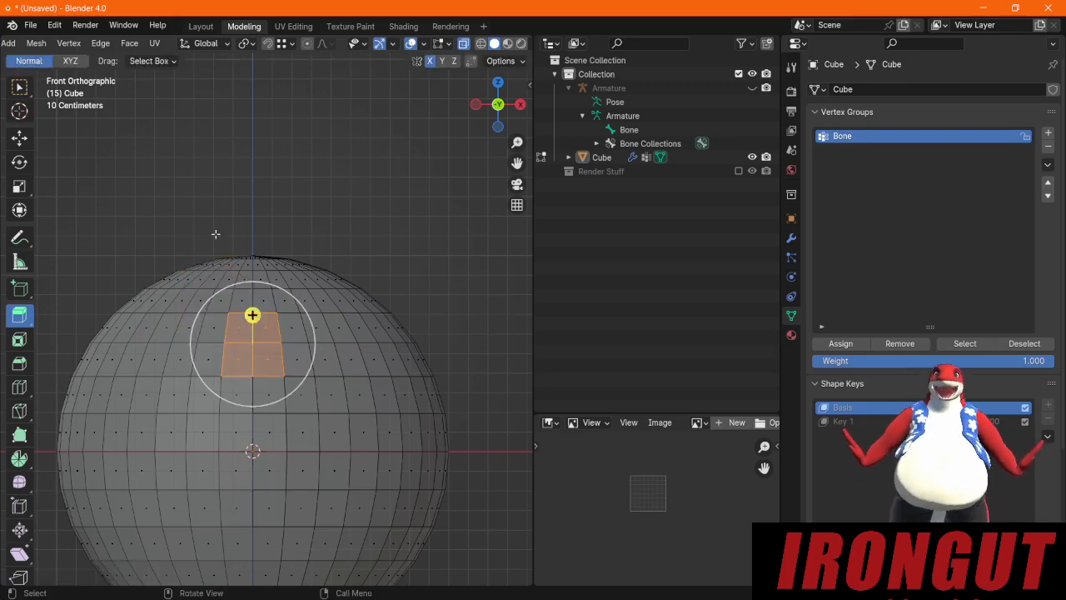
left_click(23, 89)
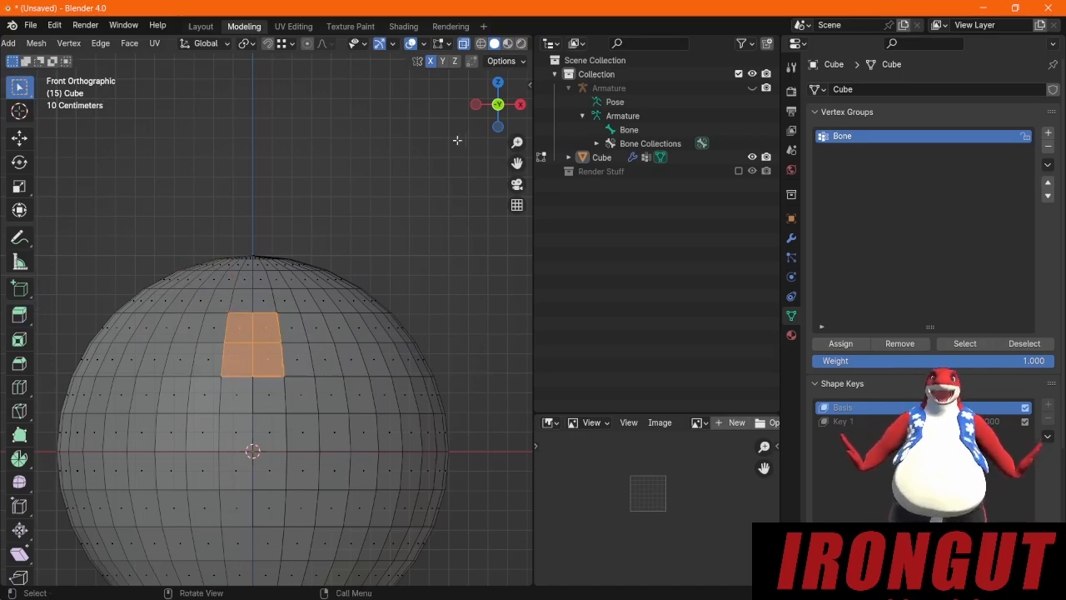
middle_click_drag(119, 417, 287, 409)
scroll(344, 318, "down", 4)
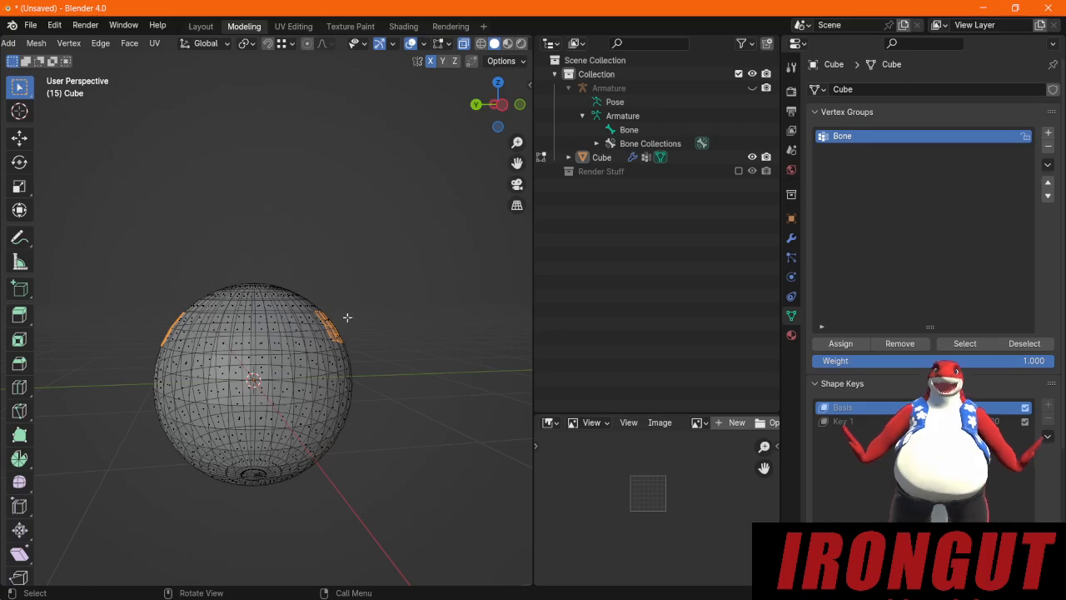
middle_click_drag(345, 318, 294, 338)
Step: Try extruding the front and back face patches together, and undo back to the front patch selection
left_click(19, 314)
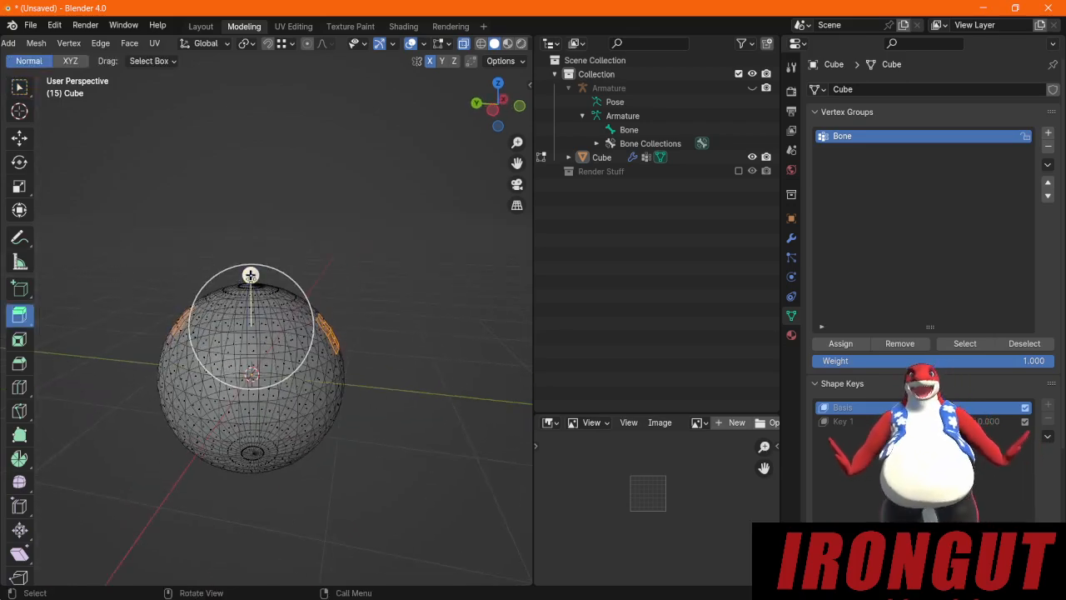
left_click(251, 276)
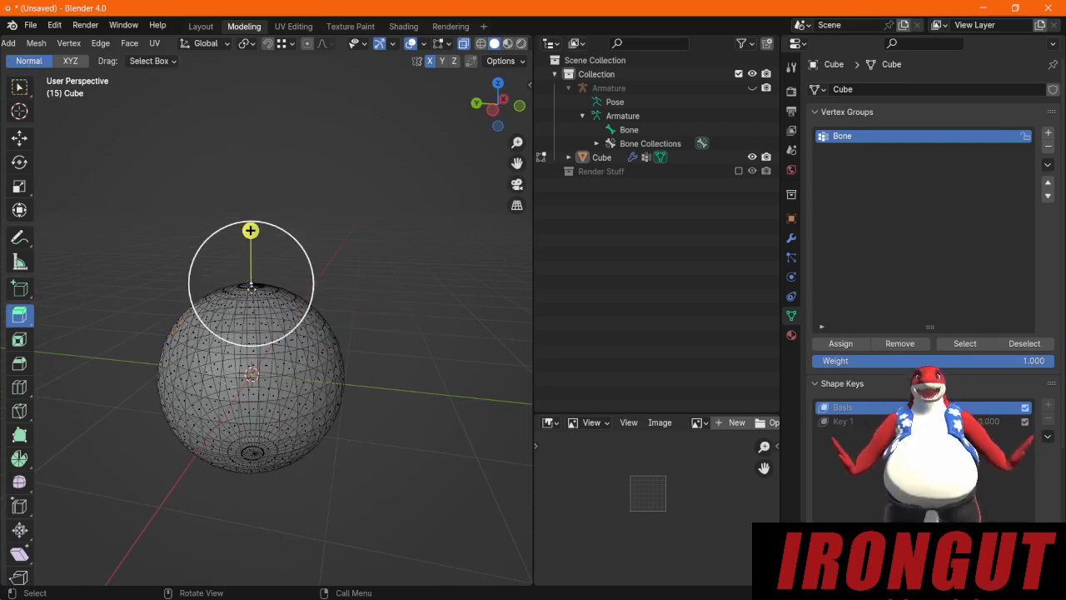
key("ctrl+z")
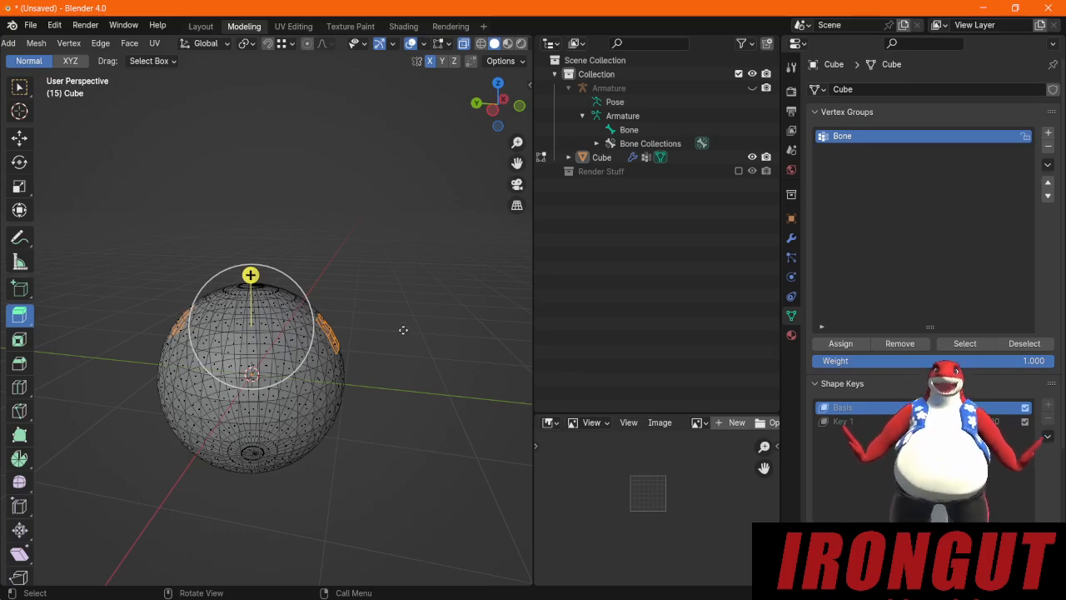
key("ctrl+z")
middle_click_drag(403, 330, 154, 398)
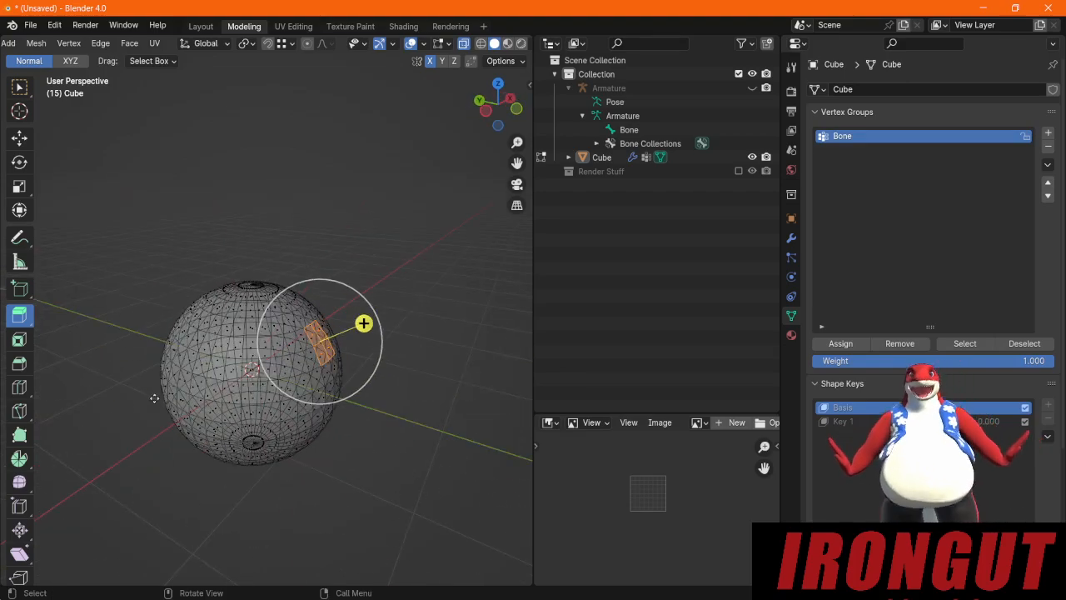
left_click(429, 62)
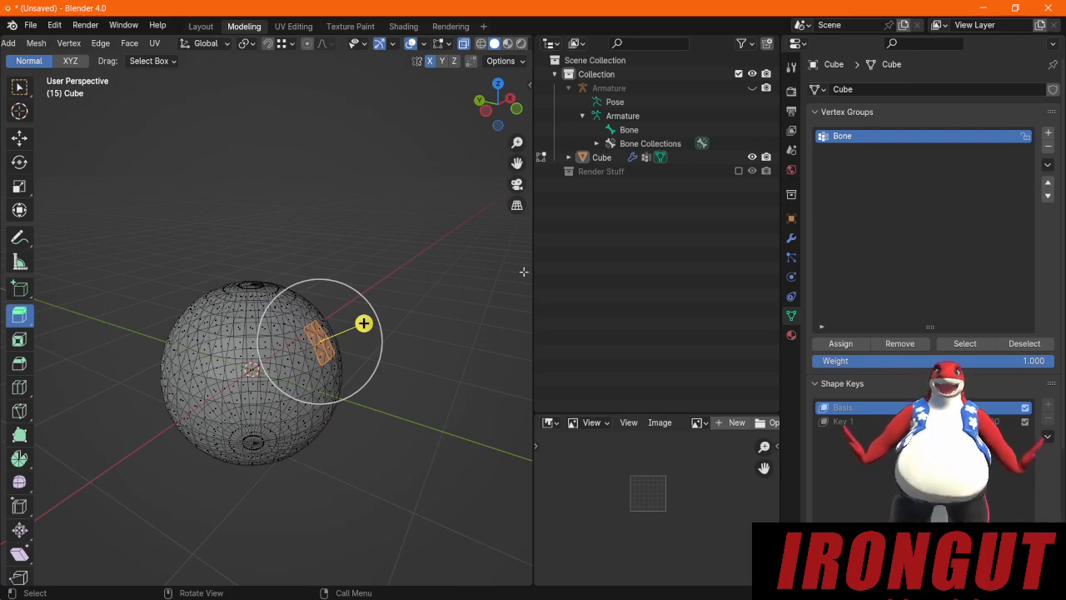
Step: From the front view, add the back faces directly behind the selected two-by-two patch by box-selecting through the sphere
left_click(20, 88)
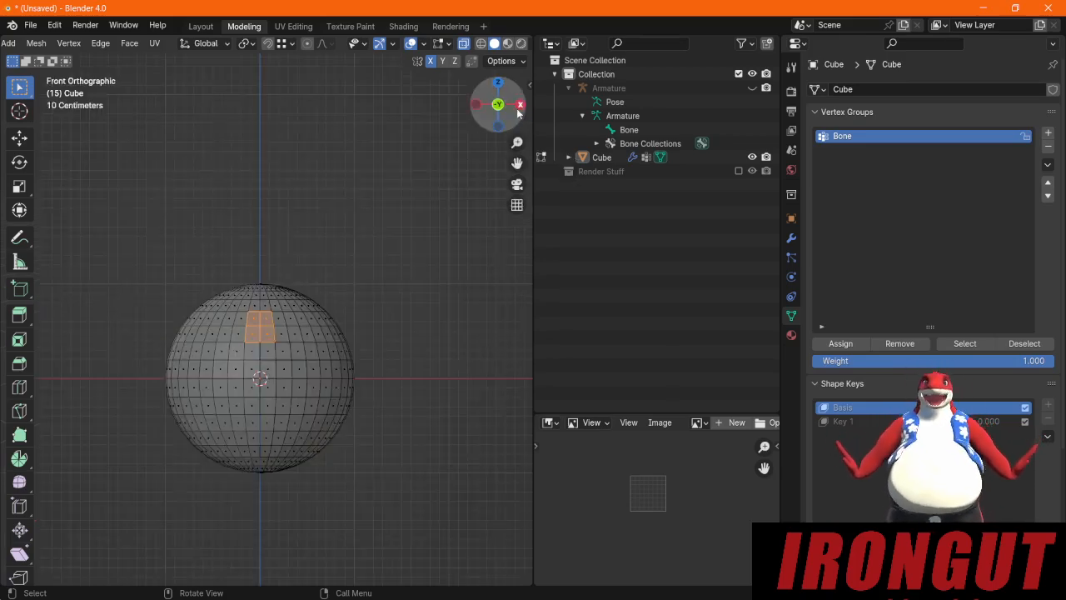
left_click(518, 110)
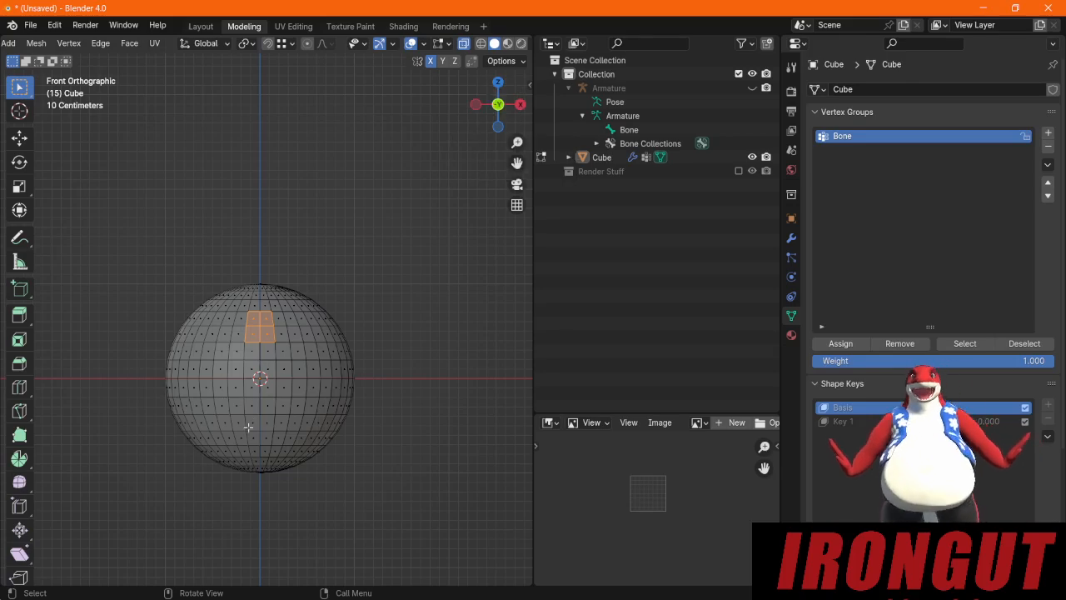
scroll(256, 335, "up", 8)
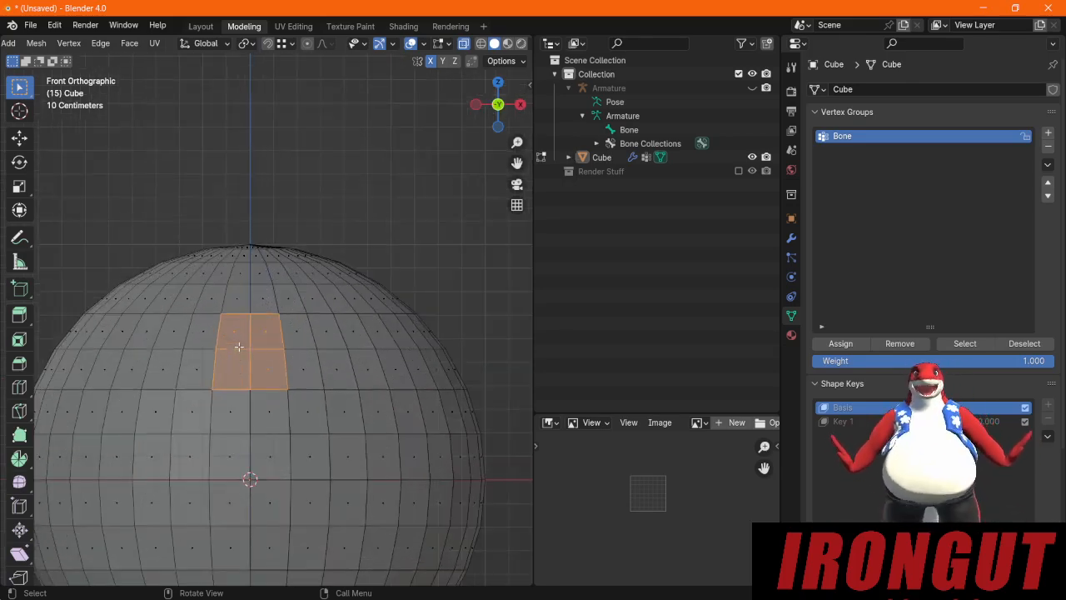
left_click_drag(280, 428, 191, 322, "shift")
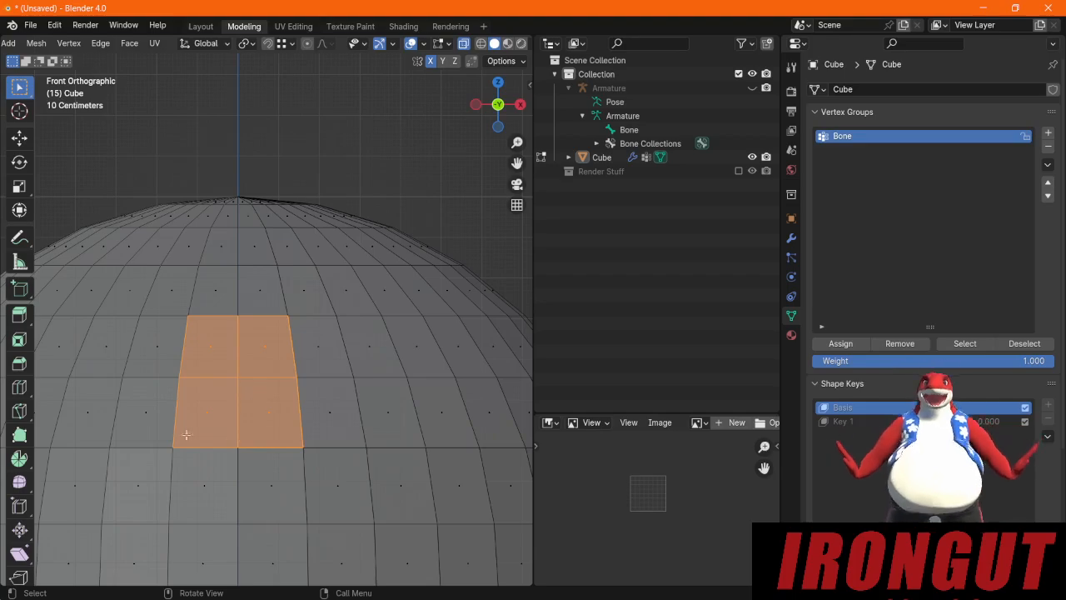
middle_click_drag(224, 371, 204, 400)
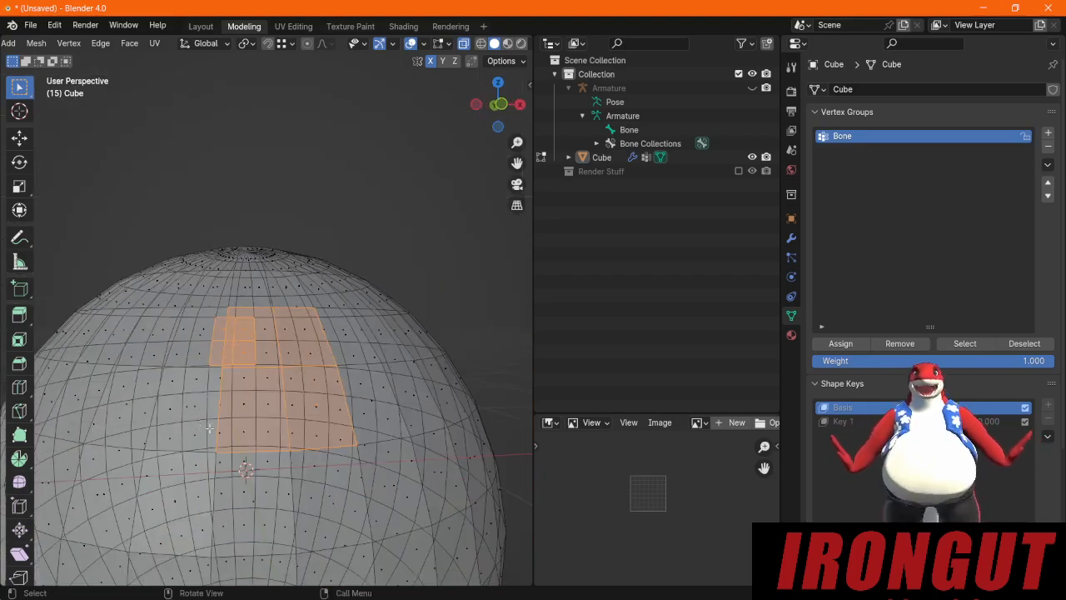
scroll(209, 429, "down", 6)
key("alt+a")
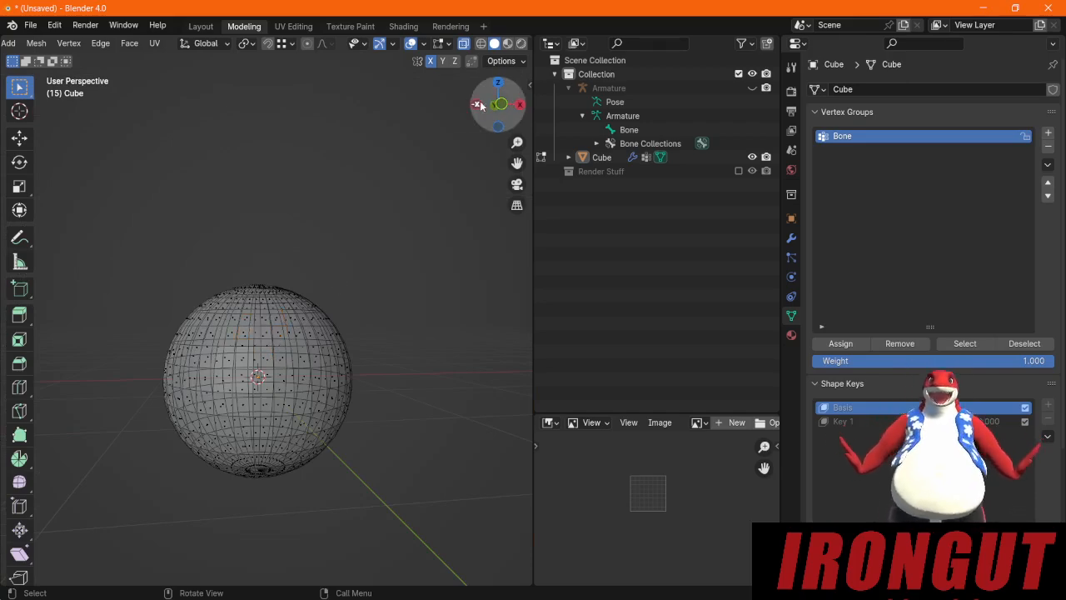
key("ctrl+z")
Step: Extrude the front and back face patches straight upward to above the sphere's top, working in the left view
left_click(477, 105)
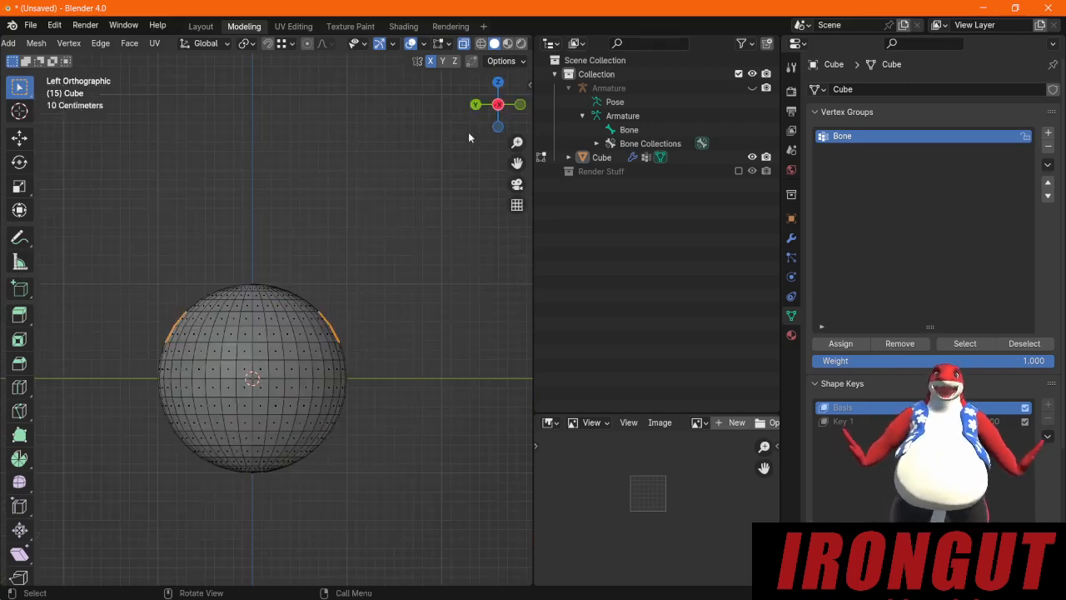
left_click(19, 314)
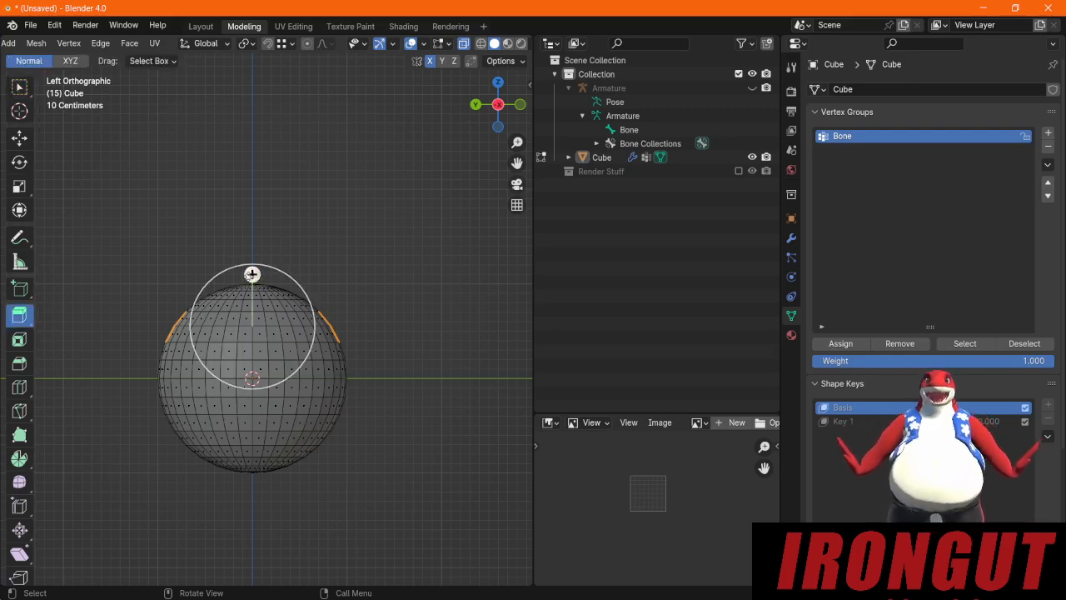
left_click_drag(253, 274, 238, 178)
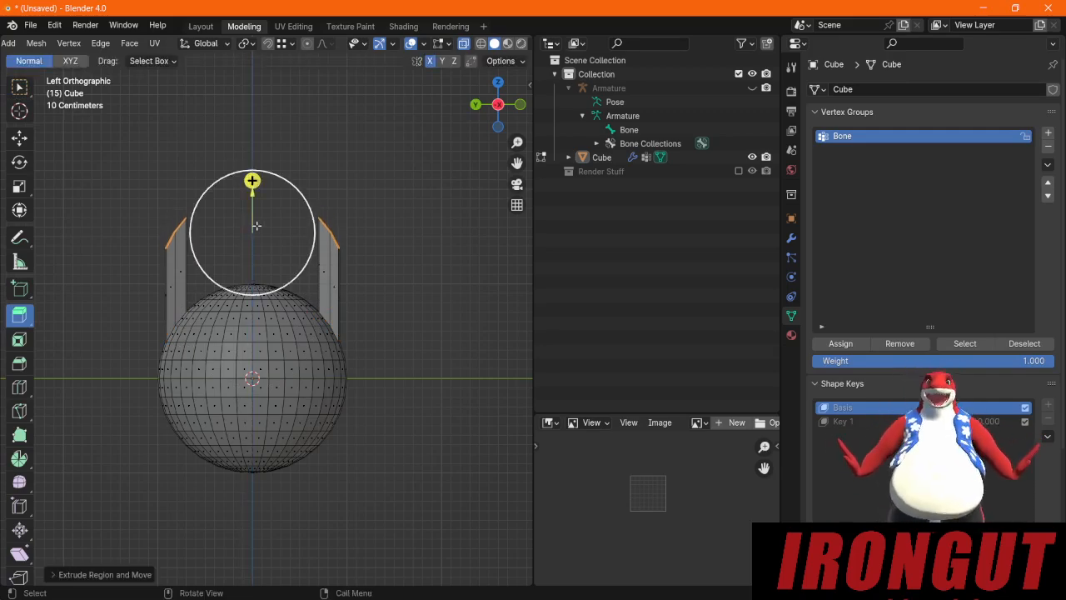
Step: Deselect the end faces of the +Y extrusion, try moving the -Y extrusion's end faces outward, and undo the move
left_click(18, 139)
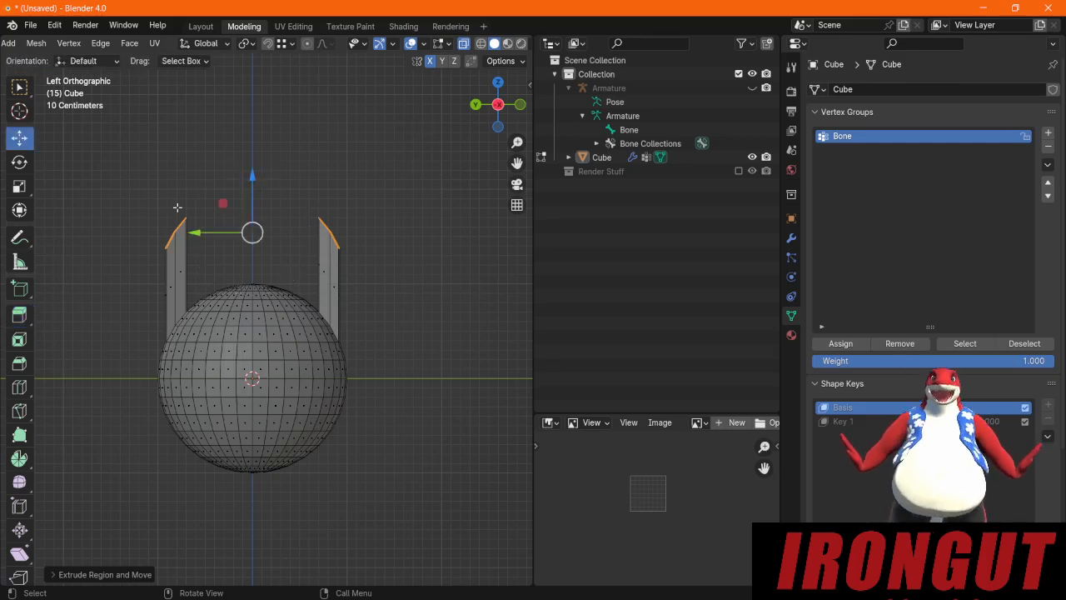
left_click_drag(214, 272, 104, 163, "ctrl")
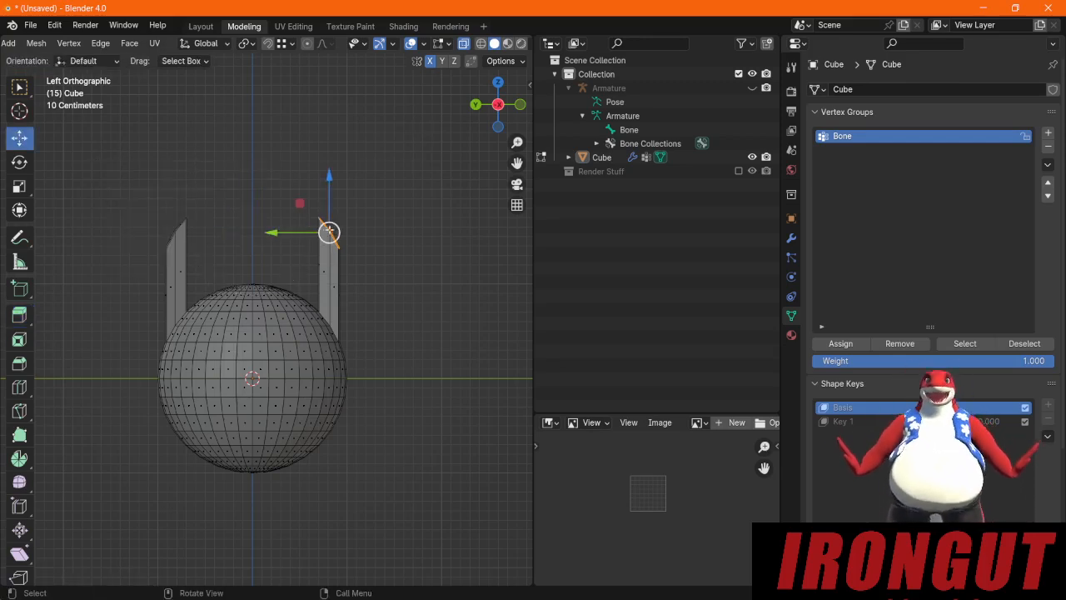
left_click_drag(330, 231, 400, 286)
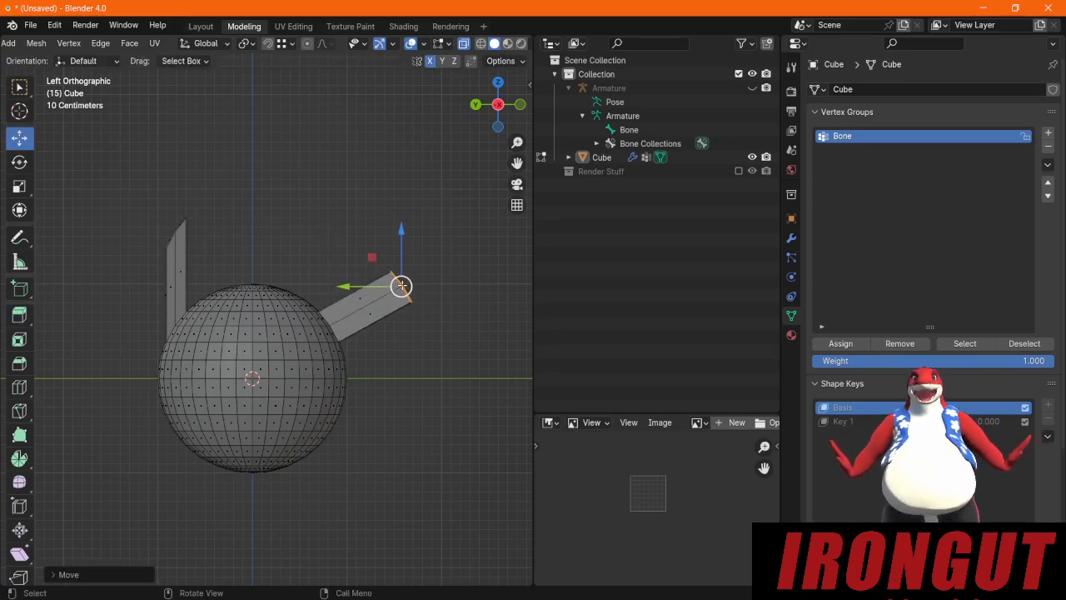
key("ctrl+z")
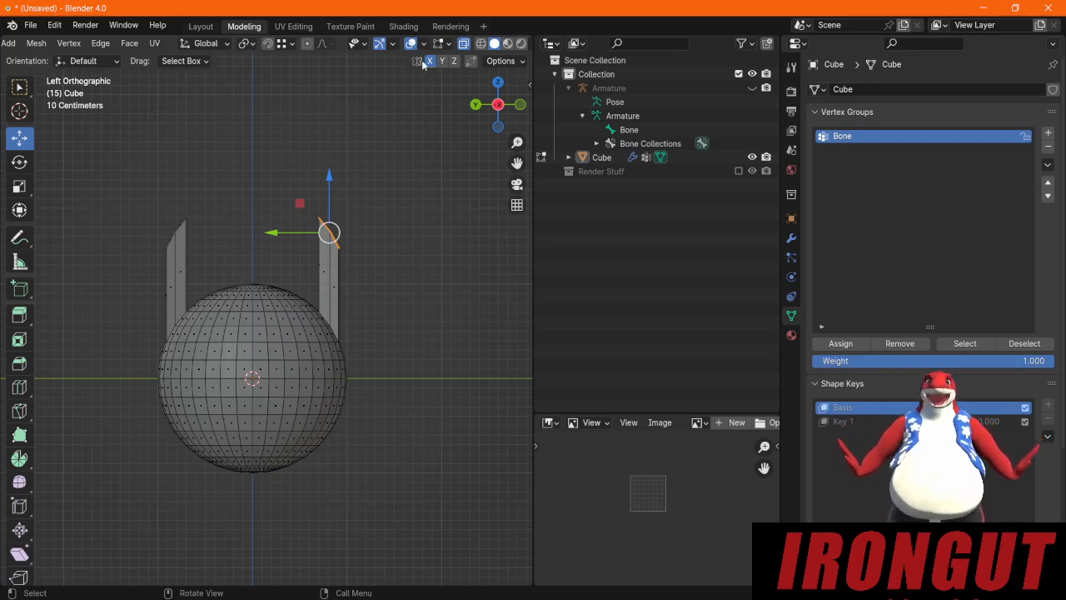
Step: Try moving the -Y extrusion's end faces outward with the Topology Mirror option toggled, and undo the move
left_click(501, 63)
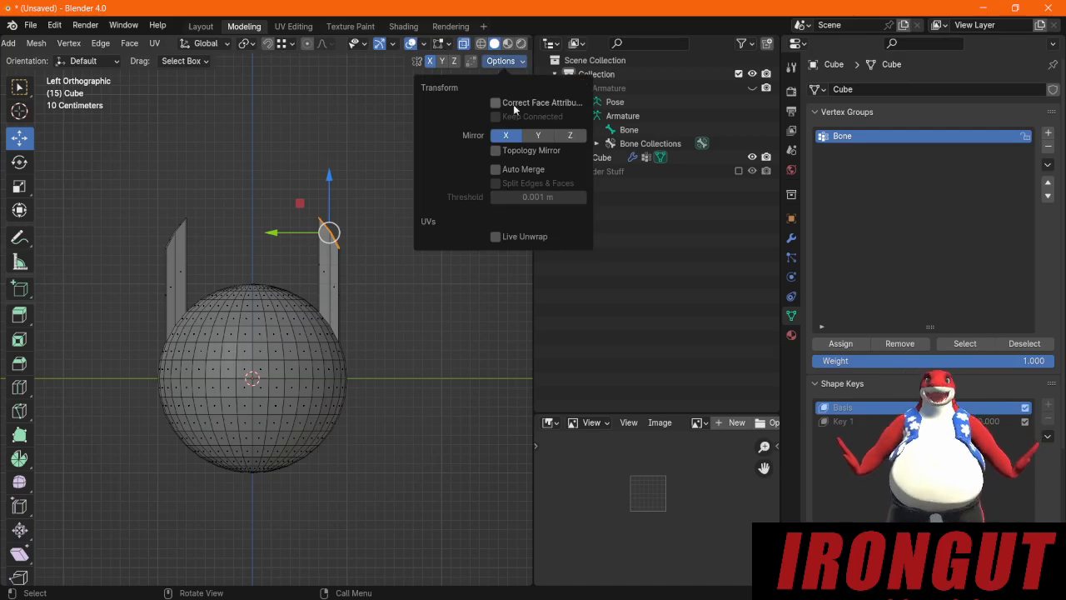
left_click(496, 151)
left_click_drag(329, 232, 396, 279)
key("ctrl+z")
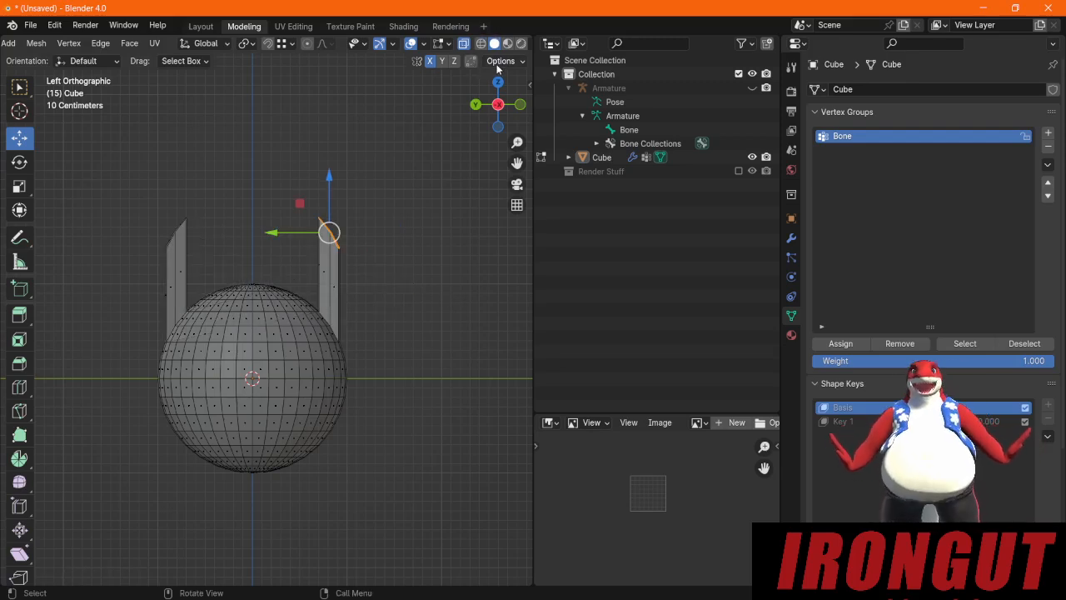
left_click(502, 61)
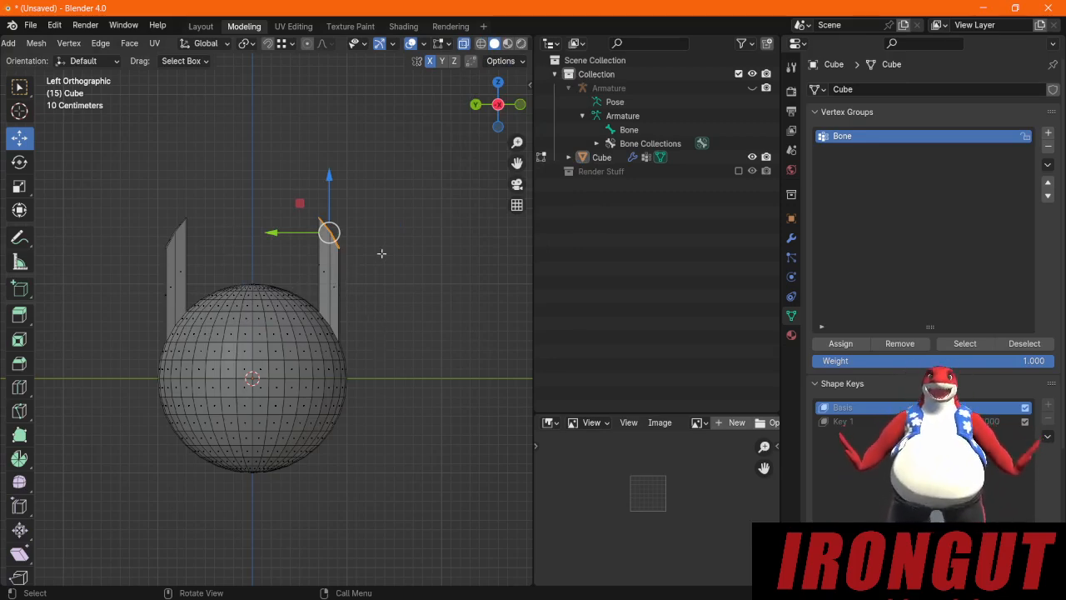
Step: Move the -Y extrusion's end faces outward by exactly -1.5 m in Y and -0.15 m in Z
key("g")
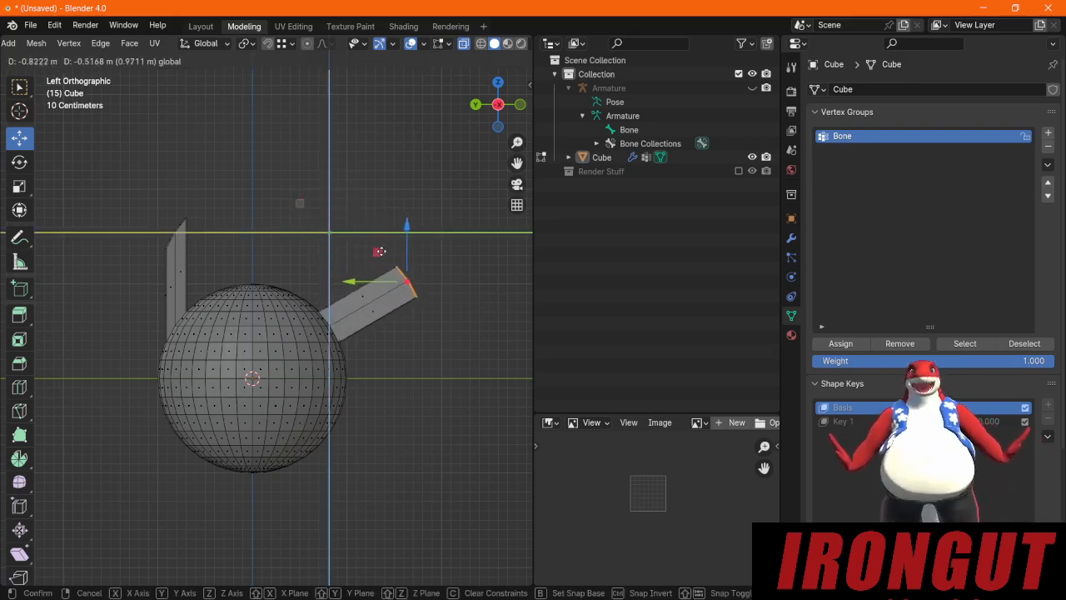
left_click(456, 213)
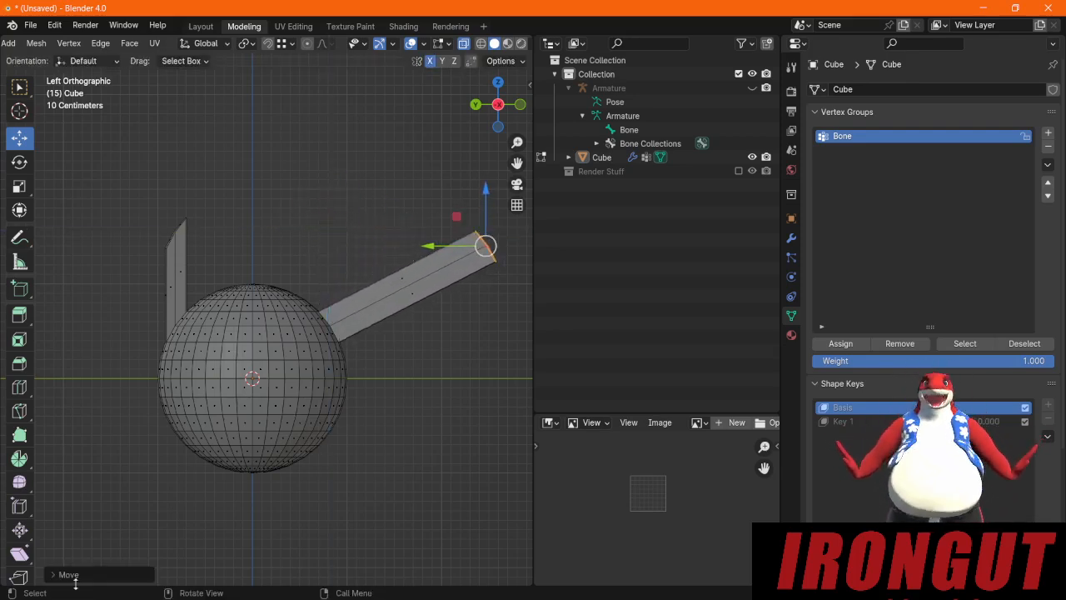
left_click(70, 575)
left_click(179, 511)
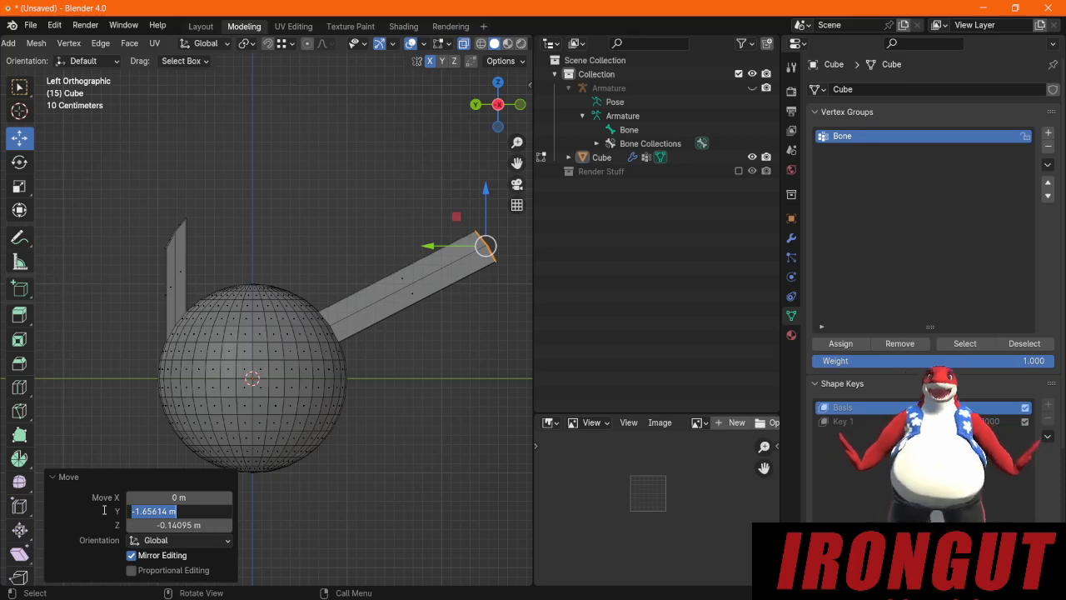
type("-1")
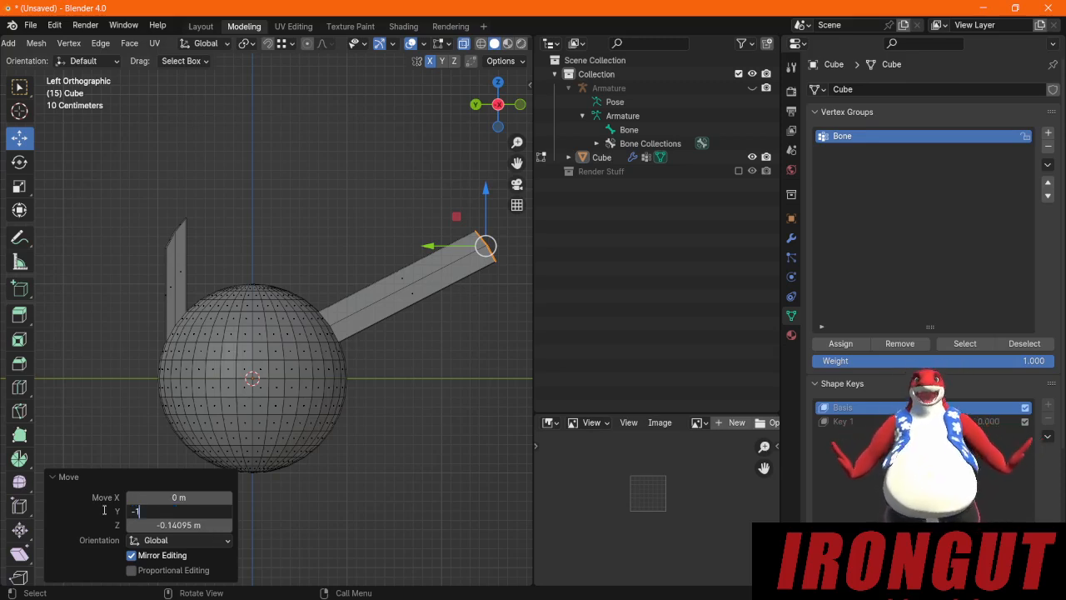
type(".5")
key("Tab")
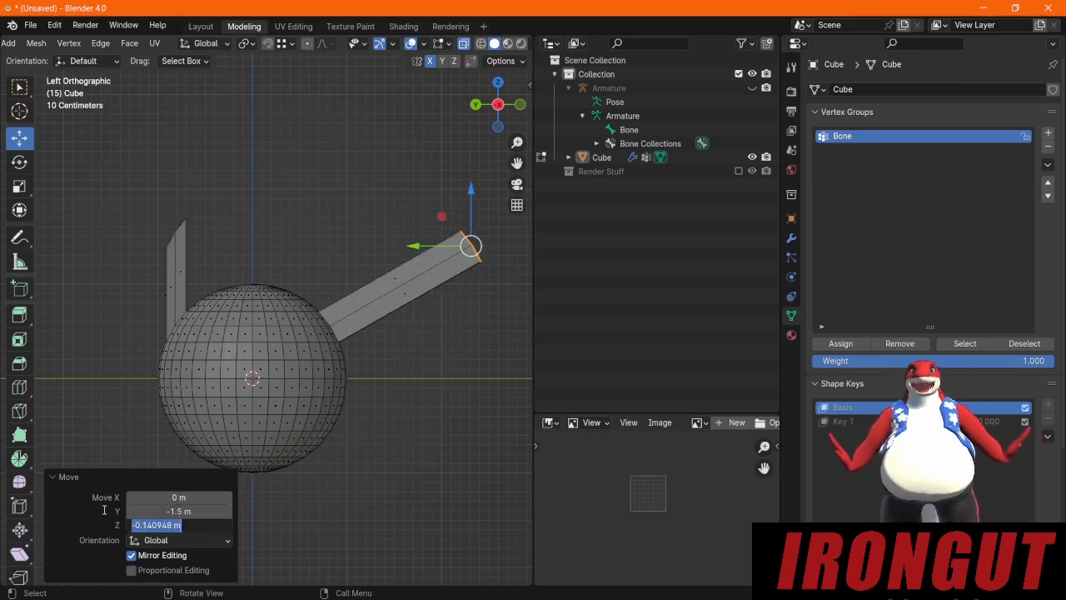
type("-0")
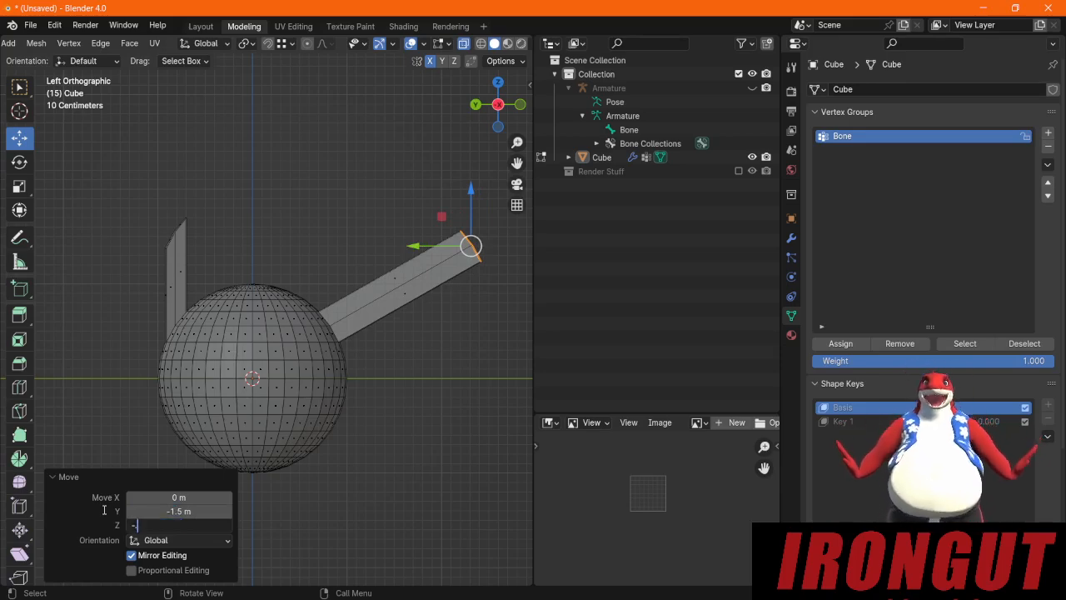
type(".15")
key("Return")
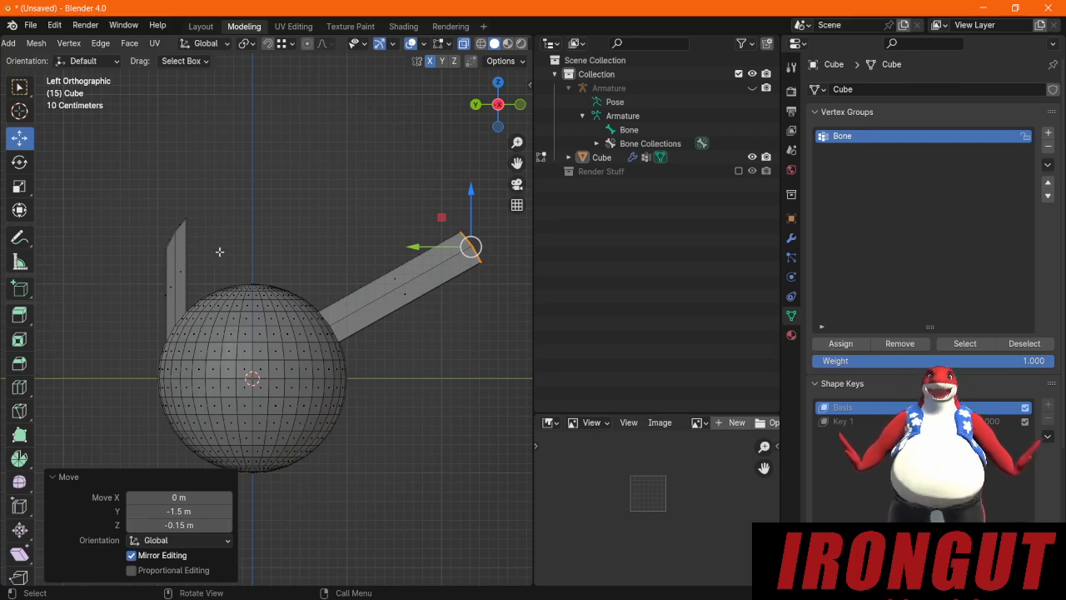
Step: Box-select the +Y extrusion's end faces and move them exactly 1.5 m in Y and -0.15 m in Z
left_click_drag(219, 251, 102, 179)
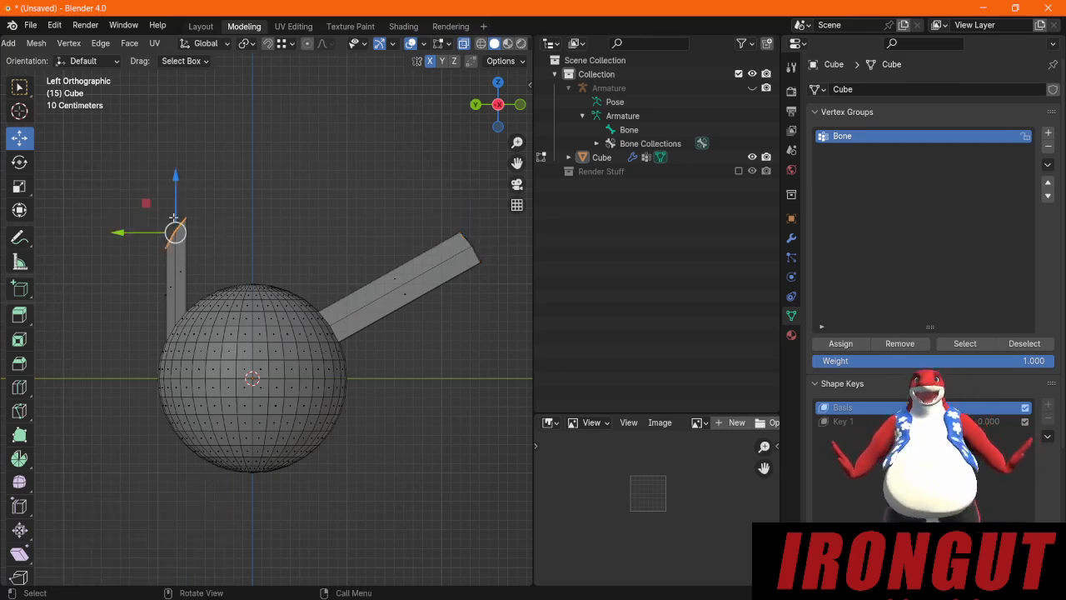
key("g")
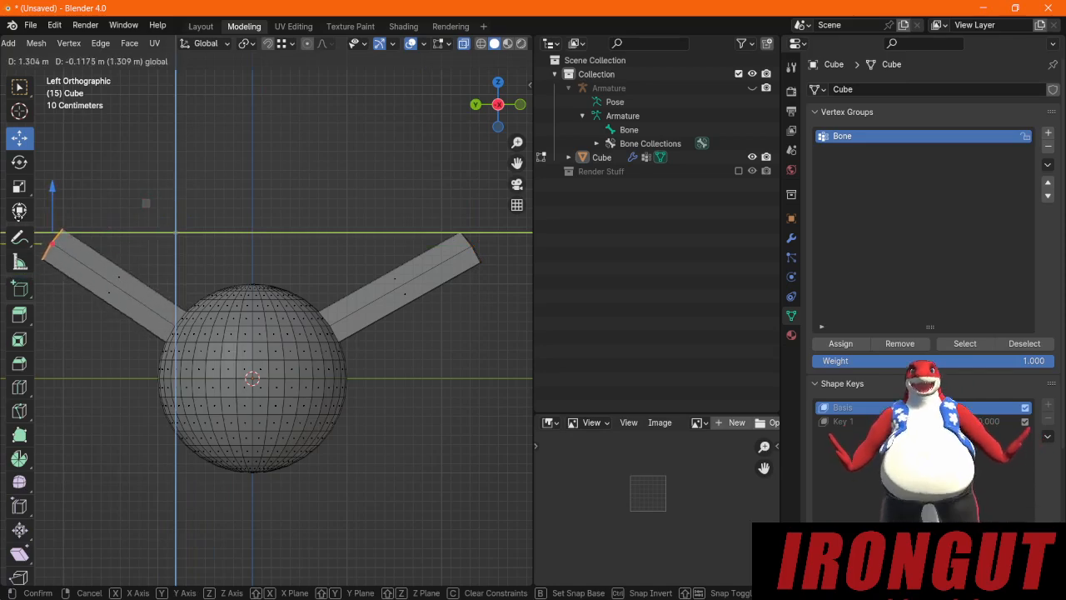
left_click(52, 246)
left_click(182, 509)
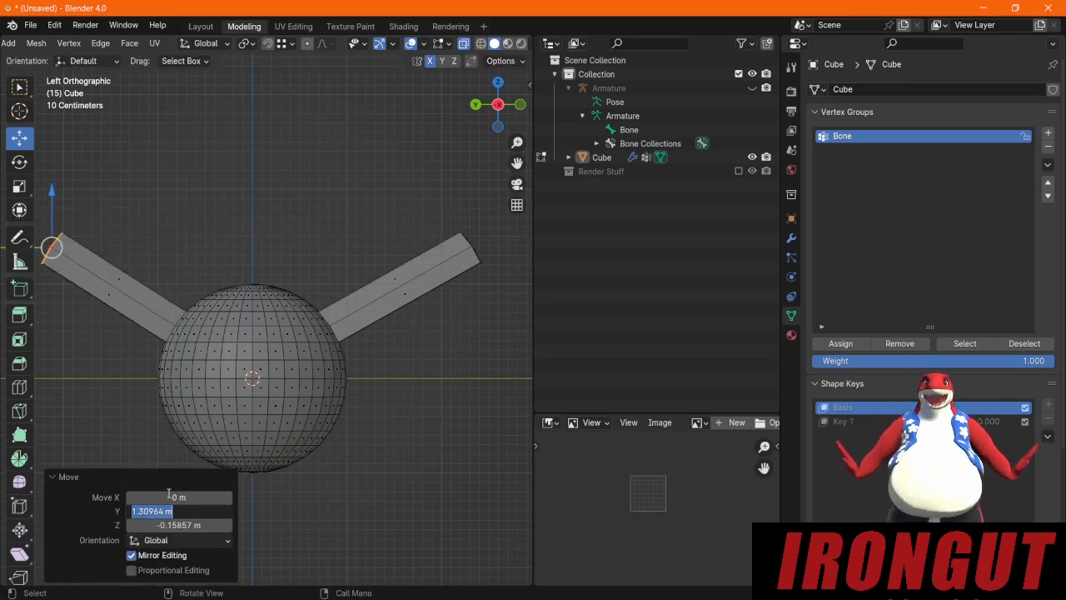
key("BackSpace")
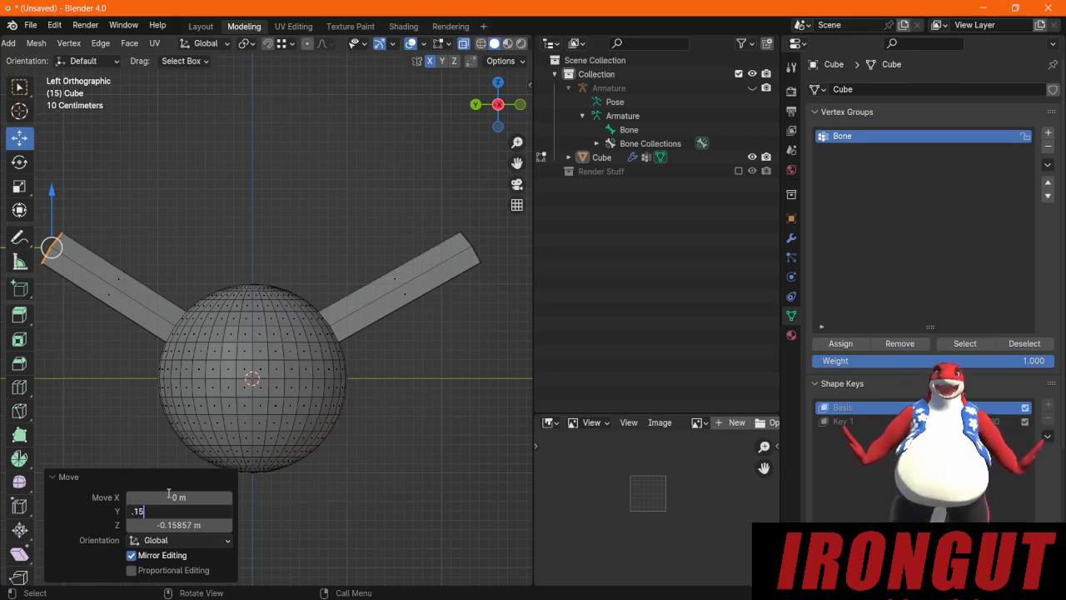
key("BackSpace")
key("BackSpace")
key("BackSpace")
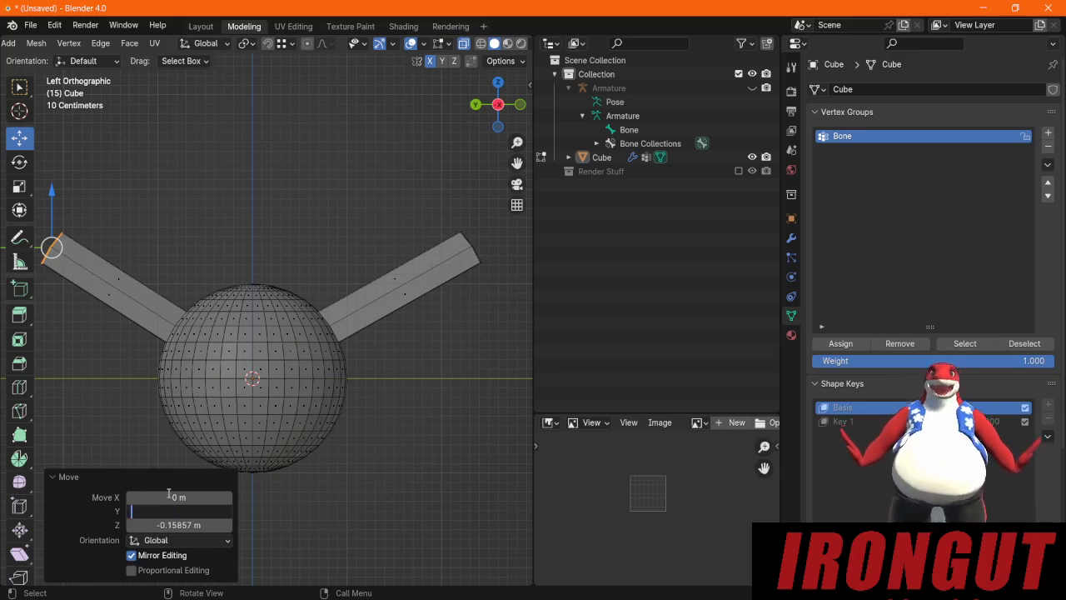
key("Tab")
type("-")
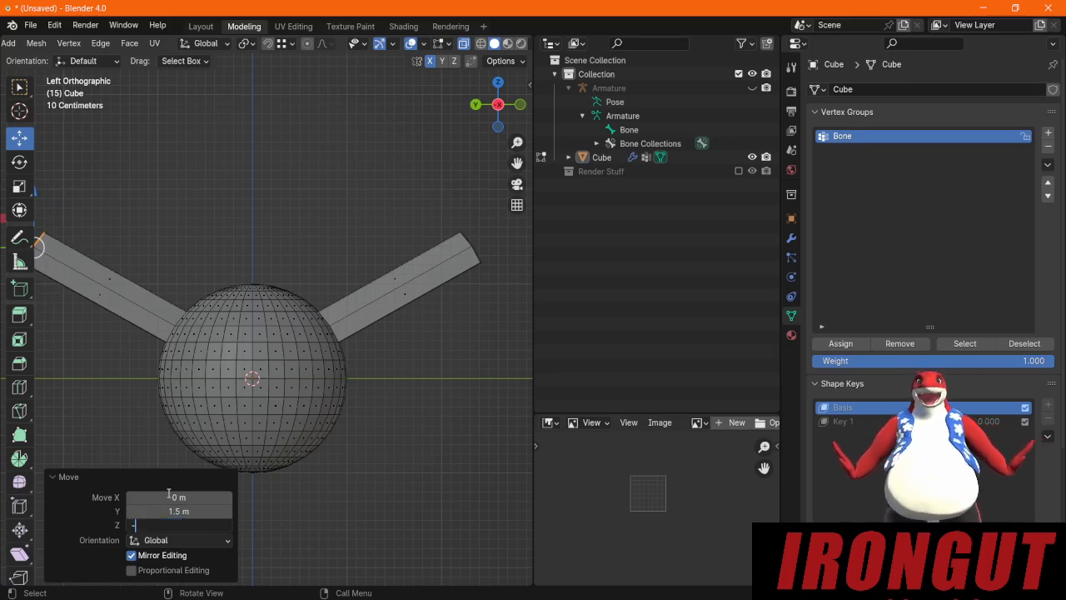
type("0.15")
key("Return")
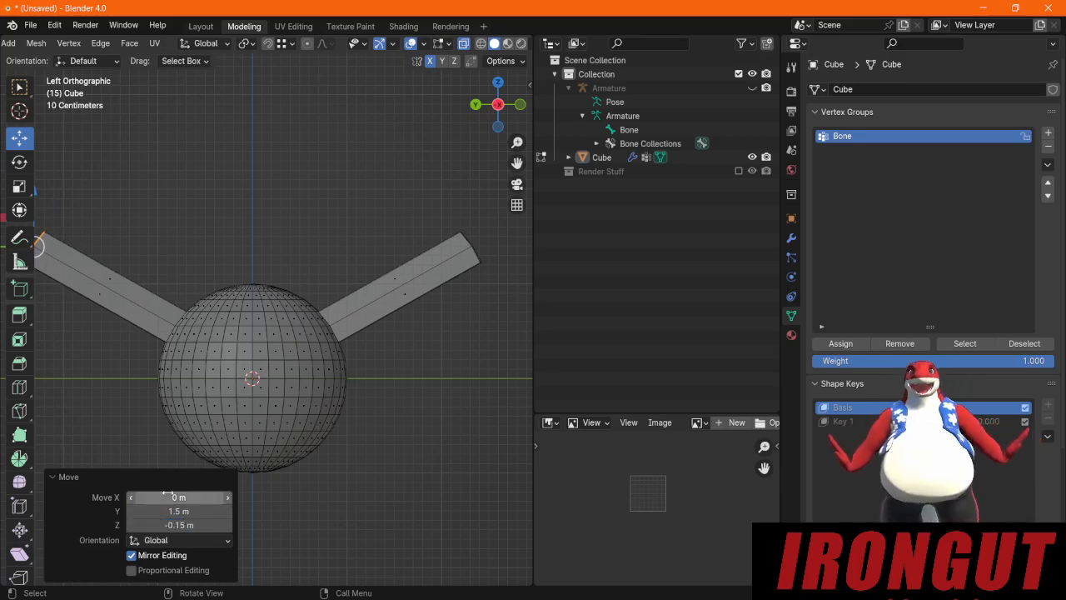
Step: Examine both angled extrusions in the front and left views, and clear the face selection
scroll(186, 266, "down", 1)
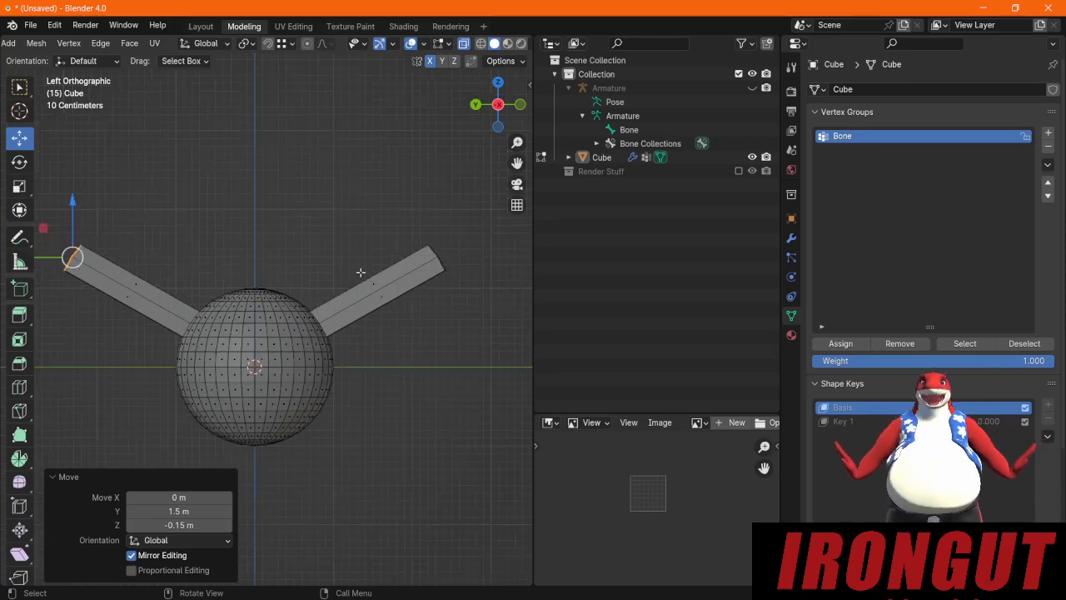
left_click(520, 104)
scroll(275, 238, "up", 6)
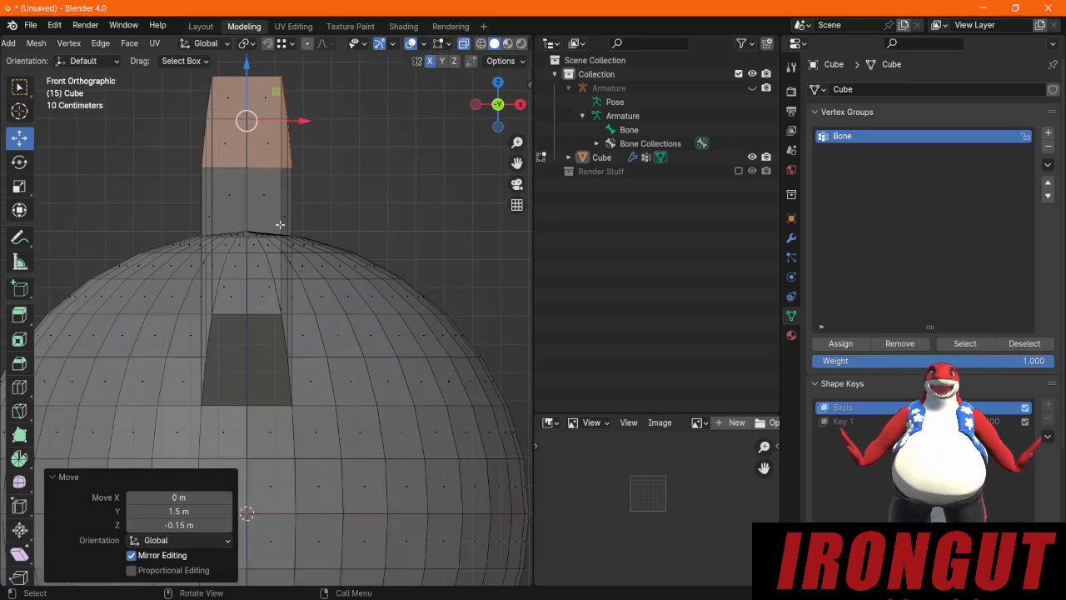
left_click(475, 105)
scroll(274, 164, "down", 6)
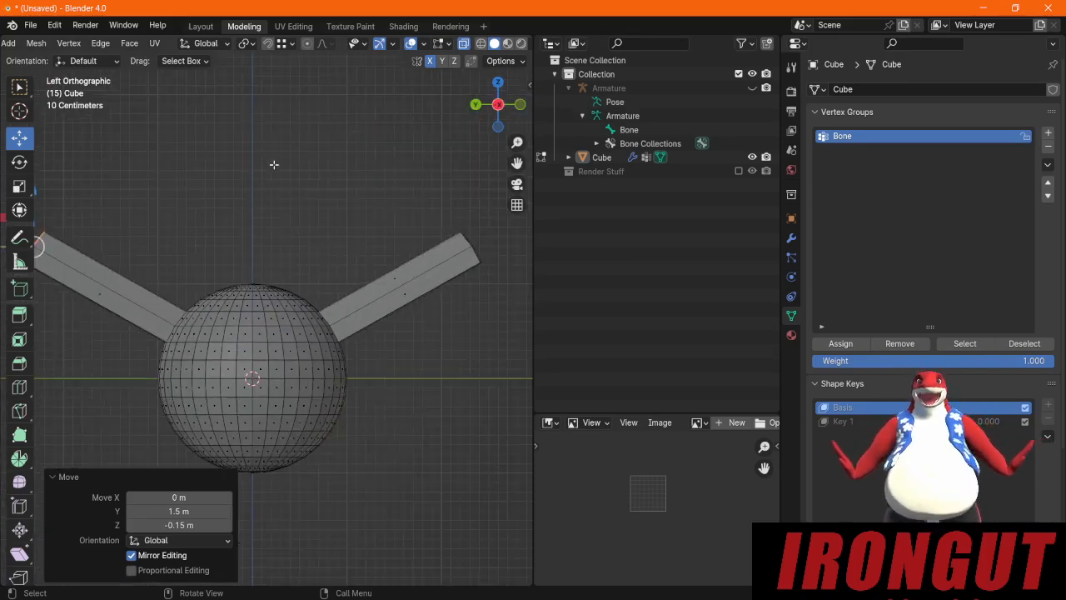
left_click(274, 164)
scroll(292, 188, "down", 4)
scroll(295, 347, "up", 3)
scroll(343, 405, "down", 1)
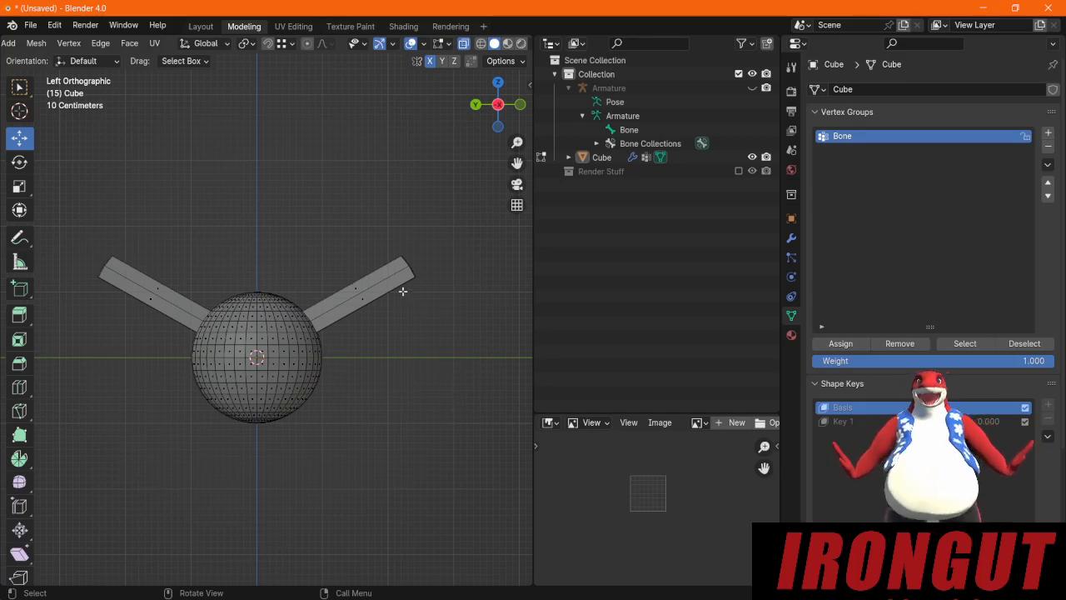
Step: Add a Mirror modifier to the sphere mesh below its Armature modifier
left_click(791, 241)
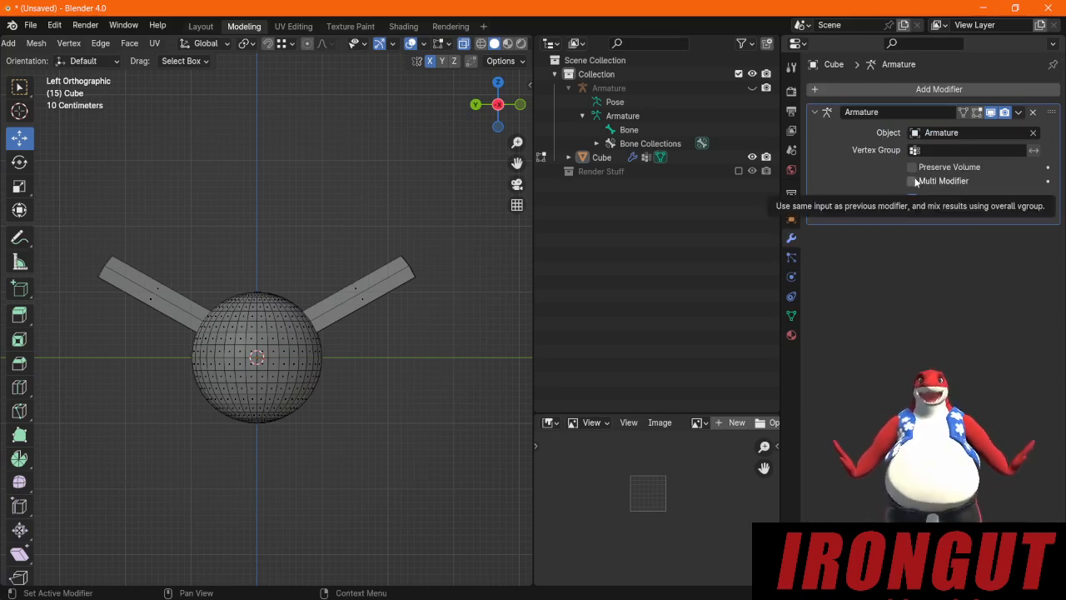
left_click(931, 92)
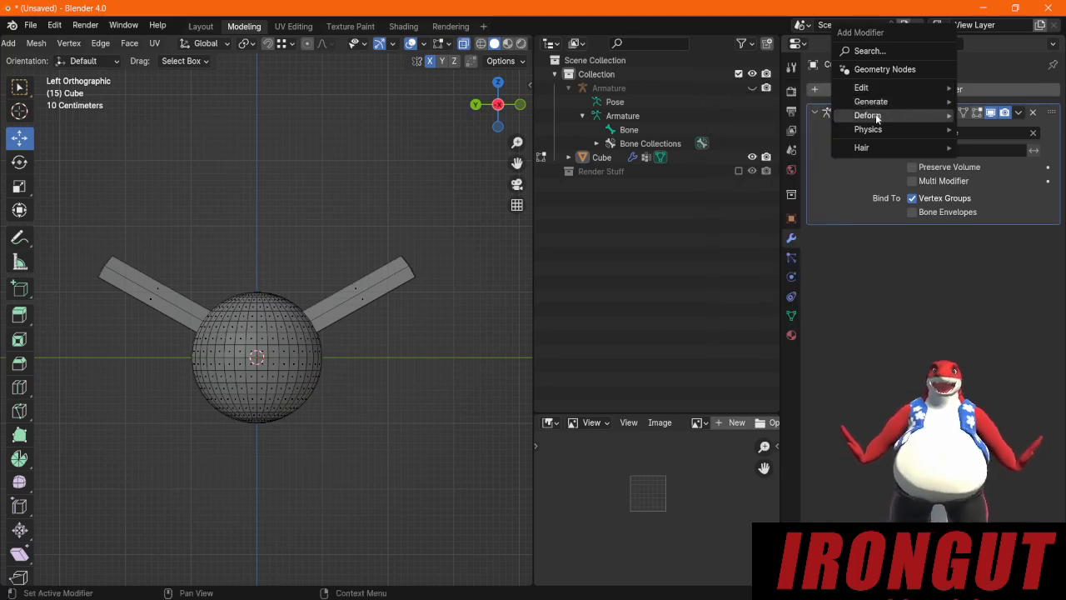
mouse_move(875, 117)
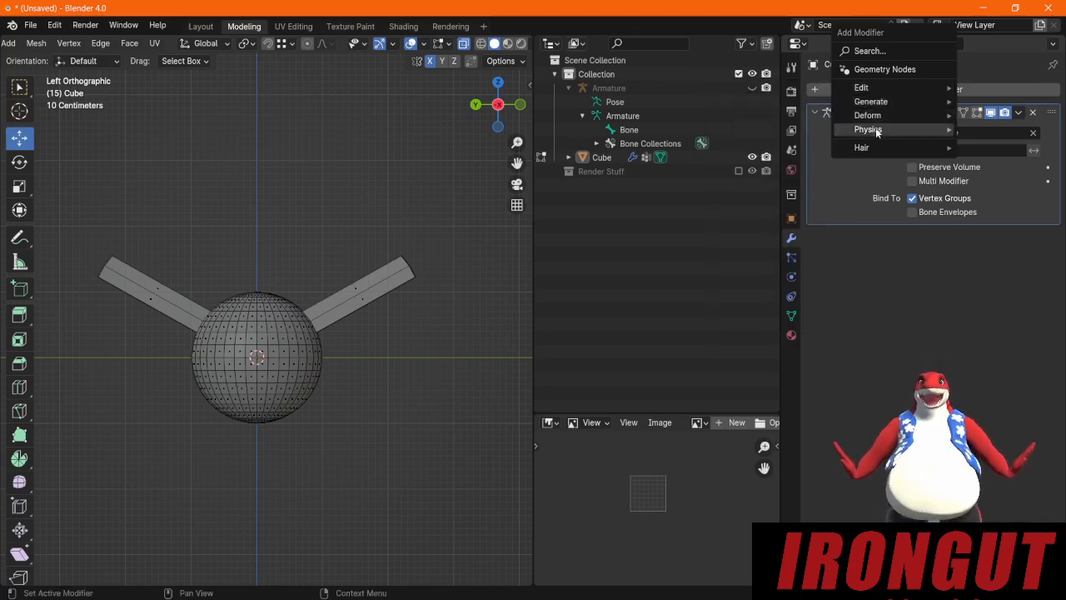
mouse_move(879, 86)
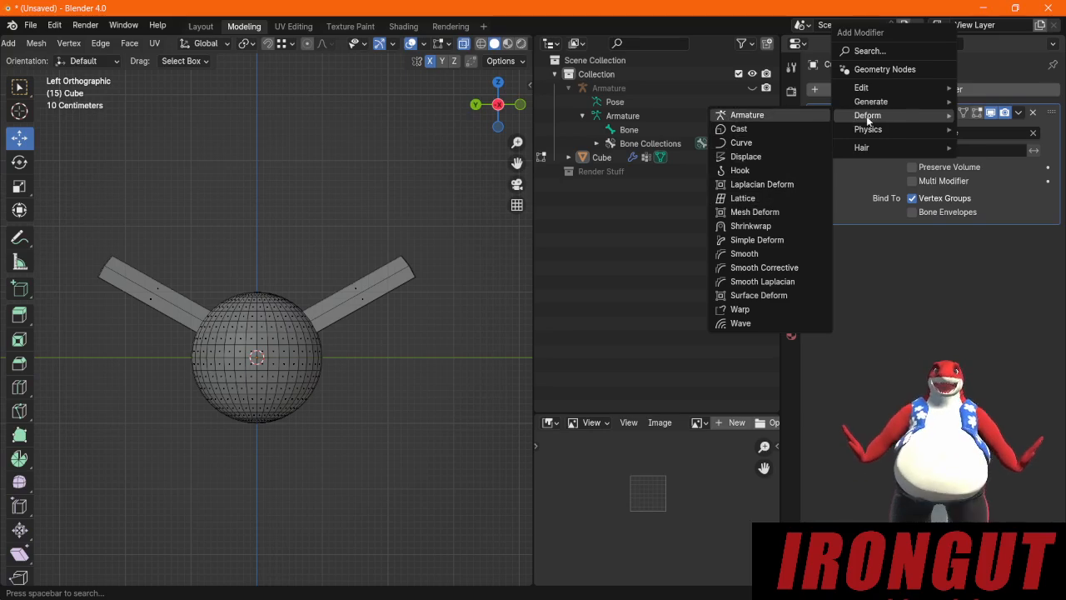
mouse_move(882, 104)
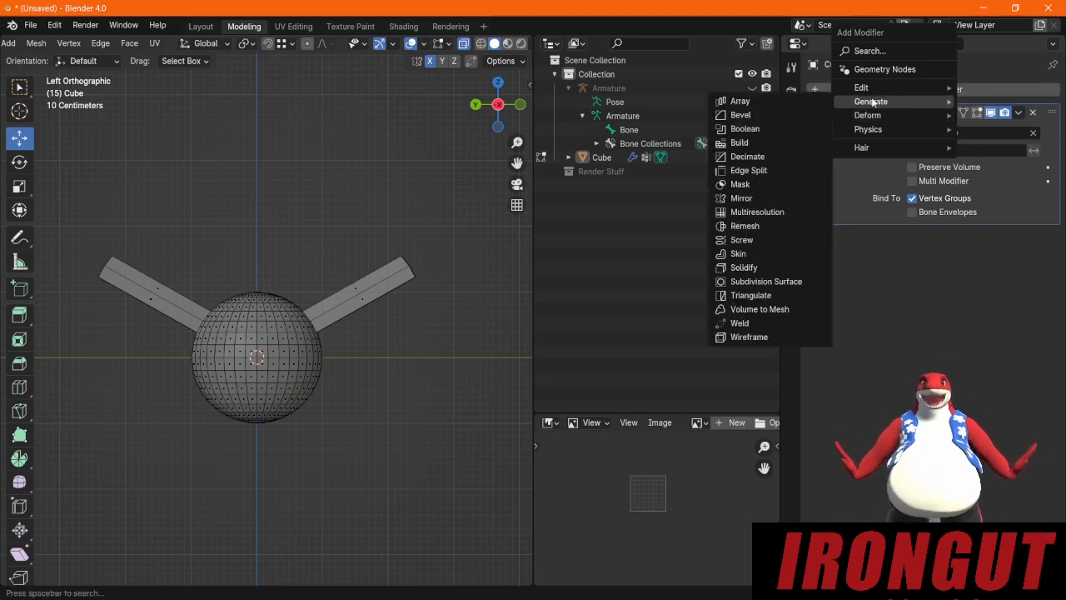
left_click(724, 199)
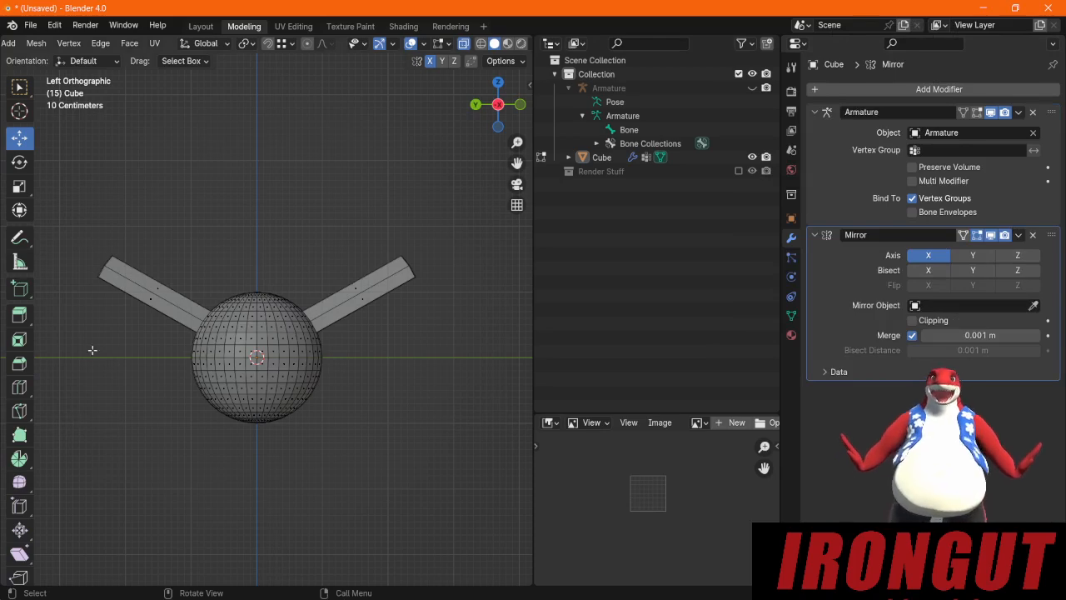
Step: Box-select the +Y half of the sphere with its extrusion and delete those faces
left_click_drag(72, 215, 257, 523)
key("x")
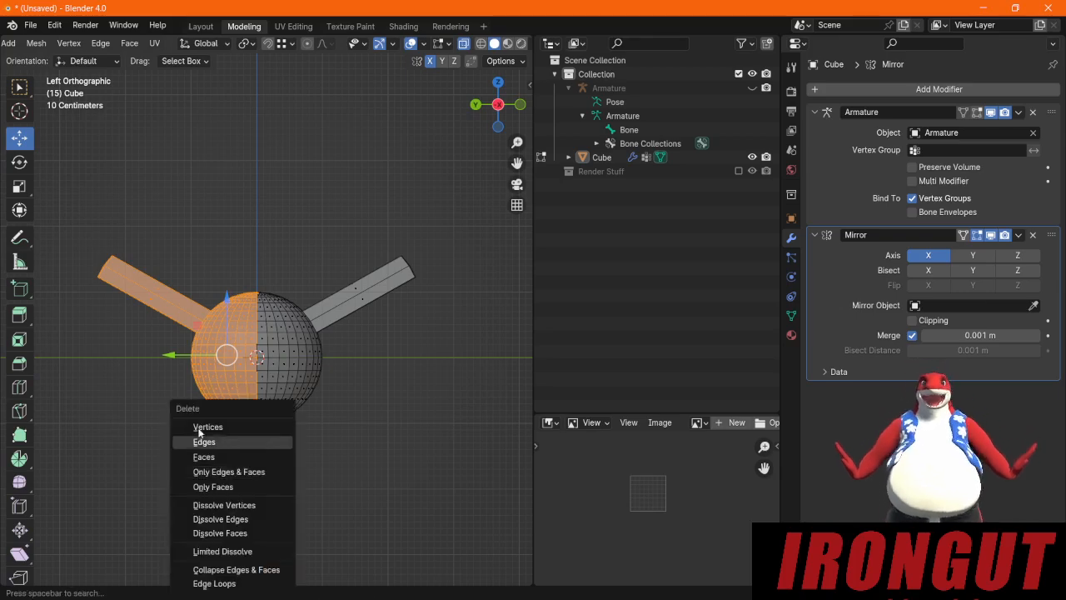
key("Escape")
key("x")
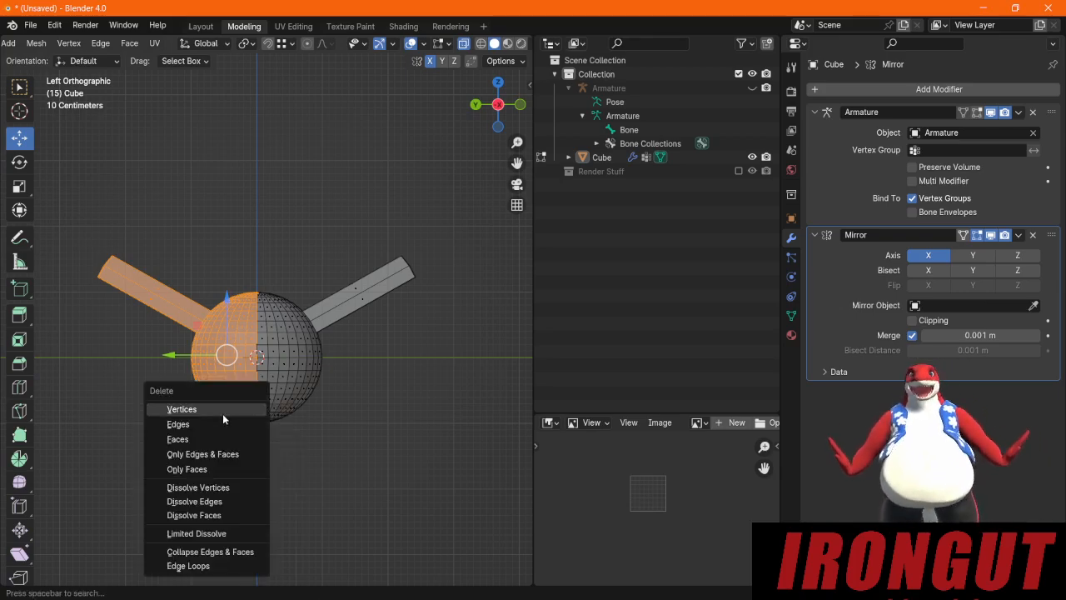
left_click(202, 439)
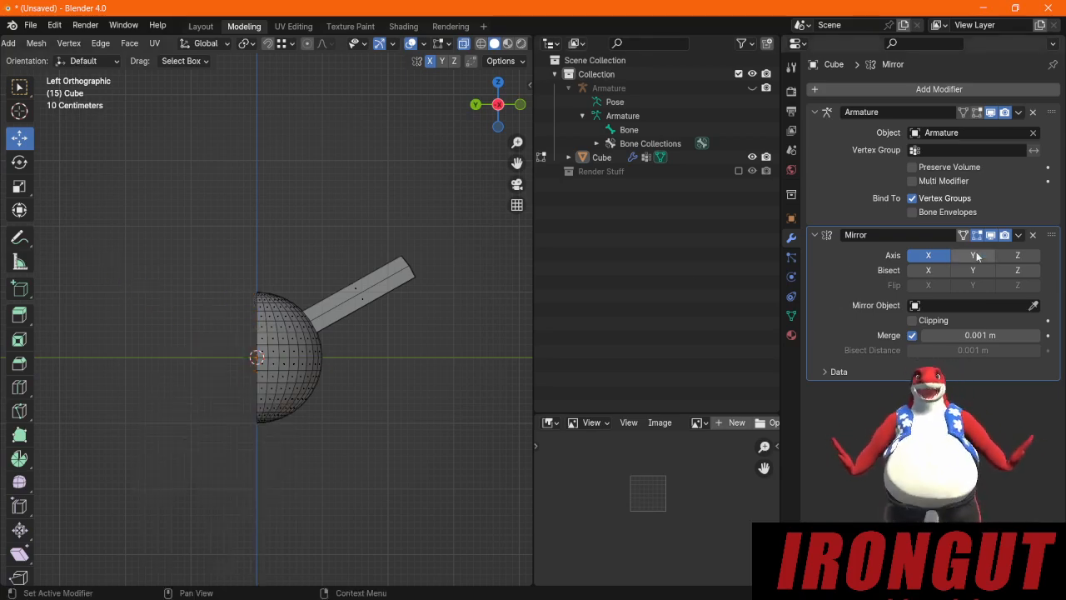
Step: Switch the remaining half sphere from Edit Mode to Object Mode
scroll(67, 43, "up", 3)
left_click(59, 43)
left_click(50, 57)
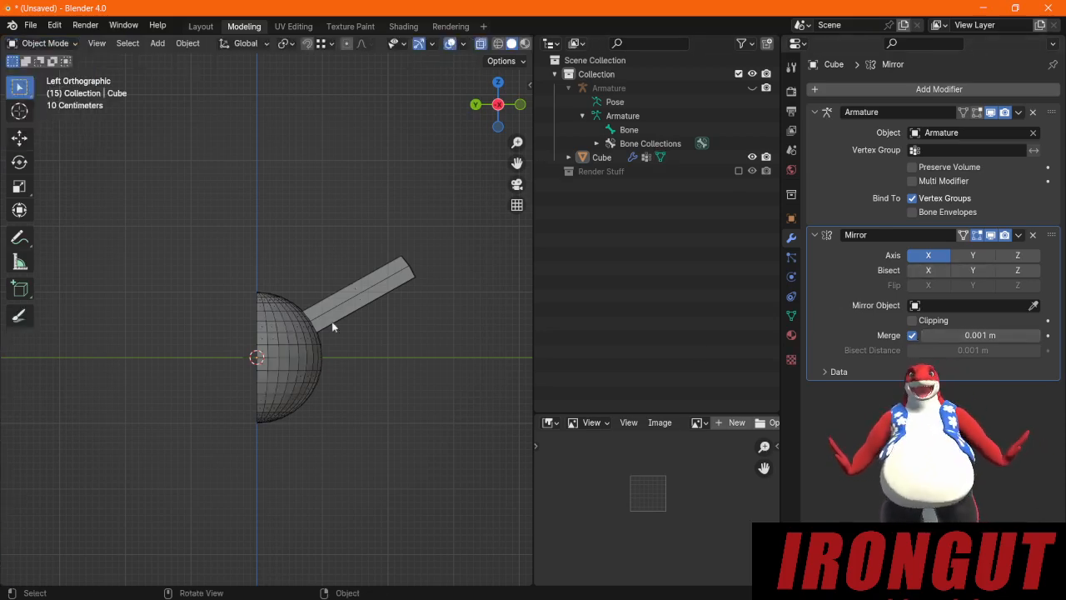
Step: Switch the half sphere to Edit Mode and select all of its faces, including the extrusion
middle_click_drag(332, 327, 266, 325)
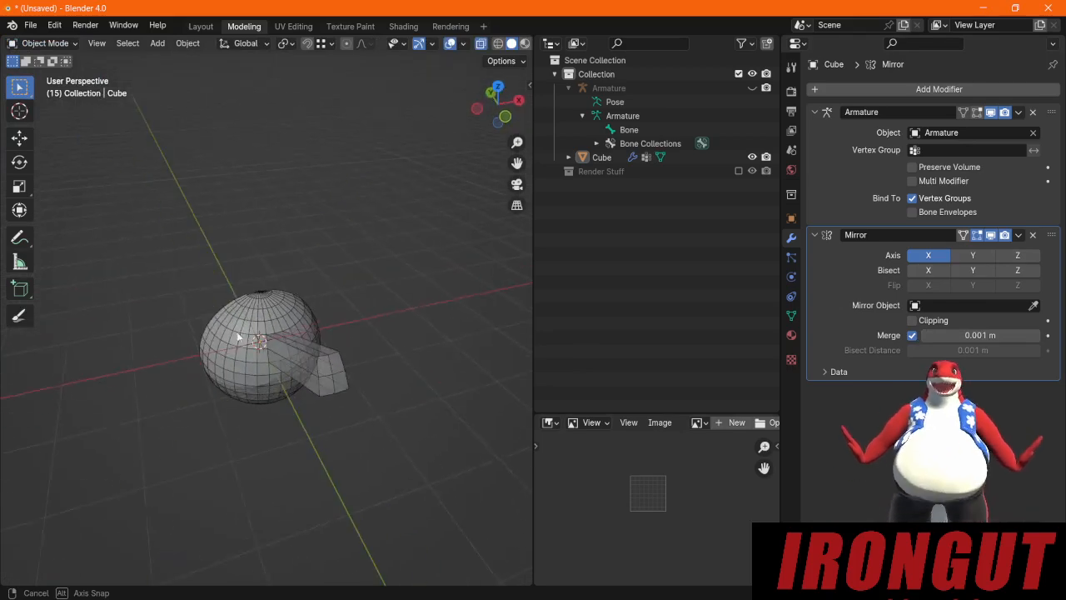
left_click(505, 117)
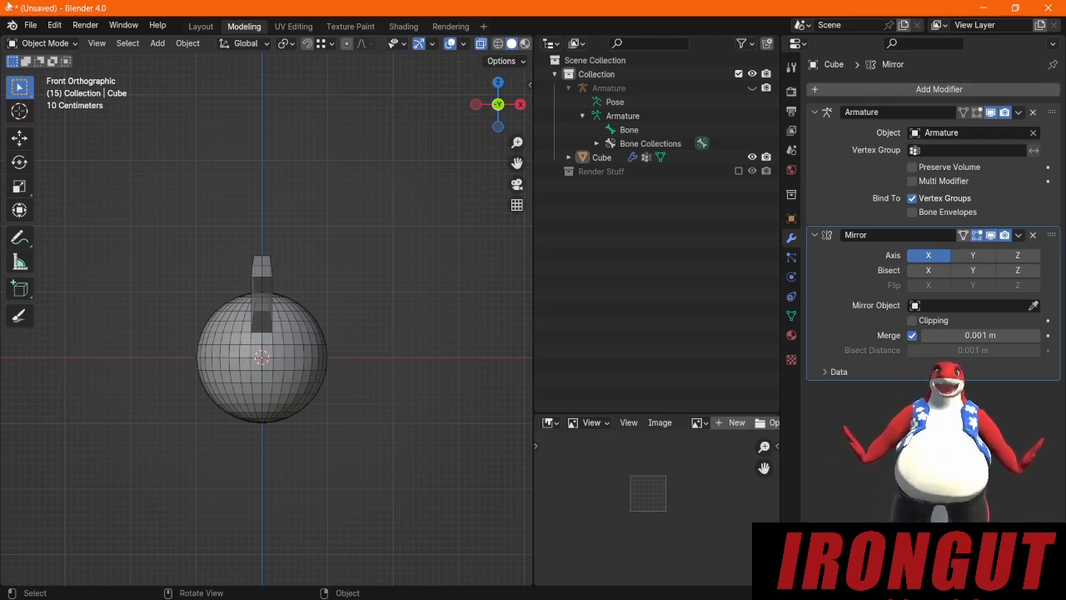
left_click(43, 44)
left_click(45, 73)
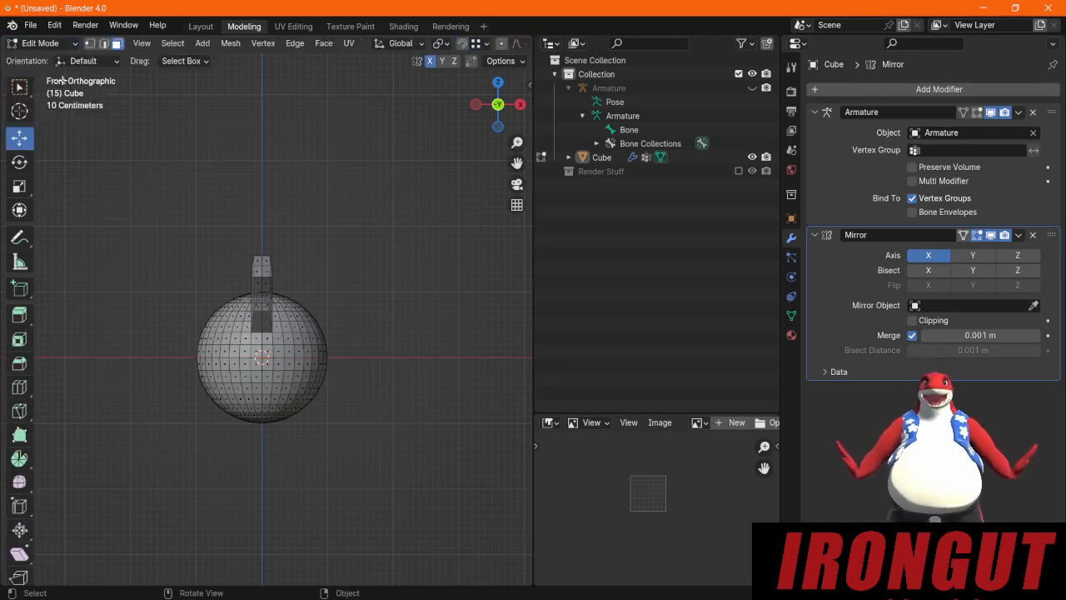
left_click_drag(410, 508, 79, 174)
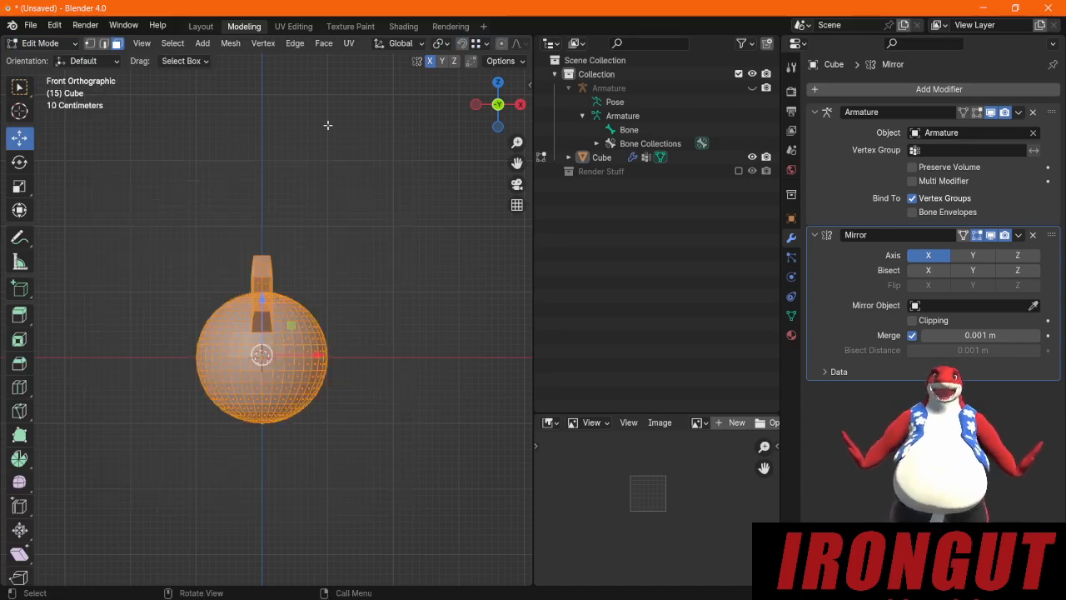
Step: With X mesh symmetry off and the 3D Cursor as pivot, rotate the half sphere 90° about the Z axis in top view
left_click(19, 162)
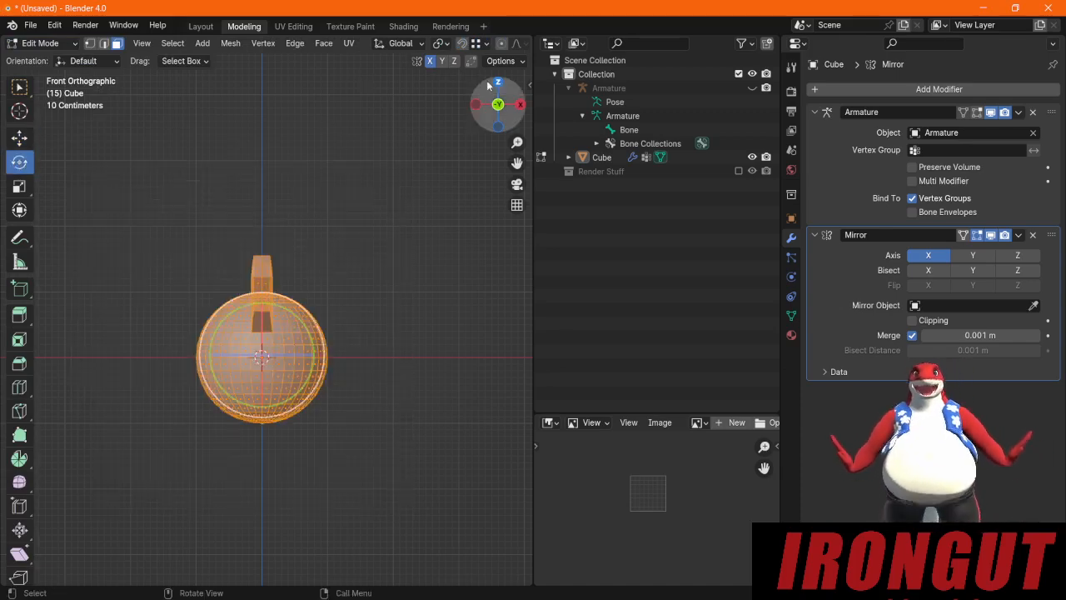
left_click(497, 82)
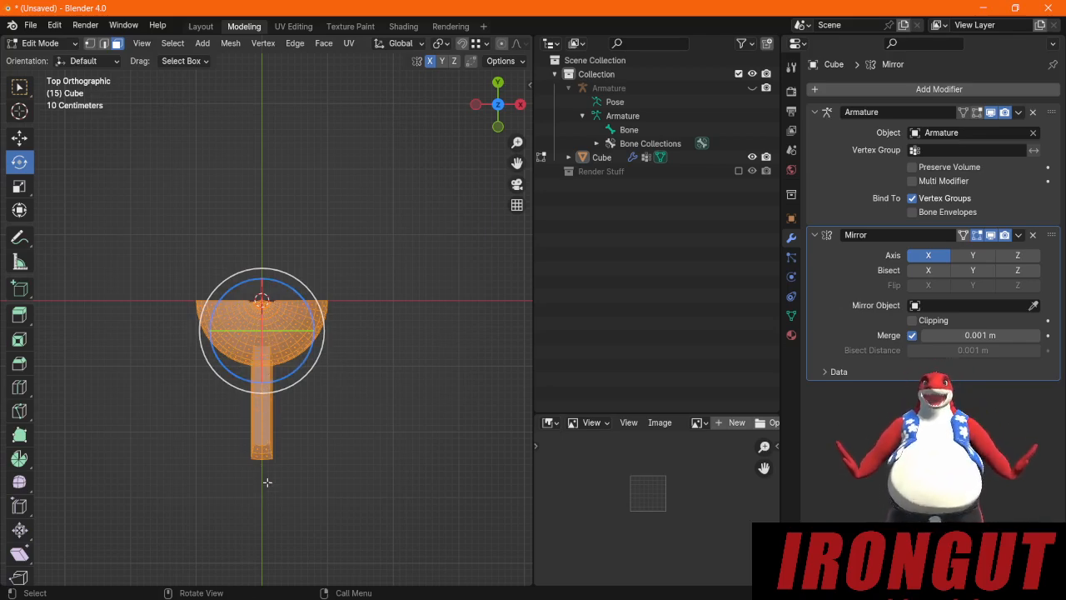
left_click(438, 43)
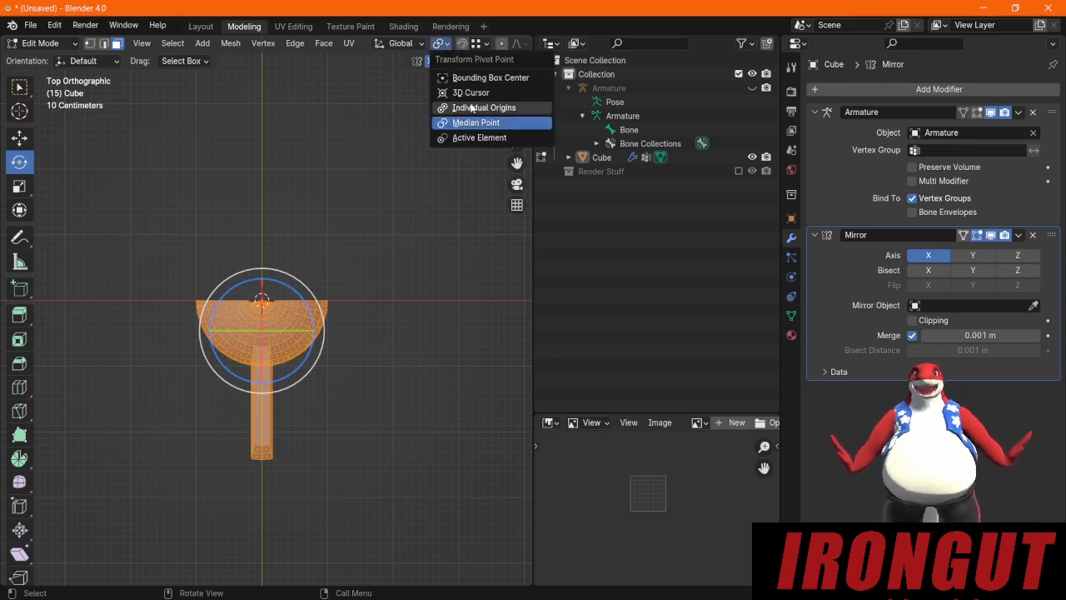
left_click(468, 93)
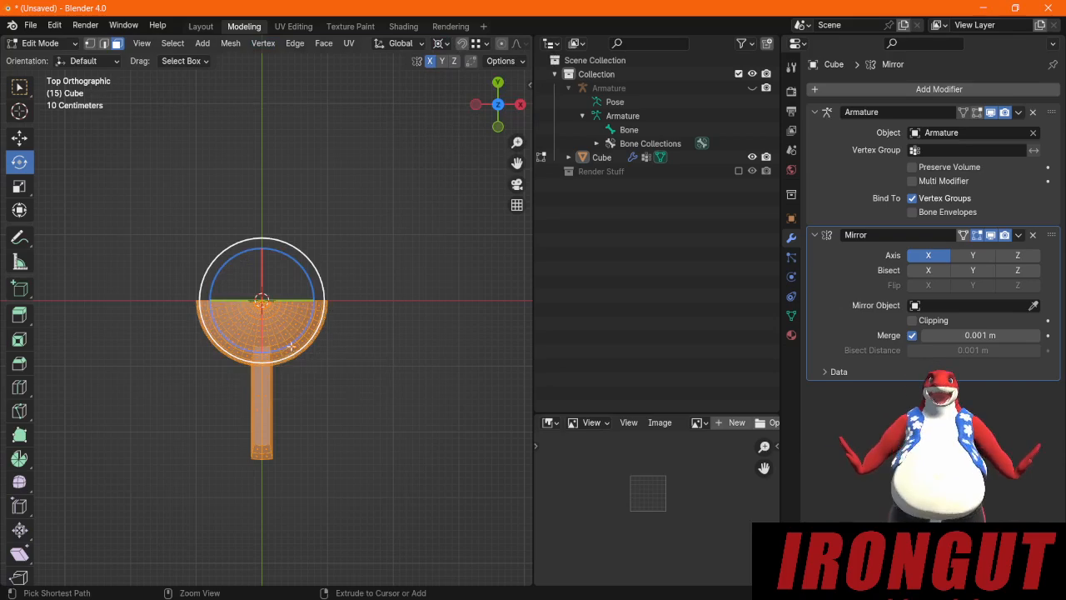
left_click_drag(297, 340, 433, 126, "ctrl")
key("ctrl+z")
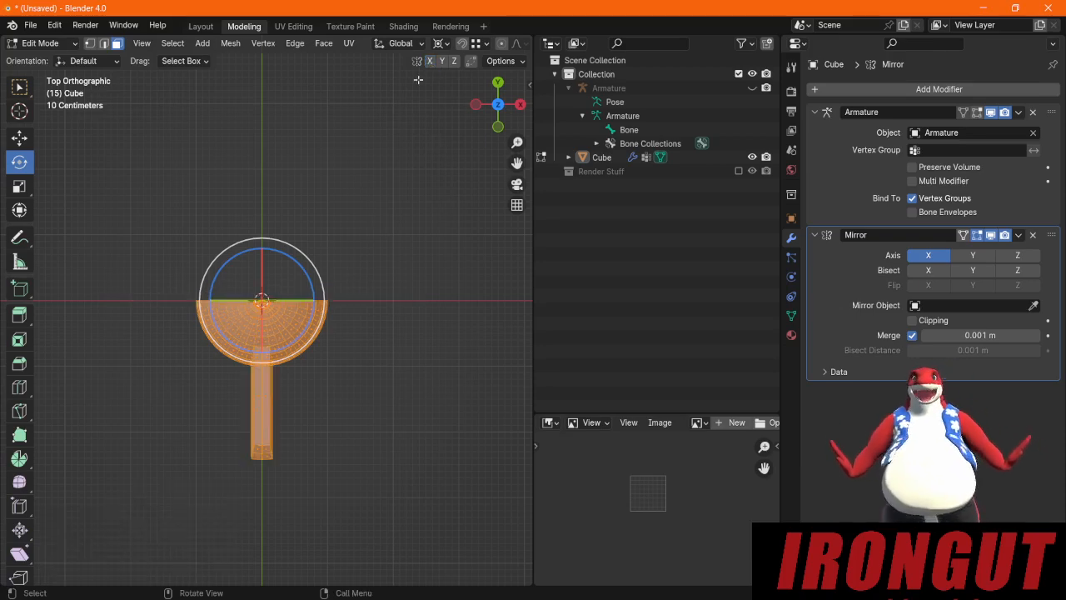
left_click_drag(291, 347, 463, 155, "ctrl")
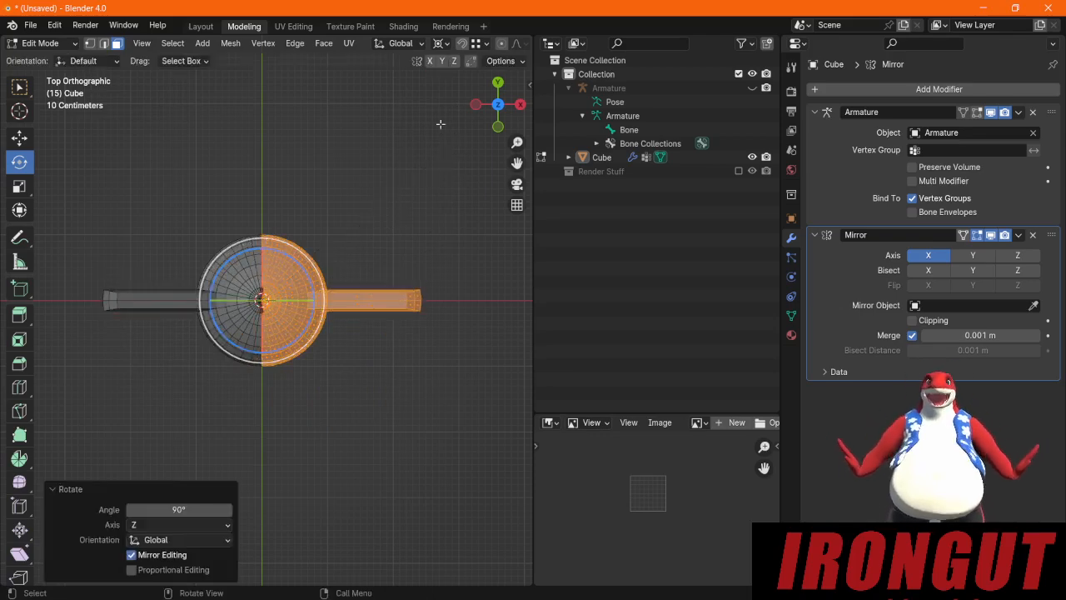
Step: Examine the mirrored sphere and both extrusions in Object Mode, and return to Edit Mode
left_click(61, 43)
left_click(38, 56)
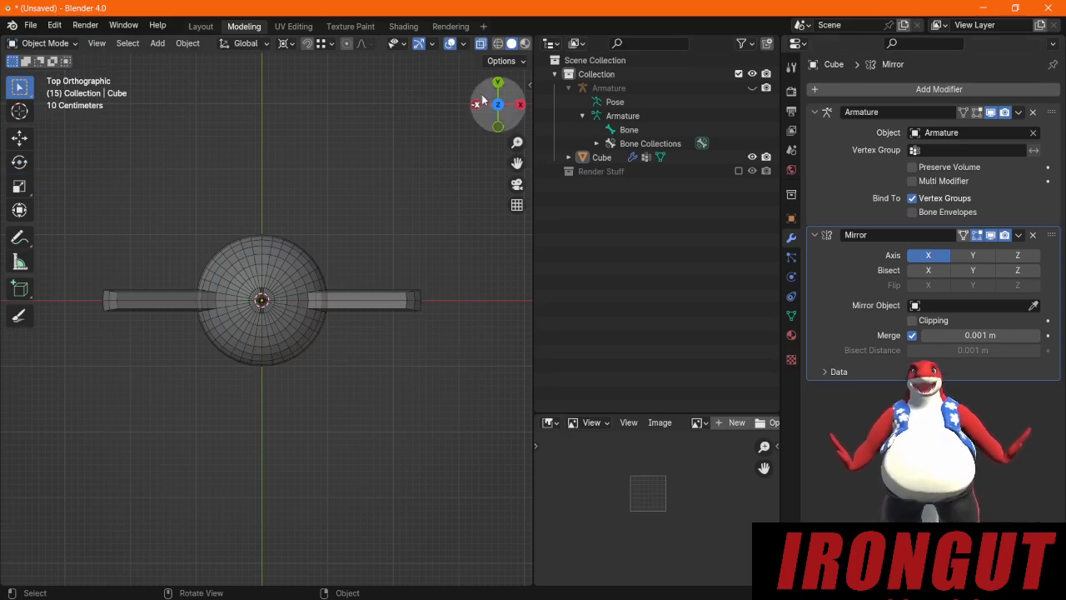
middle_click_drag(254, 388, 251, 250)
left_click(58, 44)
left_click(60, 45)
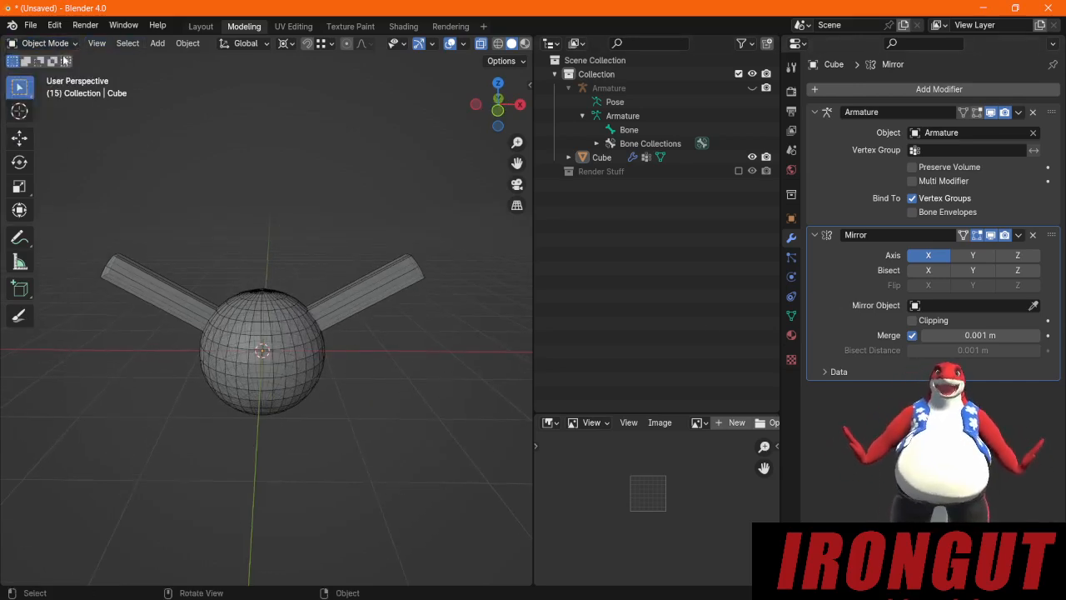
left_click(61, 47)
left_click(46, 74)
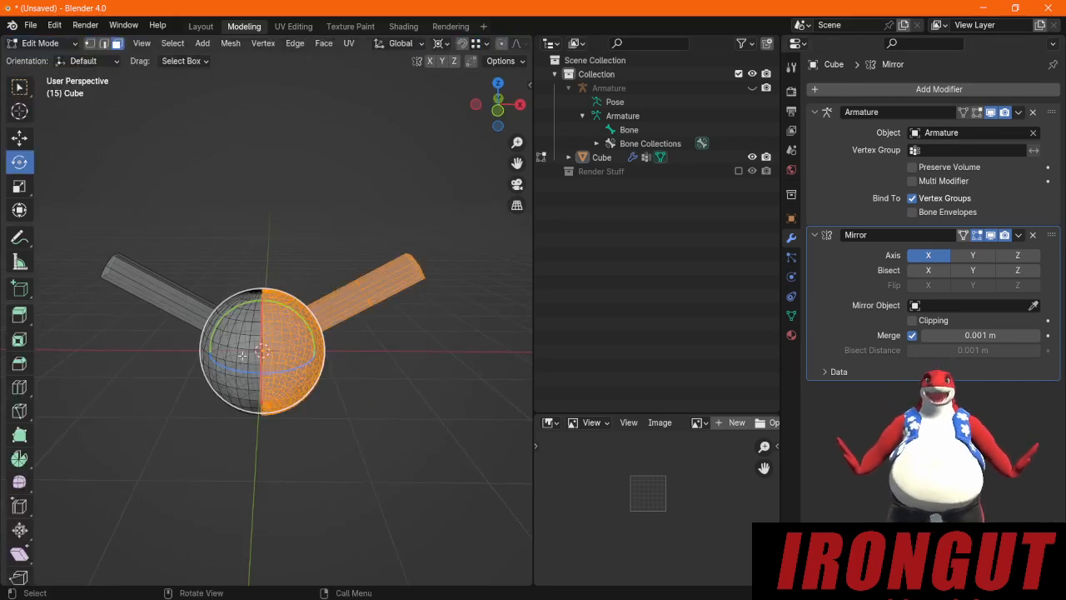
Step: Compare the real and mirrored halves by switching the Mirror modifier's Edit Mode display off and back on
middle_click_drag(267, 466, 208, 479)
scroll(217, 479, "up", 4)
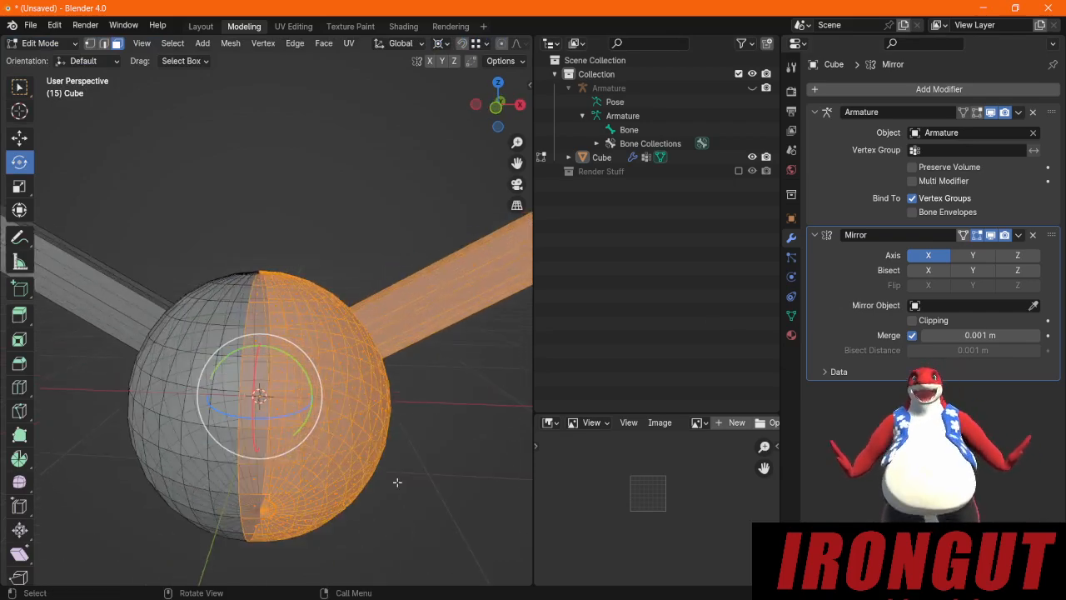
scroll(387, 470, "down", 2)
left_click_drag(438, 498, 144, 300)
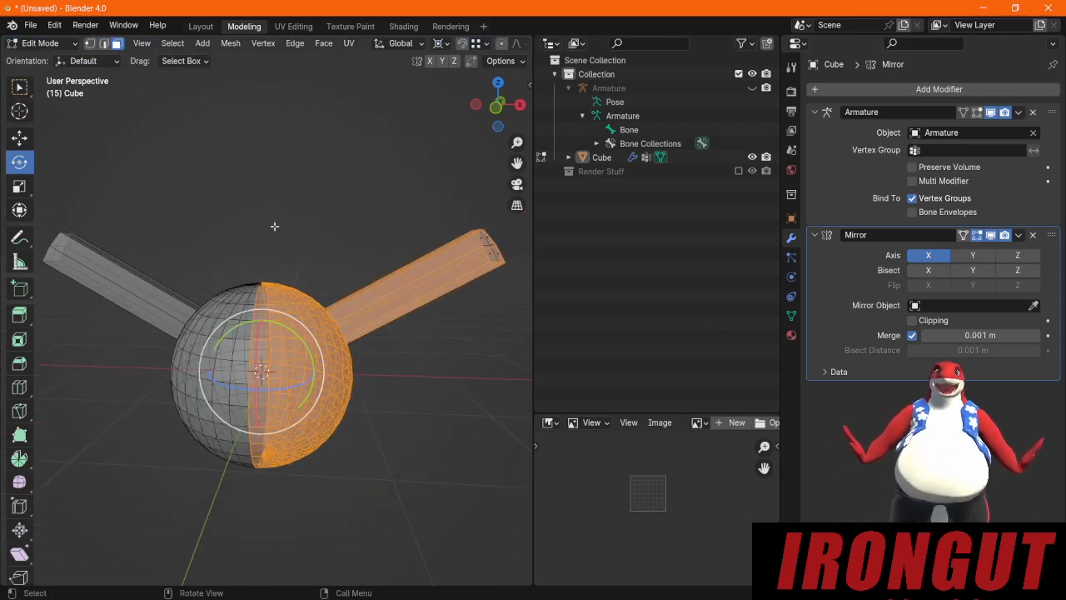
left_click(173, 43)
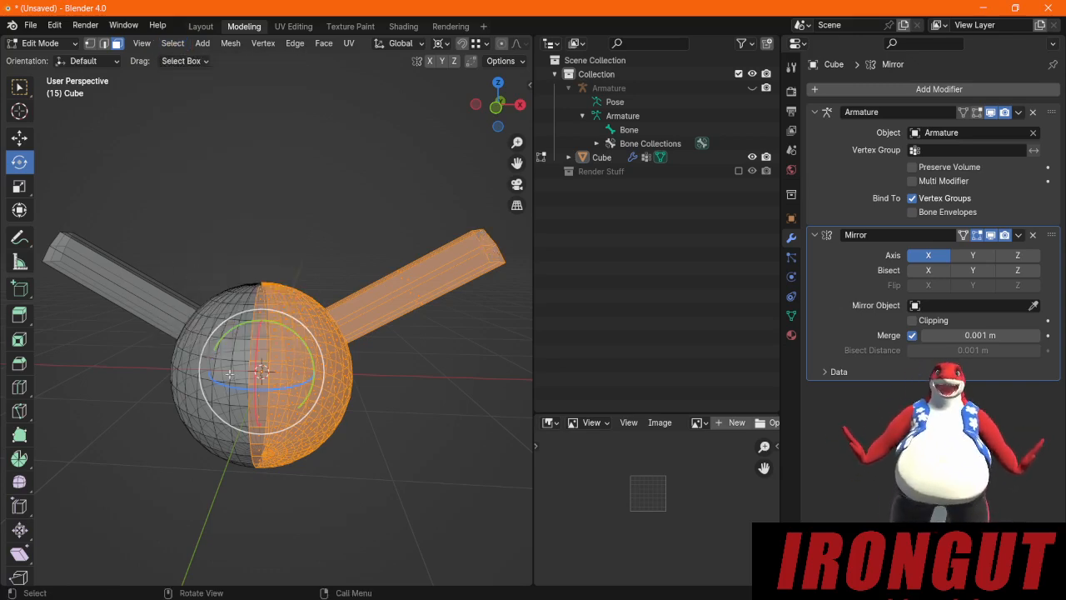
left_click(976, 236)
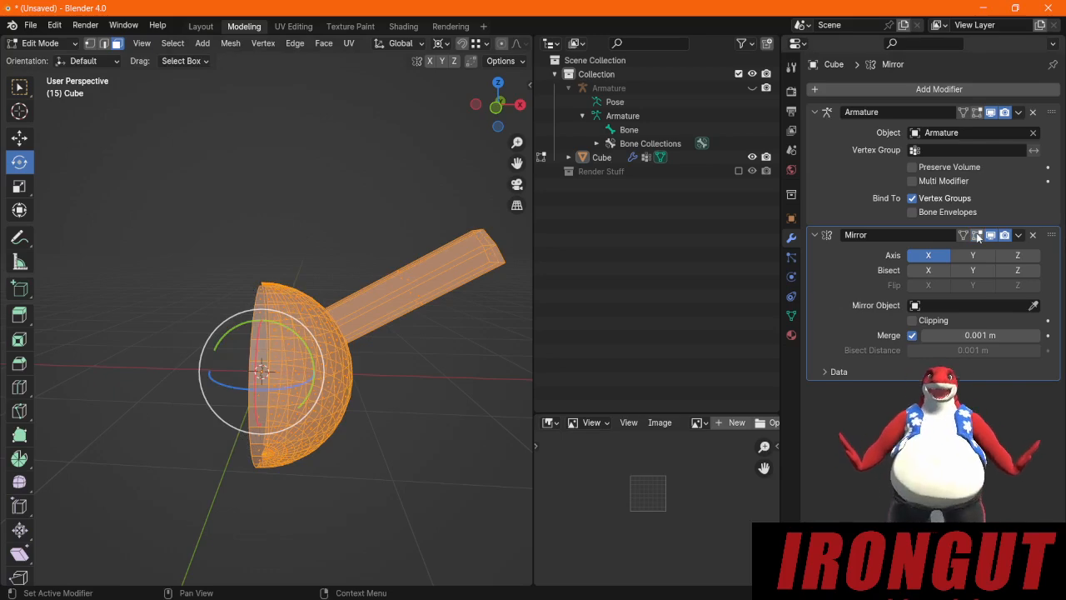
left_click(976, 236)
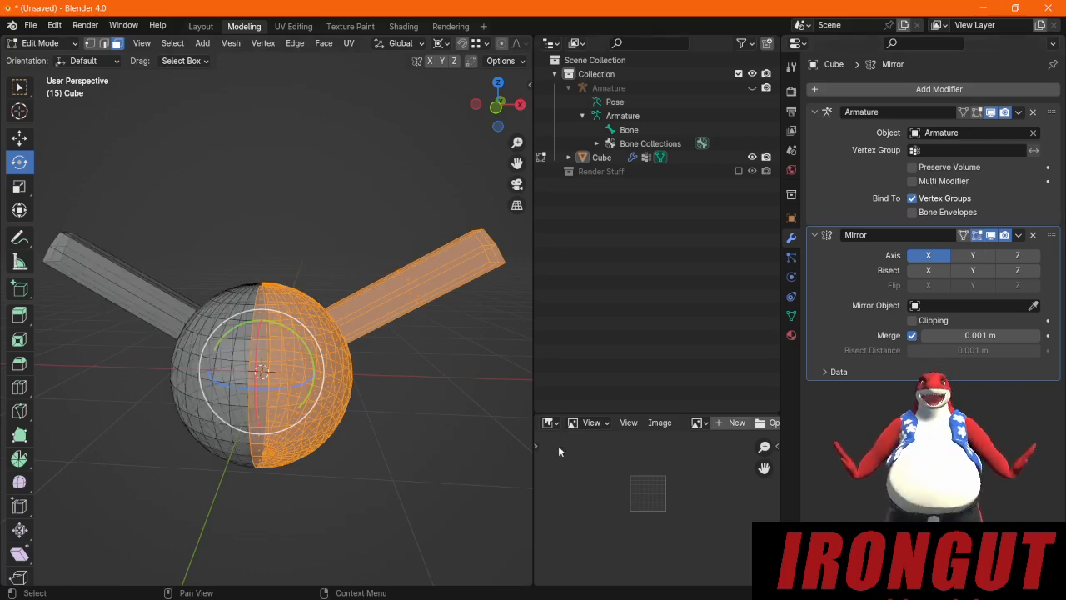
Step: Clear the selection, turn off X-ray, and select a two-by-two block of faces low on the sphere's +X side
left_click(491, 335)
left_click(498, 121)
scroll(273, 440, "down", 3)
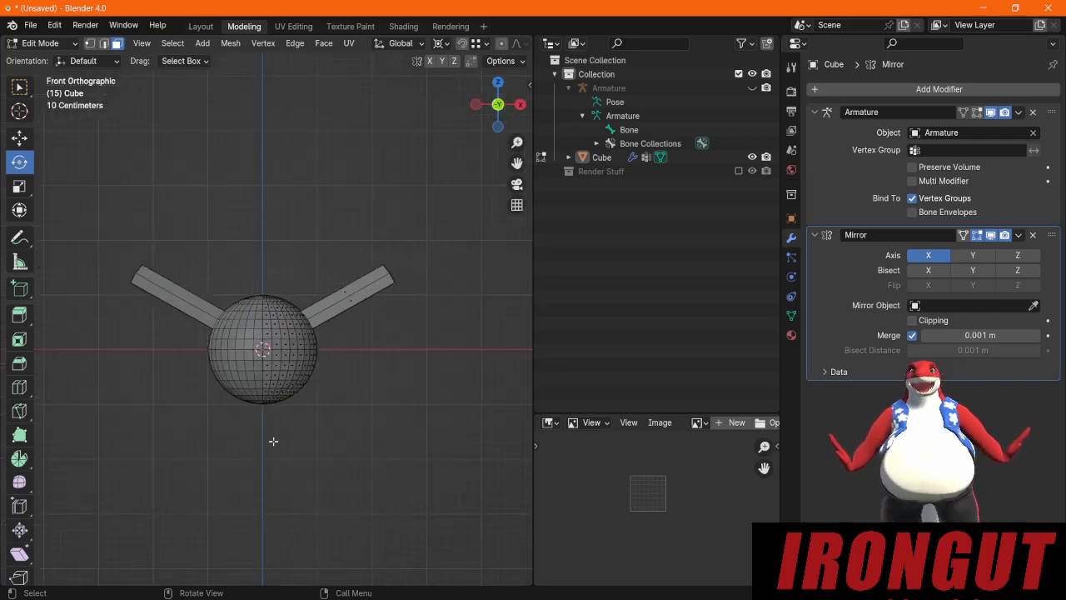
scroll(404, 400, "up", 3)
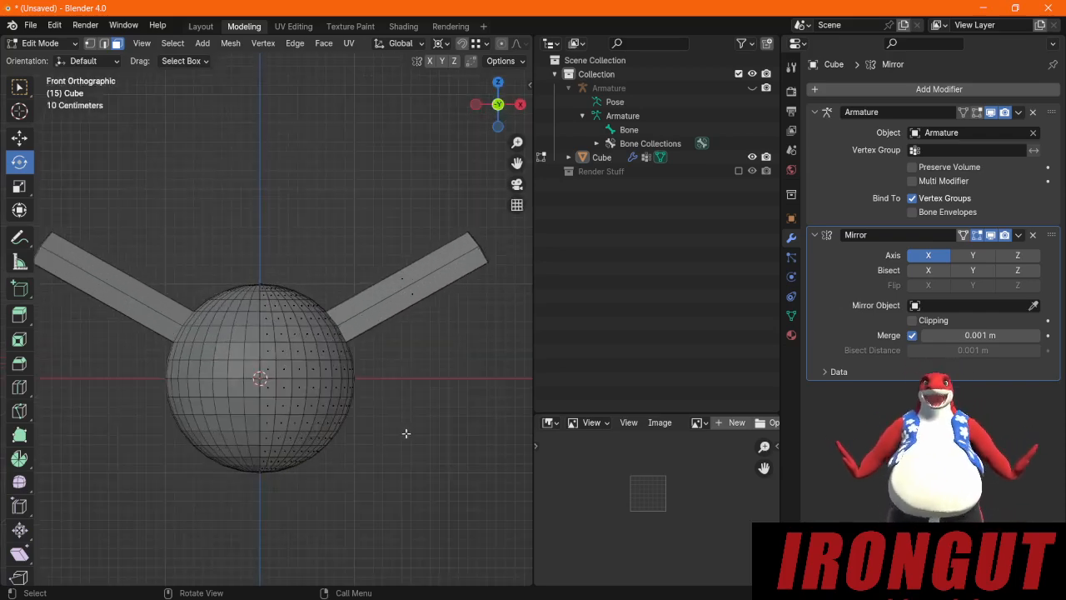
middle_click_drag(423, 427, 274, 367)
scroll(442, 46, "down", 5)
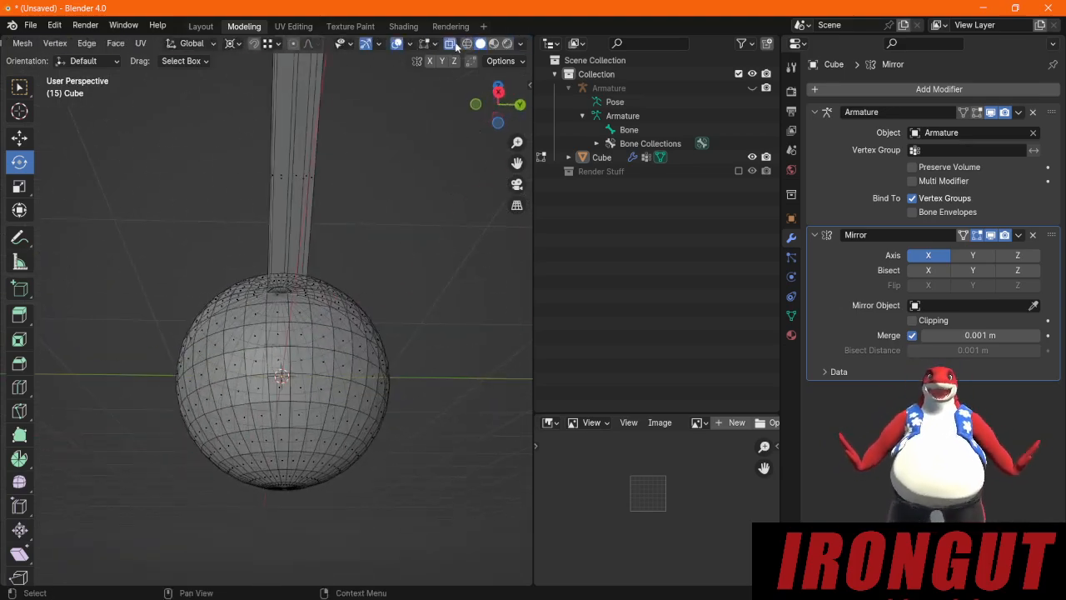
left_click(454, 45)
left_click(297, 437)
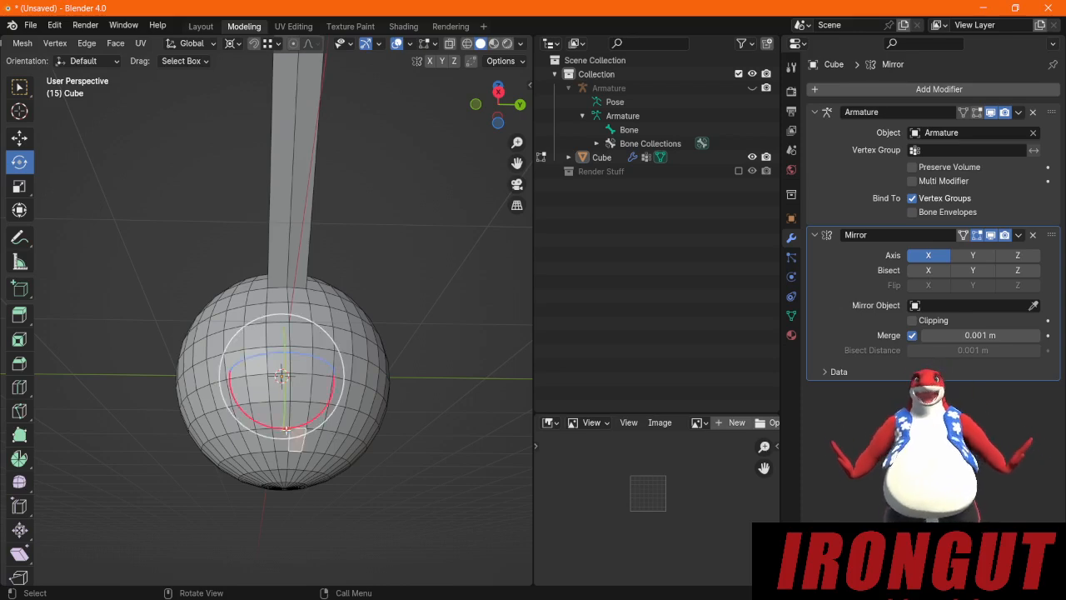
left_click(281, 438, "shift")
left_click(281, 411, "shift")
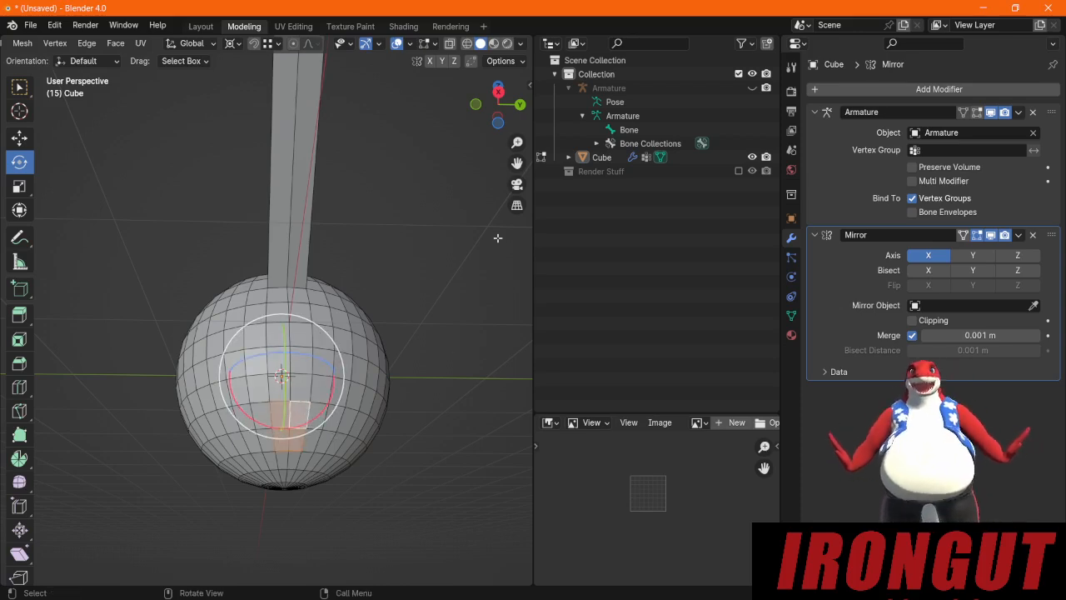
Step: Extrude the four selected faces about 1.63 m down and 0.15 m along X in front view, and clear the selection
left_click(477, 104)
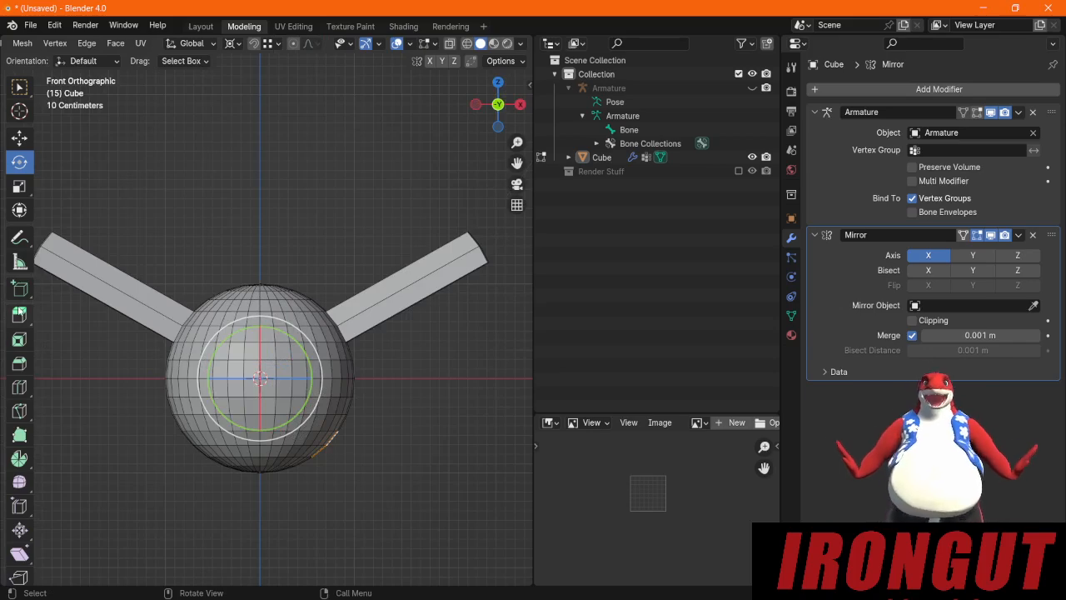
left_click(20, 319)
left_click_drag(517, 163, 517, 55)
left_click_drag(361, 373, 370, 505)
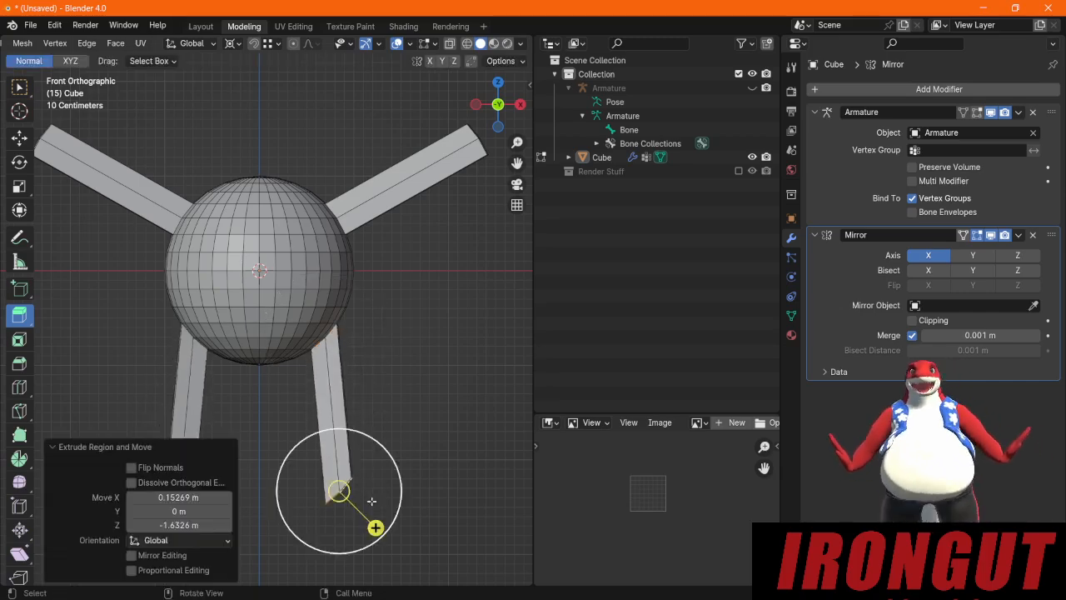
left_click(415, 358)
scroll(400, 361, "down", 2)
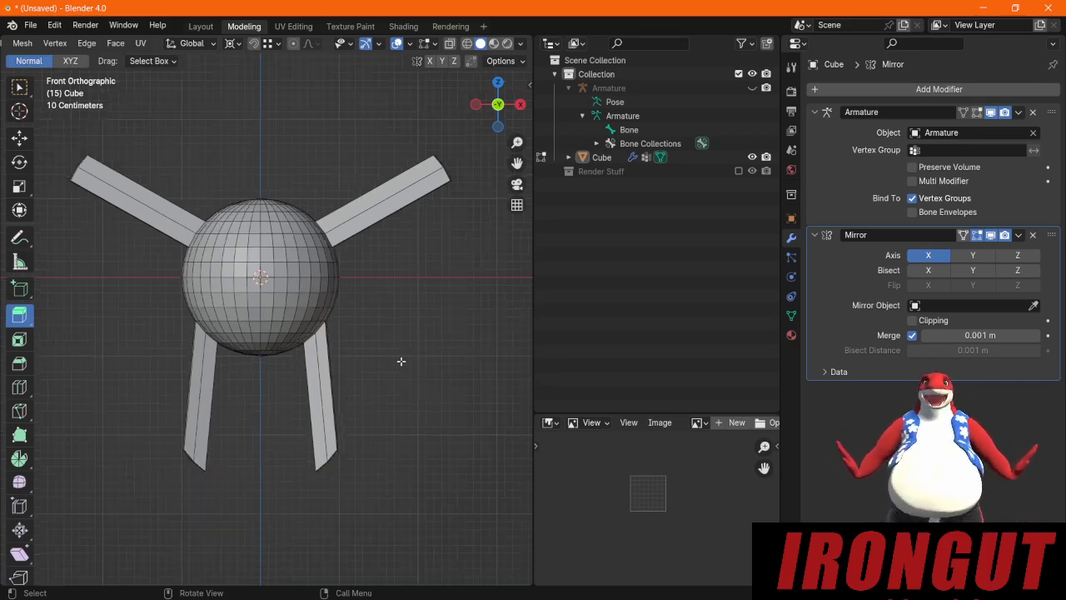
Step: Add a UV sphere with 36 segments, 16 rings and a 1 m radius at the origin of the mesh
scroll(298, 184, "up", 3)
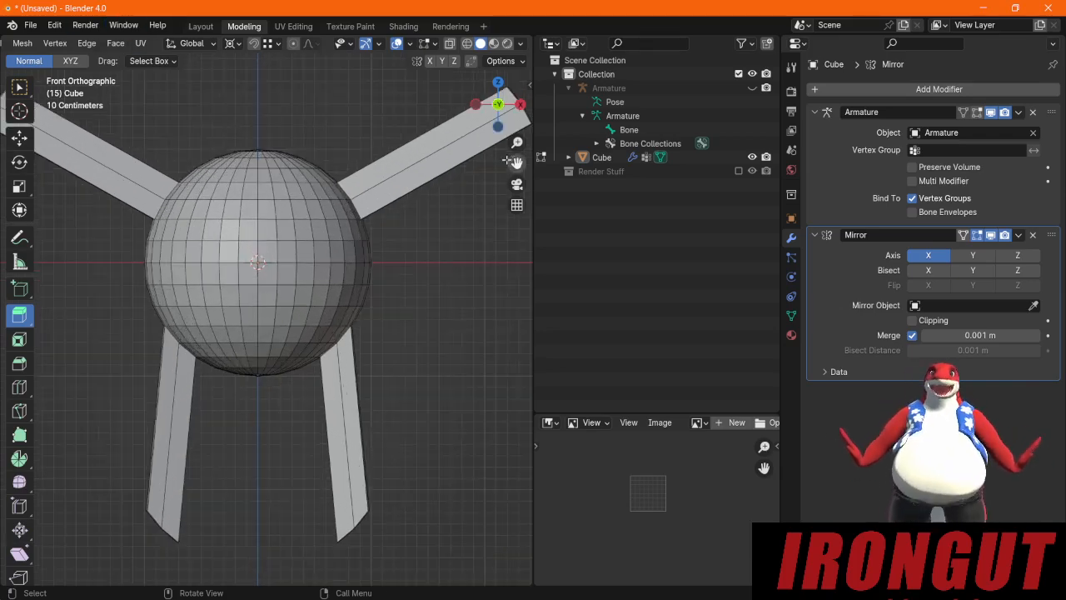
left_click_drag(516, 163, 566, 294)
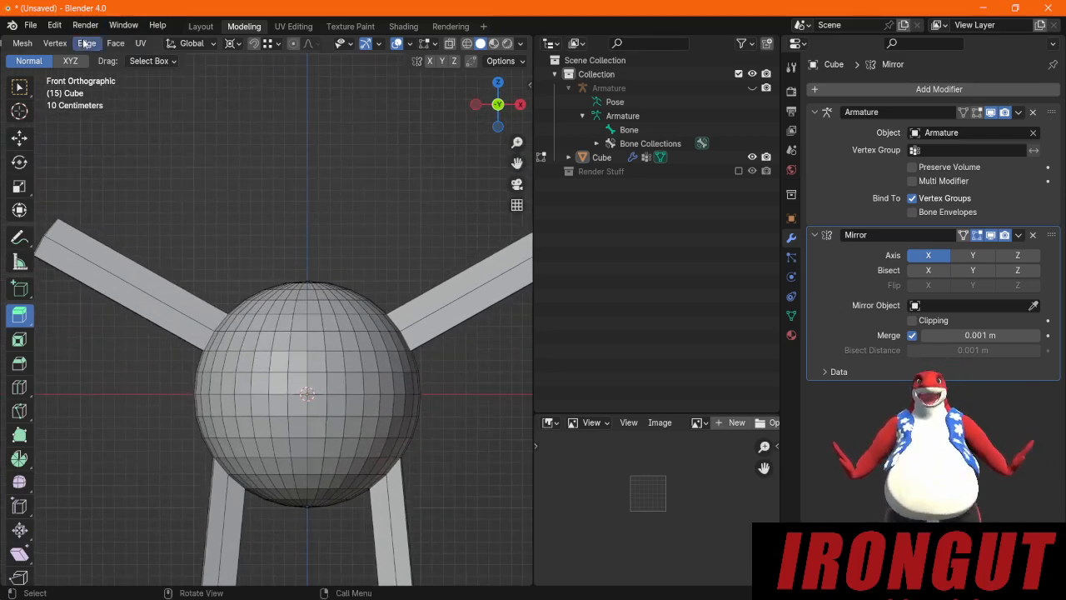
scroll(75, 47, "up", 8)
left_click(188, 43)
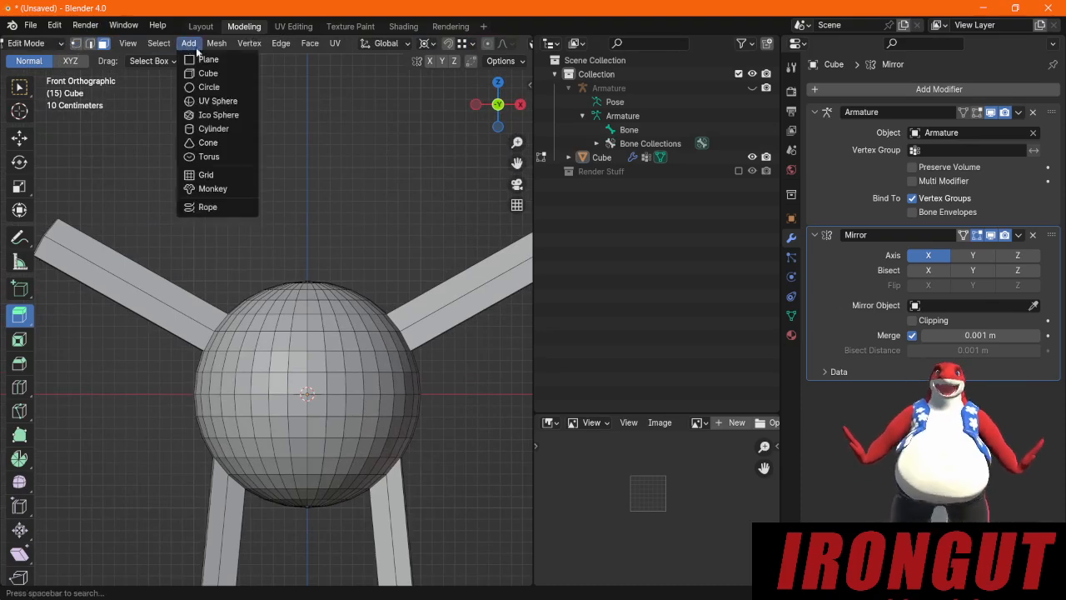
left_click(228, 101)
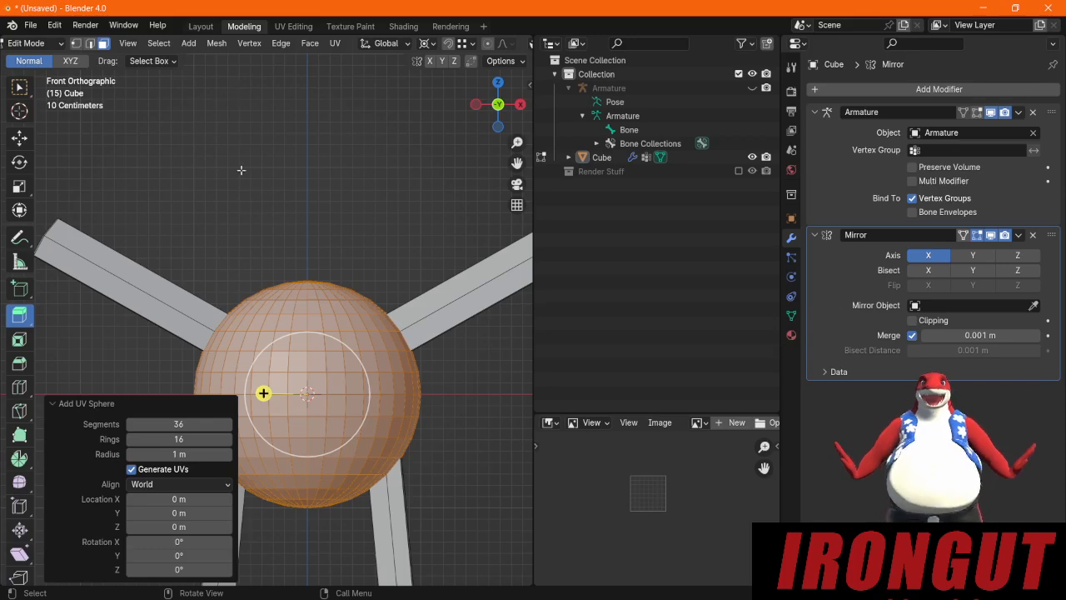
left_click(204, 421)
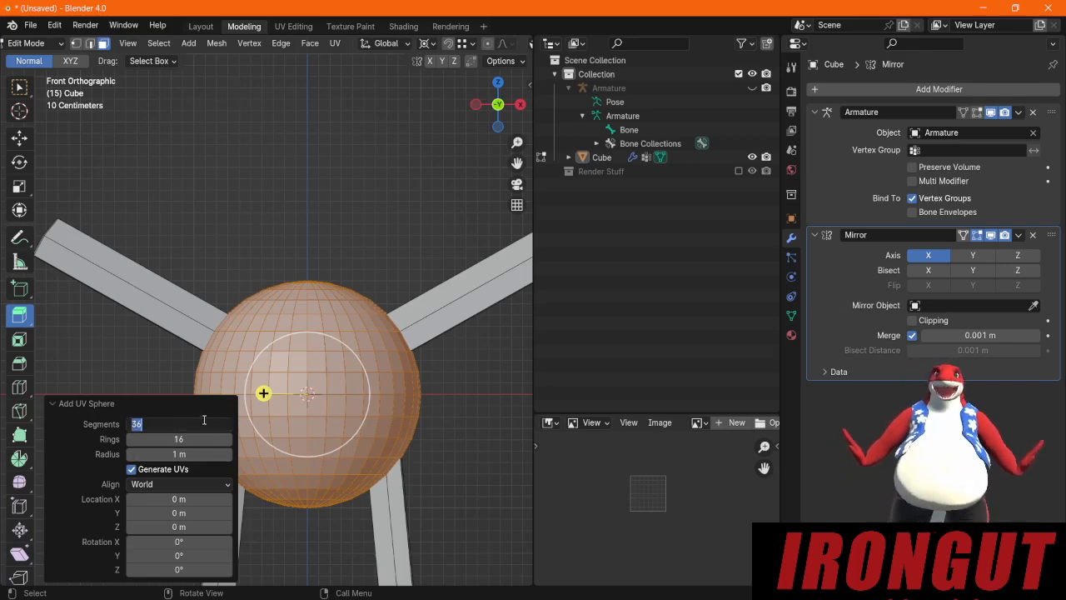
key("Return")
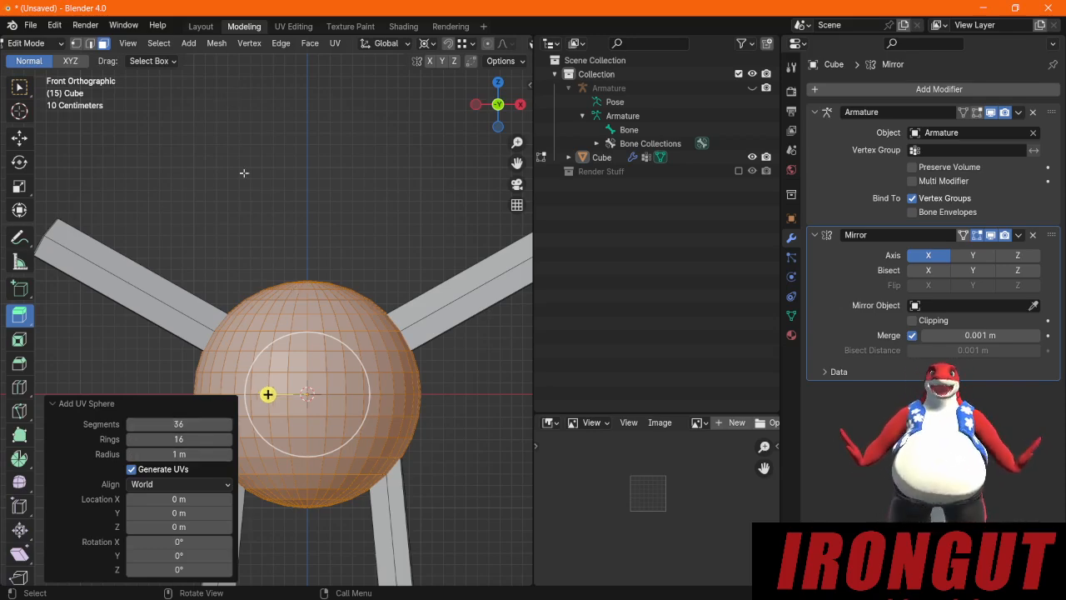
Step: Raise the new sphere about 1.49 m so it sits on the body, scaling it to about 0.47 around its bounding box center
left_click(19, 136)
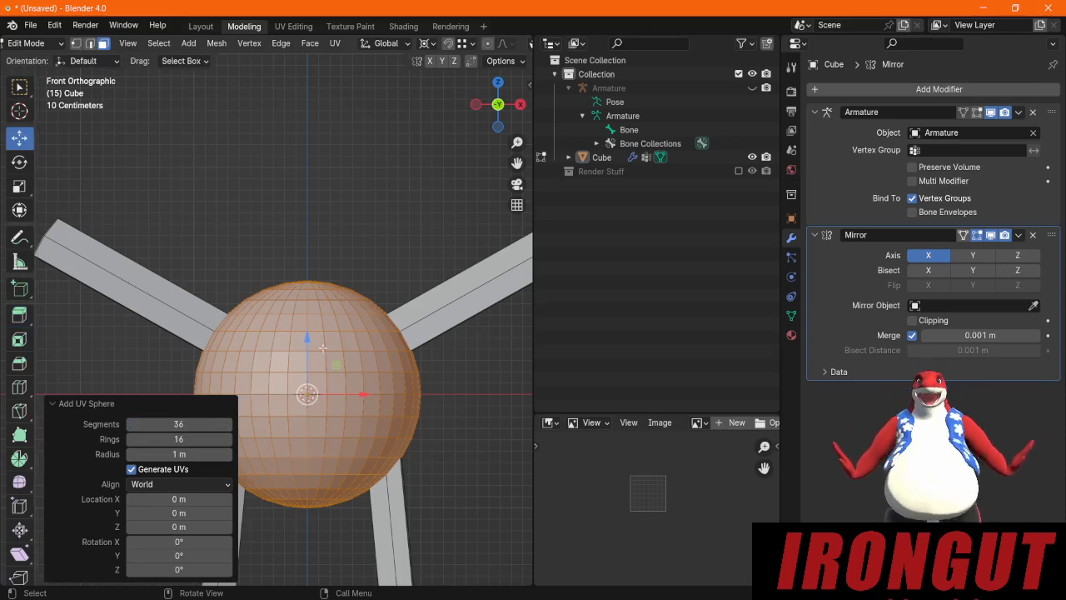
left_click_drag(307, 340, 302, 153)
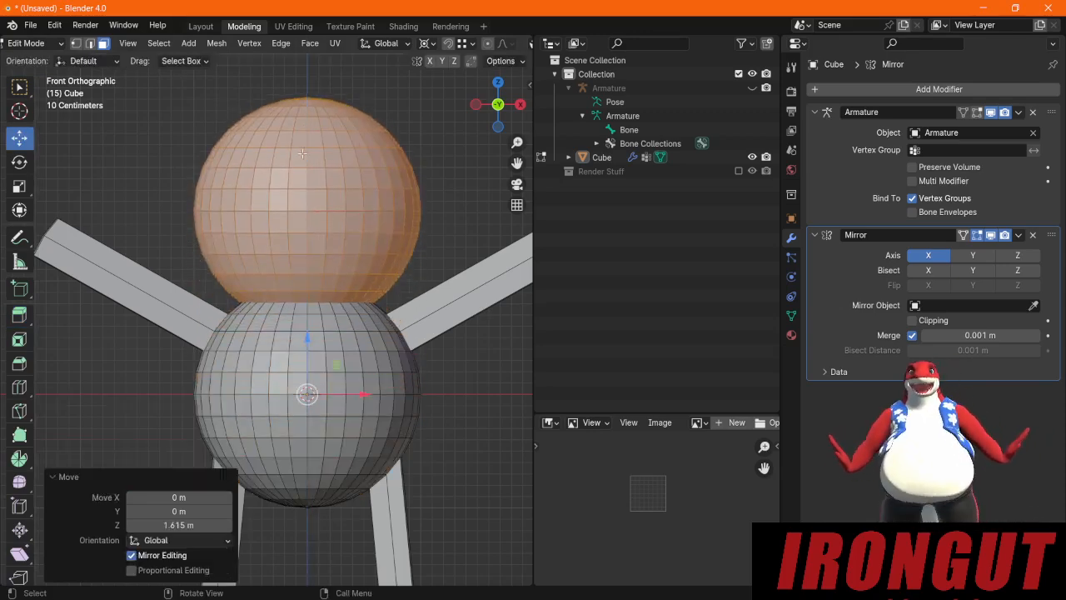
left_click(19, 186)
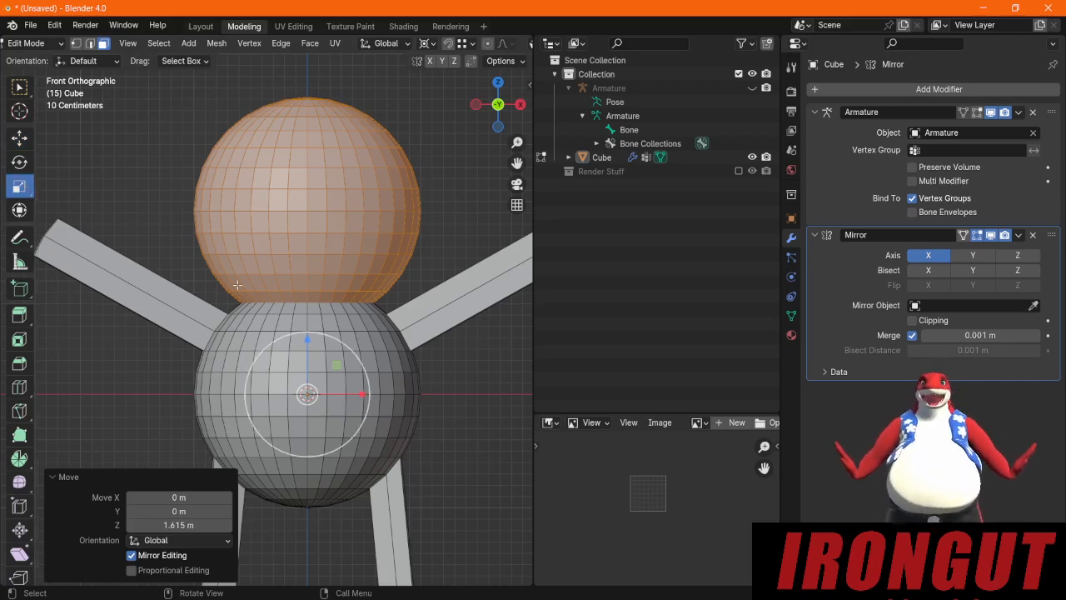
left_click(423, 43)
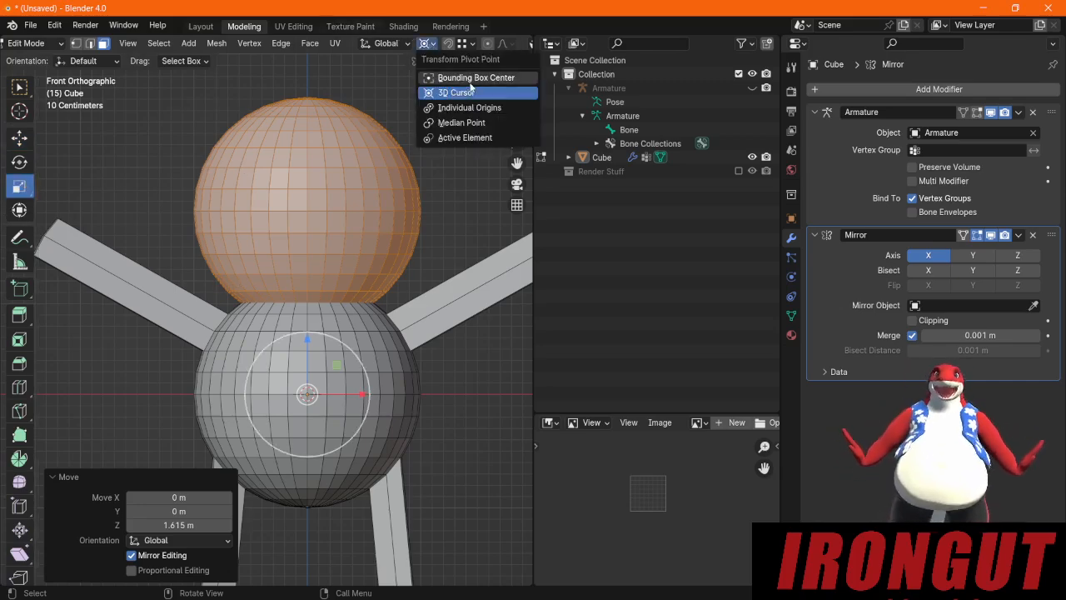
left_click(468, 76)
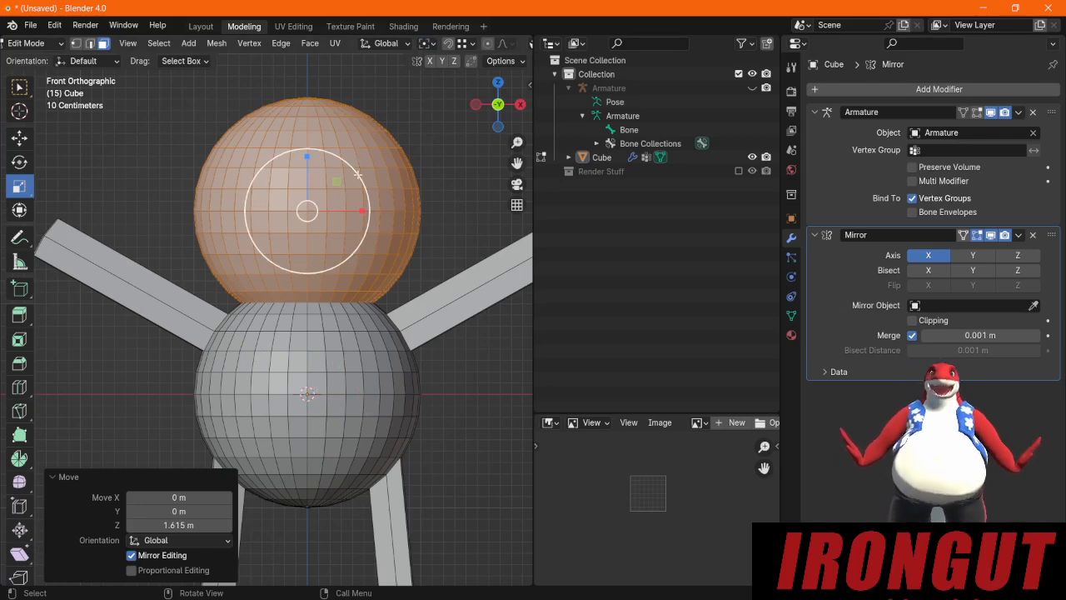
left_click_drag(360, 173, 326, 190)
left_click(14, 145)
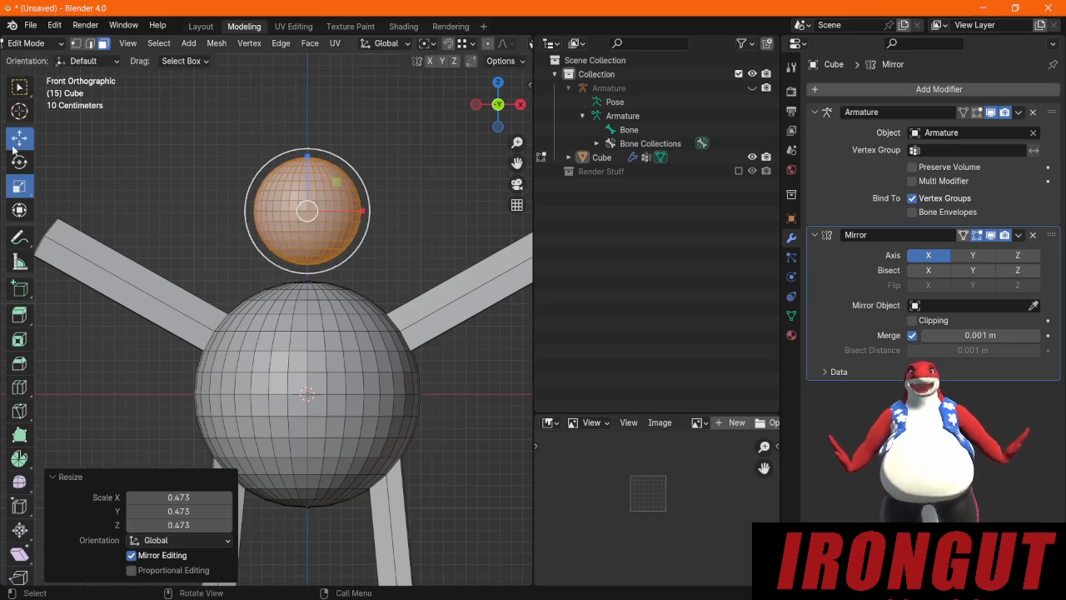
left_click_drag(314, 154, 306, 173)
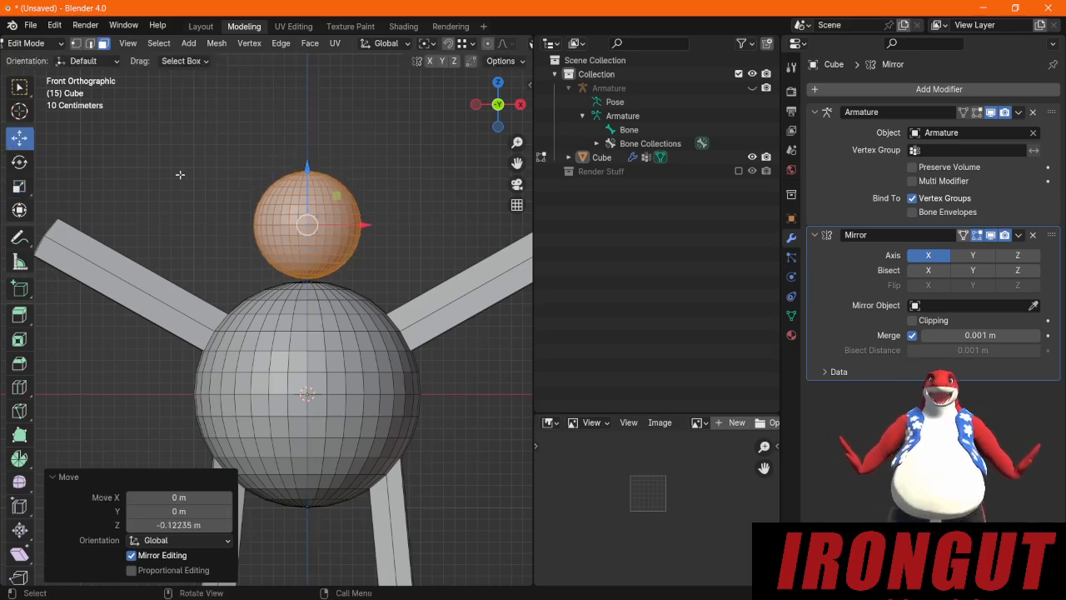
Step: Add a 32-vertex cylinder with 1 m radius and 2 m depth, turn on X-ray, and scale it uniformly to about 0.22
left_click(191, 44)
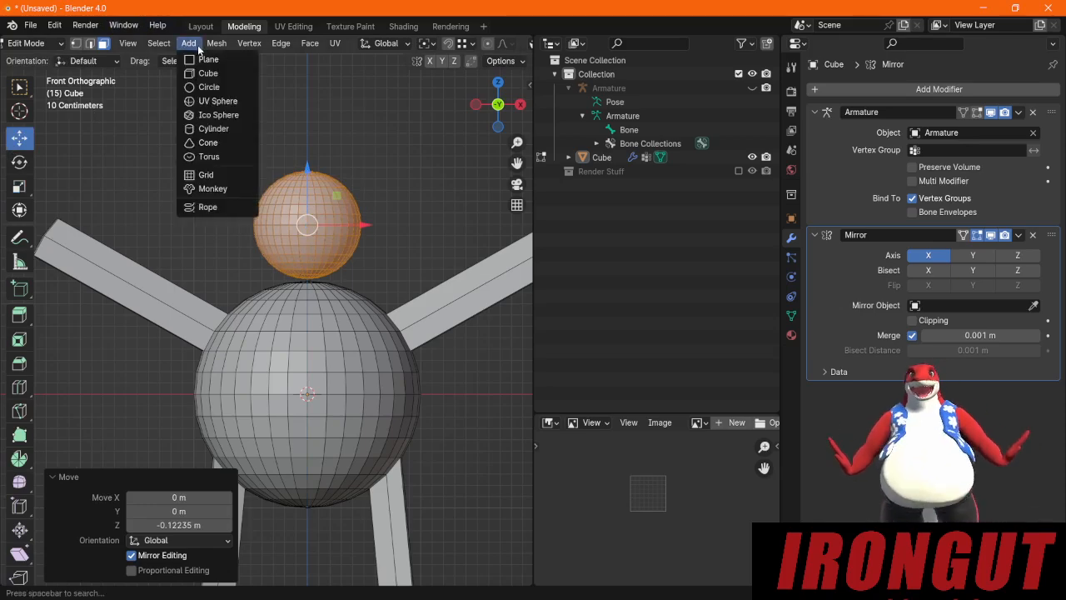
left_click(221, 128)
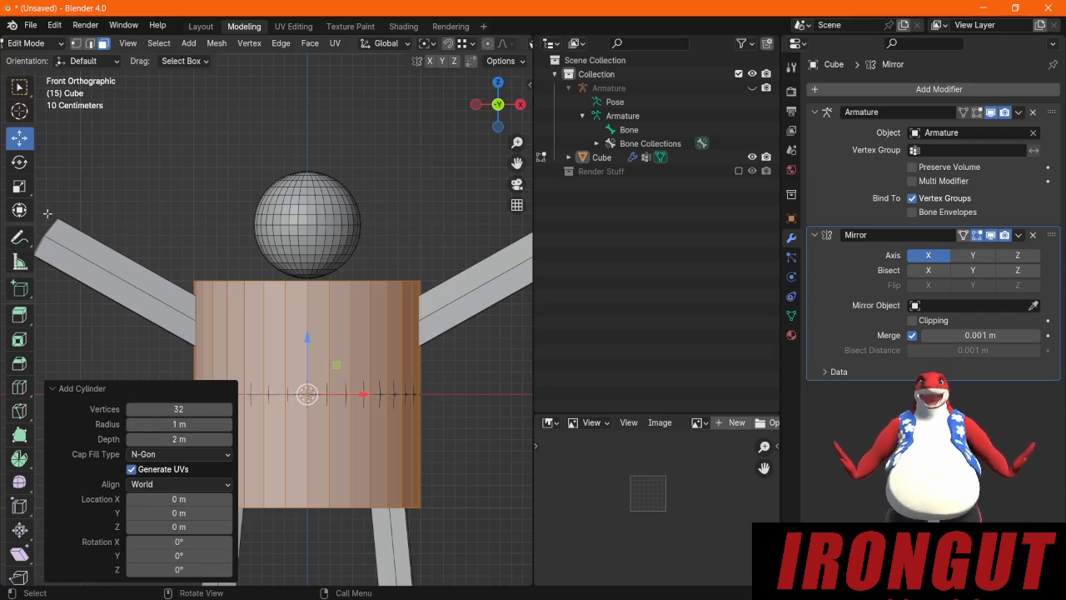
left_click(19, 186)
mouse_move(345, 349)
left_mouse_down()
mouse_move(317, 371)
mouse_move(332, 361)
left_mouse_up()
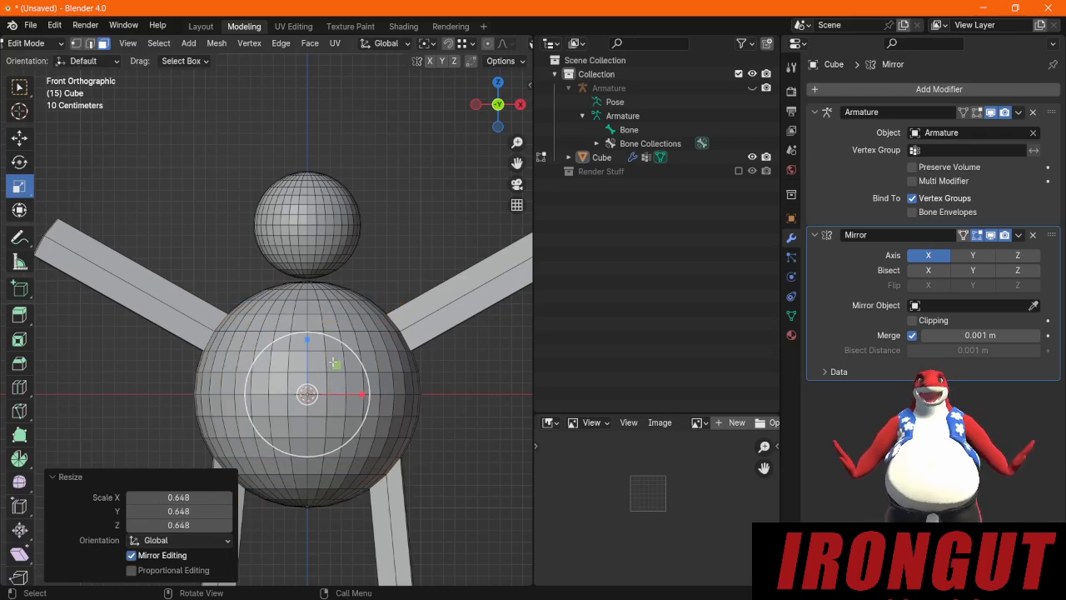
key("ctrl+z")
scroll(491, 45, "down", 5)
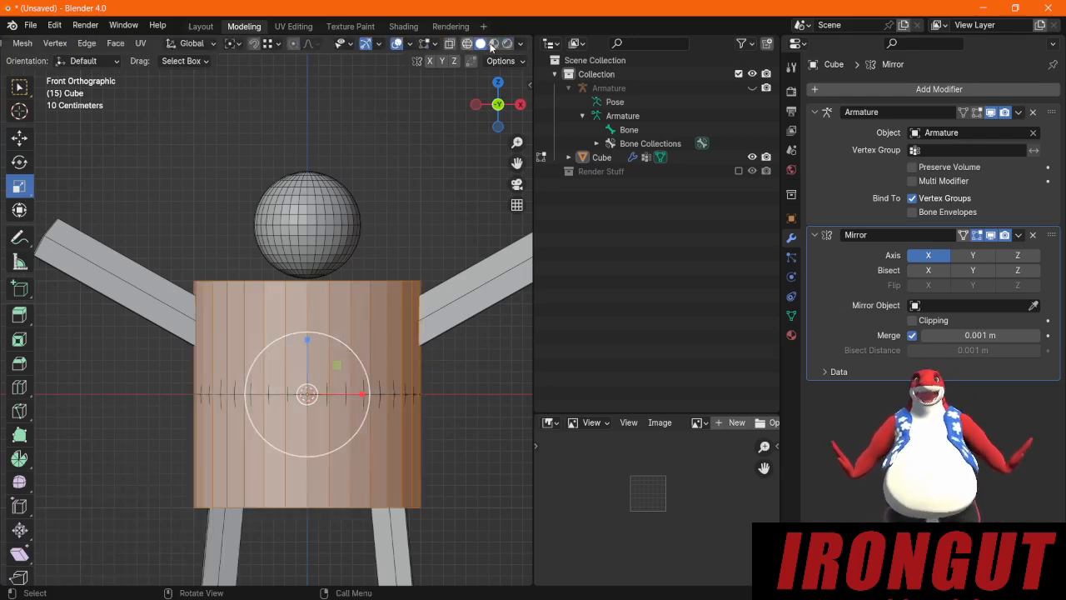
left_click(449, 43)
left_click_drag(355, 362, 323, 389)
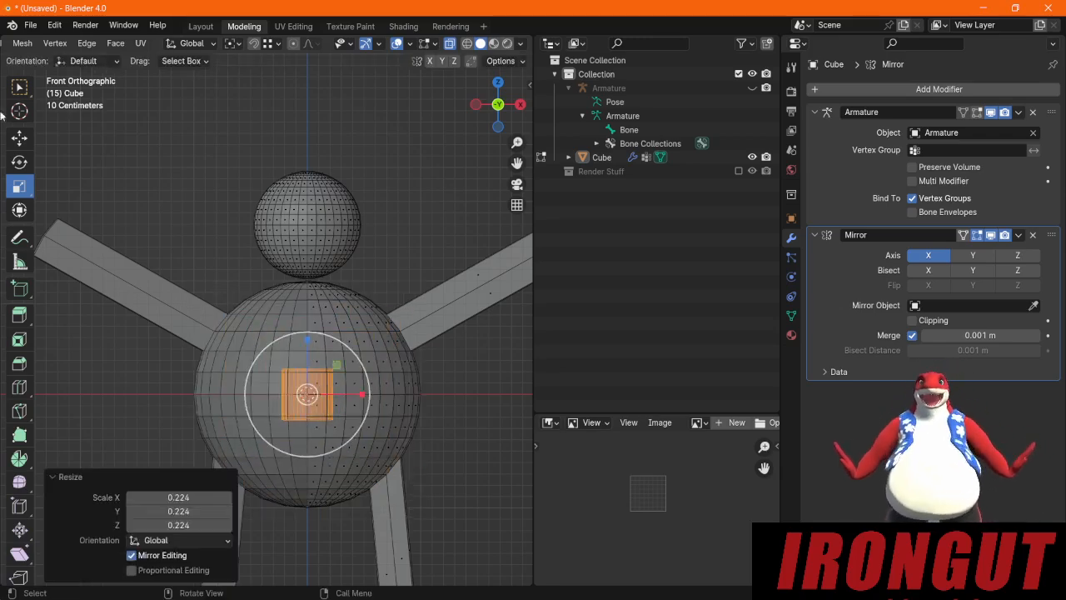
Step: Move the cylinder up about 1.03 m as a neck between body and head, clear the selection, and turn off X-ray
key("shift+space")
key("g")
left_click_drag(307, 346, 303, 225)
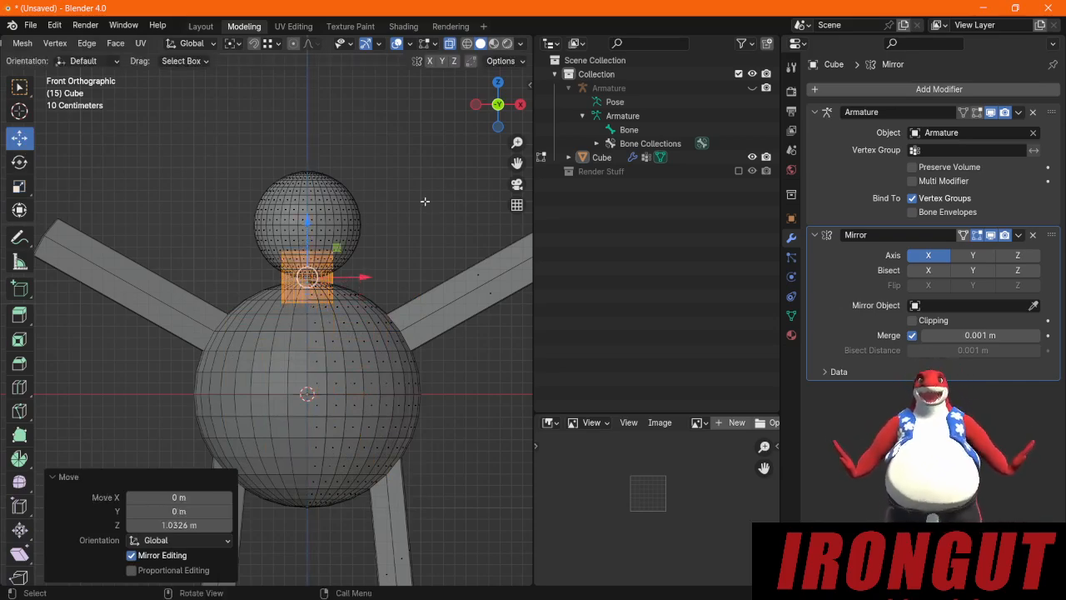
left_click(411, 211)
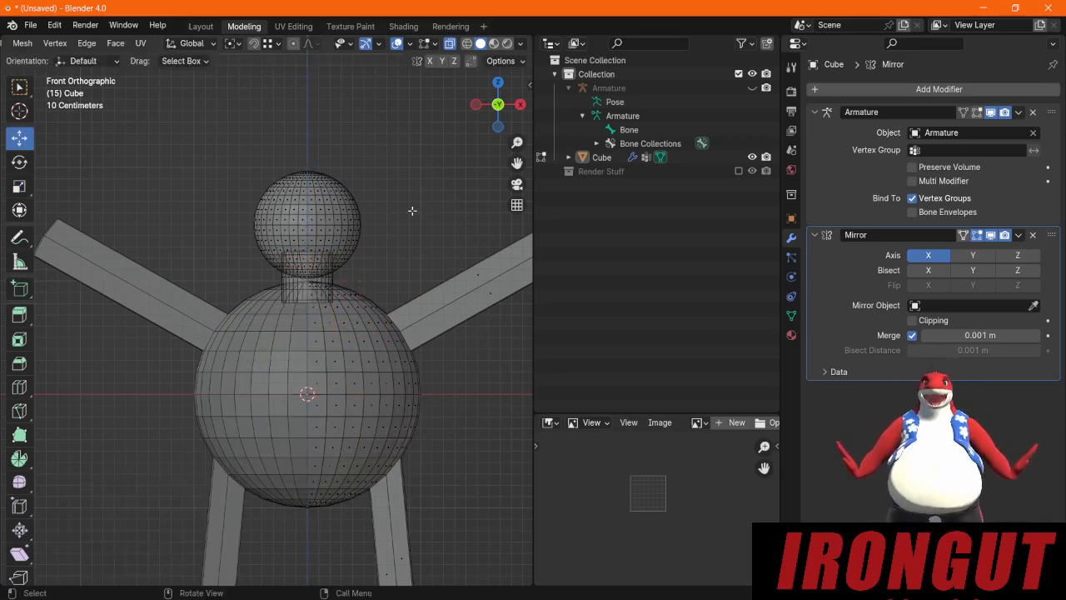
left_click(448, 44)
scroll(405, 340, "down", 4)
scroll(404, 337, "up", 2)
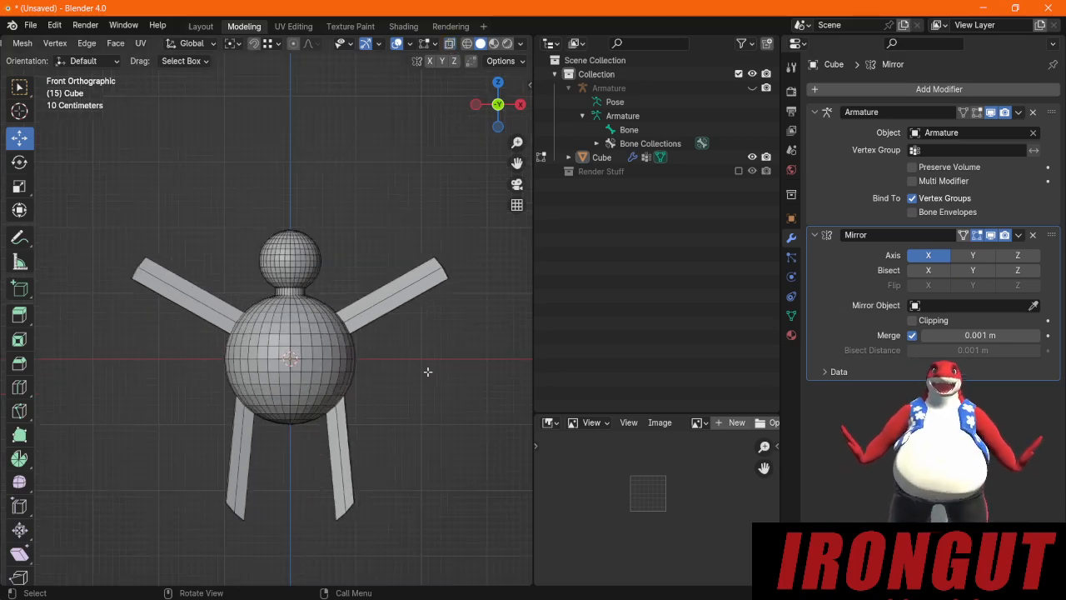
Step: Switch the figure's mesh from Edit Mode to Object Mode so that its Mirror modifier can be applied
middle_click_drag(428, 372, 491, 105)
left_click(491, 105)
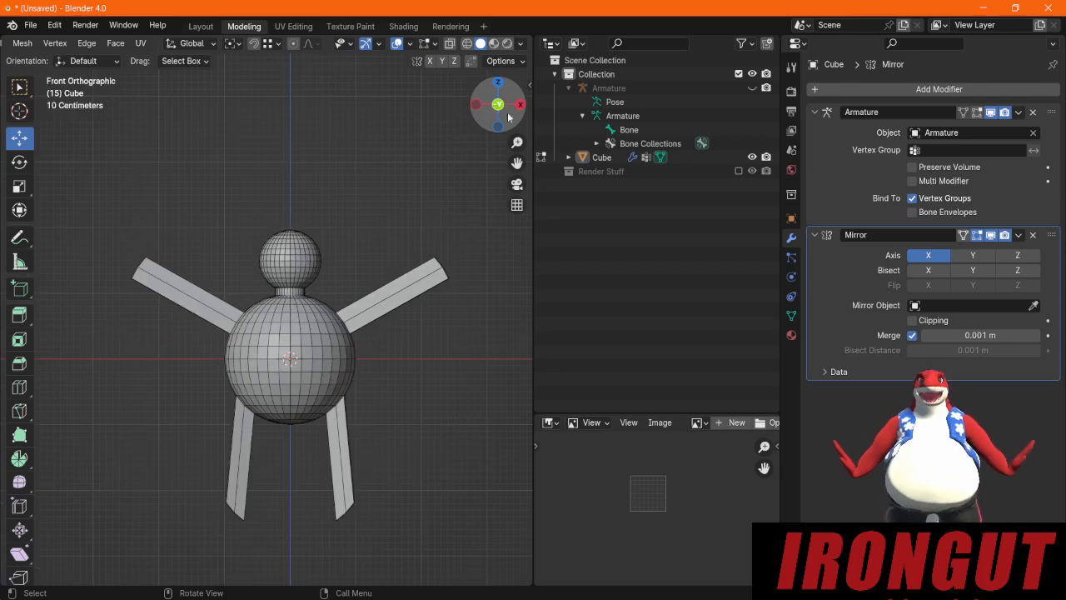
left_click_drag(516, 163, 434, 196)
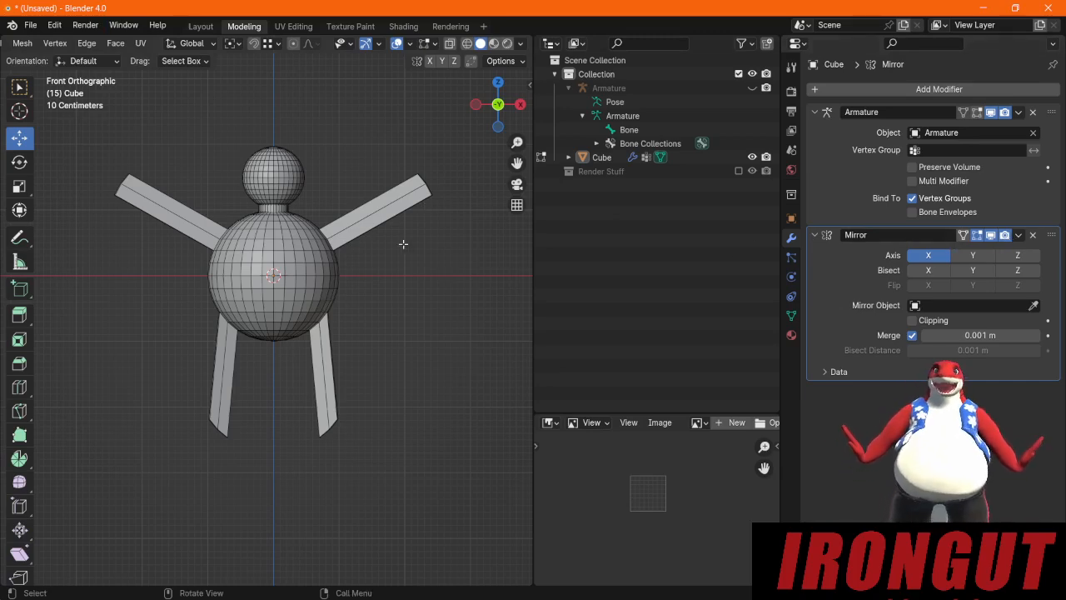
left_click(1018, 237)
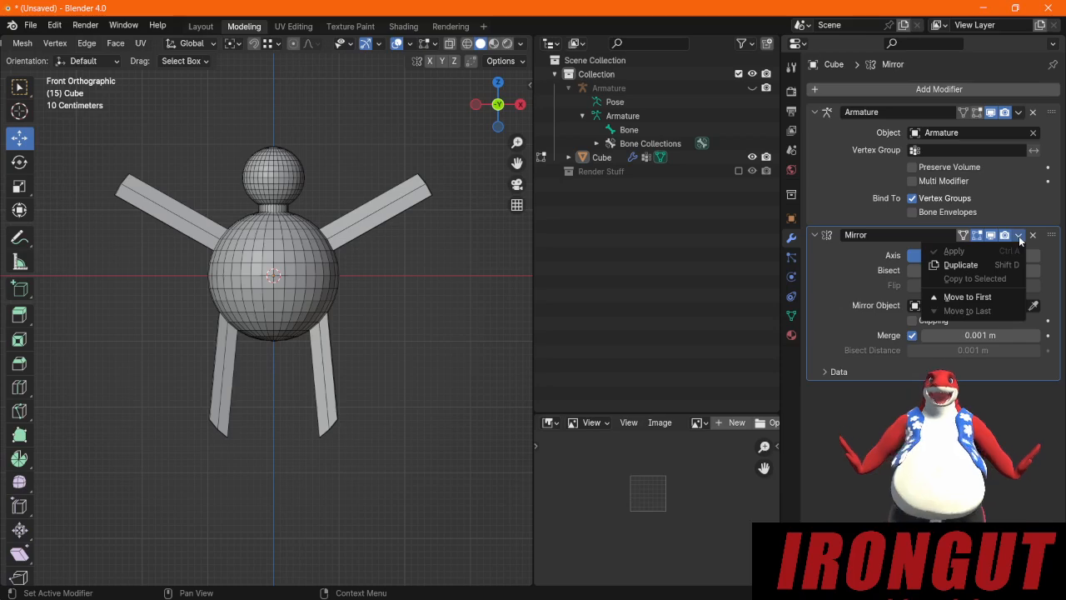
scroll(85, 44, "up", 8)
left_click(83, 43)
left_click(77, 59)
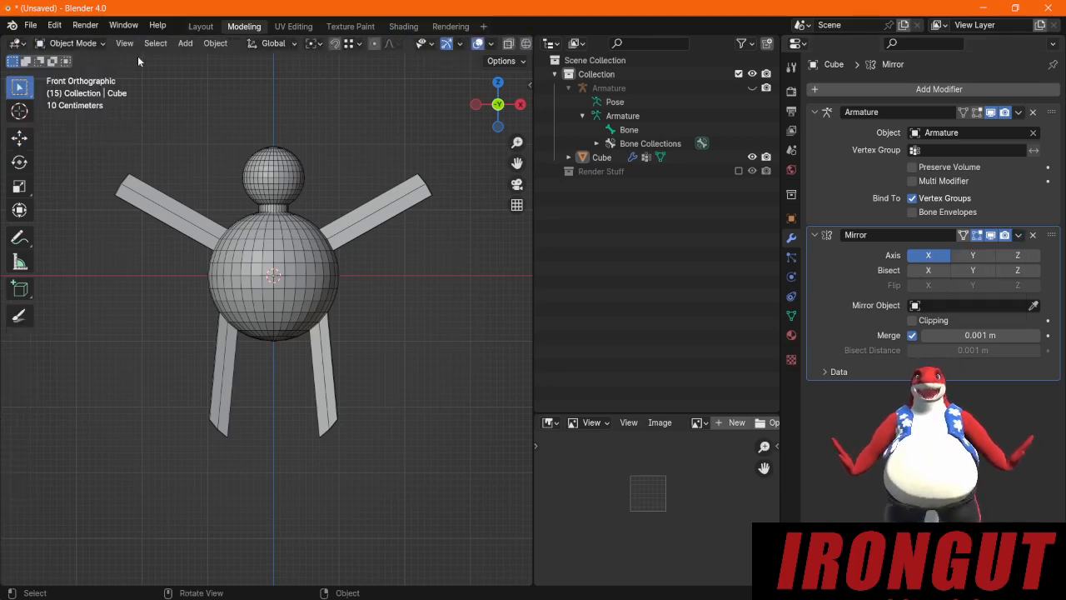
Step: Compare the real half with the mirrored figure by switching the Mirror modifier's viewport display off and back on
left_click(1017, 234)
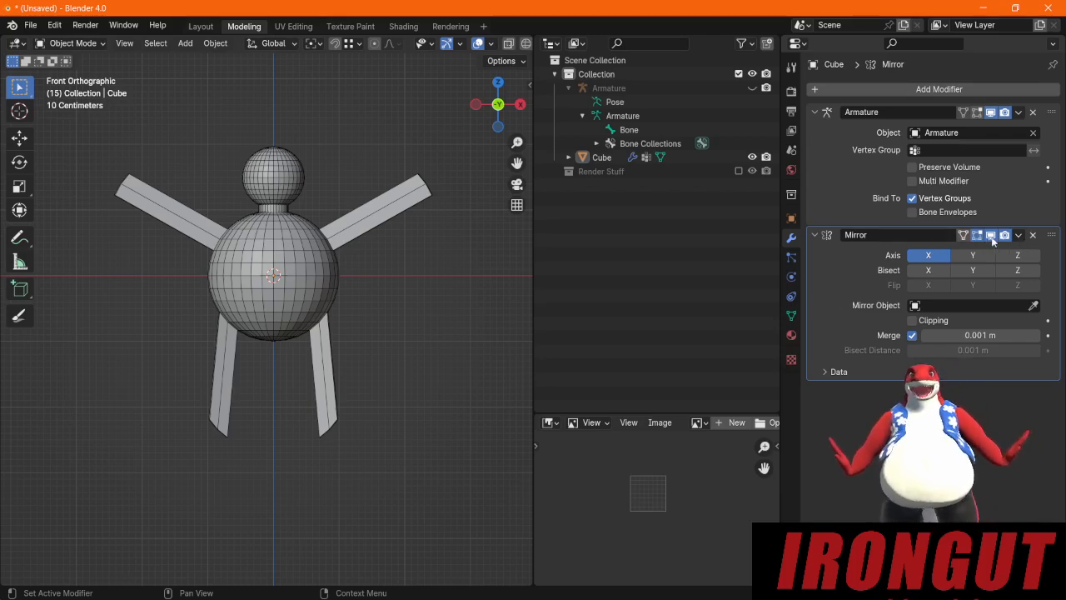
left_click(991, 237)
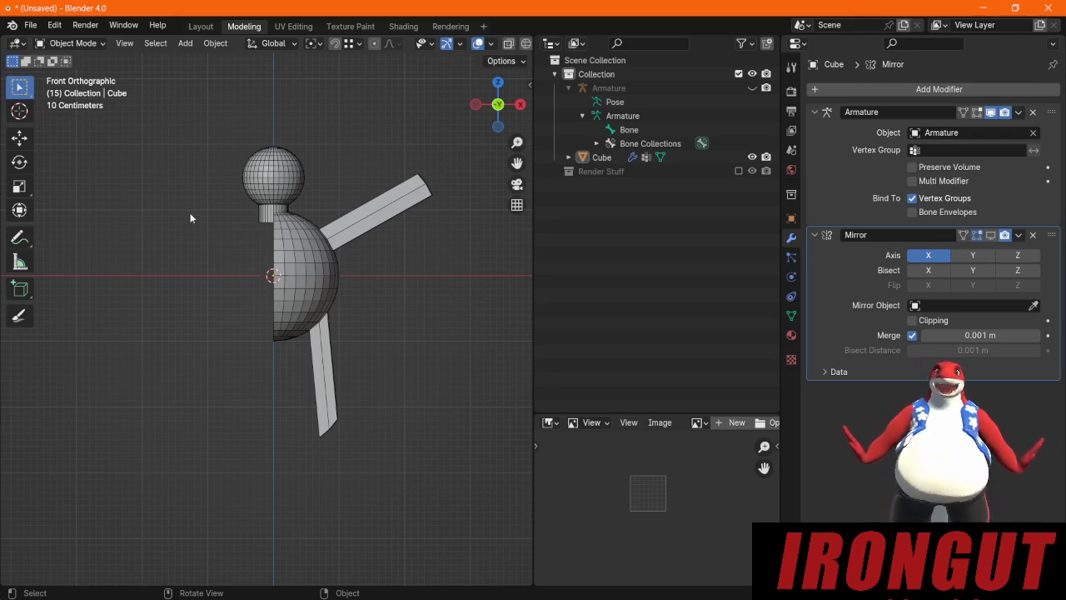
left_click(990, 235)
Step: Try to apply the Mirror modifier, and delete the mesh's Key 1 and Basis shape keys
left_click(1018, 235)
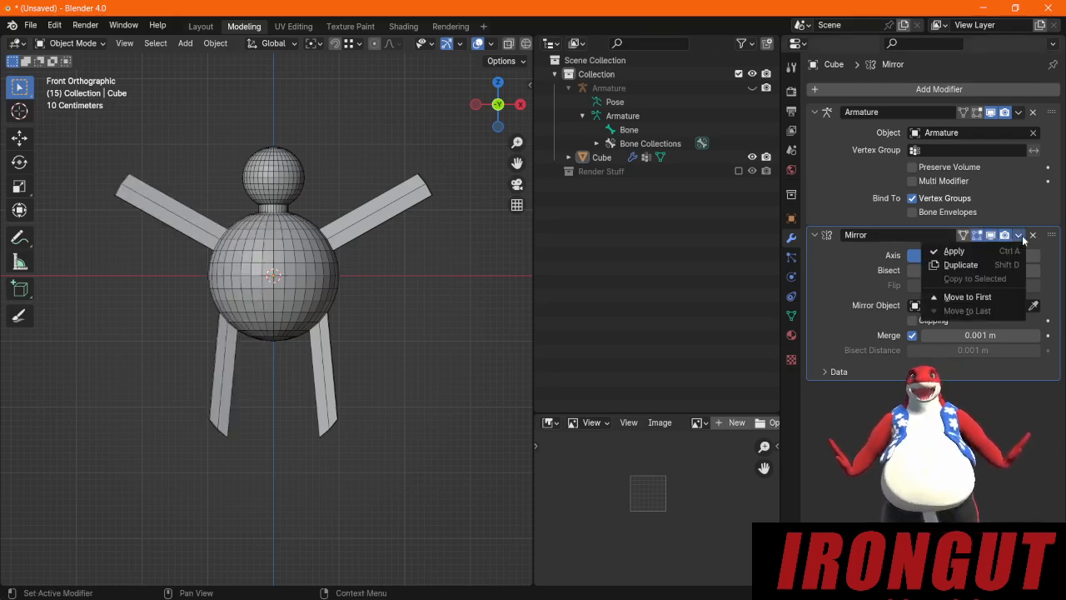
left_click(949, 251)
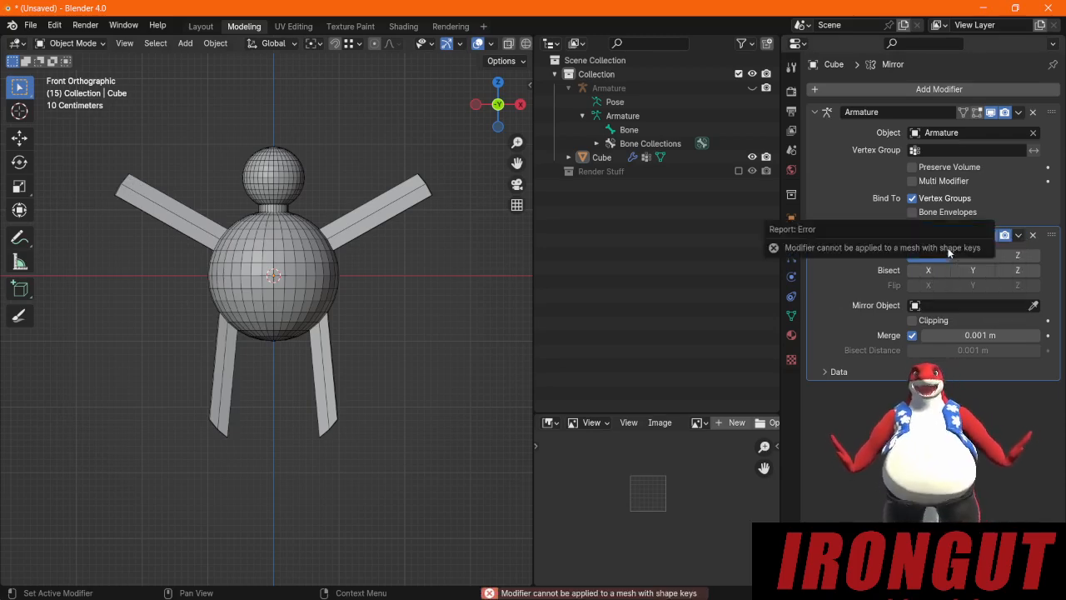
left_click(791, 315)
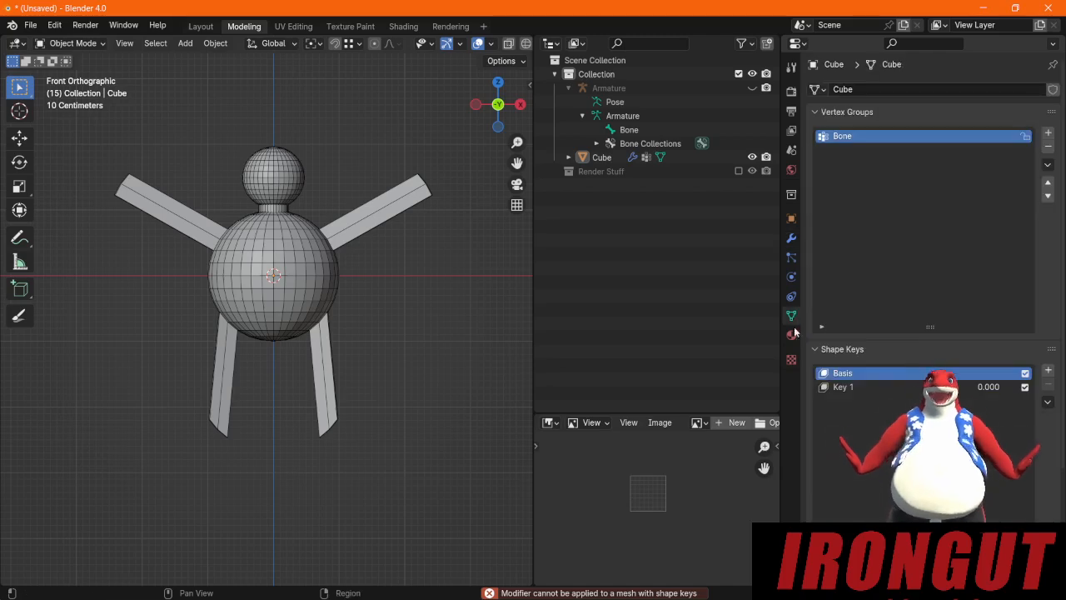
left_click(874, 386)
left_click(1047, 385)
left_click(1048, 384)
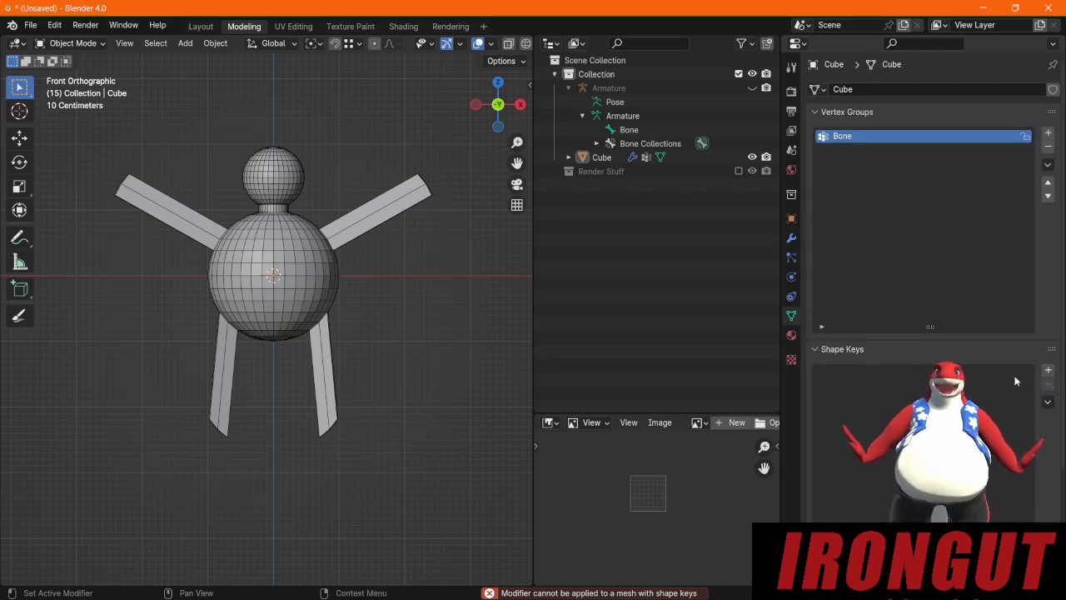
Step: Apply the Mirror modifier to the mesh without shape keys, making the mirrored half real geometry
left_click(791, 238)
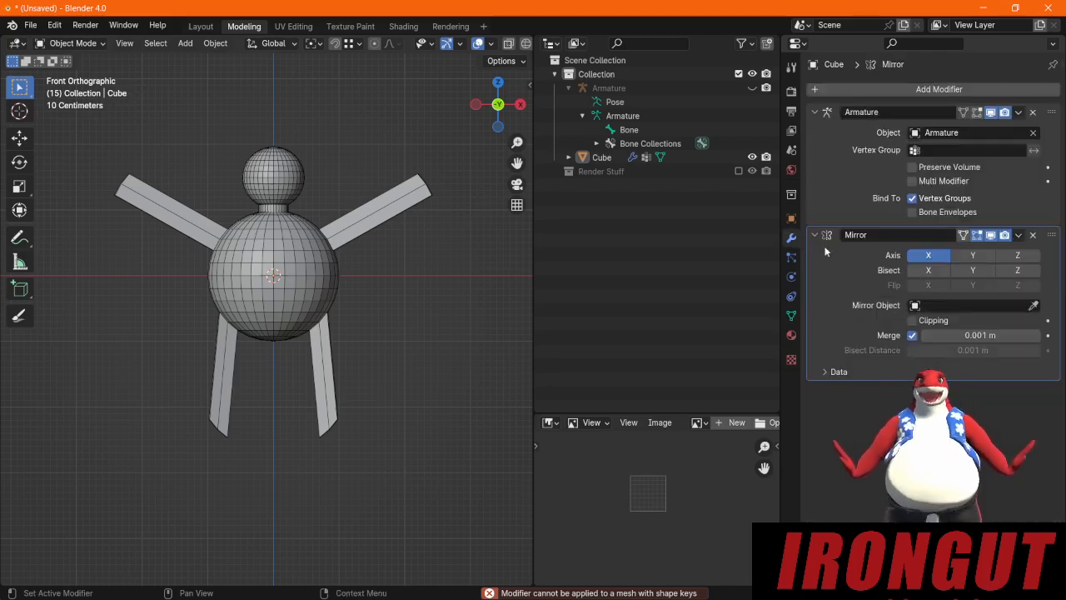
left_click(1017, 236)
left_click(957, 247)
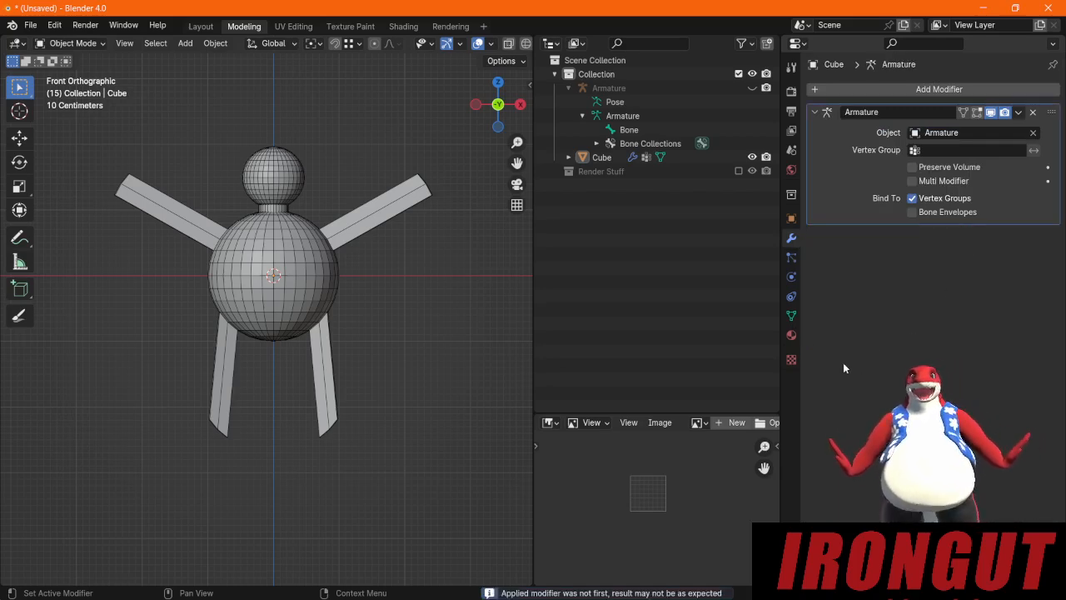
Step: Examine both halves in Edit Mode by box-selecting faces across the body, arms and legs, and clear the selection
left_click(72, 44)
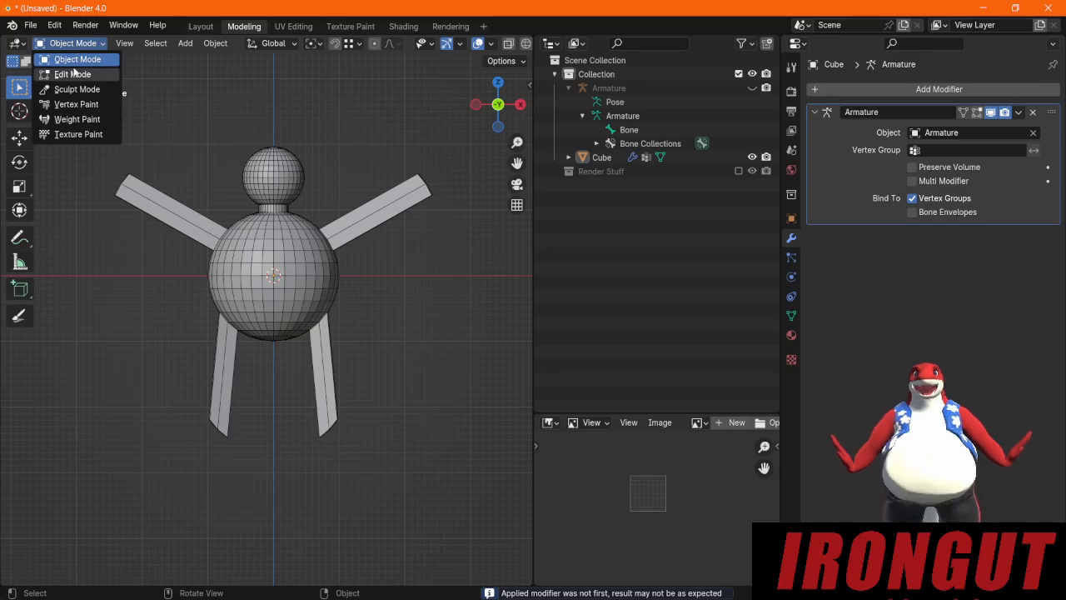
left_click(74, 73)
left_click_drag(439, 402, 72, 214)
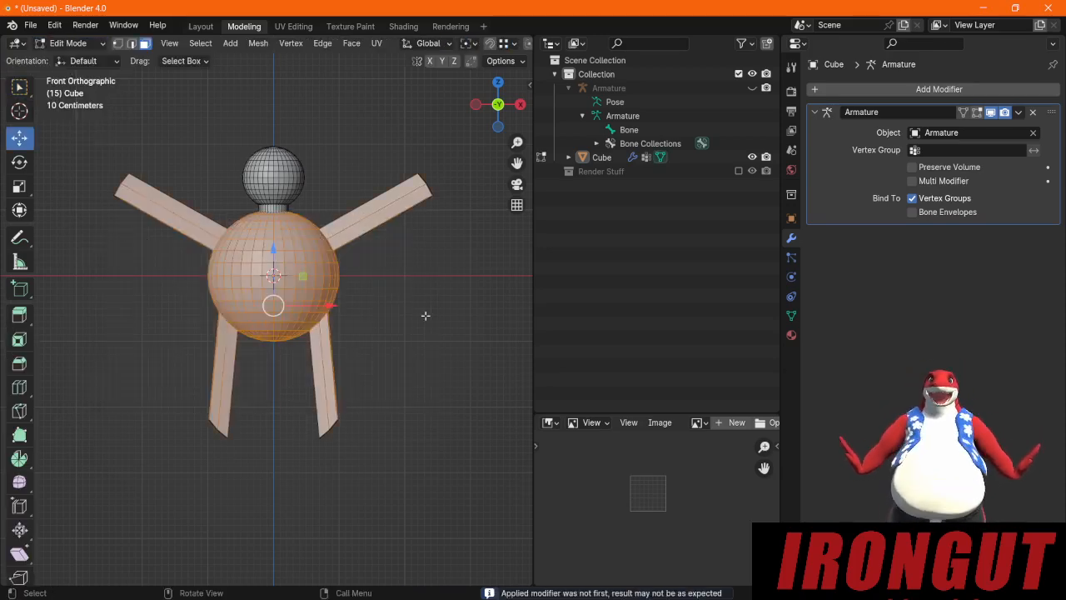
left_click_drag(411, 361, 285, 257)
left_click_drag(418, 385, 108, 326)
left_click_drag(395, 350, 255, 270)
left_click_drag(438, 128, 283, 337)
left_click_drag(383, 302, 117, 196)
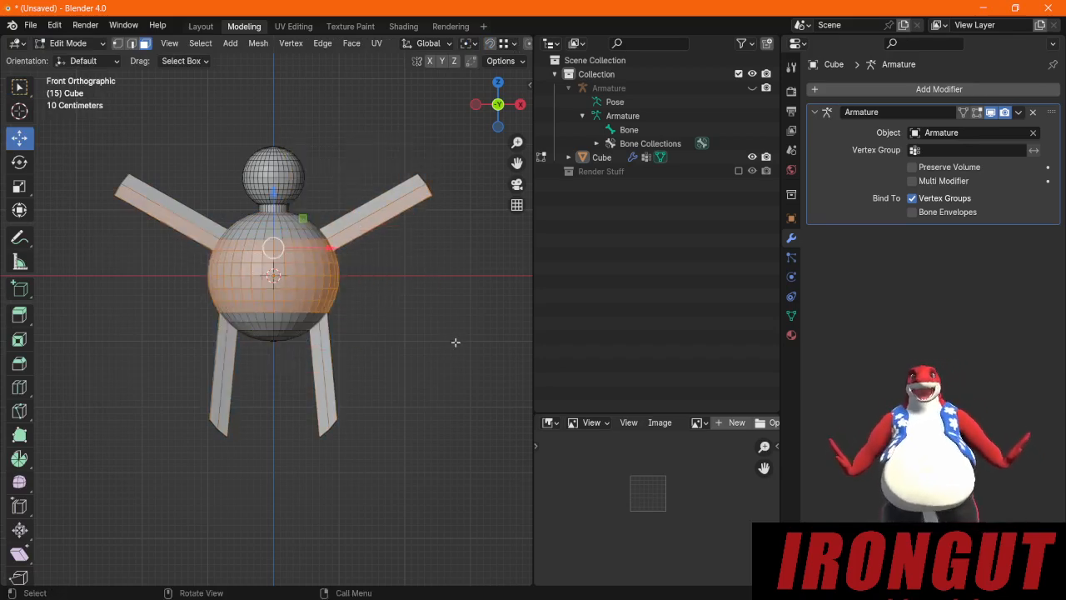
left_click(395, 329)
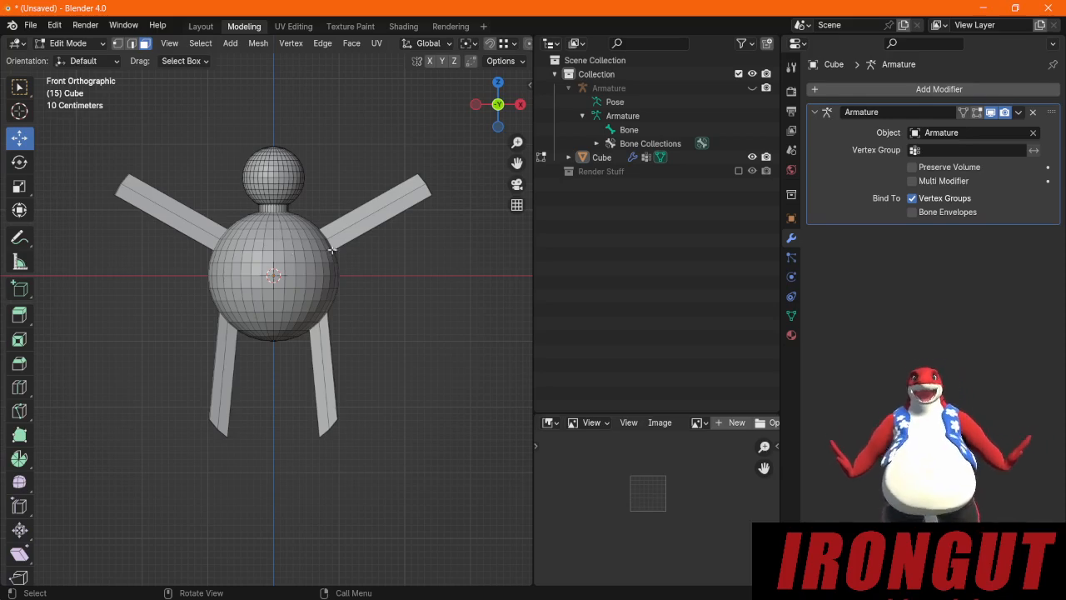
Step: Return the figure's mesh from Edit Mode to Object Mode
left_click(68, 43)
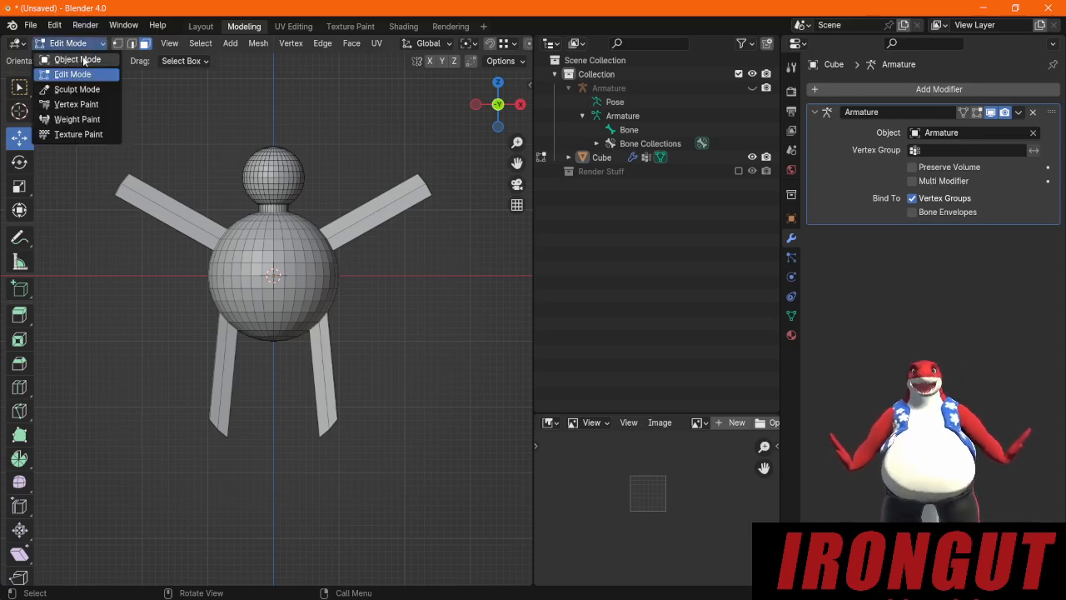
left_click(86, 63)
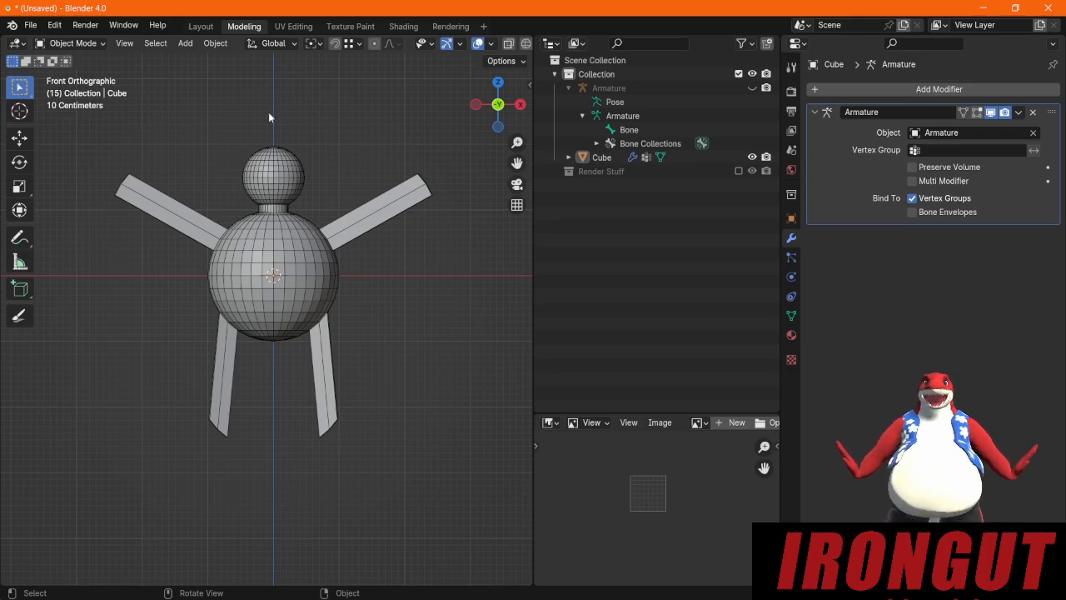
left_click(72, 44)
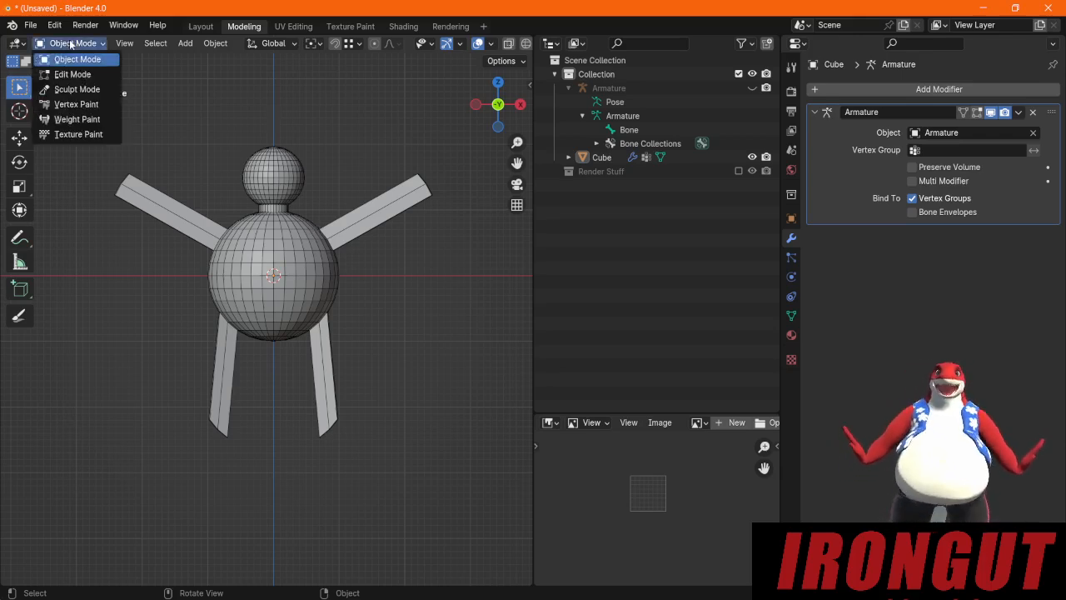
left_click(72, 43)
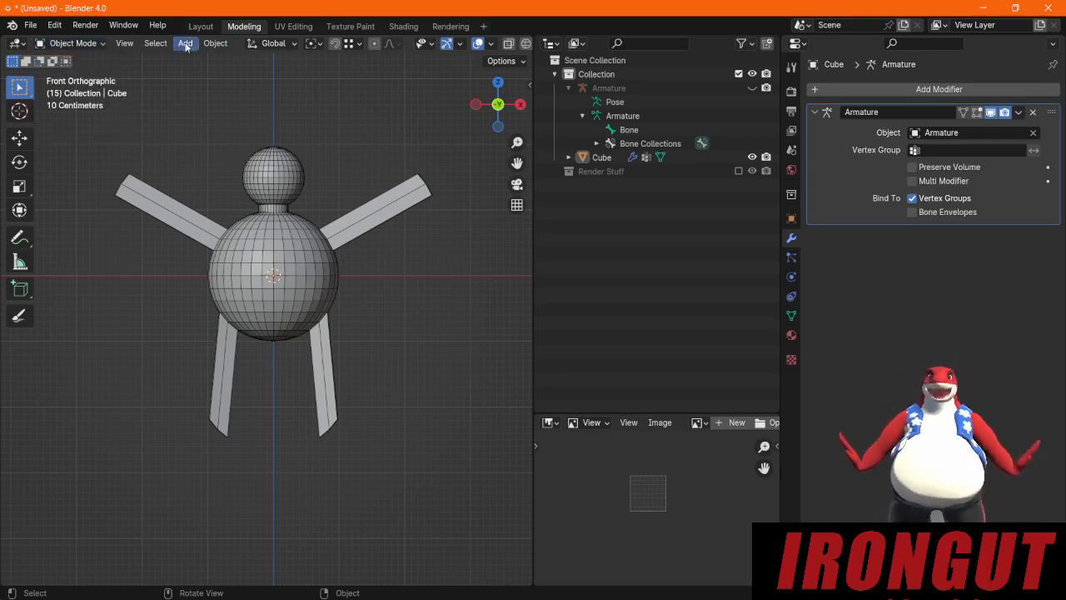
Step: Unhide the existing armature, open it in Edit Mode and turn on X-ray display so its bone shows through the mesh
left_click(752, 87)
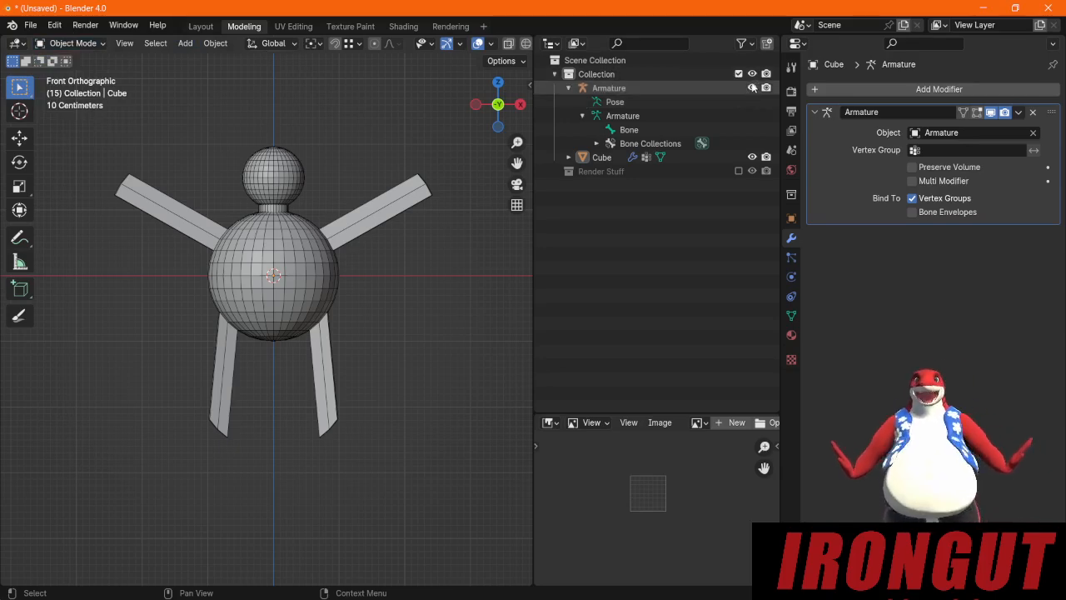
left_click(662, 87)
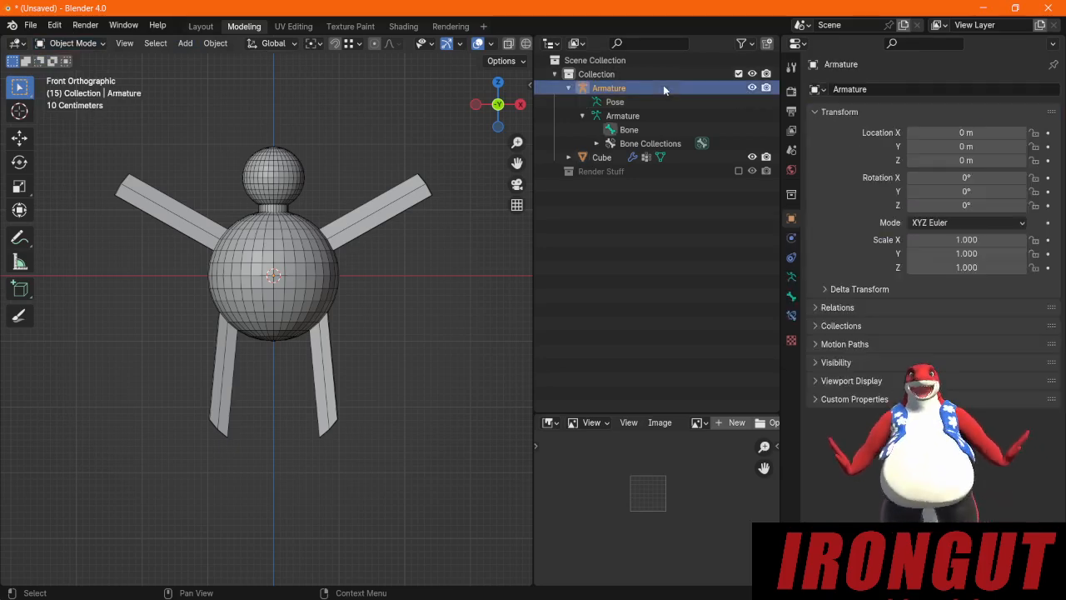
left_click(81, 43)
left_click(76, 74)
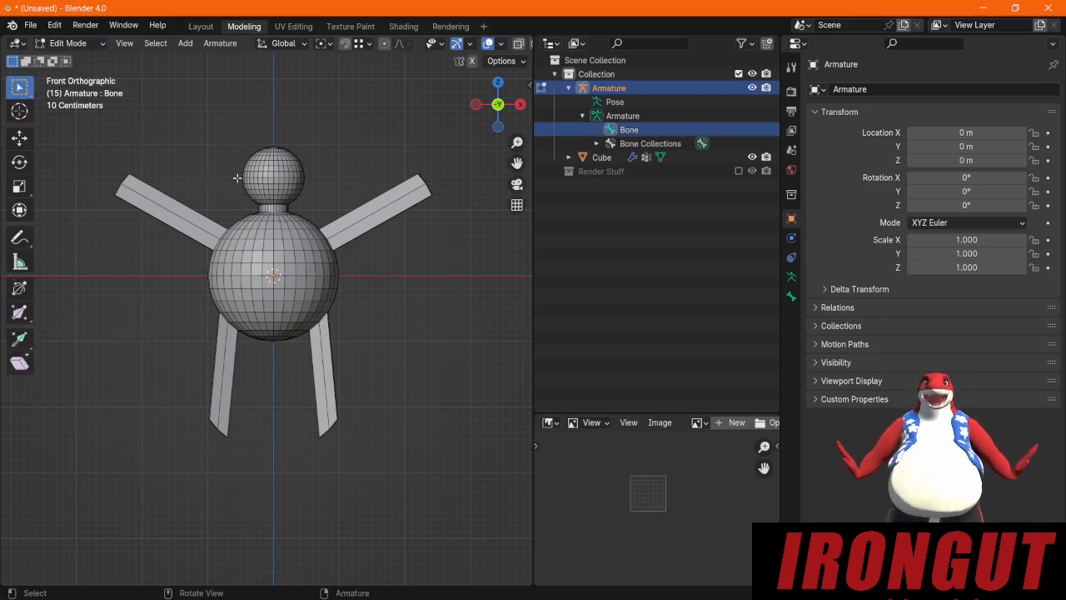
left_click(518, 45)
scroll(316, 167, "up", 5)
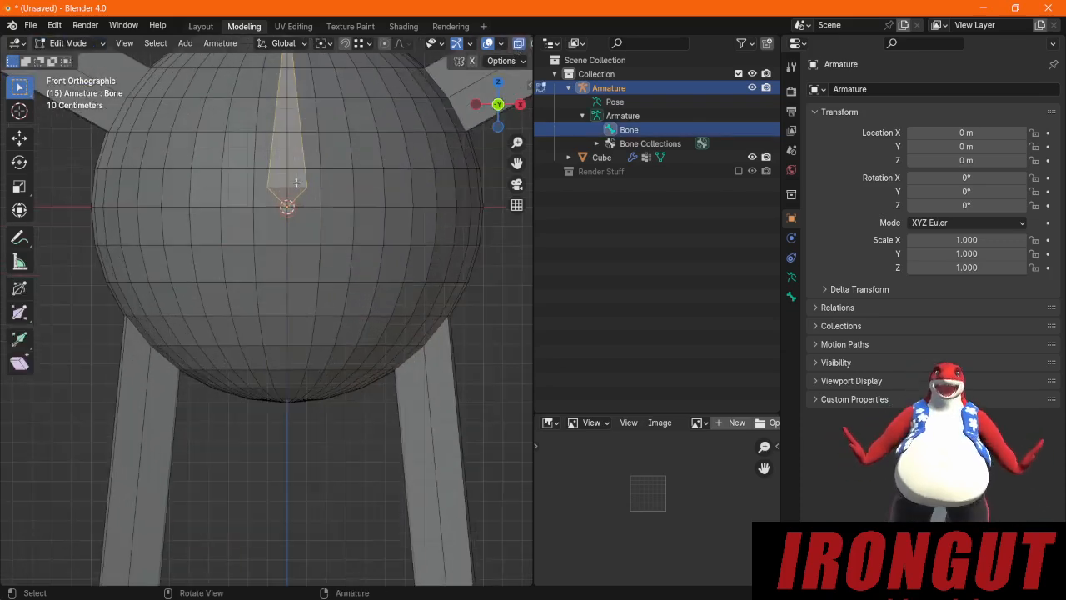
scroll(281, 195, "down", 2)
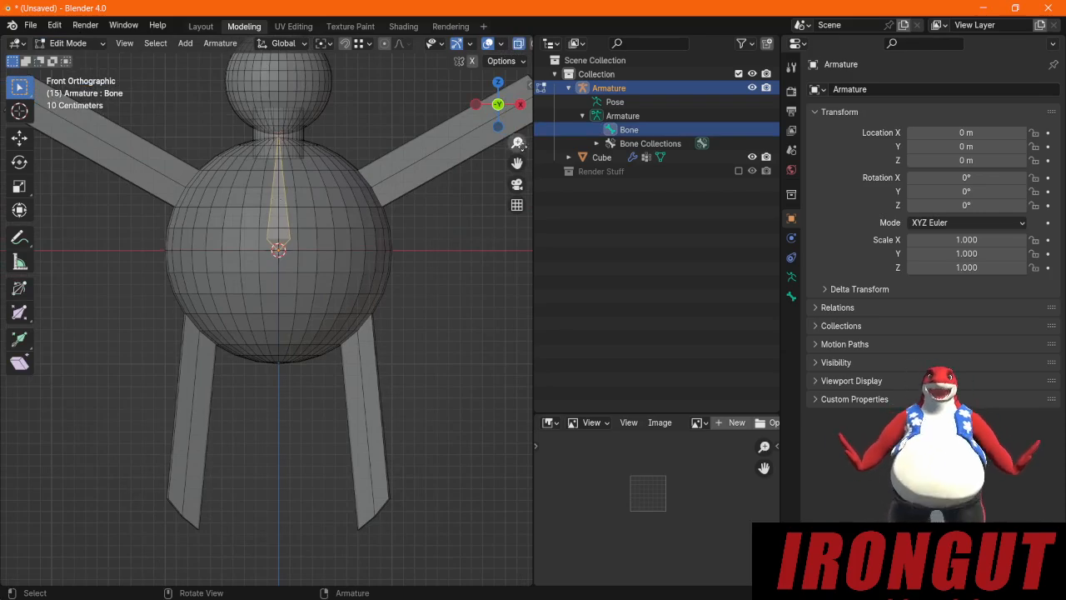
left_click_drag(517, 163, 580, 259)
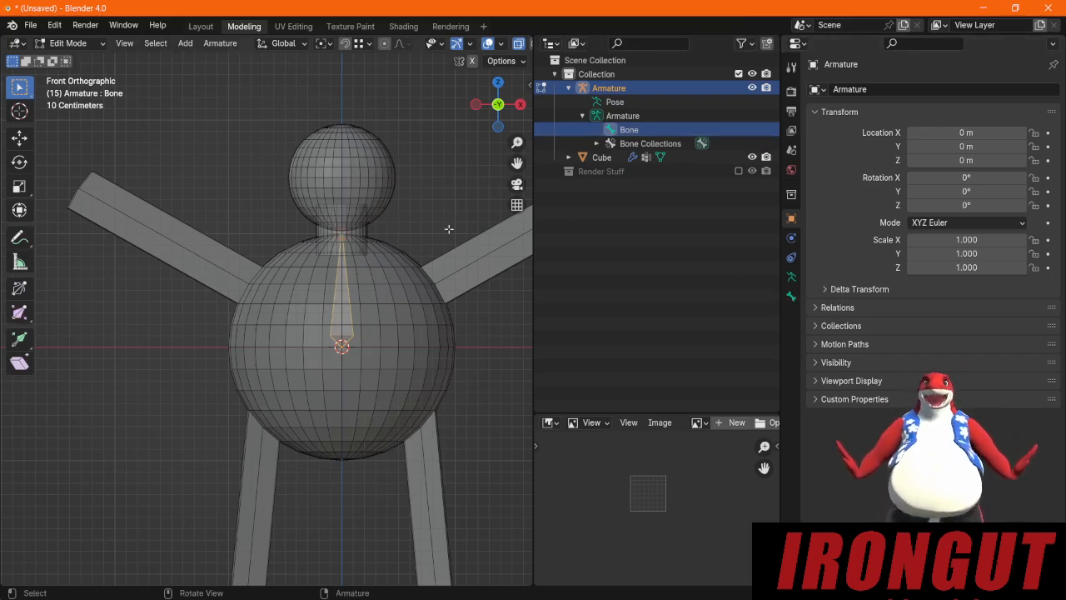
Step: Return the armature to Object Mode and delete it from the scene
left_click(216, 44)
mouse_move(184, 47)
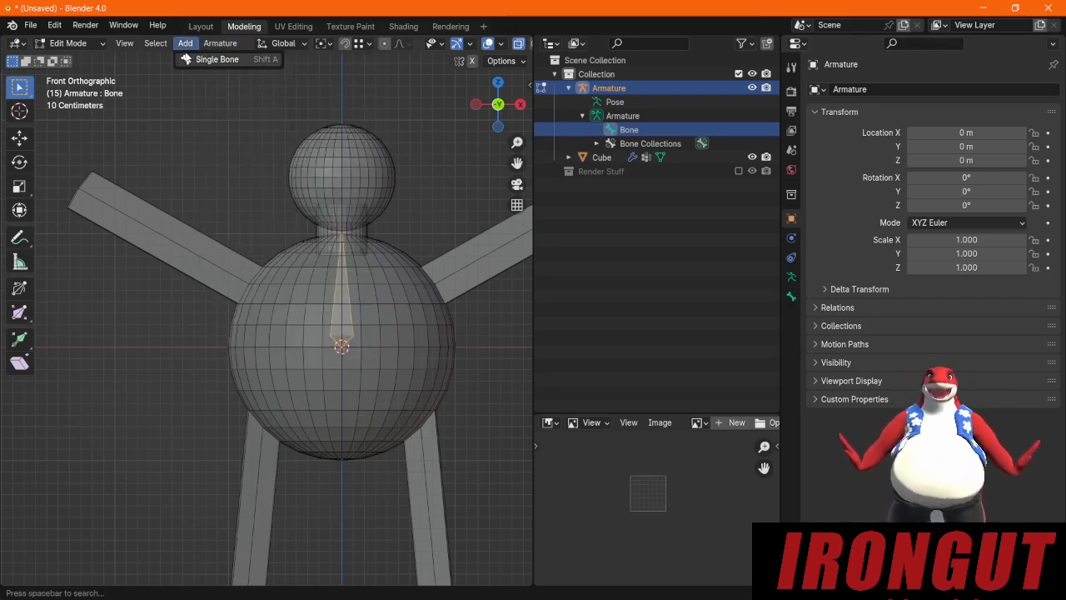
left_click(81, 46)
left_click(85, 73)
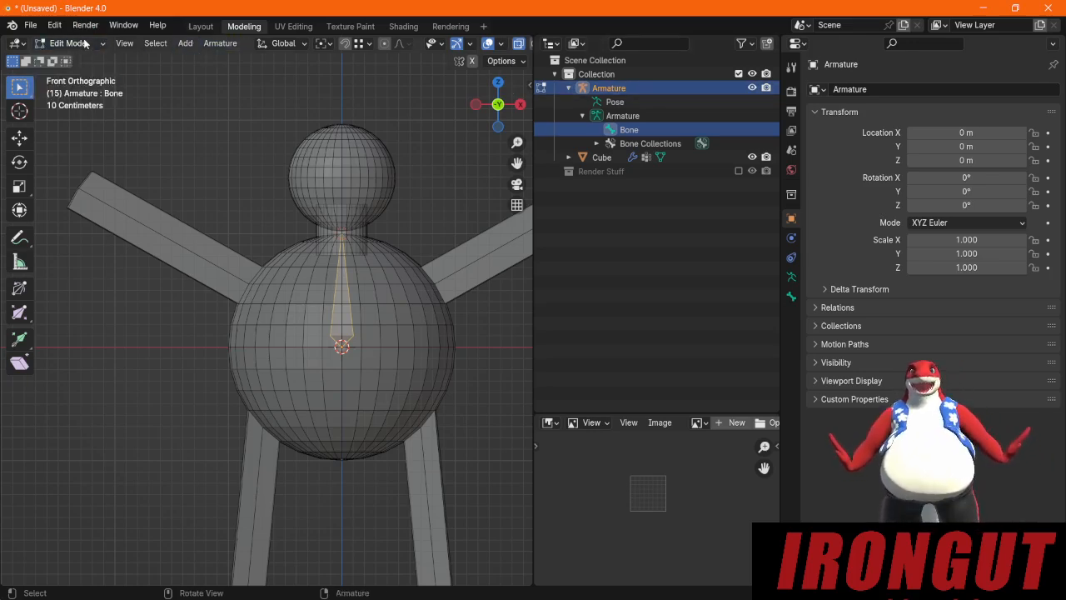
left_click(84, 43)
left_click(79, 58)
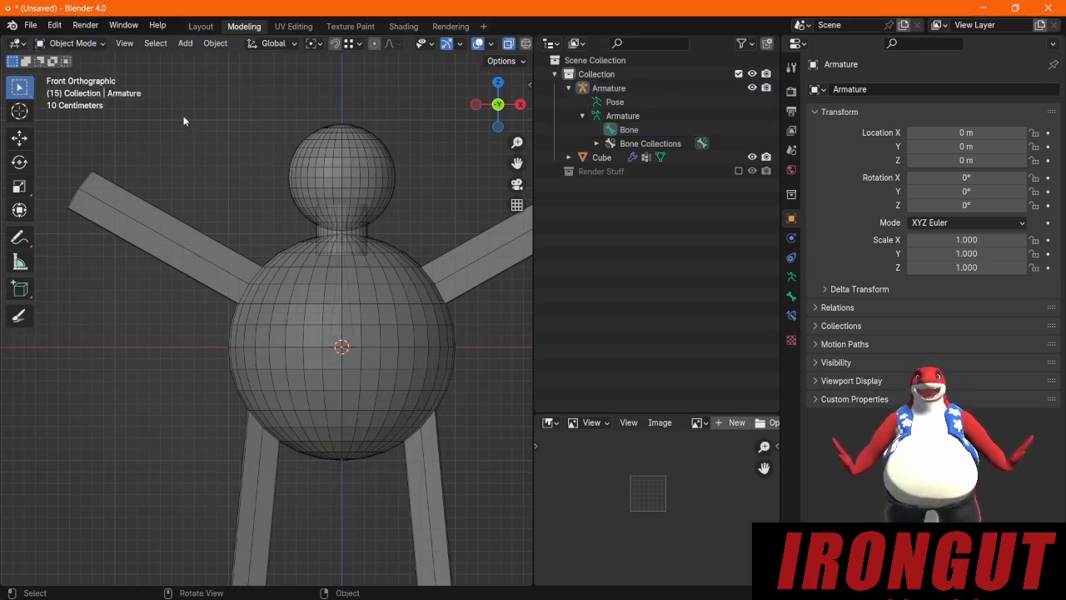
left_click(657, 87)
key("Delete")
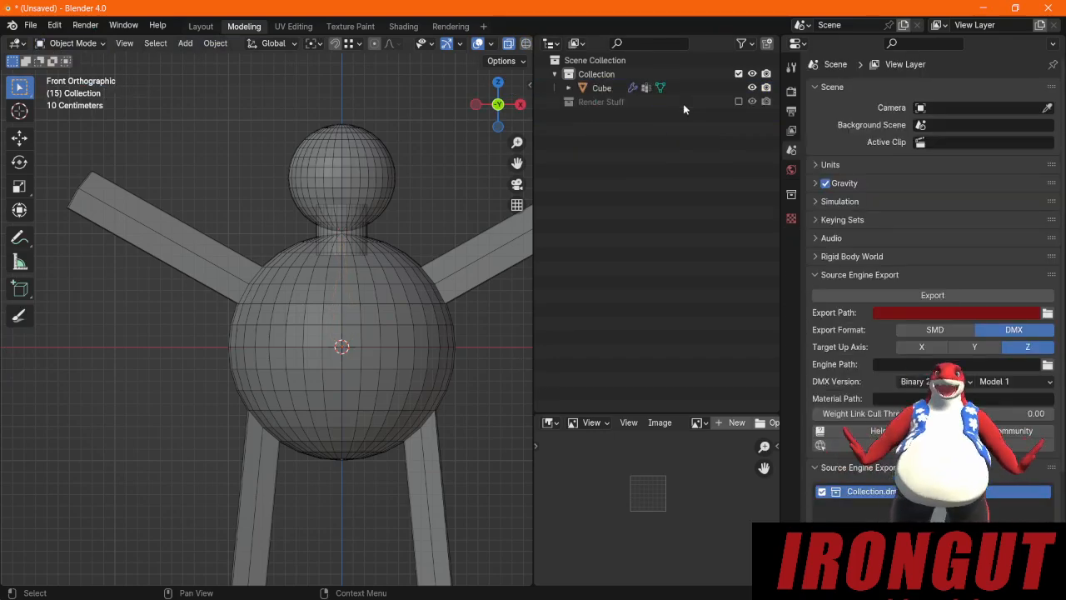
Step: Add a new single-bone armature at the world origin inside the figure
left_click(387, 343)
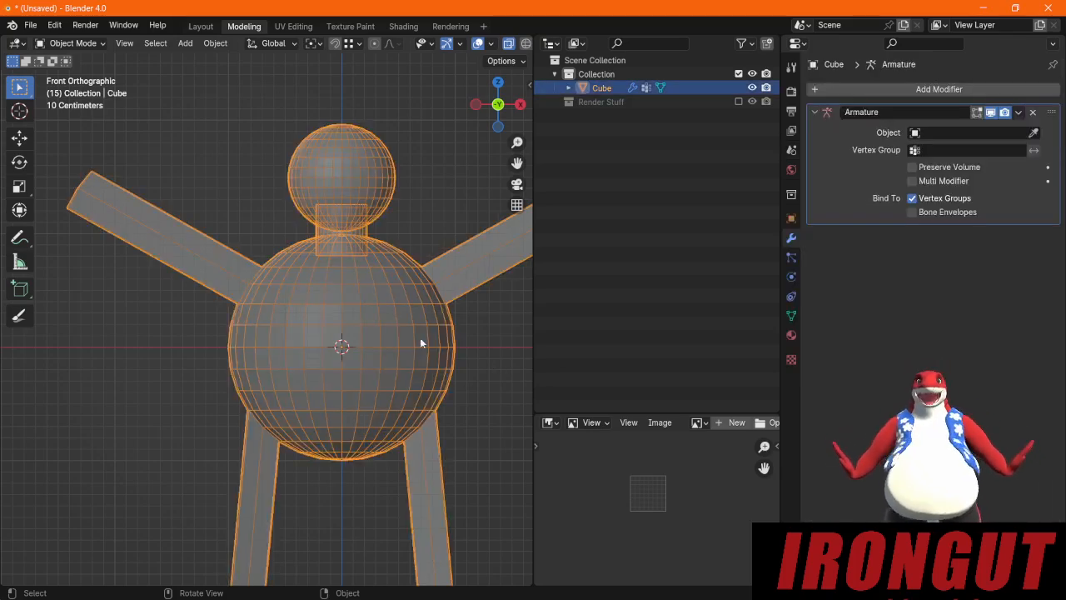
left_click(448, 169)
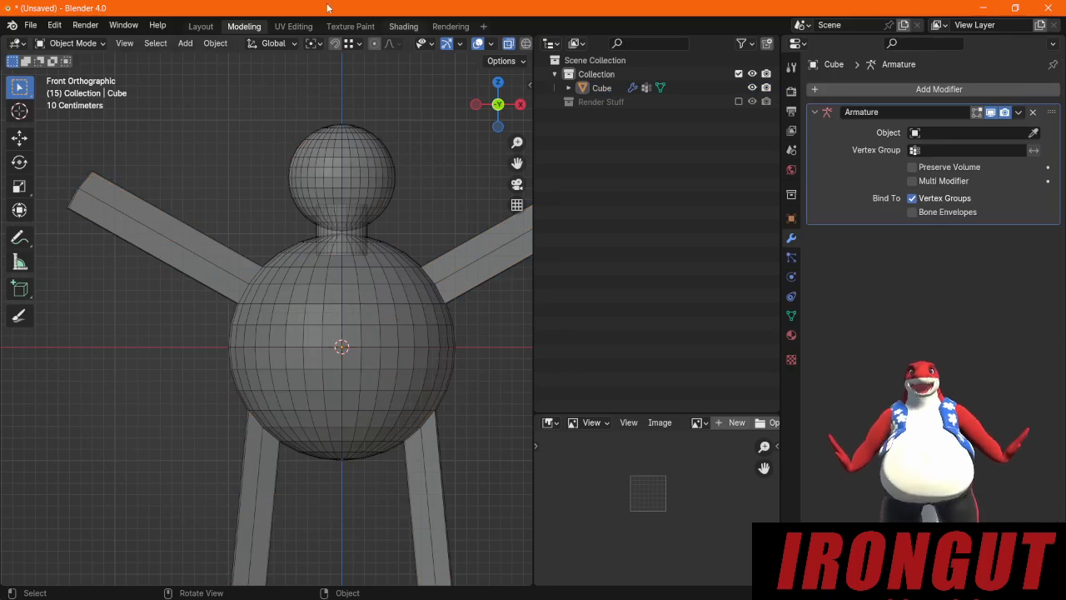
left_click(188, 43)
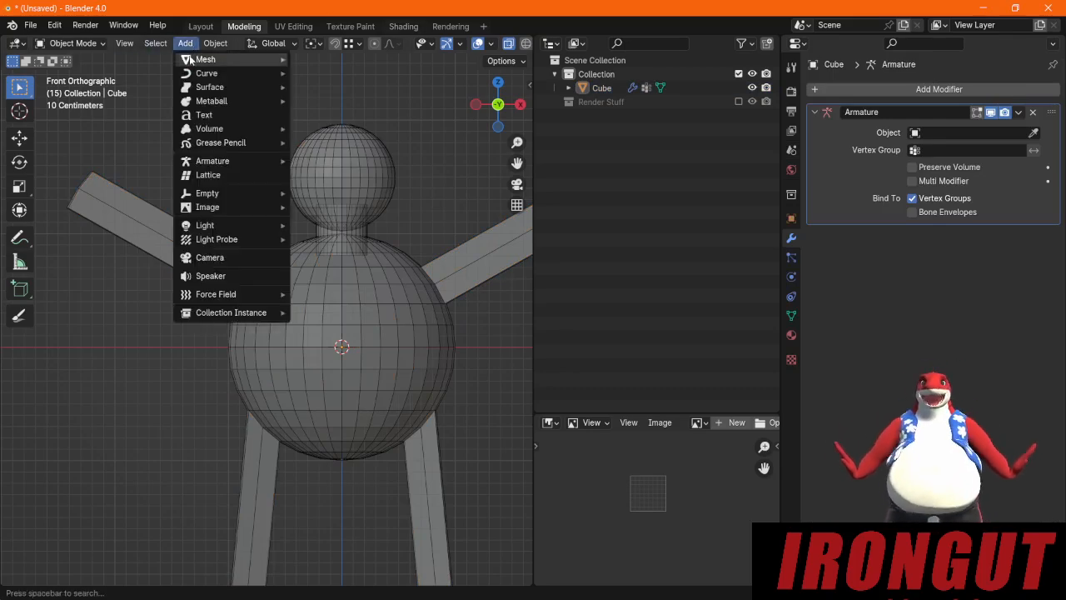
mouse_move(224, 166)
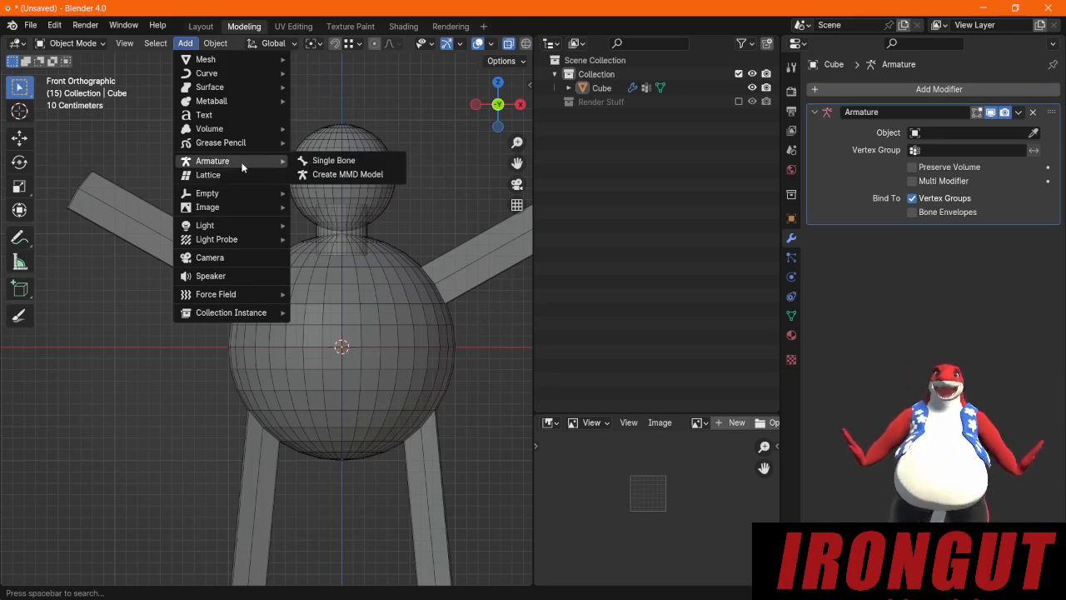
left_click(330, 162)
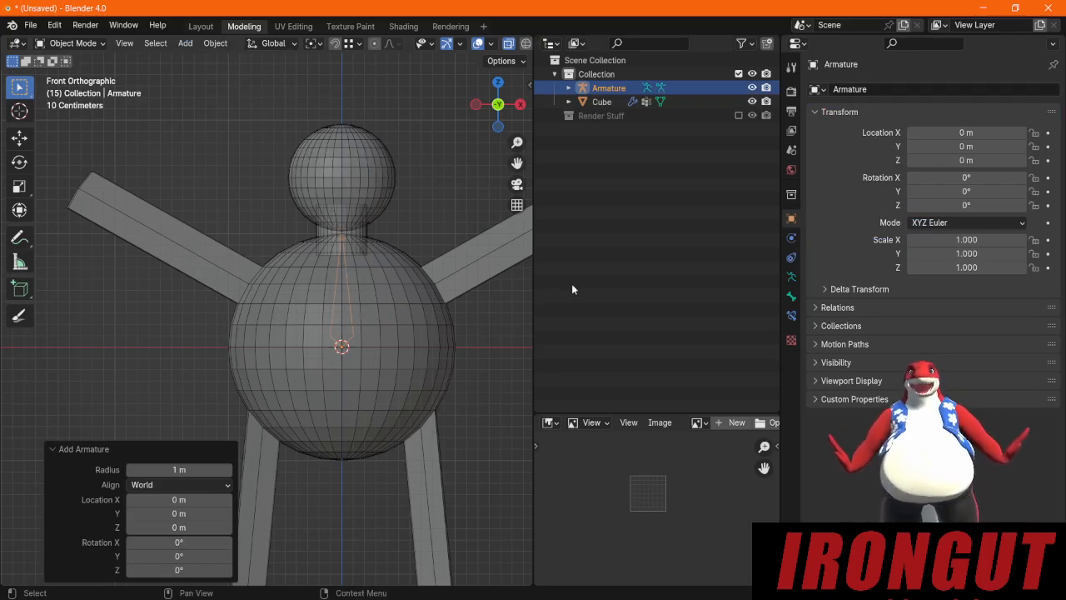
Step: Rename the new armature's bone to Body
left_click(791, 296)
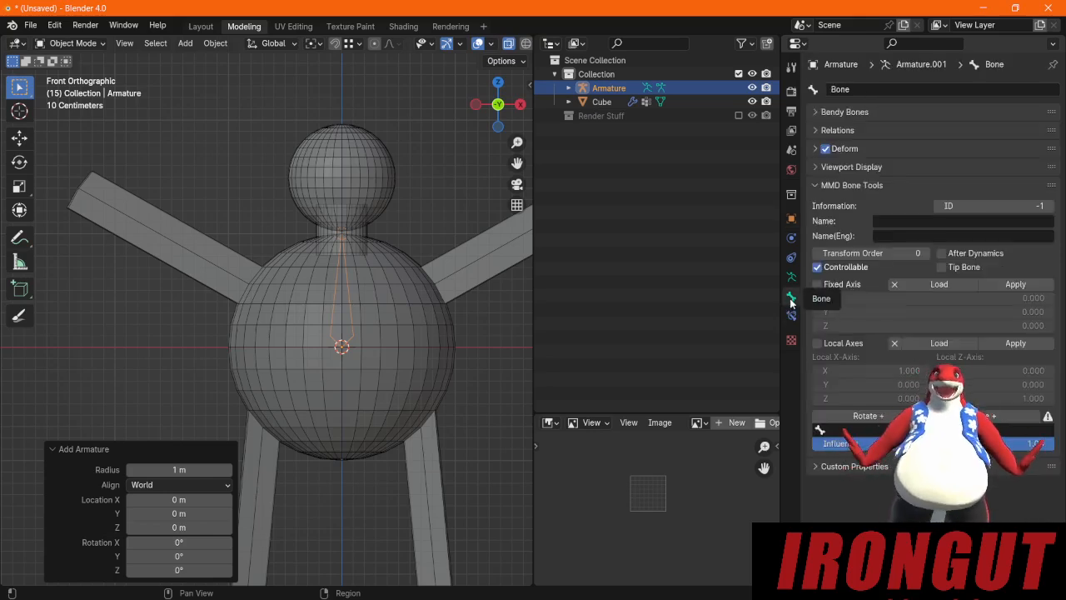
left_click(814, 130)
left_click(859, 89)
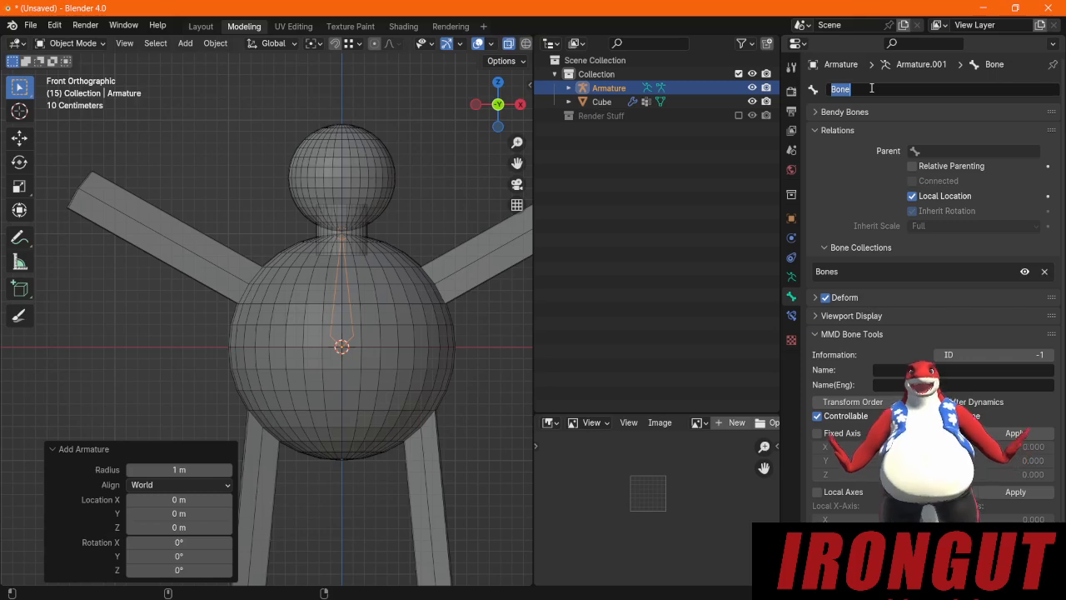
type("Body")
key("Return")
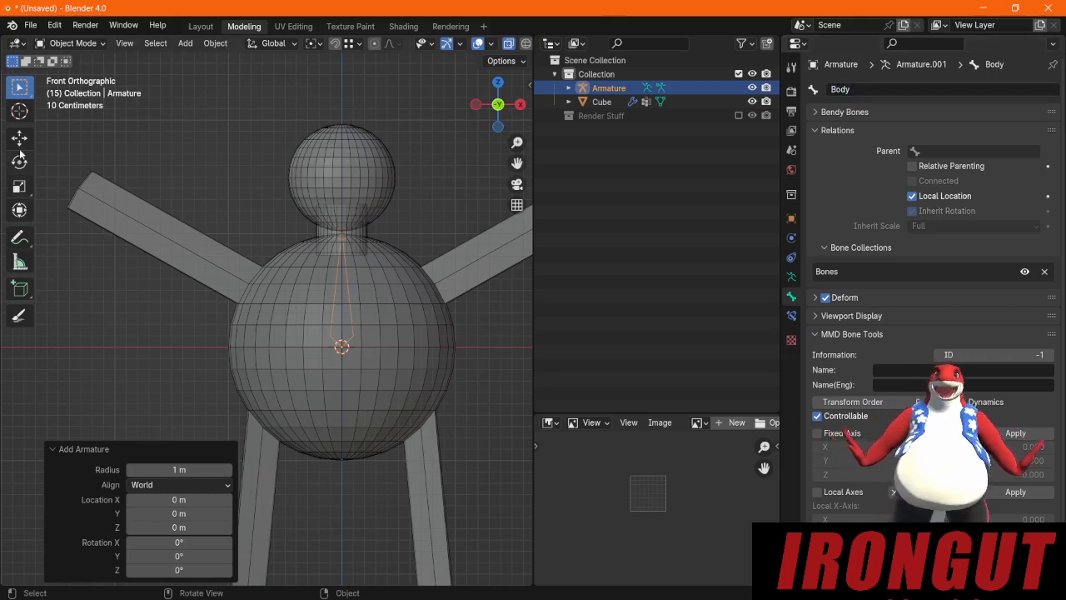
Step: In Edit Mode, extrude a head bone about 1 m straight up from the Body bone's tip, undoing any further extrusion
left_click(70, 42)
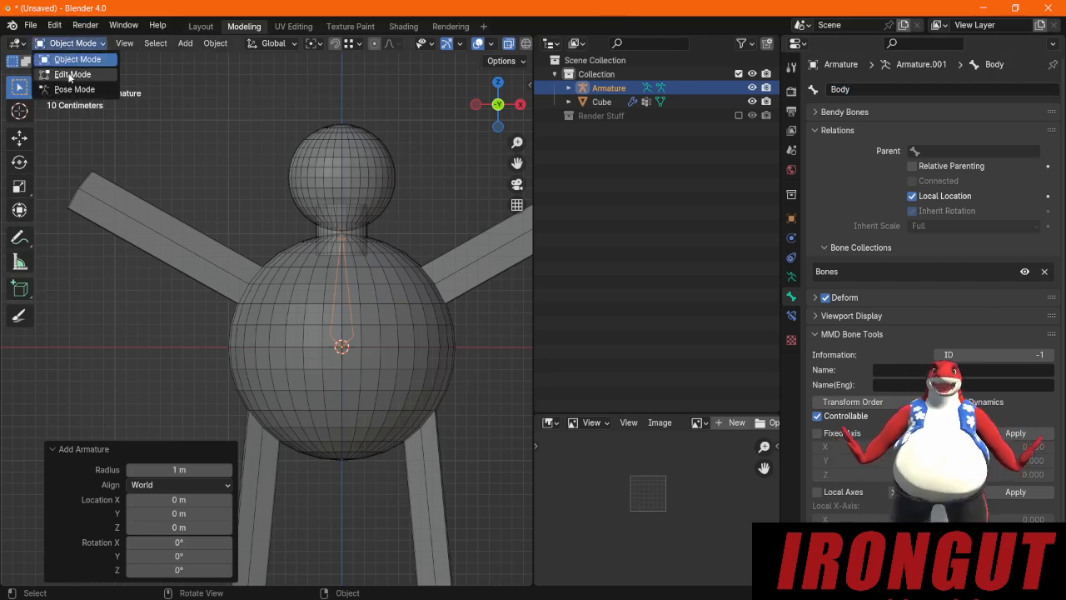
left_click(69, 73)
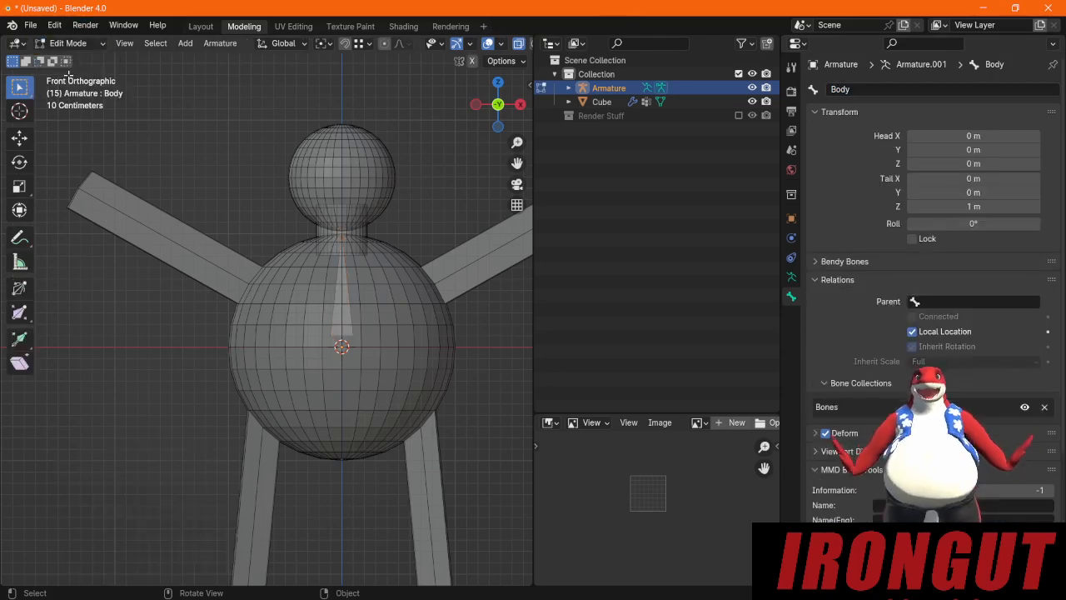
left_click(19, 339)
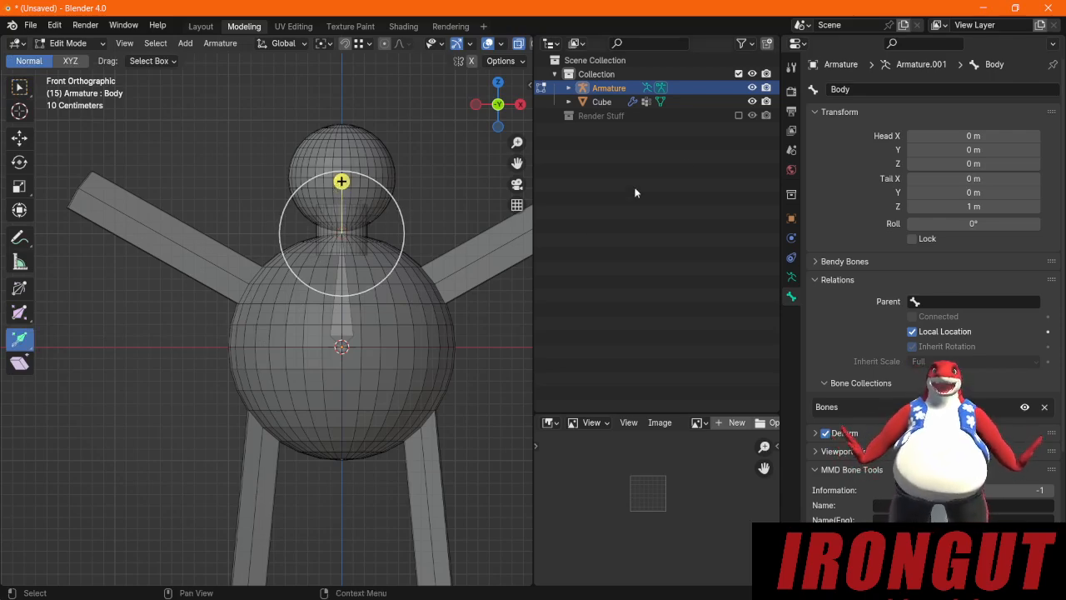
left_click_drag(341, 180, 351, 75)
scroll(348, 91, "down", 2)
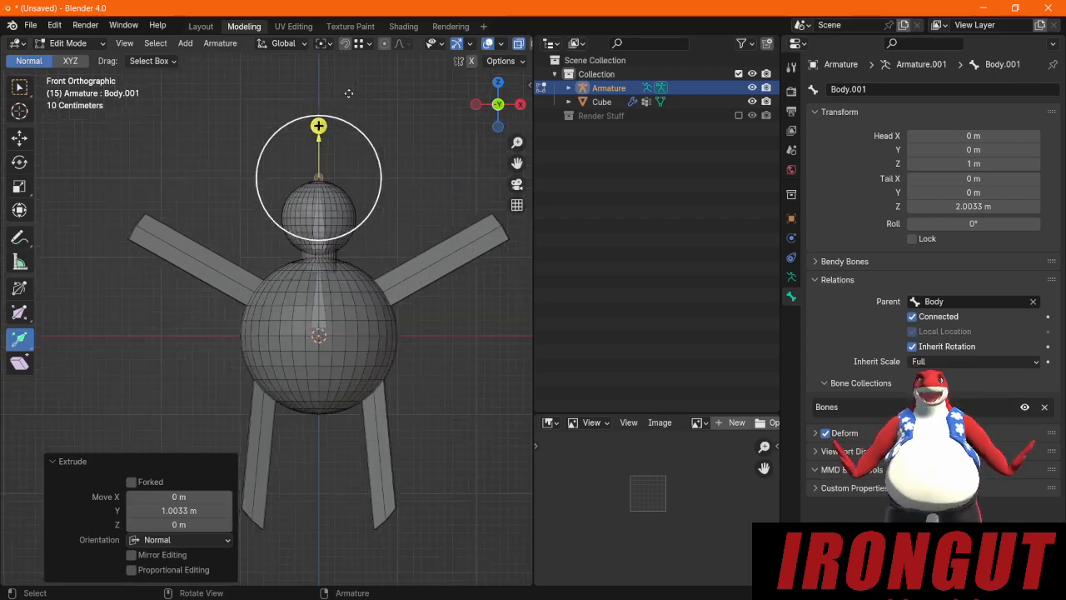
left_click_drag(318, 125, 319, 20)
key("ctrl+z")
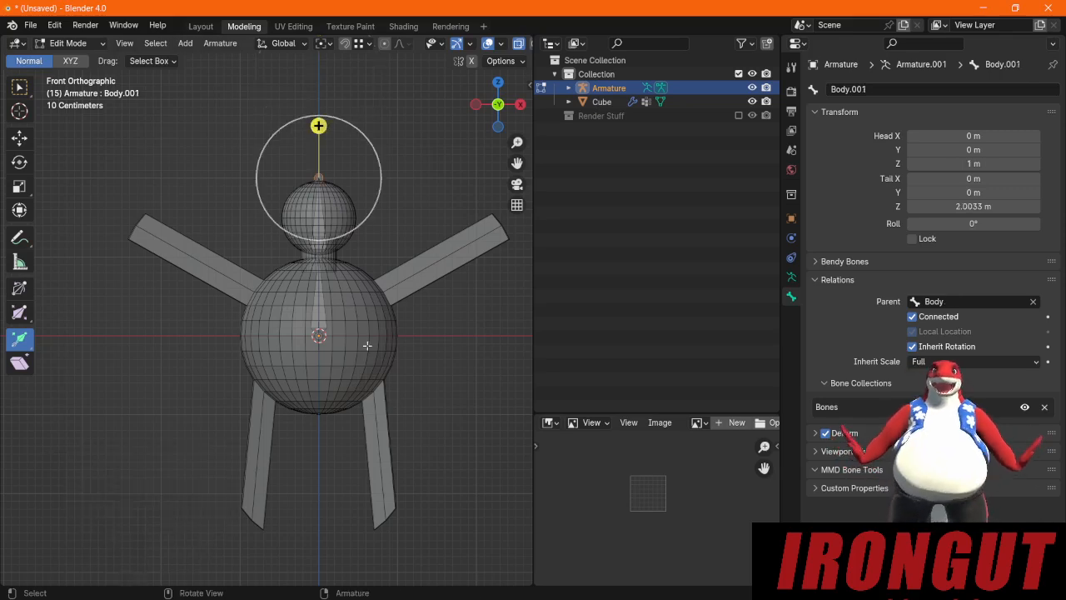
Step: Extrude two bones from the Body bone, an arm bone about 1.85 m in X and 0.87 m in Z, and a leg bone about 0.82 m in X and -3.13 m in Z
left_click(317, 283)
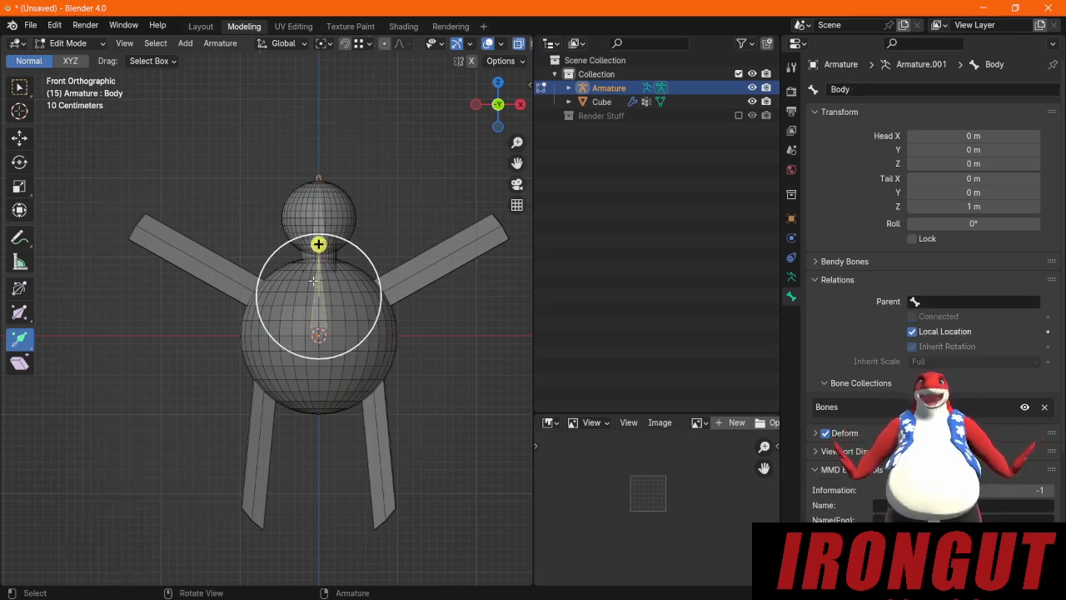
left_click_drag(334, 288, 487, 230)
left_click(487, 230)
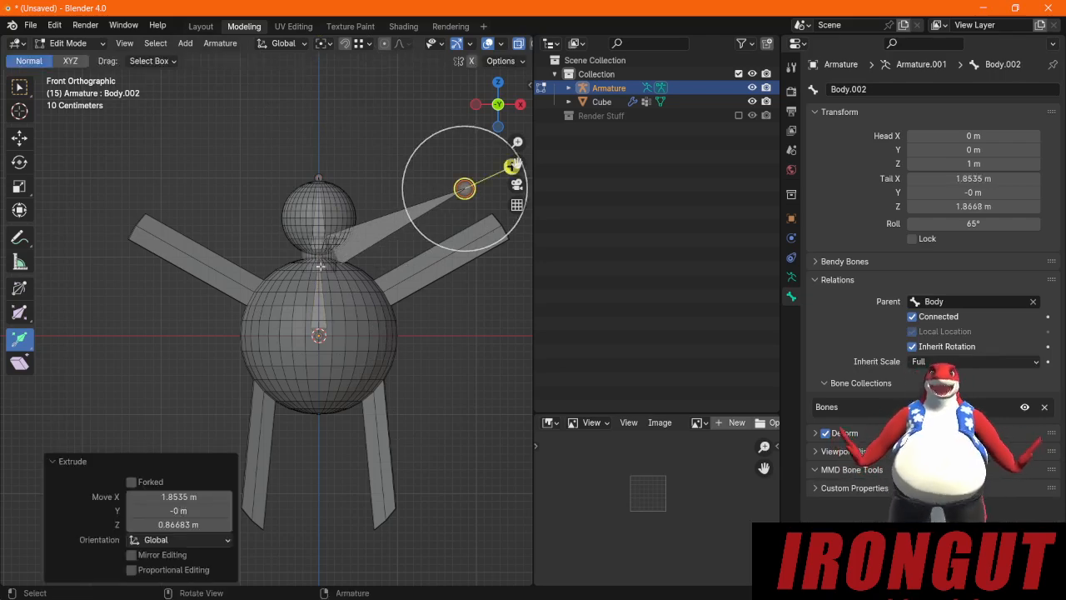
left_click(337, 306)
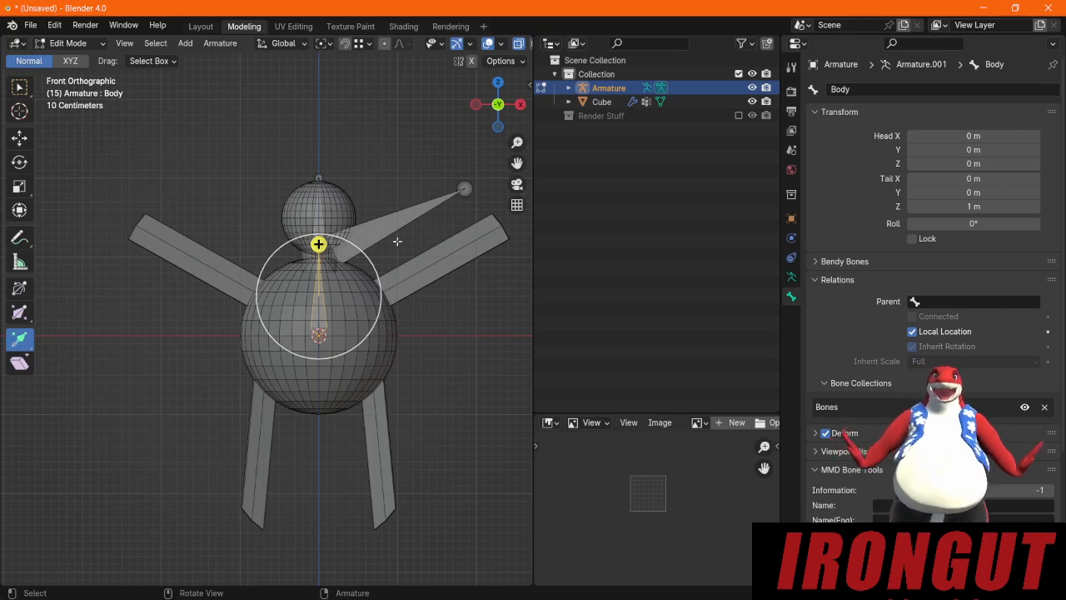
left_click_drag(343, 294, 408, 530)
left_click(408, 530)
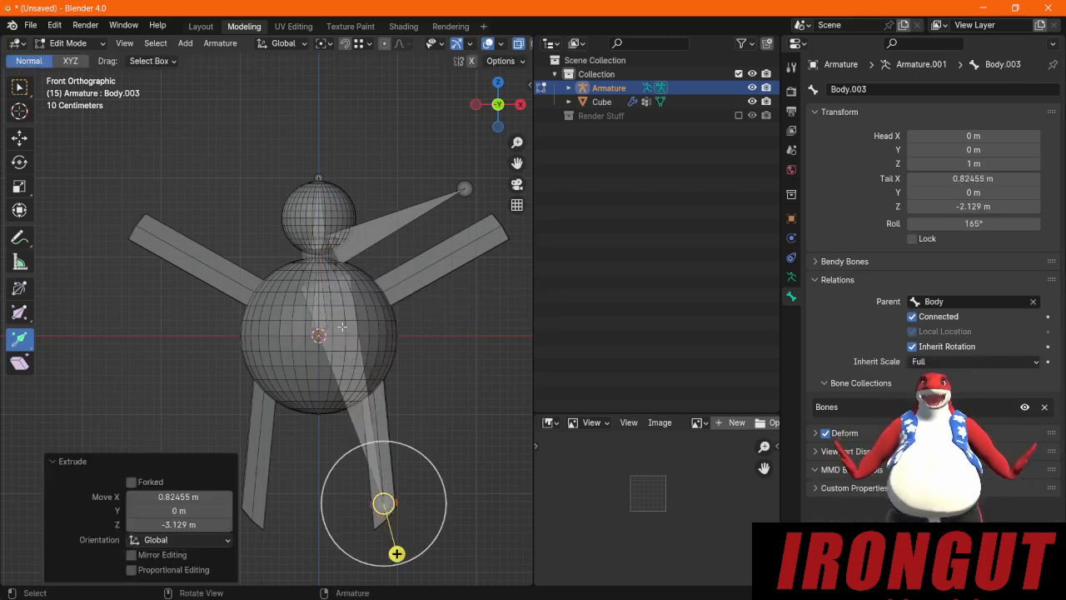
Step: Disconnect the leg bone and the arm bone from the Body bone while keeping Body as their parent
left_click(911, 317)
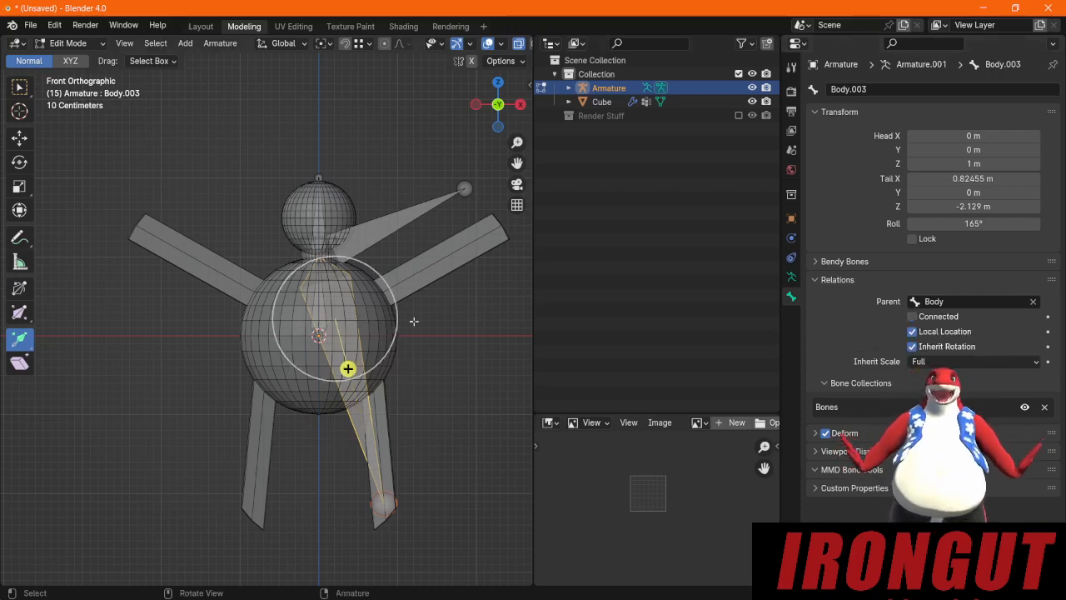
scroll(338, 254, "up", 6)
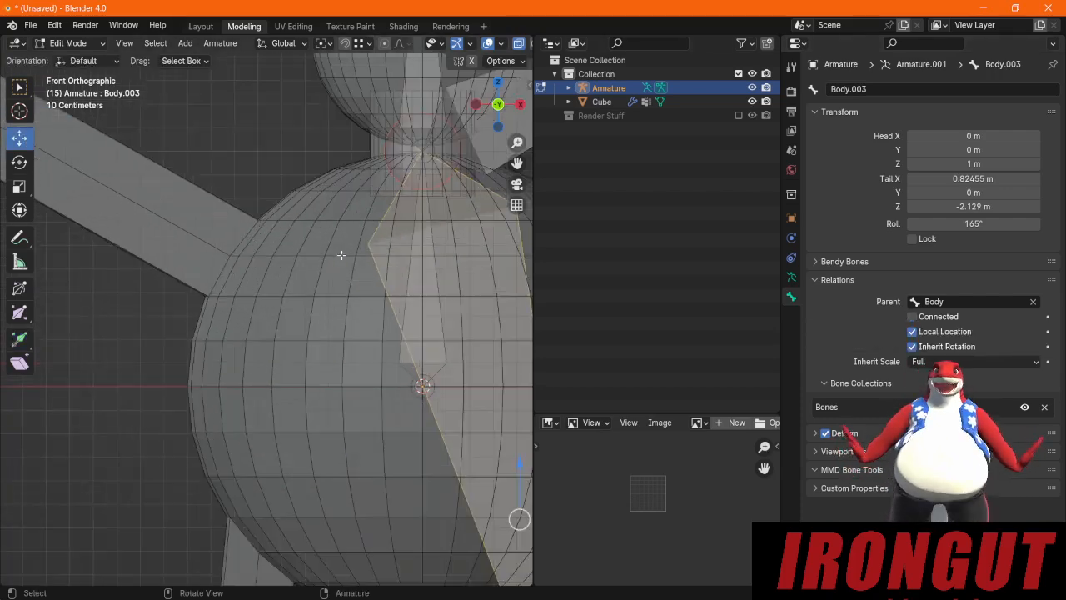
middle_click_drag(440, 281, 386, 200)
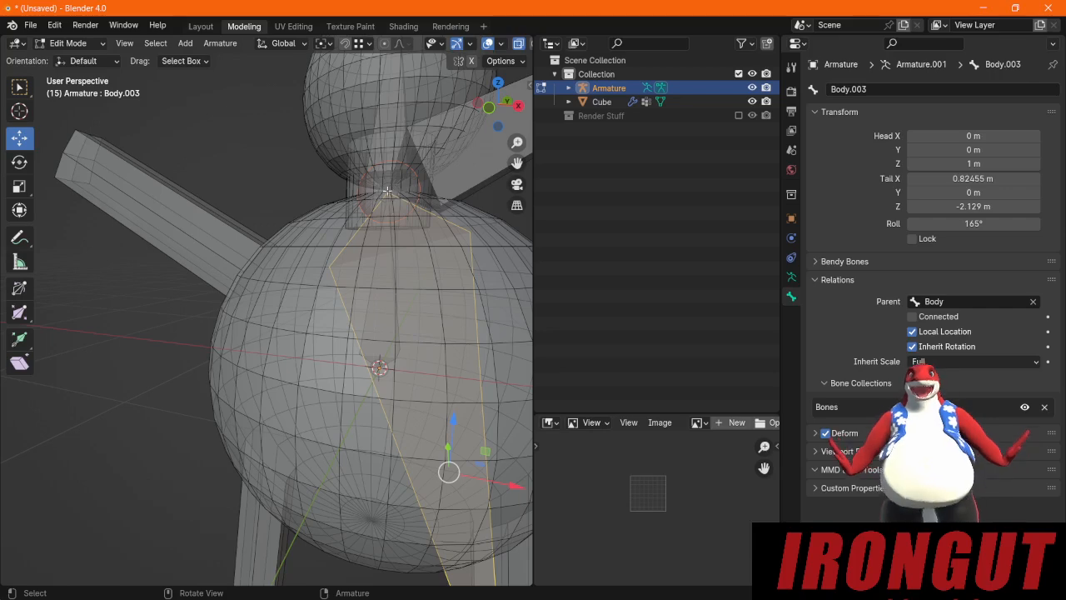
left_click(491, 106)
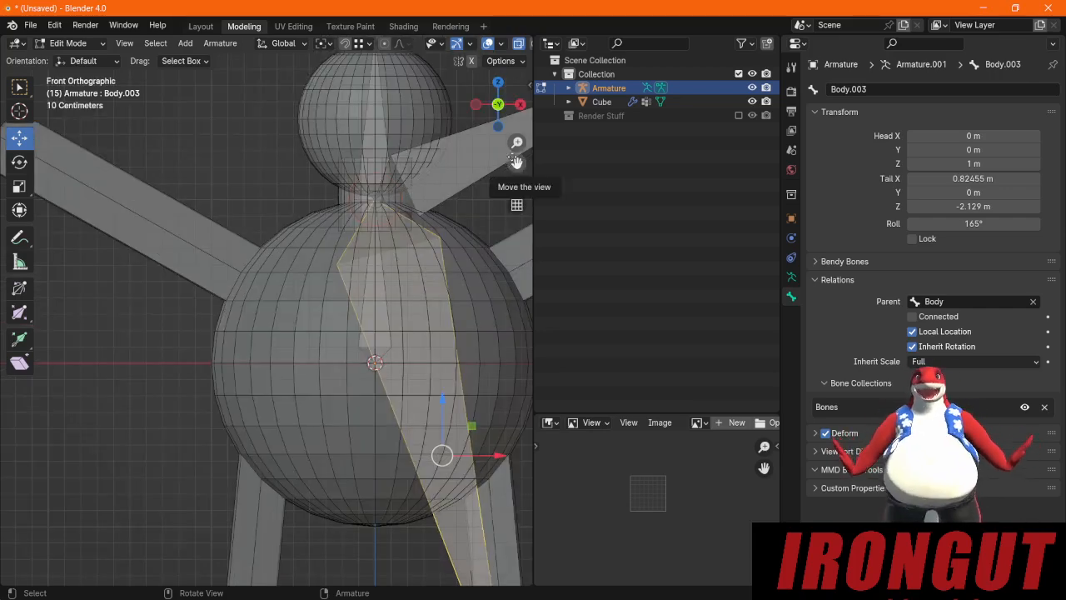
left_click_drag(516, 163, 488, 154)
left_click(386, 102)
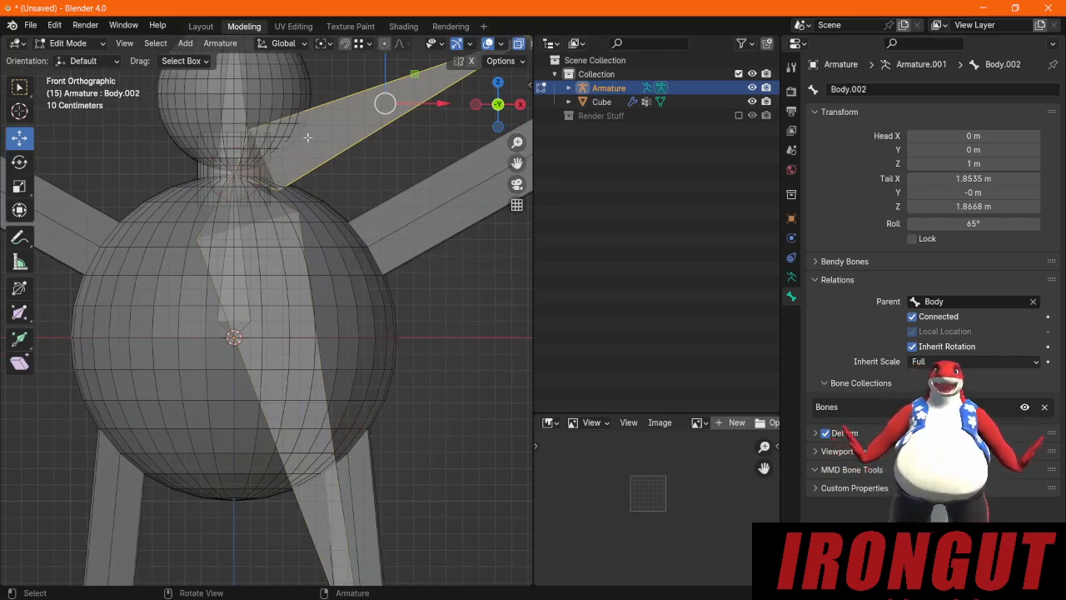
left_click(912, 319)
Step: Move the arm bone onto the +X arm, about 0.69 m in X and -0.46 m in Z
scroll(424, 260, "down", 2)
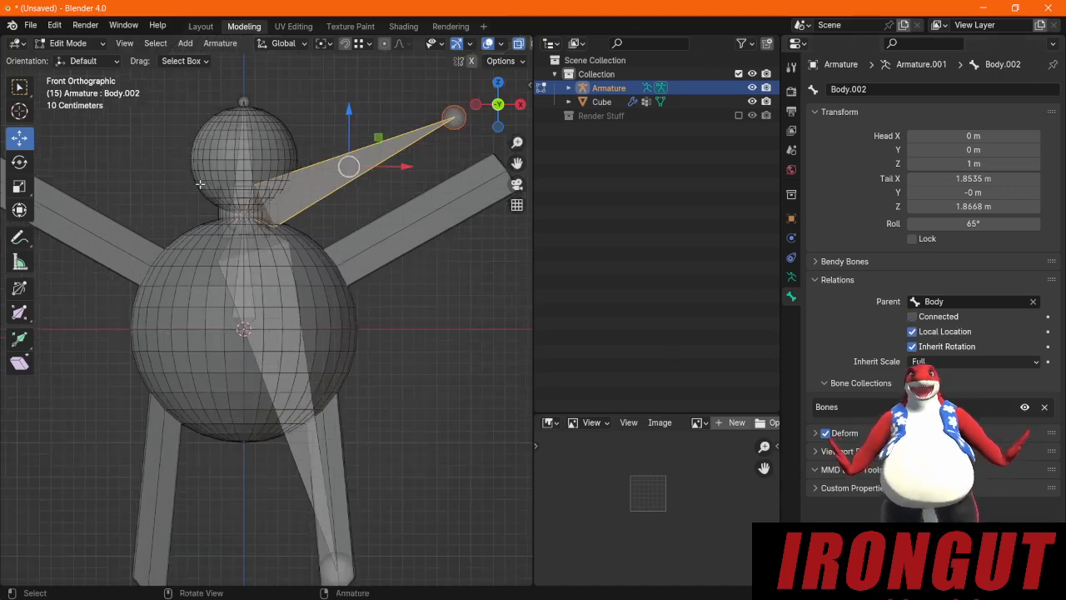
left_click(307, 187)
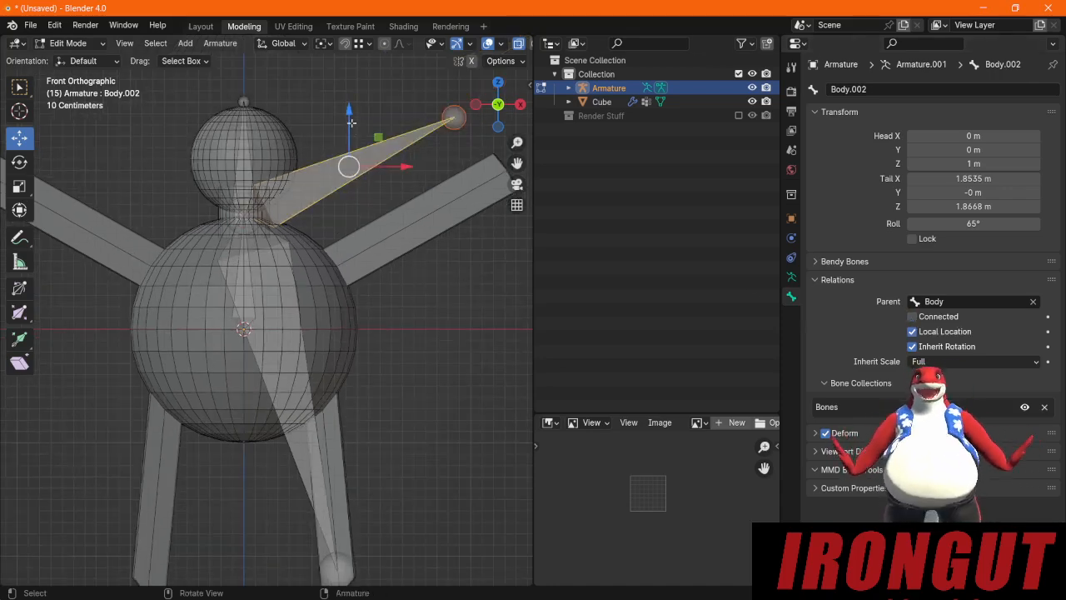
left_click_drag(349, 164, 457, 208)
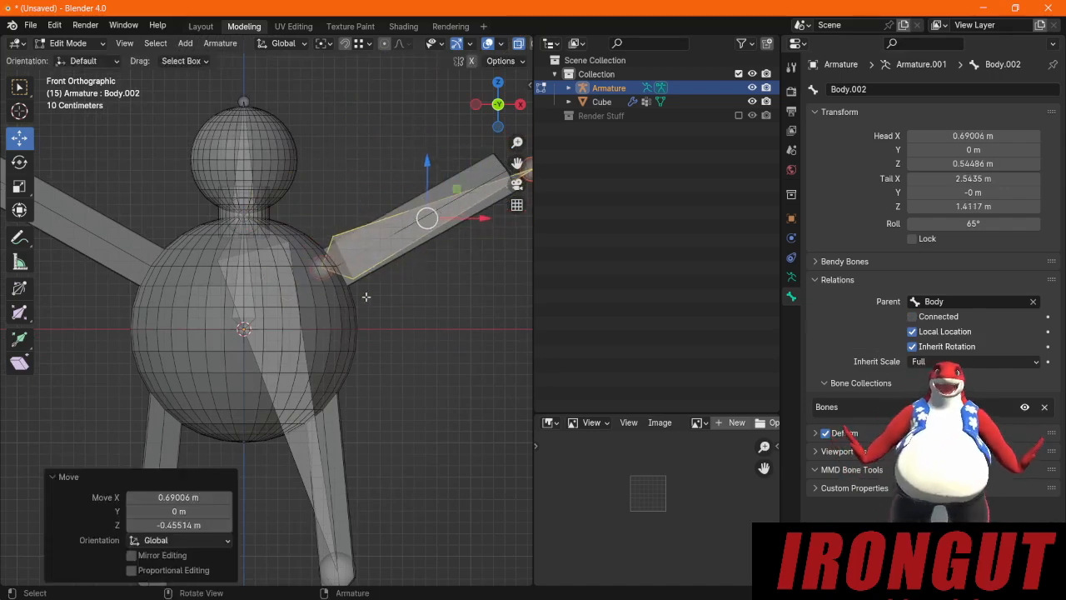
Step: Move the leg bone about 0.64 m in X and -1.55 m in Z, and its tip about -0.62 m in X and 1.37 m in Z, onto the +X leg
left_click(285, 409)
left_click_drag(290, 392, 363, 567)
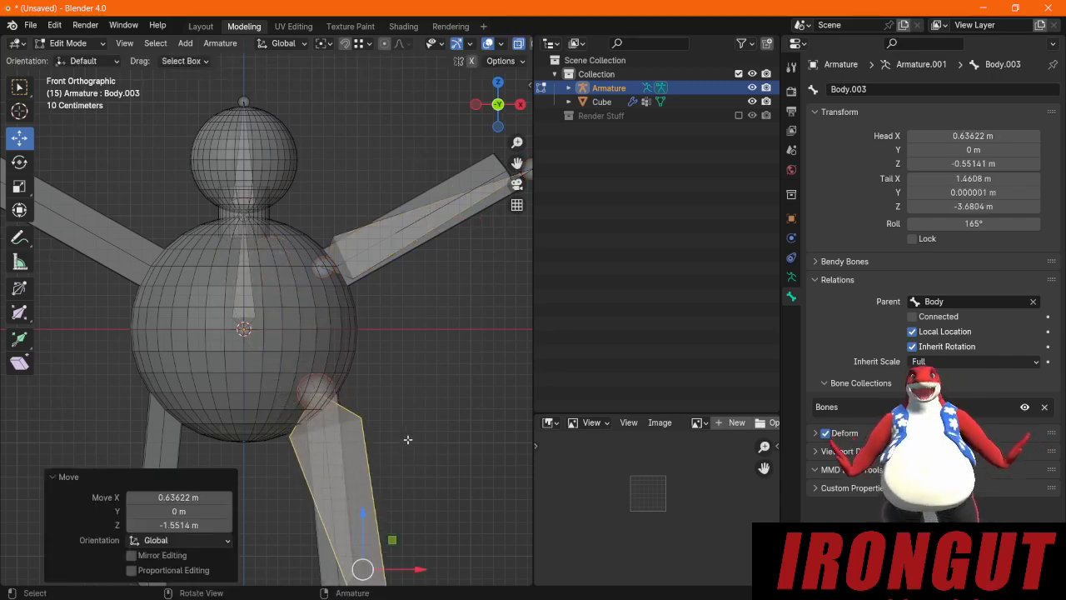
scroll(342, 530, "down", 3)
left_click_drag(349, 562, 310, 475)
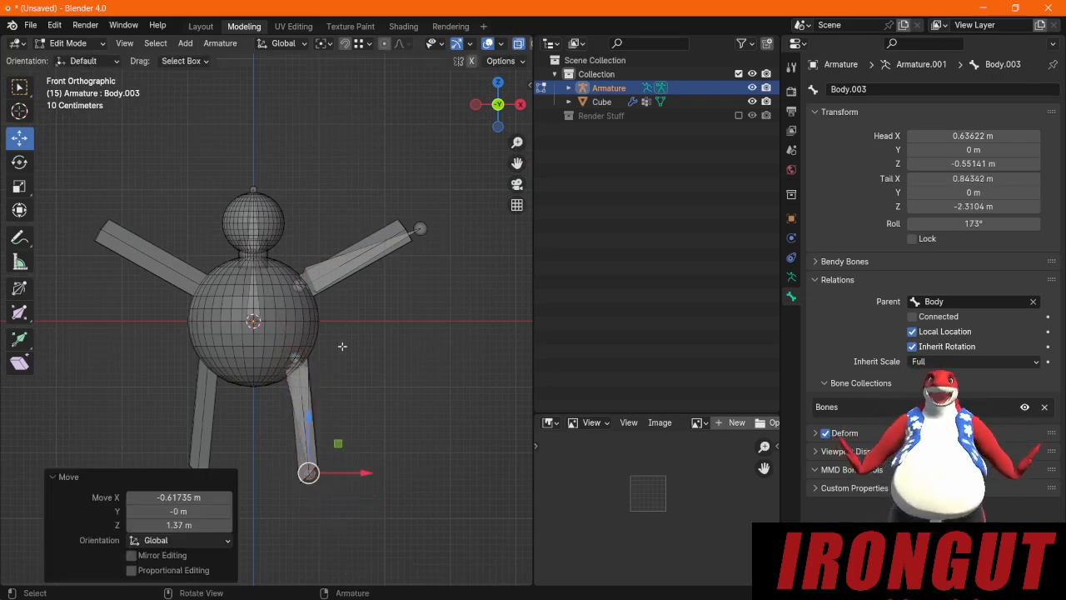
left_click(341, 346)
scroll(271, 265, "up", 4)
scroll(261, 258, "down", 3)
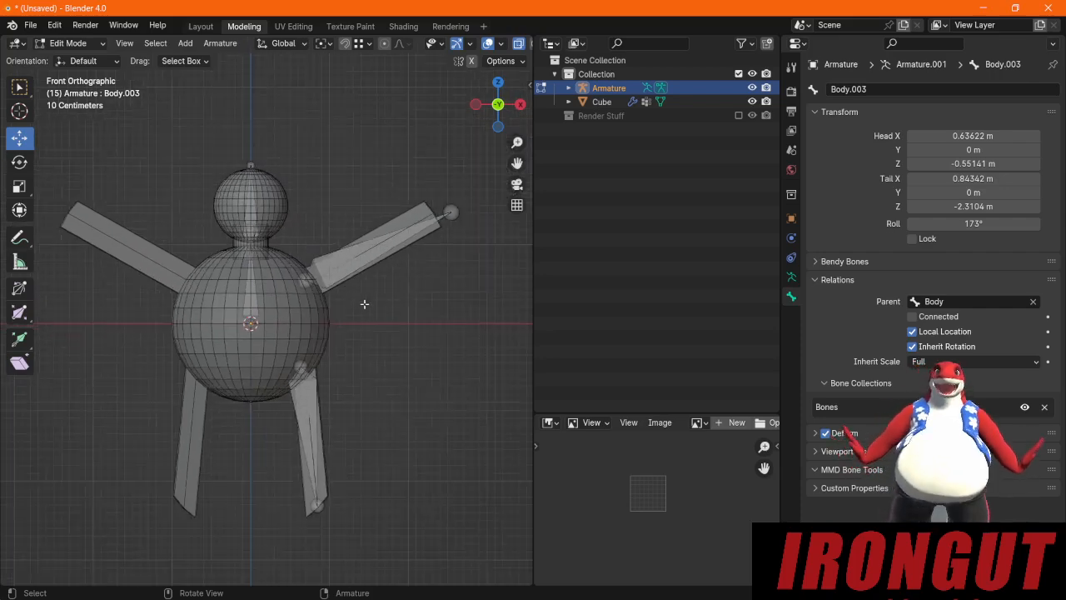
Step: Rename the bone inside the figure's head as Head
left_click(257, 206)
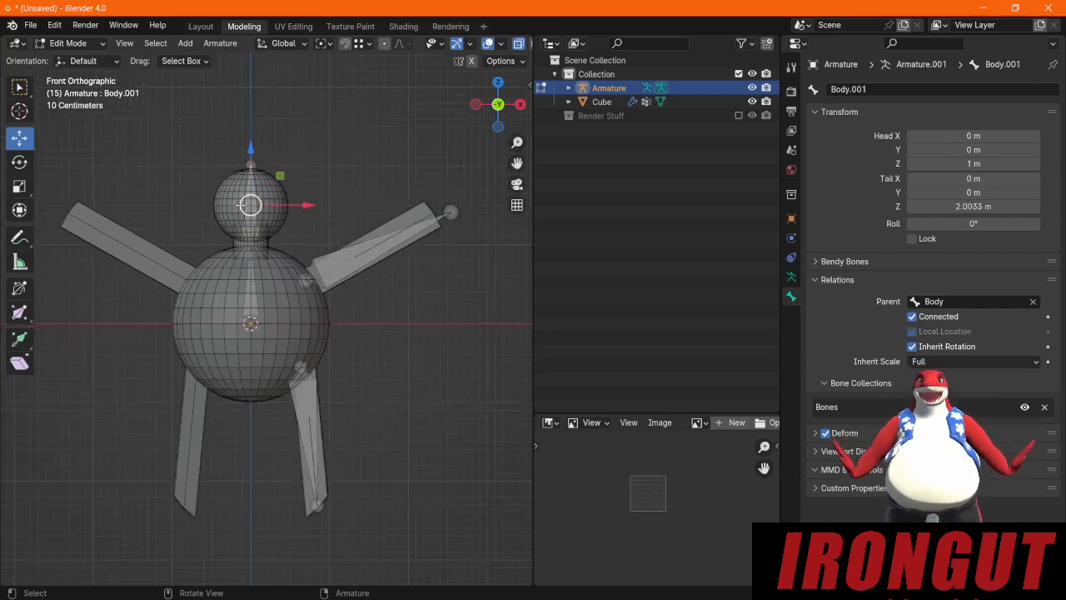
left_click(250, 283)
left_click(390, 241)
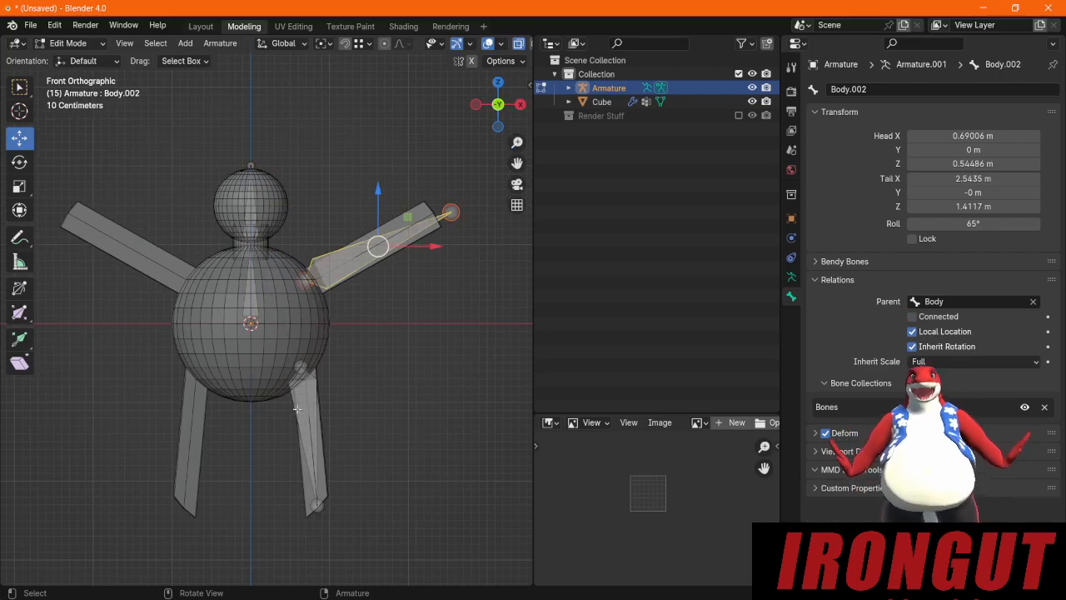
left_click(248, 197)
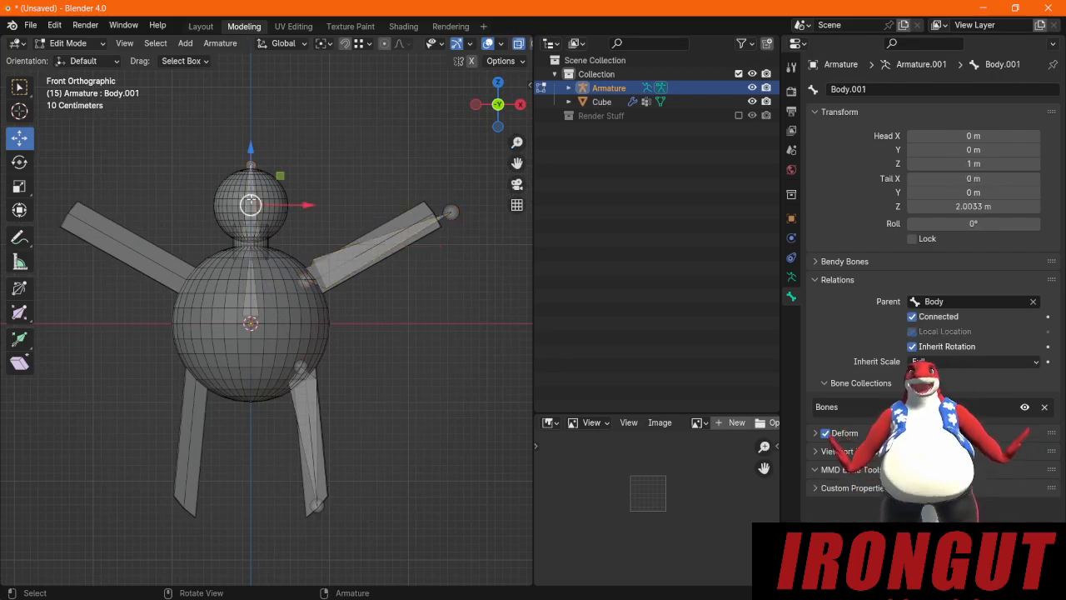
left_click(878, 89)
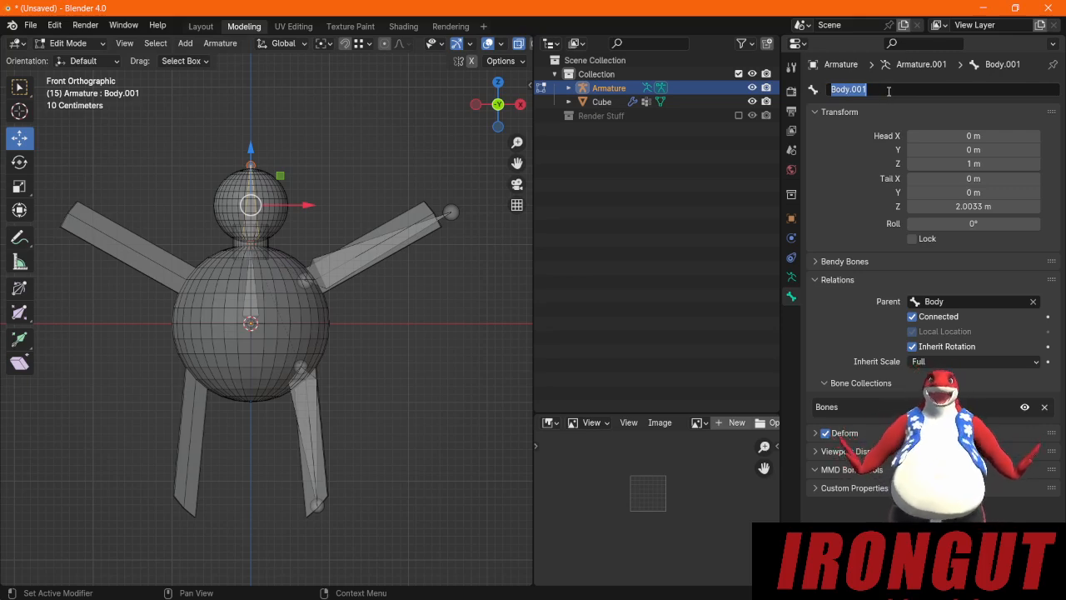
type("Head")
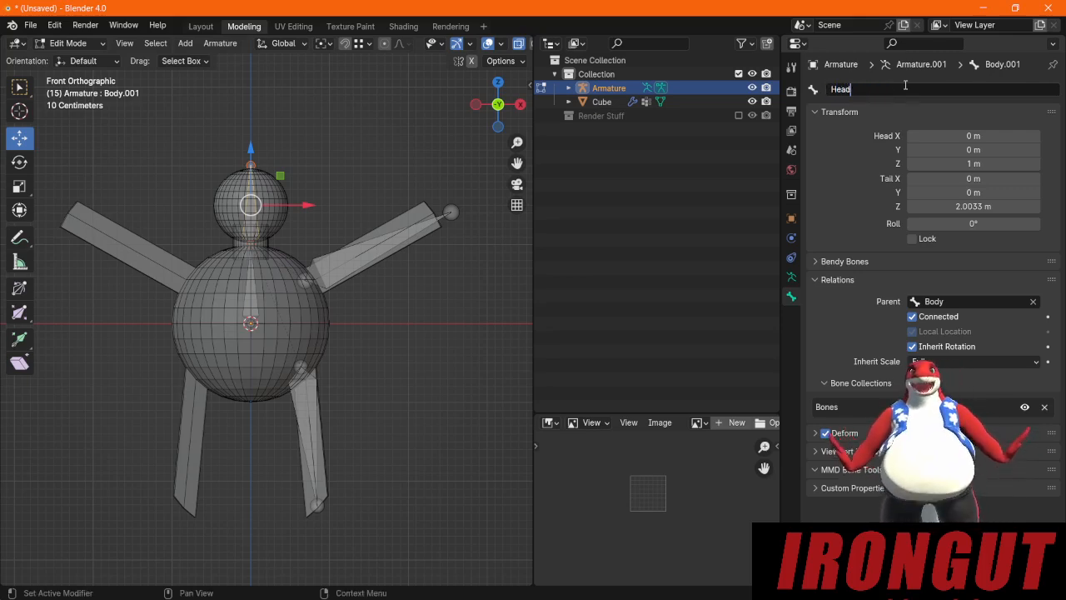
key("Return")
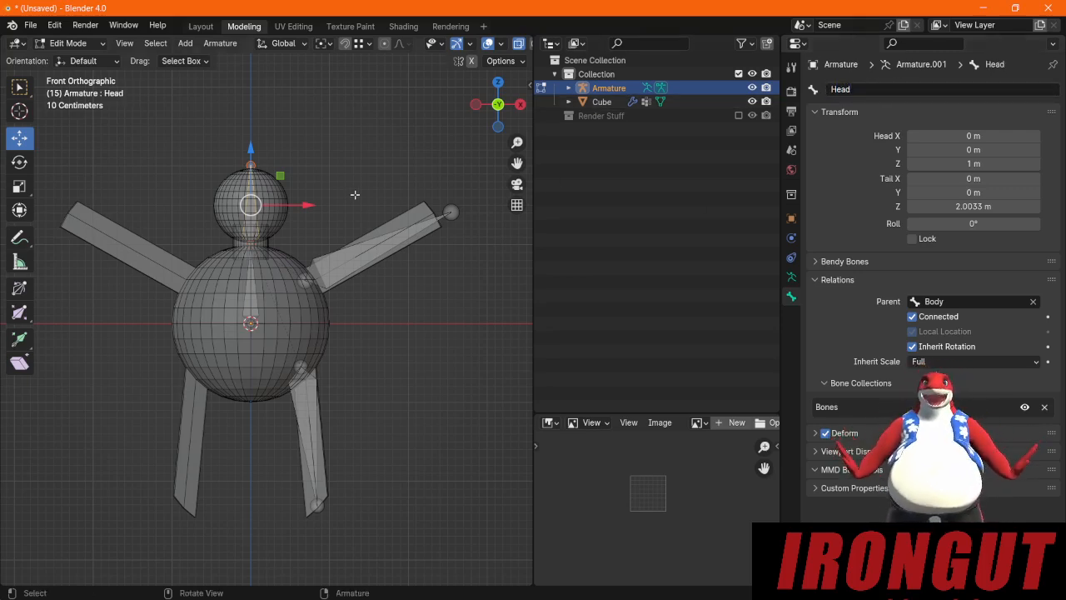
Step: Rename the bone in the +X arm as Arm.L
left_click(365, 254)
left_click(875, 92)
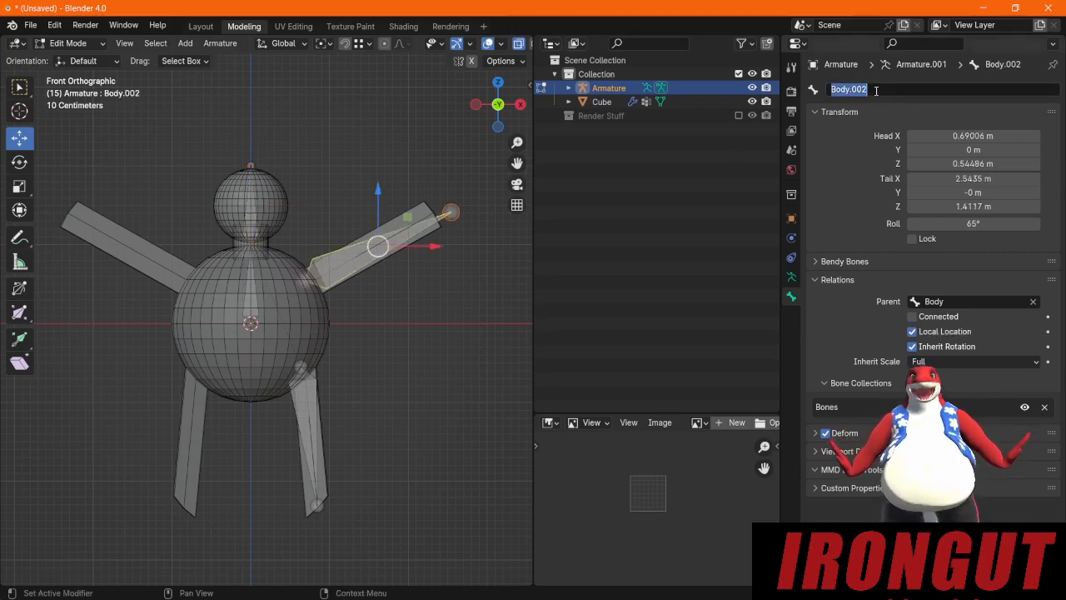
type("Arm.")
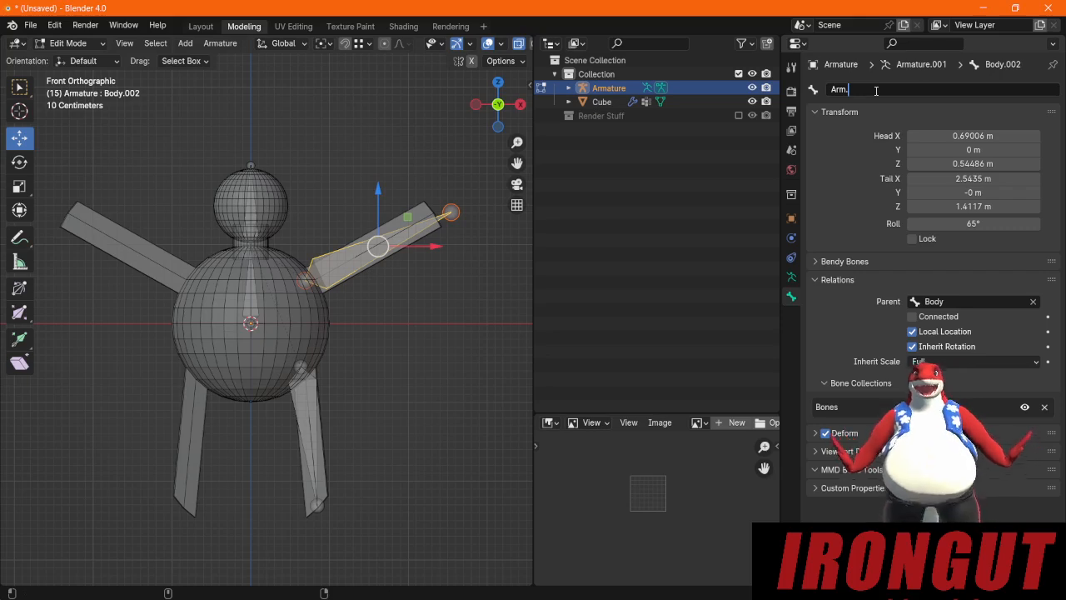
type("L")
key("Return")
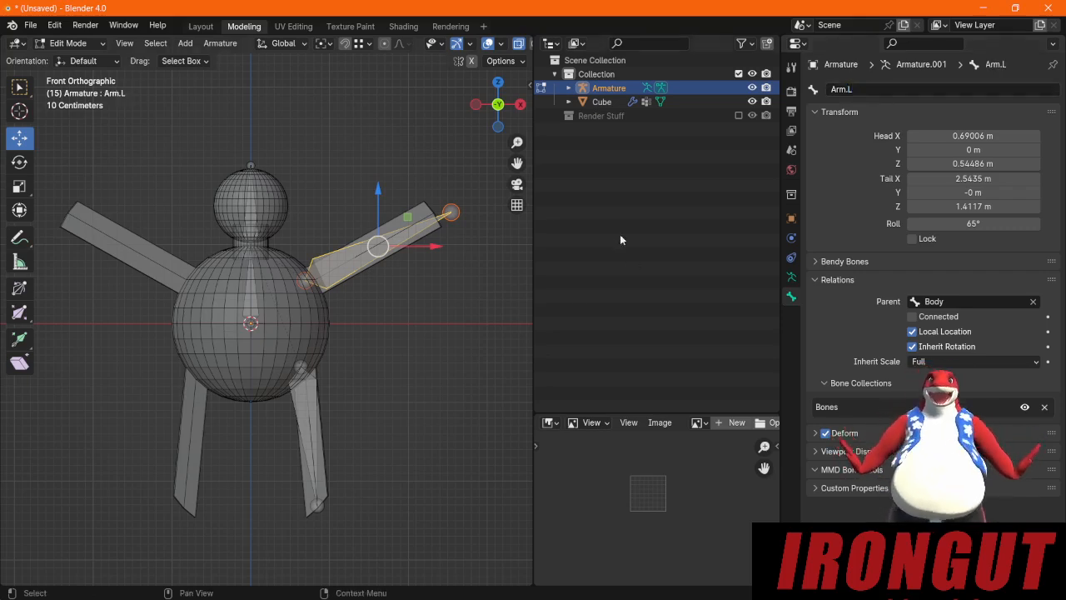
Step: Rename the bone in the +X leg as Leg.L
left_click(296, 414)
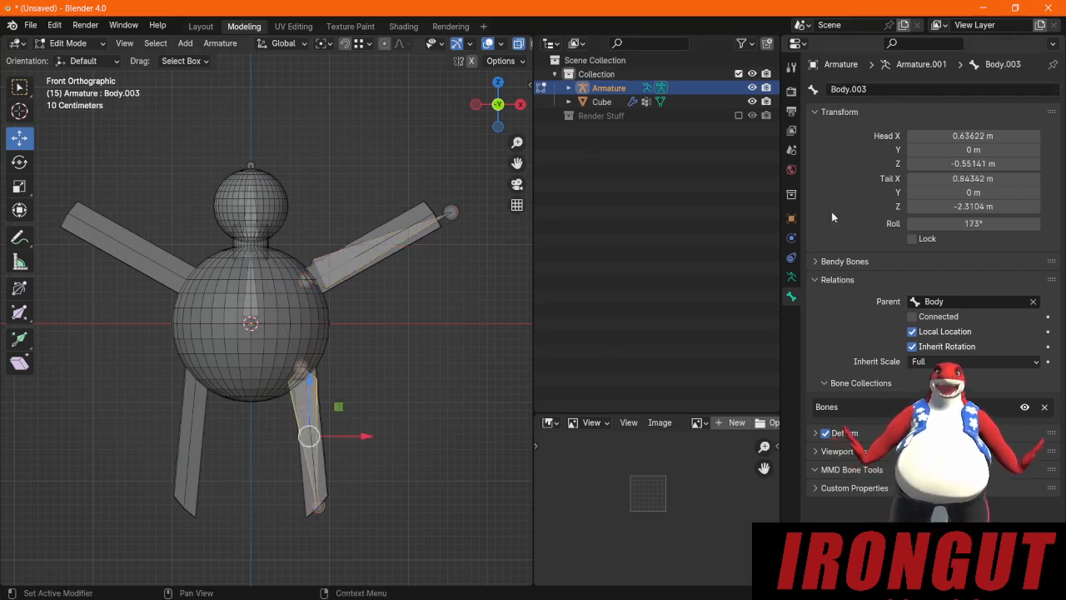
left_click(921, 88)
type("Le")
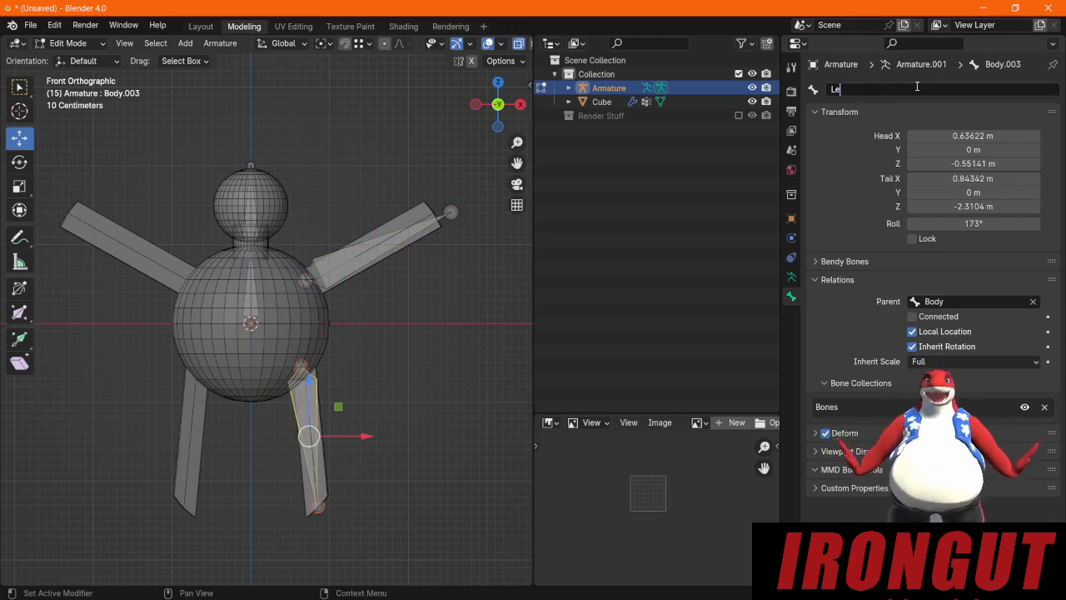
type("g.L")
key("Return")
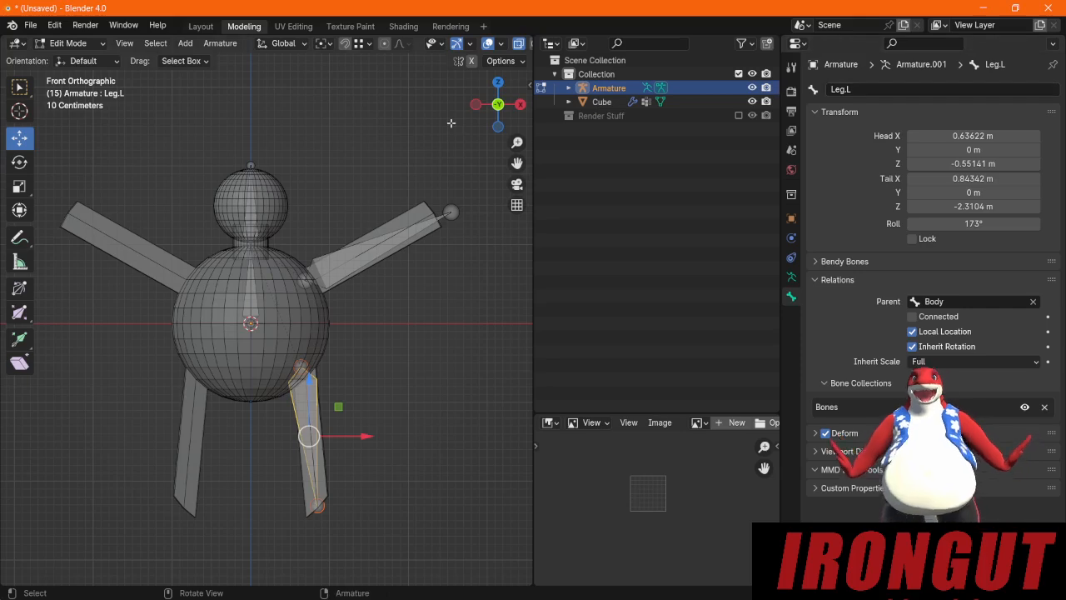
Step: Select the Arm.L and Leg.L bones together, with no other bones selected
left_click(431, 365)
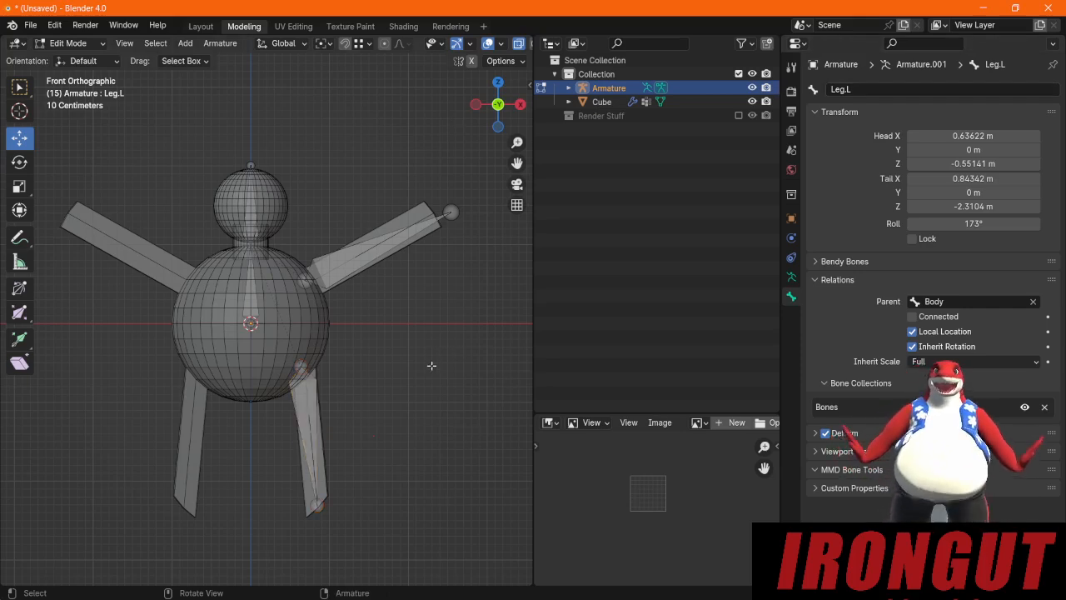
left_click(337, 262)
left_click(319, 434, "shift")
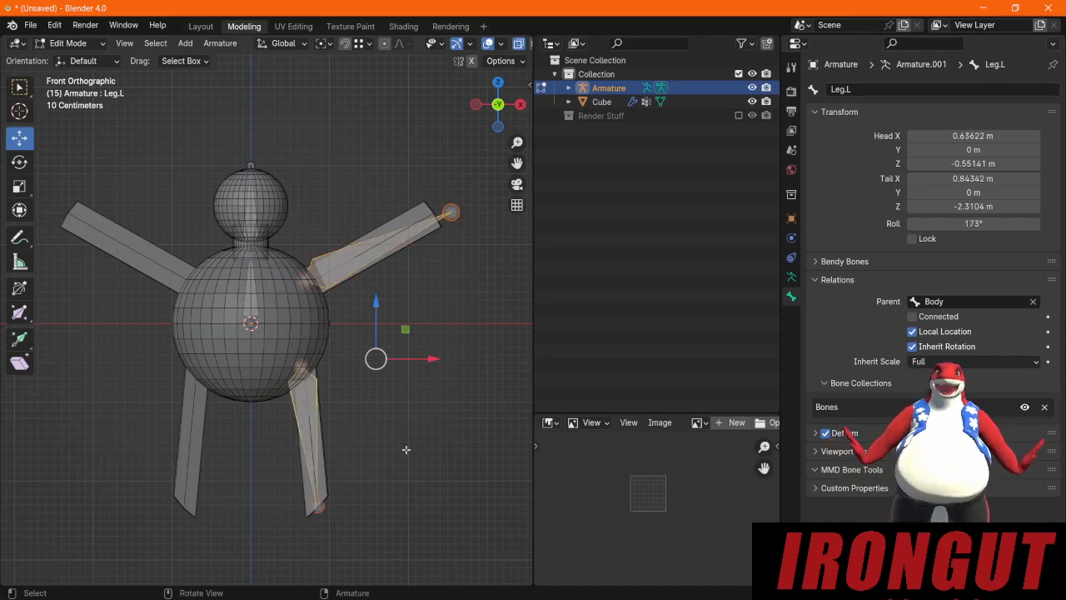
Step: Try mirroring the original arm and leg bones along the global X axis, undoing each attempt
left_click(220, 42)
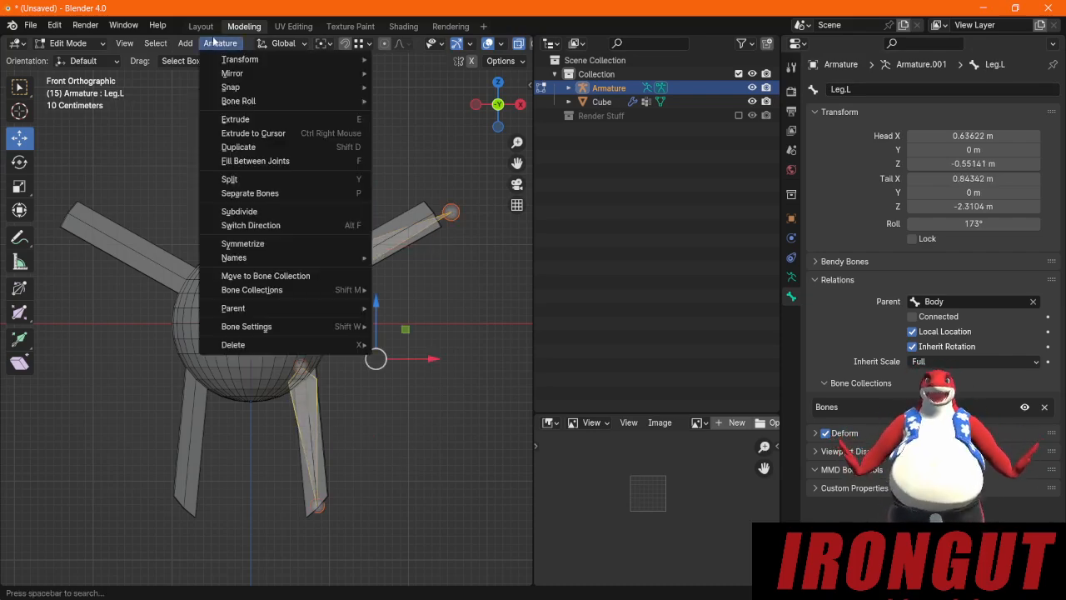
mouse_move(234, 75)
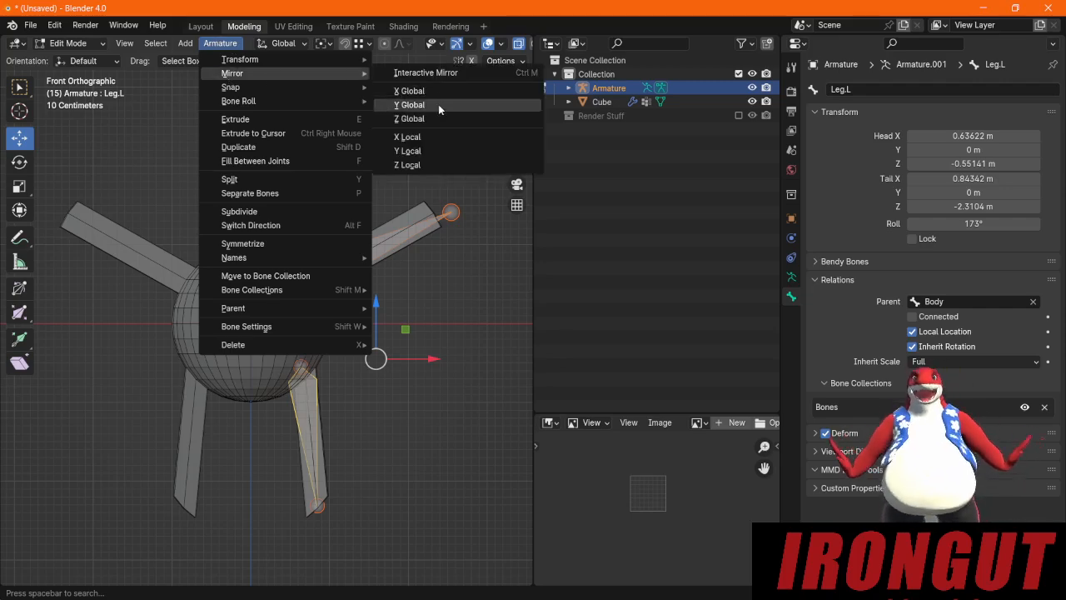
left_click(419, 93)
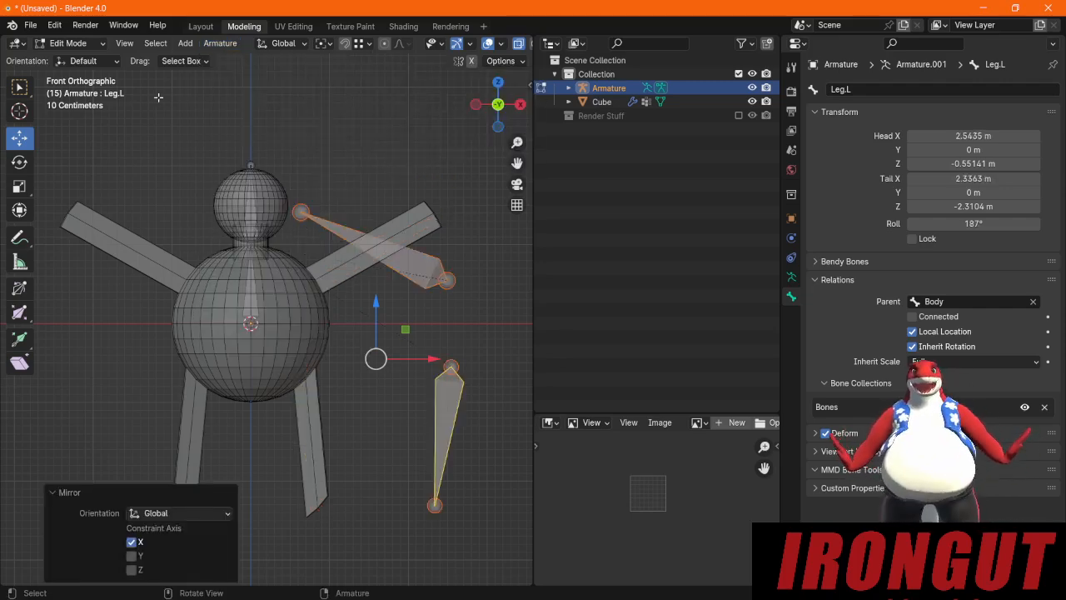
key("ctrl+z")
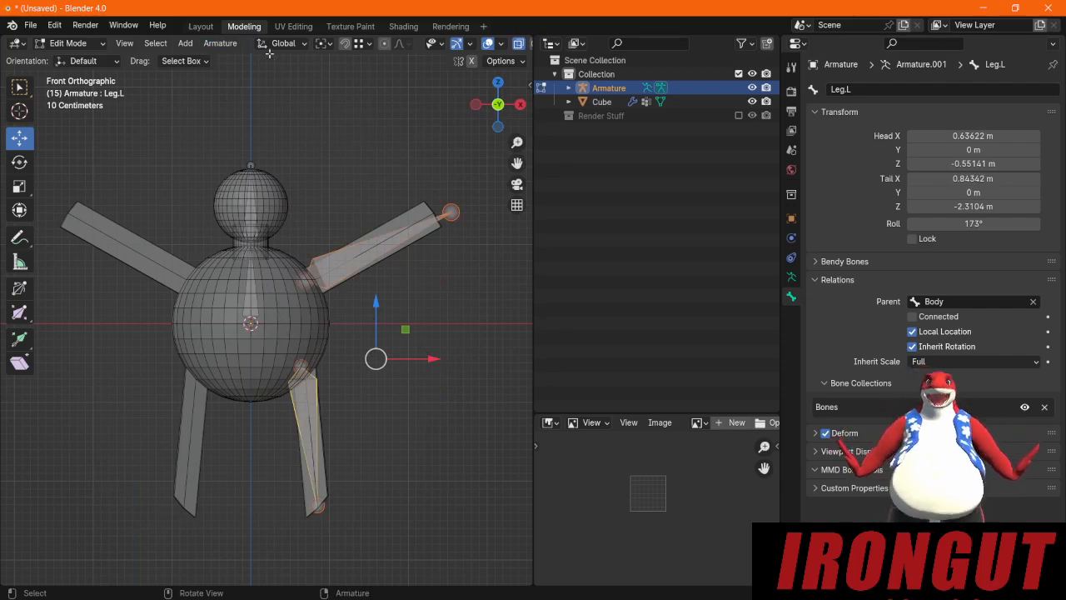
left_click(233, 44)
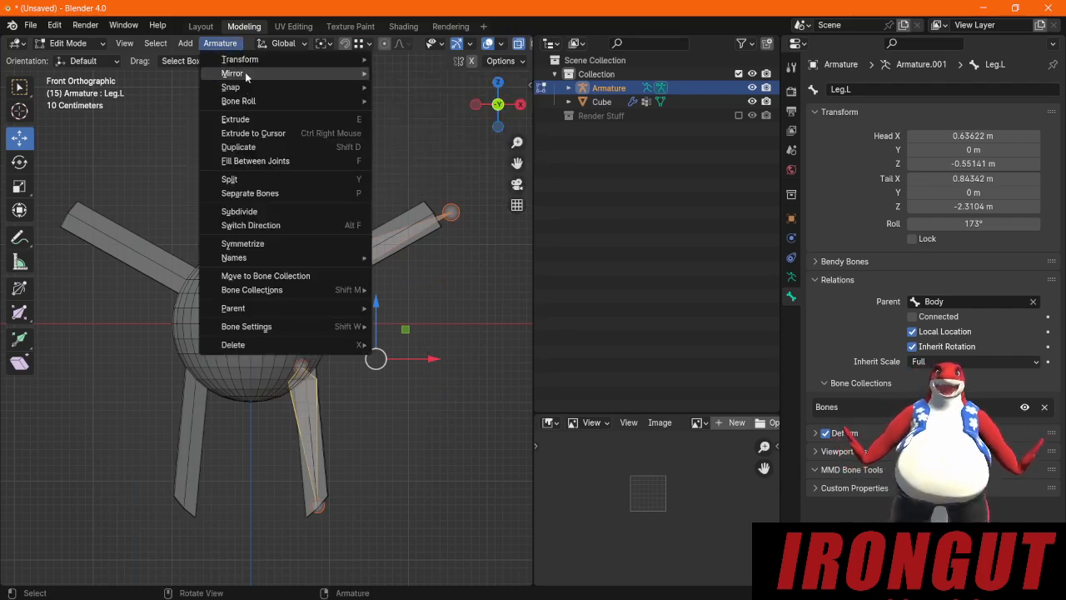
mouse_move(244, 73)
left_click(409, 90)
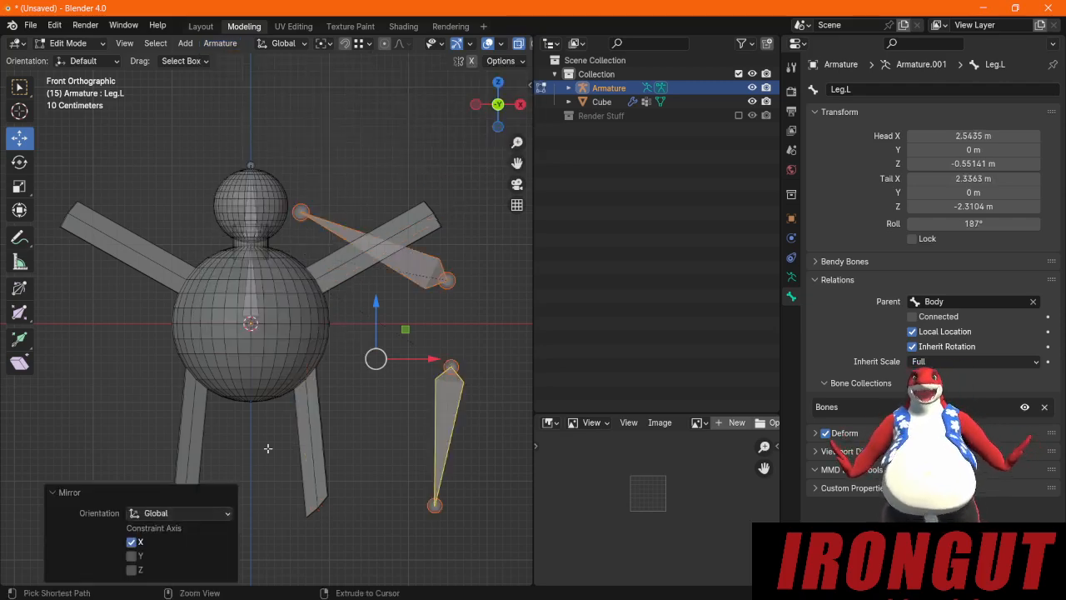
key("ctrl+z")
Step: Duplicate the selected arm and leg bones in place, with no offset
left_click(220, 43)
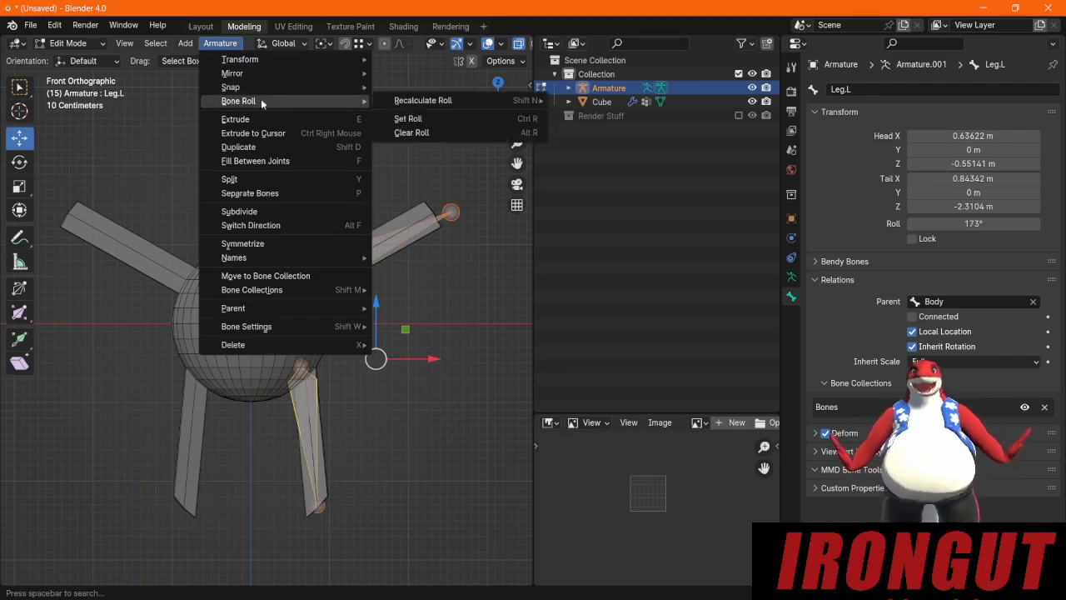
mouse_move(258, 72)
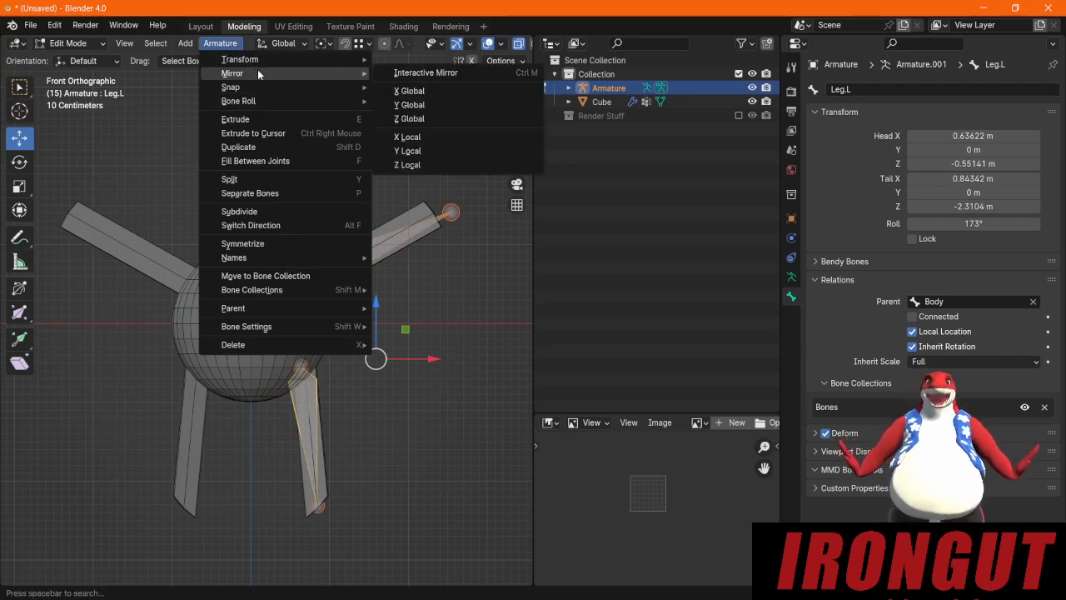
left_click(239, 147)
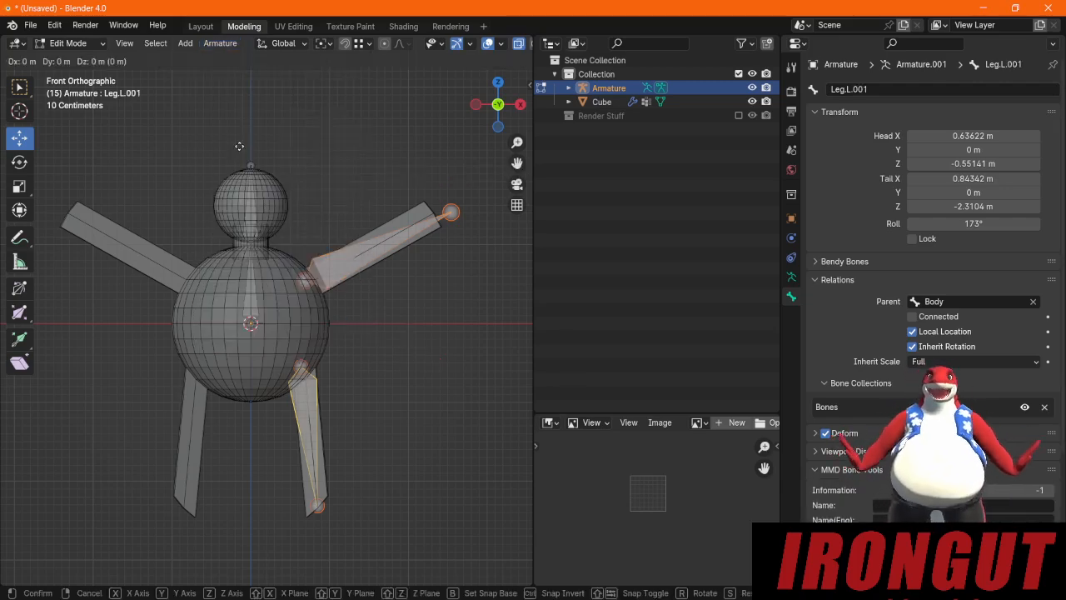
left_click(239, 147)
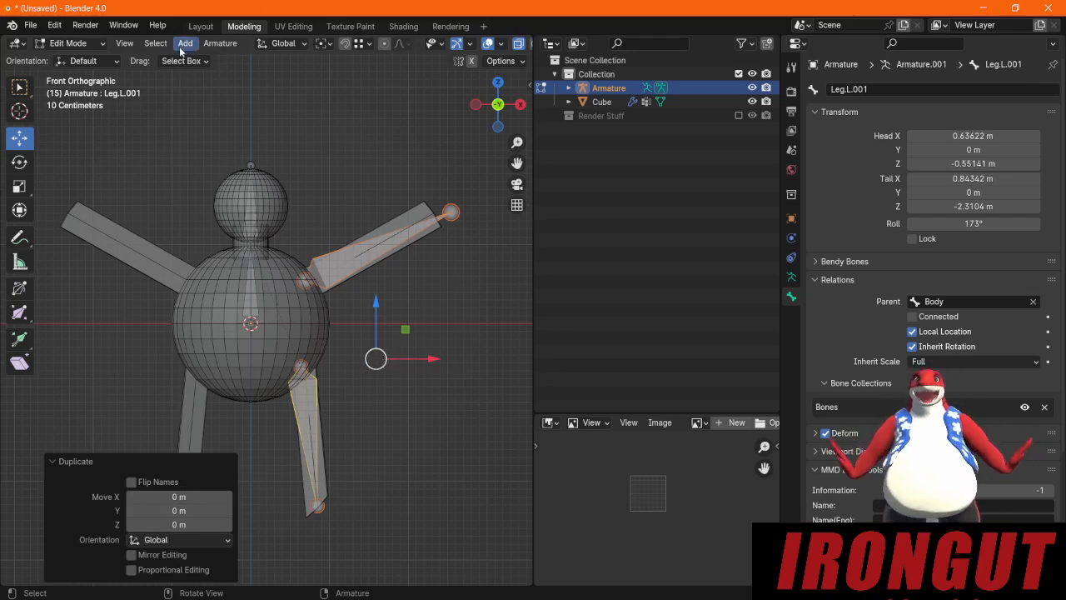
Step: Try mirroring the duplicated arm and leg bones along the global X axis, and undo it
left_click(210, 46)
mouse_move(253, 76)
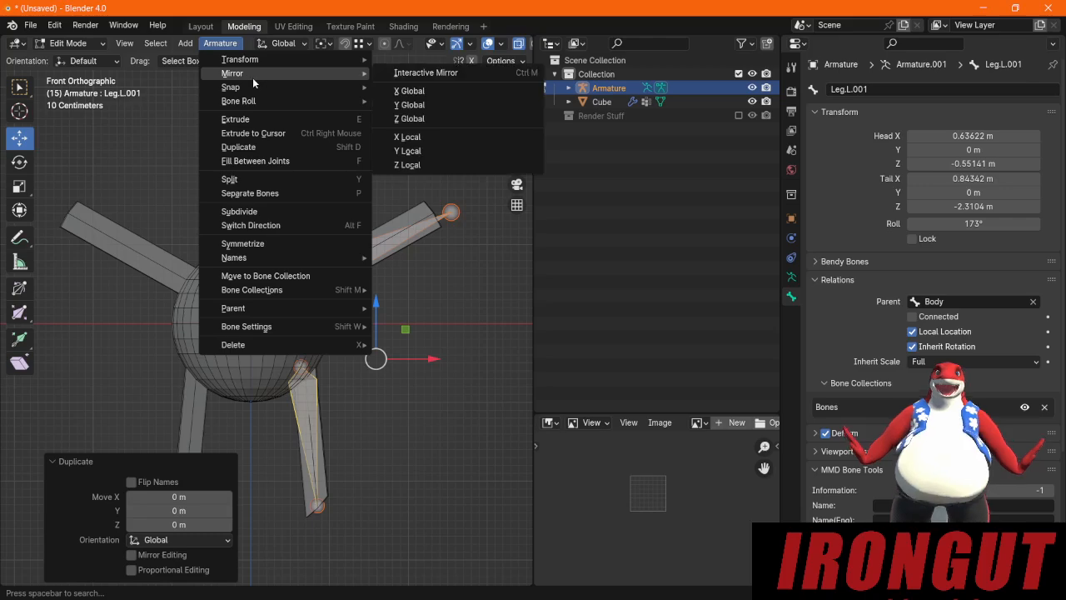
left_click(456, 94)
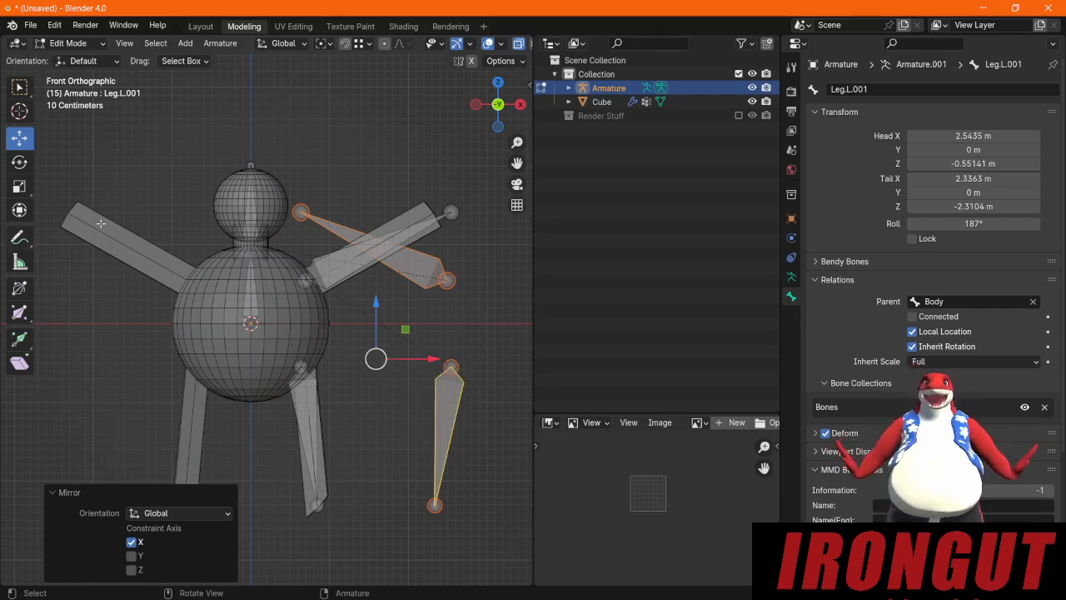
key("ctrl+z")
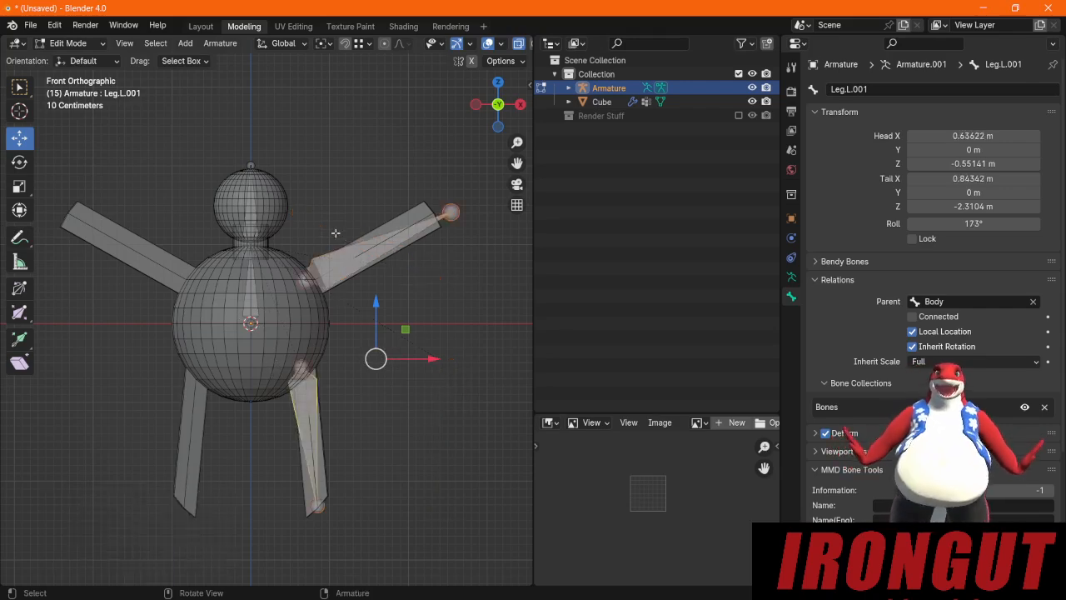
Step: Set the pivot point to 3D Cursor, mirror the duplicated bones along global X, and select the mirrored arm bone
left_click(325, 44)
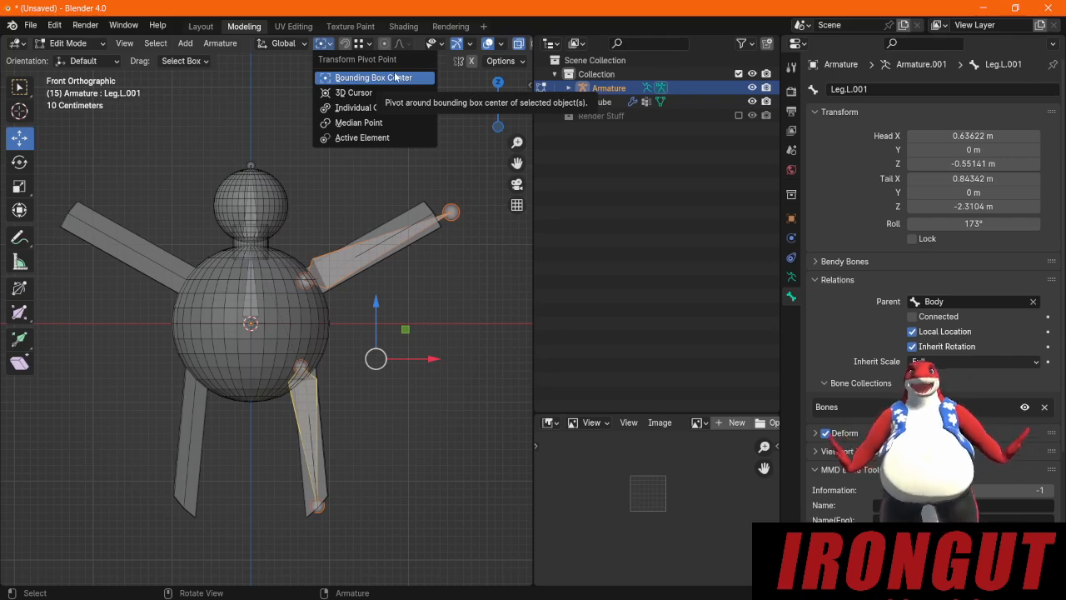
left_click(351, 94)
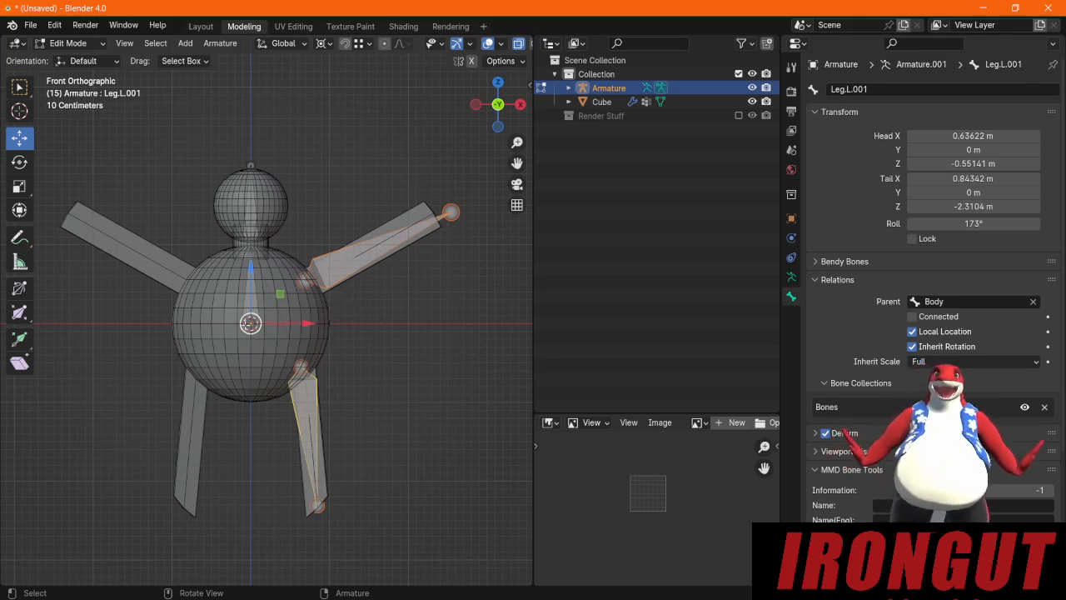
left_click(218, 45)
mouse_move(247, 75)
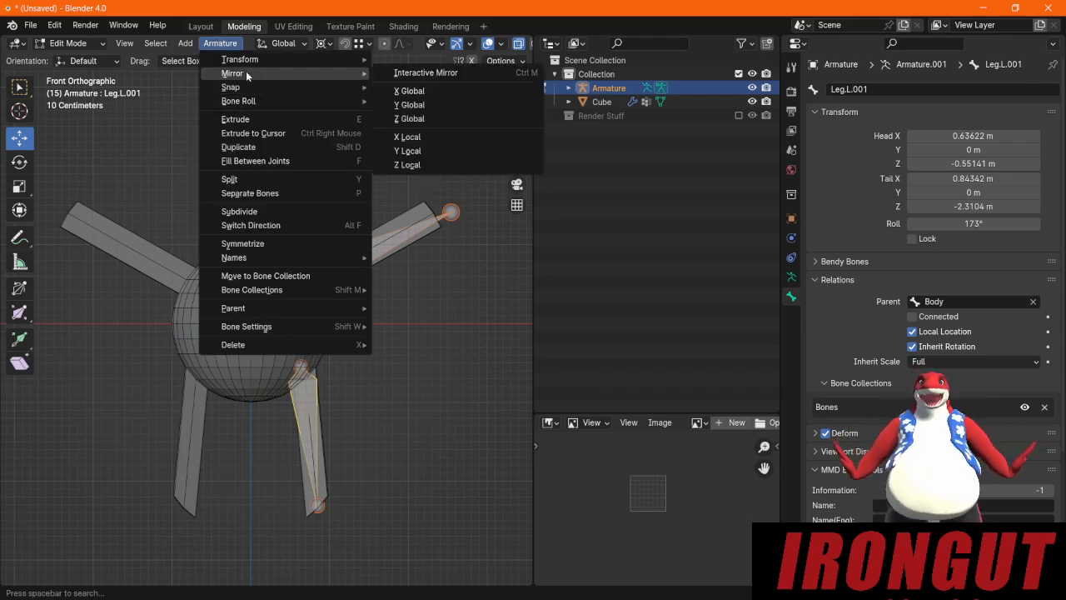
left_click(409, 90)
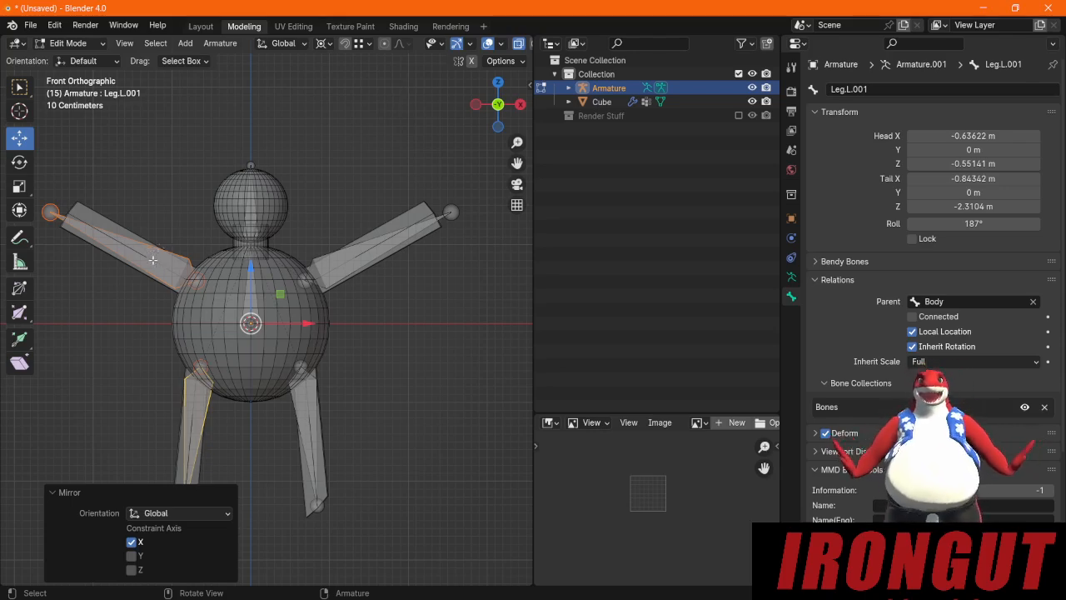
left_click(119, 250)
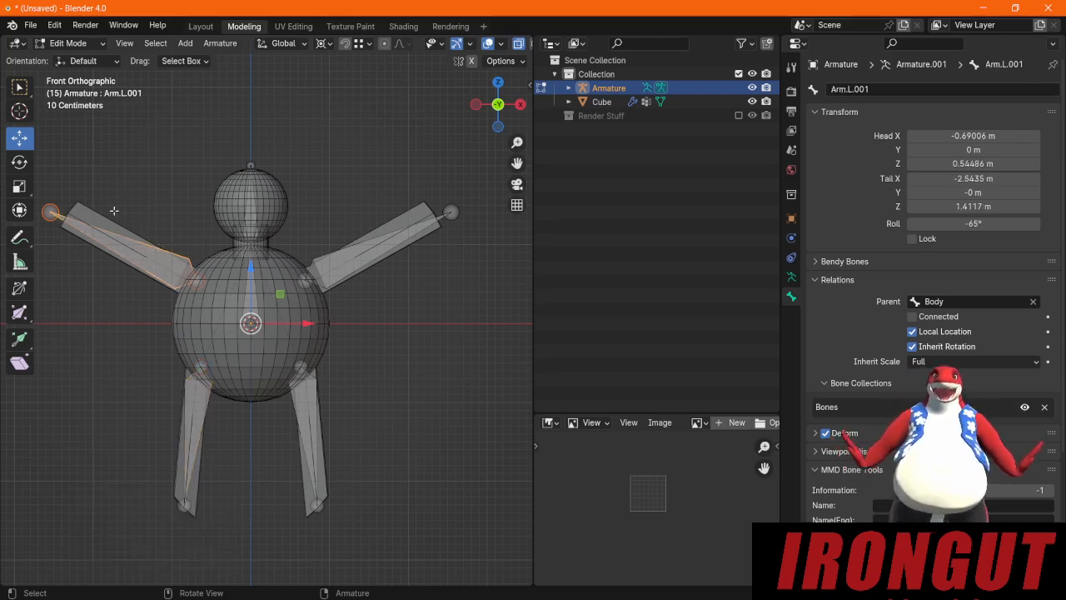
Step: Rename the mirrored arm bone as Arm.R
left_click(841, 89)
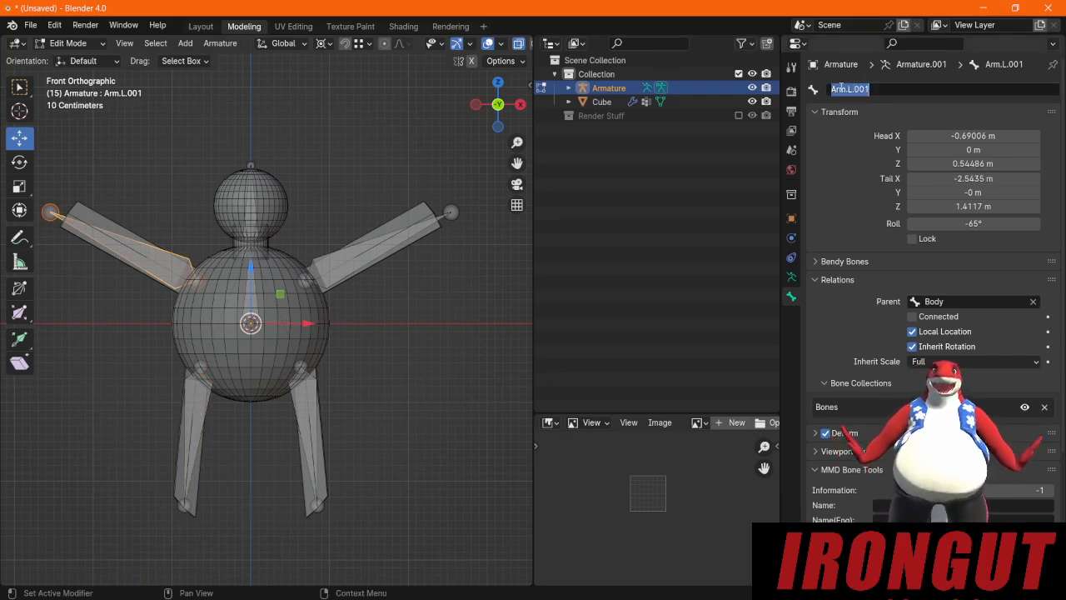
type("Arm.R")
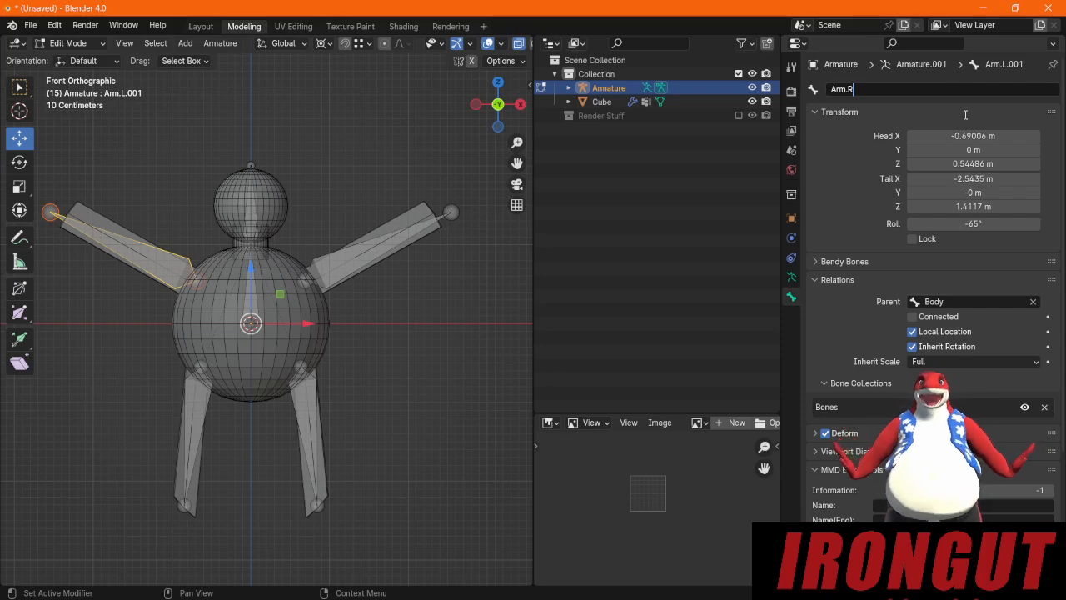
key("Return")
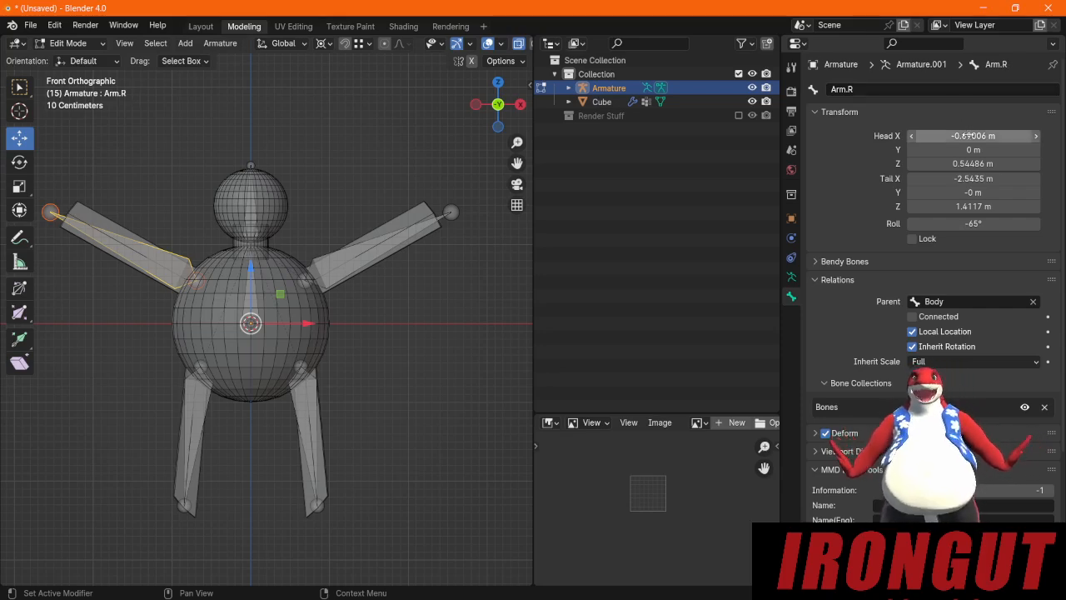
Step: Select the mirrored leg bone on the -X side and rename it as Leg.R
left_click(197, 397)
left_click(849, 88)
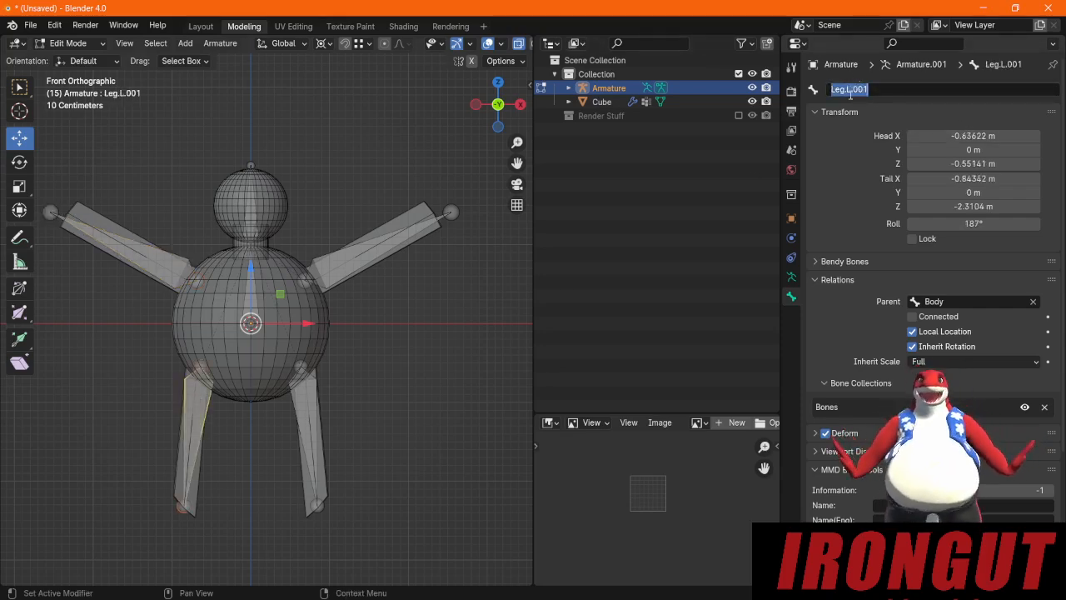
key("End")
key("BackSpace")
key("BackSpace")
key("BackSpace")
key("BackSpace")
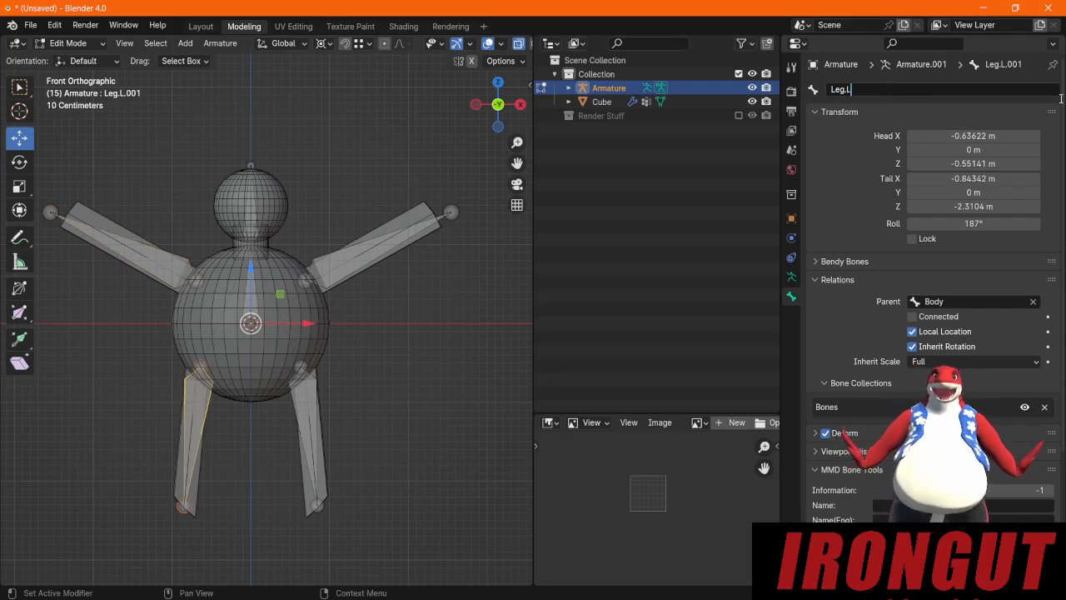
key("Return")
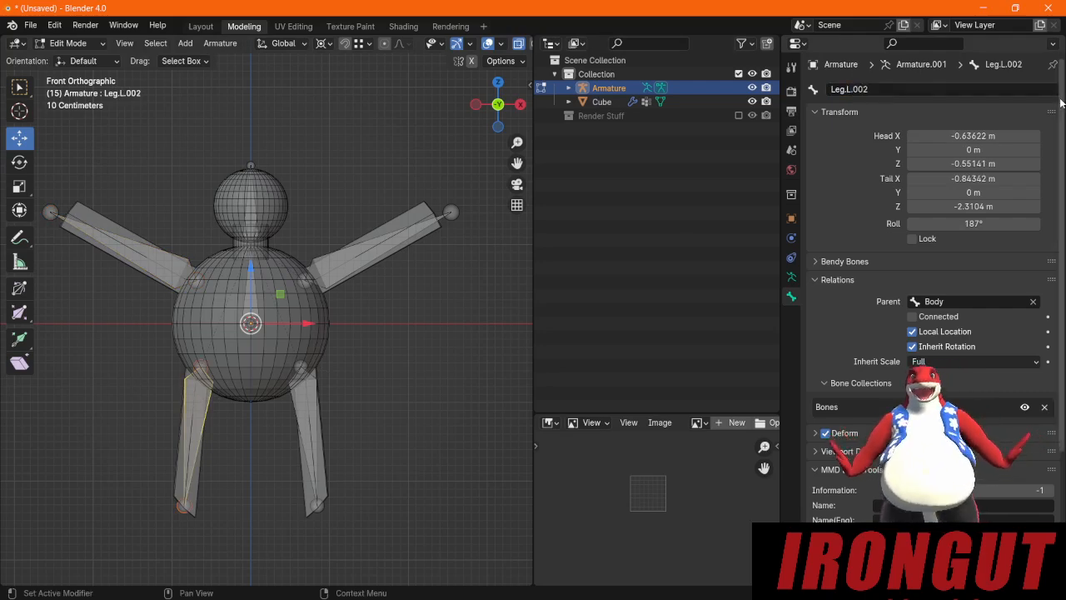
left_click(874, 91)
left_click_drag(845, 90, 959, 98)
key("BackSpace")
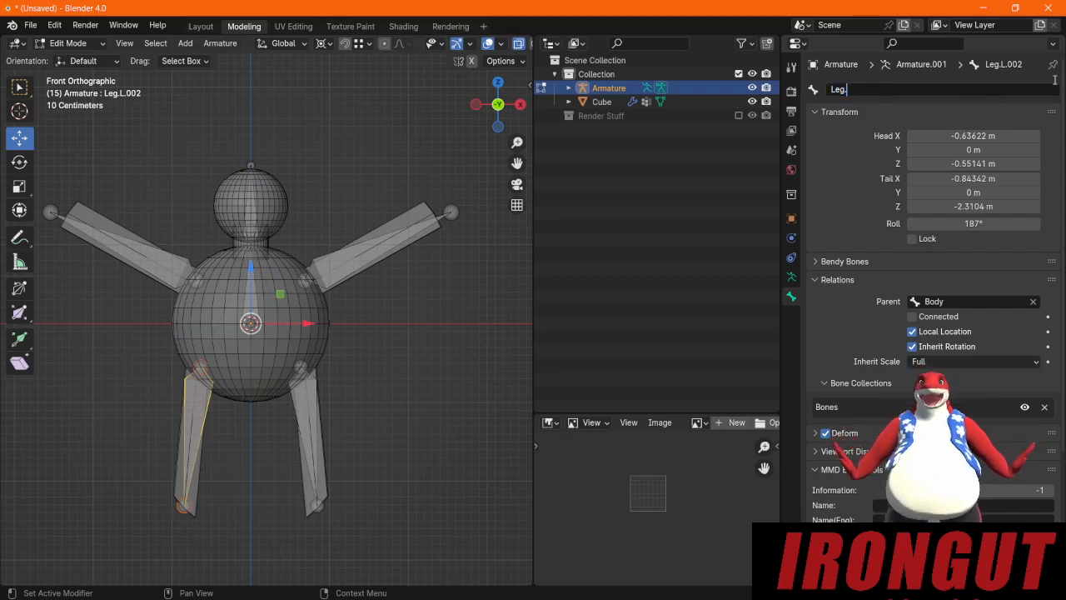
type(".R")
key("Return")
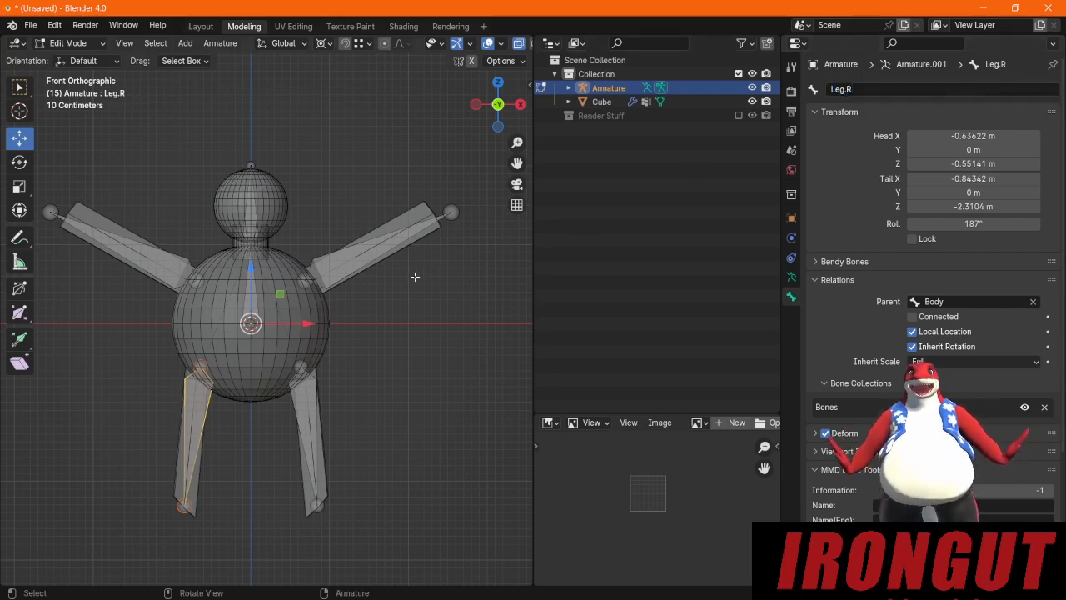
Step: Select the Body bone and switch the armature back to Object Mode
left_click(415, 333)
left_click(250, 298)
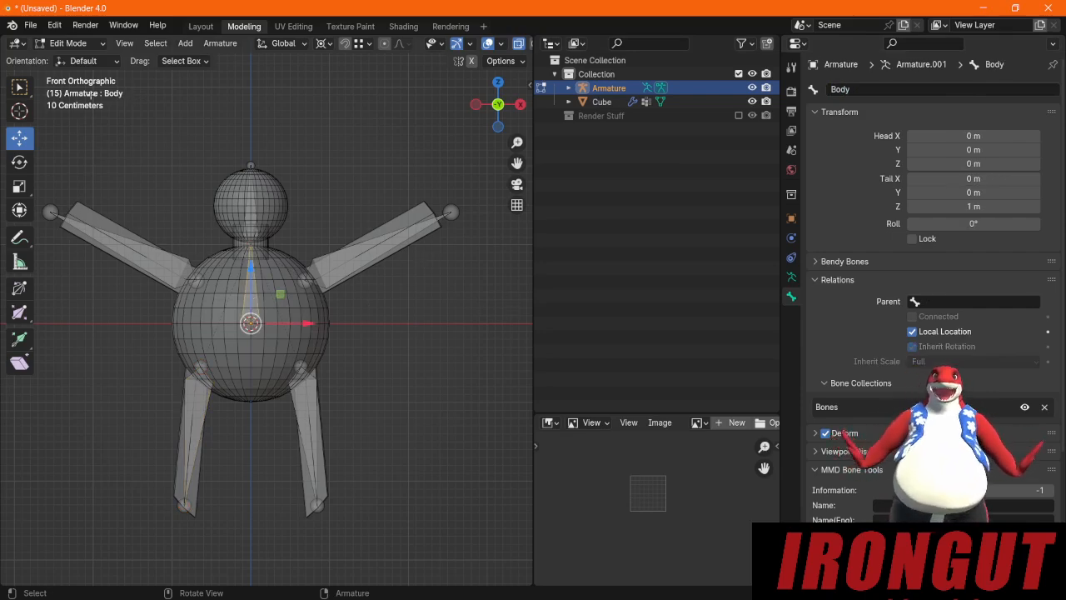
left_click(71, 44)
left_click(76, 59)
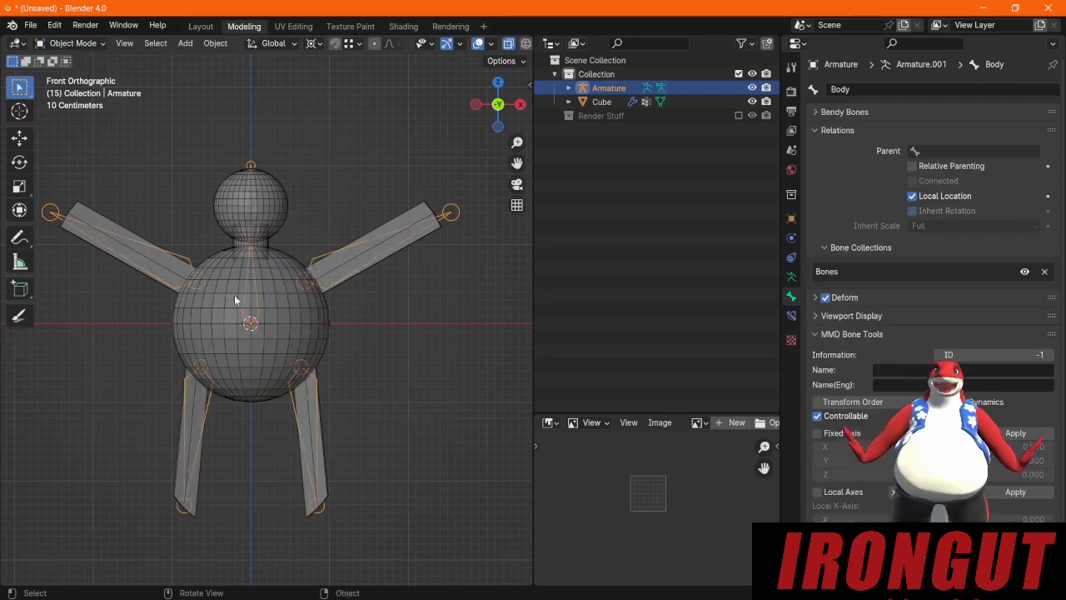
Step: Try posing the armature in Pose Mode, undo the change, and return to Object Mode
left_click(309, 324)
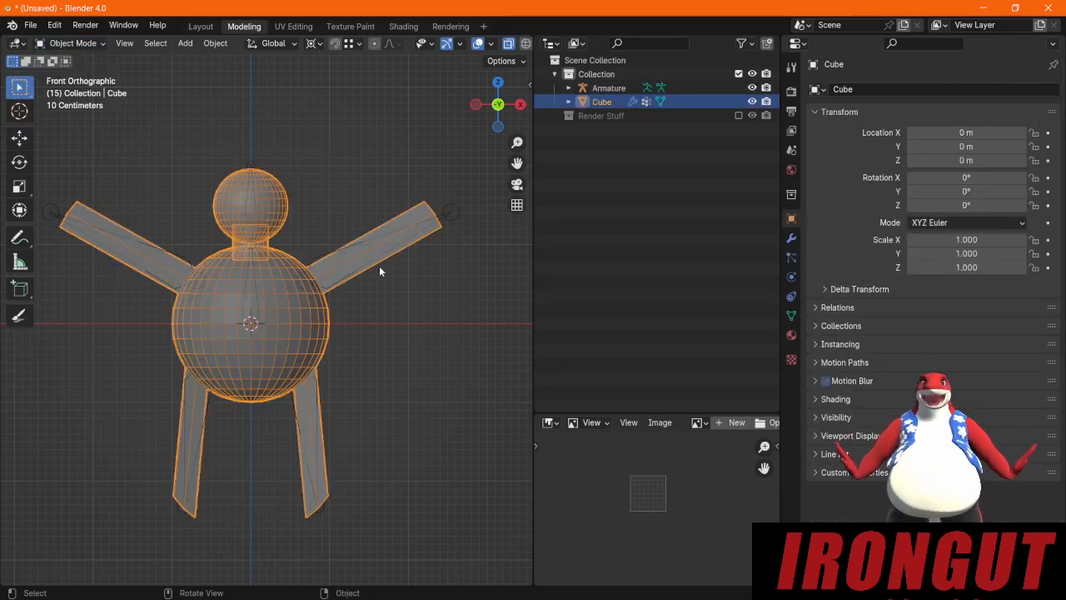
left_click(308, 262)
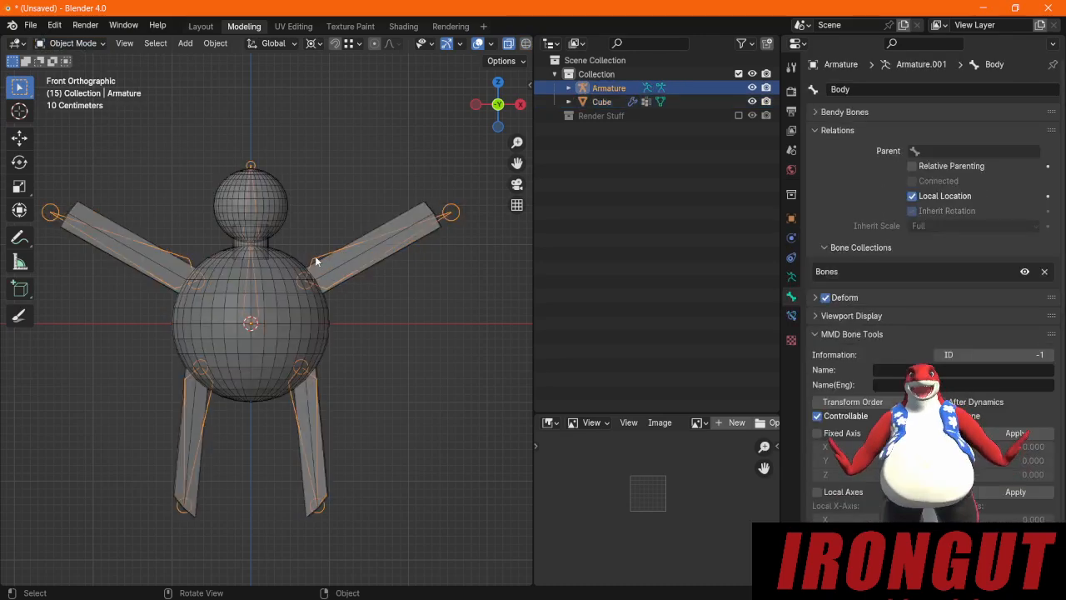
left_click(73, 43)
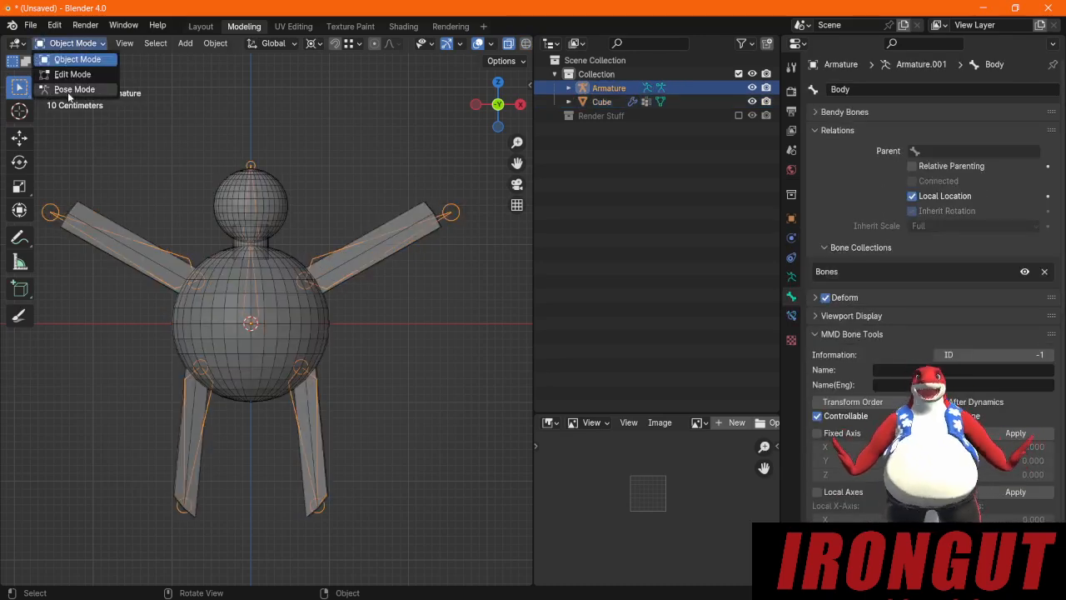
left_click(70, 90)
left_click_drag(291, 291, 380, 166)
key("ctrl+z")
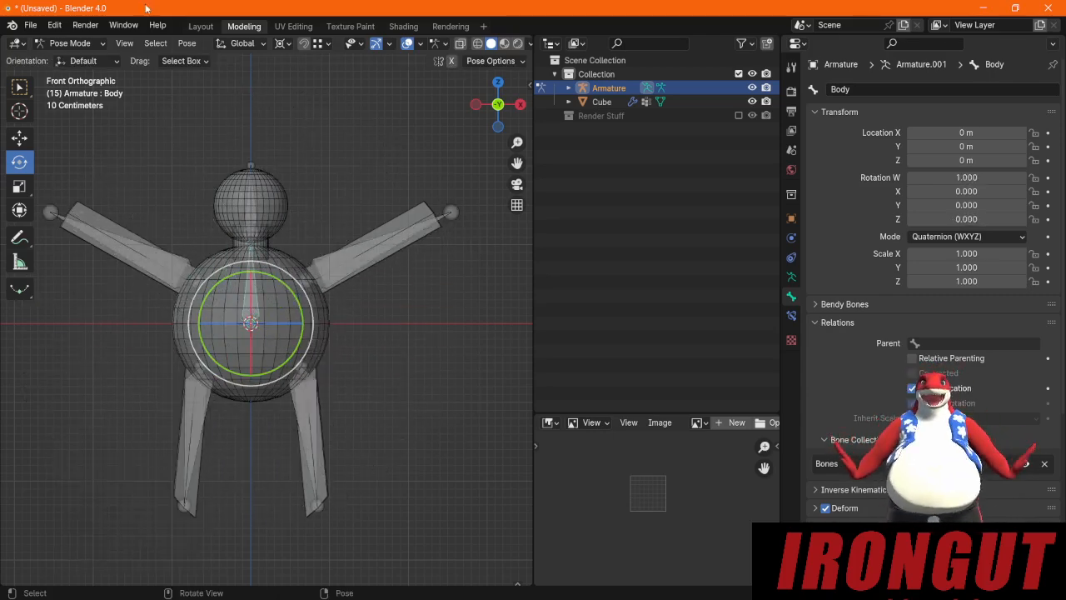
left_click(71, 43)
left_click(68, 58)
Step: Remove the existing Armature modifier from the Cube mesh
left_click(604, 102)
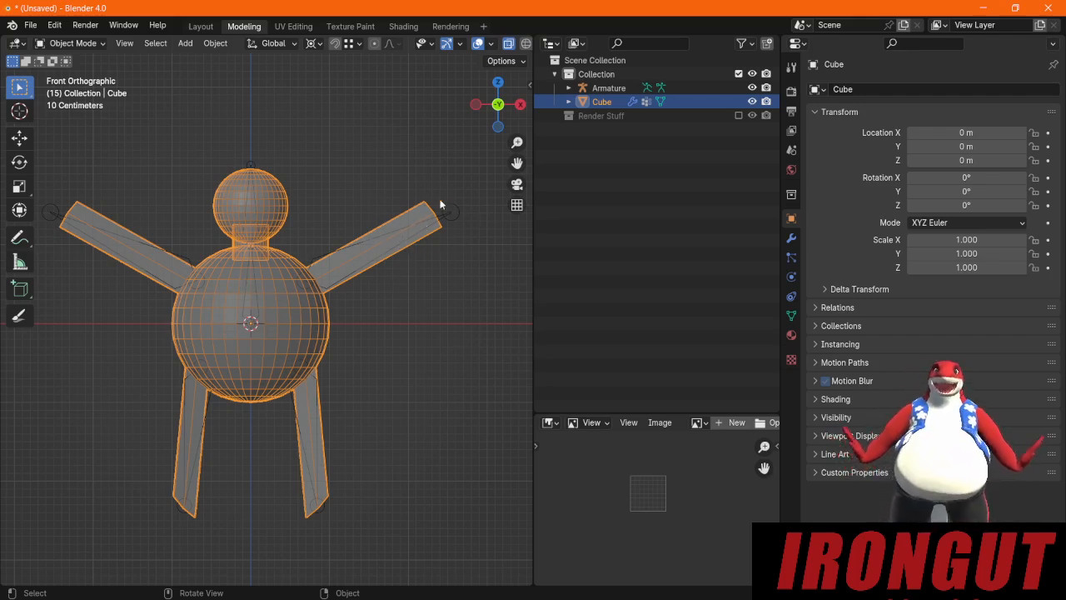
left_click(791, 239)
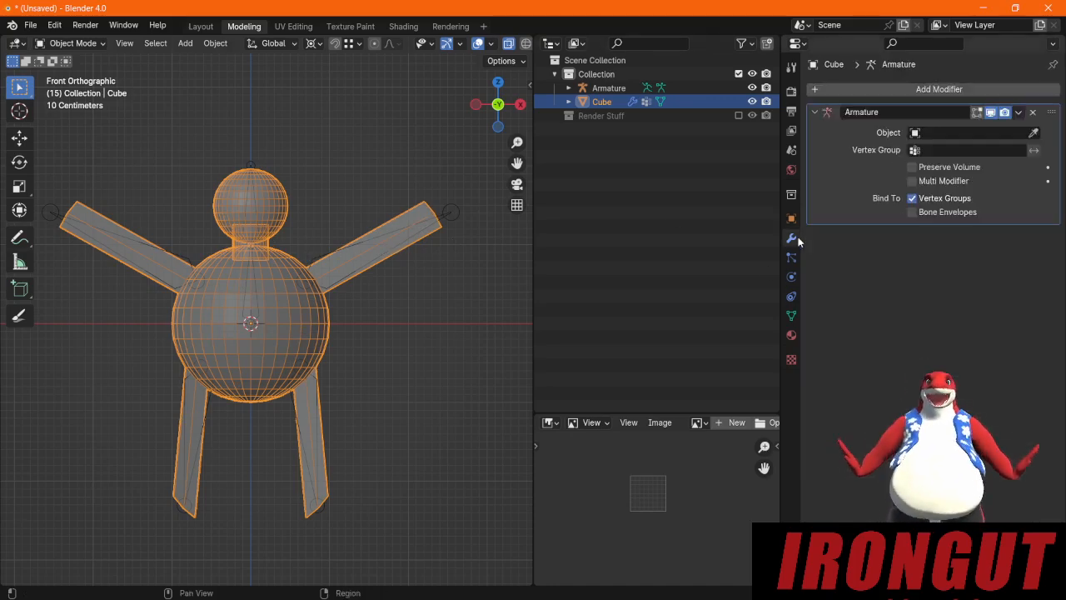
left_click(1033, 112)
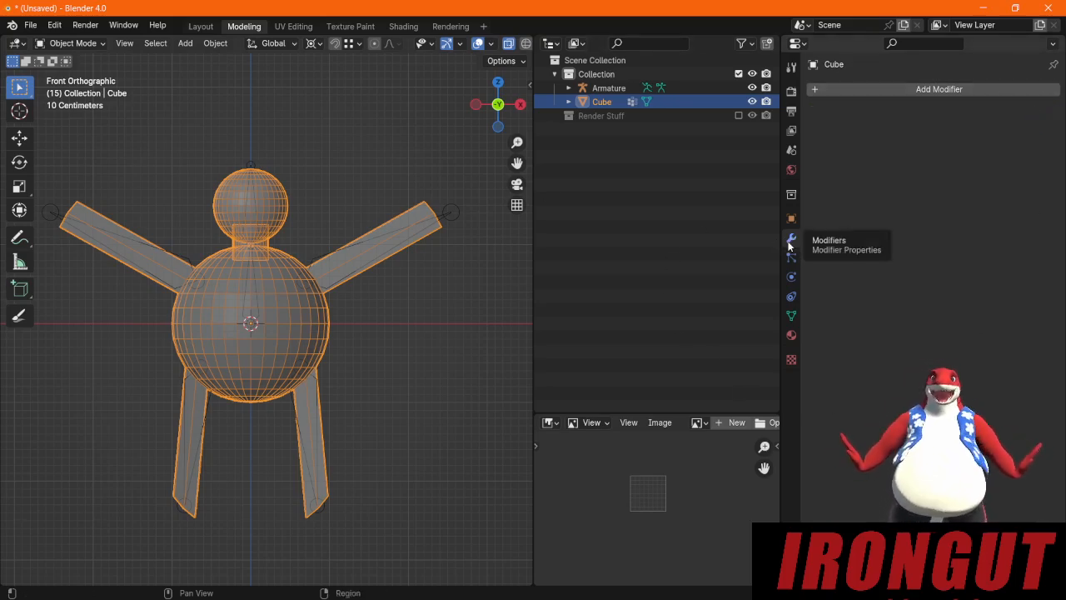
Step: Add an Armature deform modifier to the Cube and set its object to Armature
left_click(921, 89)
mouse_move(880, 89)
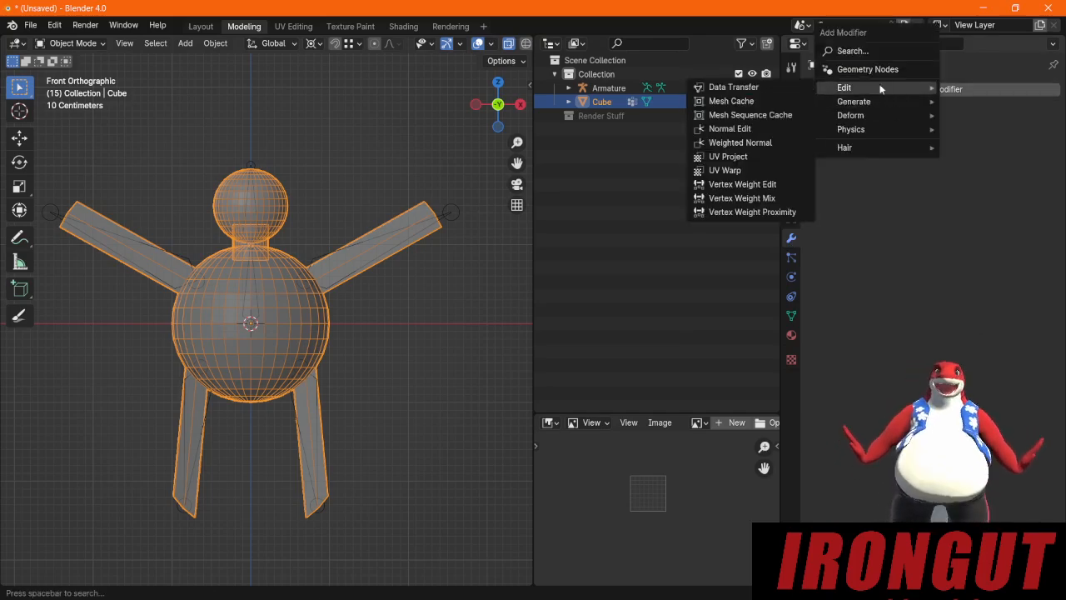
mouse_move(862, 121)
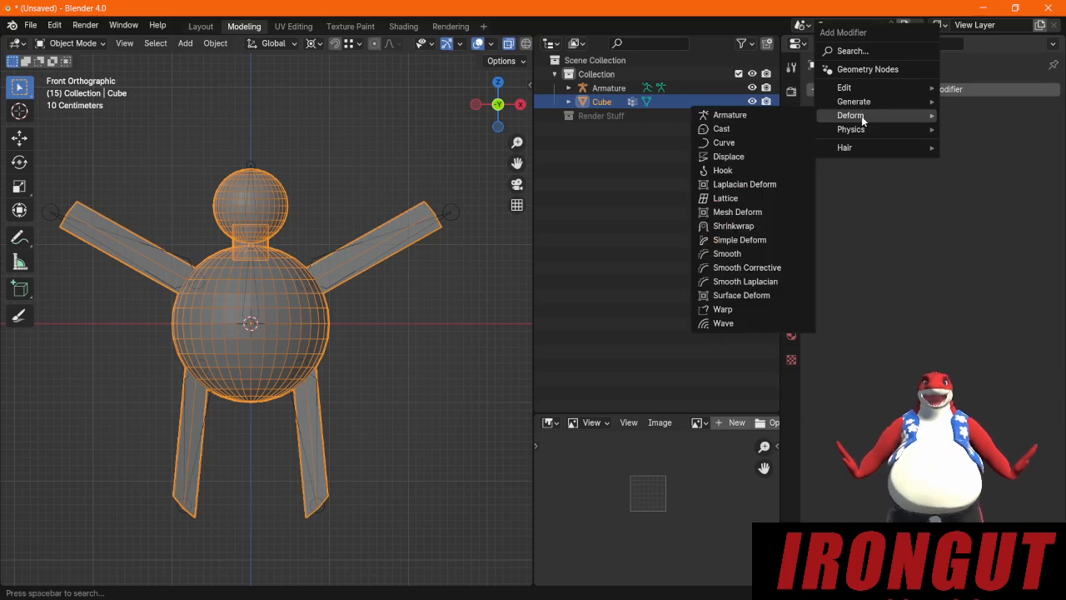
left_click(732, 115)
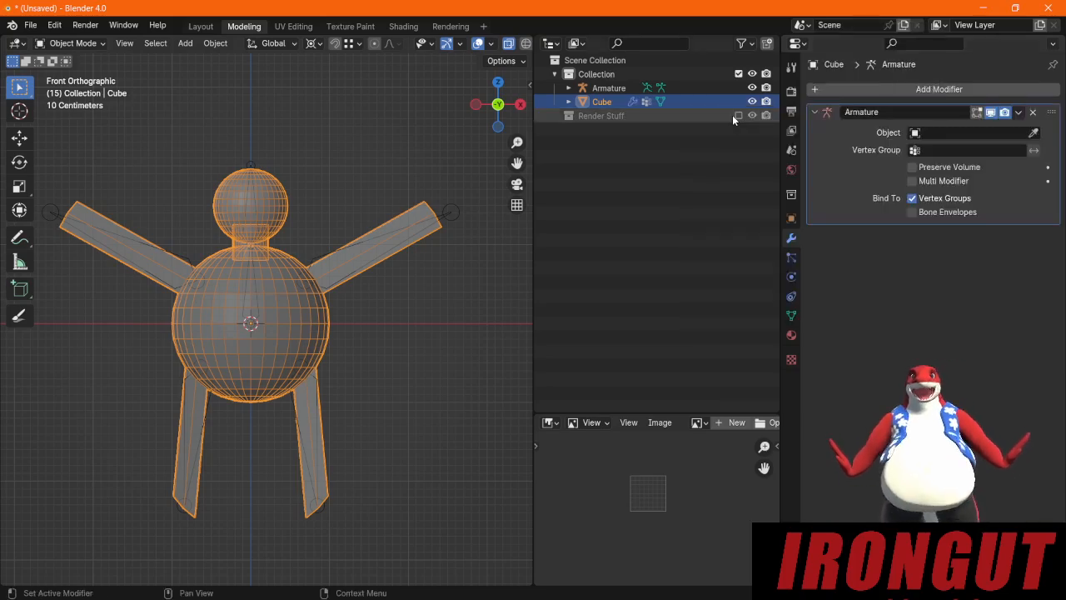
left_click(949, 133)
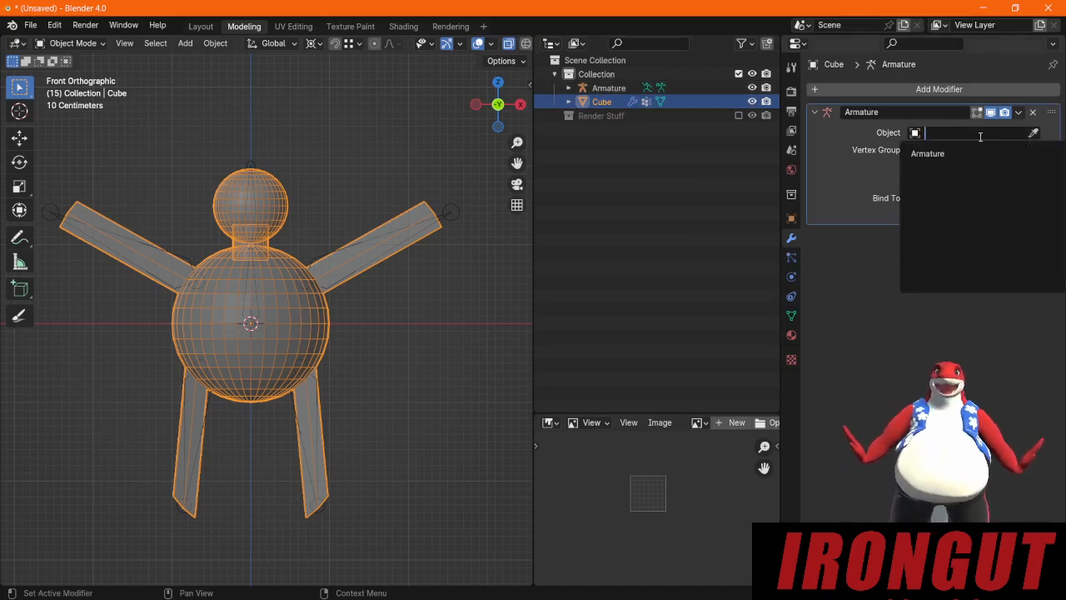
left_click(928, 154)
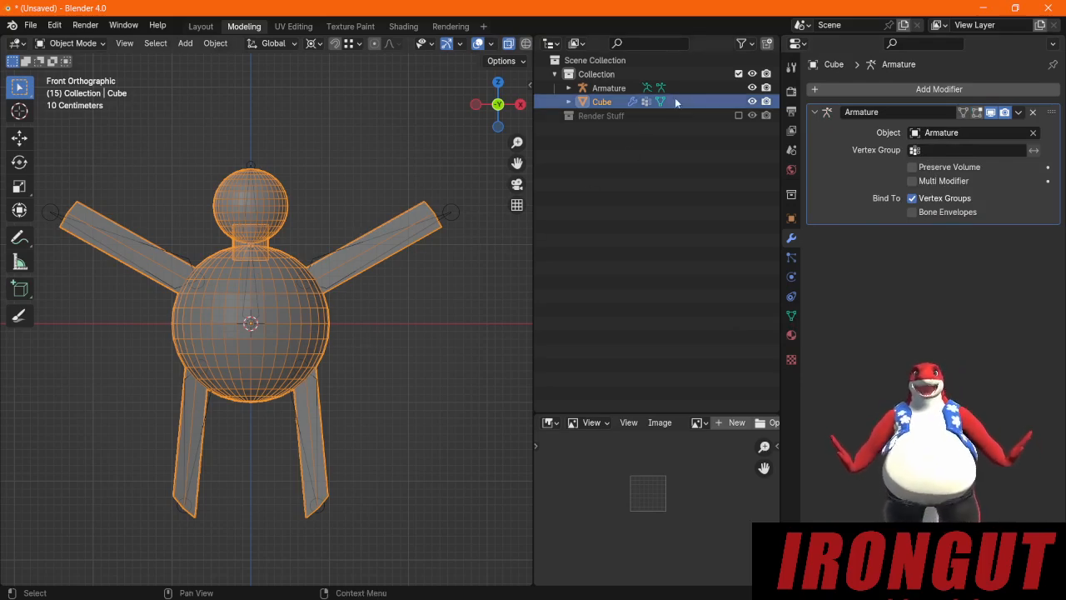
Step: In Edit Mode, add a vertex group named Arm.L to the Cube and assign the outer-end vertices of the +X arm to it
left_click(791, 317)
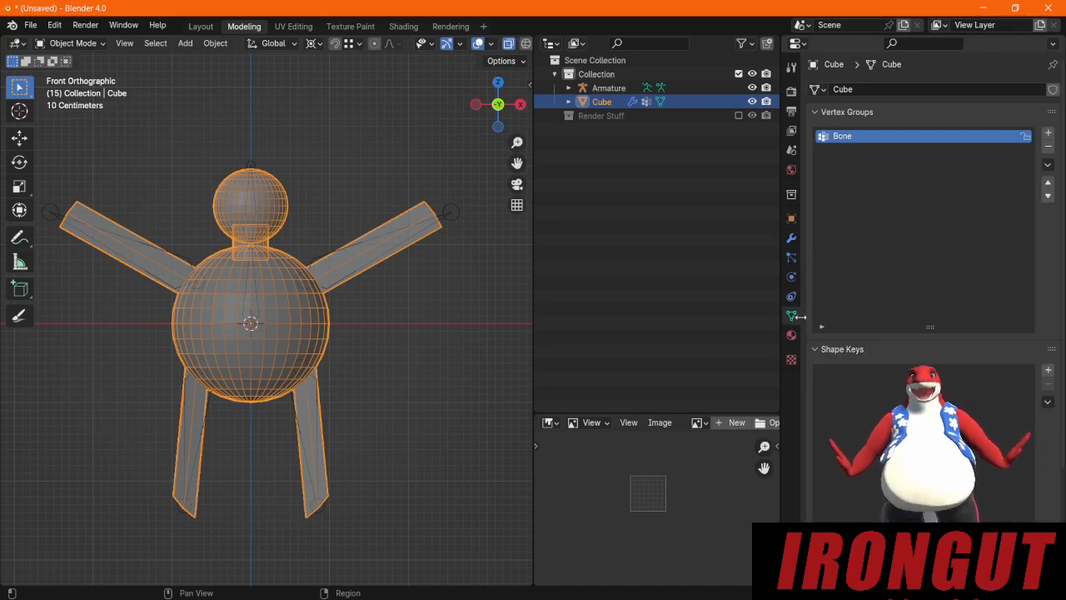
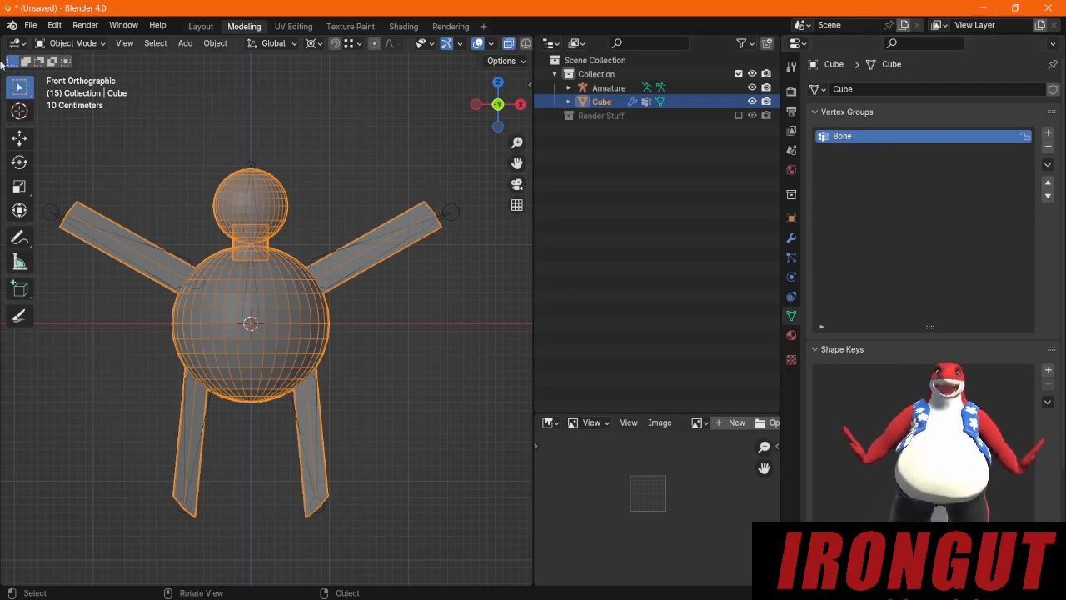
left_click(73, 44)
left_click(73, 74)
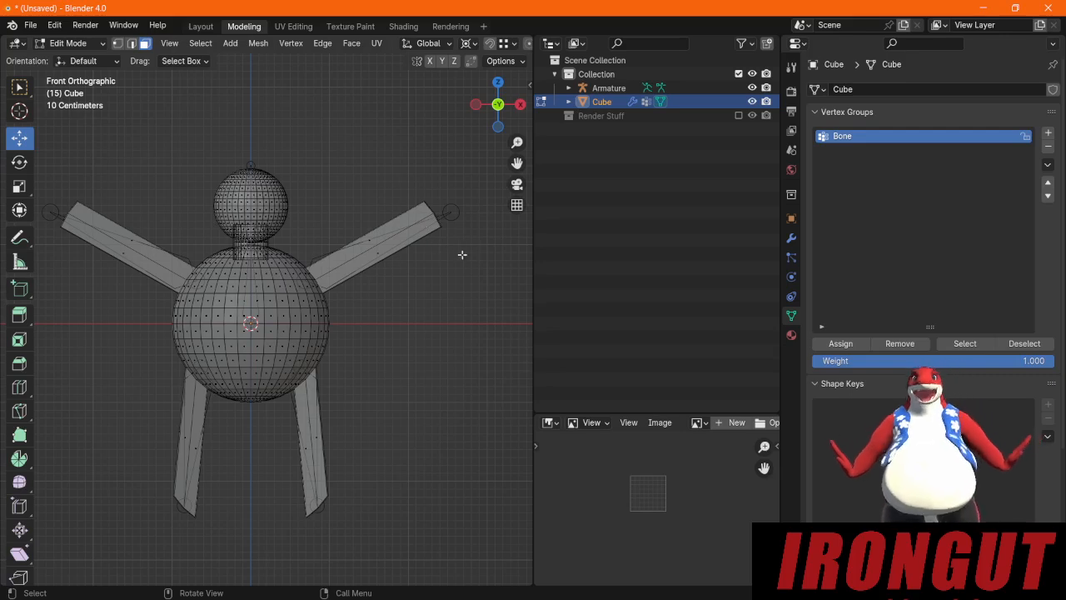
left_click(117, 44)
left_click_drag(456, 261, 375, 149)
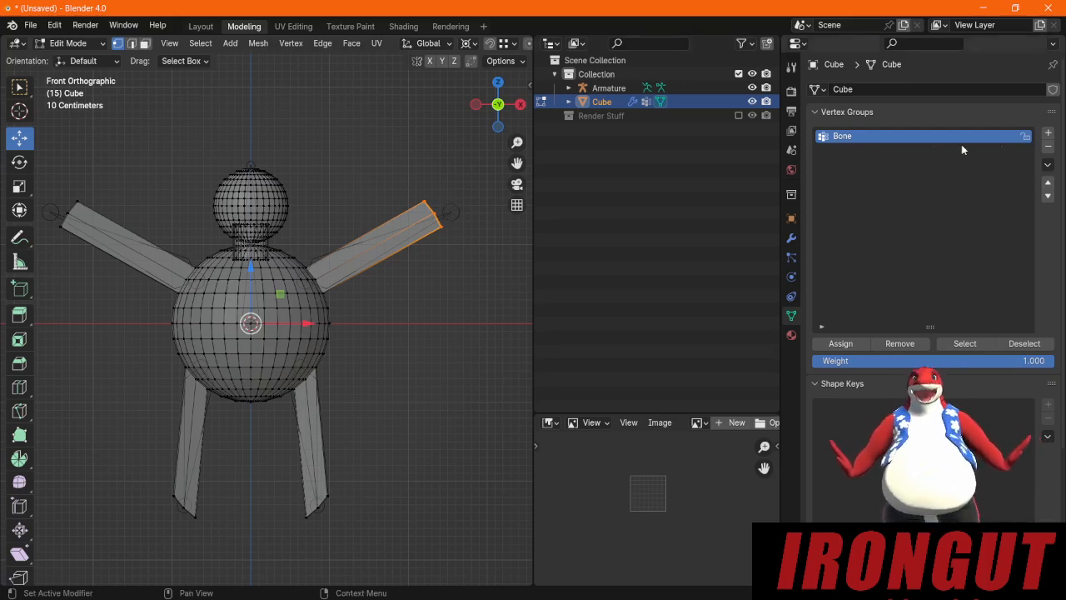
left_click(1048, 133)
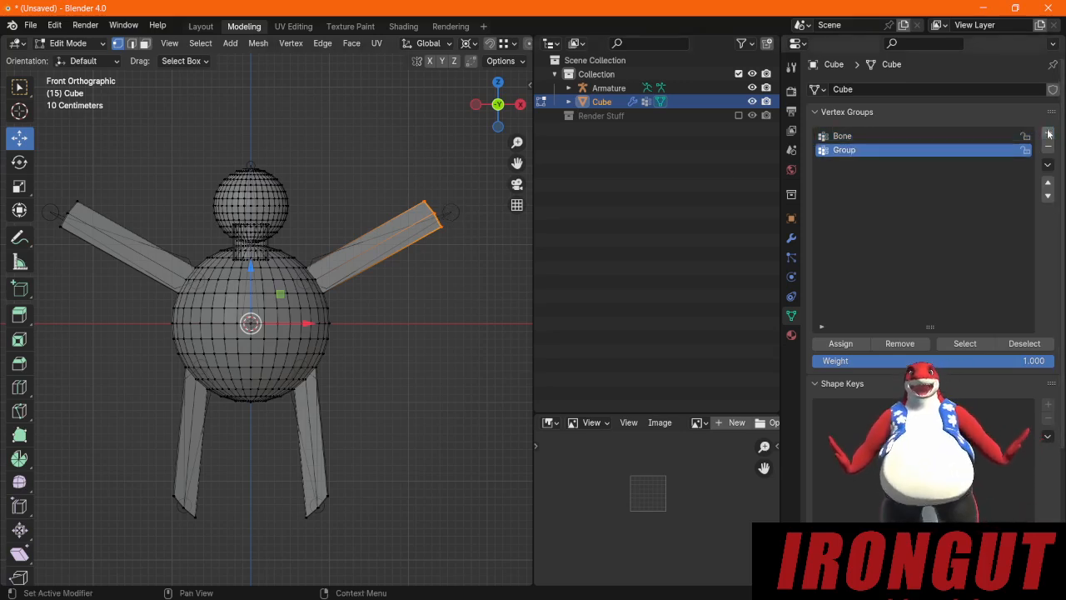
double_click(912, 150)
type("Arm.L")
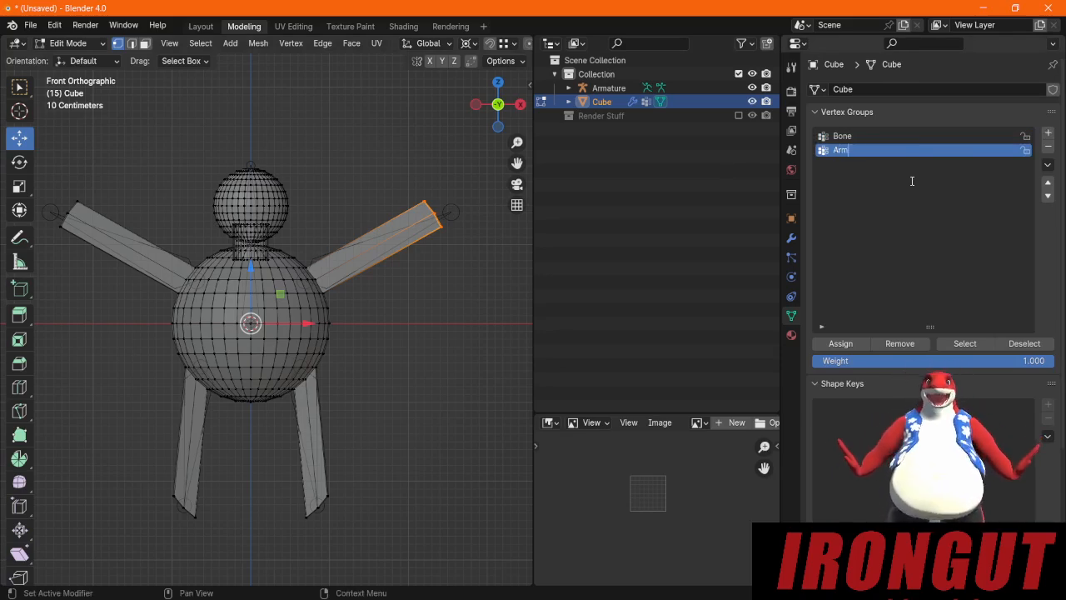
key("Return")
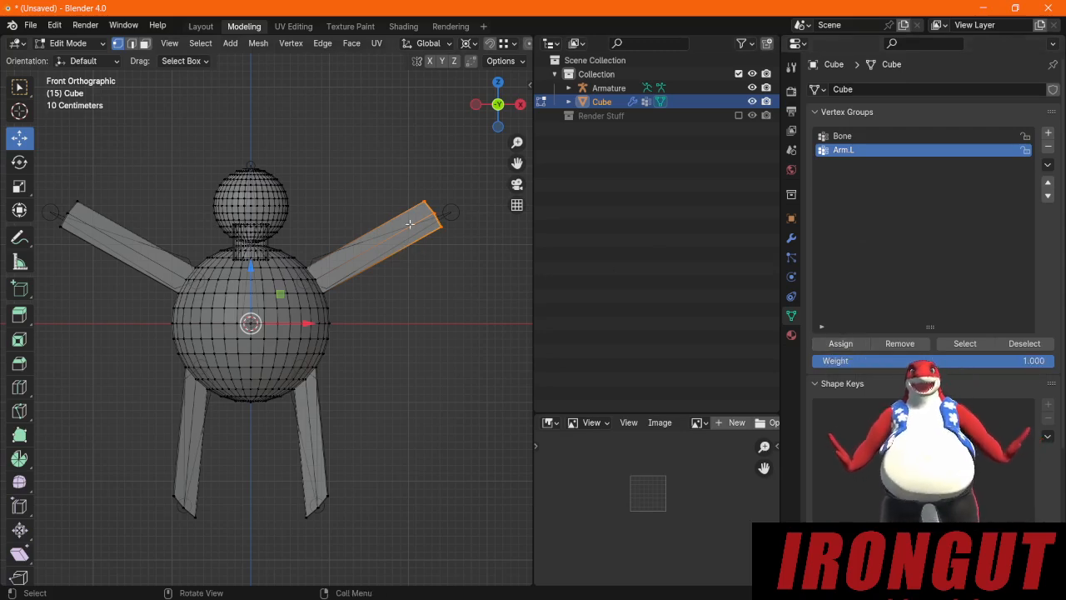
left_click(842, 345)
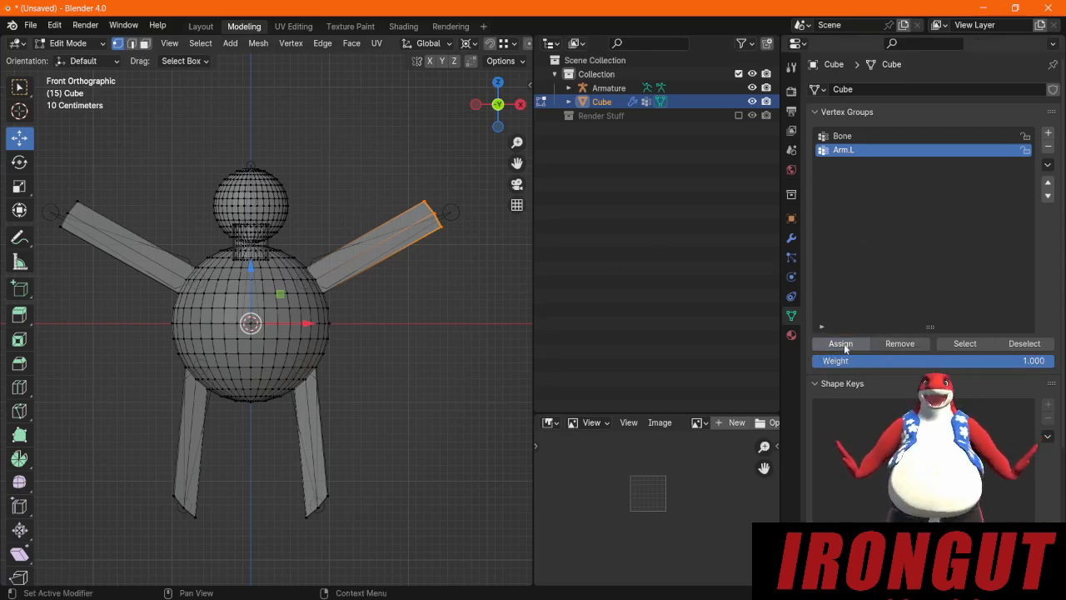
left_click(411, 147)
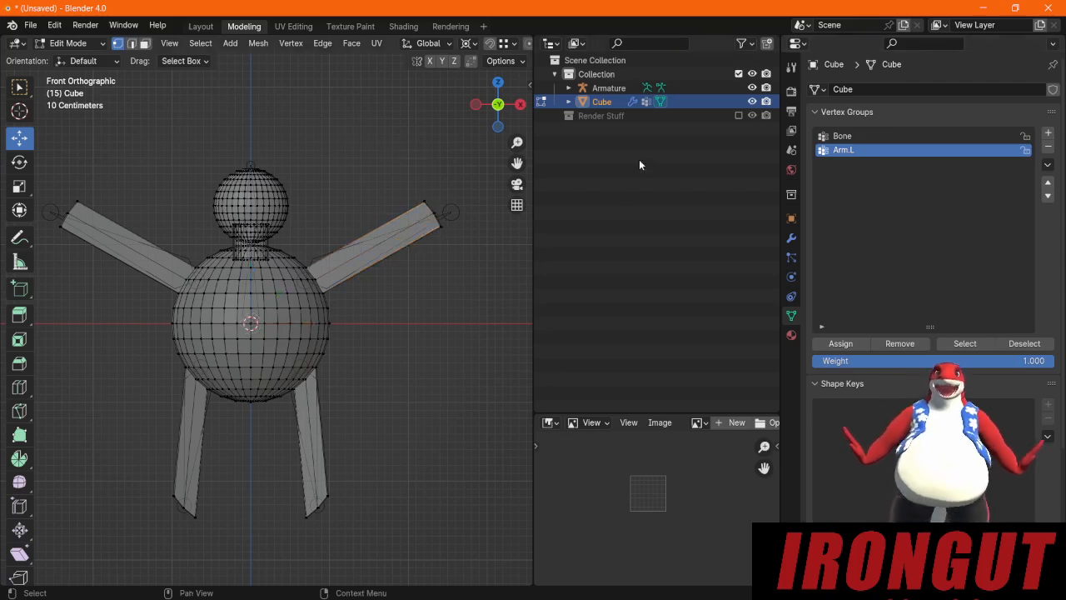
Step: Leave mesh editing, switch the armature to Pose Mode, and test rotating the Arm.L bone
left_click(541, 102)
left_click(604, 87)
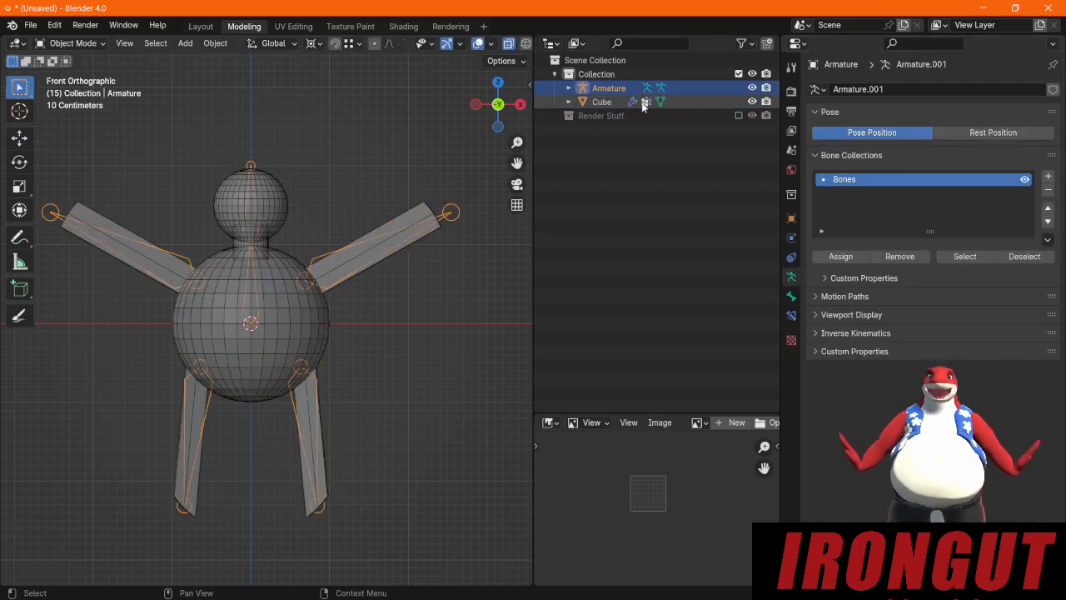
left_click(73, 43)
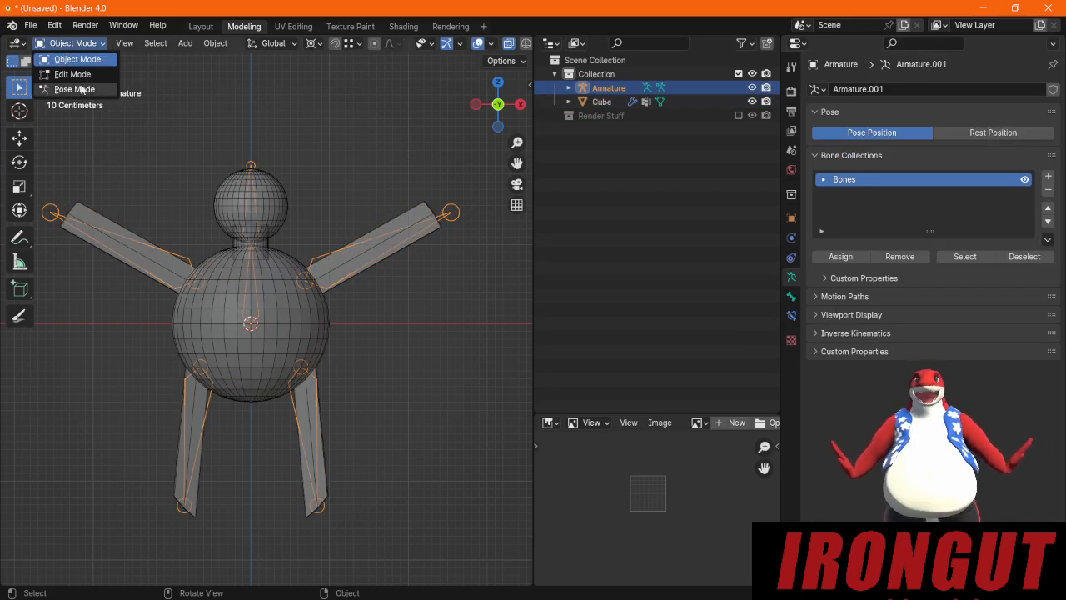
left_click(80, 89)
left_click(375, 235)
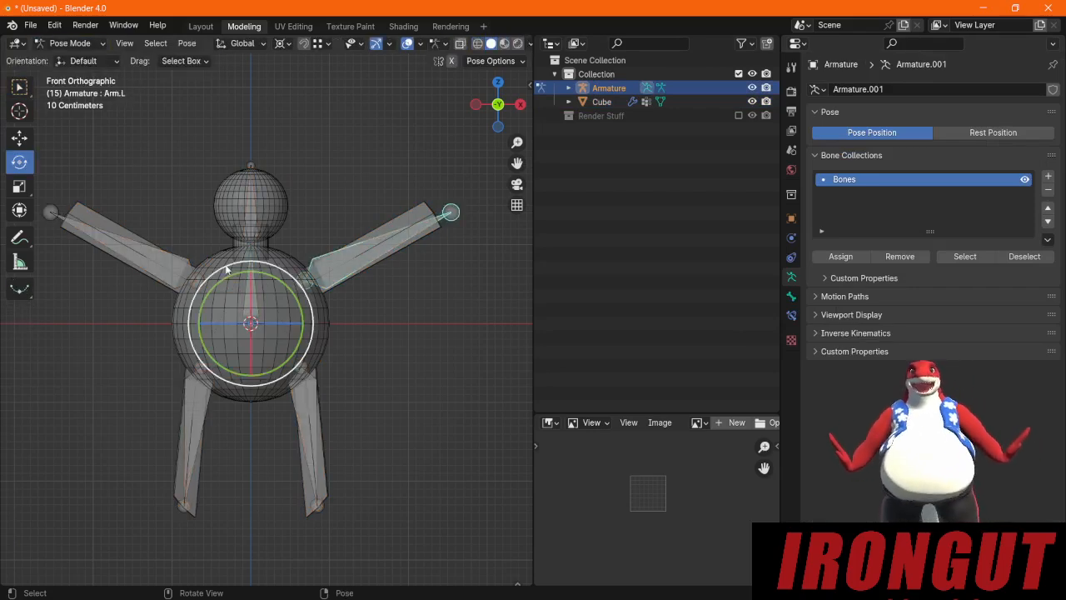
left_click_drag(223, 280, 395, 285)
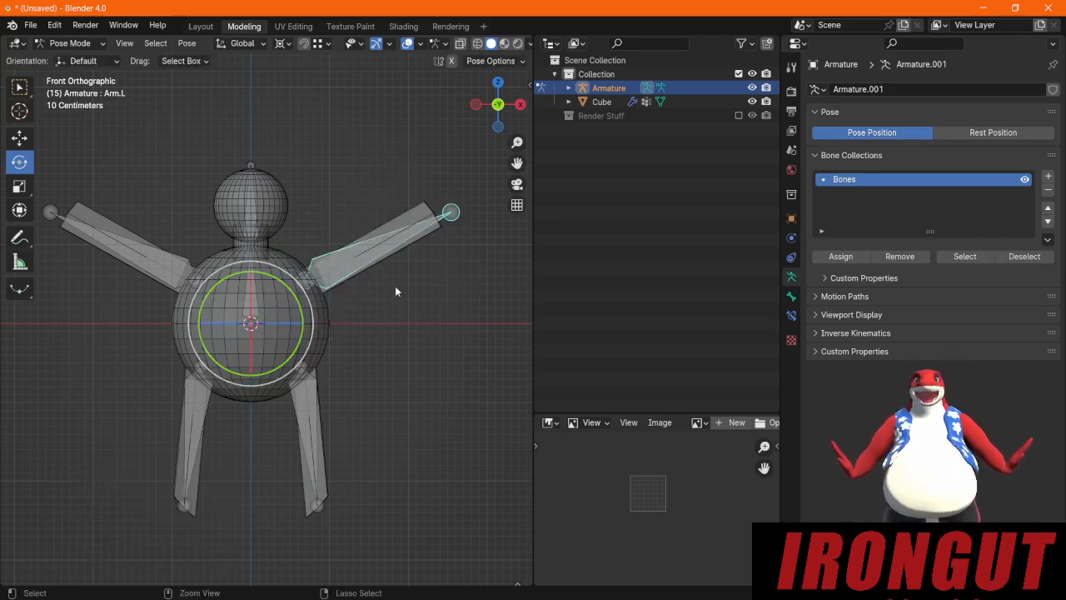
Step: Switch the transform pivot from the 3D cursor to the selected bone, test rotating Arm.L about its base, and undo the rotation
left_click(284, 44)
left_click(317, 78)
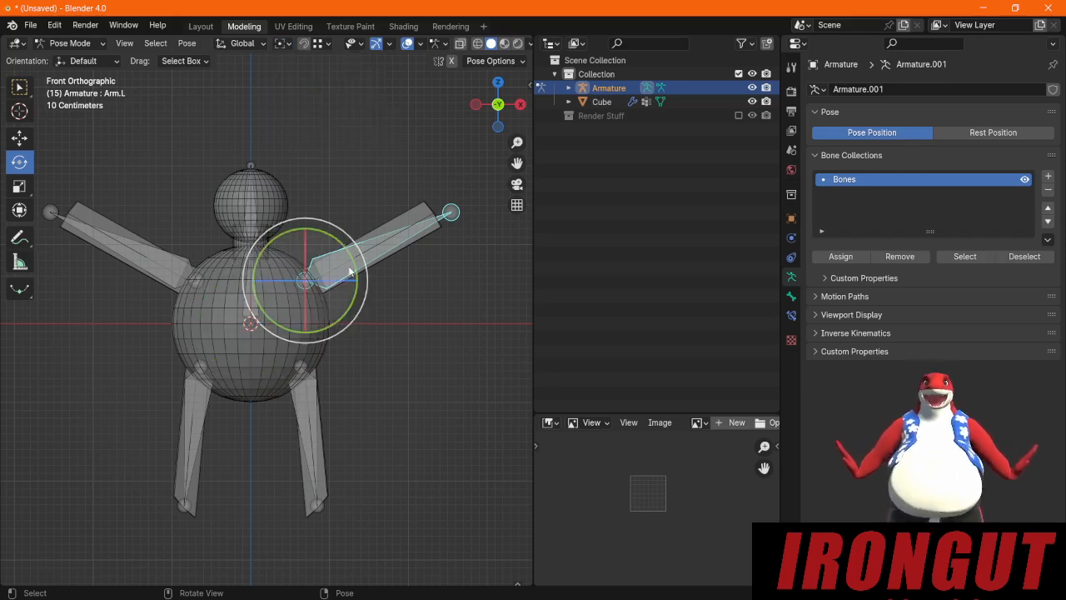
left_click_drag(348, 250, 388, 195)
key("ctrl+z")
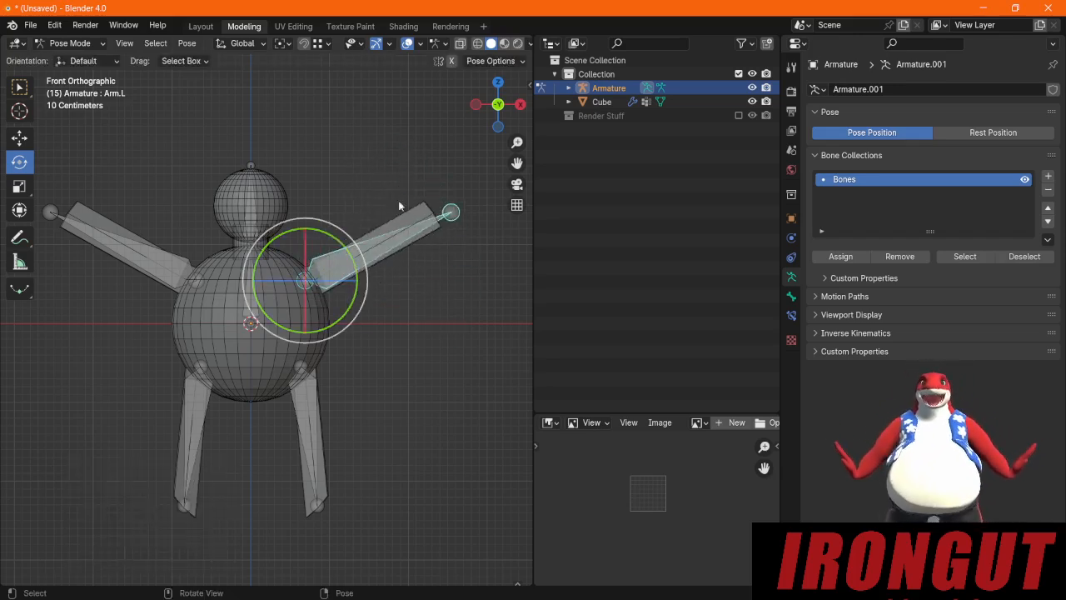
Step: Leave the armature's Pose Mode, return to Object Mode, and select only the Cube mesh
left_click(76, 35)
left_click(78, 43)
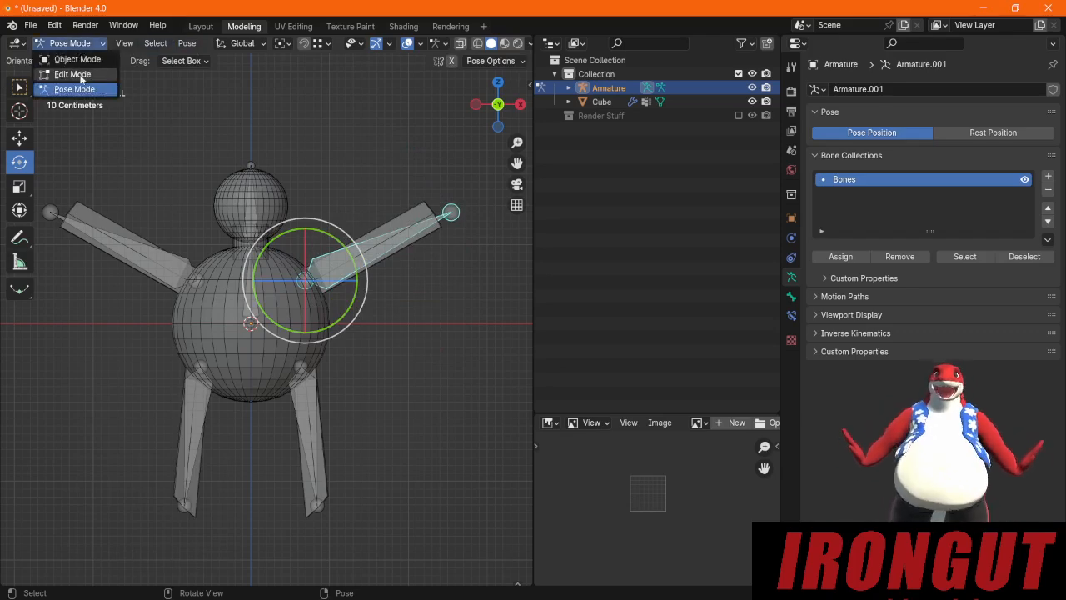
left_click(79, 78)
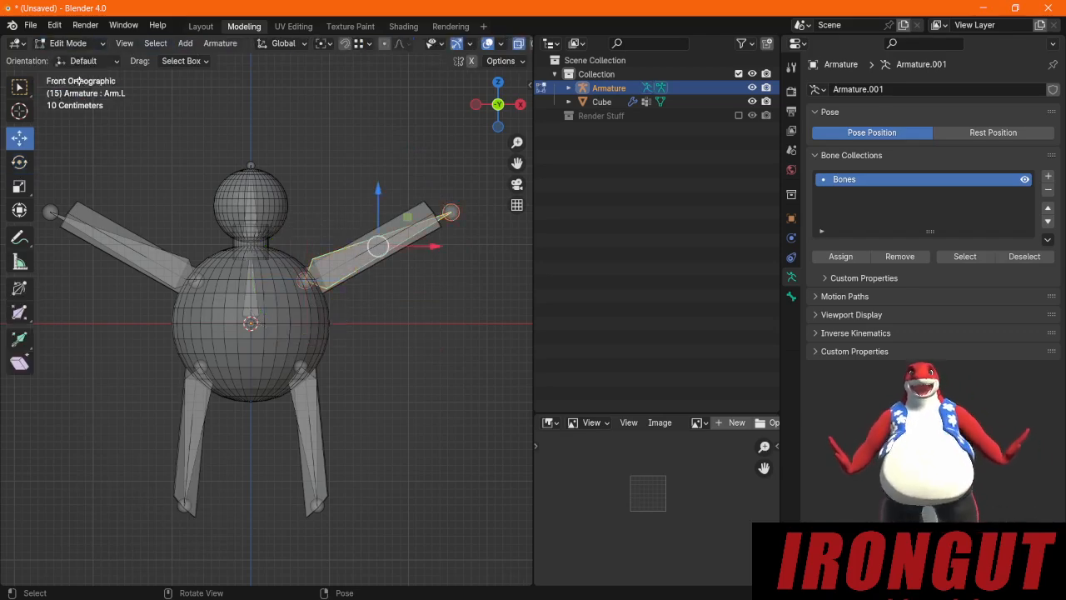
left_click(541, 87)
left_click(605, 101)
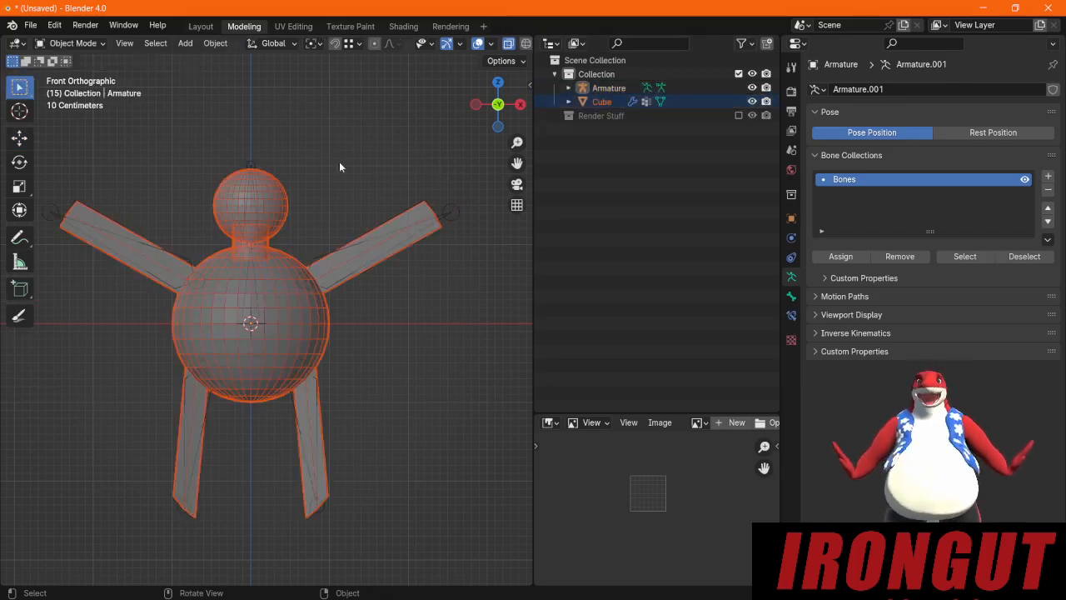
left_click(604, 101)
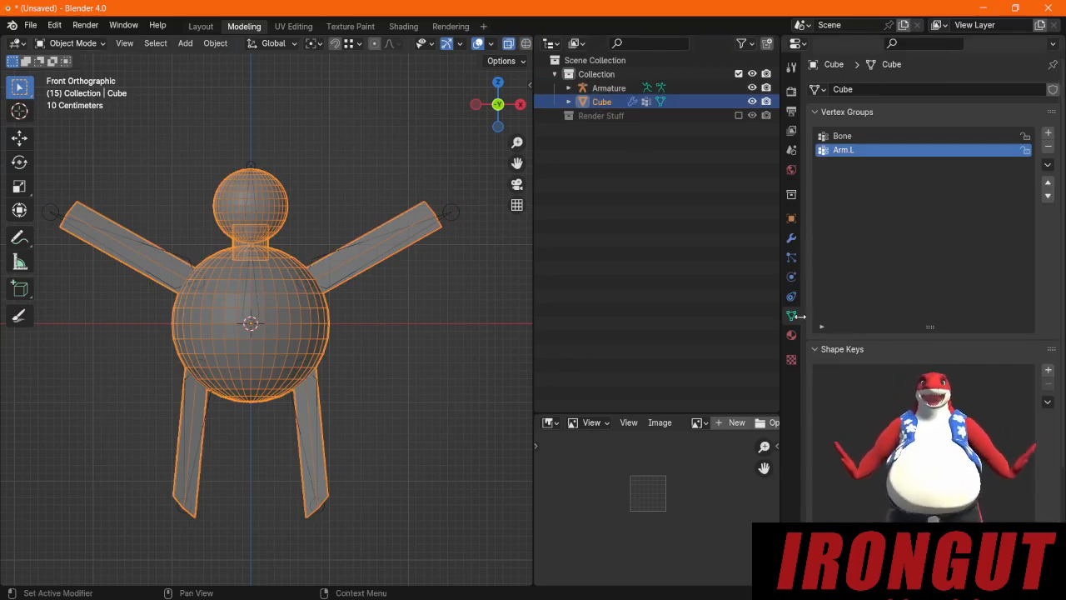
Step: Add a vertex group named Arm.R to the Cube
left_click(1047, 133)
double_click(844, 164)
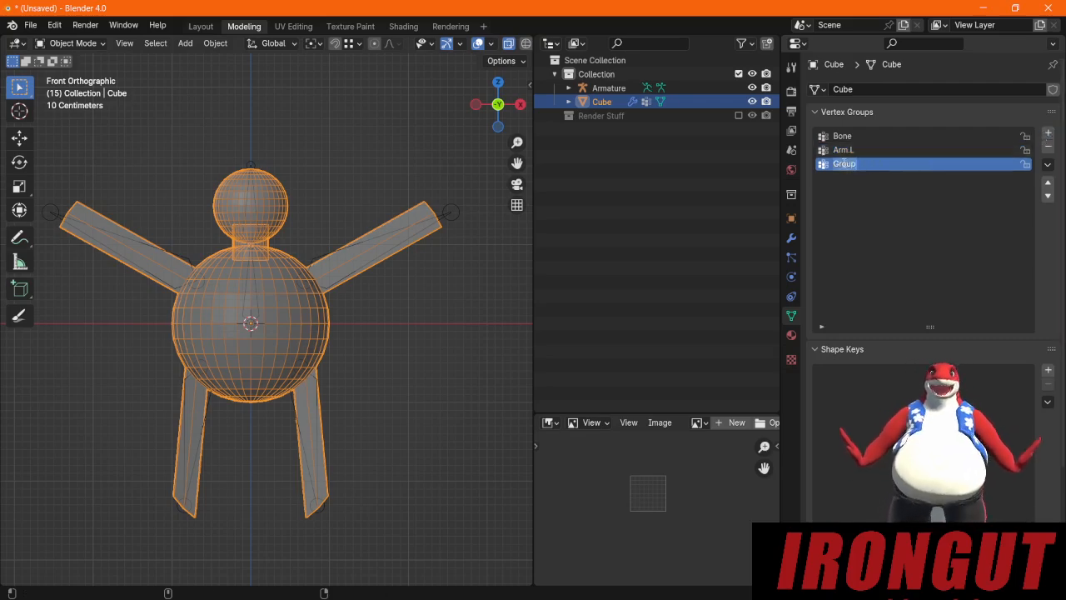
type("Arm.R")
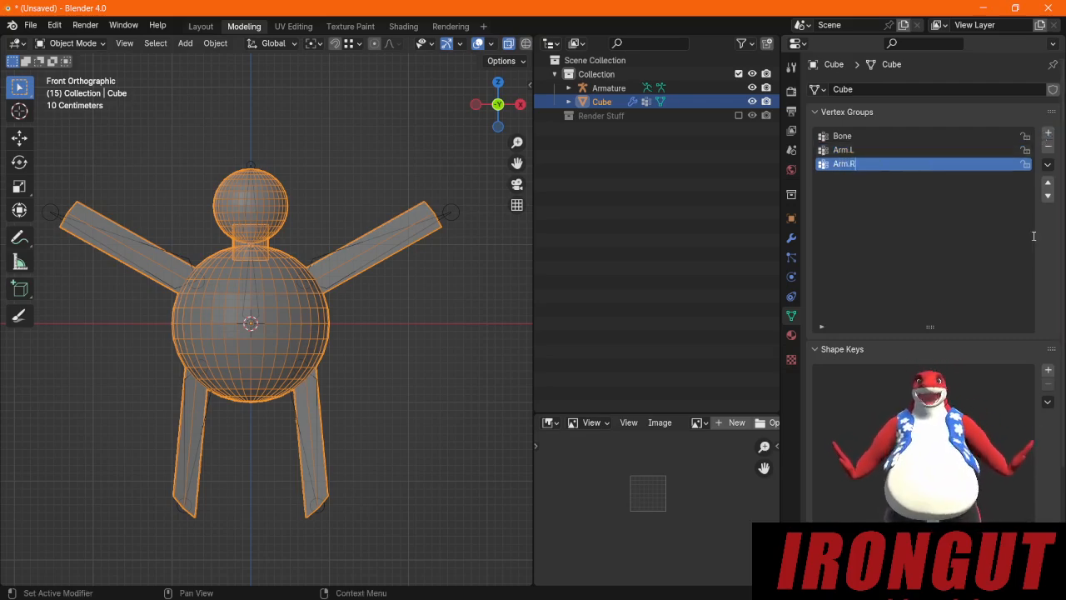
key("Return")
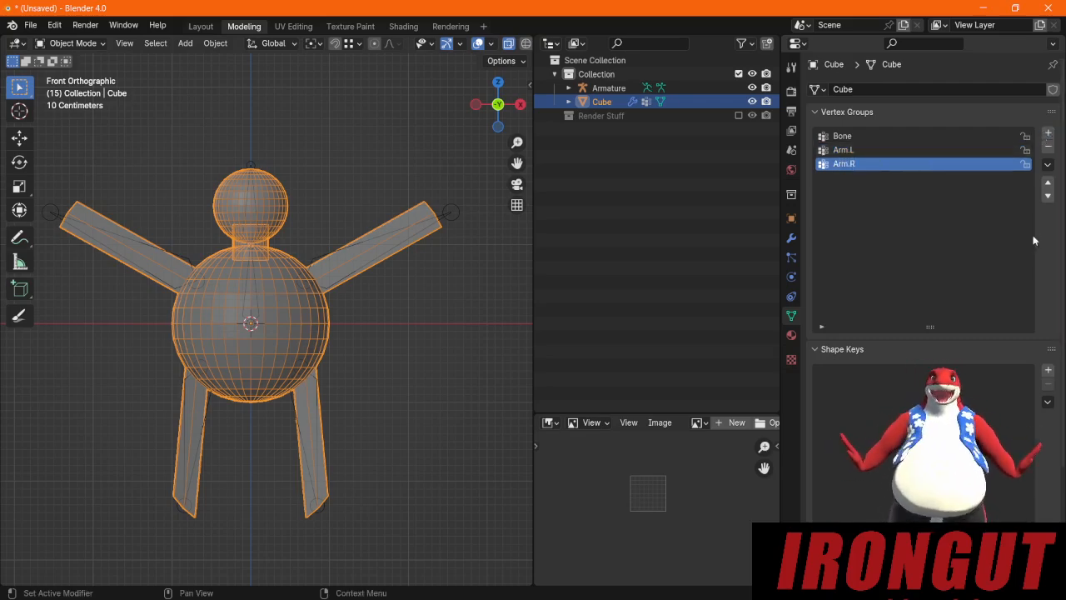
Step: Add two more vertex groups to the Cube, named Body and Head
left_click(1047, 133)
double_click(851, 166)
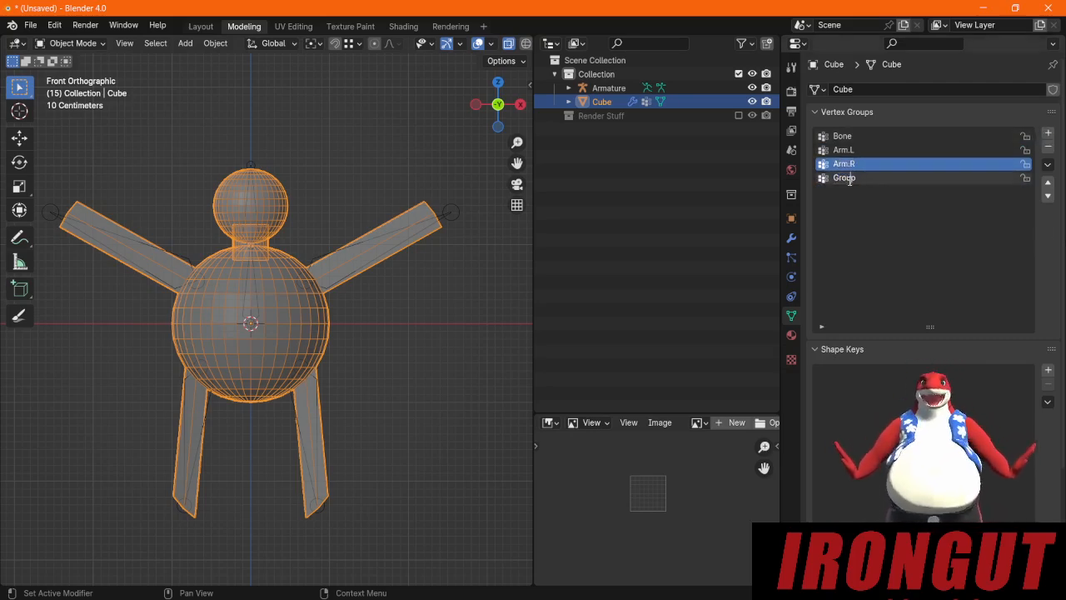
key("ctrl+a")
type("Bod")
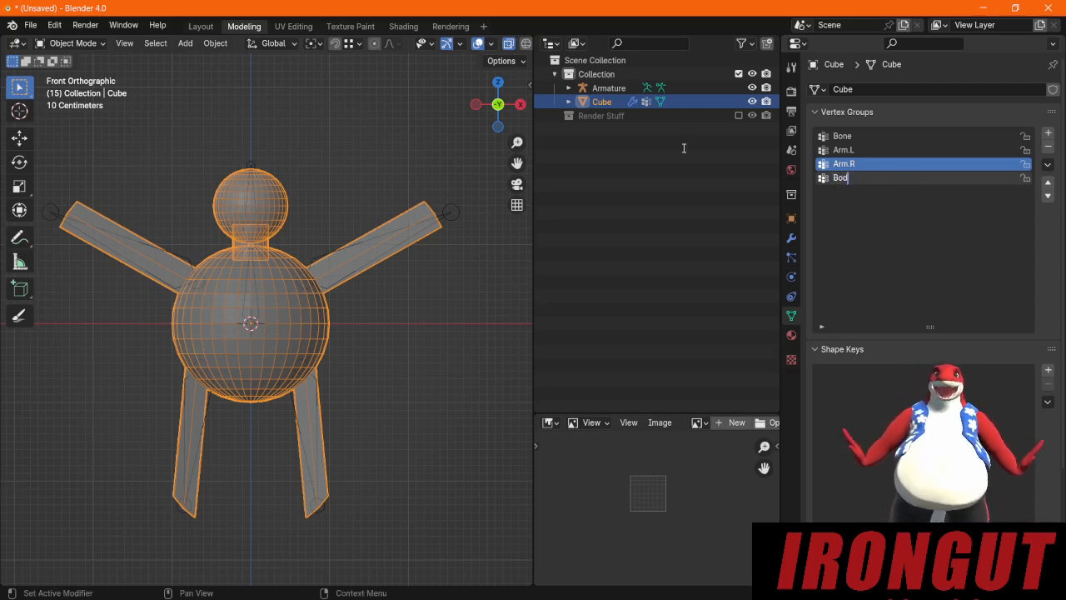
type("y")
key("Return")
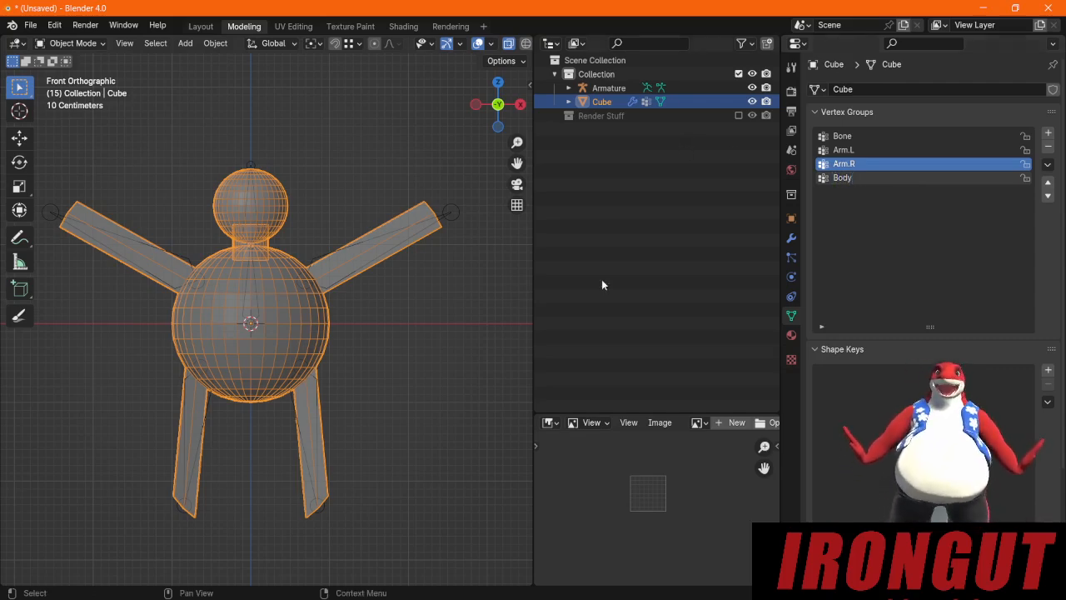
left_click(1047, 133)
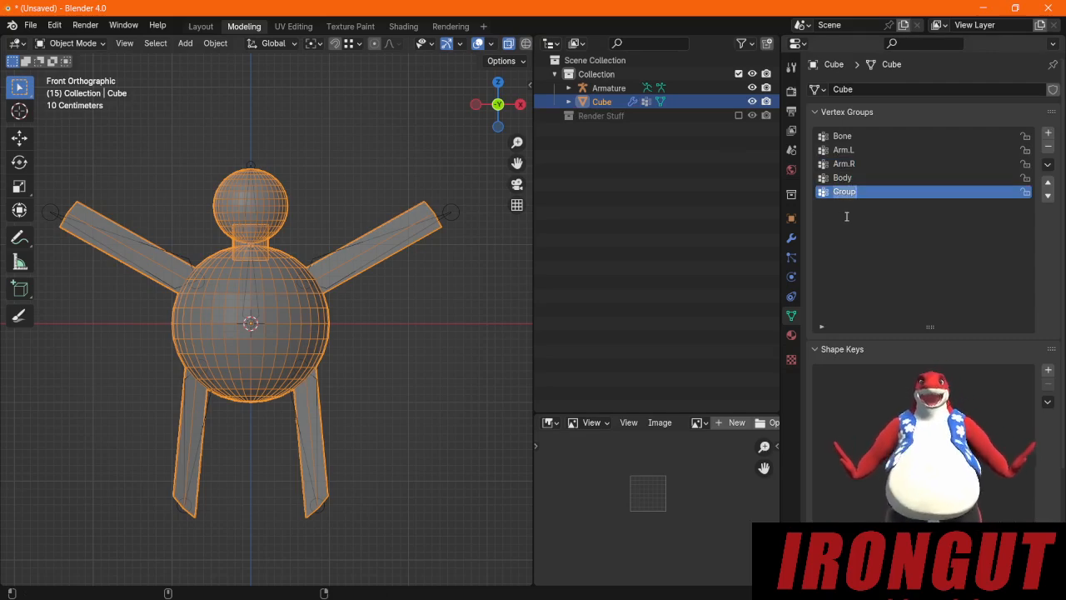
type("Head")
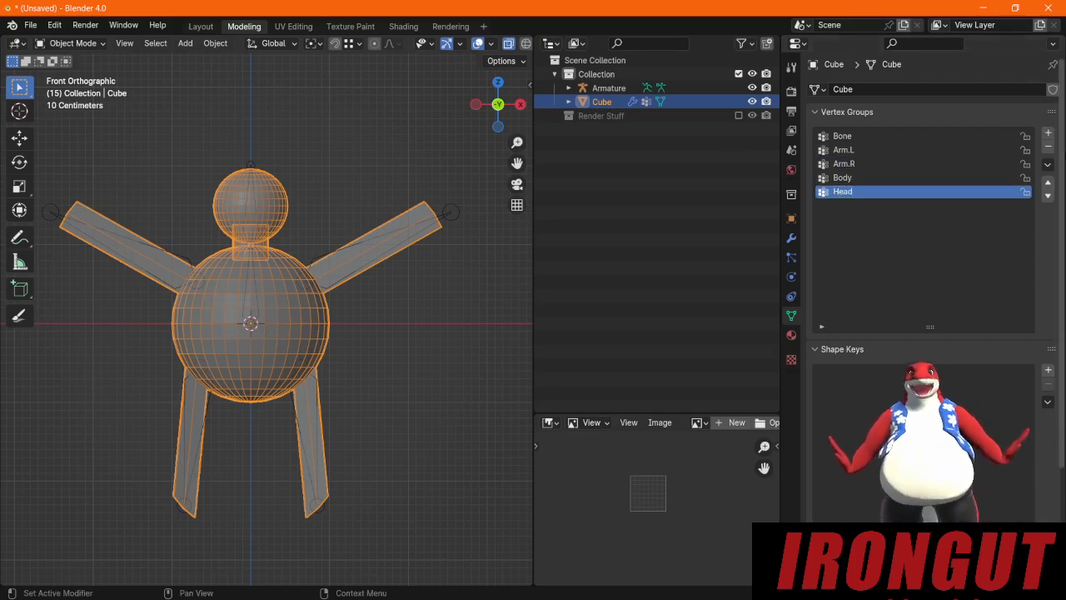
Step: Add two vertex groups for the legs and name them Leg.L and Leg.R
left_click(1047, 134)
left_click(1048, 133)
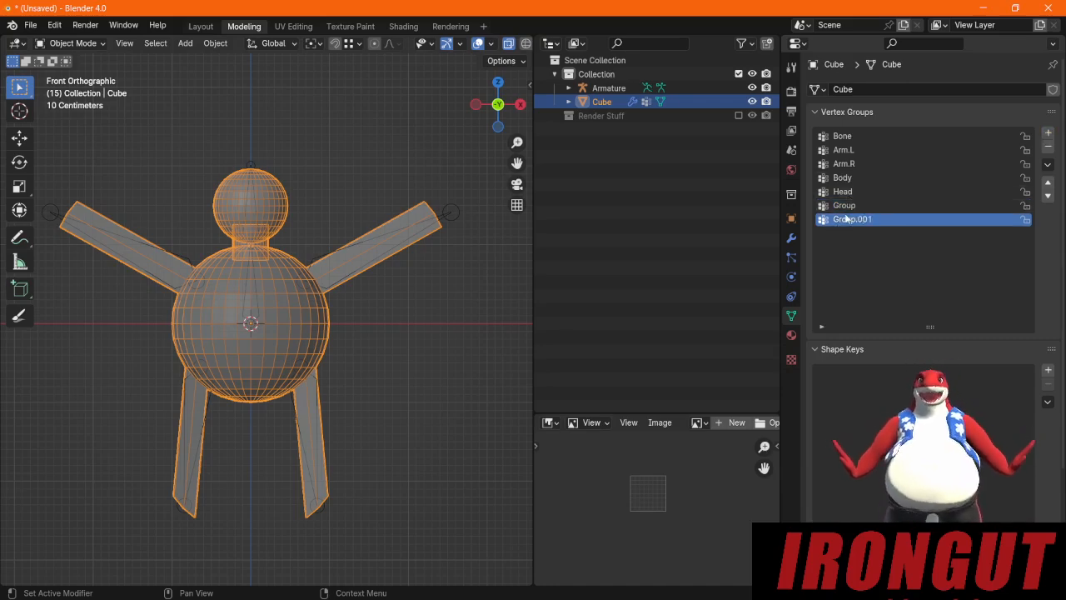
double_click(846, 206)
type("Le")
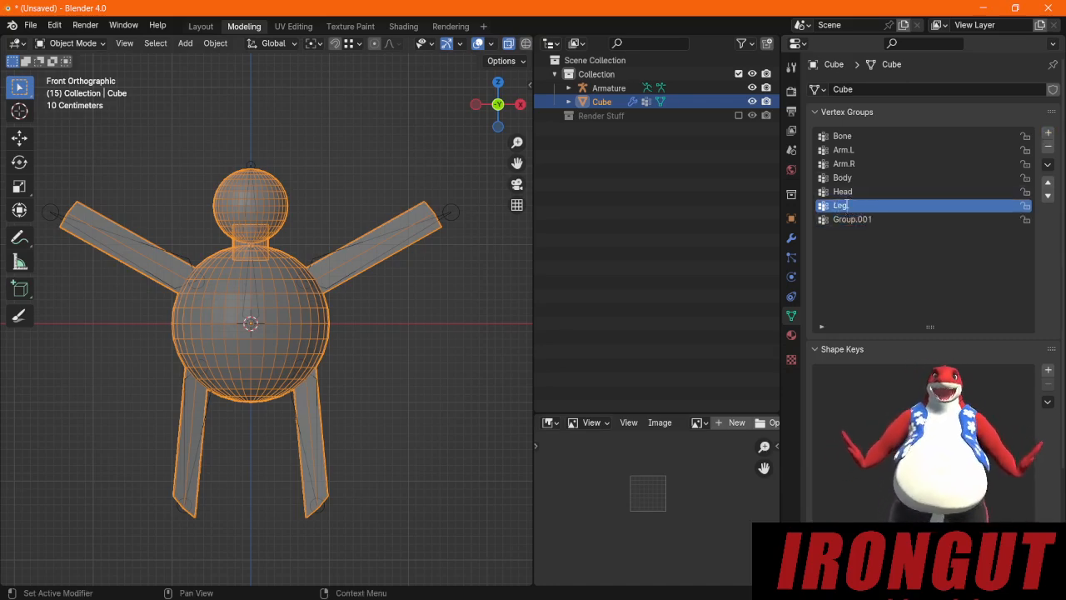
type("g.L")
key("Return")
left_click(841, 220)
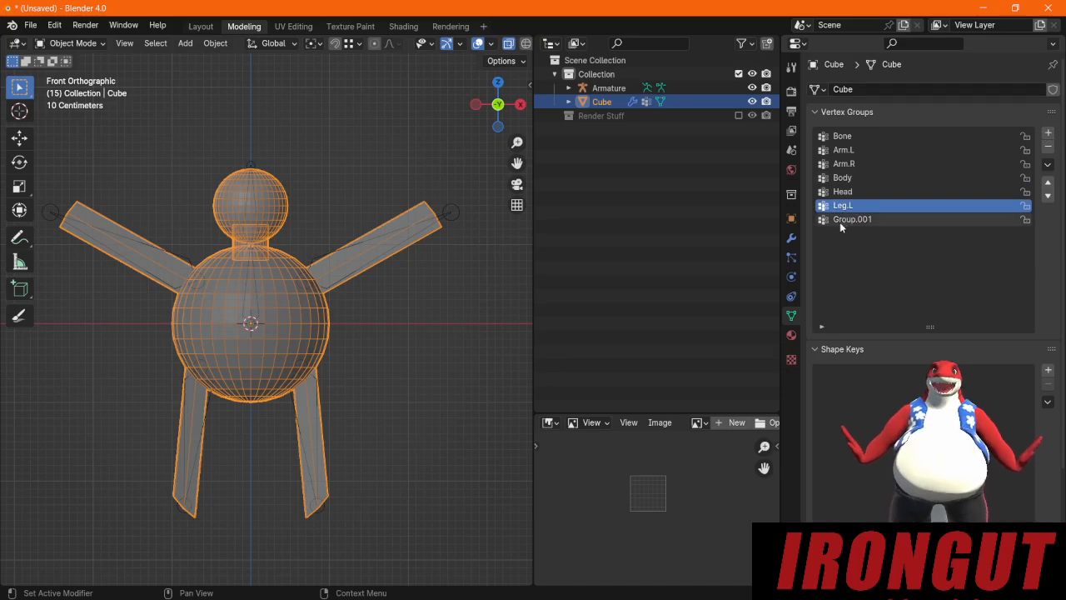
double_click(842, 220)
type("Leg.")
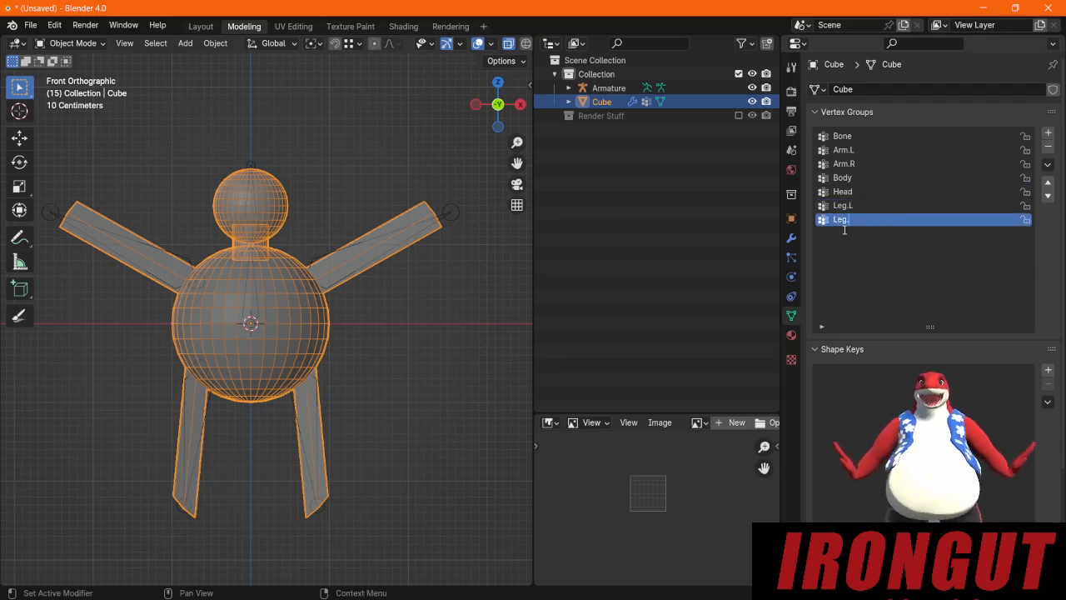
type("R")
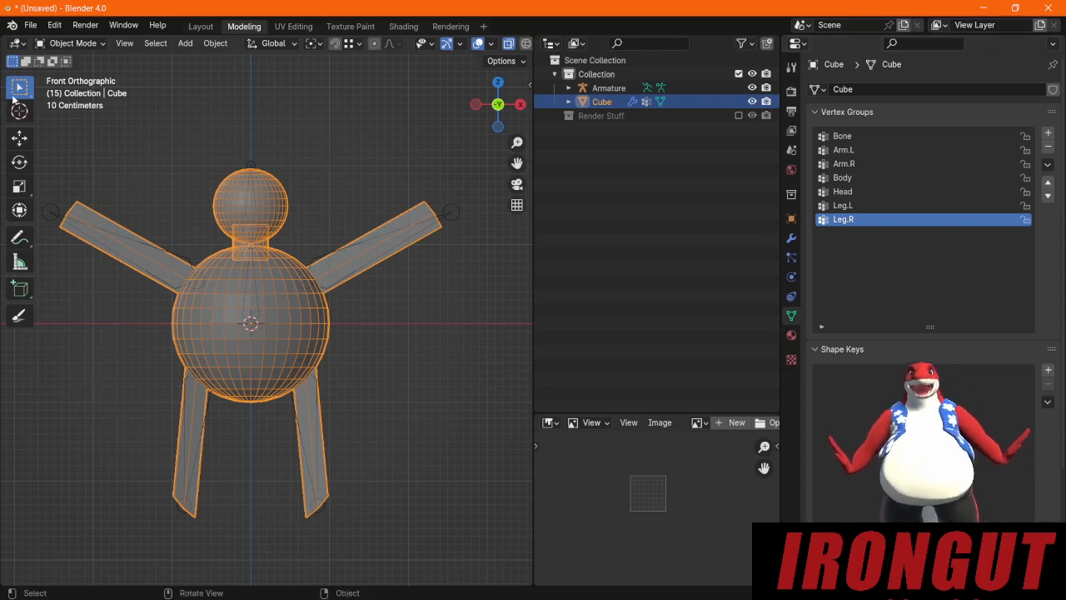
Step: In Edit Mode, assign the outer-end vertices of the Cube's -X arm to the Arm.R vertex group
left_click(64, 45)
left_click(72, 74)
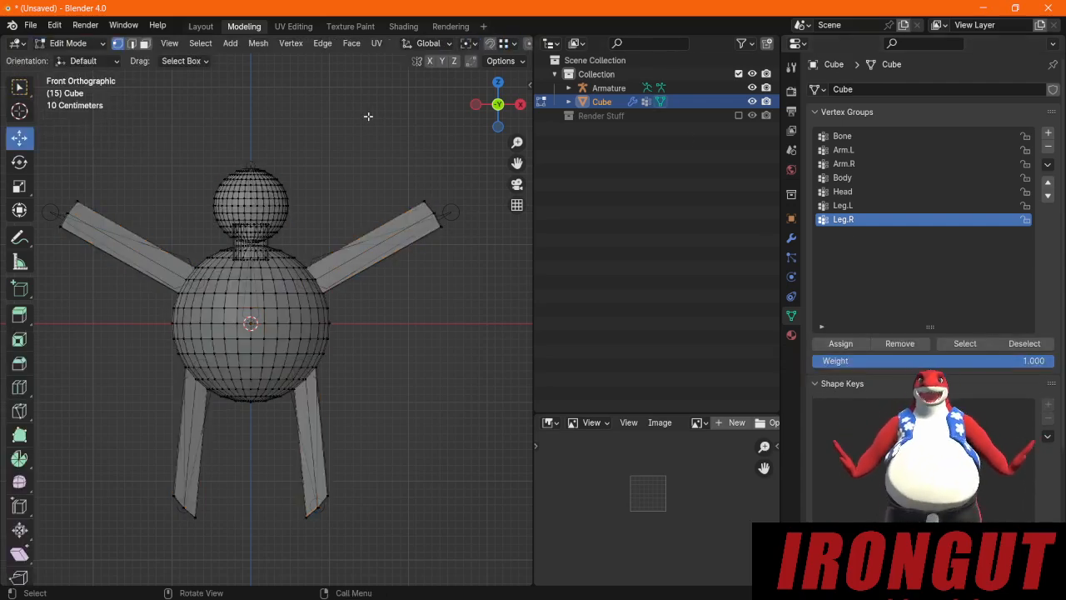
left_click_drag(122, 150, 18, 265)
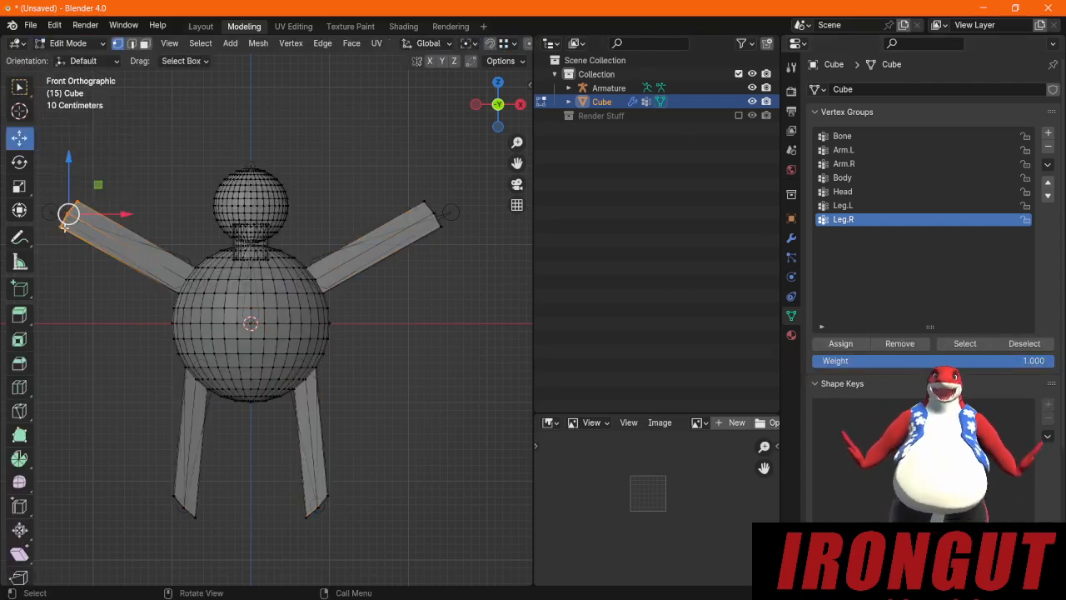
left_click(846, 164)
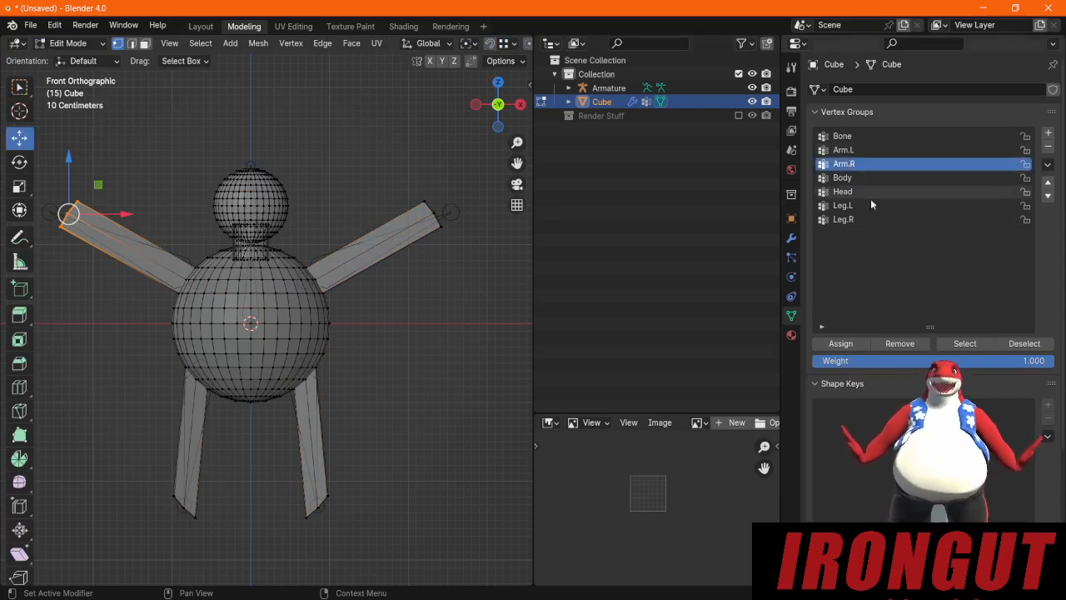
left_click(841, 343)
left_click(590, 423)
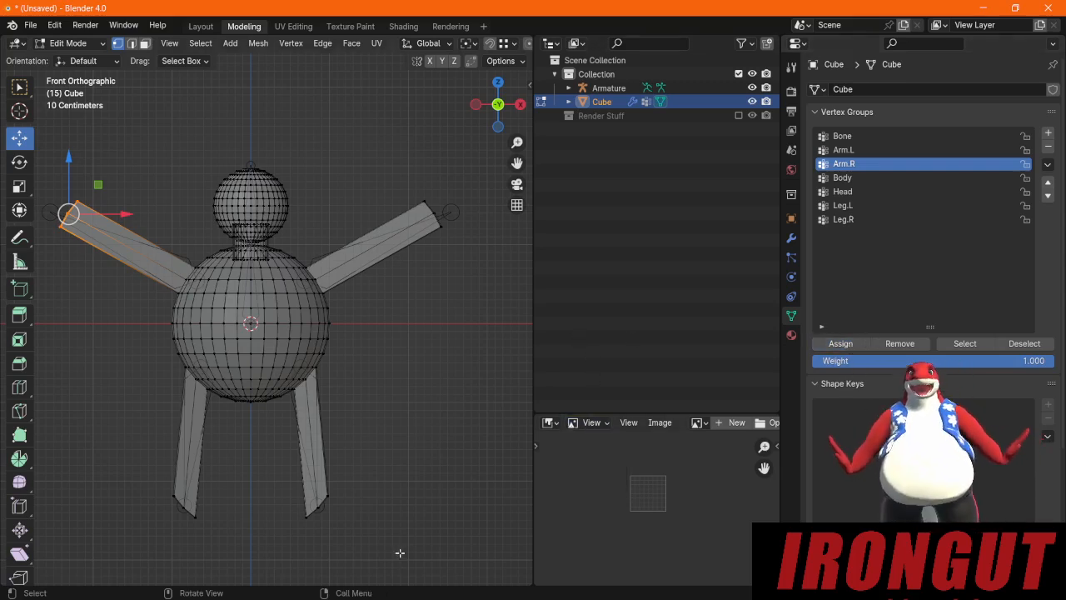
Step: Assign the lower-end vertices of the +X leg to Leg.L and those of the -X leg to Leg.R
left_click_drag(415, 573, 238, 460)
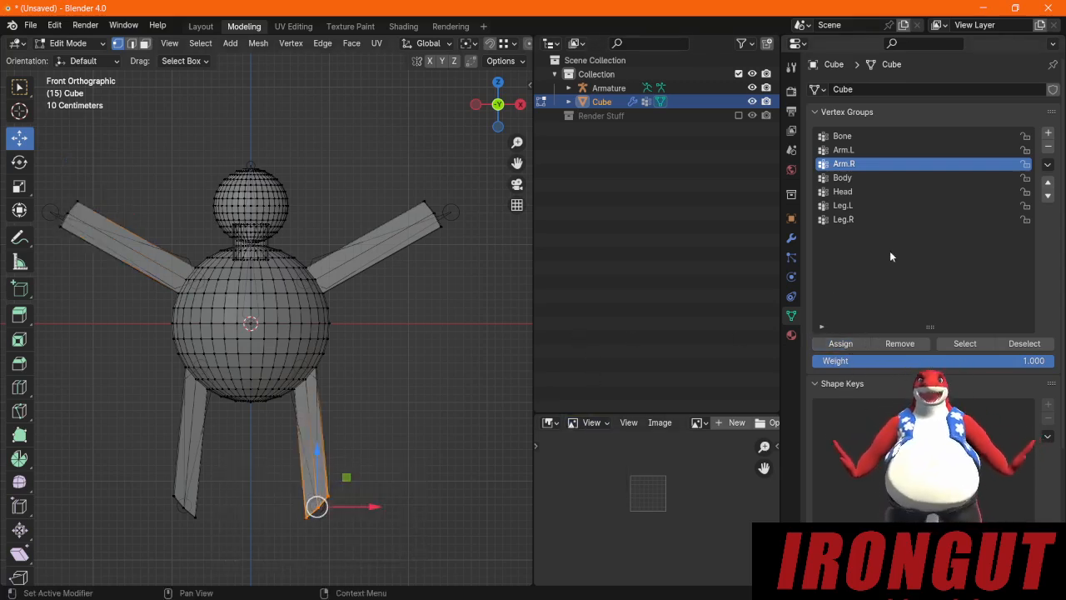
left_click(847, 204)
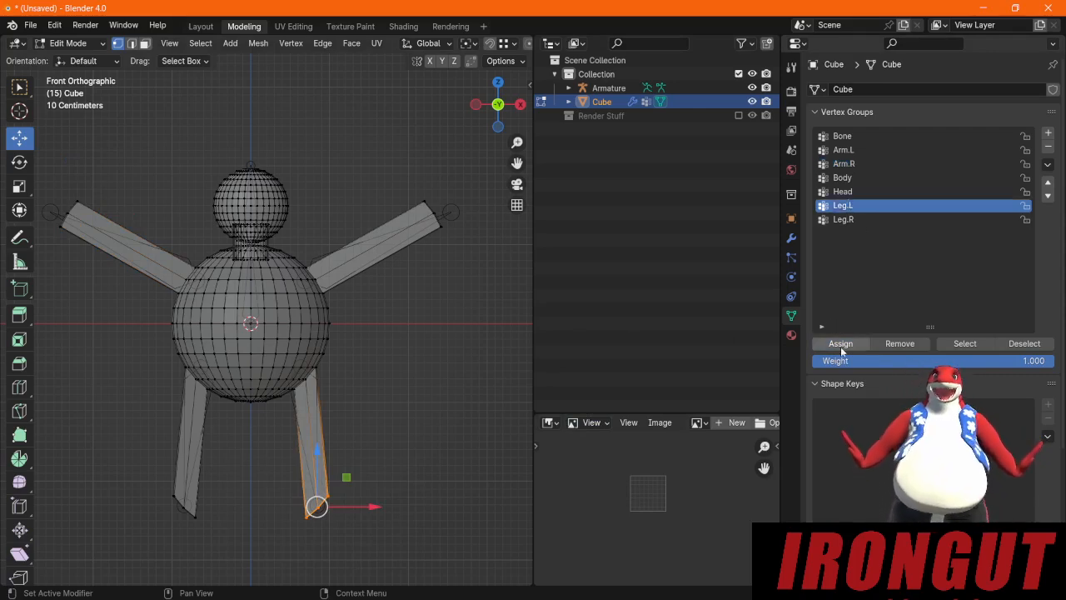
left_click(152, 547)
left_click_drag(220, 550, 107, 468)
left_click(870, 219)
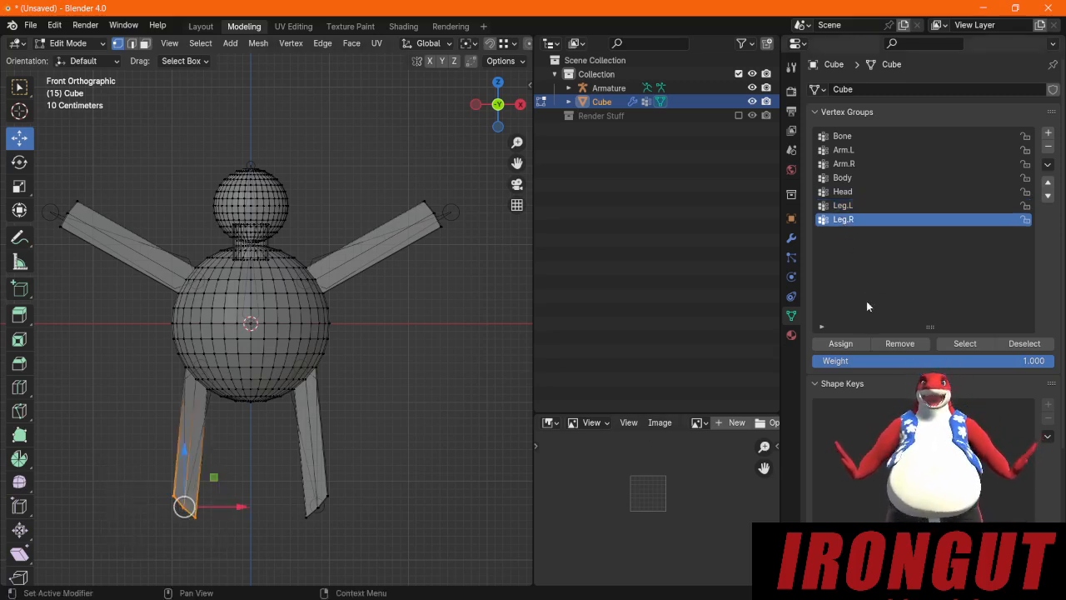
left_click(841, 343)
left_click(381, 443)
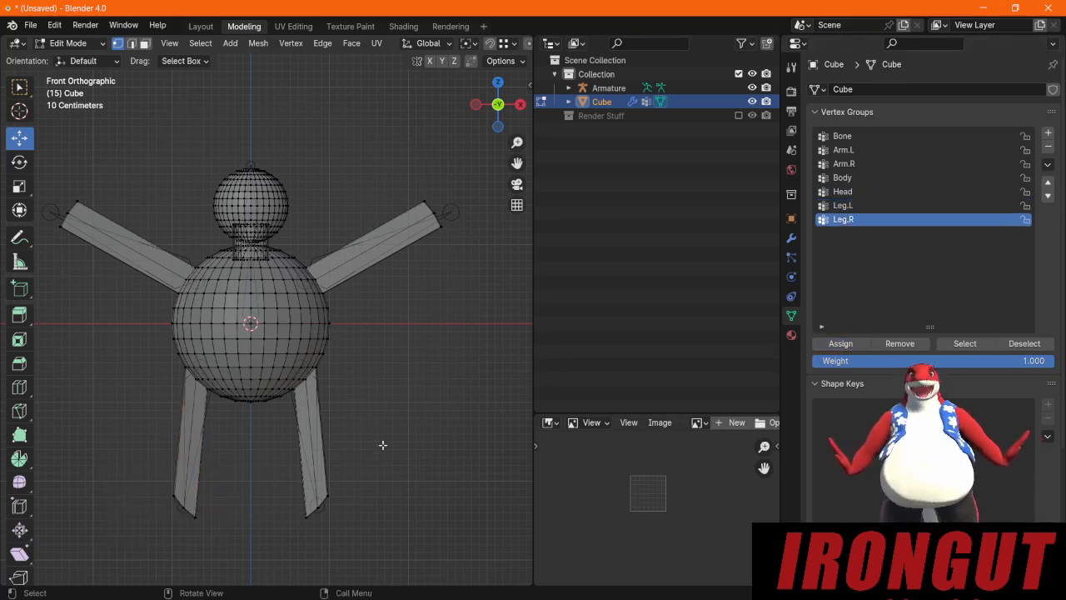
Step: Select all vertices of the body sphere together with the neck's lower ring and assign them to the Body vertex group
left_click_drag(394, 459, 150, 279)
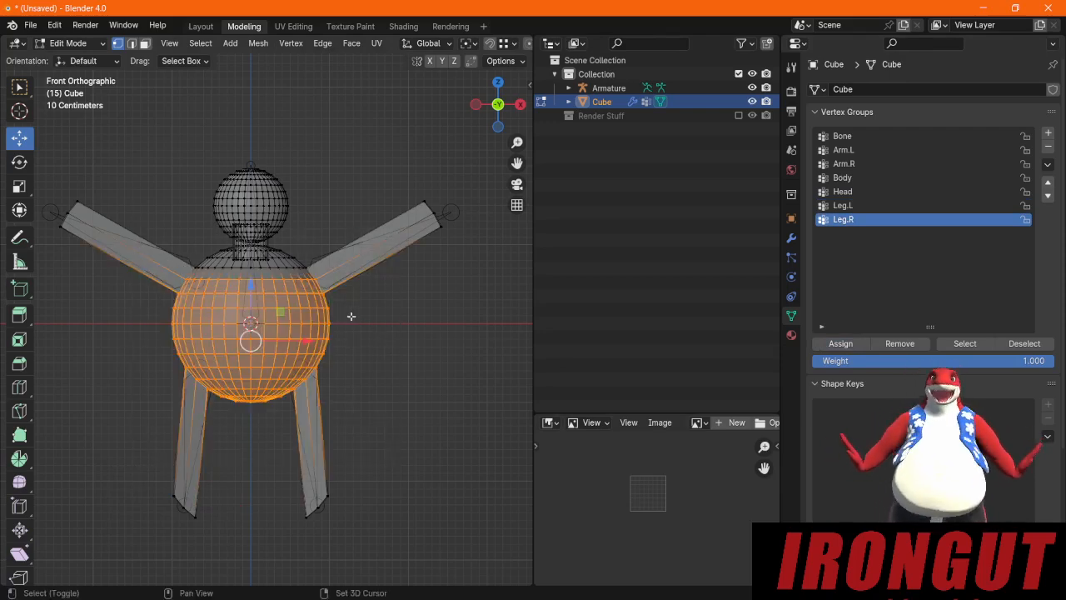
left_click_drag(351, 317, 133, 241)
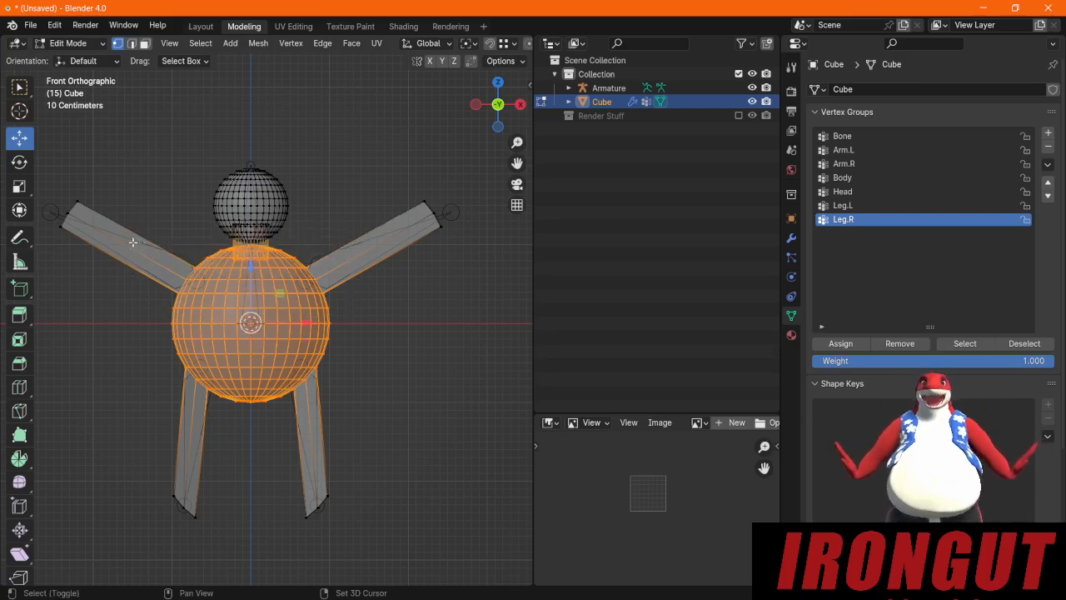
scroll(200, 228, "up", 9)
scroll(299, 221, "down", 5)
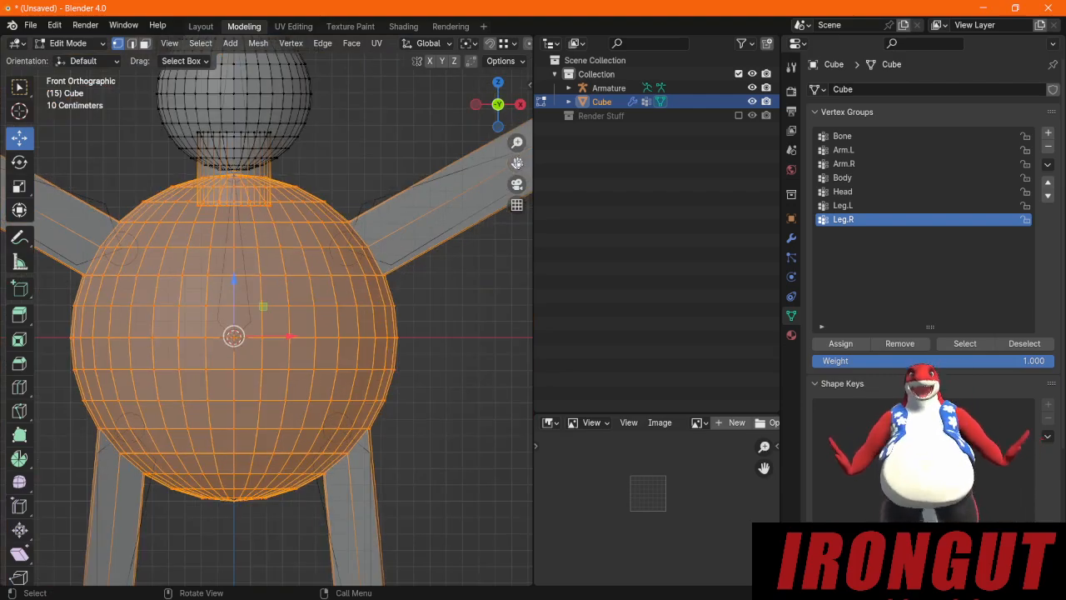
left_click_drag(517, 164, 600, 313)
scroll(404, 245, "up", 5)
scroll(471, 302, "down", 1)
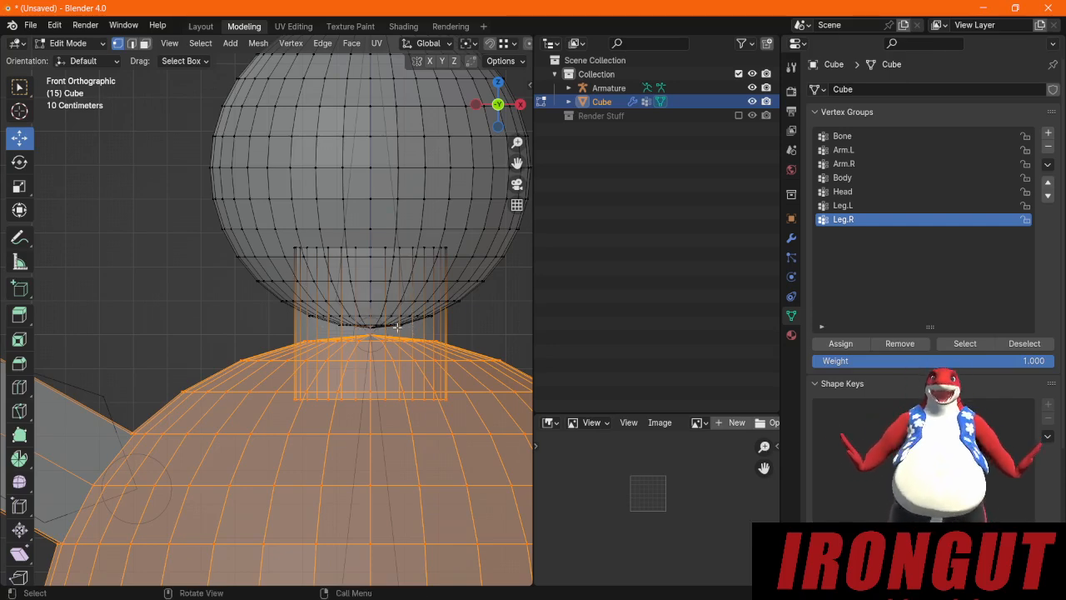
scroll(457, 312, "down", 7)
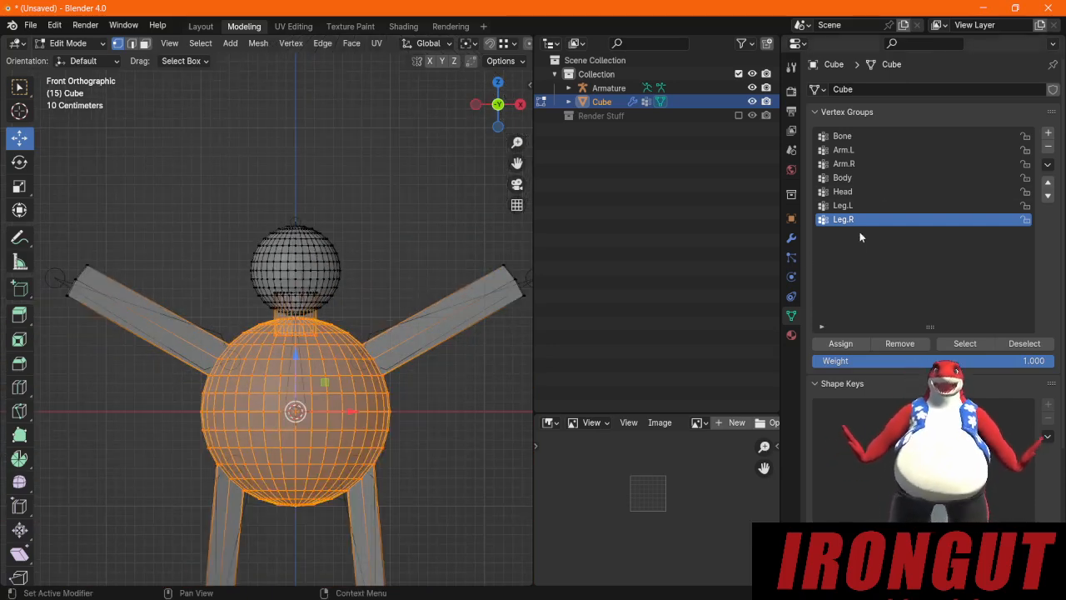
left_click(848, 180)
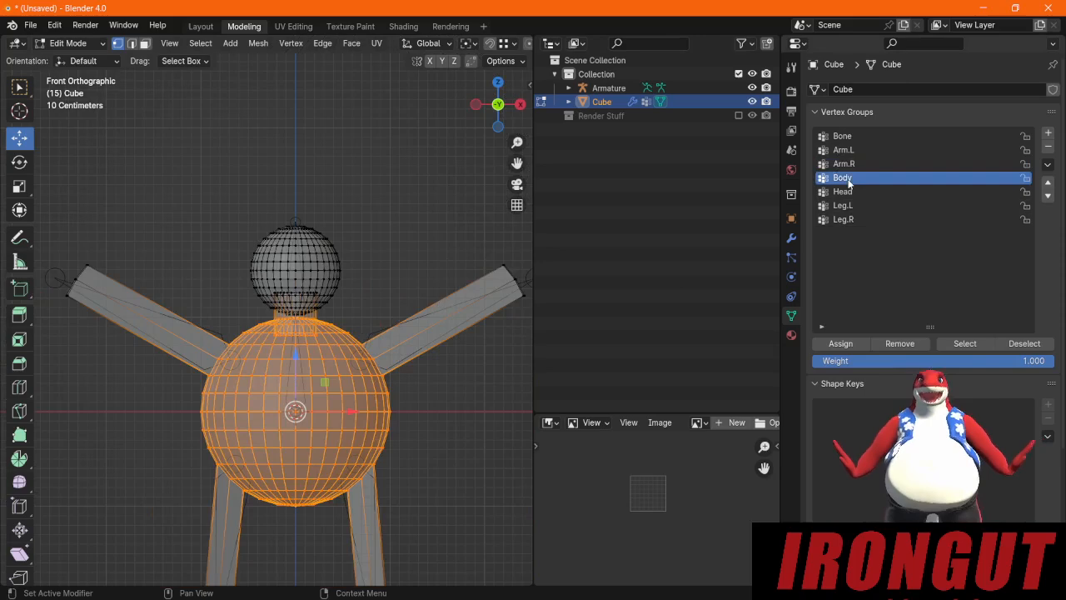
left_click(845, 343)
Step: Select all vertices of the head sphere together with the neck's upper ring and assign them to the Head vertex group
key("alt+a")
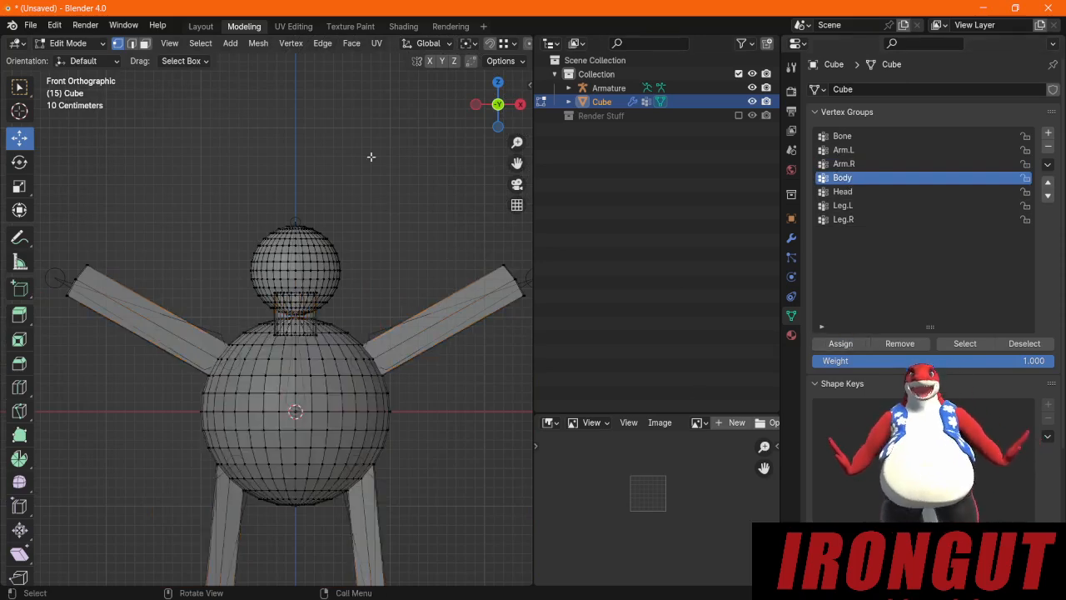
left_click_drag(370, 154, 208, 320)
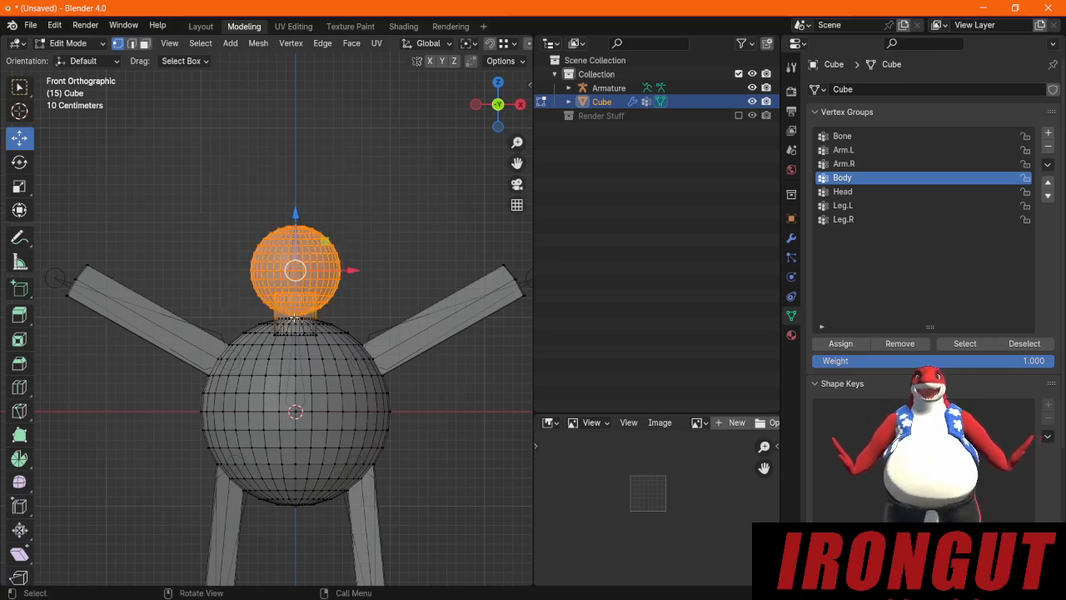
scroll(450, 348, "up", 7)
scroll(462, 336, "up", 2)
scroll(418, 337, "down", 4)
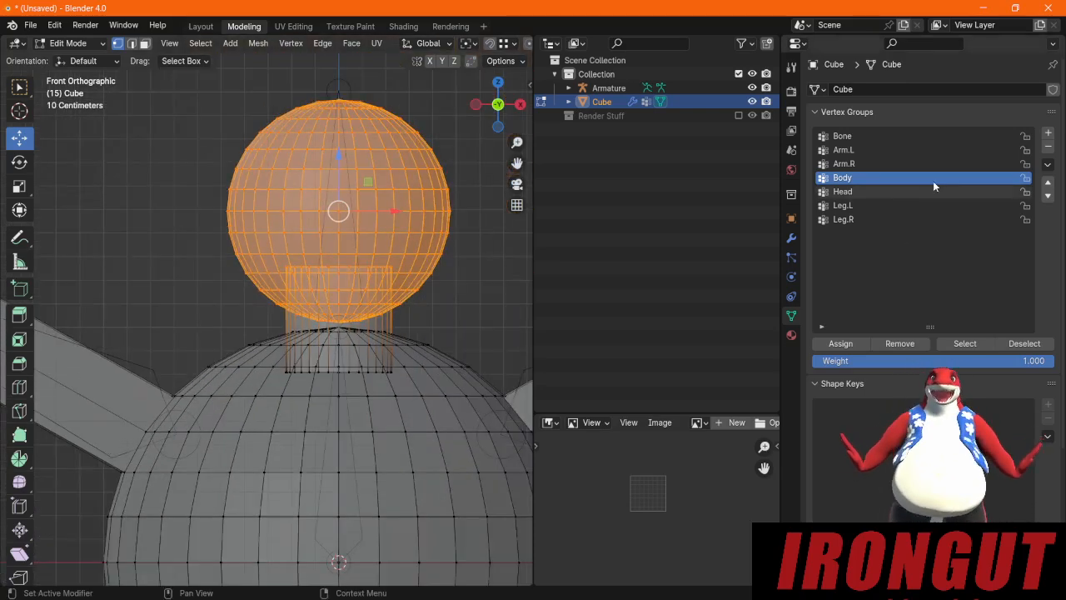
left_click(841, 192)
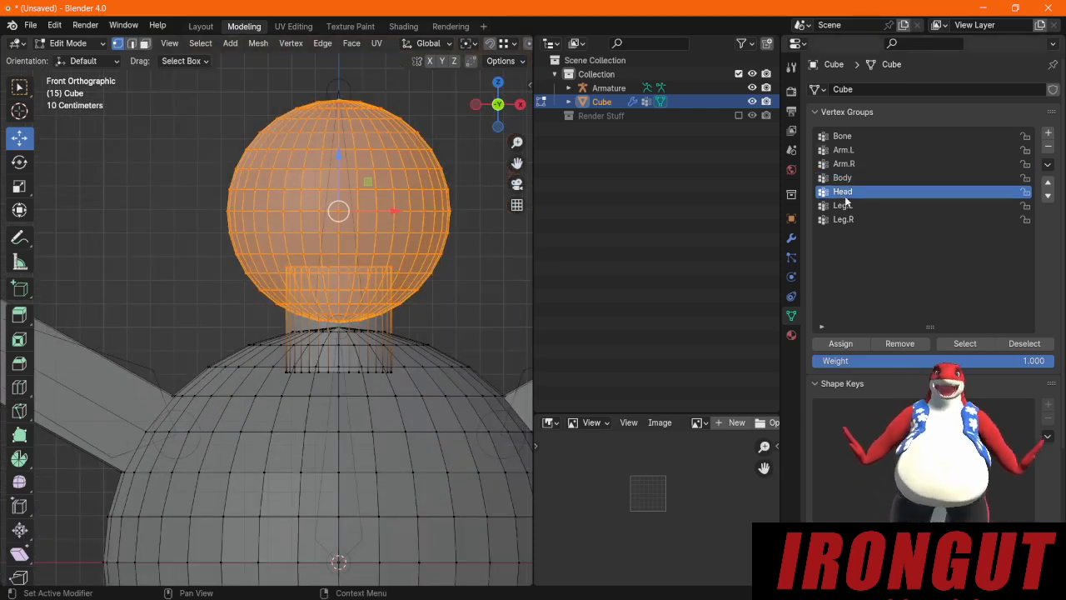
left_click(841, 344)
scroll(388, 293, "down", 5)
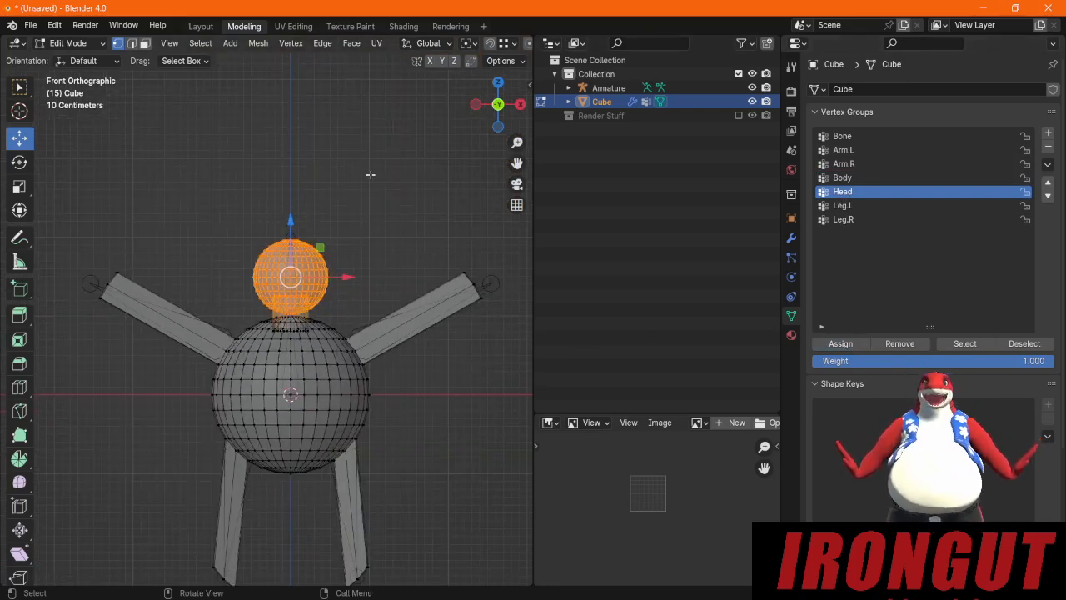
scroll(437, 247, "up", 3)
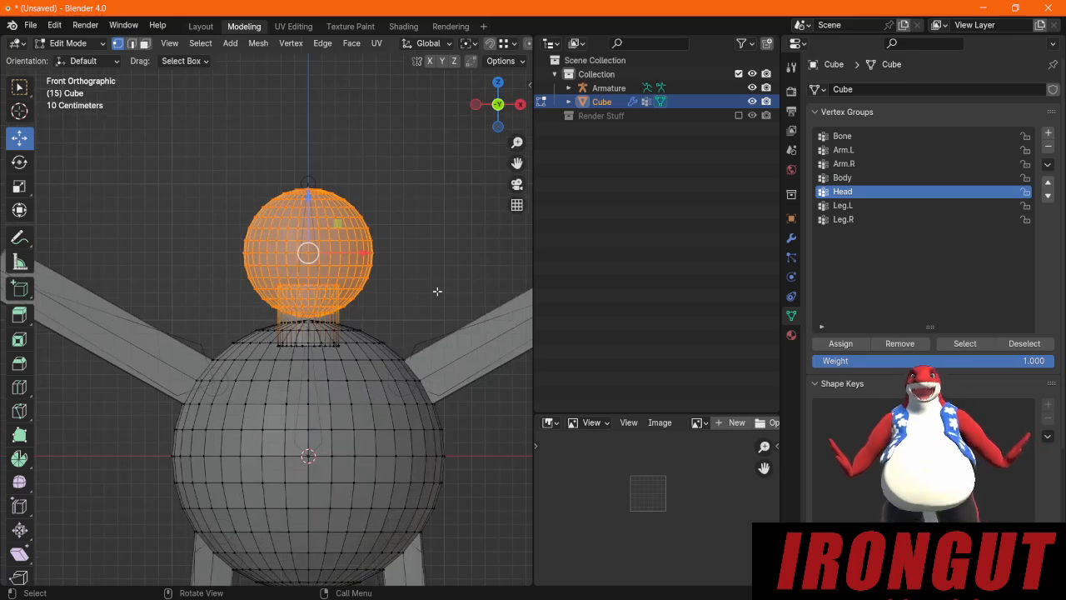
Step: Box-select only the upper part of the head sphere and expand it with Select More until the whole sphere is selected
left_click(437, 290)
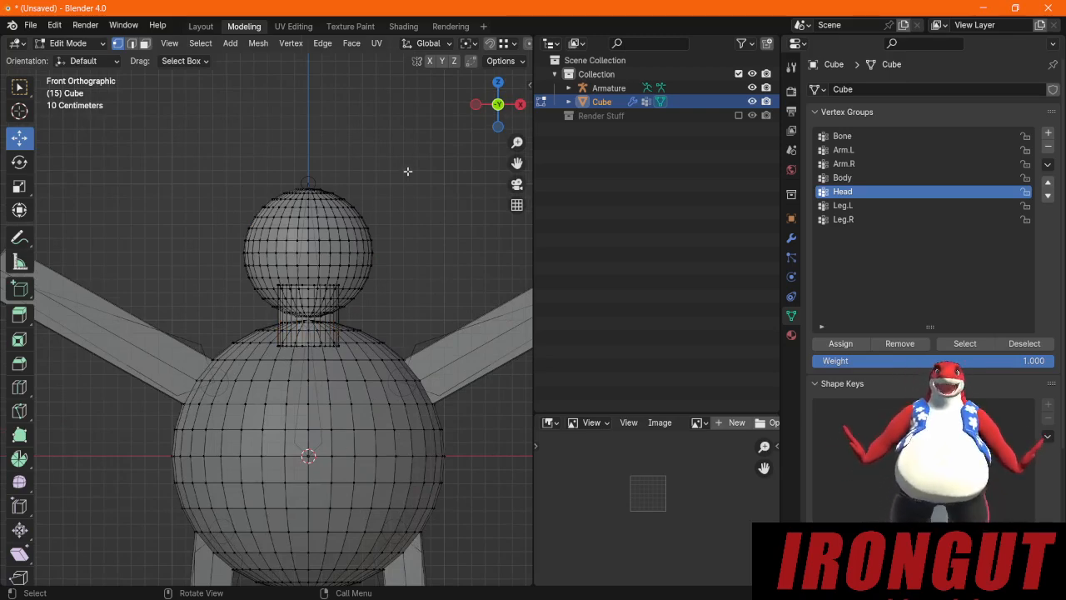
left_click_drag(396, 142, 193, 246)
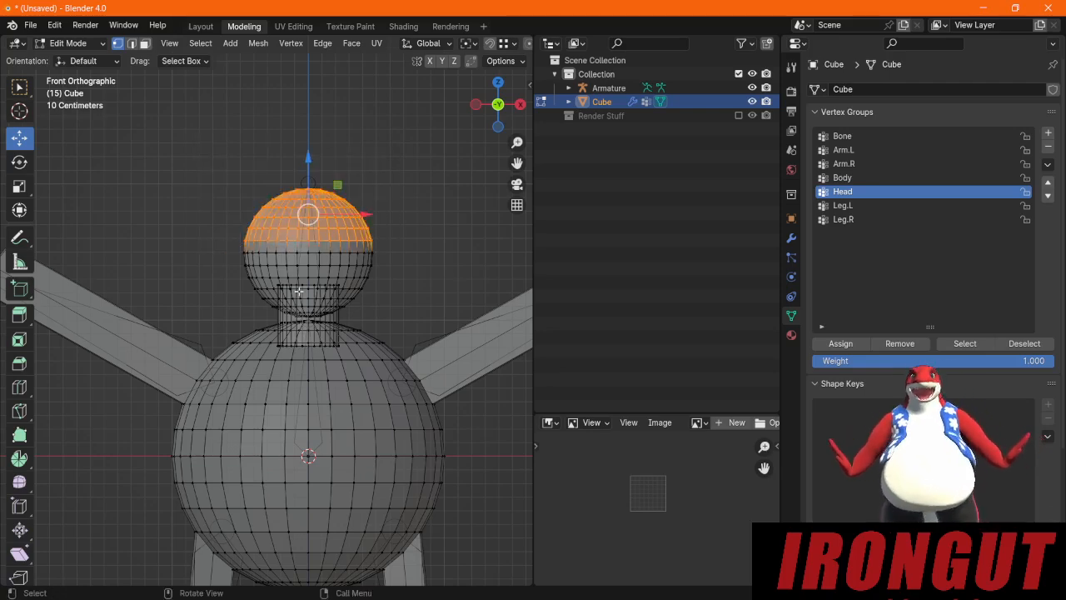
scroll(397, 316, "up", 4)
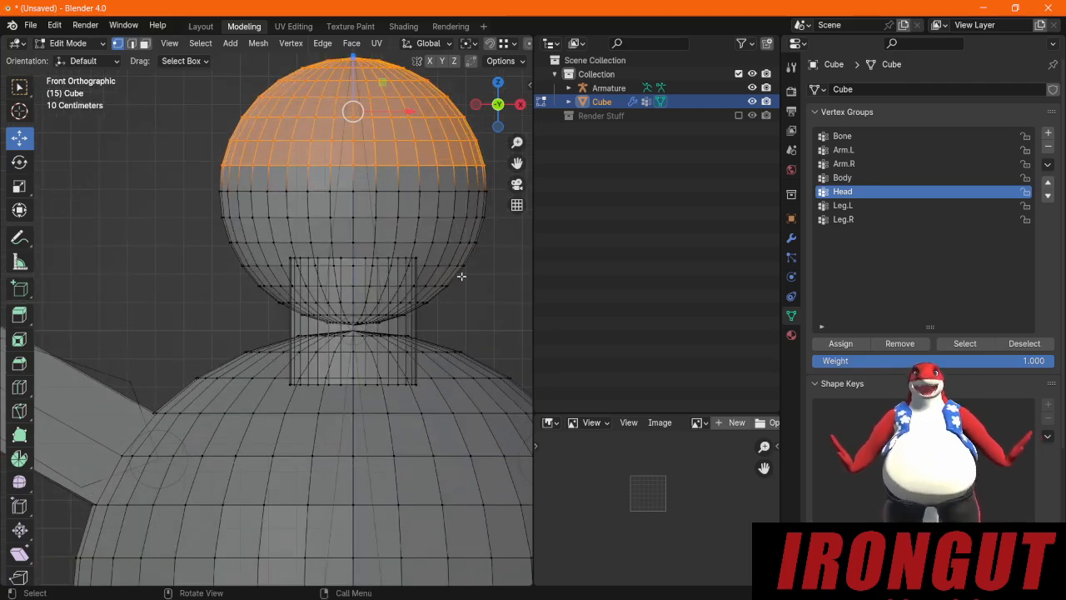
left_click_drag(496, 297, 177, 40)
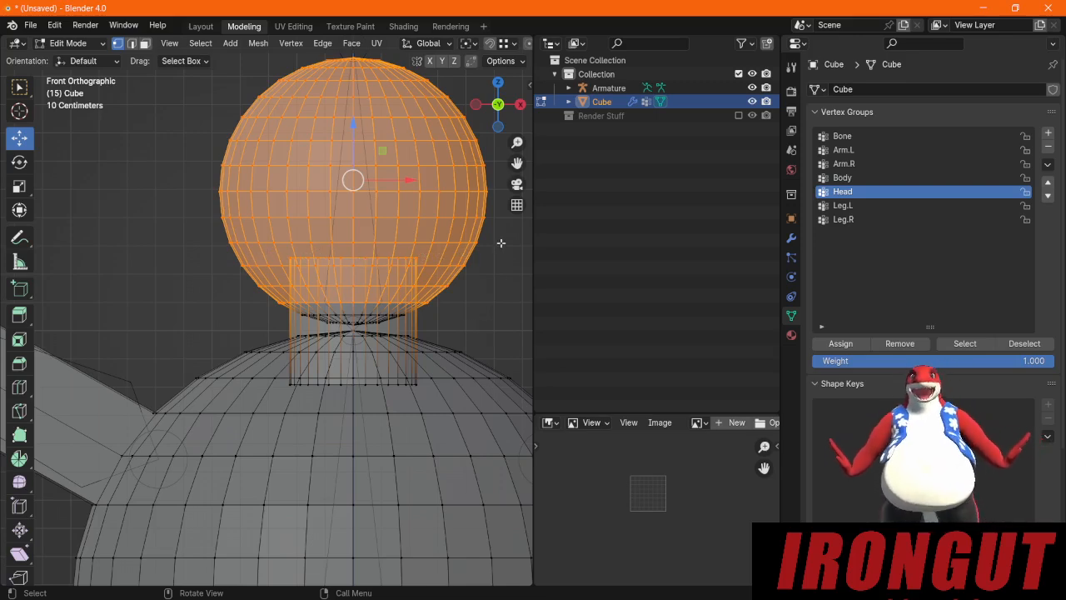
left_click_drag(501, 242, 109, 34)
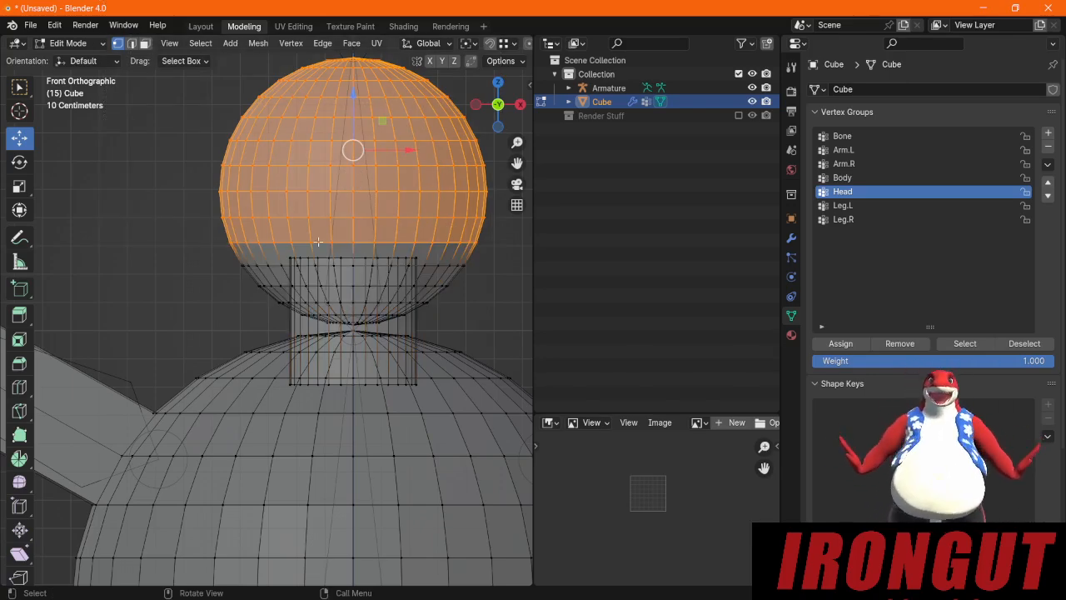
key("ctrl+KP_Add")
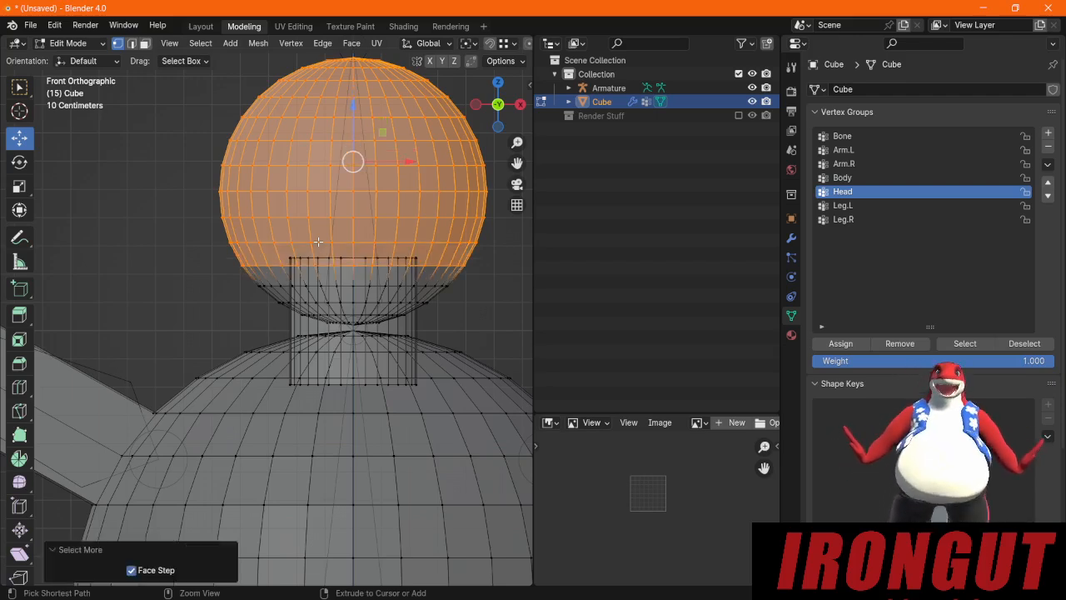
key("ctrl+KP_Add")
key("ctrl+KP_Add")
key("ctrl+KP_Add")
key("ctrl+KP_Add")
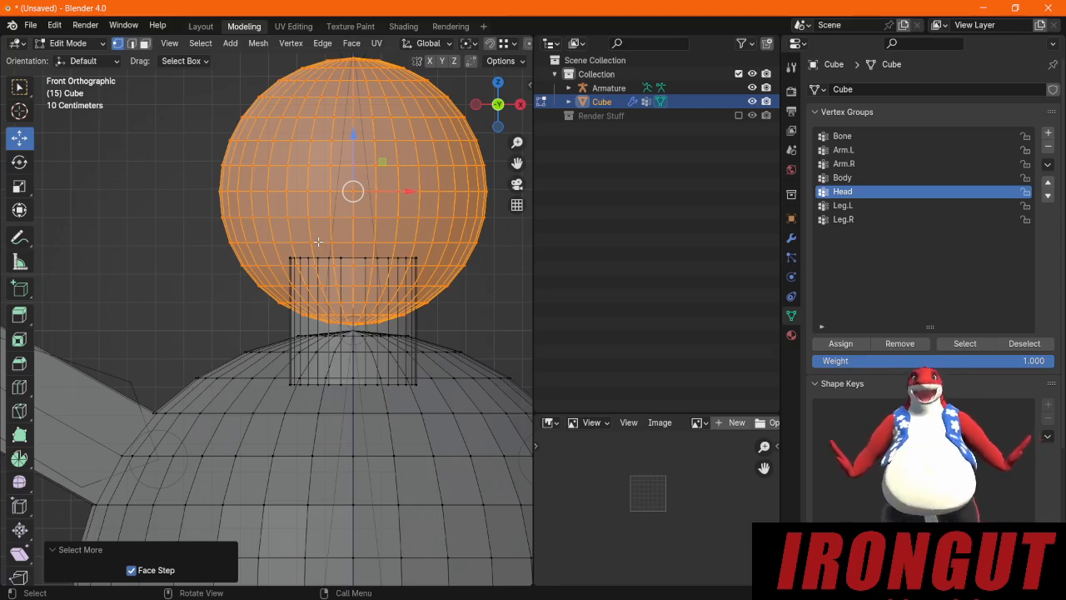
scroll(234, 237, "down", 1)
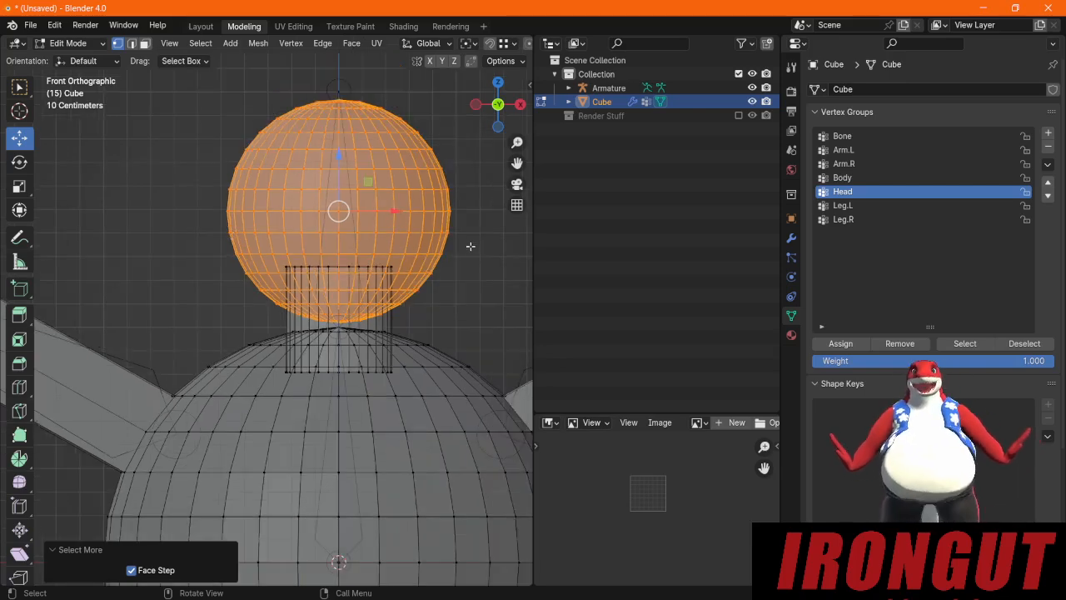
Step: Reselect the upper half of the head sphere, grow the selection downward, and shrink it back to the upper part with Select Less
left_click_drag(467, 227, 135, 67)
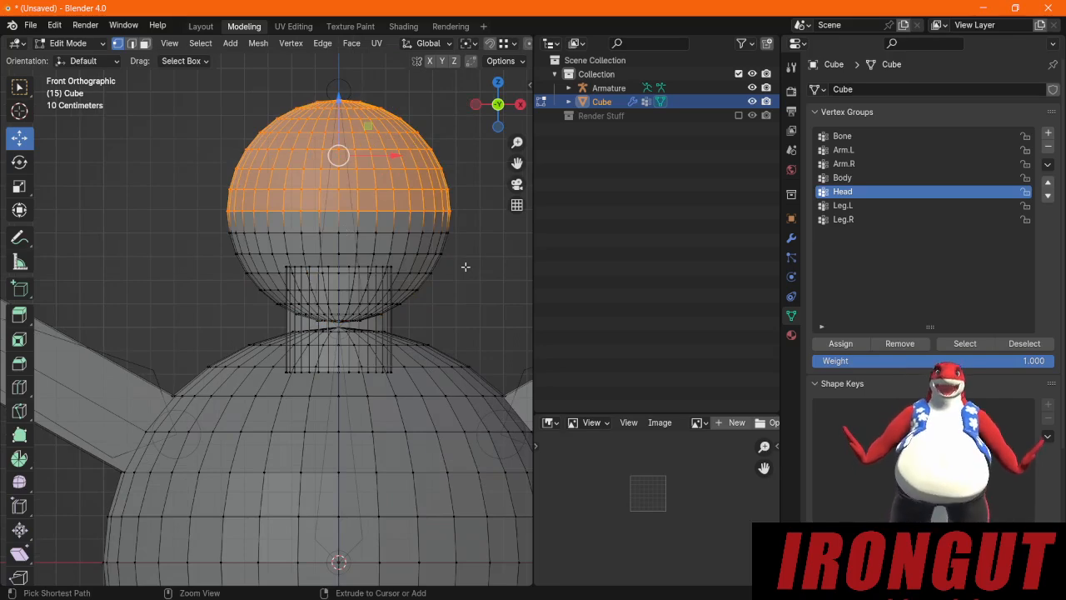
key("ctrl+KP_Add")
key("ctrl+KP_Add")
key("ctrl+KP_Add")
key("ctrl+KP_Add")
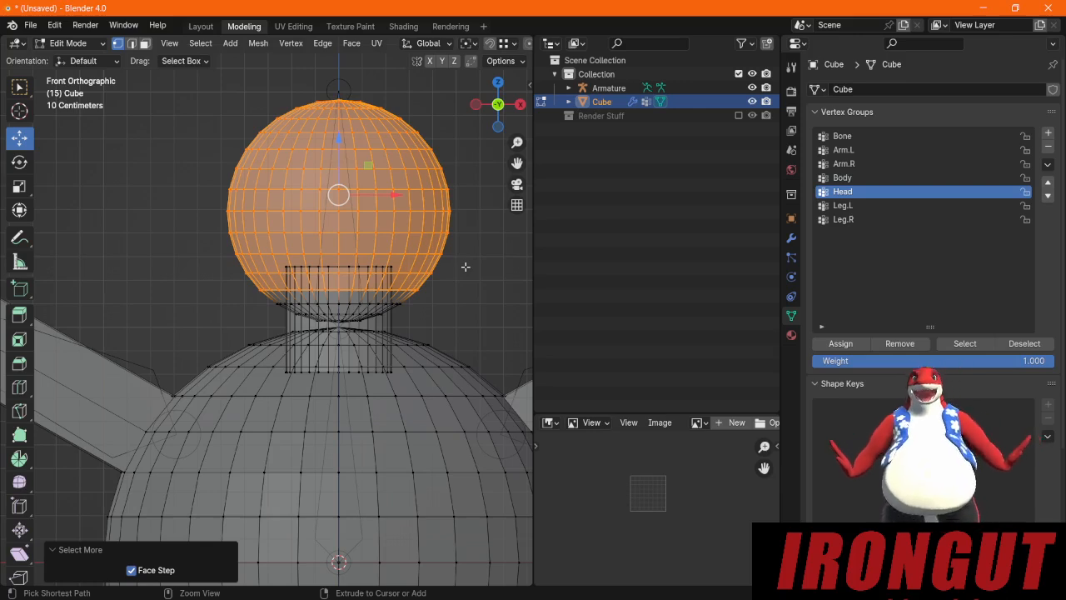
key("ctrl+KP_Subtract")
key("ctrl+KP_Subtract")
key("ctrl+KP_Subtract")
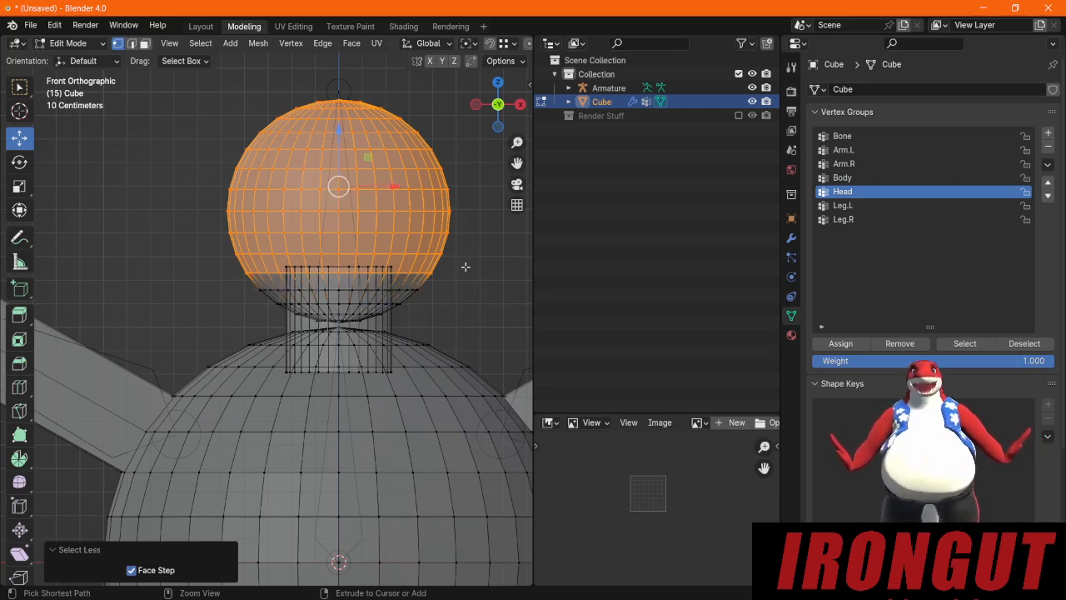
key("ctrl+KP_Subtract")
key("ctrl+KP_Subtract")
key("ctrl+KP_Subtract")
key("ctrl+KP_Subtract")
key("ctrl+KP_Subtract")
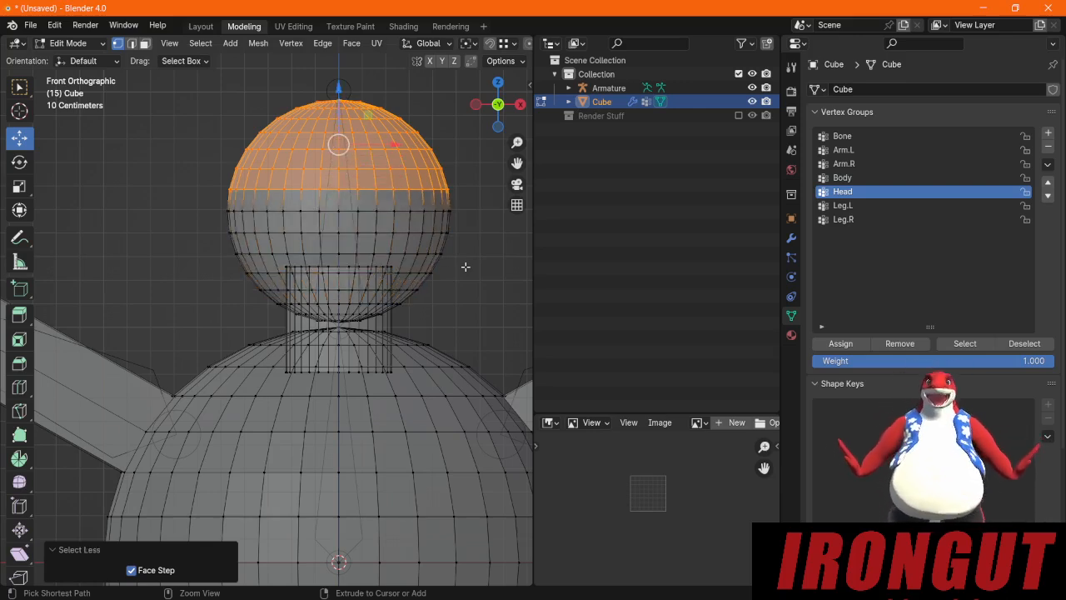
Step: Grow the selection down to near the base of the head sphere and shrink it back toward the crown
key("ctrl+KP_Add")
key("ctrl+KP_Add")
key("ctrl+KP_Add")
key("ctrl+KP_Add")
key("ctrl+KP_Add")
key("ctrl+KP_Add")
key("ctrl+KP_Add")
key("ctrl+KP_Add")
key("ctrl+KP_Add")
key("ctrl+KP_Add")
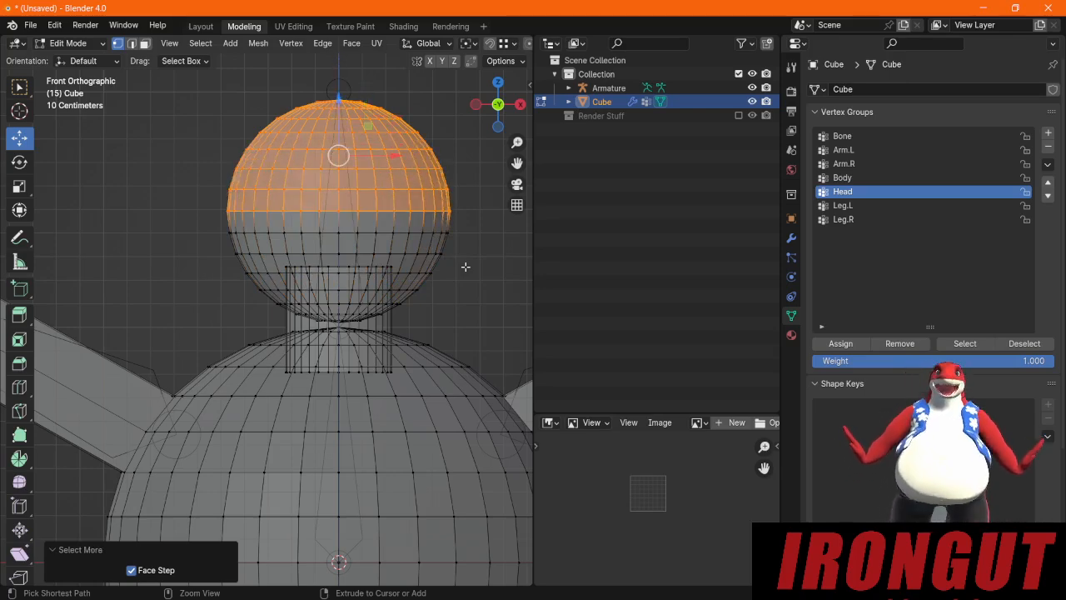
key("ctrl+KP_Add")
key("ctrl+KP_Add")
key("ctrl+KP_Add")
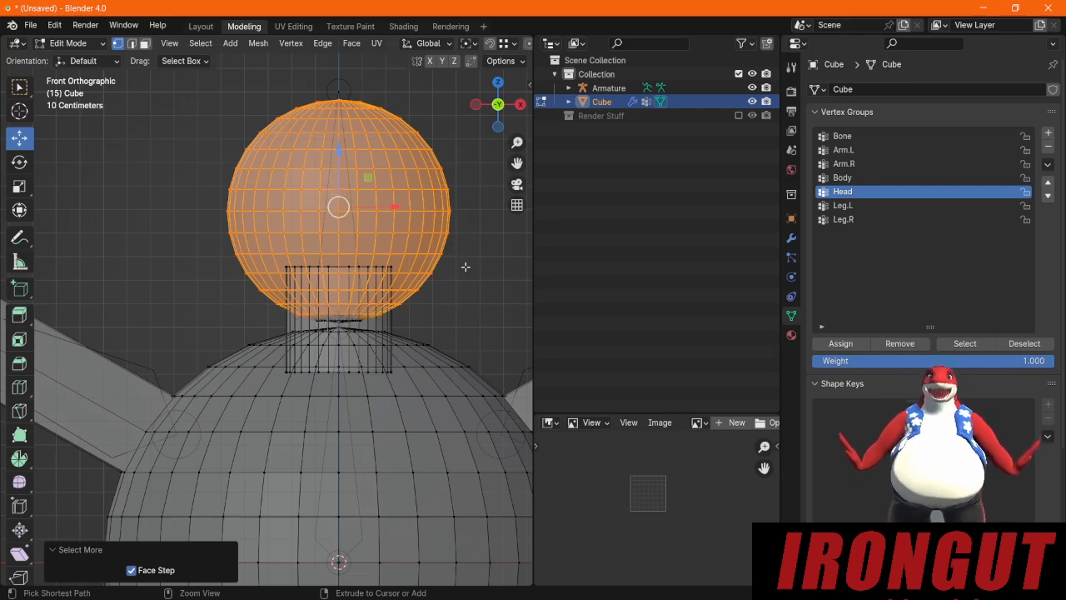
key("ctrl+KP_Subtract")
key("ctrl+KP_Subtract")
key("ctrl+KP_Subtract")
key("ctrl+KP_Subtract")
key("ctrl+KP_Subtract")
key("ctrl+KP_Subtract")
key("ctrl+KP_Subtract")
key("ctrl+KP_Subtract")
Step: Expand the selection with Select More to cover the entire head sphere without the neck, and assign it to the Head vertex group
key("ctrl+KP_Add")
key("ctrl+KP_Add")
key("ctrl+KP_Add")
key("ctrl+KP_Add")
key("ctrl+KP_Add")
key("ctrl+KP_Add")
key("ctrl+KP_Add")
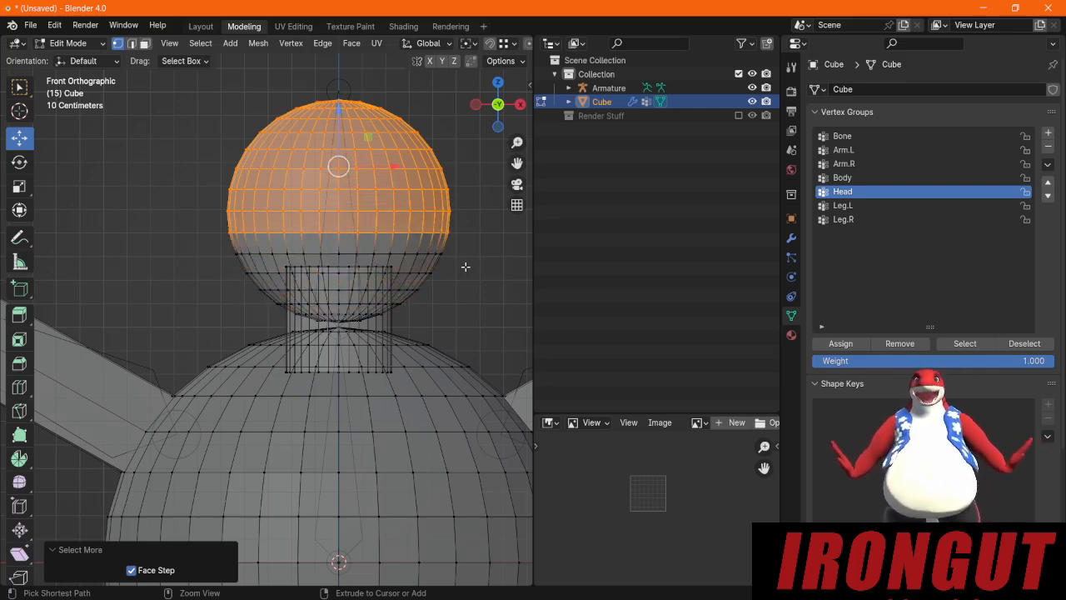
key("ctrl+KP_Add")
key("ctrl+KP_Add")
key("ctrl+KP_Add")
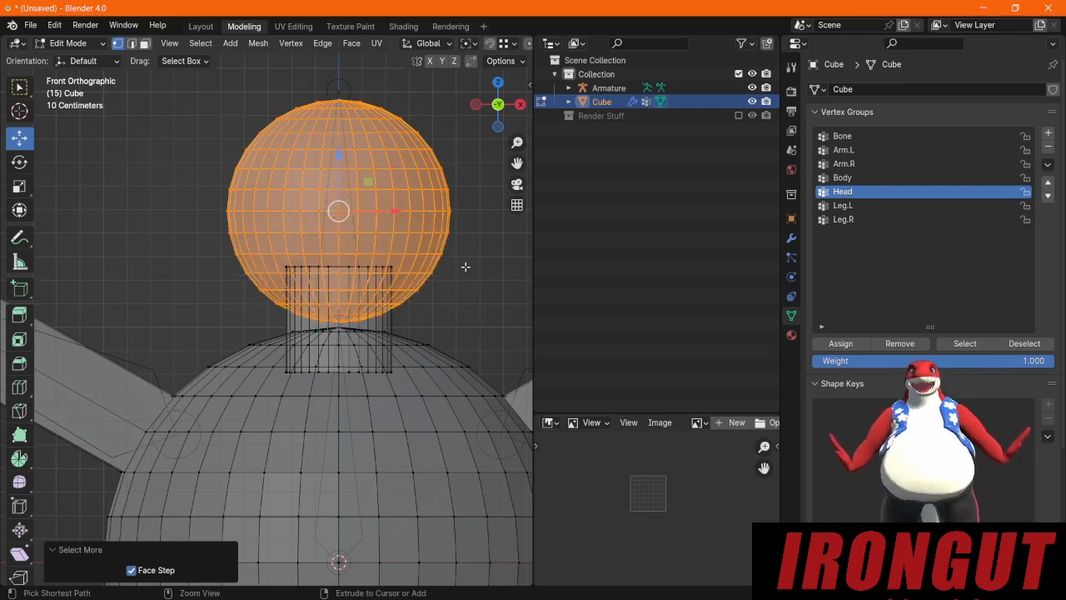
left_click(830, 347)
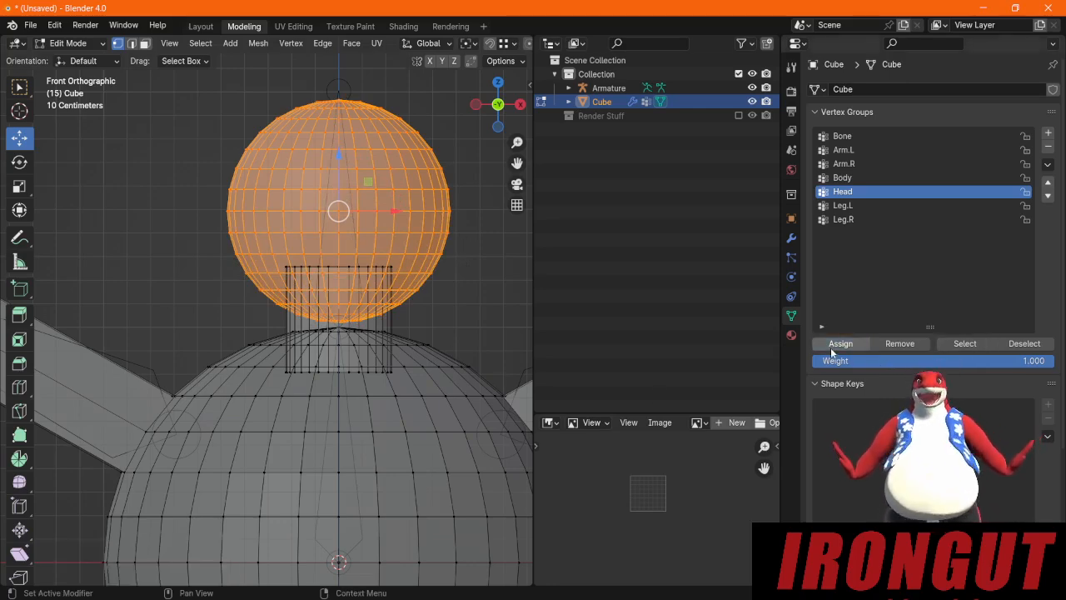
Step: Deselect the Cube's vertices, return it to Object Mode and clear the object selection
left_click(460, 330)
left_click(511, 230)
scroll(492, 278, "down", 6)
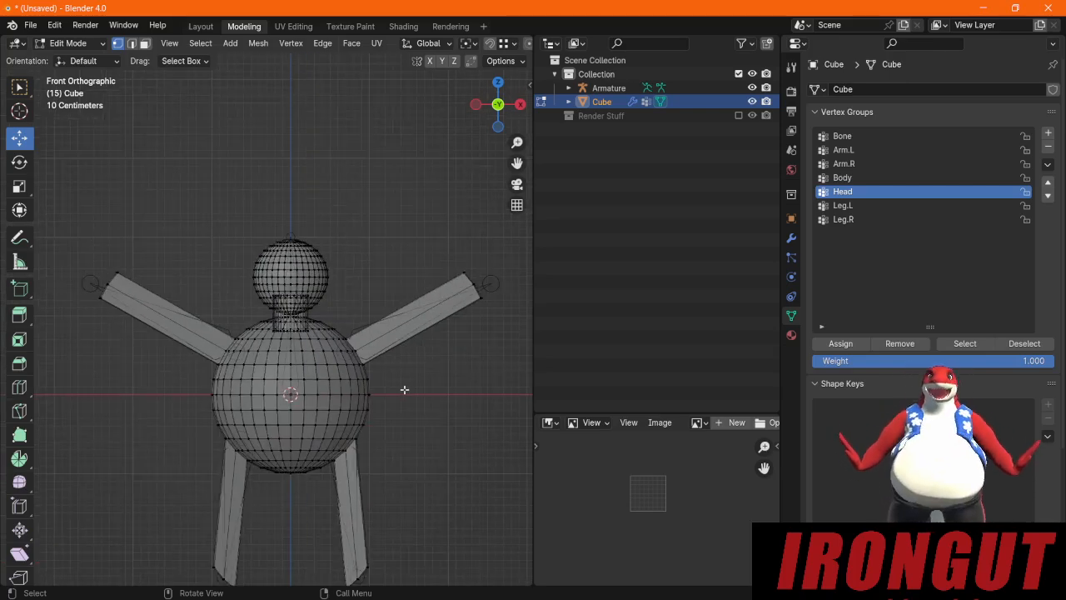
left_click(71, 42)
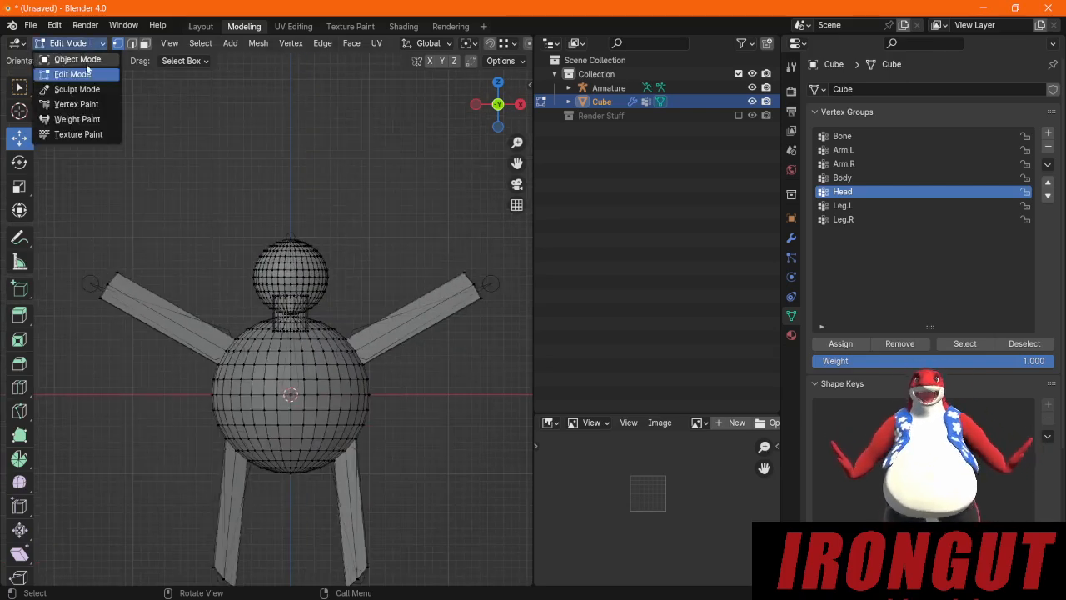
left_click(63, 55)
left_click(359, 202)
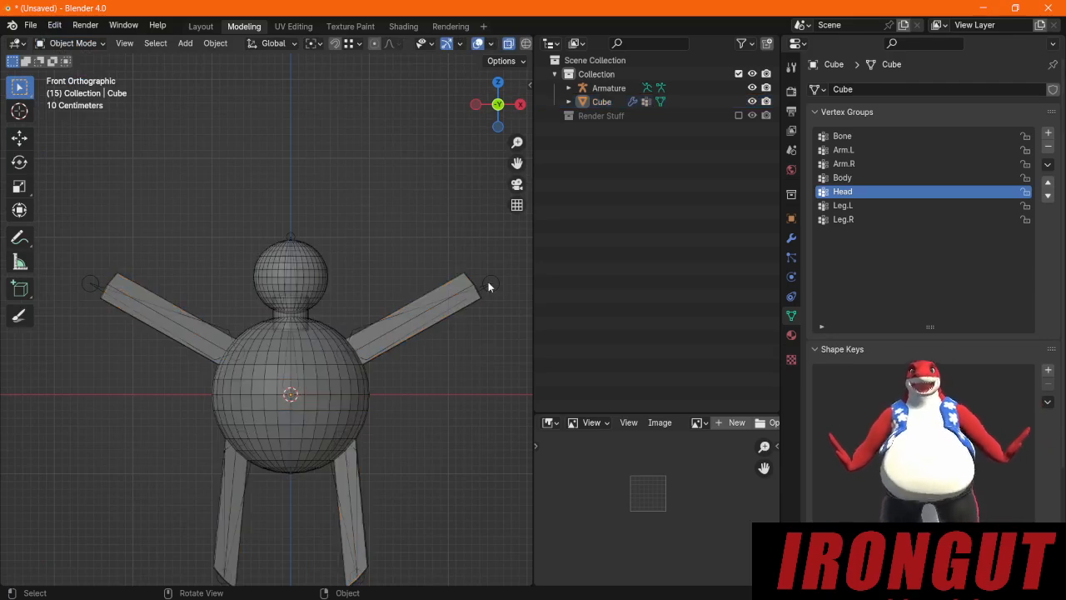
Step: Select the armature and put it into Pose Mode
left_click(488, 286)
left_click(71, 42)
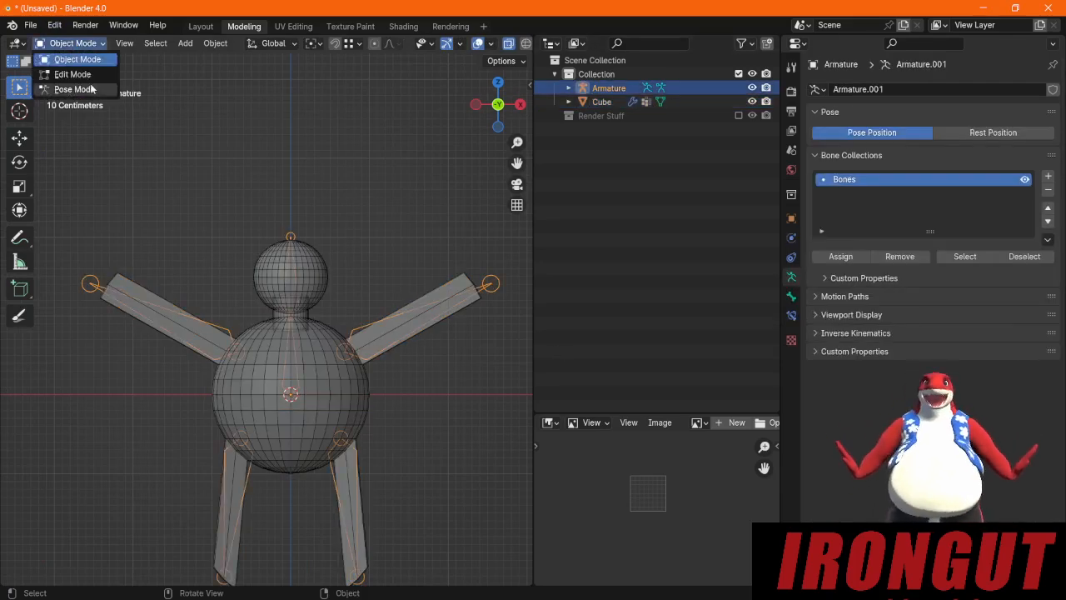
left_click(50, 90)
Step: Test the arm deformation by rotating the Arm.L and Arm.R bones with free trackball rotation
left_click(417, 328)
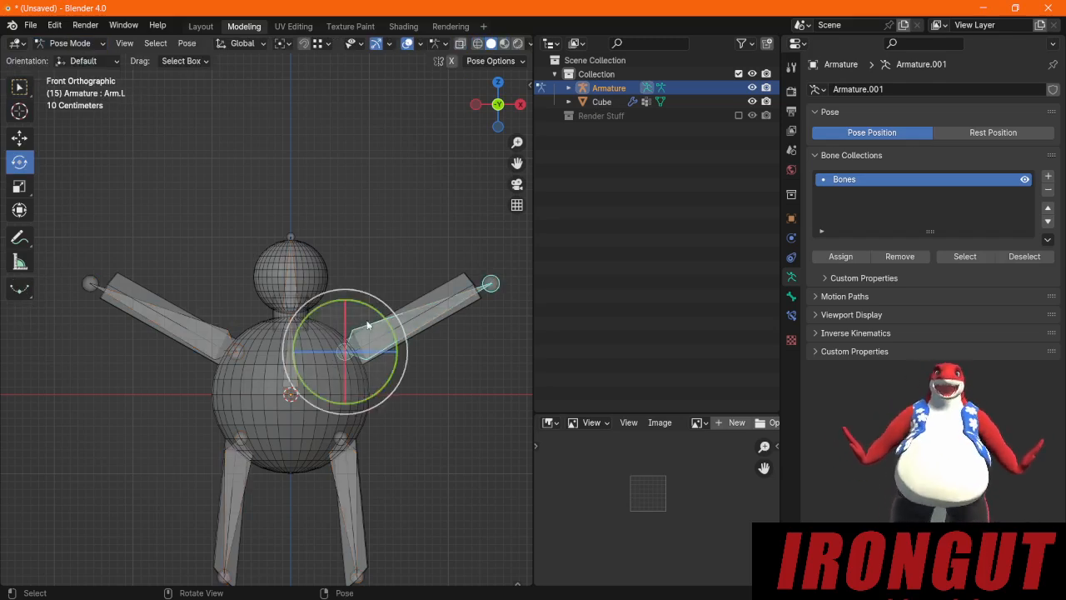
key("r")
key("r")
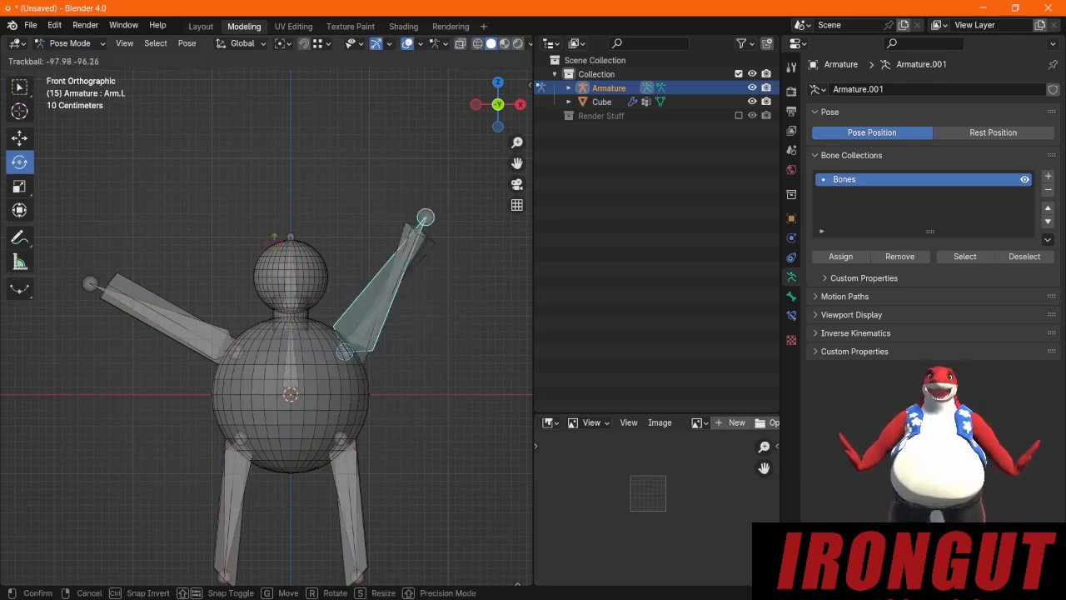
left_click(261, 269)
left_click(156, 317)
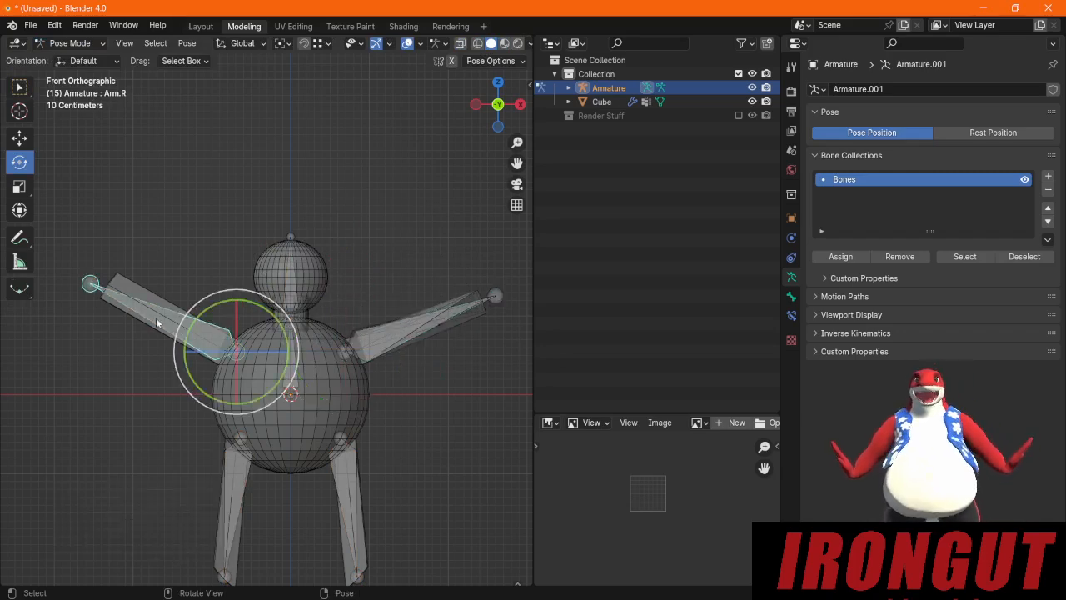
key("r")
key("r")
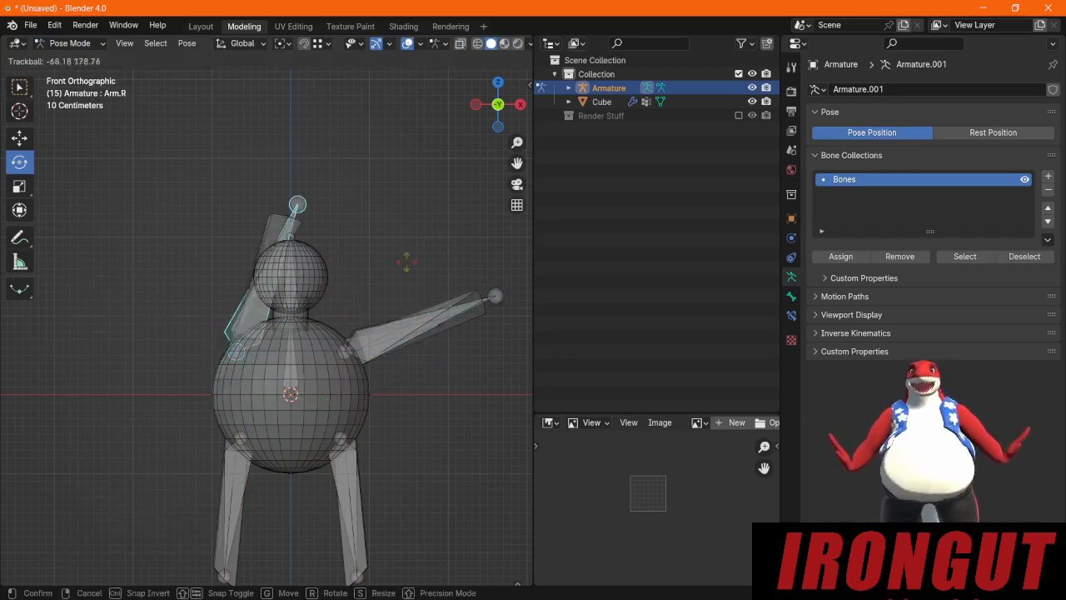
left_click(315, 285)
Step: Test the head deformation by tilting the Head bone slightly to the side in front view
left_click(294, 275)
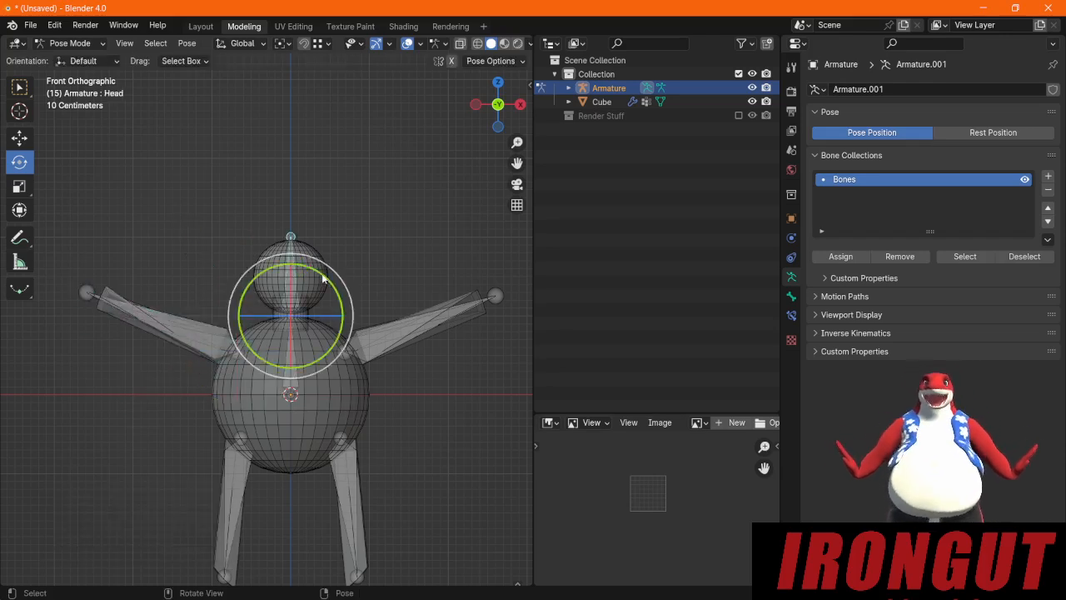
key("r")
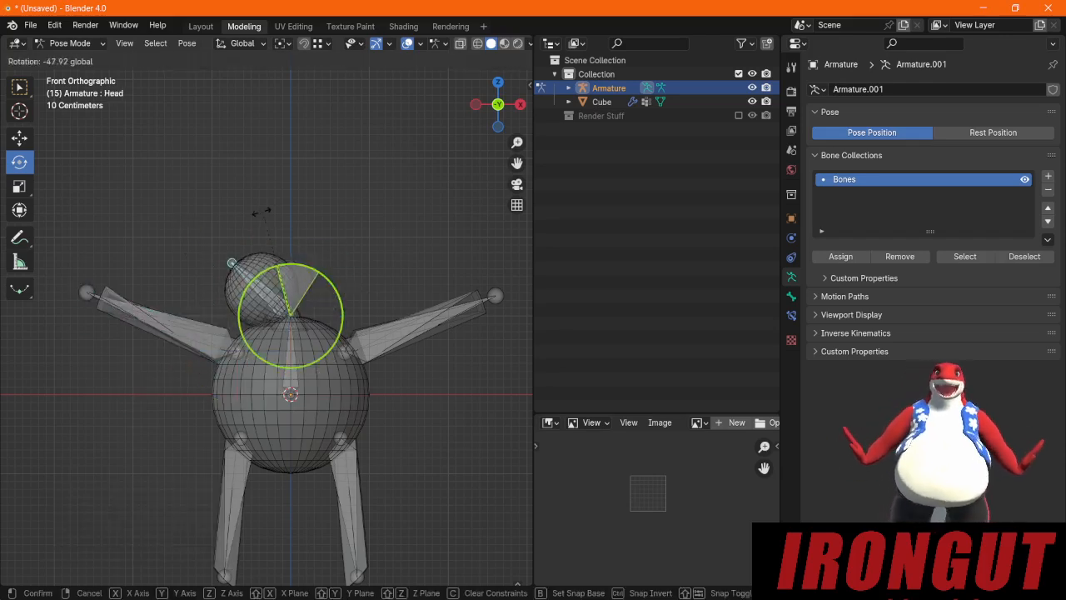
left_click(386, 214)
Step: Test the legs by rotating Leg.L about -47.9° and Leg.R about 97.2° outward around the global Y axis
left_click(348, 499)
key("r")
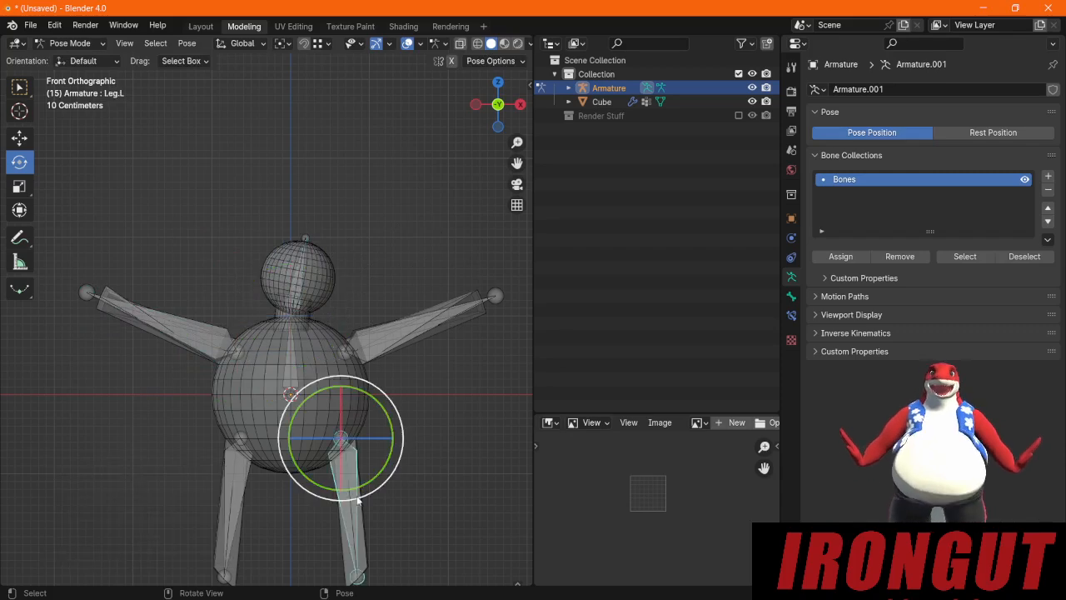
left_click(420, 421)
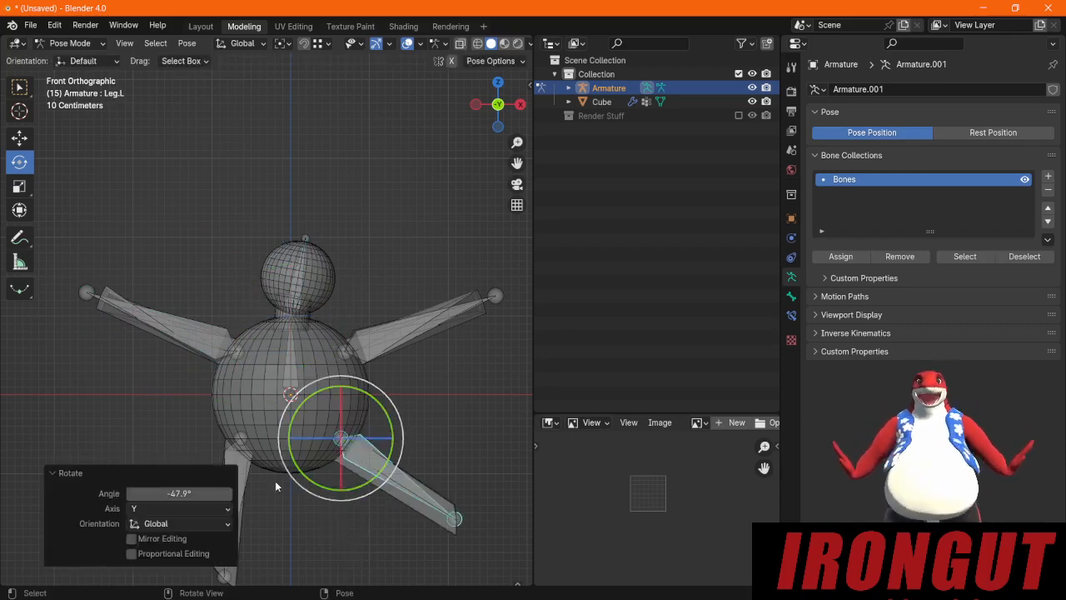
left_click(273, 470)
left_click_drag(275, 485, 105, 508)
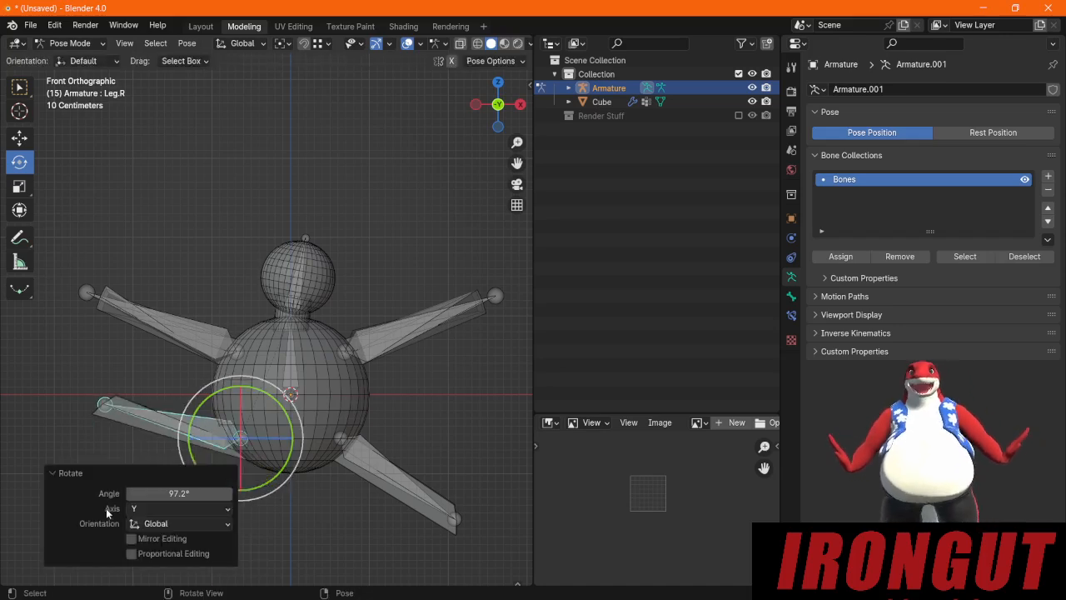
Step: Try rotating the Body bone and undo that rotation
left_click(310, 372)
left_click(290, 366)
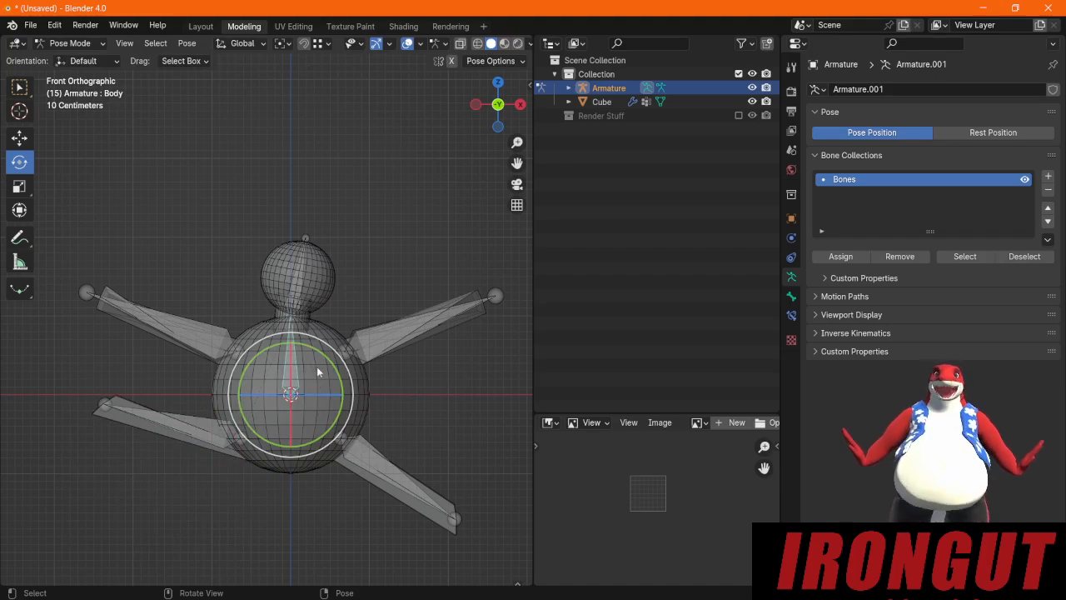
left_click_drag(320, 364, 475, 481)
key("ctrl+z")
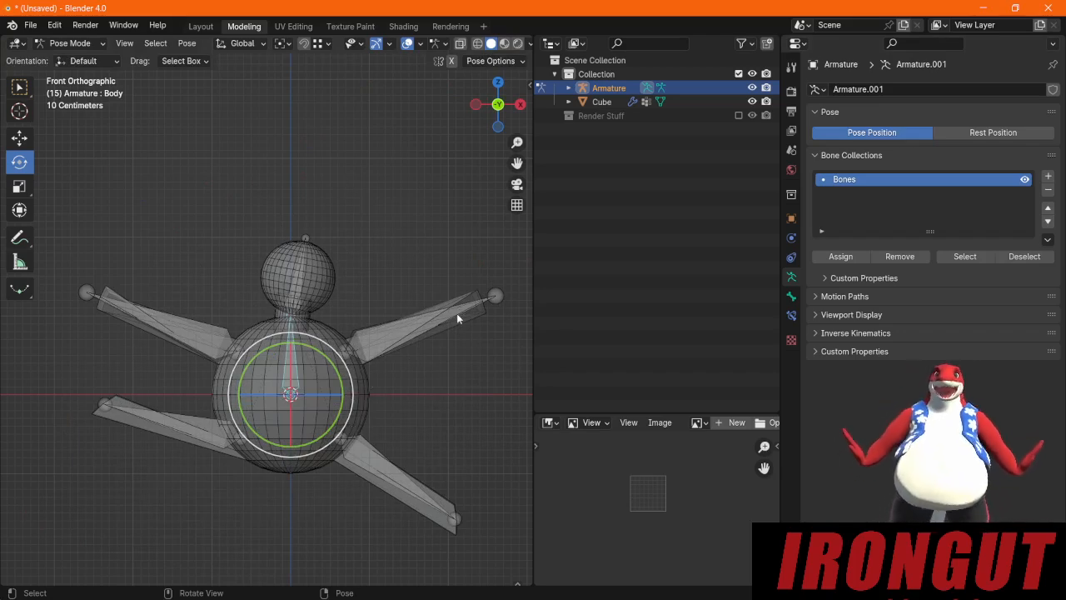
left_click(72, 44)
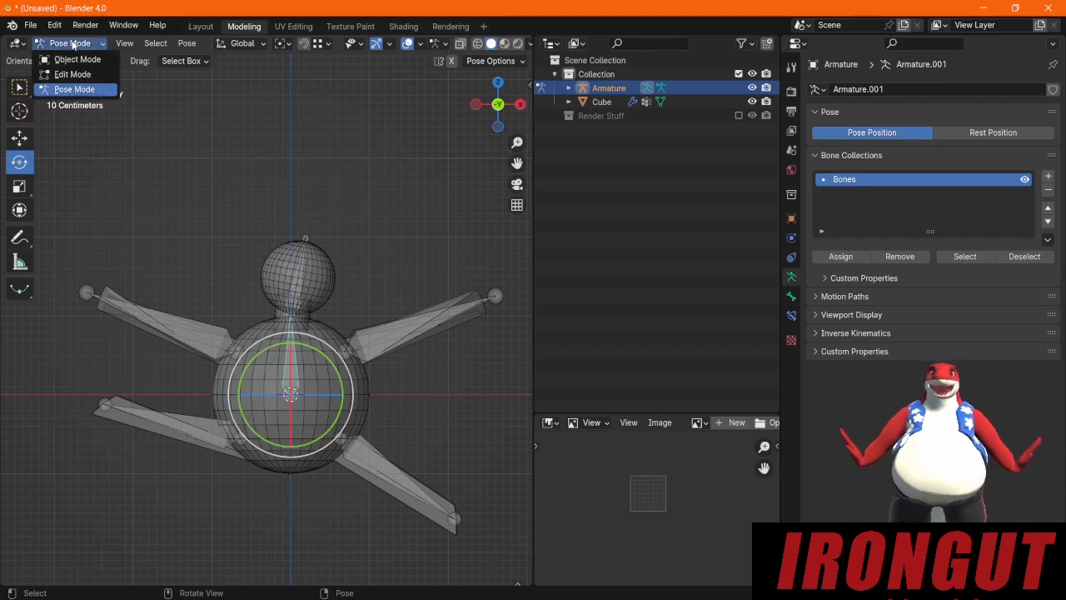
left_click(378, 307)
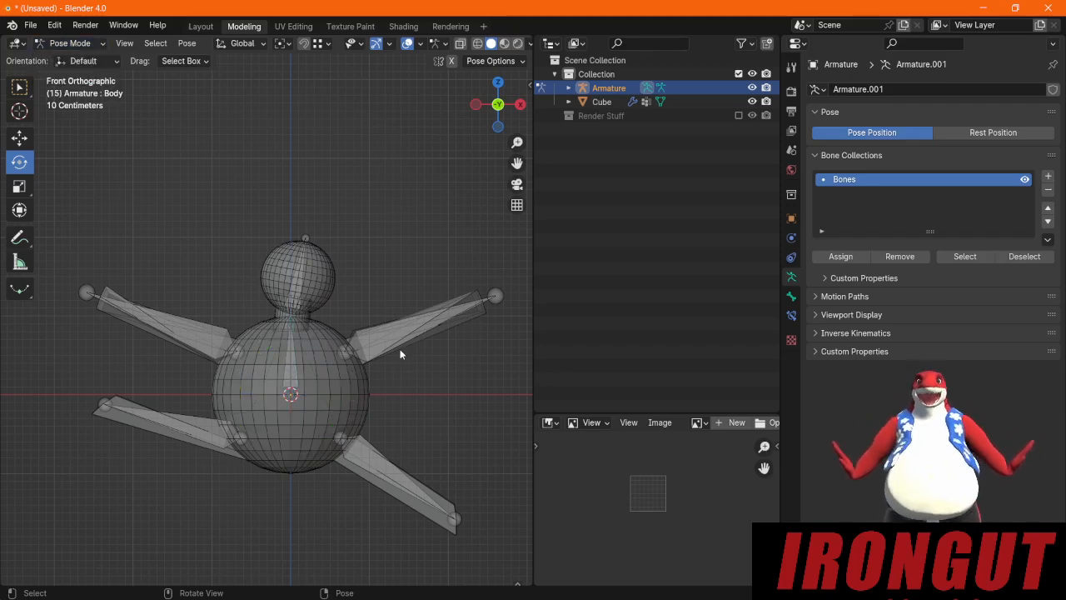
middle_click_drag(399, 349, 349, 367)
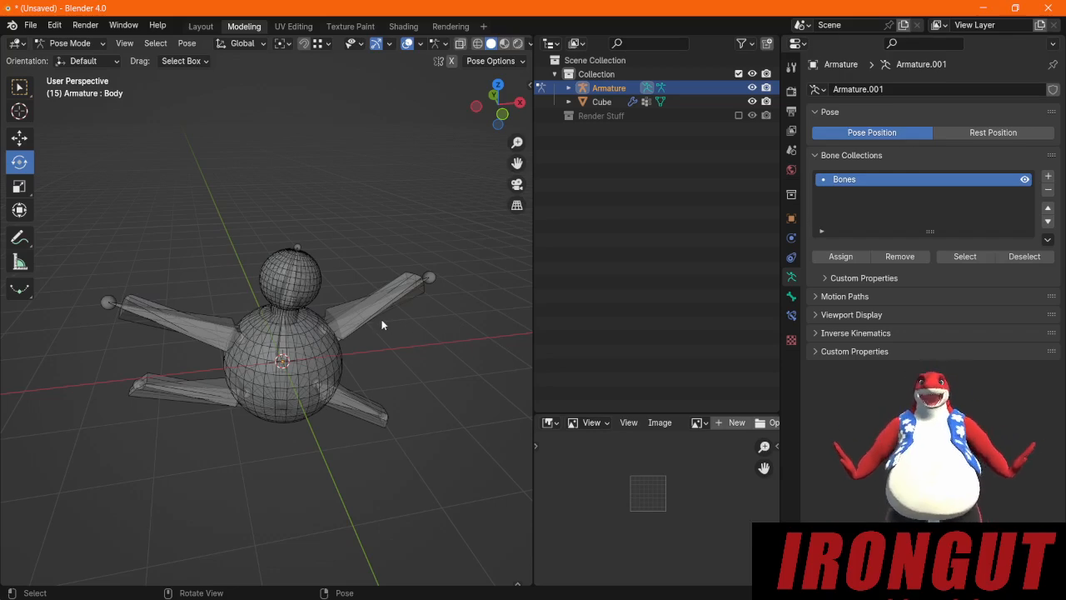
middle_click_drag(403, 385, 339, 355)
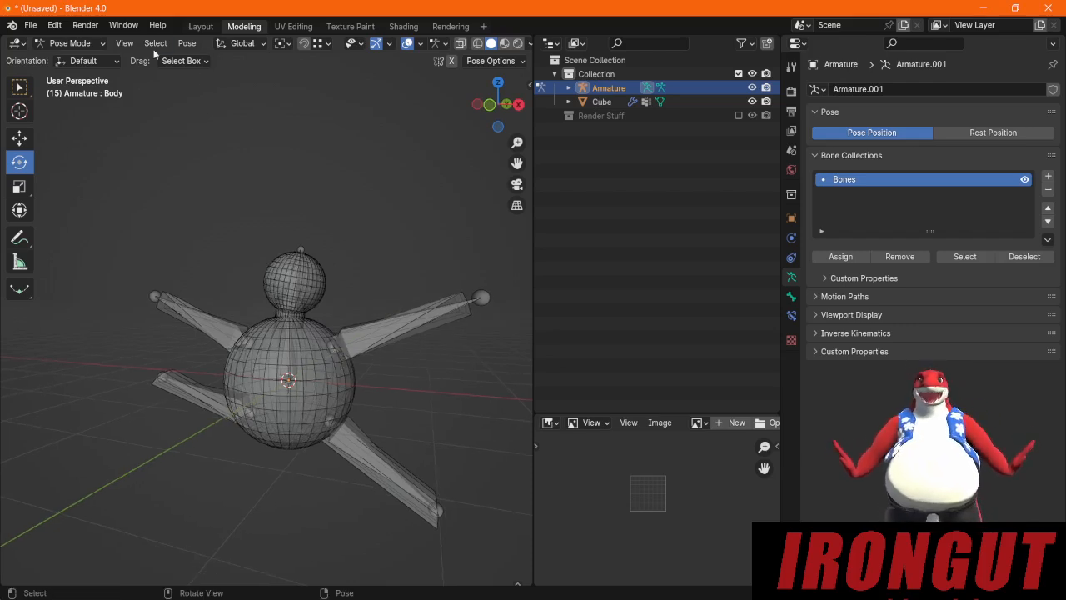
left_click(86, 46)
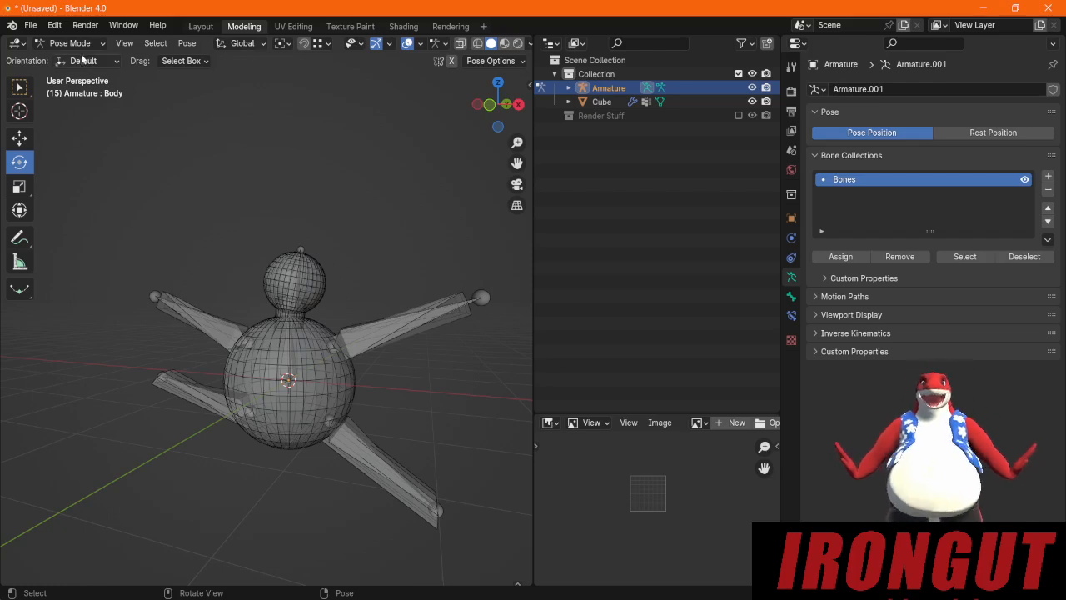
Step: Select all bones and clear all their pose transforms
left_click(155, 43)
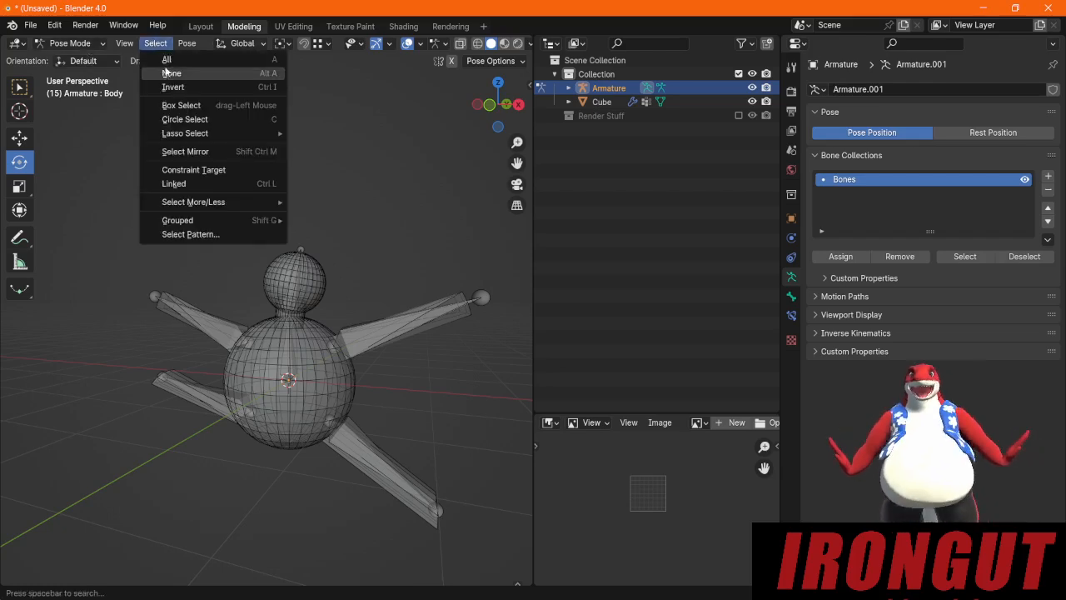
left_click(171, 73)
left_click(186, 44)
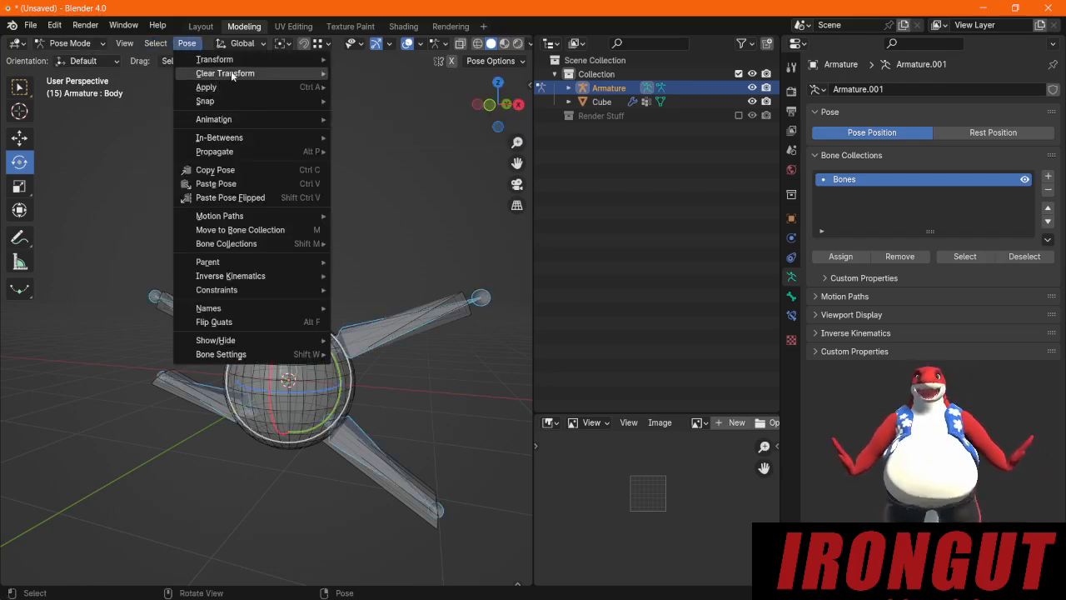
mouse_move(291, 73)
left_click(379, 74)
left_click(356, 254)
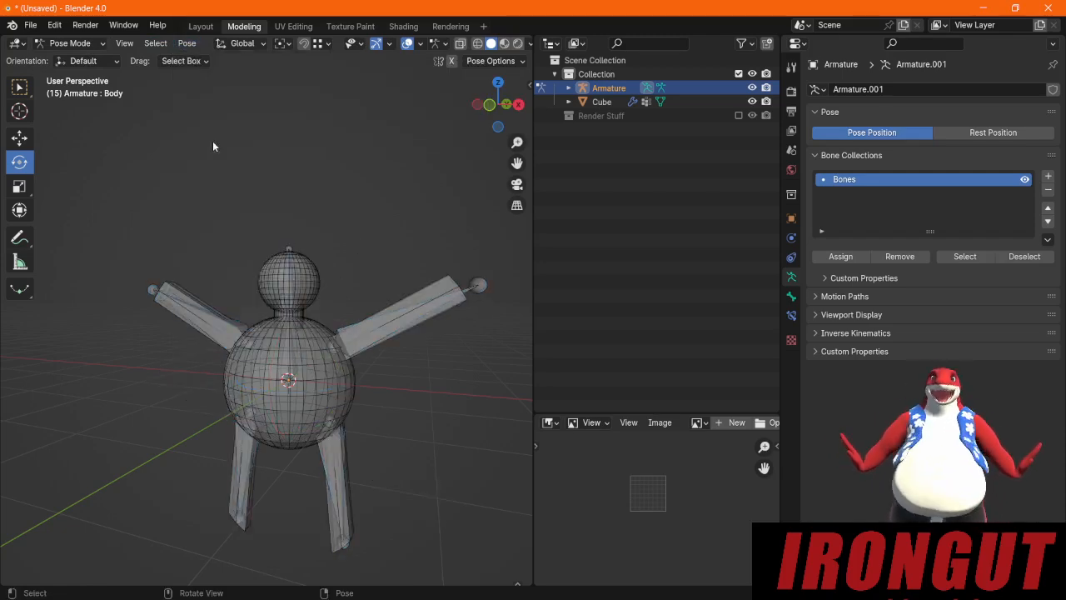
Step: Hide the Armature and put the Cube mesh into Sculpt Mode
left_click(87, 43)
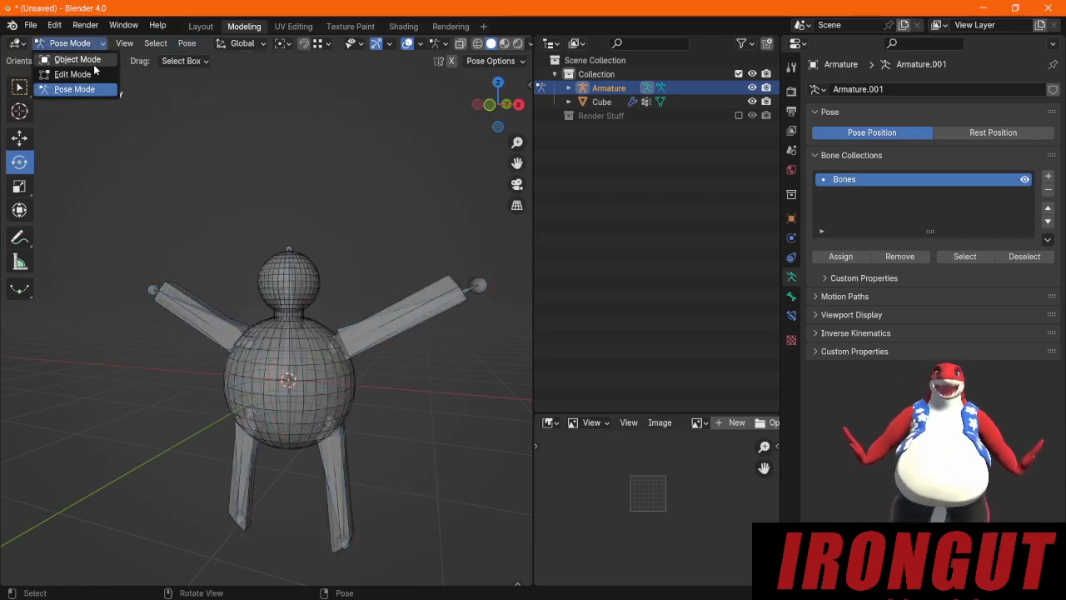
left_click(752, 88)
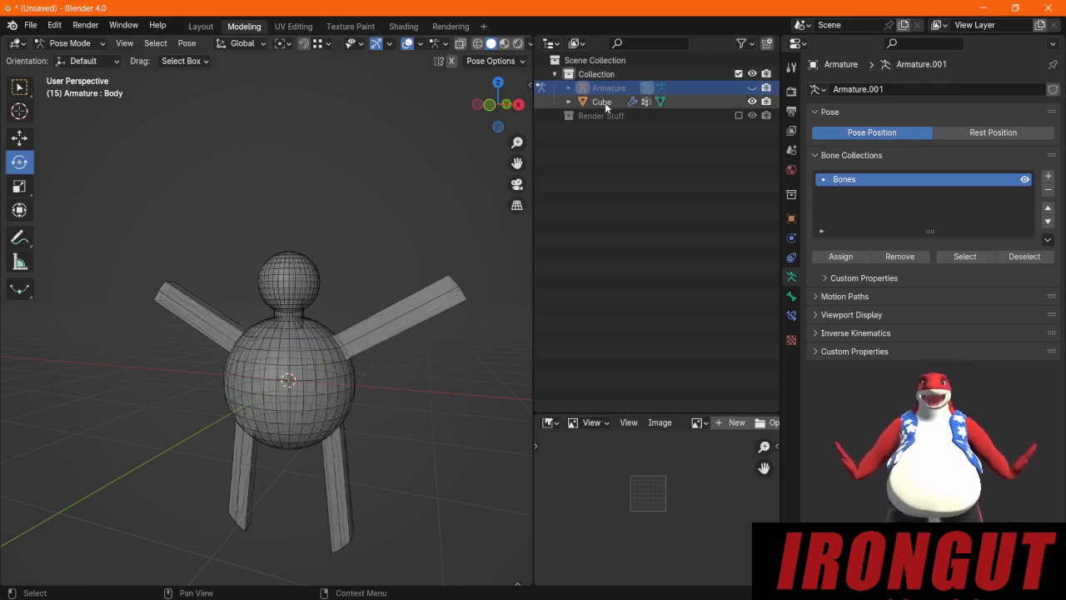
left_click(602, 102)
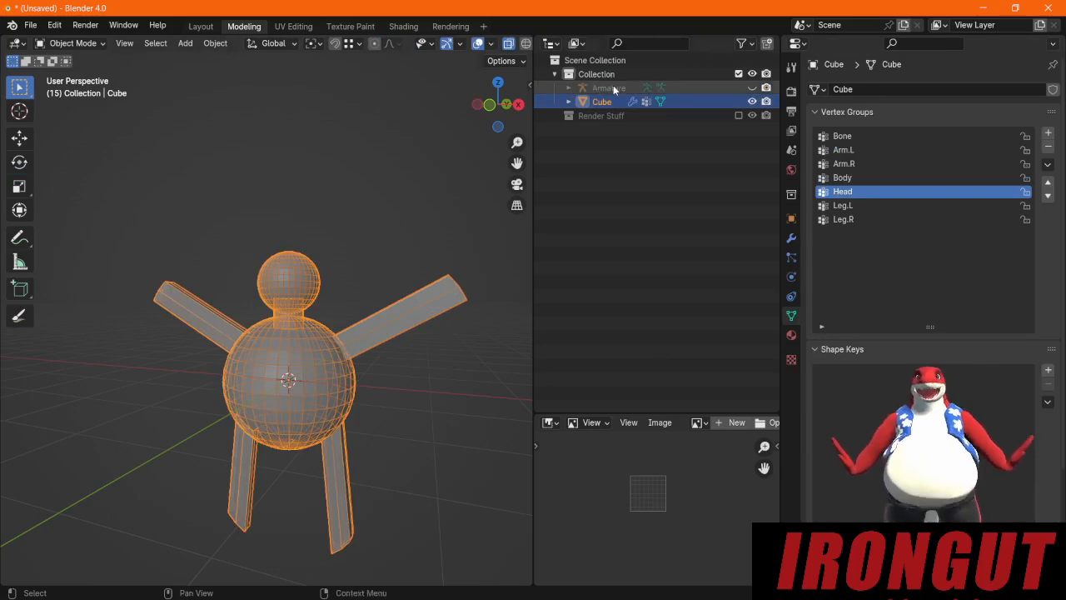
mouse_move(389, 400)
middle_mouse_down()
mouse_move(143, 394)
mouse_move(397, 400)
mouse_move(385, 401)
middle_mouse_up()
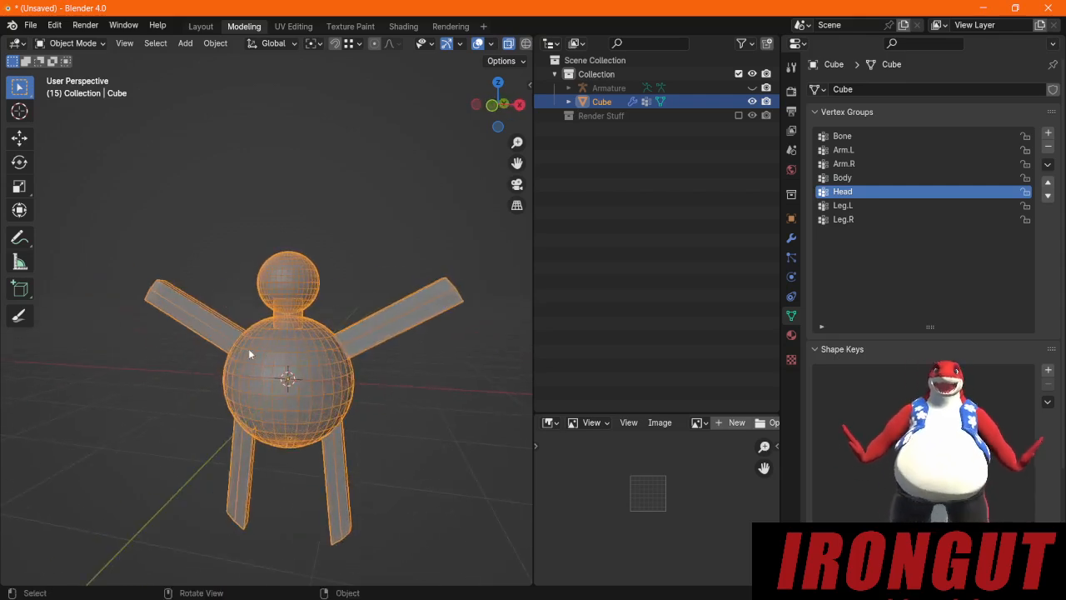
left_click(71, 43)
left_click(67, 89)
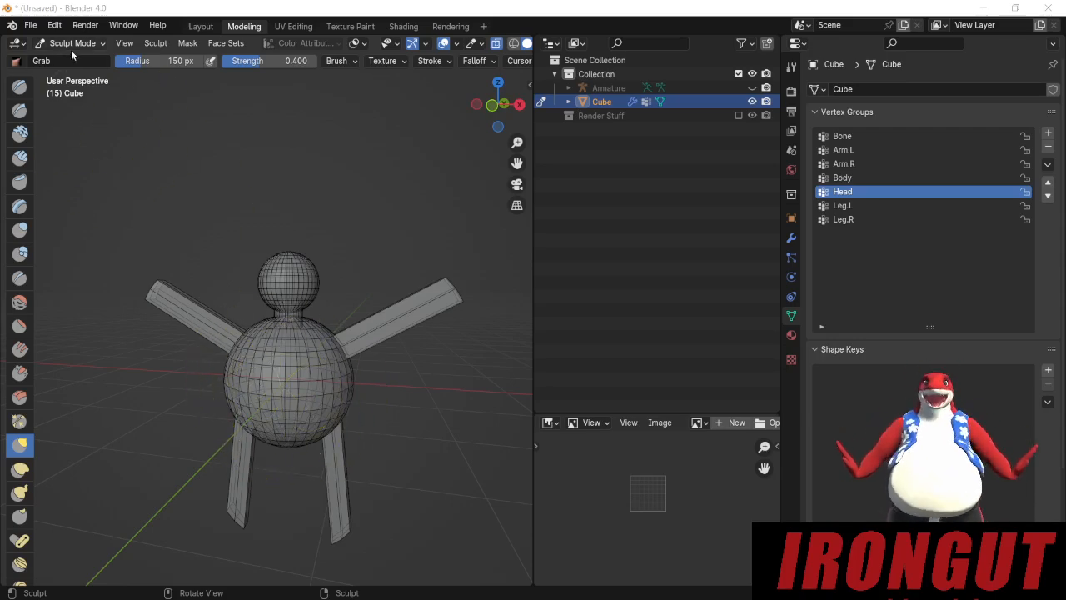
Step: Switch to the Blender 4.1 window with Guilmon.blend, maximize it and turn off X-ray display
left_click_drag(1065, 368, 643, 66)
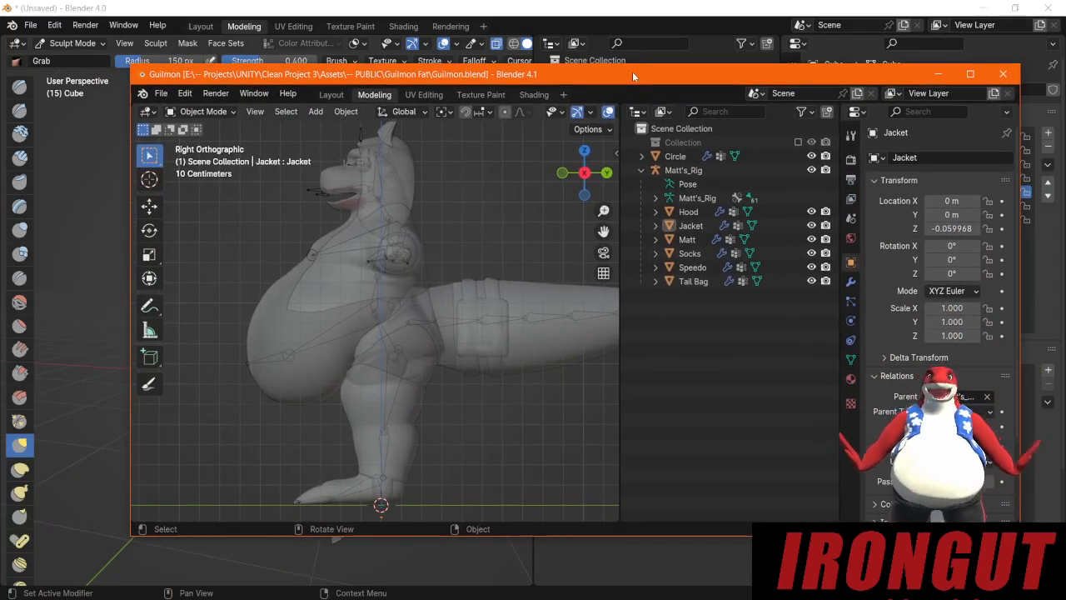
double_click(632, 72)
middle_click_drag(182, 294, 445, 240)
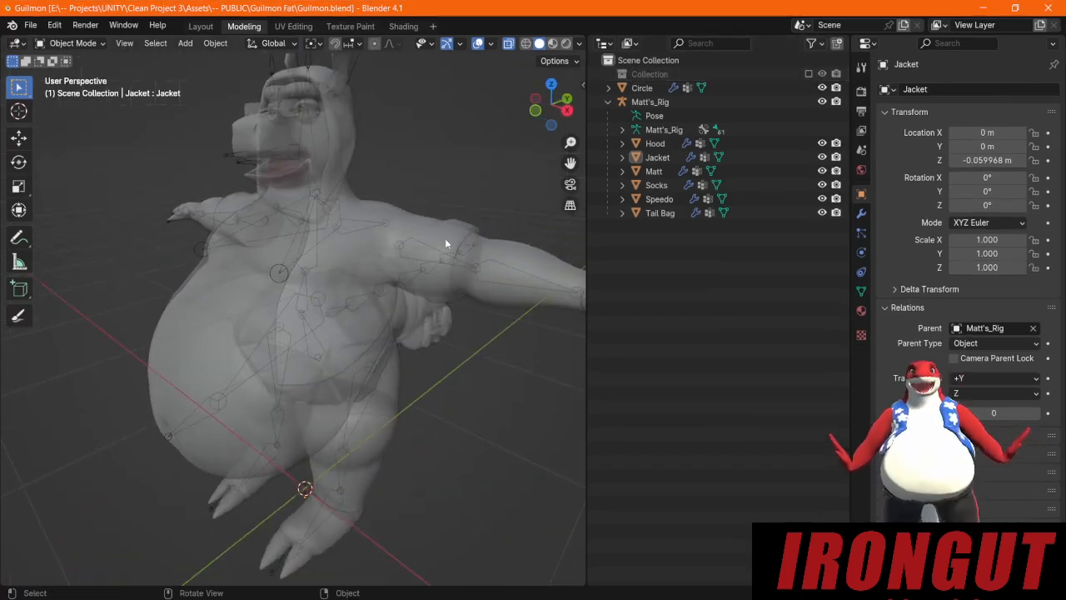
key("alt+z")
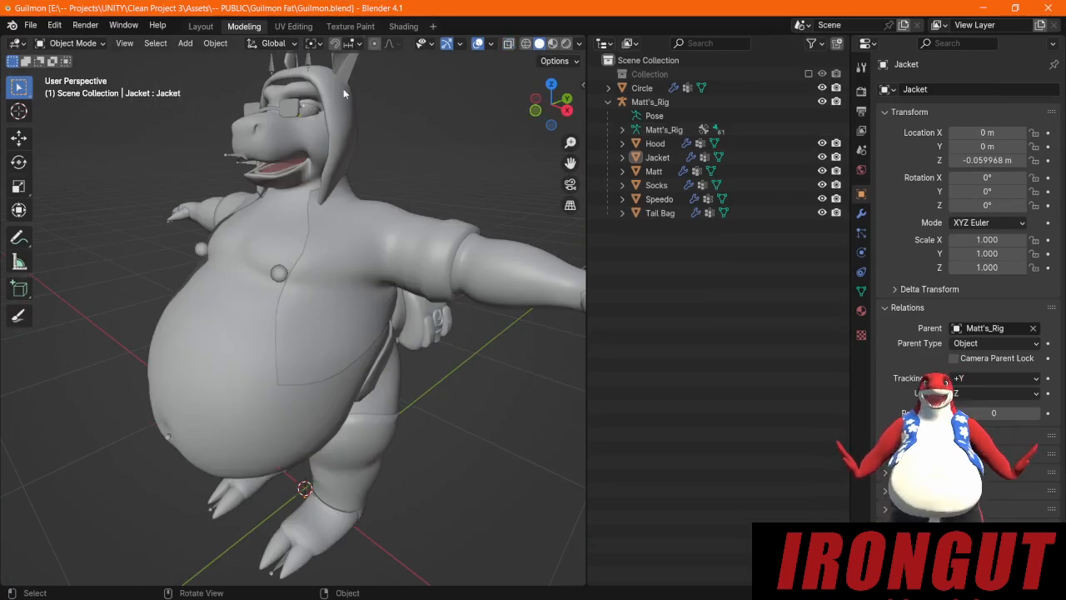
left_click(157, 25)
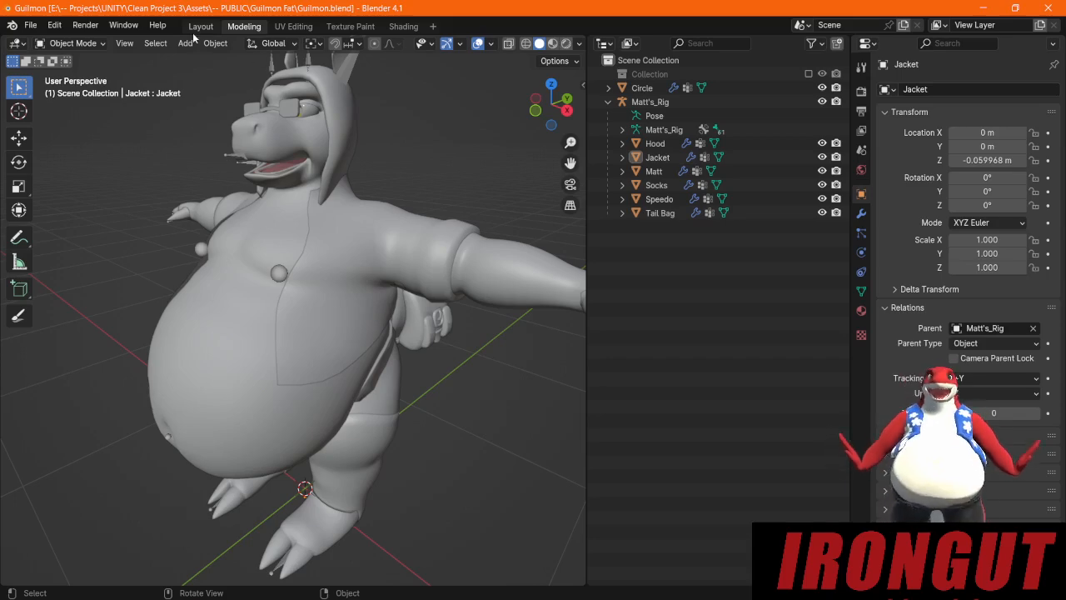
Step: Open the Layout workspace and examine the textured character's body and belly from several angles
left_click(200, 26)
scroll(537, 293, "up", 1)
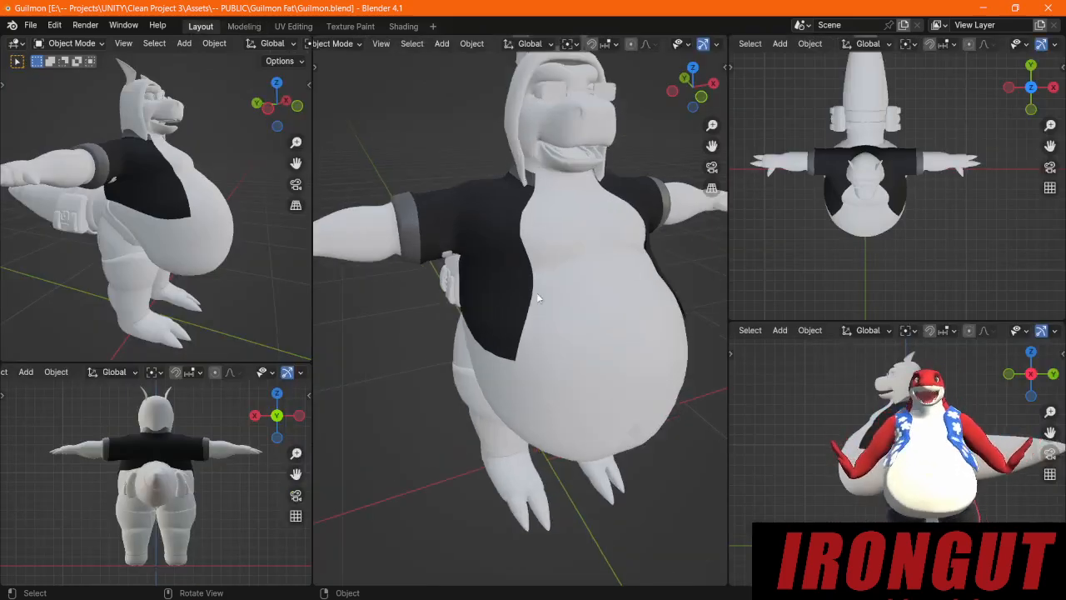
scroll(533, 300, "down", 2)
middle_click_drag(463, 393, 340, 358)
middle_click_drag(687, 359, 633, 347)
middle_click_drag(503, 335, 535, 328)
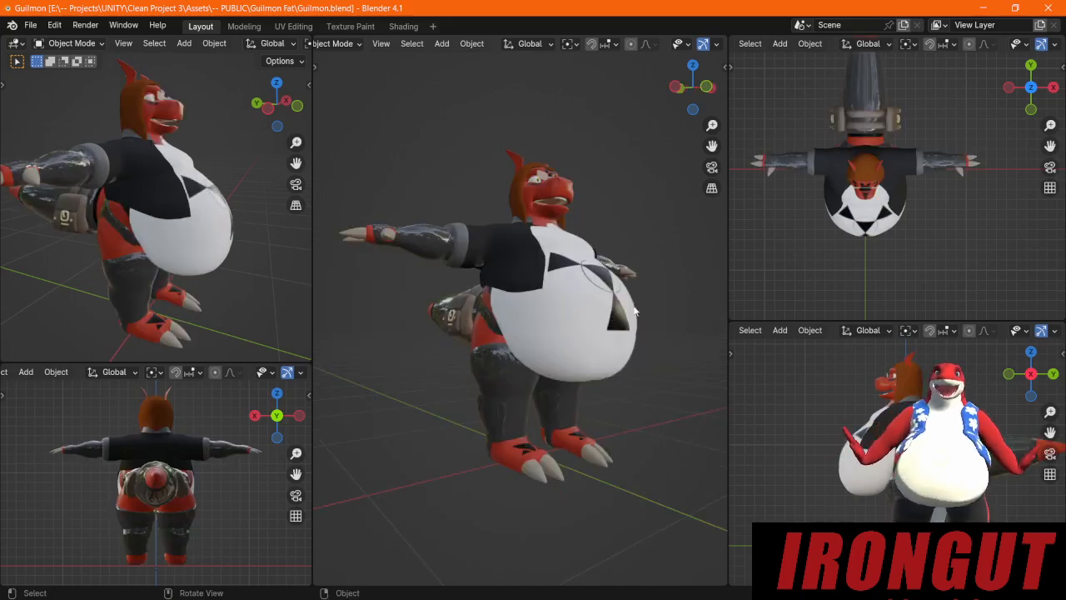
mouse_move(635, 309)
middle_mouse_down()
mouse_move(472, 339)
mouse_move(370, 342)
mouse_move(642, 316)
mouse_move(634, 323)
middle_mouse_up()
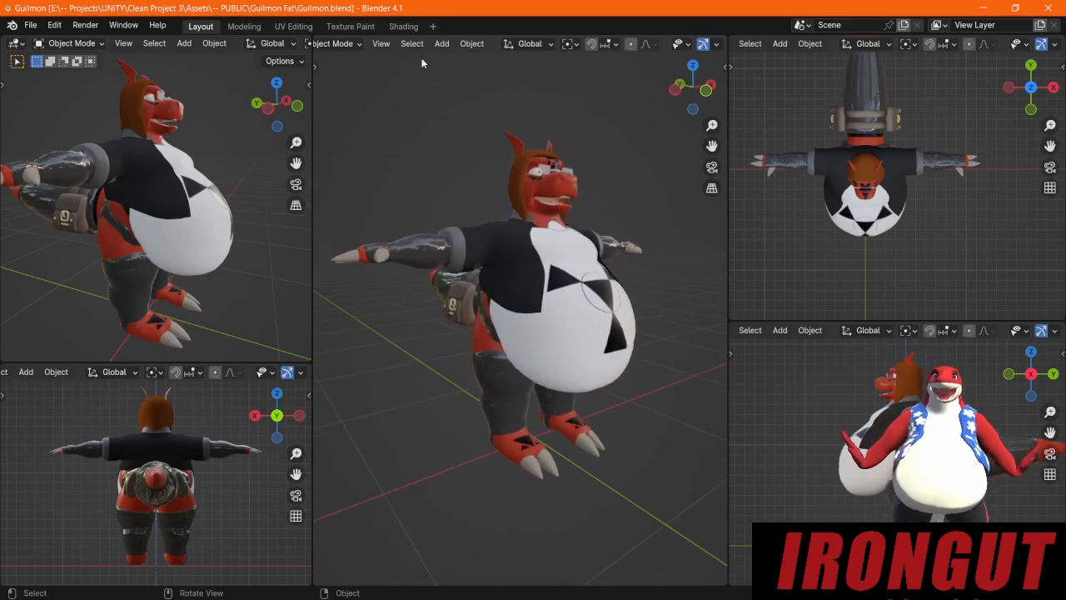
Step: Open the Modeling workspace, take the Jacket out of Edit Mode and hide it
left_click(244, 26)
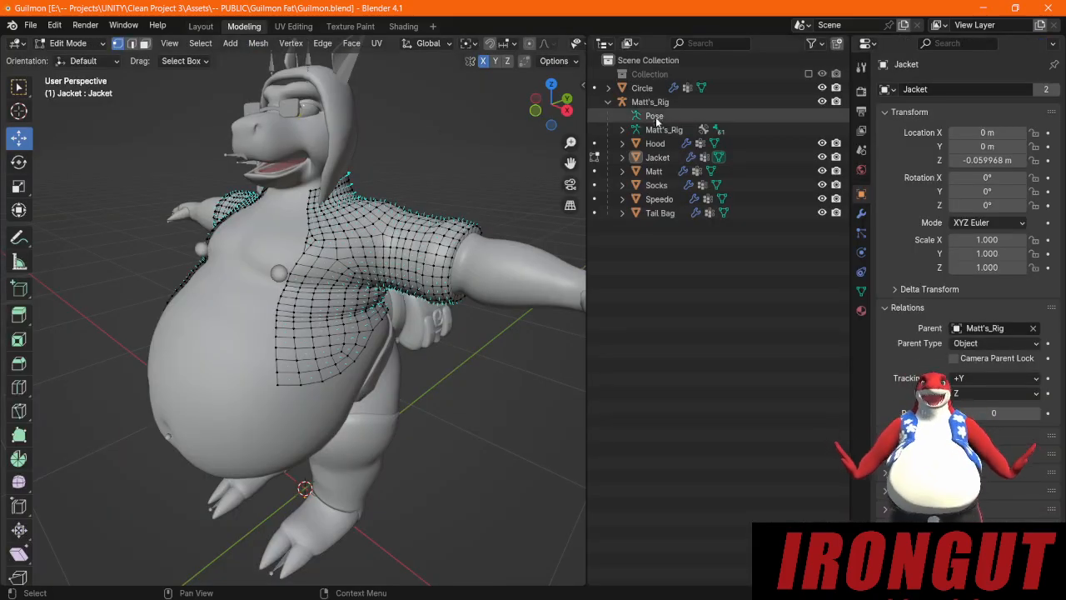
left_click(594, 157)
left_click(822, 157)
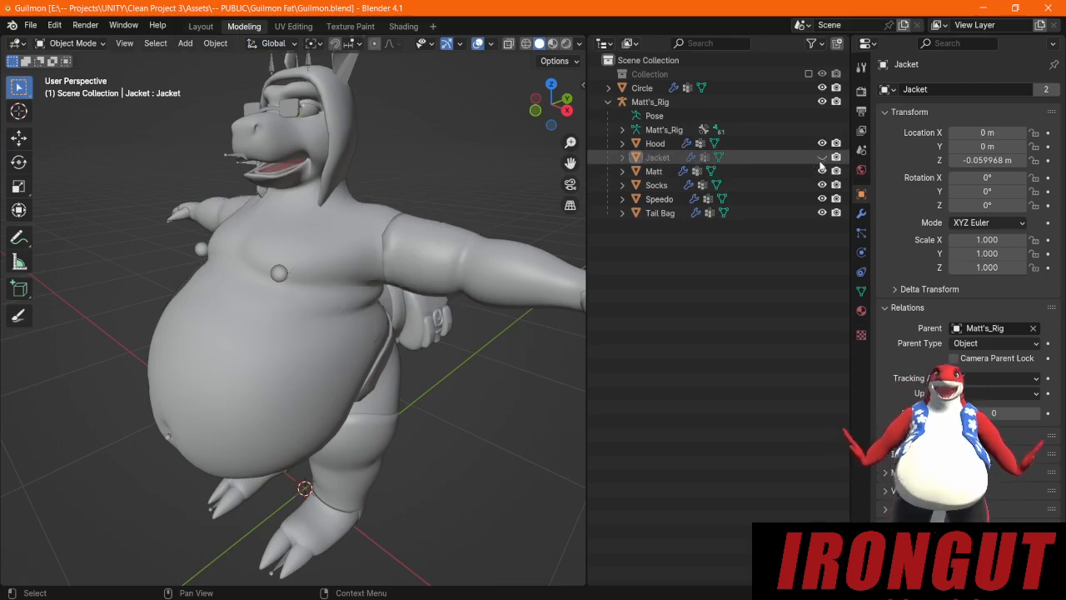
Step: Hide the Socks, Speedo, Tail Bag, Hood and Circle objects, keeping only the Matt body mesh displayed
left_click(822, 170)
left_click(822, 170)
left_click(821, 185)
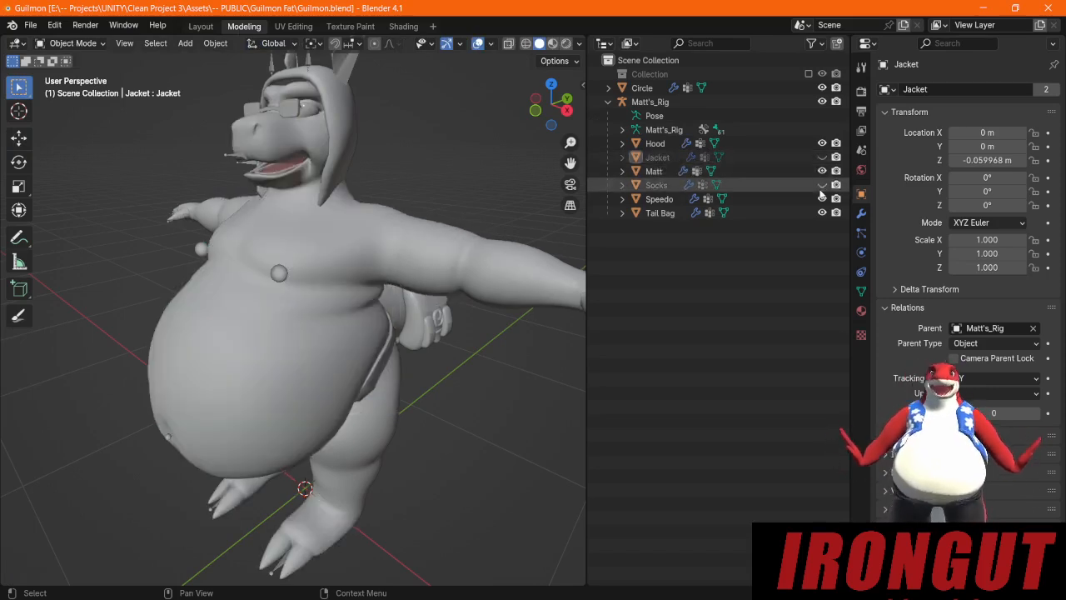
left_click(821, 199)
left_click(822, 213)
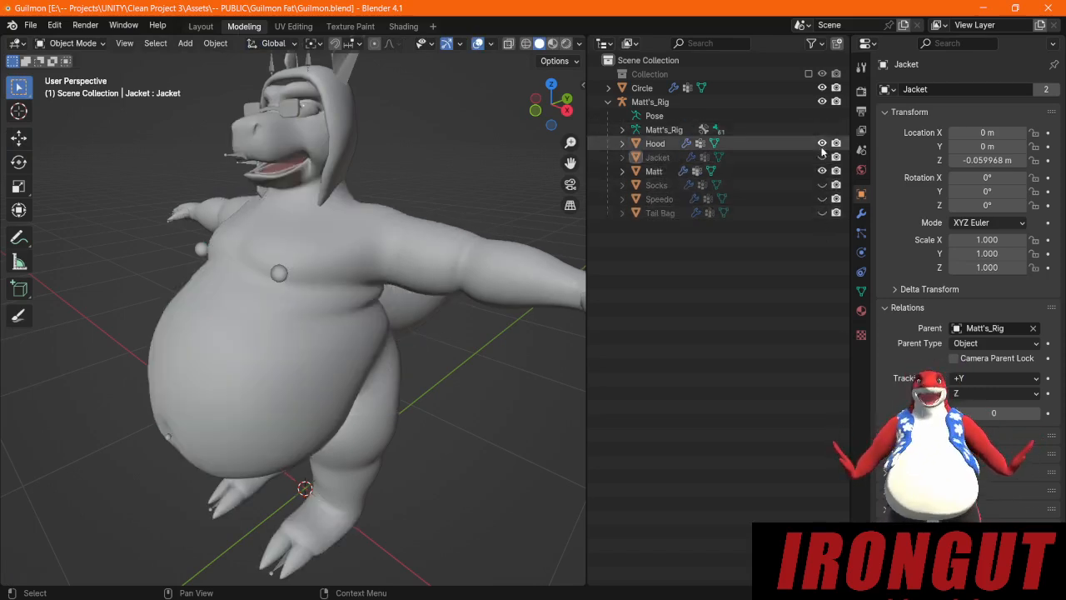
left_click(822, 143)
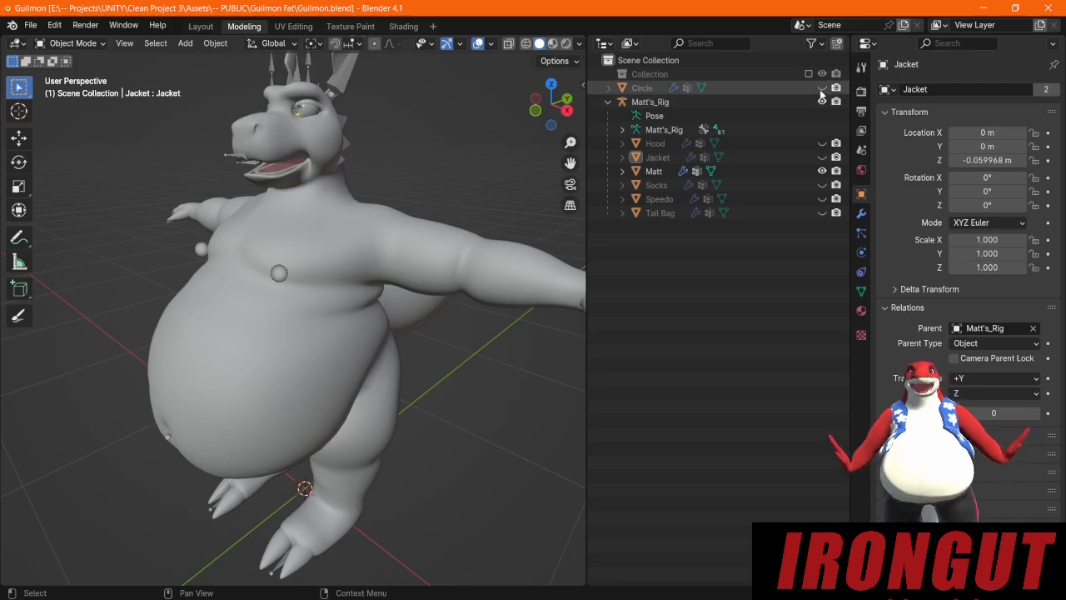
Step: Select the Matt body mesh and check it in Material Preview before returning to Solid shading
middle_click_drag(193, 170, 319, 166)
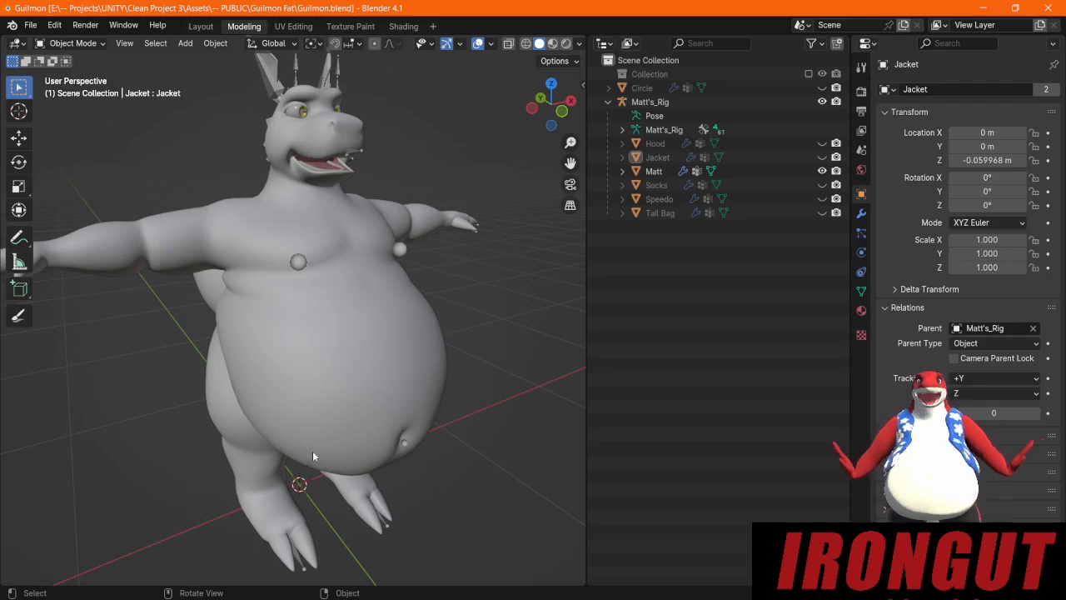
middle_click_drag(307, 427, 369, 406)
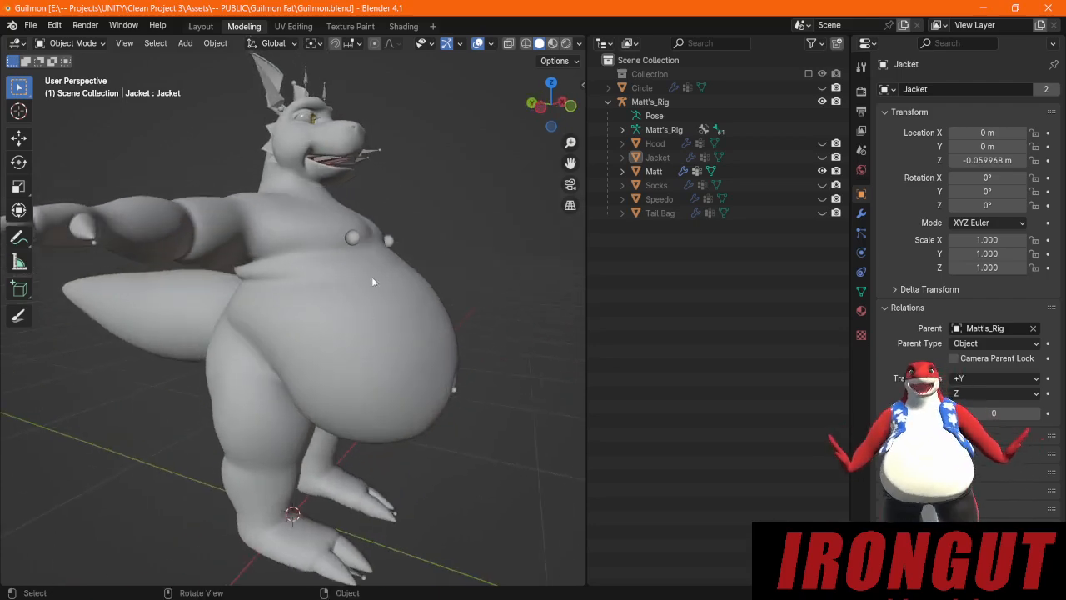
mouse_move(474, 263)
middle_mouse_down()
mouse_move(322, 257)
mouse_move(489, 261)
middle_mouse_up()
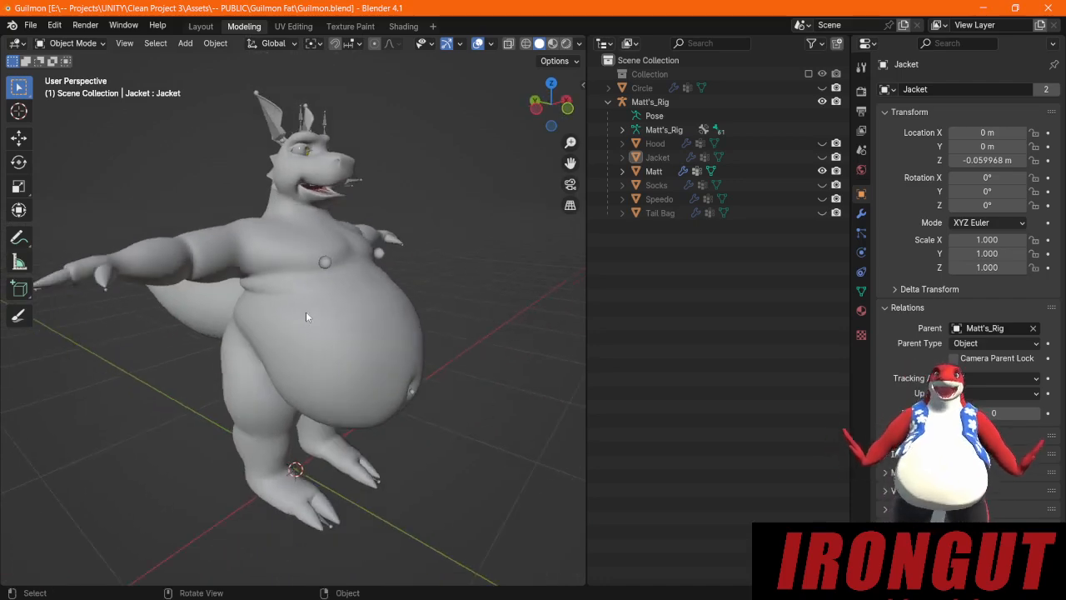
middle_click_drag(306, 311, 232, 324)
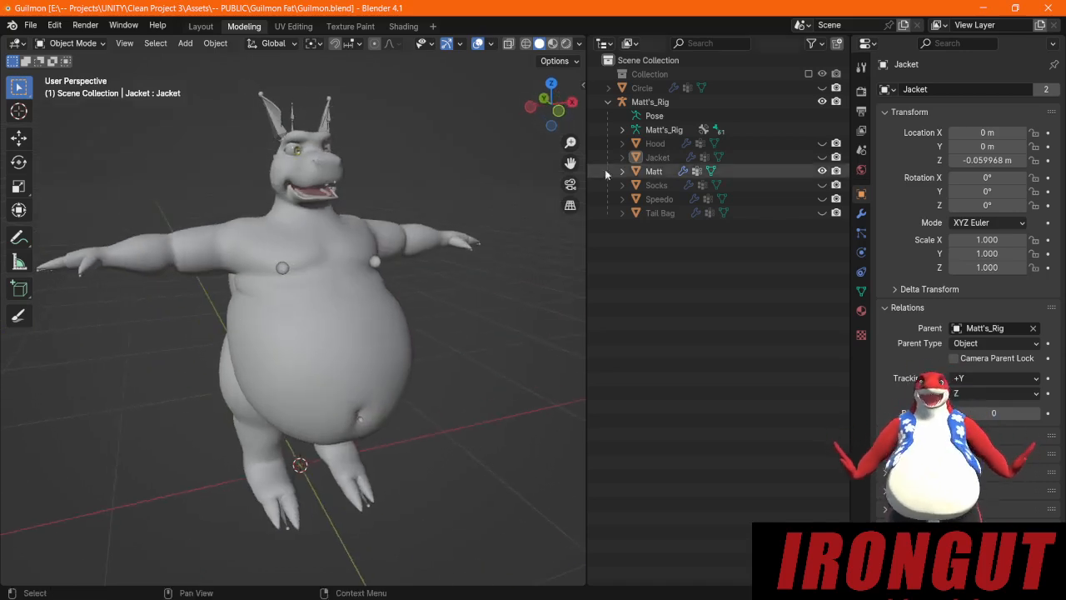
left_click(662, 170)
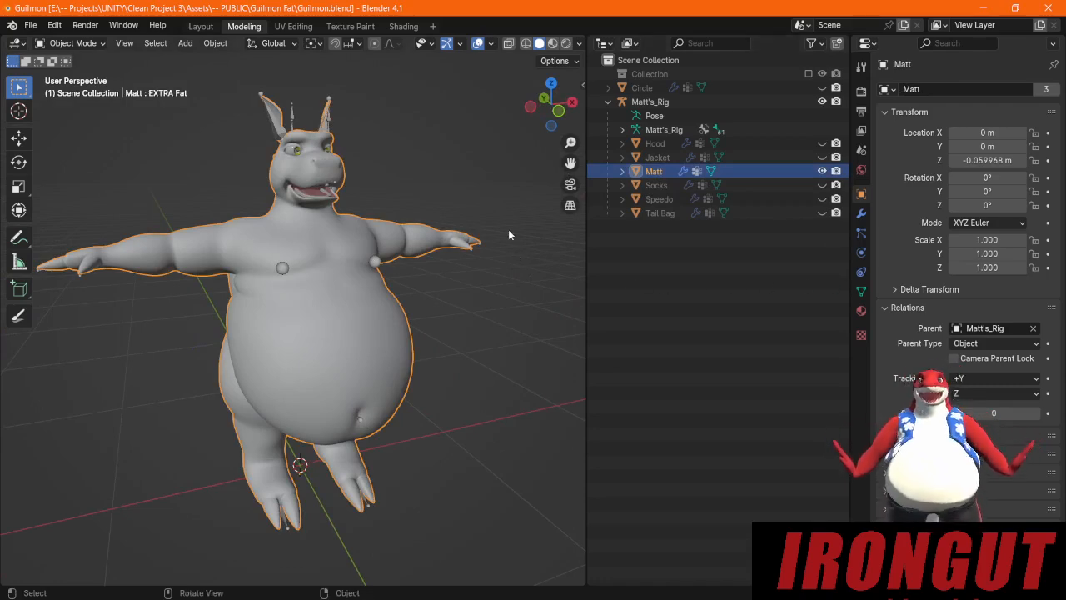
left_click(552, 44)
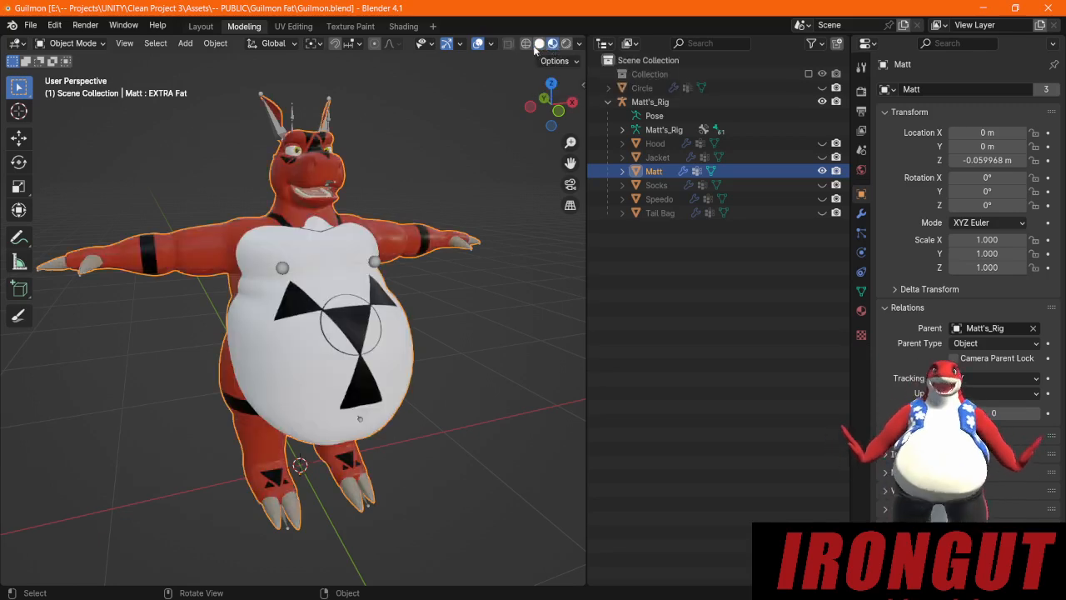
left_click(536, 46)
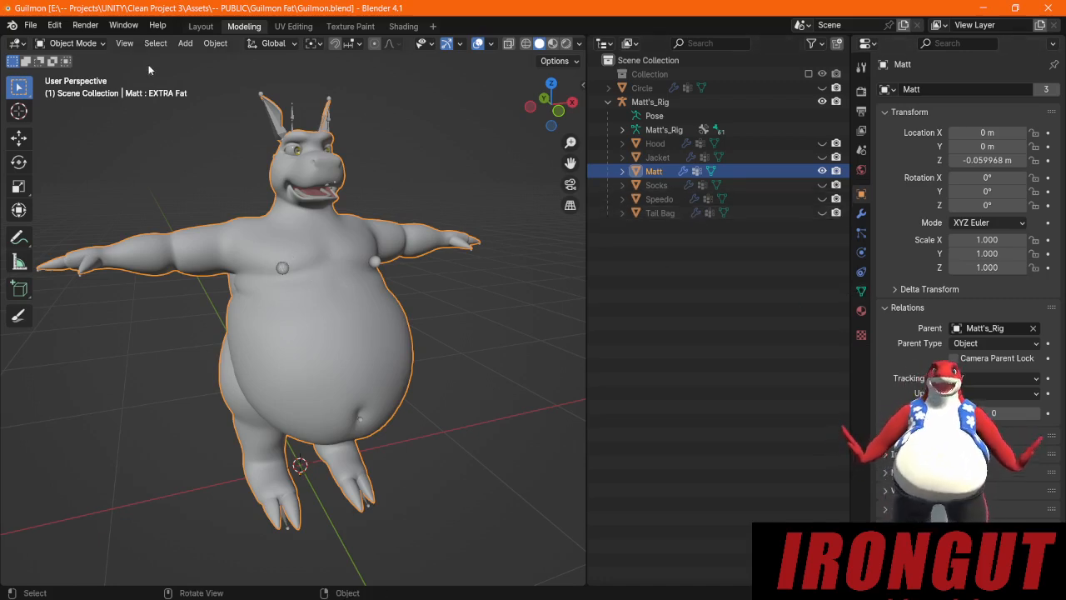
Step: Put the Matt body mesh into Sculpt Mode
left_click(84, 44)
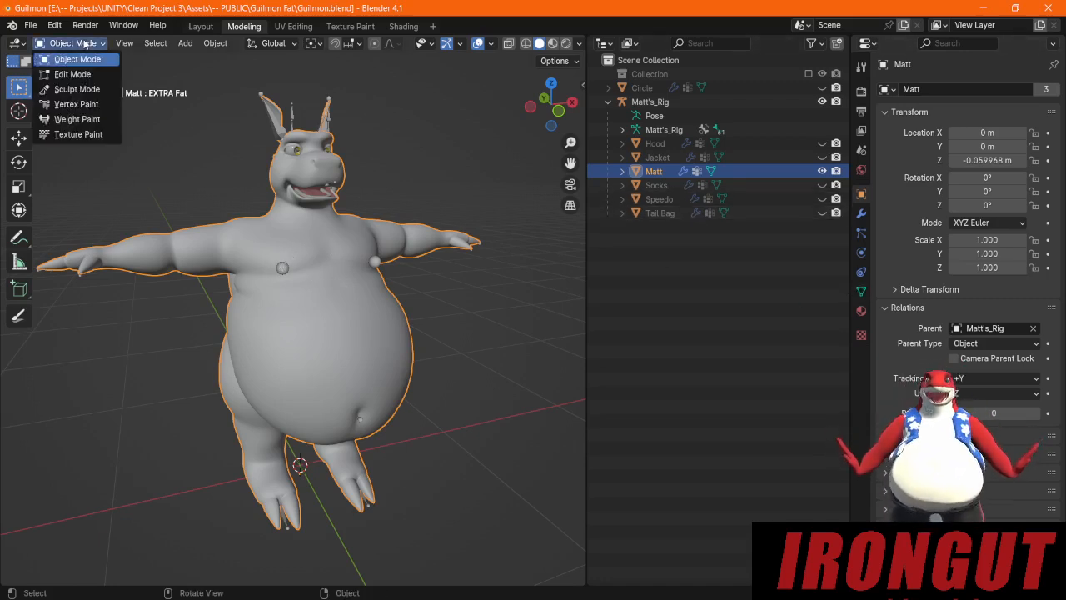
left_click(77, 89)
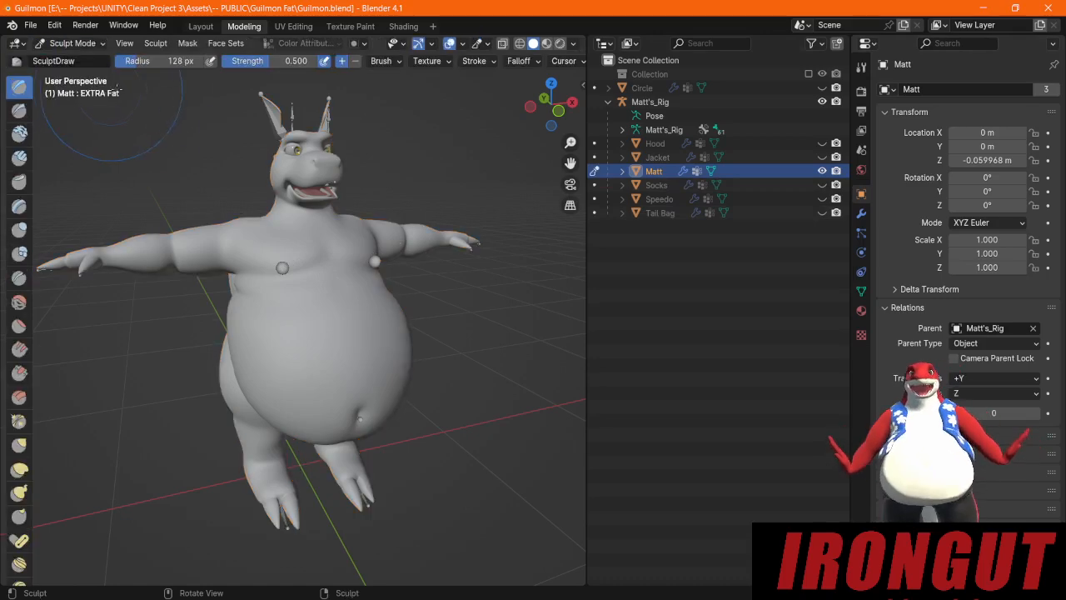
scroll(219, 162, "up", 3)
scroll(219, 163, "down", 3)
mouse_move(219, 162)
middle_mouse_down()
mouse_move(257, 185)
mouse_move(389, 213)
middle_mouse_up()
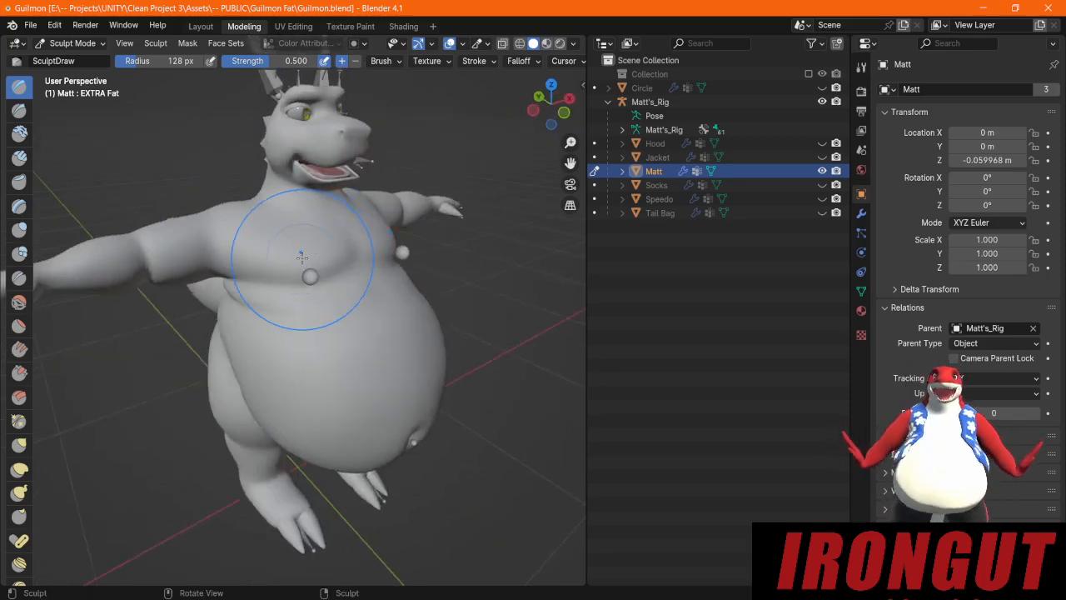
Step: Display the body in Wireframe shading with X-ray turned off and choose the Blob brush
left_click(518, 44)
scroll(381, 178, "up", 3)
mouse_move(381, 178)
middle_mouse_down()
mouse_move(428, 214)
mouse_move(422, 233)
mouse_move(520, 73)
middle_mouse_up()
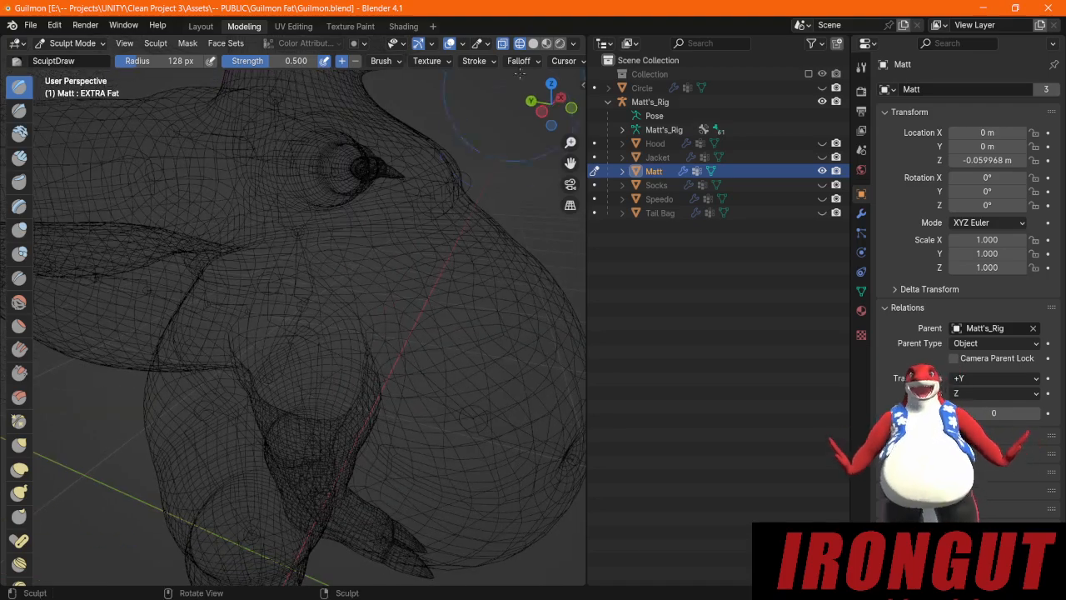
left_click(503, 44)
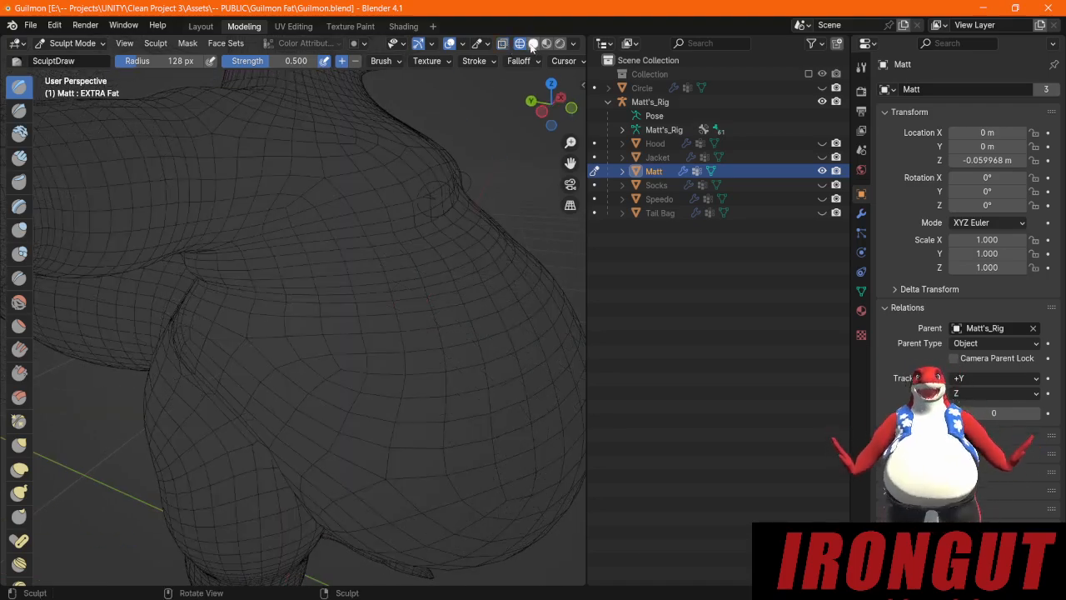
mouse_move(459, 239)
middle_mouse_down()
mouse_move(285, 236)
mouse_move(355, 247)
mouse_move(330, 250)
mouse_move(422, 223)
middle_mouse_up()
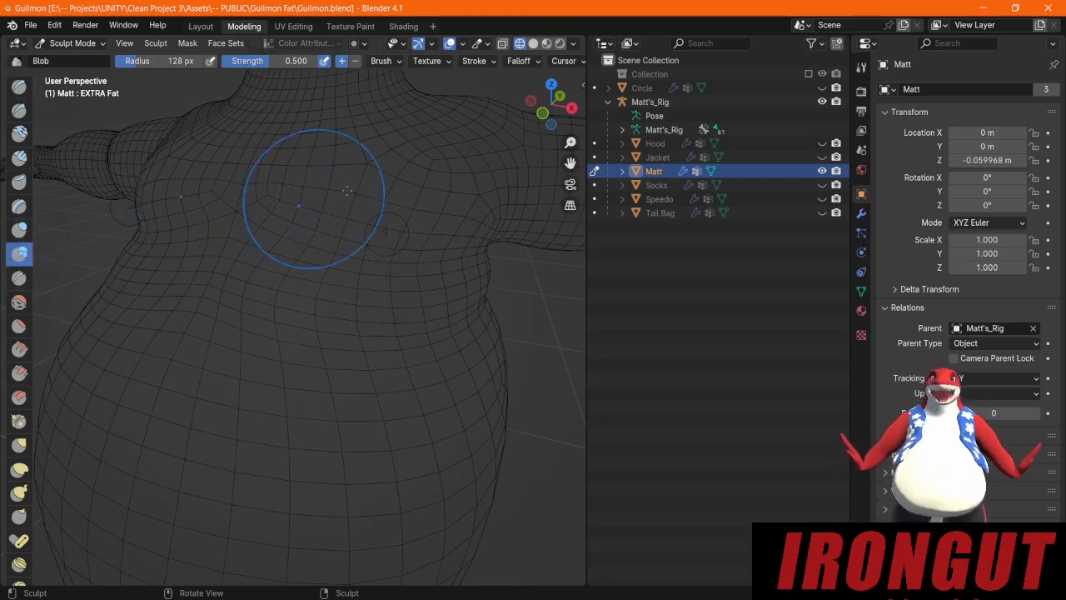
middle_click_drag(379, 221, 321, 191)
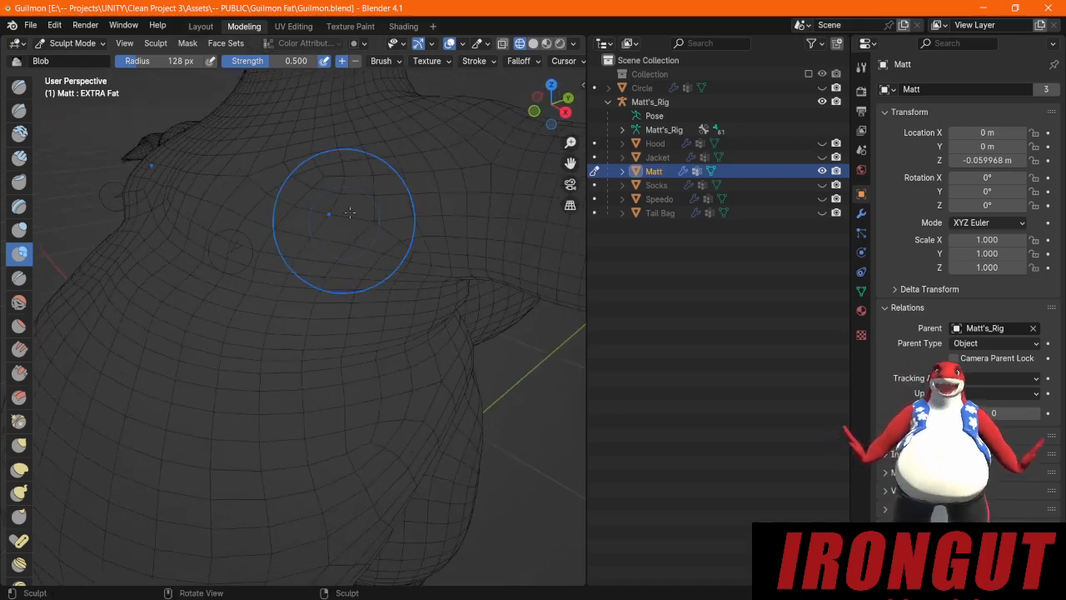
Step: Examine the chest topology in the Right Orthographic view, framed from the head to the upper belly
left_click(566, 112)
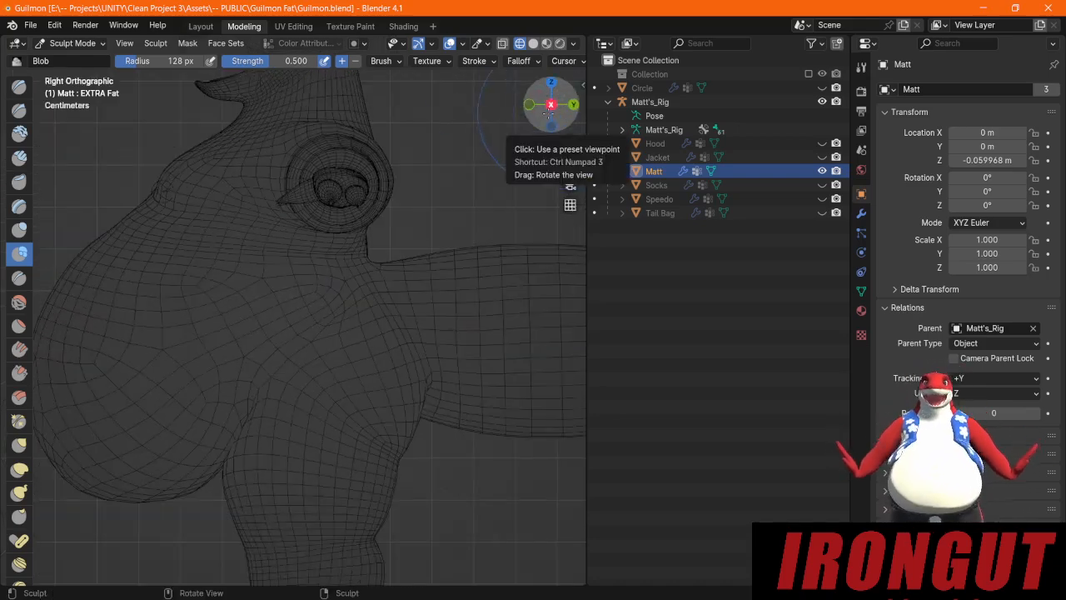
scroll(422, 75, "down", 5)
scroll(422, 64, "down", 3)
scroll(422, 75, "down", 2)
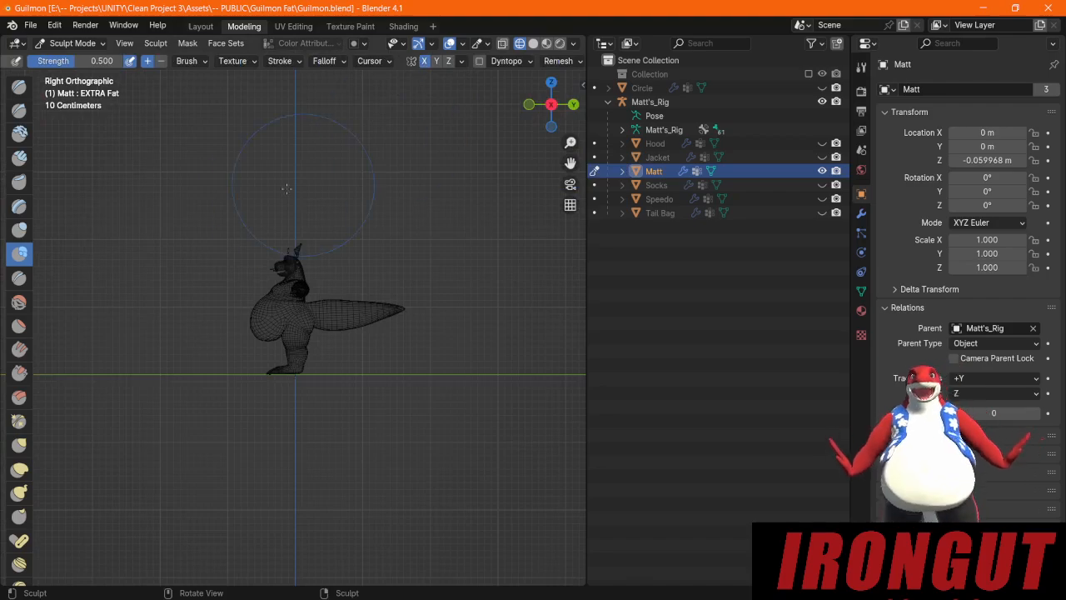
scroll(233, 266, "up", 8)
left_click_drag(571, 163, 721, 290)
scroll(310, 307, "down", 2)
scroll(315, 300, "up", 3)
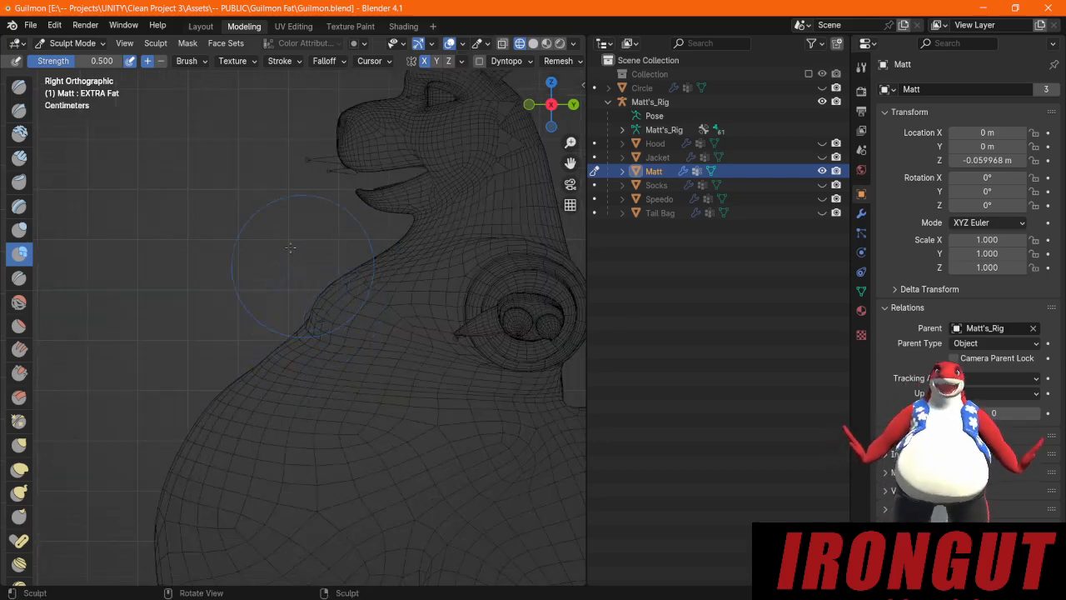
scroll(125, 60, "up", 3)
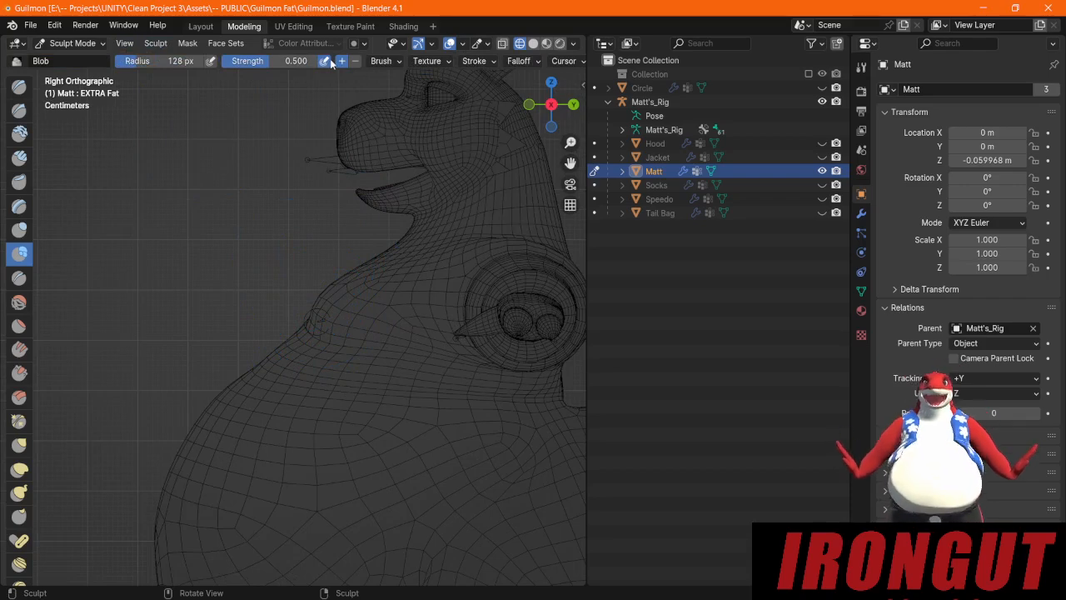
Step: Add a shape key named Boobs to the body mesh and set its value to 1.000
left_click(863, 292)
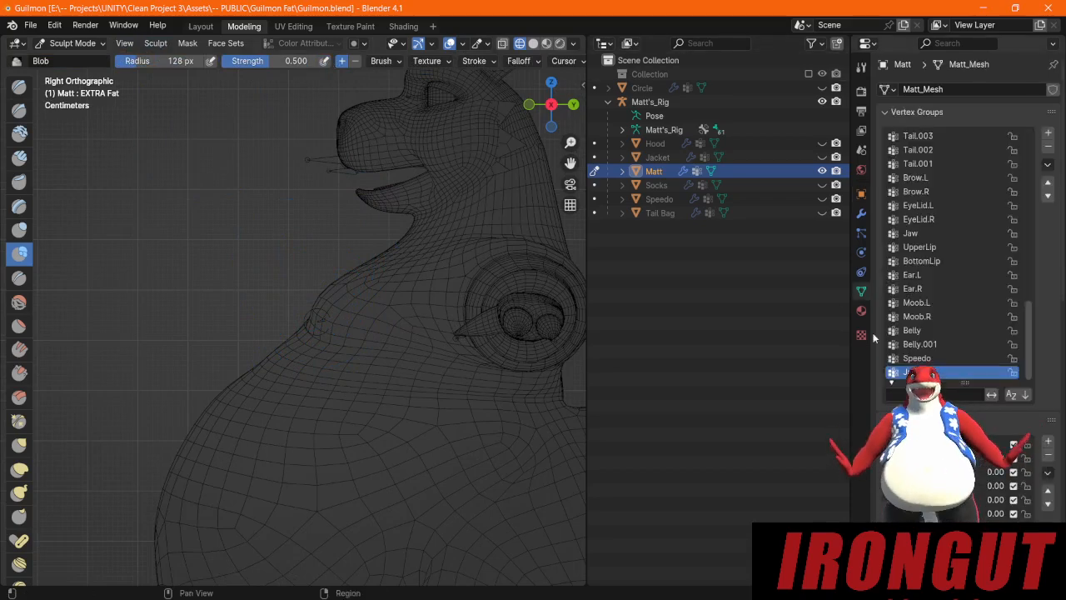
scroll(1052, 418, "down", 6)
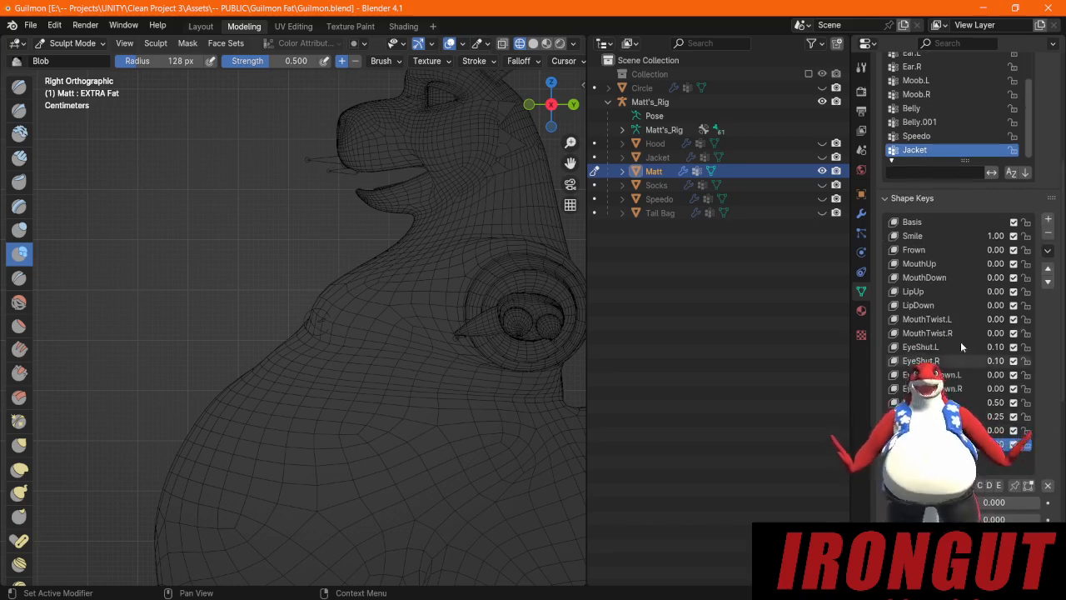
left_click(933, 222)
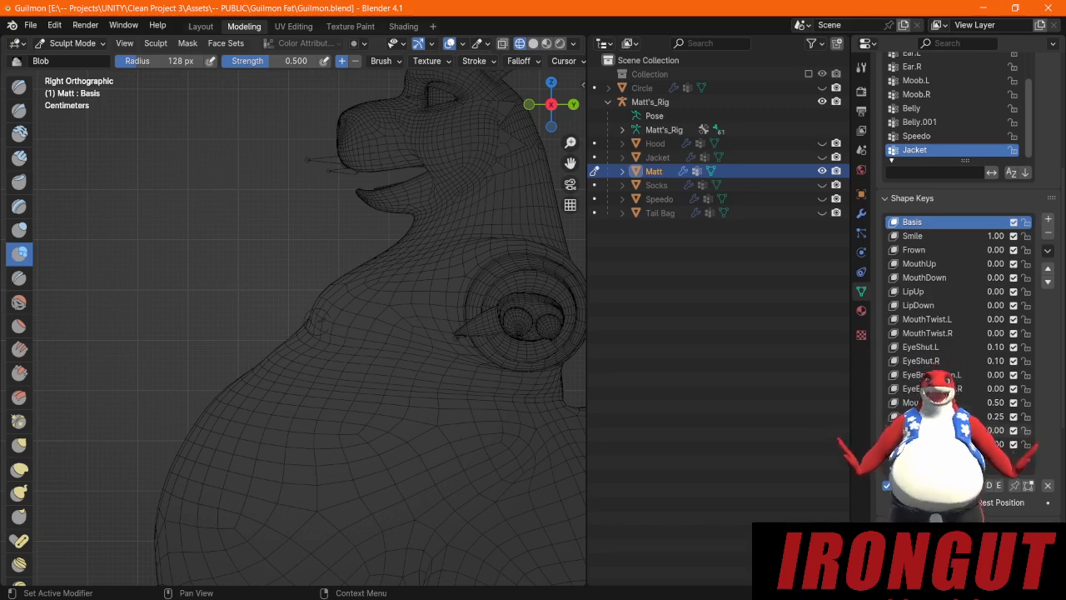
left_click(1047, 219)
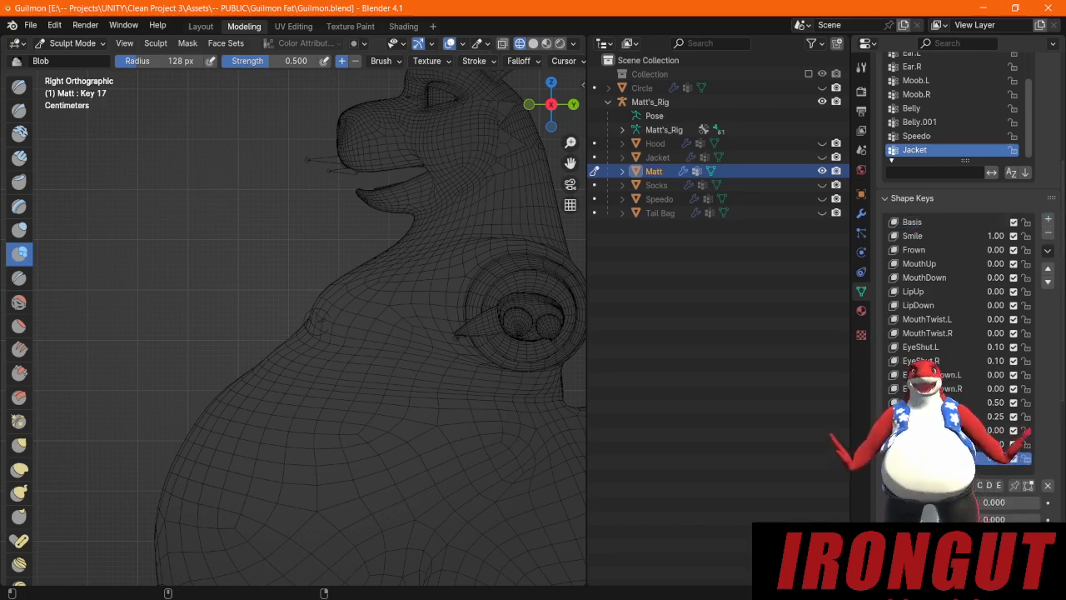
type("Boobs")
key("Return")
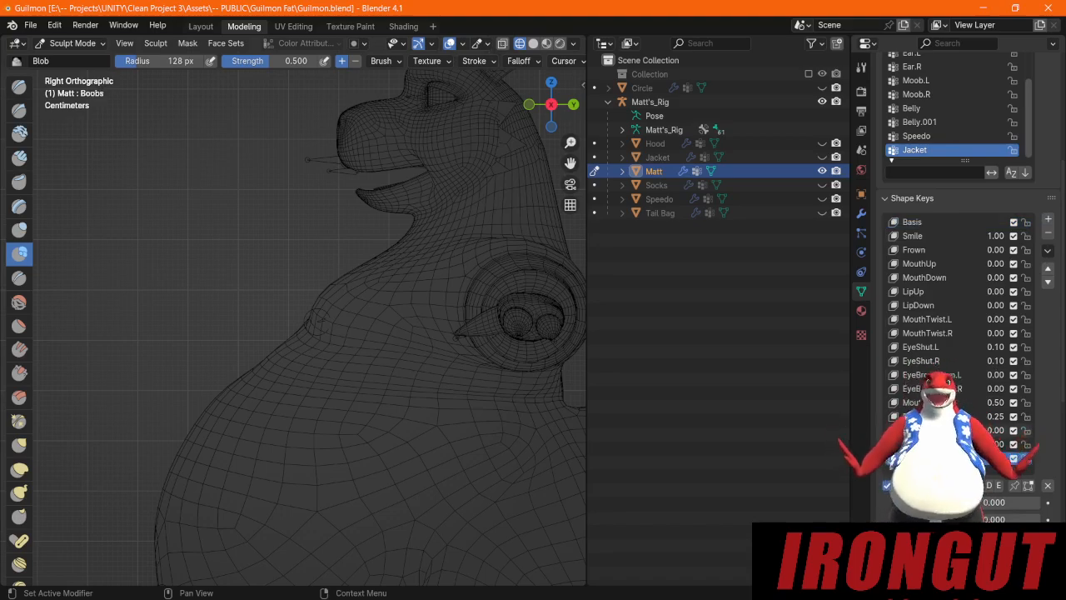
left_click_drag(984, 502, 1039, 503)
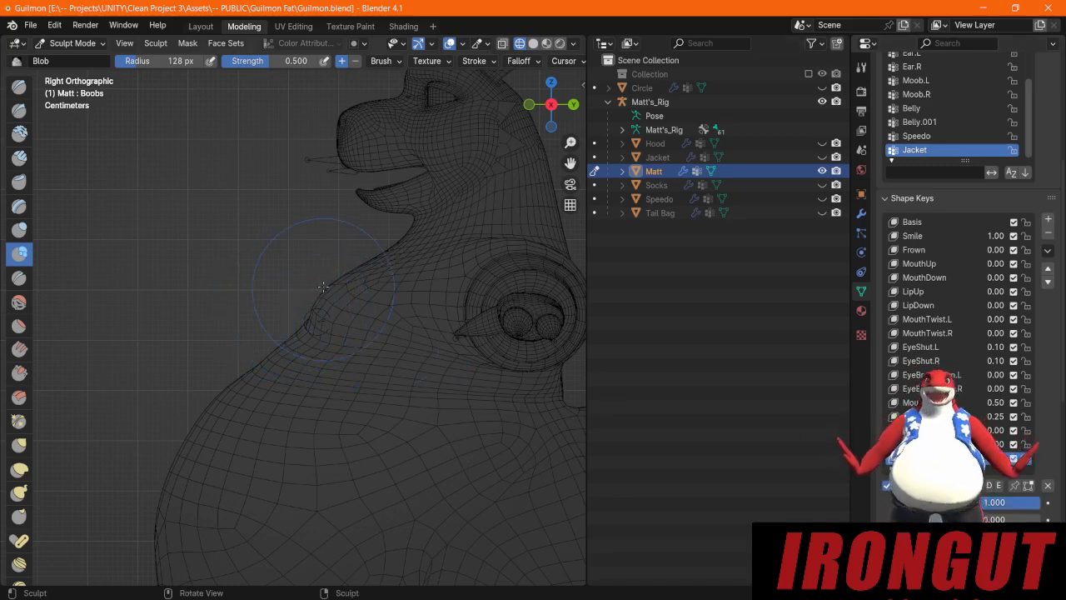
Step: Bulge both sides of the chest outward with the Blob brush at 128 px radius and 0.500 strength
mouse_move(337, 296)
left_mouse_down()
mouse_move(335, 277)
mouse_move(319, 276)
mouse_move(288, 301)
left_mouse_up()
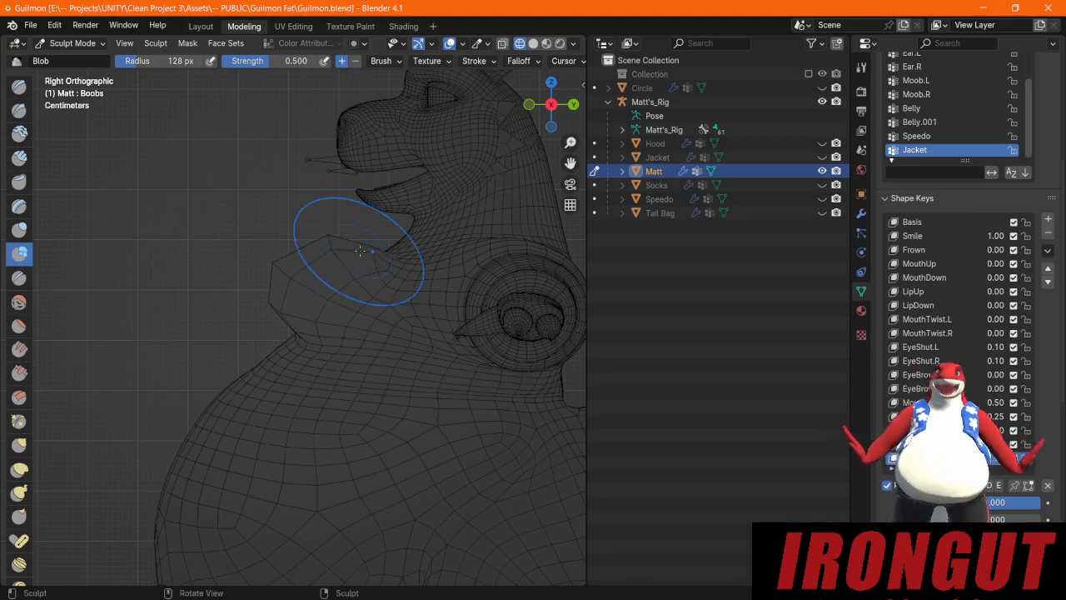
middle_click_drag(387, 238, 362, 304)
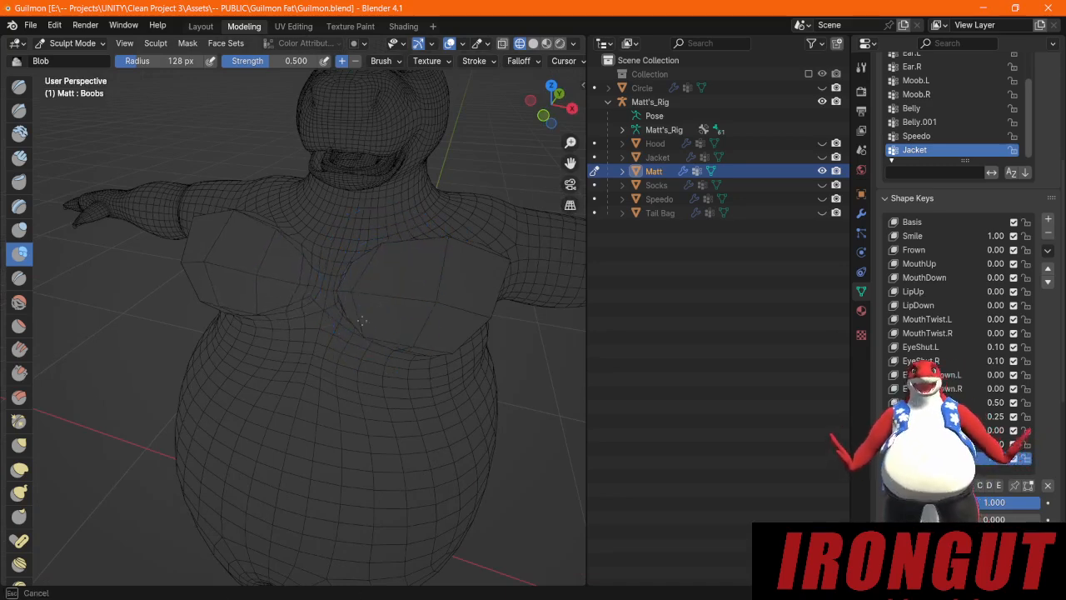
Step: Soften the bulged chest with the Smooth brush at 0.250 strength and switch to the Grab brush
middle_click_drag(432, 274, 243, 294)
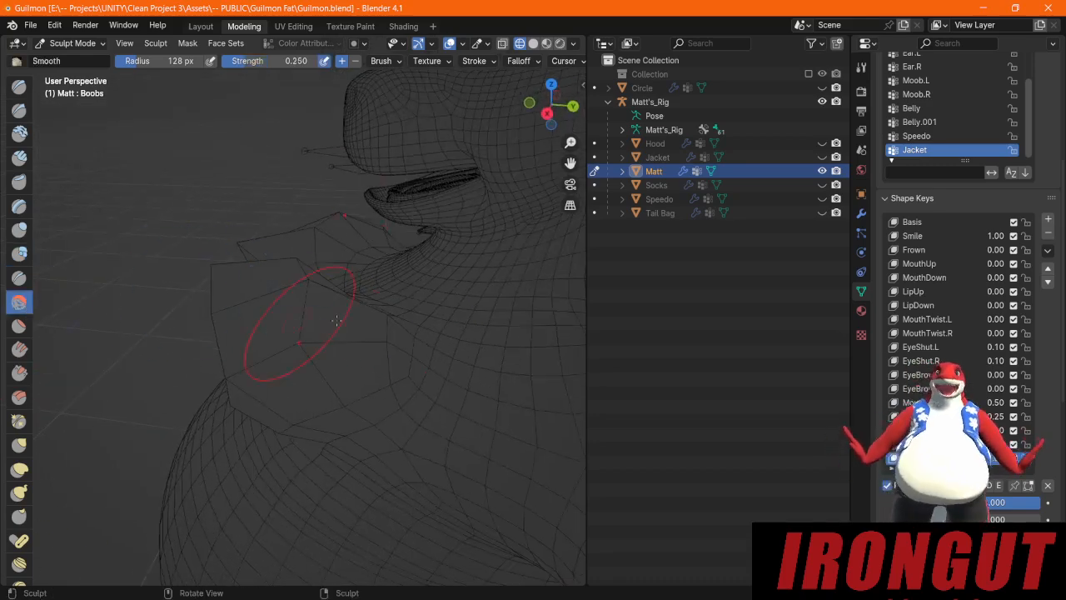
scroll(336, 321, "down", 2)
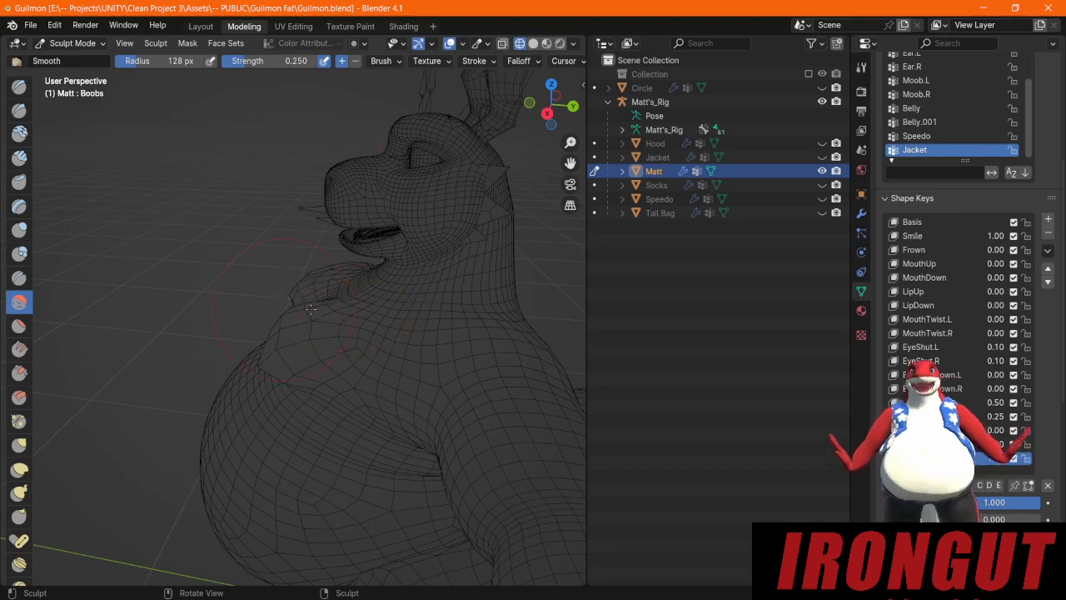
middle_click_drag(284, 328, 356, 278)
scroll(237, 285, "down", 2)
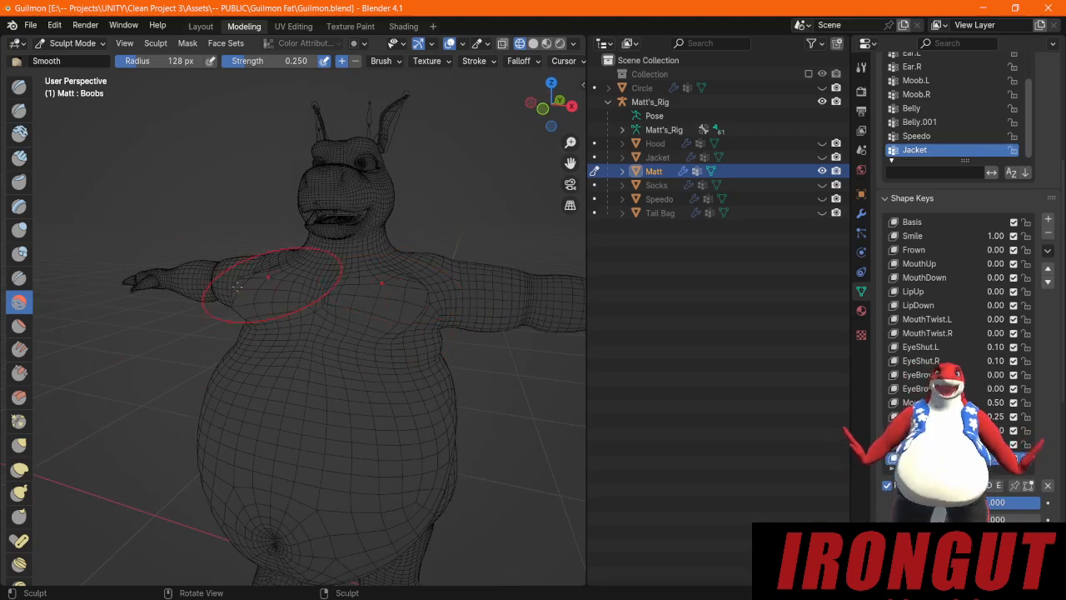
left_click(20, 445)
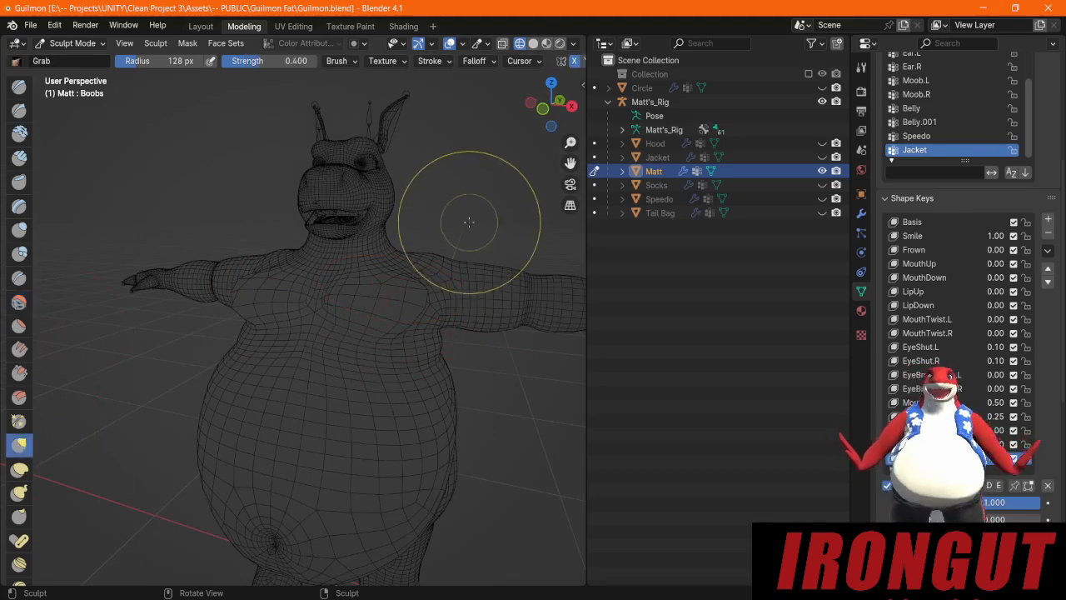
Step: Pull both sides of the chest forward in side view with the Grab brush at 128 px radius and 0.400 strength
middle_click_drag(469, 222, 361, 310)
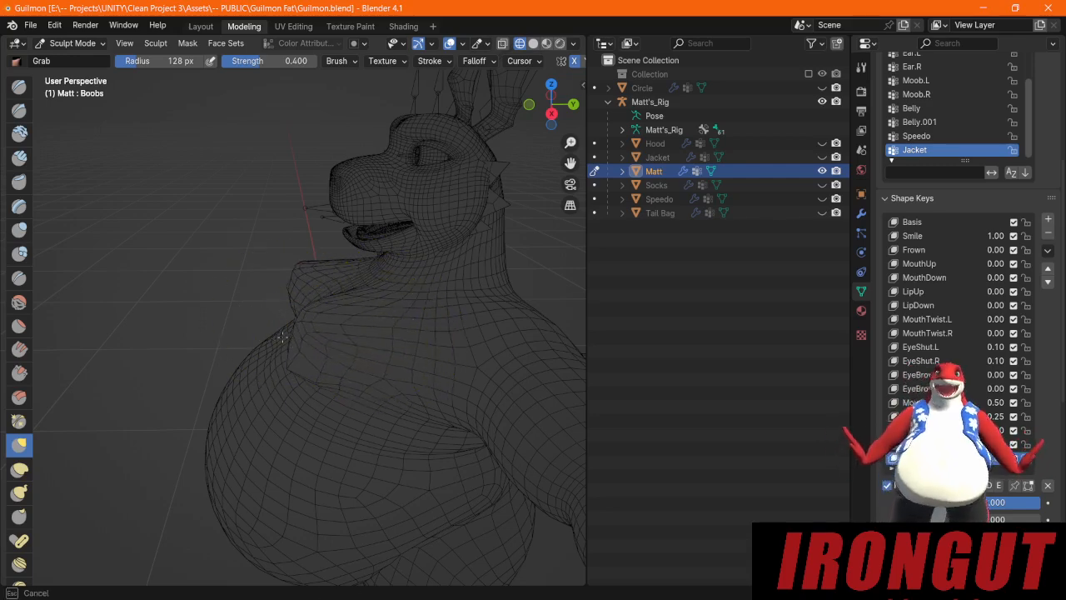
left_click_drag(283, 337, 284, 336)
mouse_move(386, 338)
left_mouse_down()
mouse_move(326, 332)
mouse_move(302, 308)
mouse_move(367, 332)
left_mouse_up()
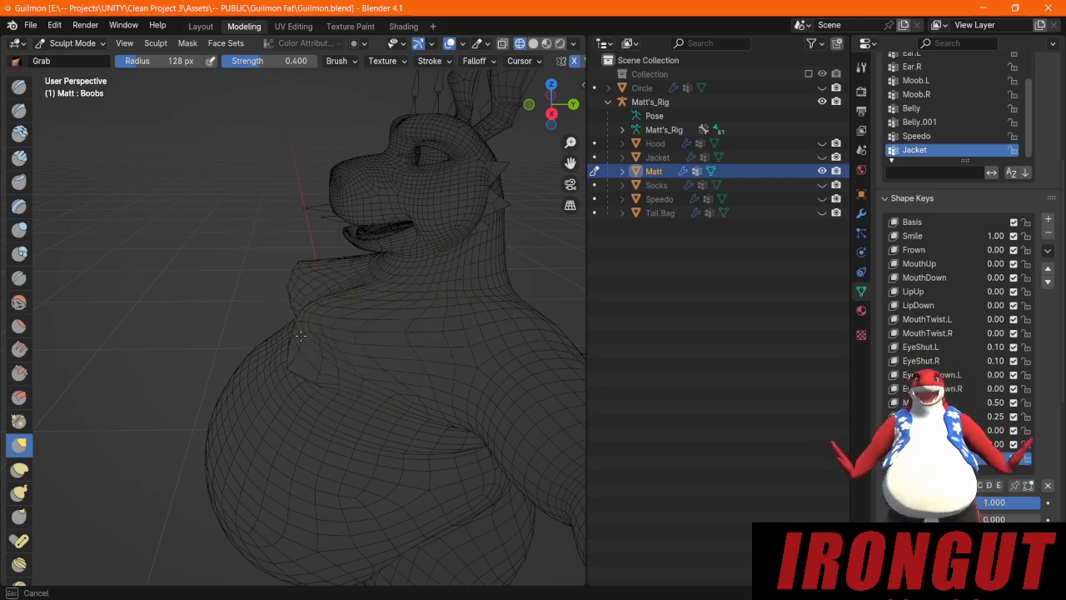
left_click_drag(301, 336, 301, 337)
left_click_drag(380, 369, 288, 365)
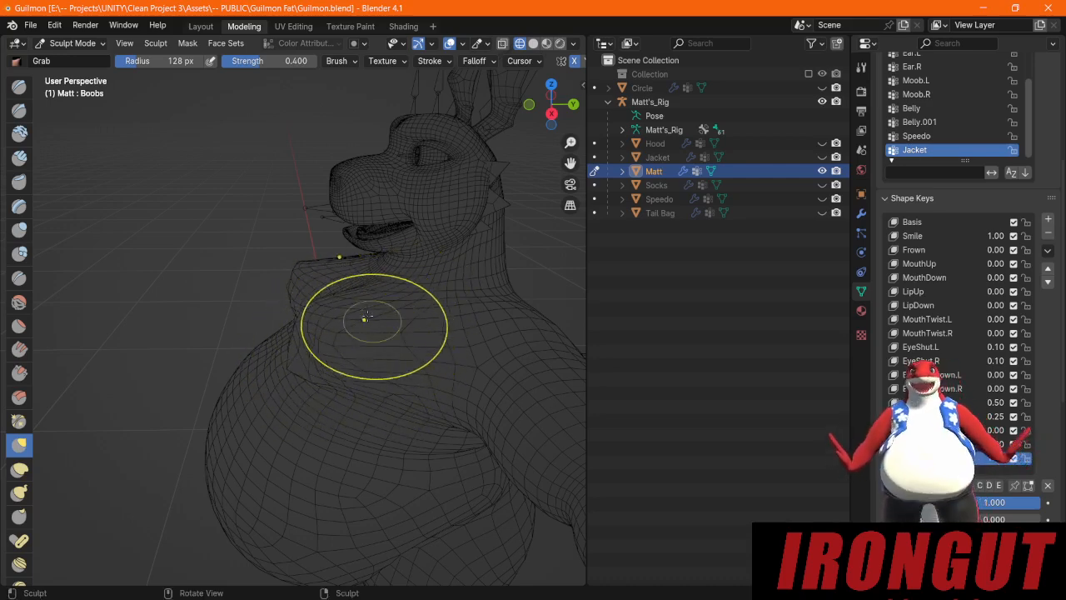
left_click_drag(372, 322, 306, 321)
Step: Even out the stretched chest front and its lower crease with the Smooth brush at 0.250 strength
mouse_move(307, 341)
middle_mouse_down()
mouse_move(406, 346)
mouse_move(450, 330)
middle_mouse_up()
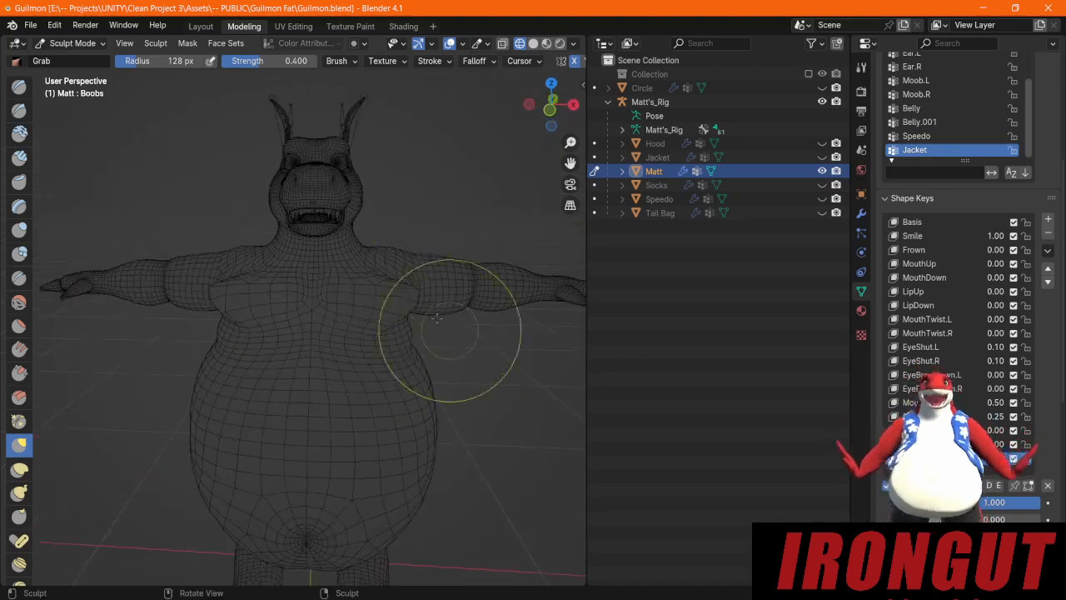
scroll(333, 278, "up", 2)
scroll(319, 282, "down", 1)
middle_click_drag(316, 283, 250, 317)
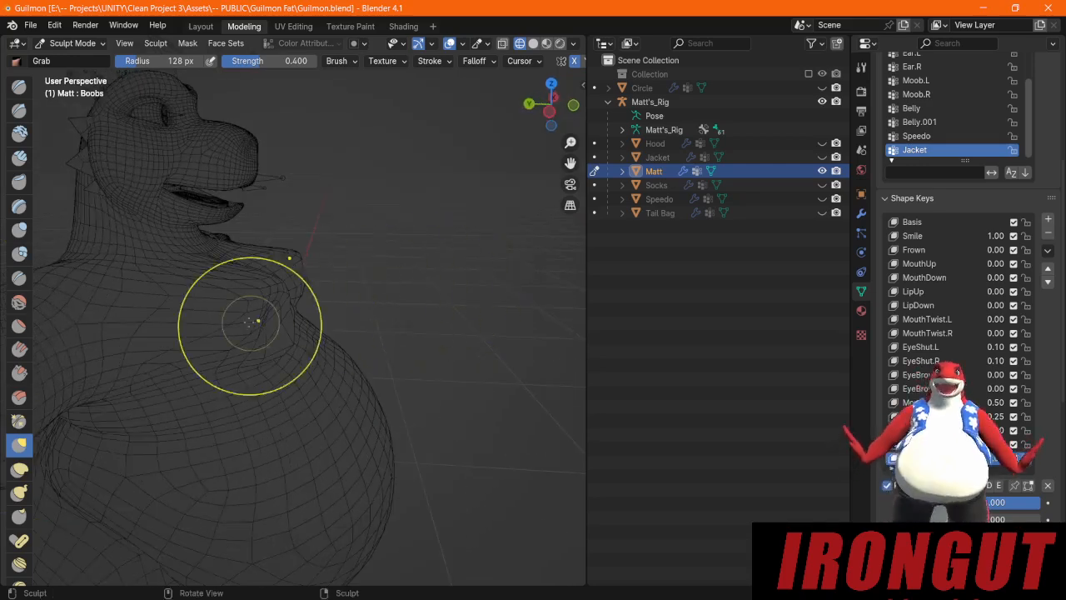
left_click(19, 301)
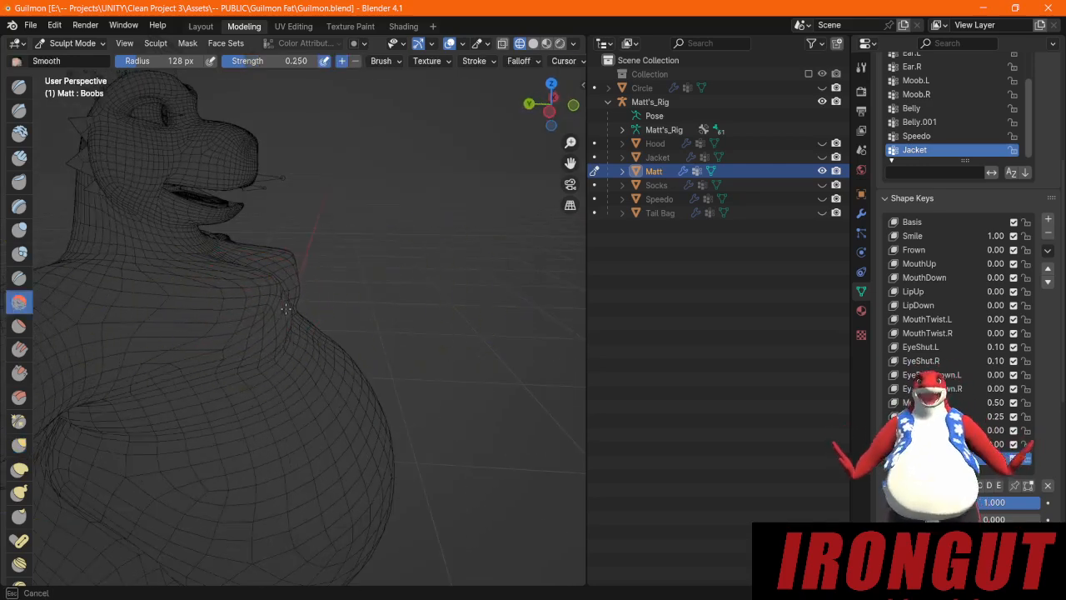
middle_click_drag(329, 296, 297, 285)
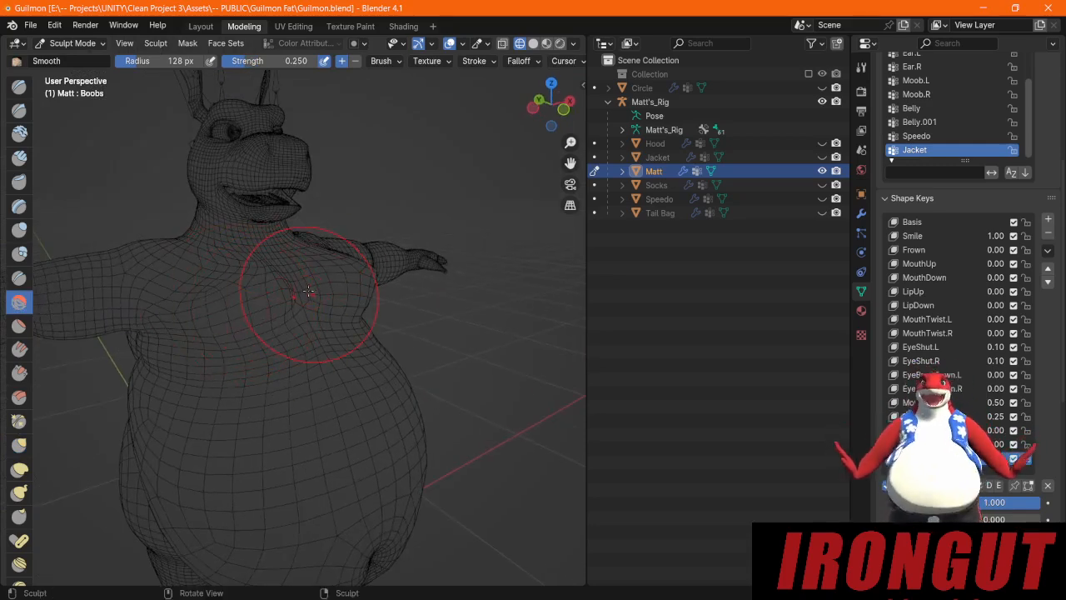
middle_click_drag(243, 314, 268, 300)
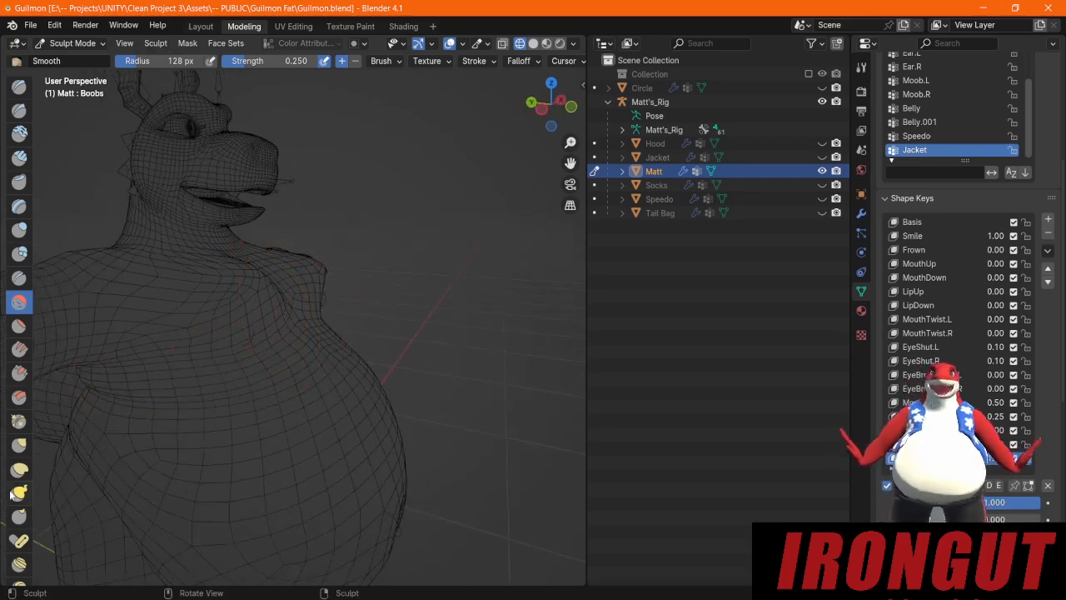
Step: Widen the chest outward at the sides and pull its front forward over the belly with the Grab brush
left_click(20, 444)
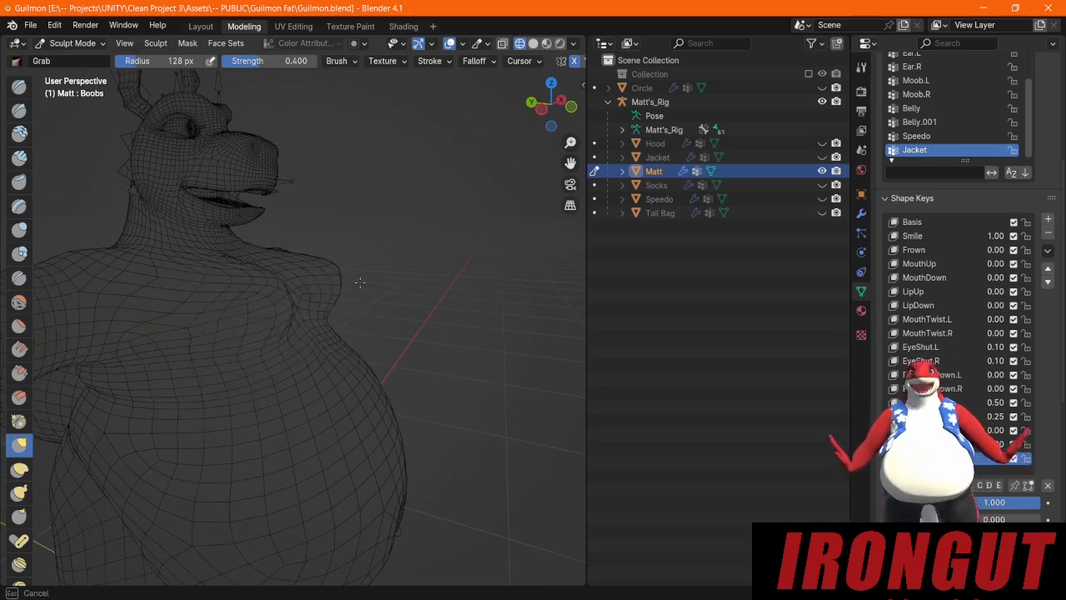
middle_click_drag(297, 312, 209, 297)
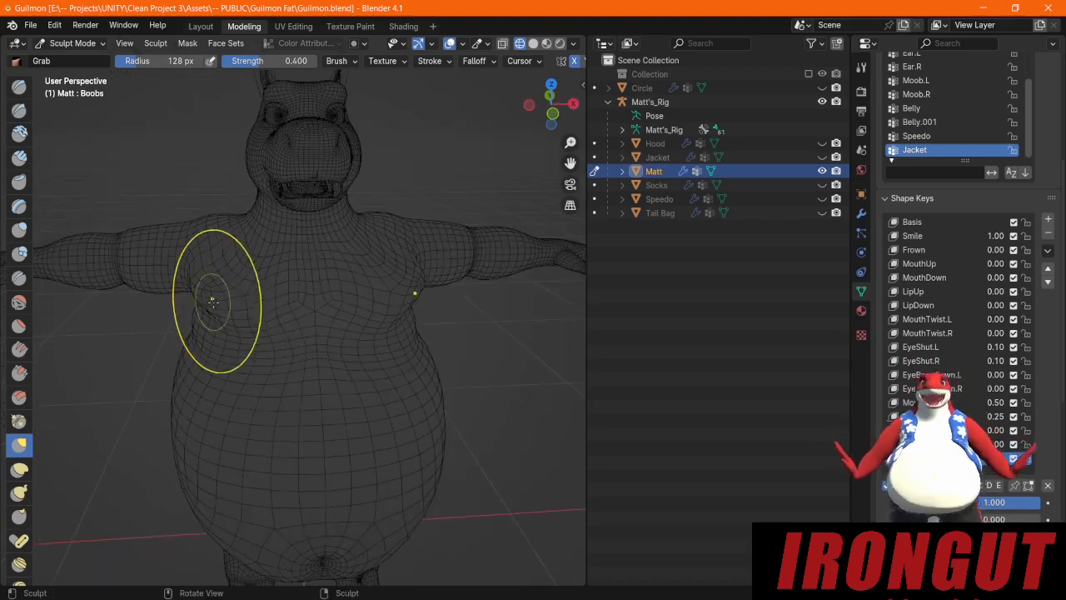
left_click_drag(209, 297, 202, 312)
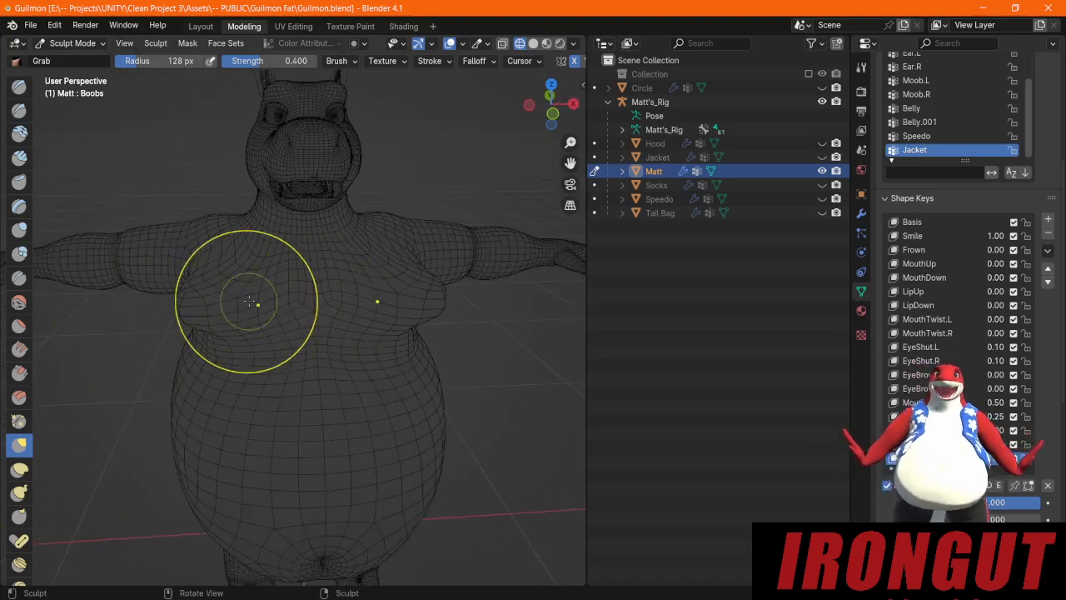
mouse_move(250, 302)
middle_mouse_down()
mouse_move(317, 406)
mouse_move(263, 315)
middle_mouse_up()
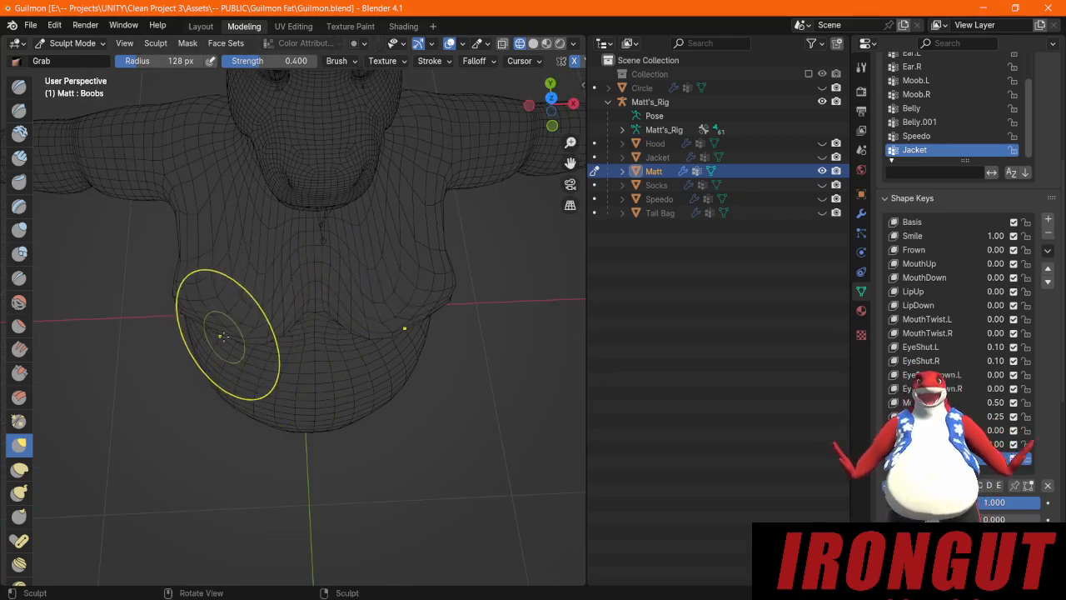
mouse_move(224, 326)
left_mouse_down()
mouse_move(206, 361)
mouse_move(220, 359)
left_mouse_up()
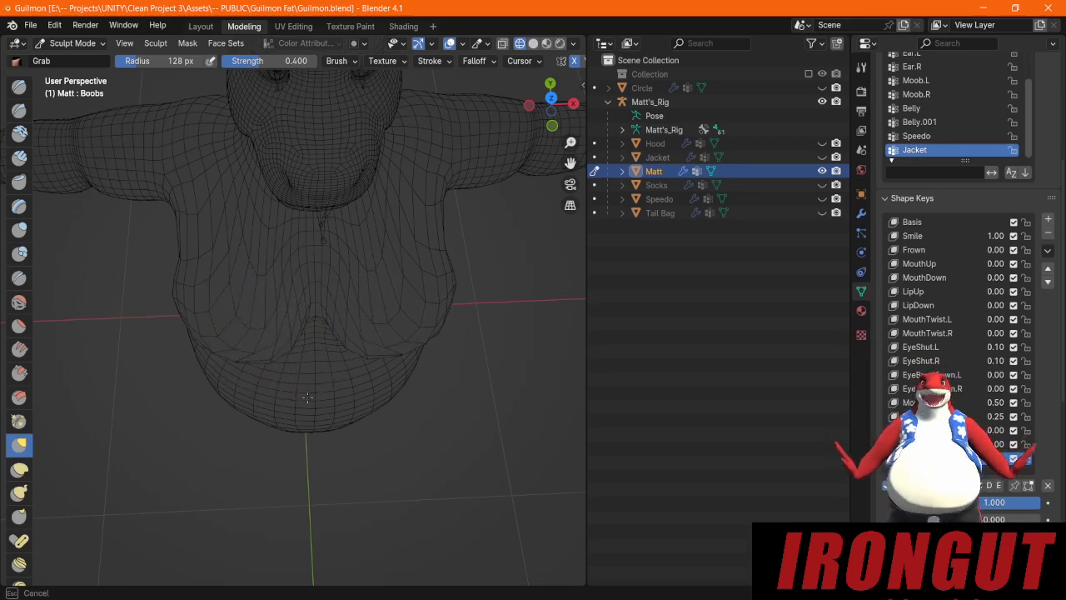
left_click_drag(312, 413, 307, 401)
Step: Shape the underside and front of the chest with the Grab brush so it projects over the upper belly
mouse_move(240, 318)
middle_mouse_down()
mouse_move(298, 287)
mouse_move(281, 235)
mouse_move(184, 253)
mouse_move(255, 352)
mouse_move(314, 299)
mouse_move(295, 240)
middle_mouse_up()
left_click_drag(295, 240, 289, 255)
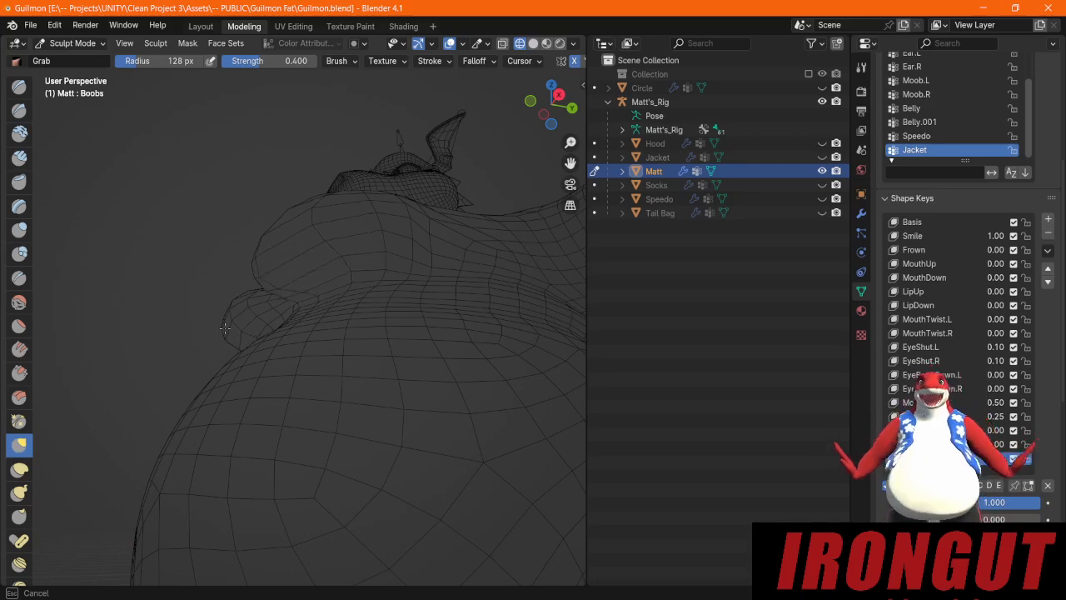
left_click_drag(225, 329, 226, 327)
left_click_drag(324, 238, 302, 260)
left_click_drag(260, 298, 261, 296)
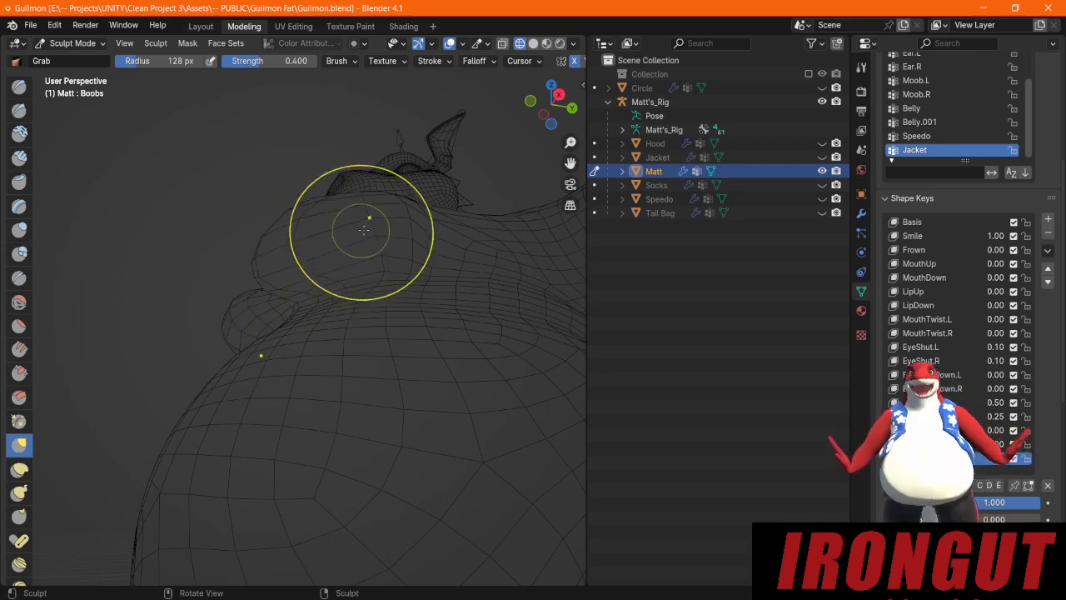
left_click_drag(369, 219, 299, 277)
middle_click_drag(352, 207, 342, 312)
mouse_move(342, 312)
left_mouse_down()
mouse_move(351, 314)
mouse_move(369, 285)
left_mouse_up()
middle_click_drag(369, 286, 318, 336)
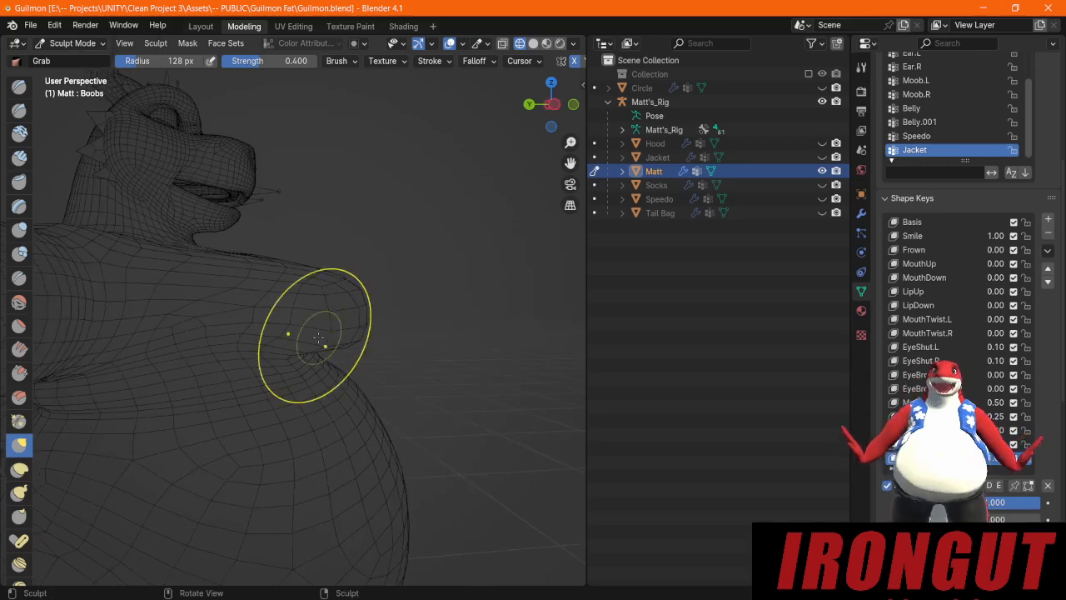
left_click_drag(338, 335, 369, 203)
Step: Soften the enlarged chest and its lower fold on both sides with the Smooth brush at 128 px radius
middle_click_drag(369, 203, 250, 273)
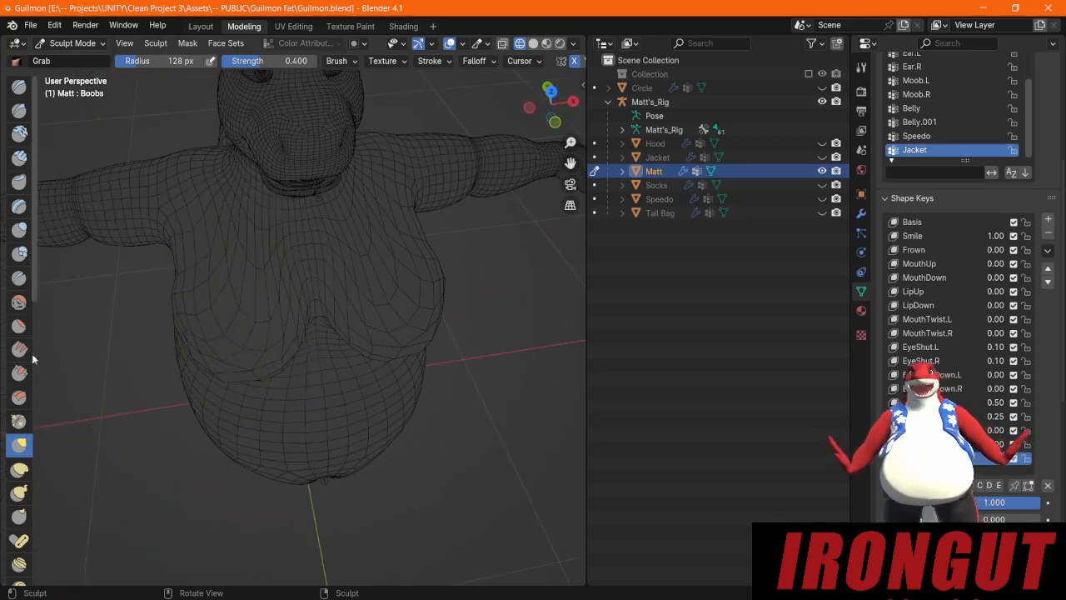
left_click(19, 303)
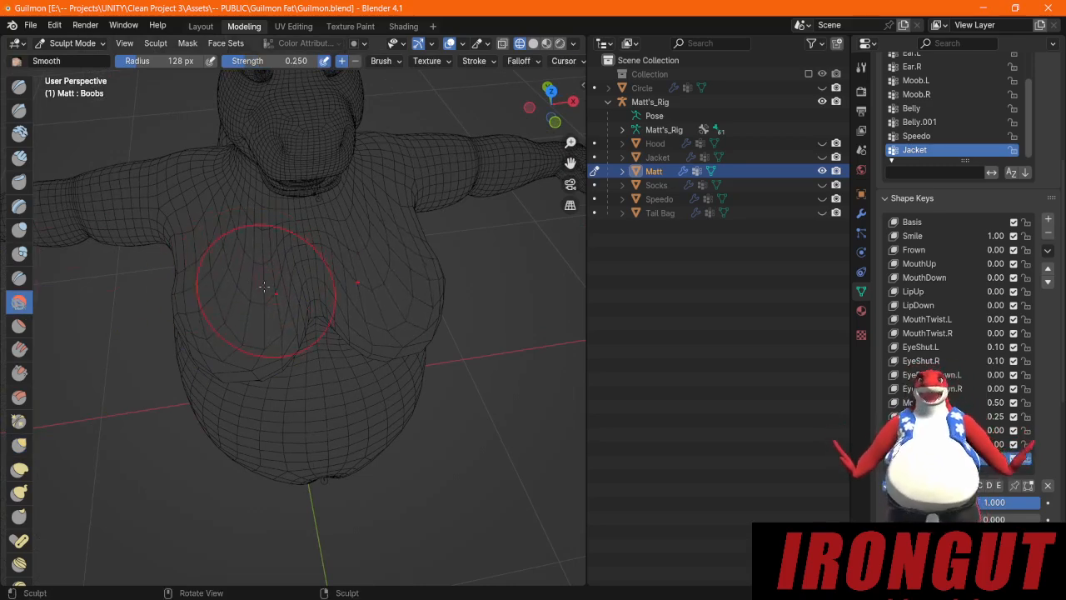
left_click_drag(264, 286, 204, 275)
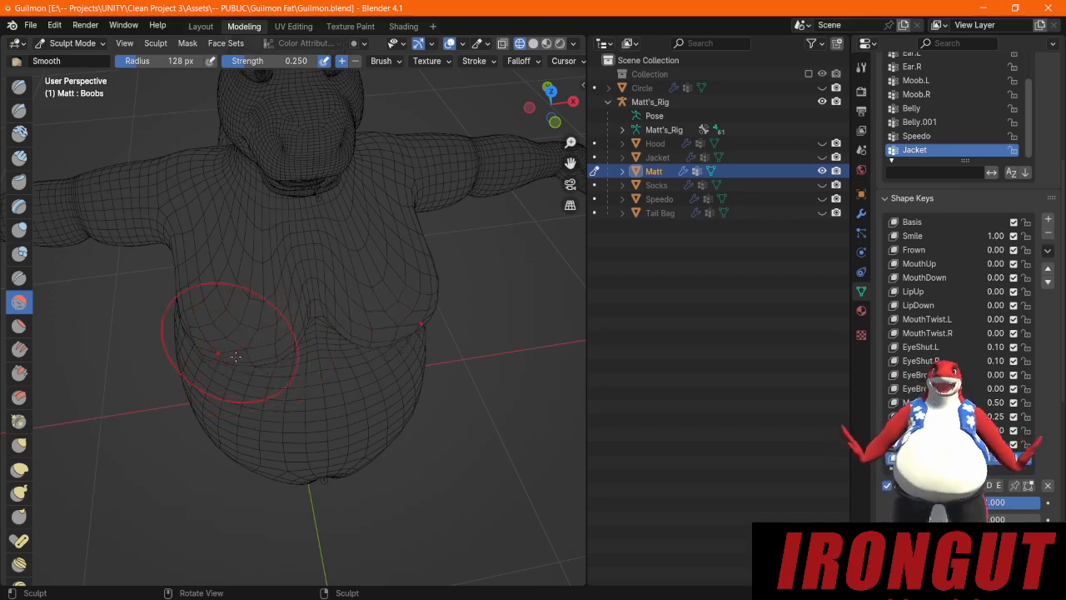
left_click_drag(371, 327, 405, 331)
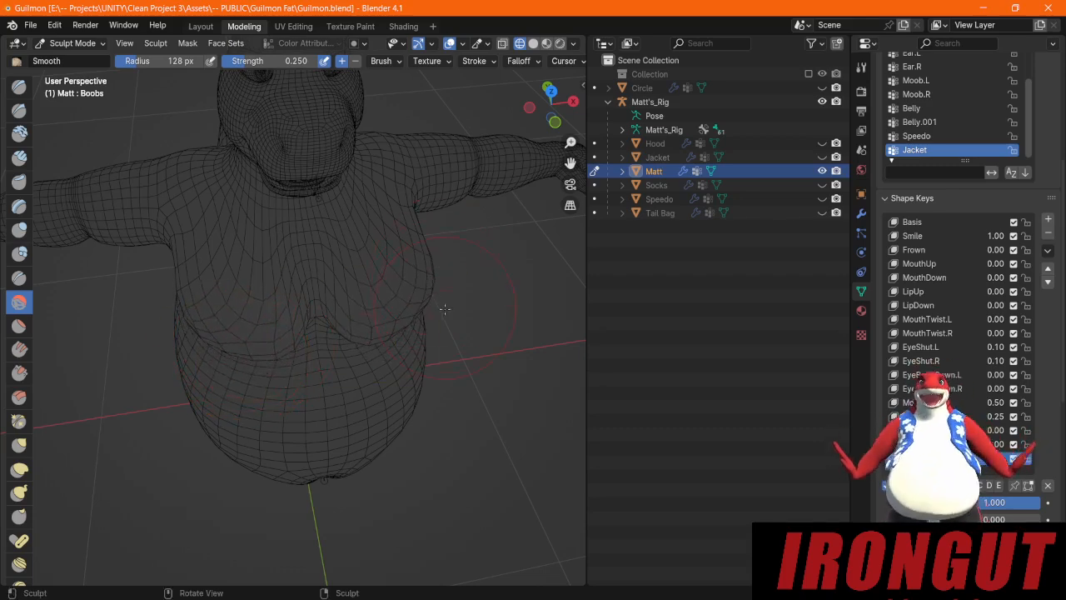
middle_click_drag(444, 309, 432, 329)
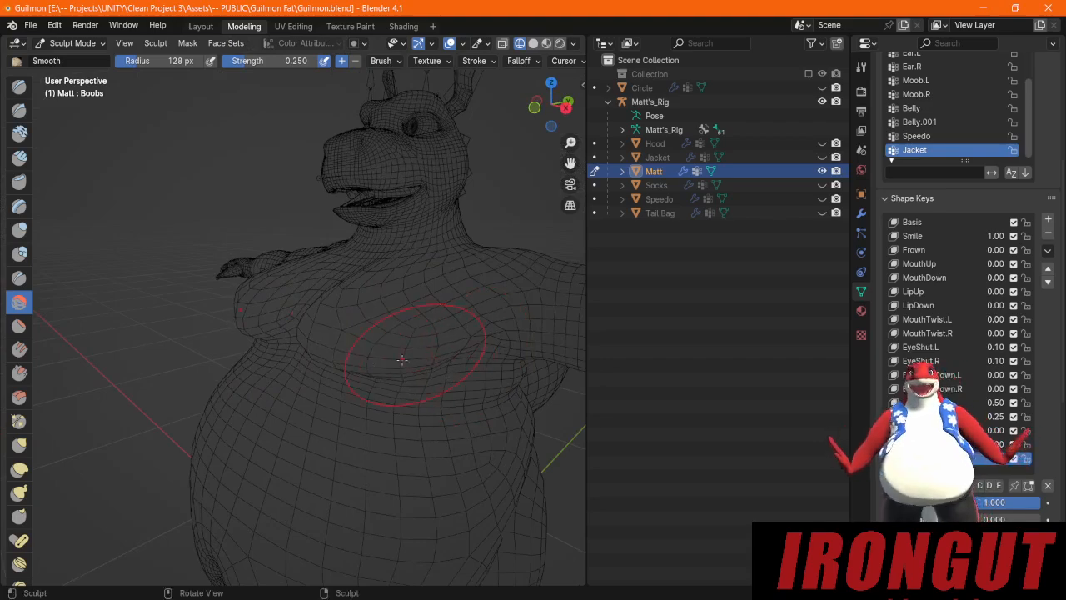
middle_click_drag(347, 377, 244, 397)
Step: Draw the smoothed chest further forward on both sides with the Grab brush at 0.400 strength
left_click(20, 445)
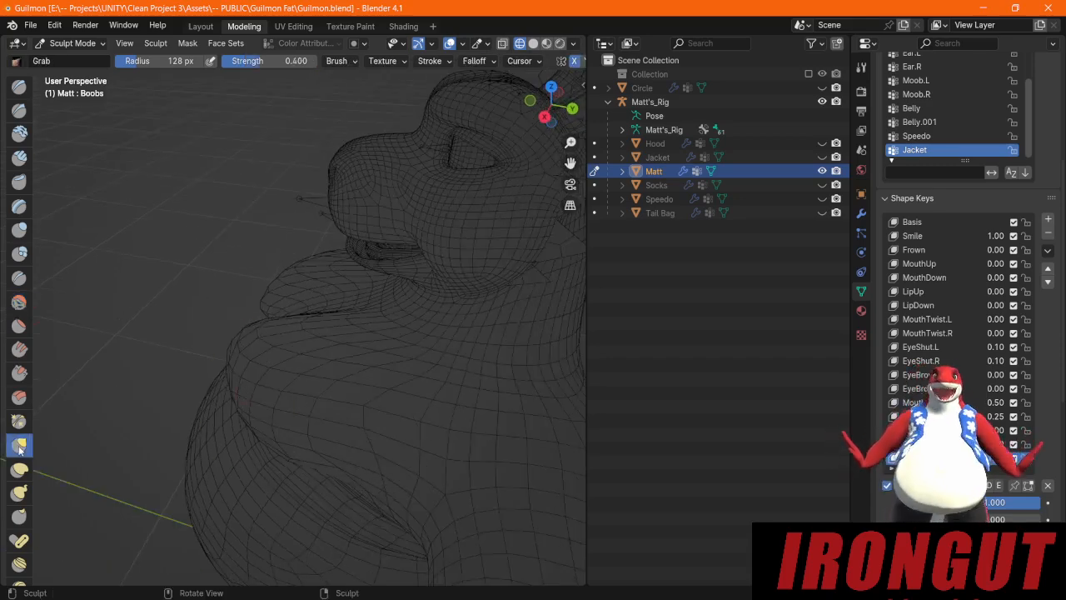
mouse_move(274, 405)
middle_mouse_down()
mouse_move(299, 397)
mouse_move(304, 337)
middle_mouse_up()
left_click_drag(310, 330, 220, 328)
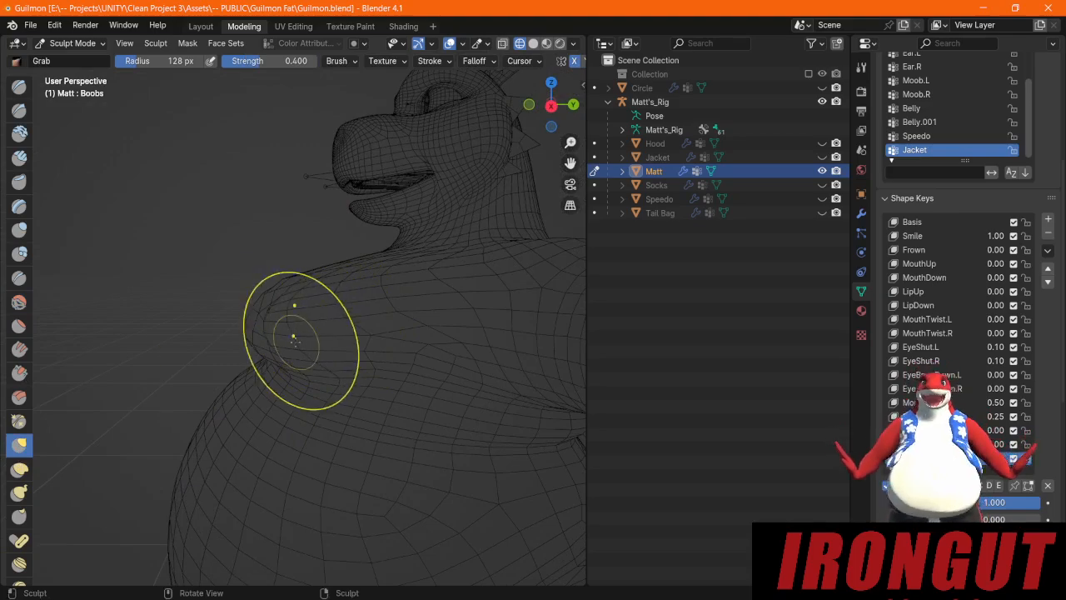
scroll(294, 326, "down", 2)
middle_click_drag(293, 324, 282, 364)
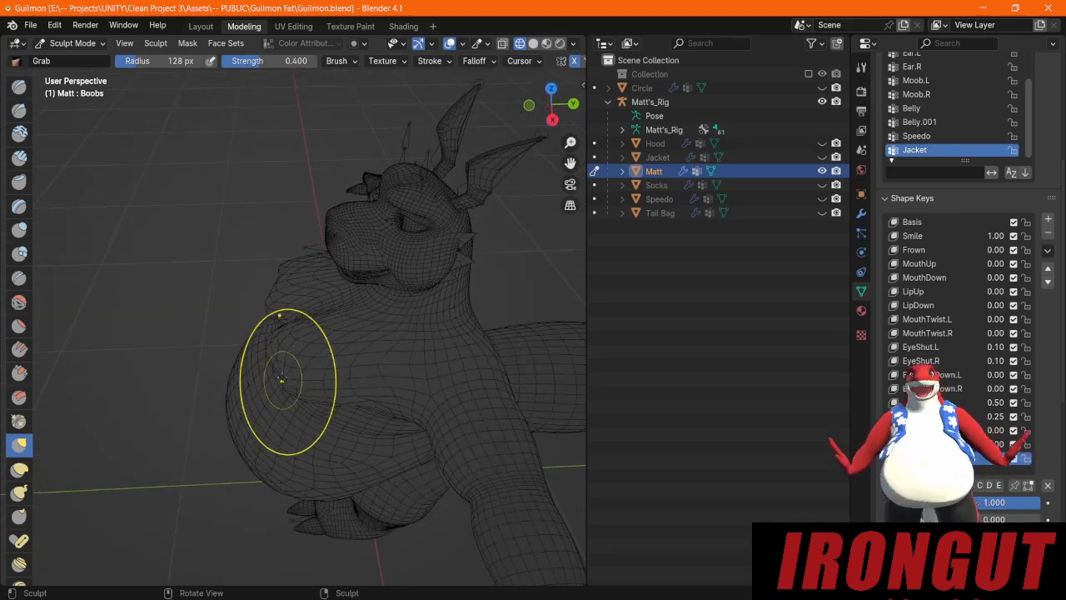
left_click_drag(280, 379, 280, 373)
left_click_drag(200, 376, 202, 377)
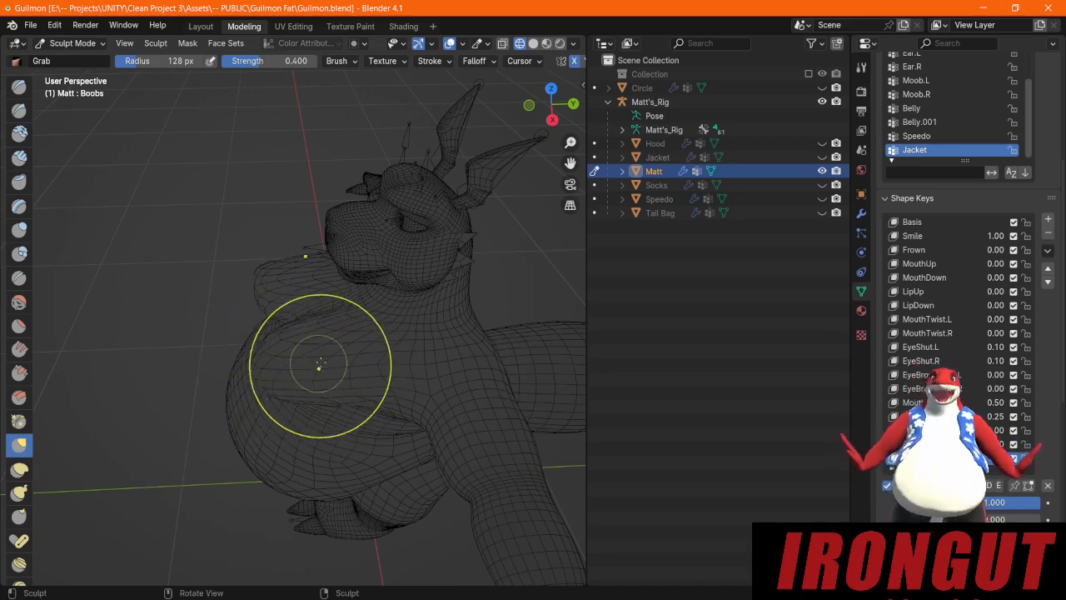
Step: Try inflating the area around the lower chest with the Inflate/Deflate brush, raising its strength to 1.000, and undo the strokes
left_click(19, 229)
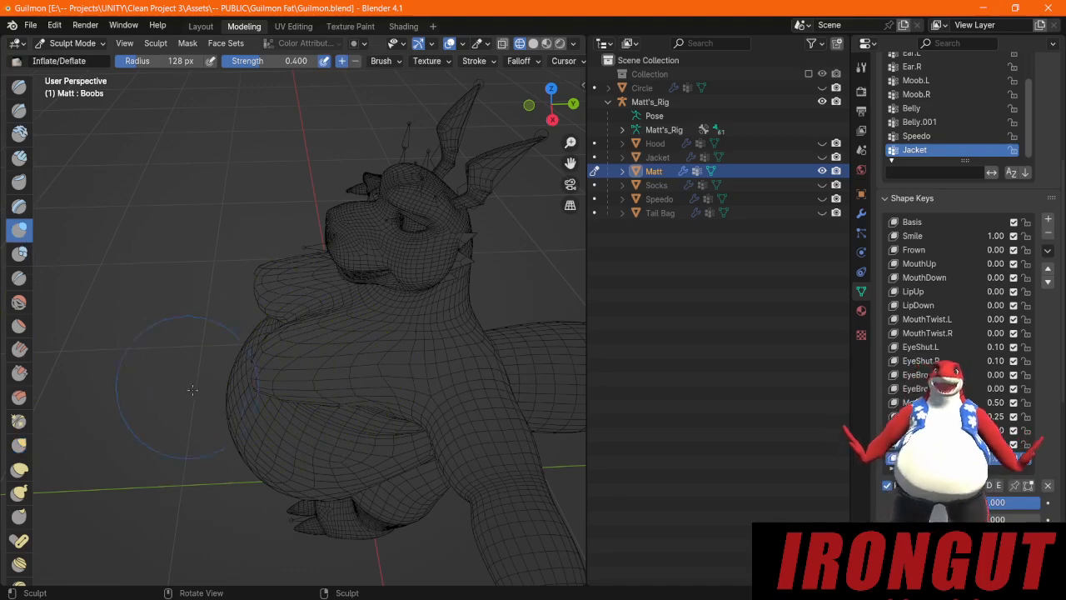
middle_click_drag(258, 433, 254, 390)
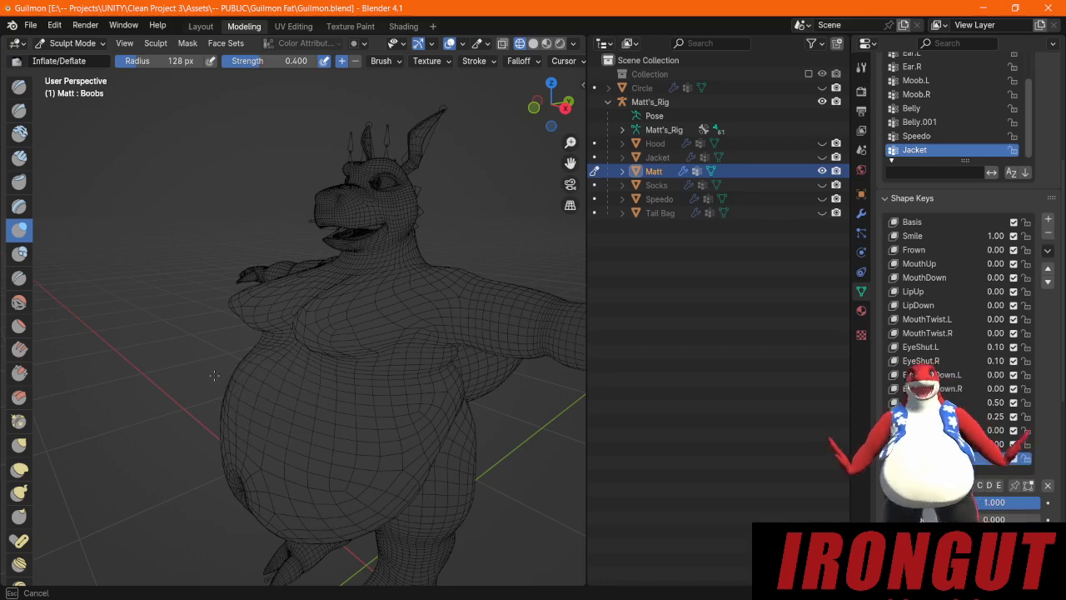
scroll(237, 377, "up", 2)
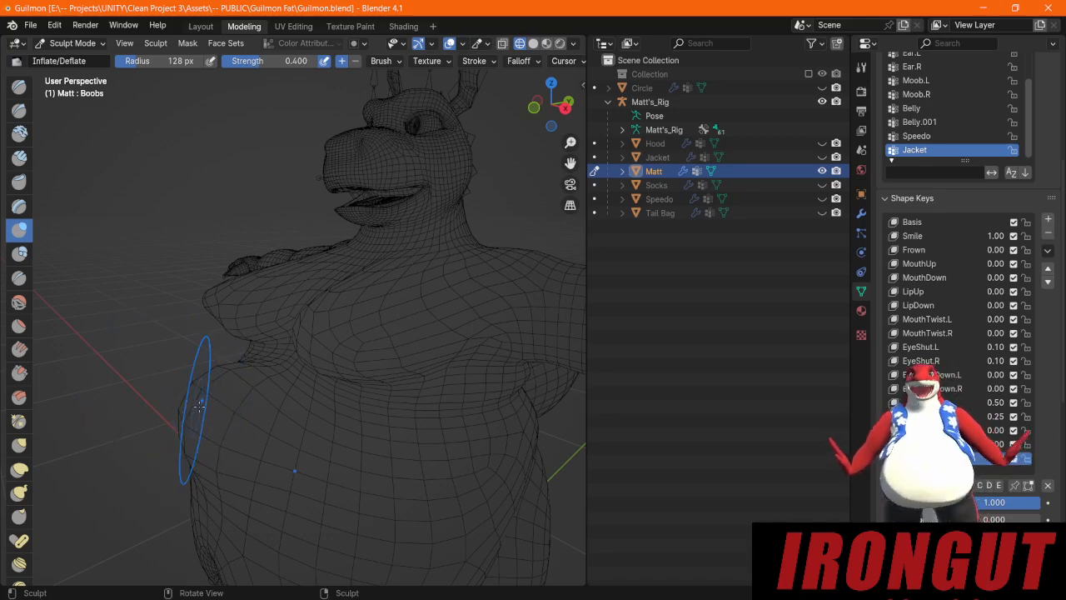
middle_click_drag(199, 405, 166, 404)
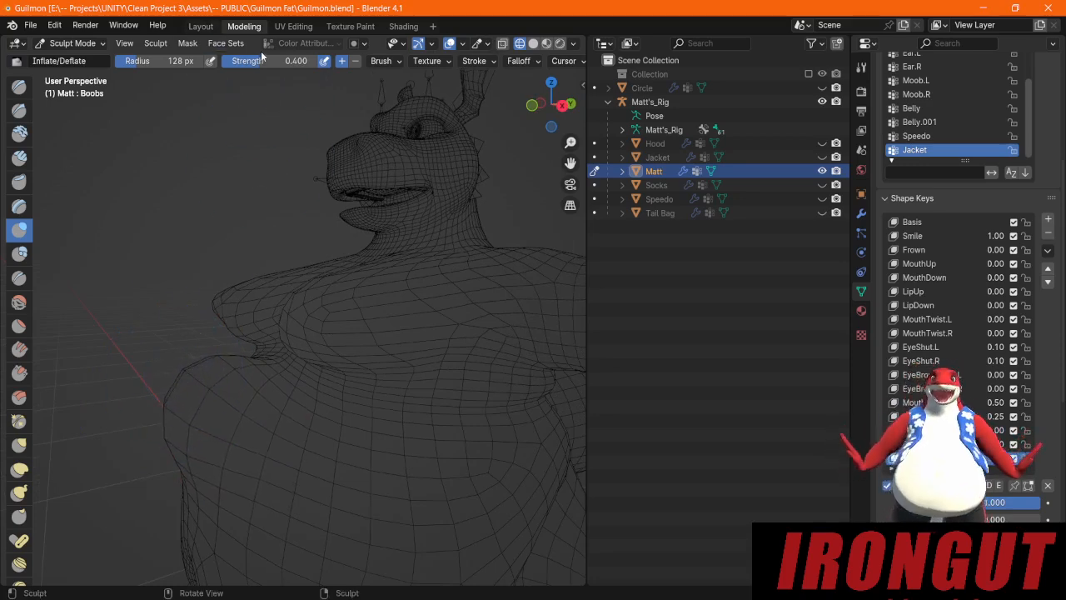
middle_click_drag(212, 369, 190, 344)
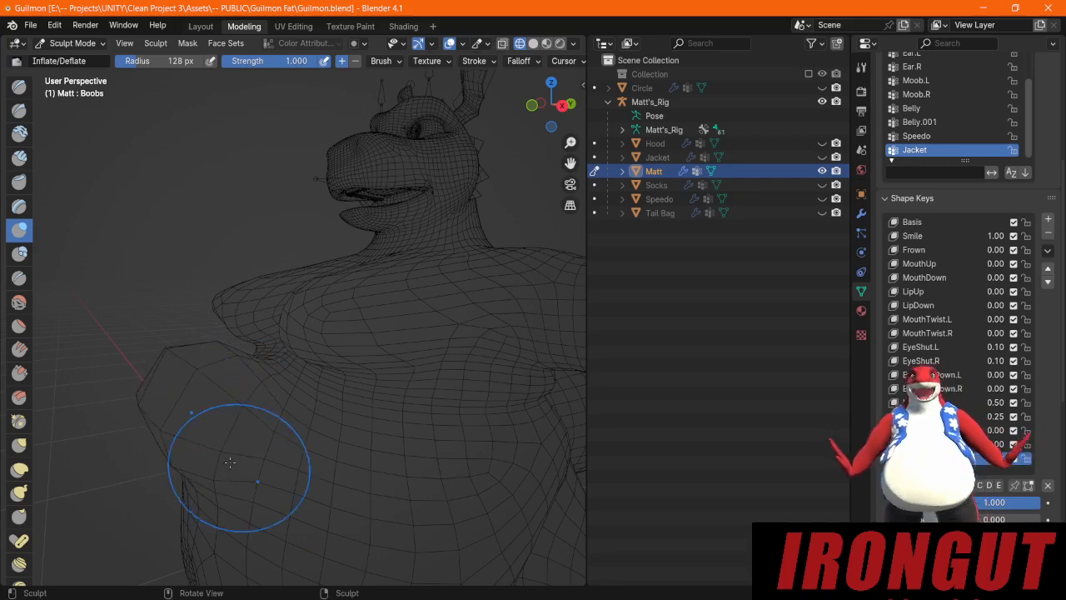
mouse_move(238, 476)
middle_mouse_down()
mouse_move(444, 444)
mouse_move(297, 349)
middle_mouse_up()
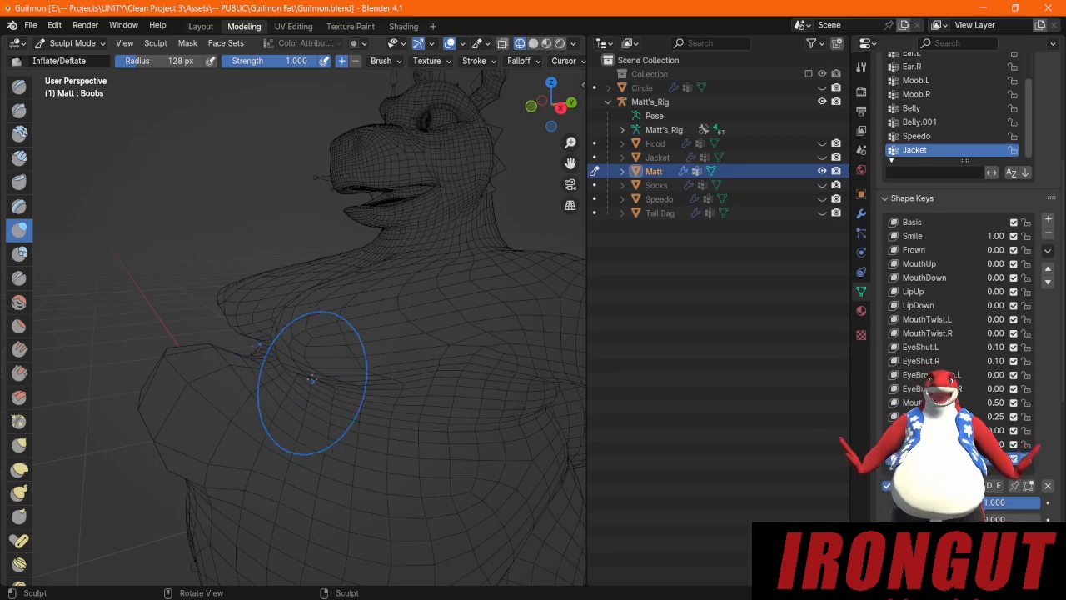
key("ctrl+z")
key("ctrl+z")
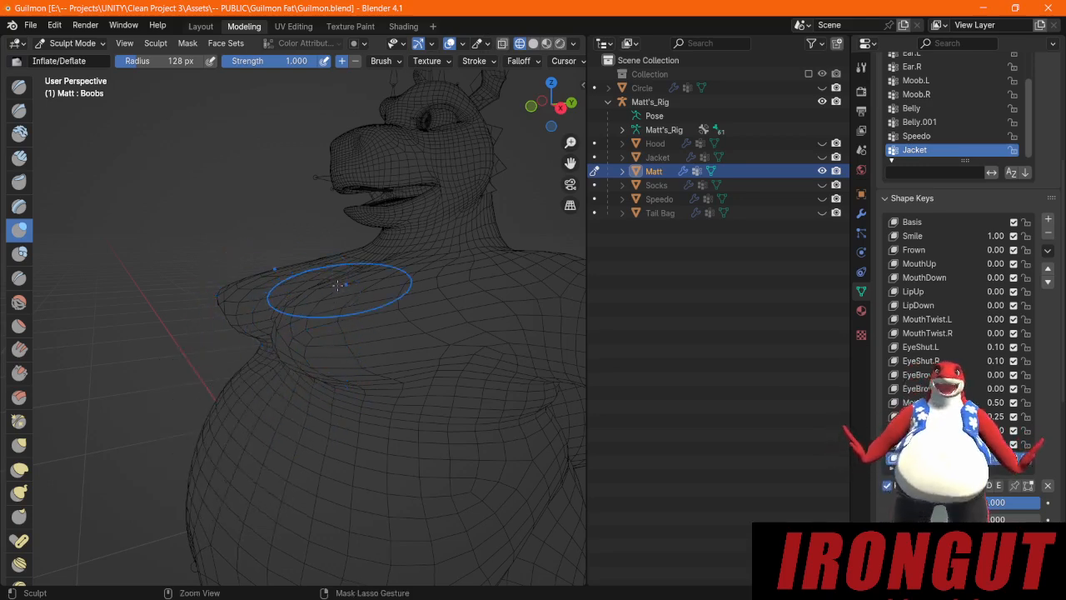
Step: Pull the chest further forward with the Grab brush, enlarging its radius to 218 px for broader strokes
left_click(19, 443)
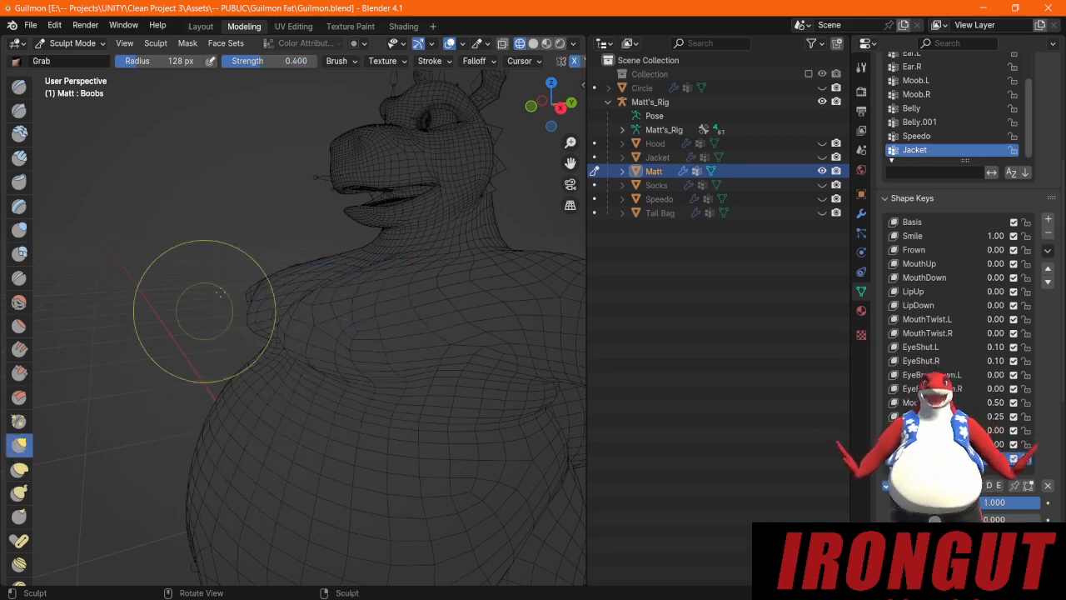
left_click_drag(309, 285, 287, 299)
left_click_drag(214, 313, 321, 309)
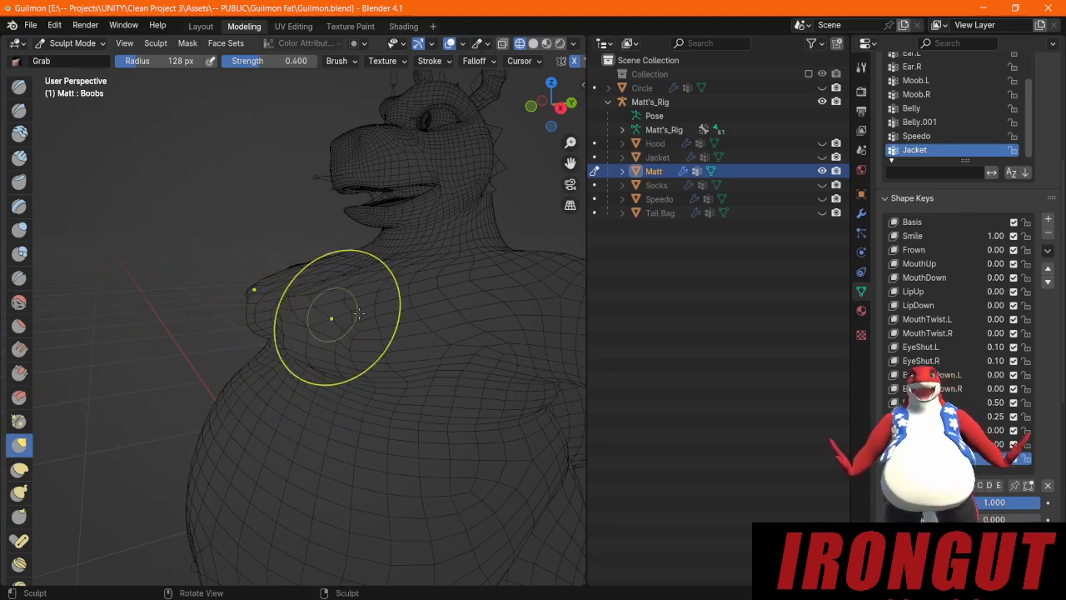
middle_click_drag(321, 309, 275, 333)
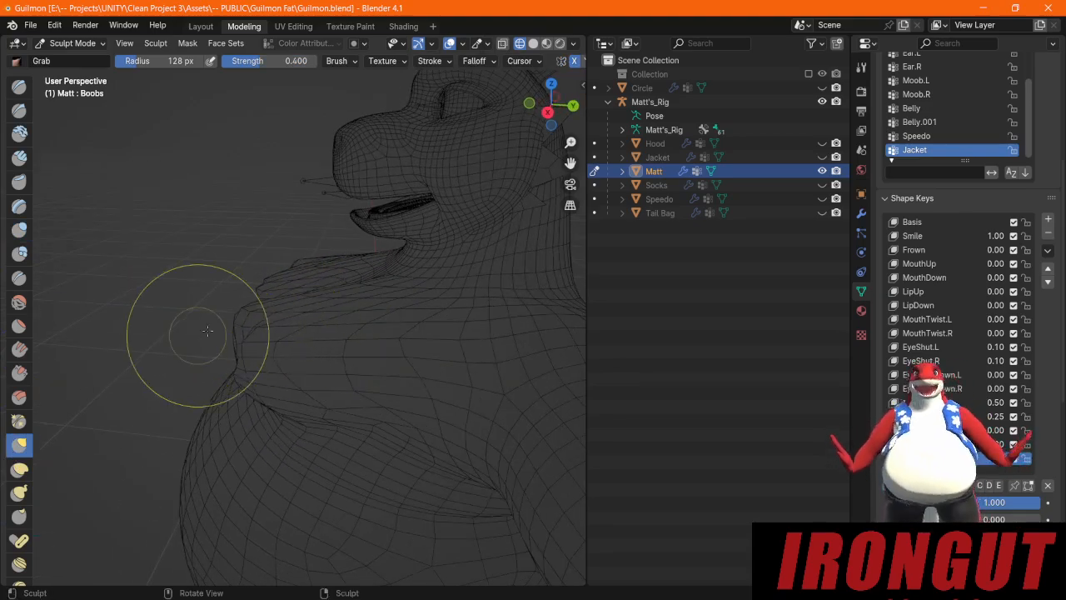
middle_click_drag(240, 252, 221, 233)
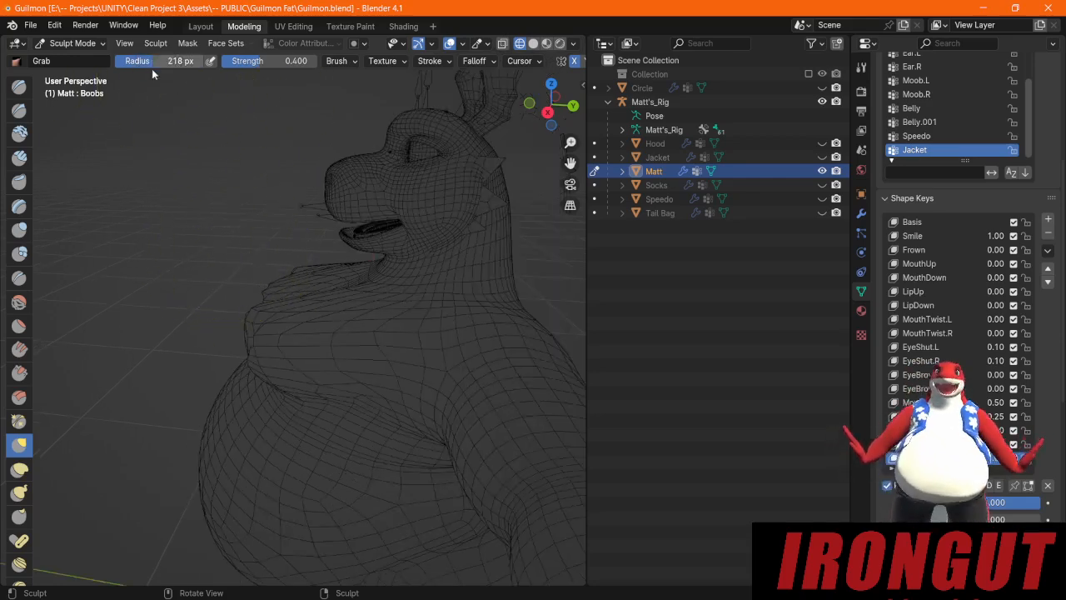
mouse_move(213, 312)
middle_mouse_down()
mouse_move(227, 275)
mouse_move(281, 273)
mouse_move(224, 279)
middle_mouse_up()
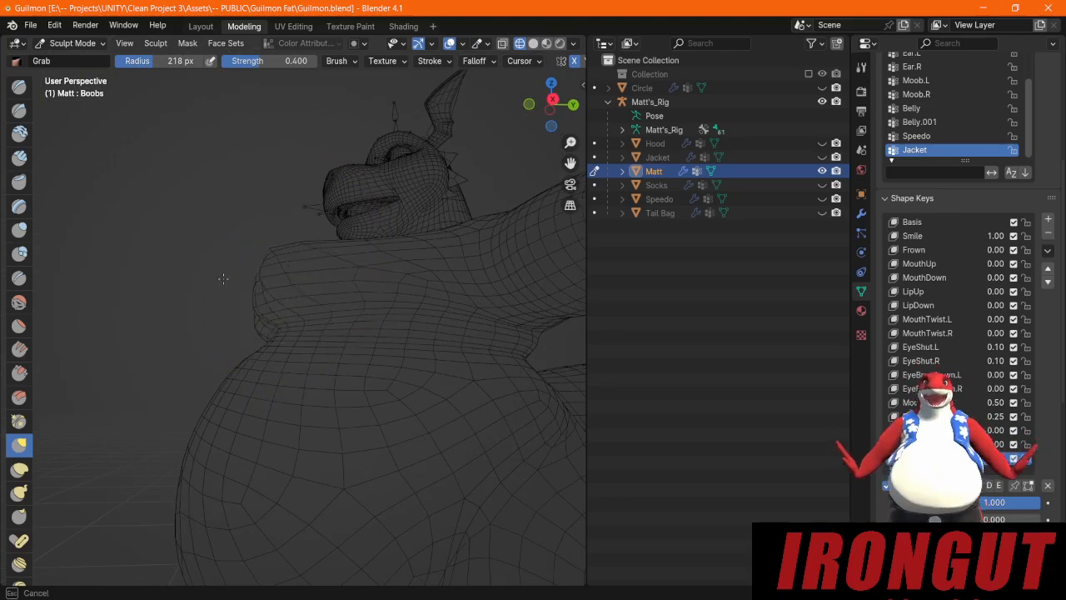
middle_click_drag(138, 277, 288, 305)
mouse_move(287, 306)
left_mouse_down()
mouse_move(278, 345)
mouse_move(194, 368)
left_mouse_up()
middle_click_drag(308, 366, 255, 284)
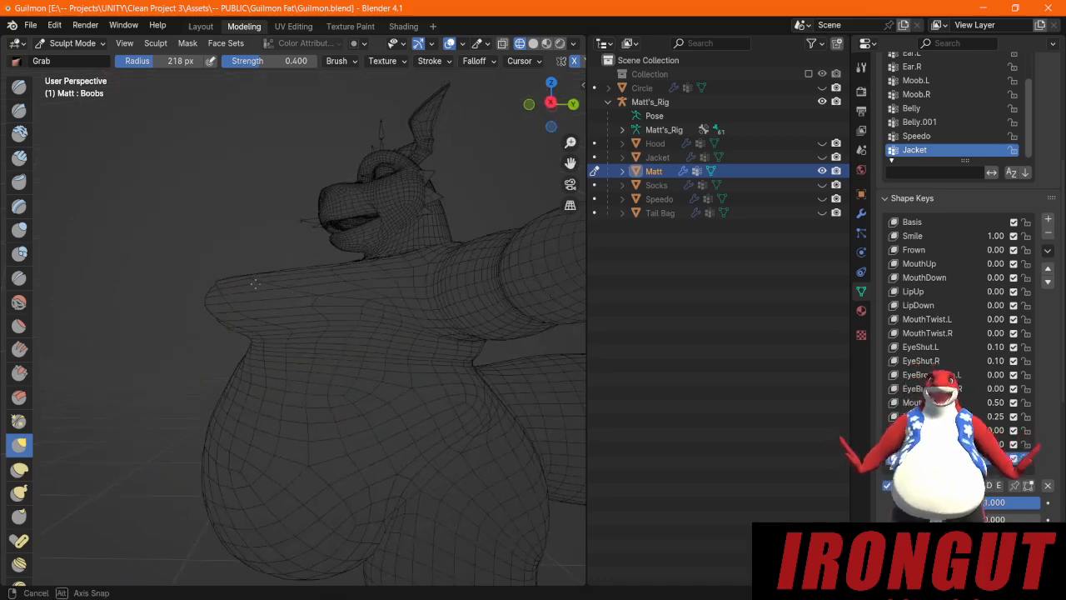
left_click_drag(284, 288, 271, 289)
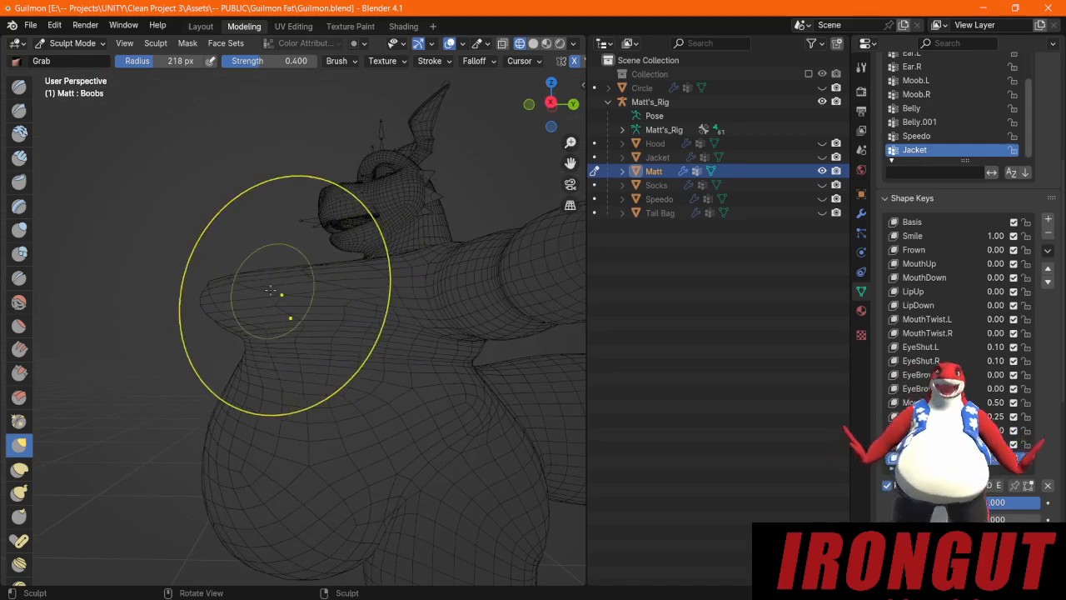
Step: Smooth the projecting chest on both sides with the Smooth brush at 218 px radius and 0.250 strength
left_click(19, 302)
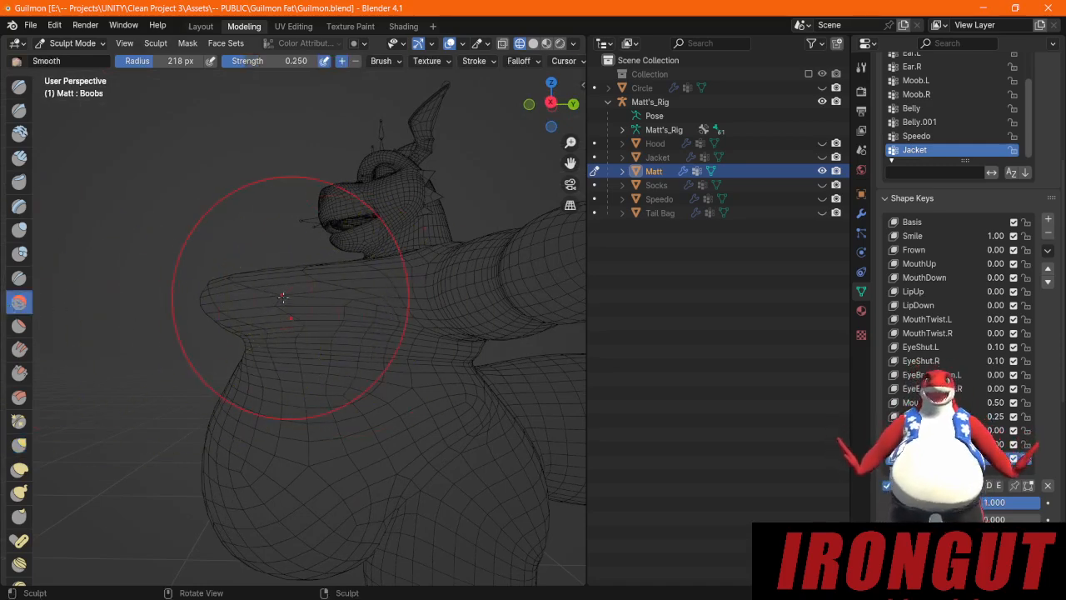
middle_click_drag(252, 294, 310, 343)
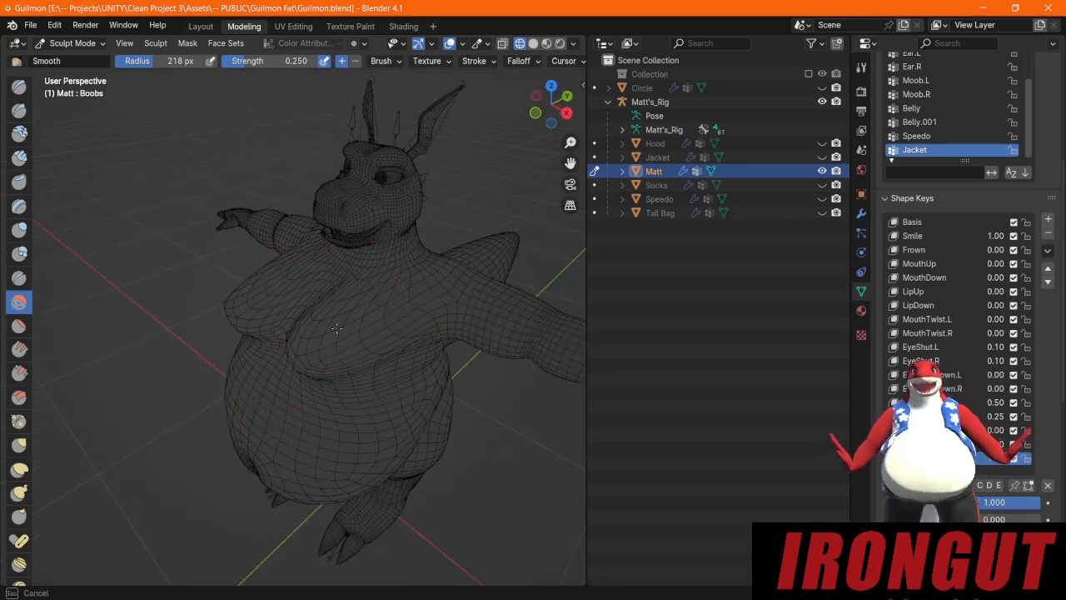
middle_click_drag(229, 354, 304, 324)
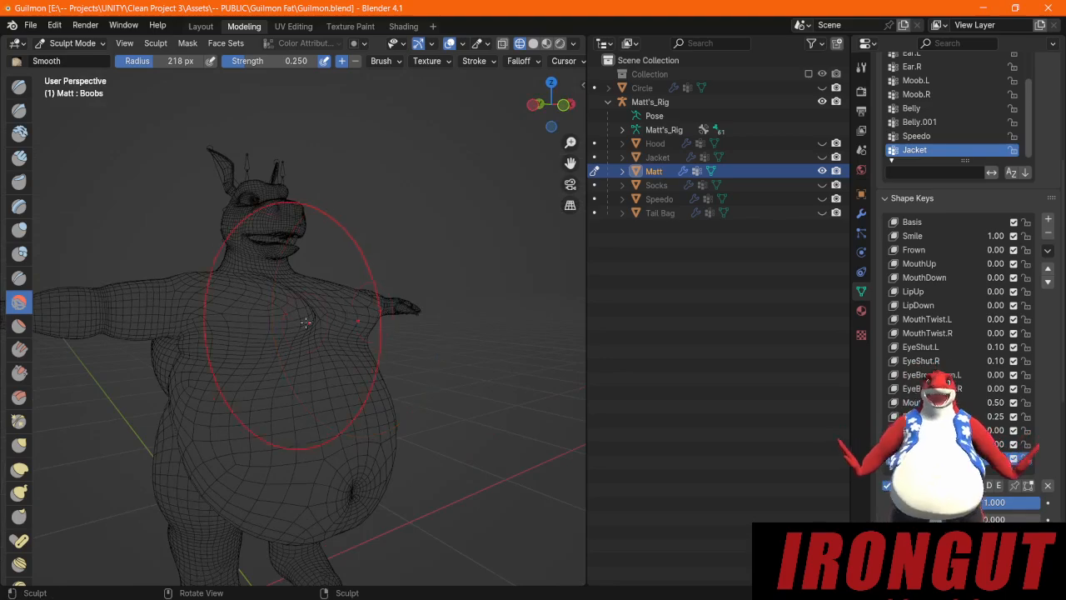
scroll(298, 318, "up", 3)
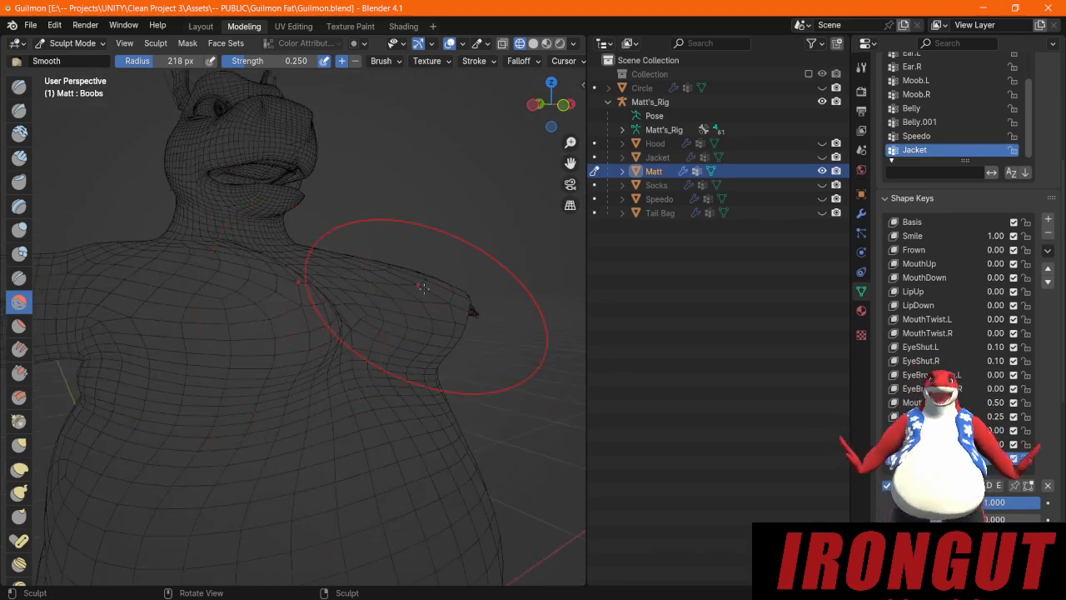
middle_click_drag(423, 287, 444, 372)
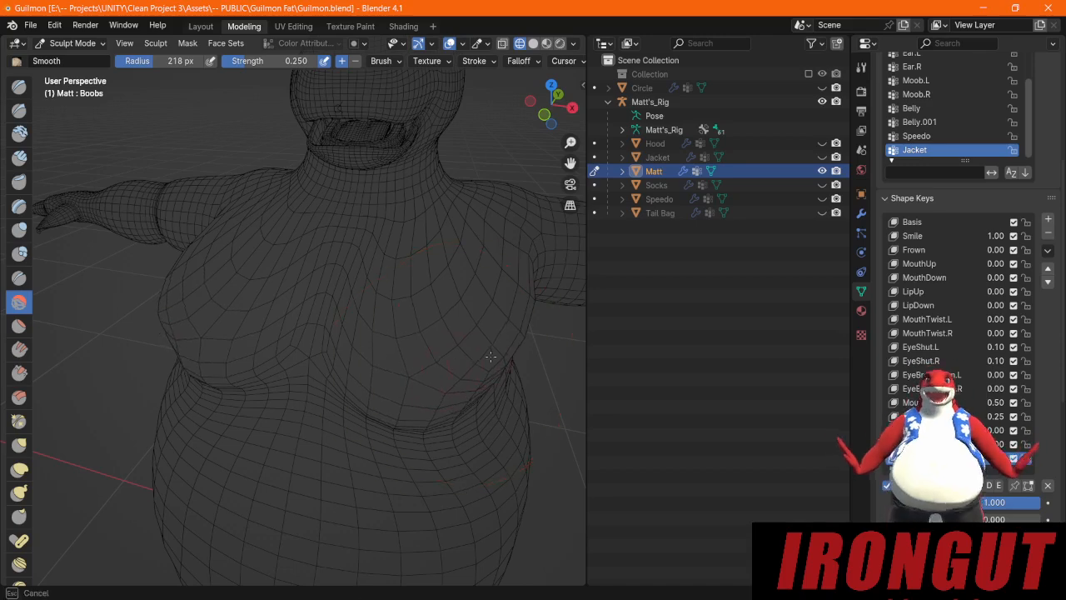
middle_click_drag(544, 373, 310, 354)
middle_click_drag(403, 391, 379, 364)
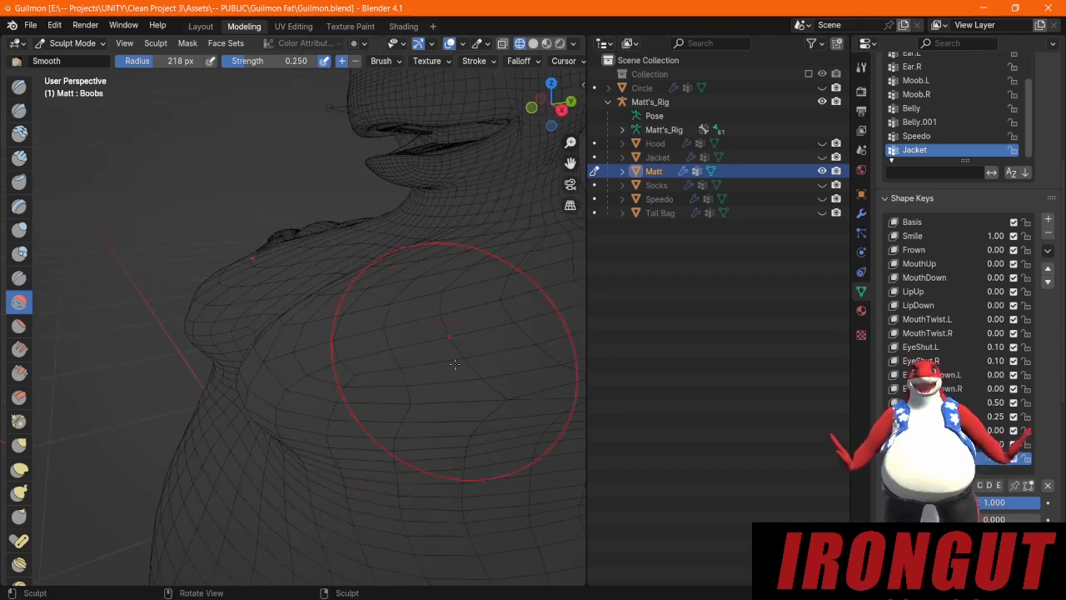
Step: Swell the front and sides of the chest with the Inflate/Deflate brush at 218 px radius and 1.000 strength
left_click(18, 229)
middle_click_drag(208, 333, 310, 355)
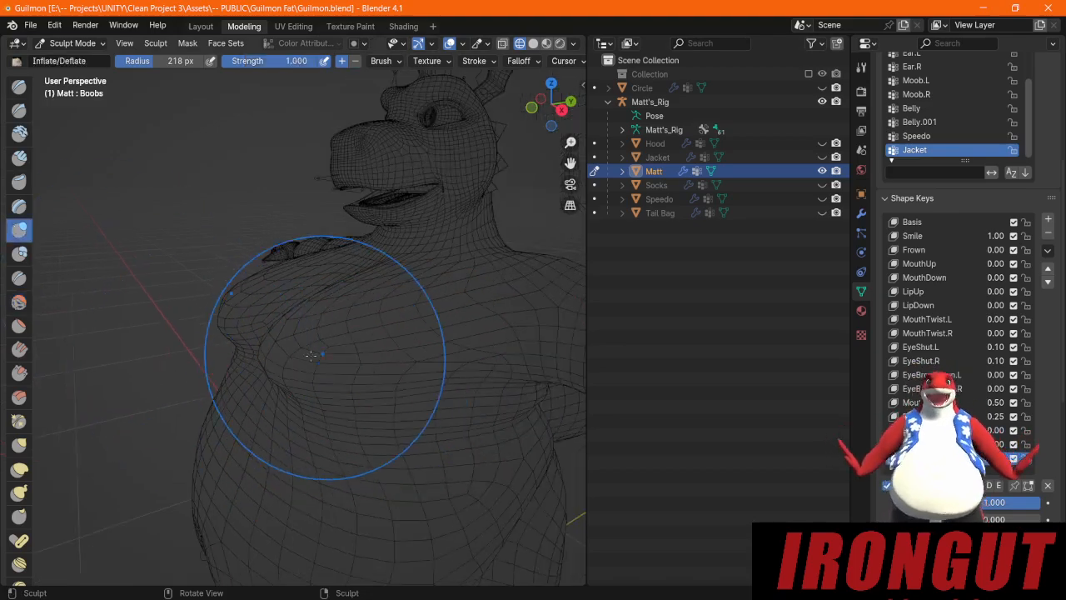
mouse_move(310, 355)
left_mouse_down()
mouse_move(294, 356)
mouse_move(356, 367)
left_mouse_up()
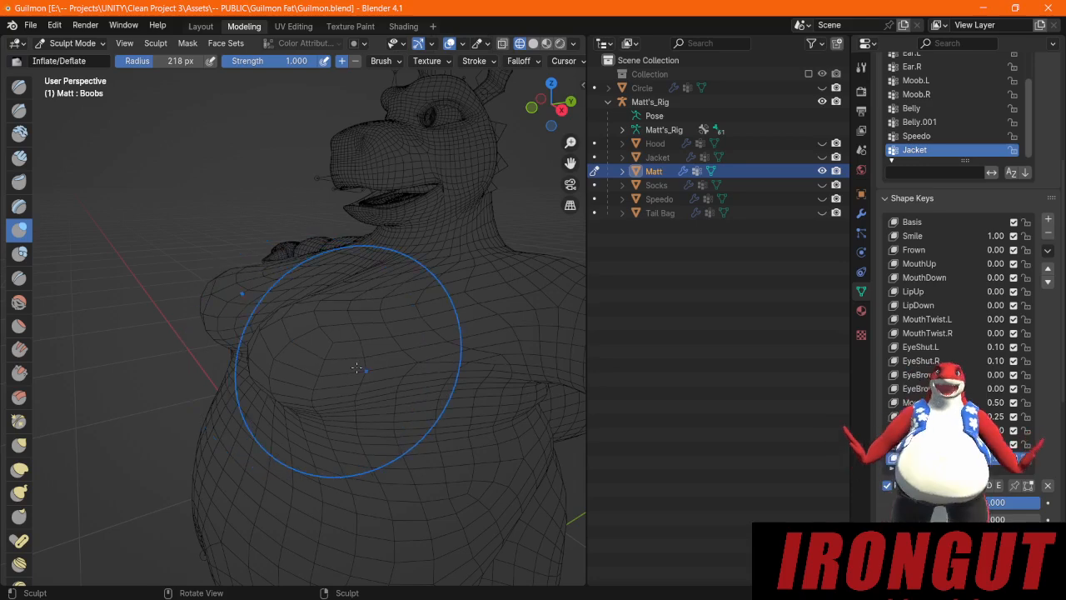
middle_click_drag(356, 368, 368, 368)
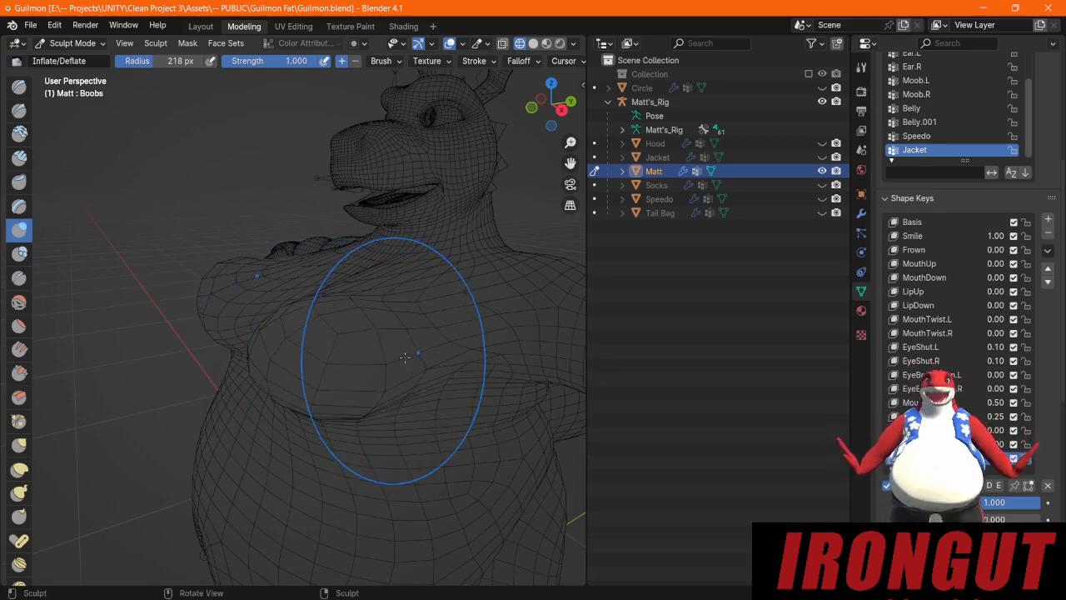
mouse_move(262, 321)
middle_mouse_down()
mouse_move(341, 387)
mouse_move(338, 379)
middle_mouse_up()
mouse_move(254, 301)
left_mouse_down()
mouse_move(224, 323)
mouse_move(239, 312)
left_mouse_up()
middle_click_drag(282, 343, 362, 268)
mouse_move(242, 353)
middle_mouse_down()
mouse_move(288, 350)
mouse_move(50, 354)
middle_mouse_up()
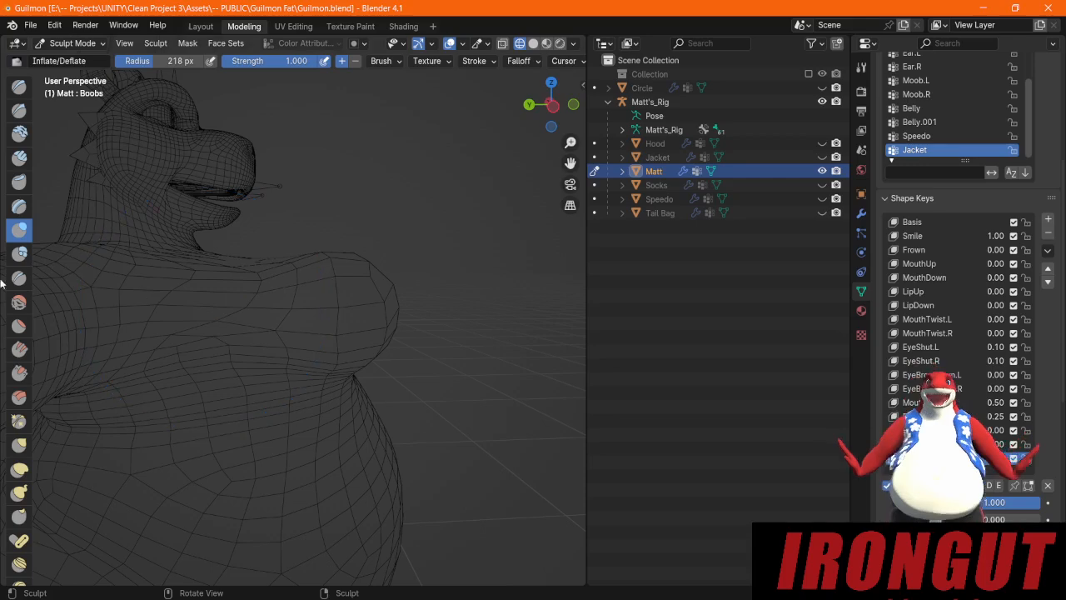
Step: In the left orthographic view, pull the chest downward with the Grab brush so it sags and slopes from the neck
left_click(18, 445)
middle_click_drag(488, 179, 500, 95)
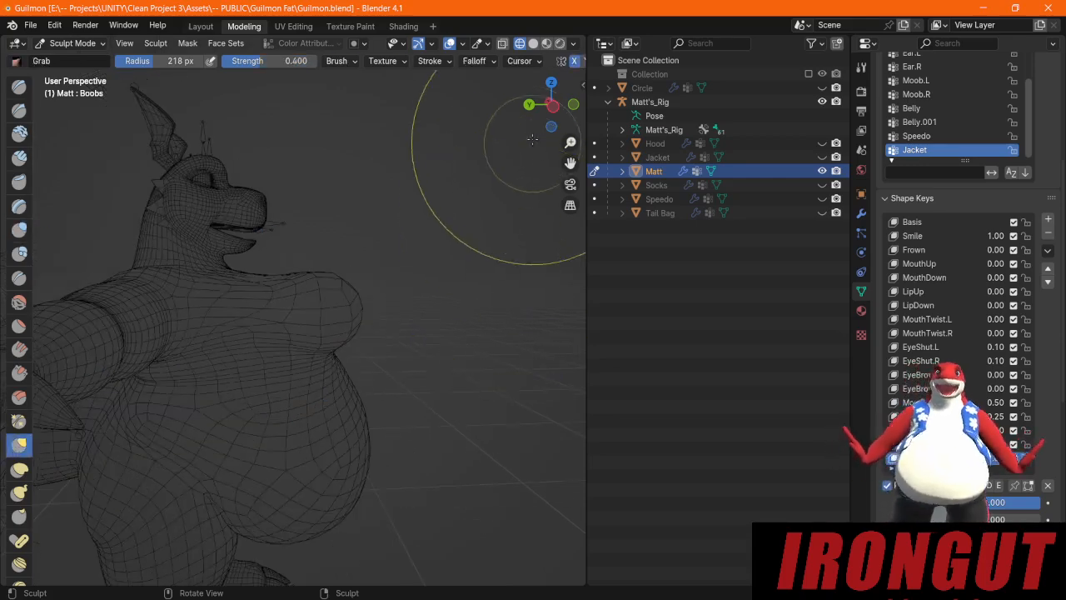
left_click(550, 105)
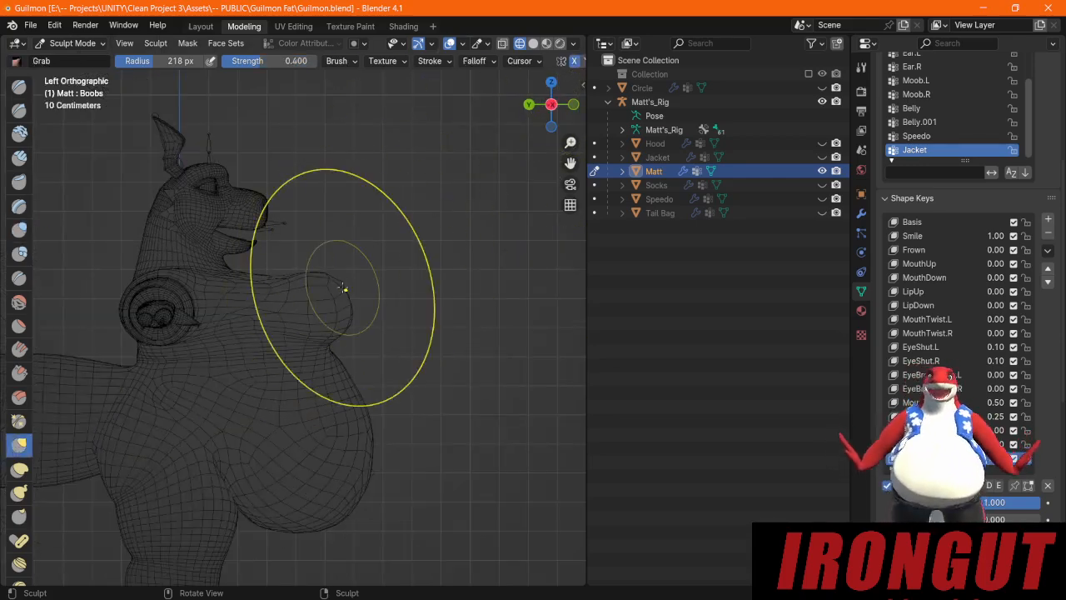
left_click_drag(344, 291, 348, 290)
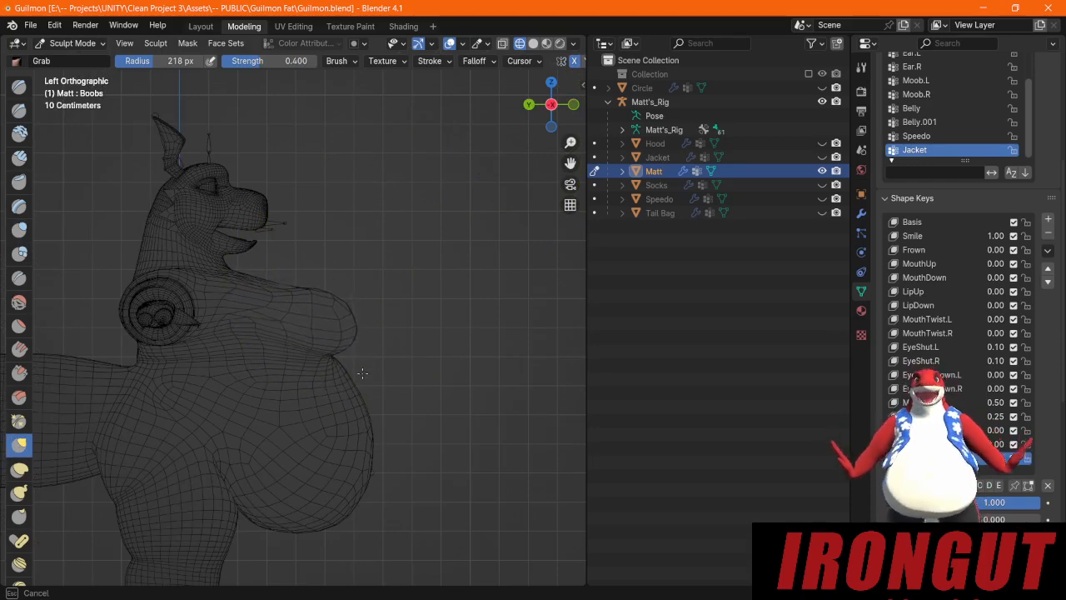
left_click_drag(357, 395, 356, 392)
mouse_move(282, 289)
left_mouse_down()
mouse_move(281, 259)
mouse_move(265, 256)
mouse_move(264, 202)
mouse_move(260, 226)
left_mouse_up()
scroll(283, 259, "up", 6)
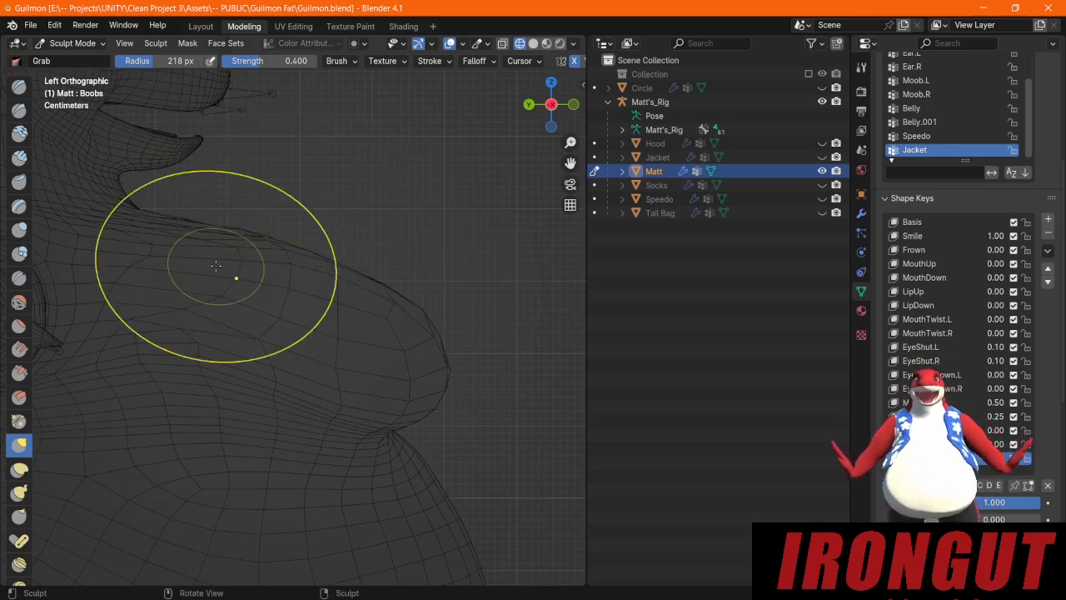
scroll(288, 269, "down", 2)
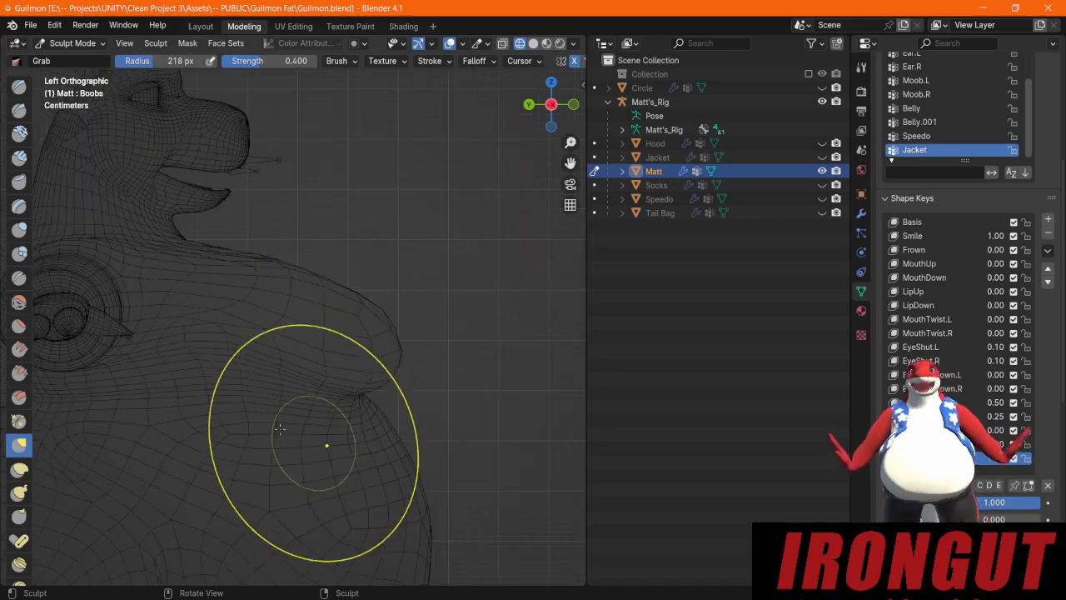
Step: Sharpen the fold between the chest underside and the belly with the Crease brush at 218 px radius and 0.250 strength
left_click(15, 280)
mouse_move(350, 437)
middle_mouse_down()
mouse_move(313, 421)
mouse_move(308, 399)
middle_mouse_up()
scroll(275, 367, "up", 3)
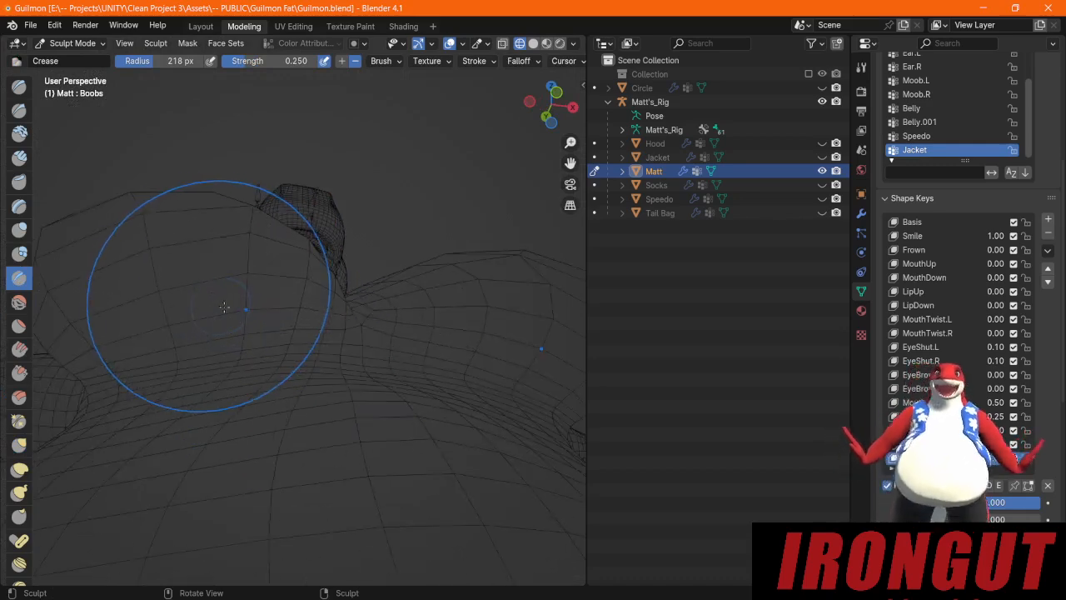
mouse_move(223, 307)
left_mouse_down()
mouse_move(285, 368)
mouse_move(162, 369)
mouse_move(148, 379)
mouse_move(186, 380)
left_mouse_up()
mouse_move(255, 373)
left_mouse_down()
mouse_move(333, 392)
mouse_move(447, 390)
left_mouse_up()
mouse_move(442, 363)
middle_mouse_down()
mouse_move(357, 366)
mouse_move(416, 341)
middle_mouse_up()
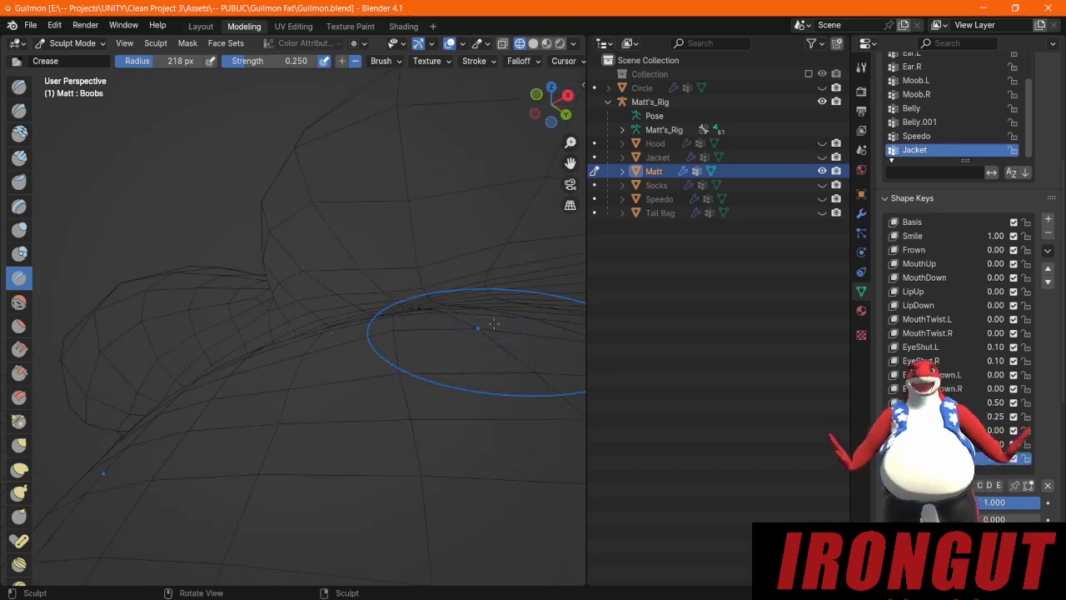
scroll(408, 329, "down", 4)
middle_click_drag(498, 349, 304, 401)
scroll(321, 402, "up", 3)
key("KP_0")
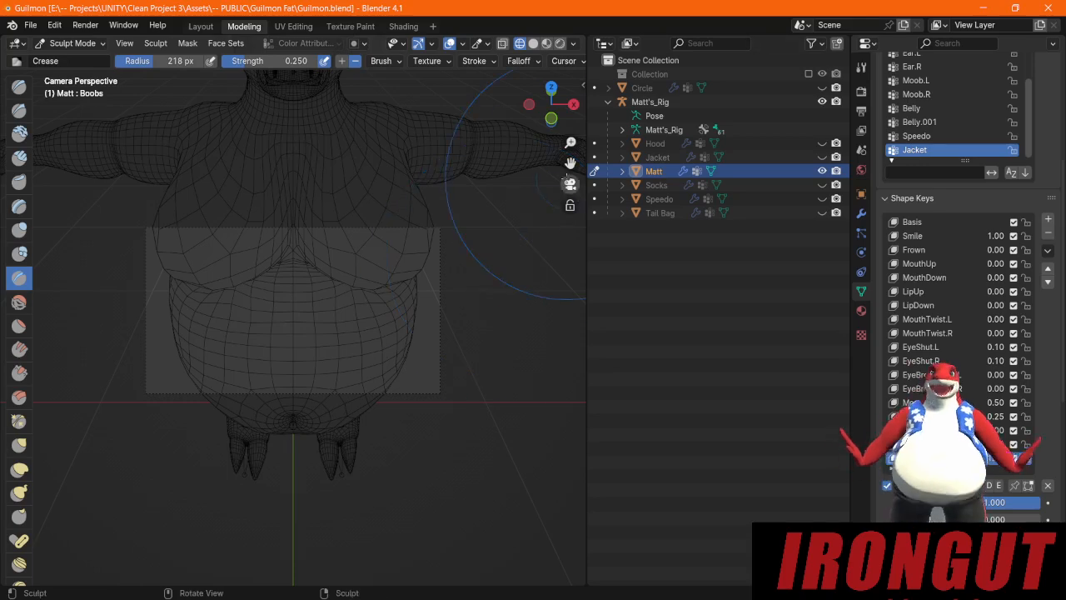
left_click(570, 183)
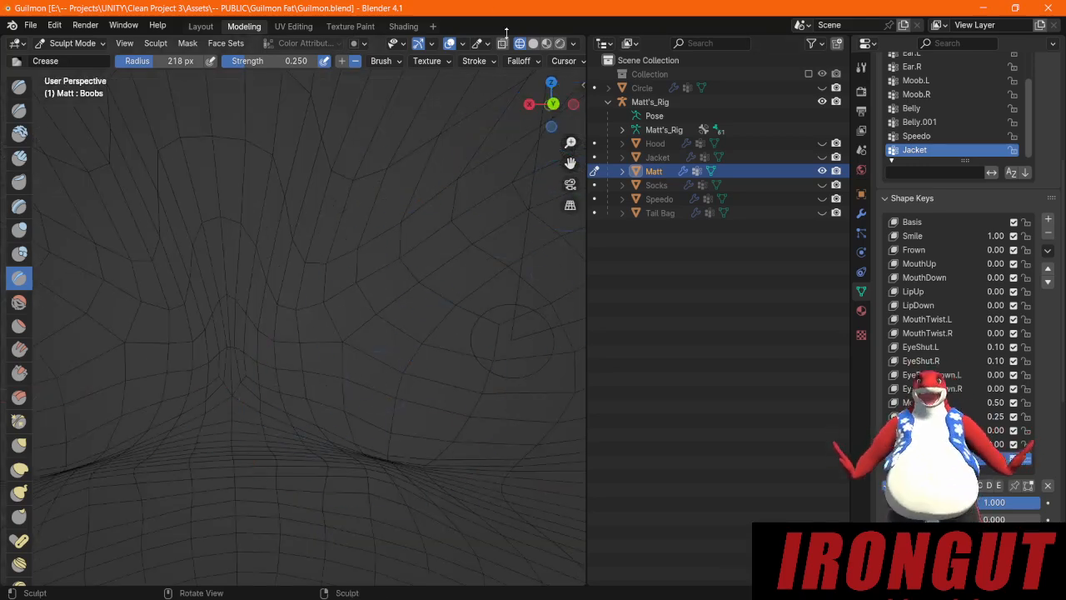
Step: Switch the viewport to solid shading and tuck the fold under the chest inward with the Grab brush at 0.400 strength
left_click(534, 44)
left_click_drag(571, 164, 580, 48)
mouse_move(171, 354)
middle_mouse_down()
mouse_move(207, 361)
mouse_move(188, 375)
middle_mouse_up()
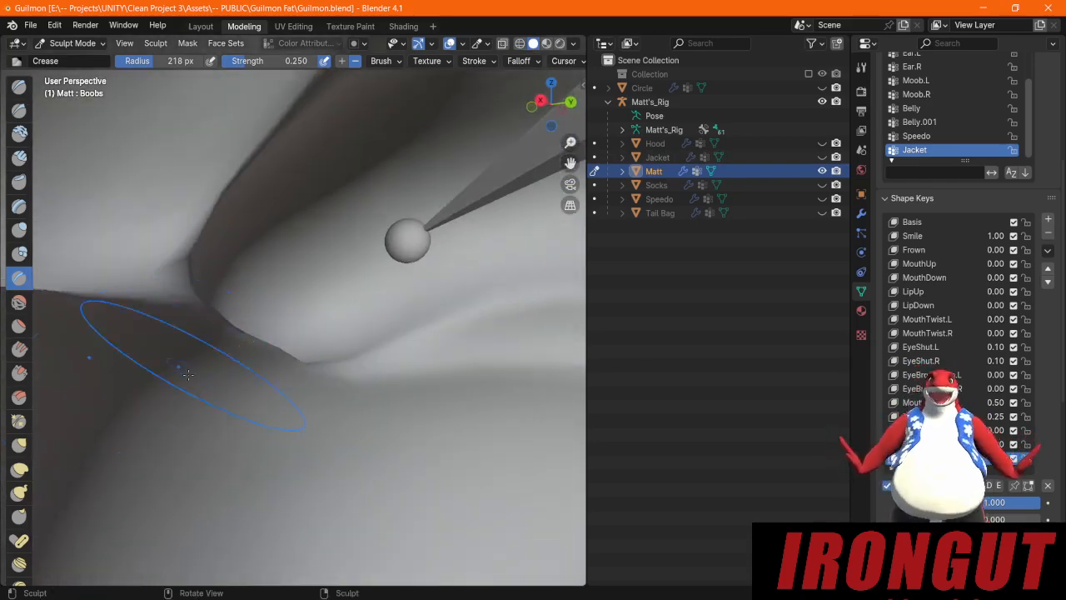
left_click(21, 450)
left_click_drag(270, 351, 379, 313)
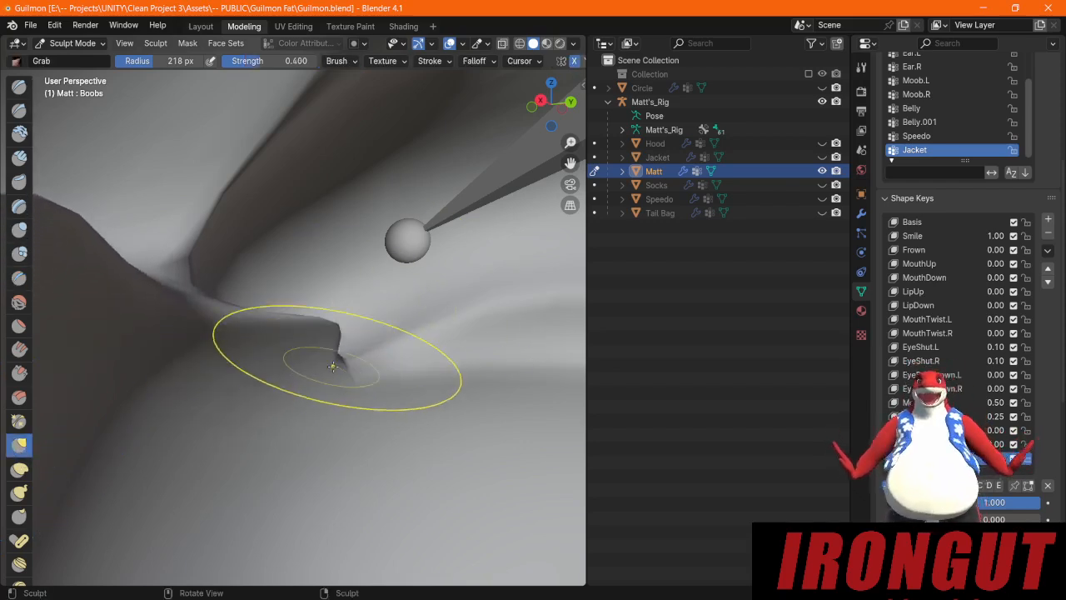
mouse_move(353, 365)
left_mouse_down()
mouse_move(407, 309)
mouse_move(467, 287)
left_mouse_up()
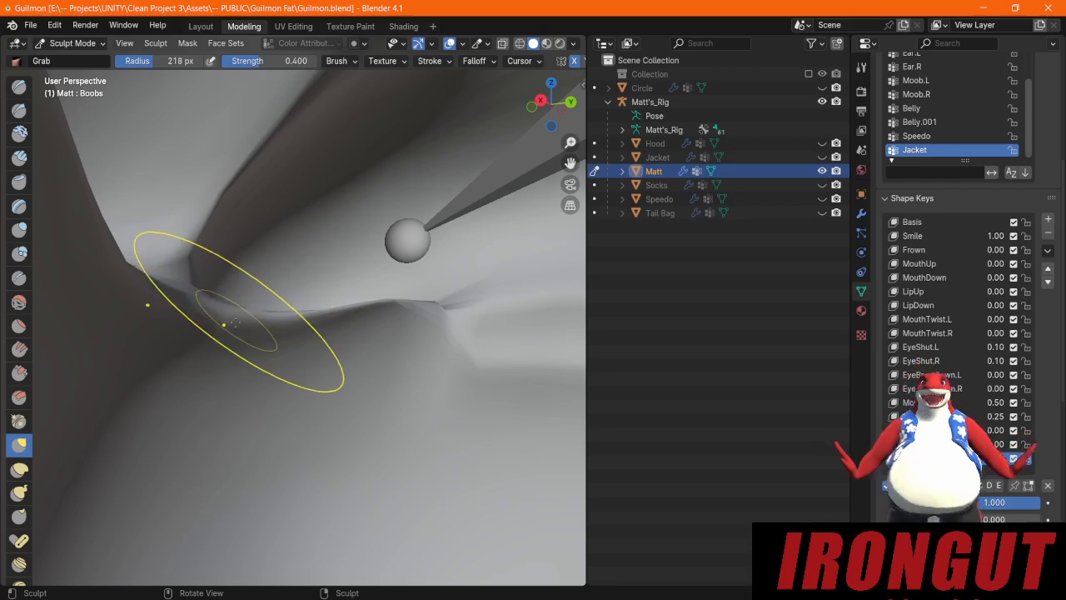
left_click_drag(220, 284, 321, 260)
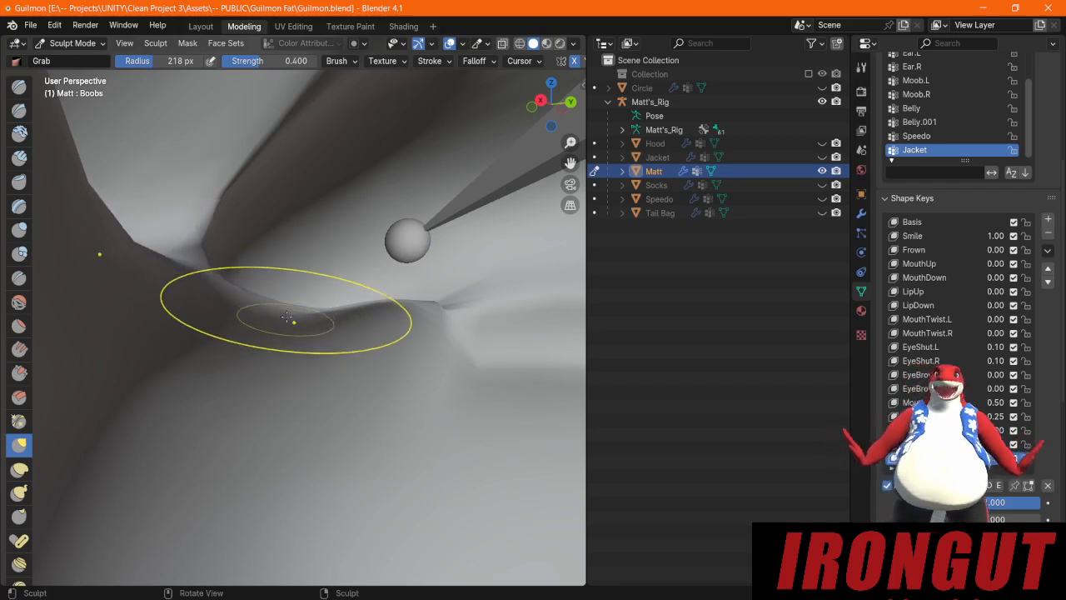
mouse_move(292, 299)
left_mouse_down()
mouse_move(358, 263)
mouse_move(387, 285)
mouse_move(392, 275)
left_mouse_up()
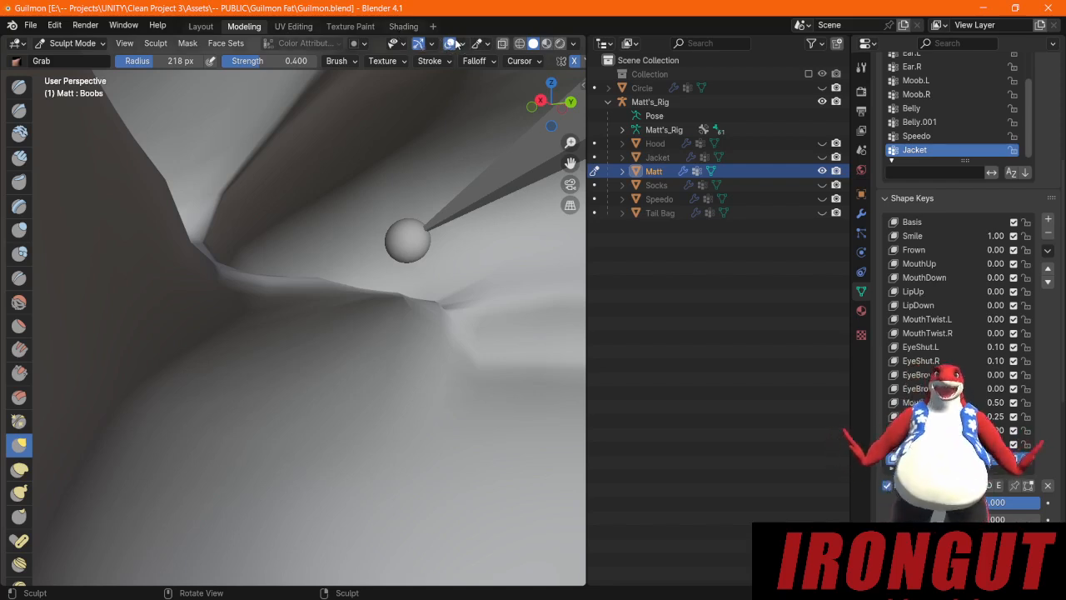
Step: Turn on the wireframe overlay over the solid-shaded mesh
left_click(458, 43)
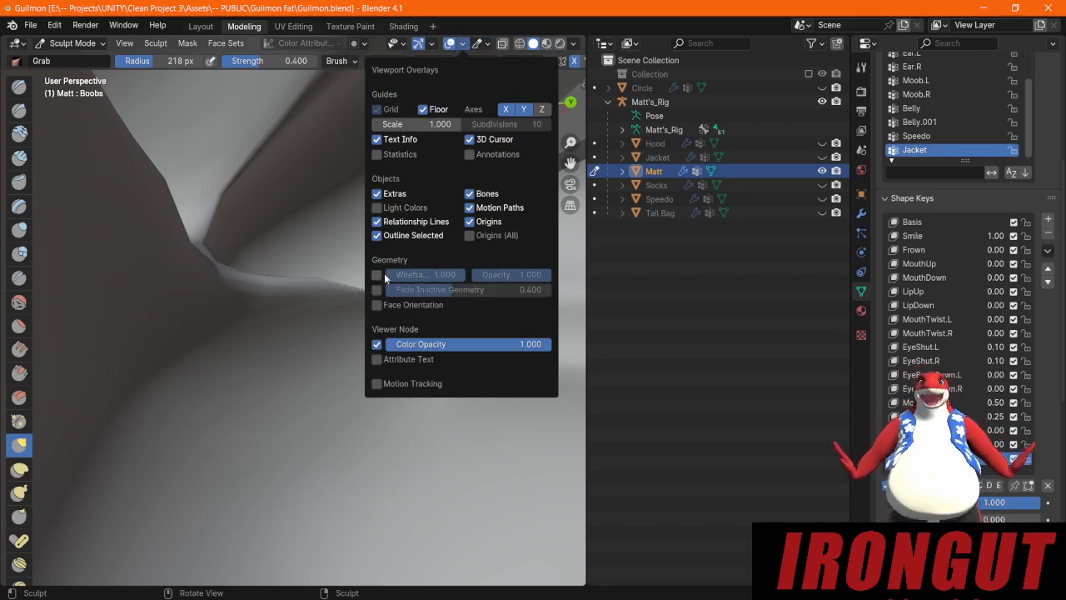
mouse_move(450, 48)
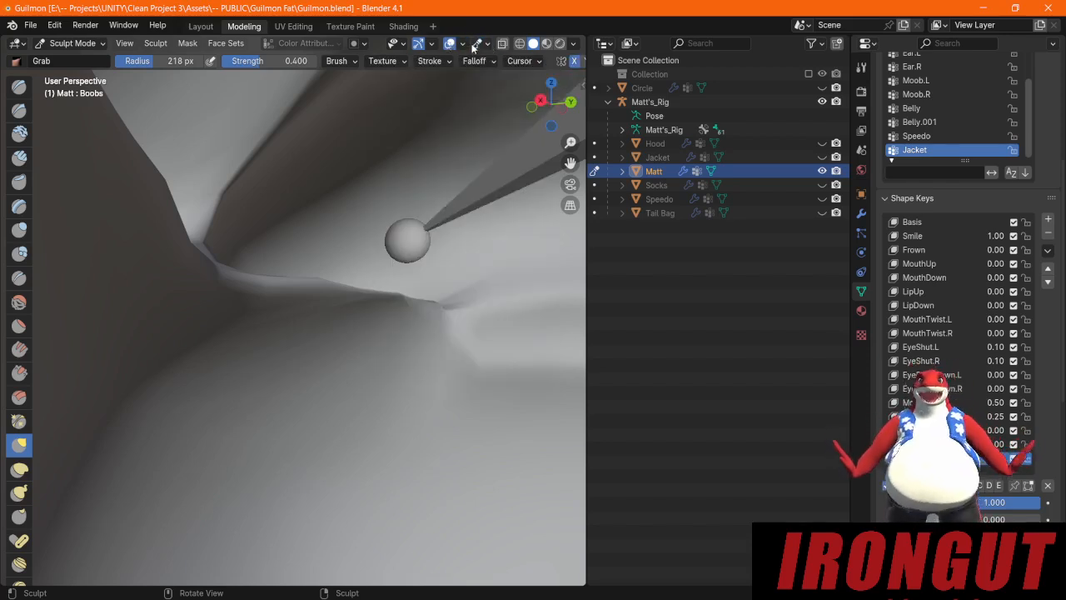
left_click(466, 42)
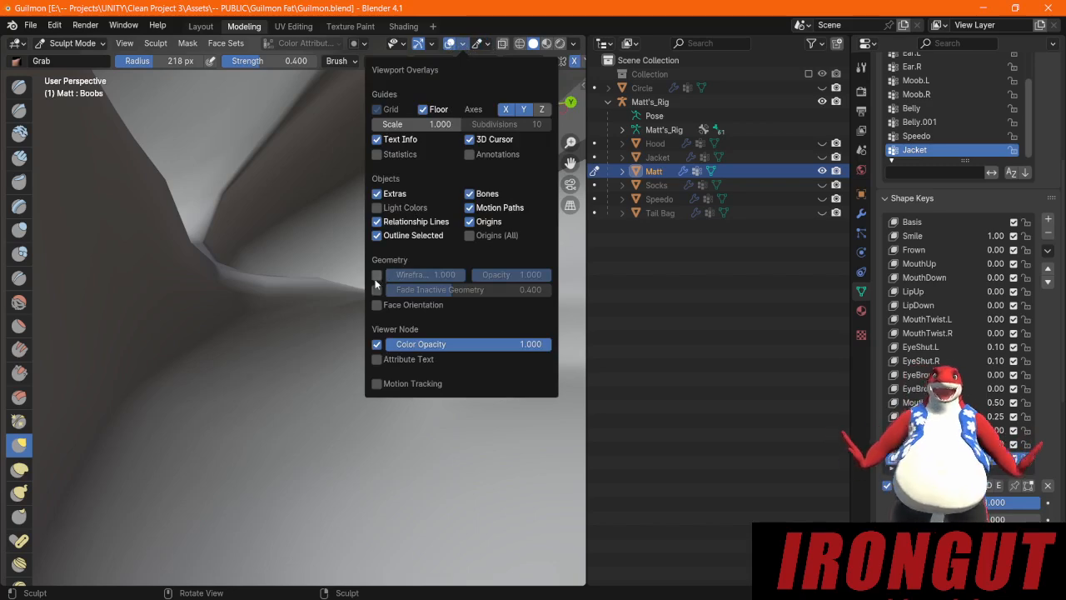
left_click(376, 275)
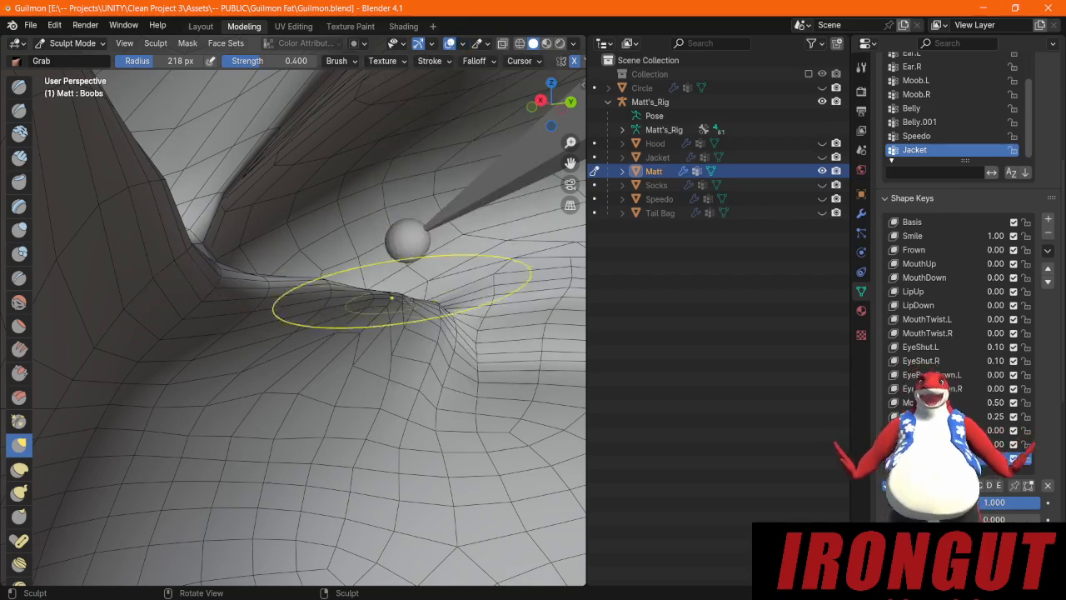
Step: Smooth the upper belly and the side of the fold under the chest with the Smooth brush at 218 px radius and 0.250 strength
mouse_move(453, 321)
middle_mouse_down()
mouse_move(250, 364)
mouse_move(279, 314)
mouse_move(350, 344)
mouse_move(226, 338)
mouse_move(249, 321)
mouse_move(259, 338)
mouse_move(289, 343)
middle_mouse_up()
scroll(293, 346, "up", 4)
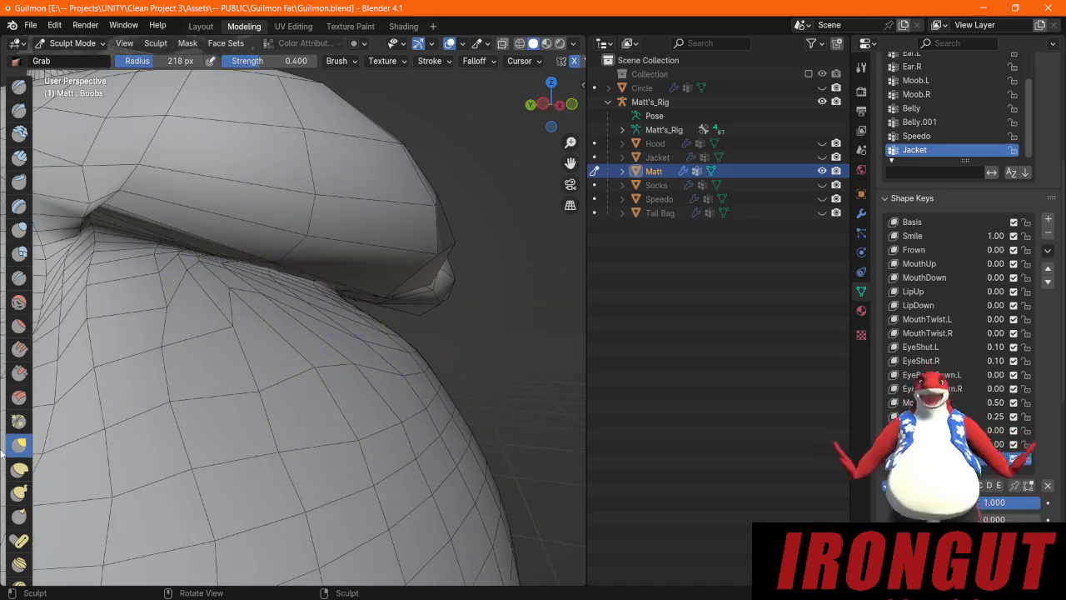
left_click(19, 303)
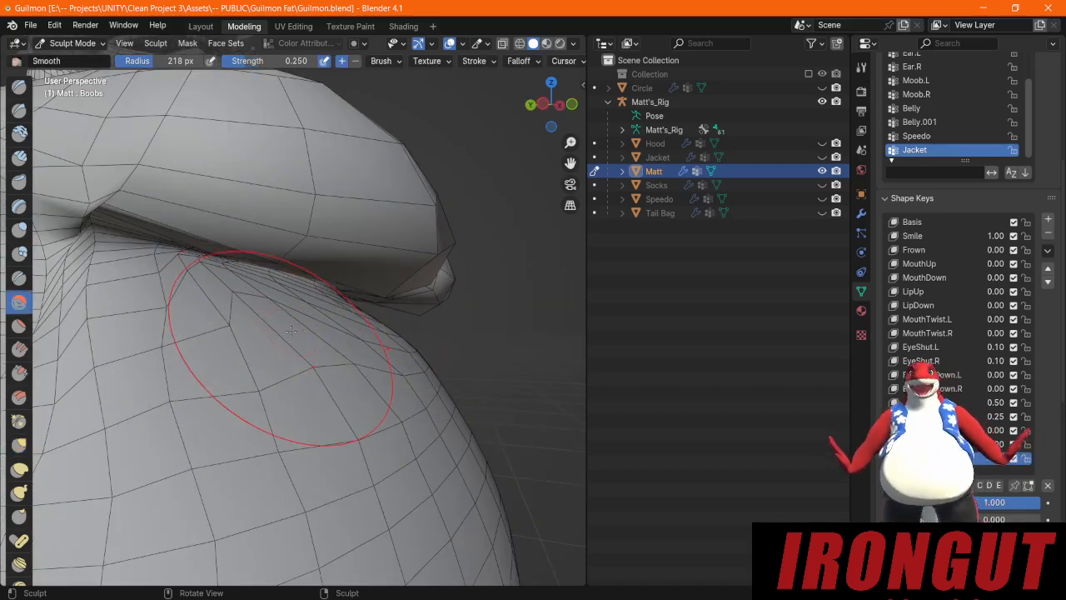
mouse_move(172, 382)
left_mouse_down()
mouse_move(144, 400)
mouse_move(196, 403)
left_mouse_up()
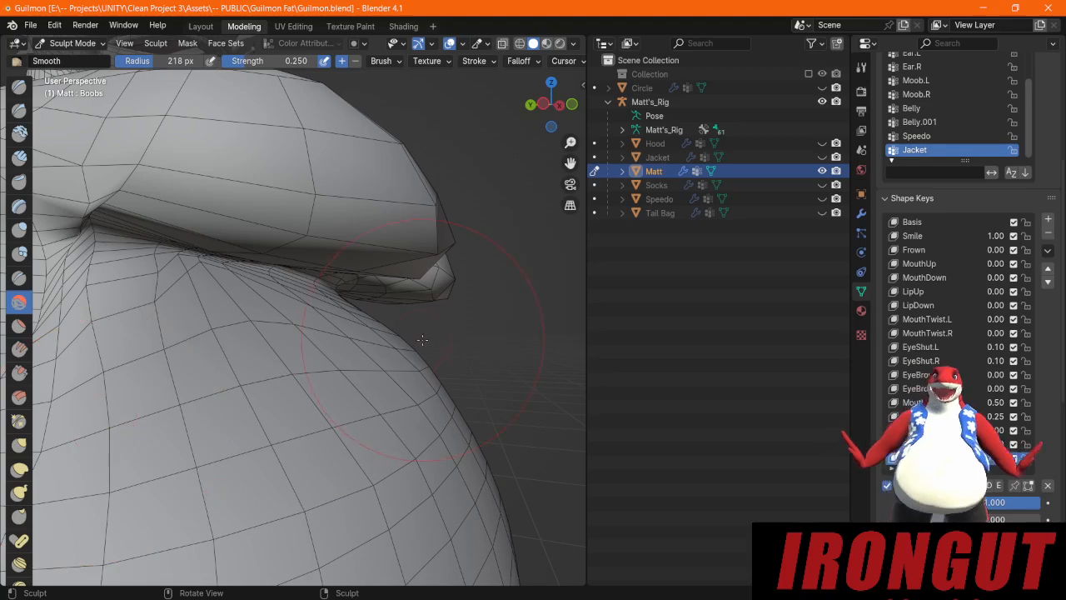
middle_click_drag(319, 382, 187, 287)
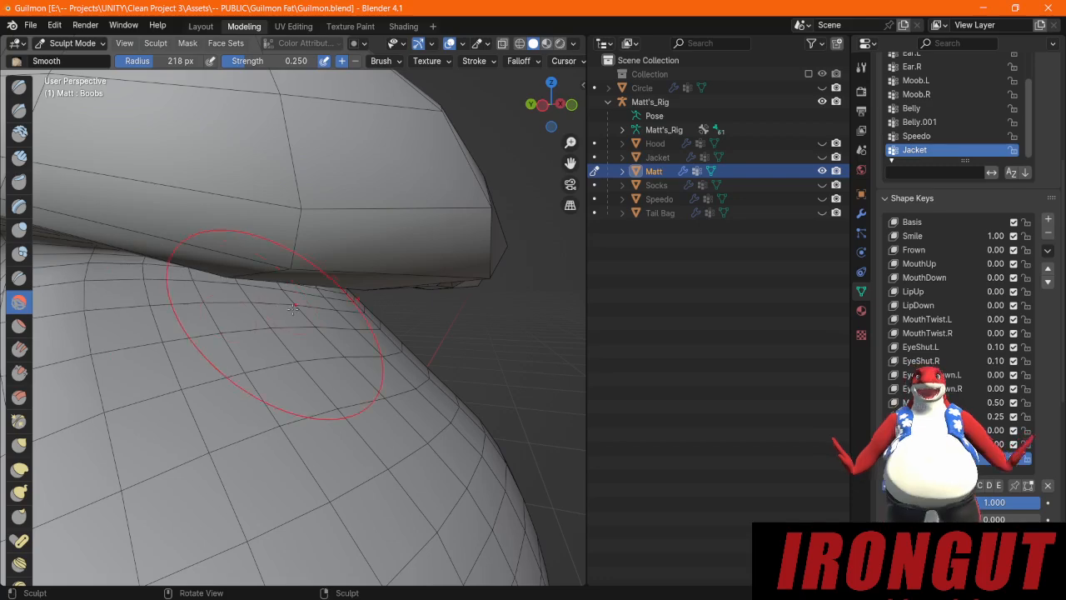
mouse_move(375, 408)
middle_mouse_down()
mouse_move(336, 341)
mouse_move(351, 353)
mouse_move(206, 297)
middle_mouse_up()
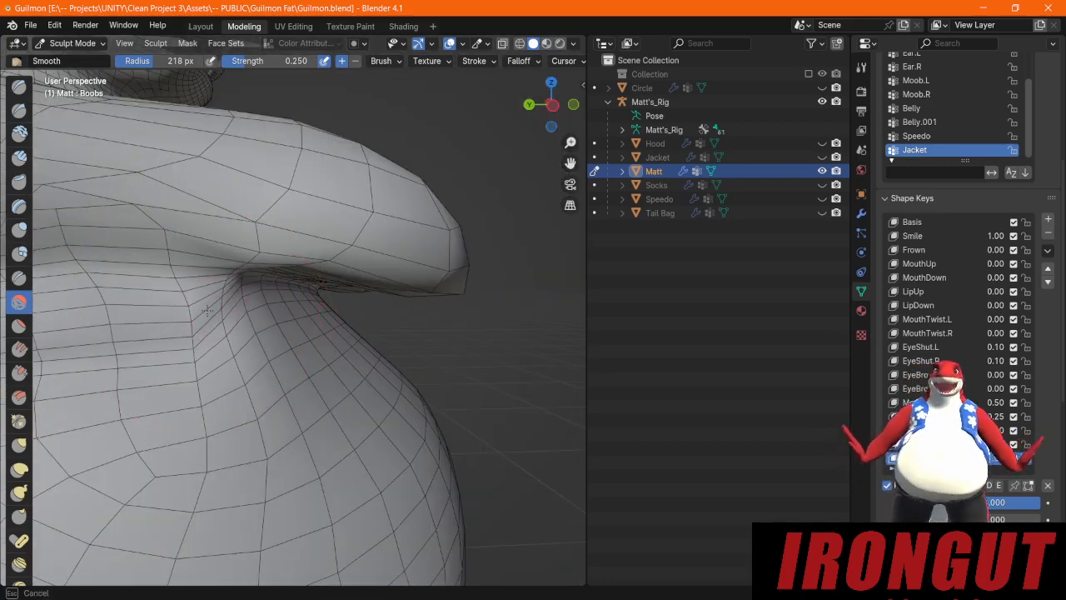
left_click_drag(207, 310, 159, 325)
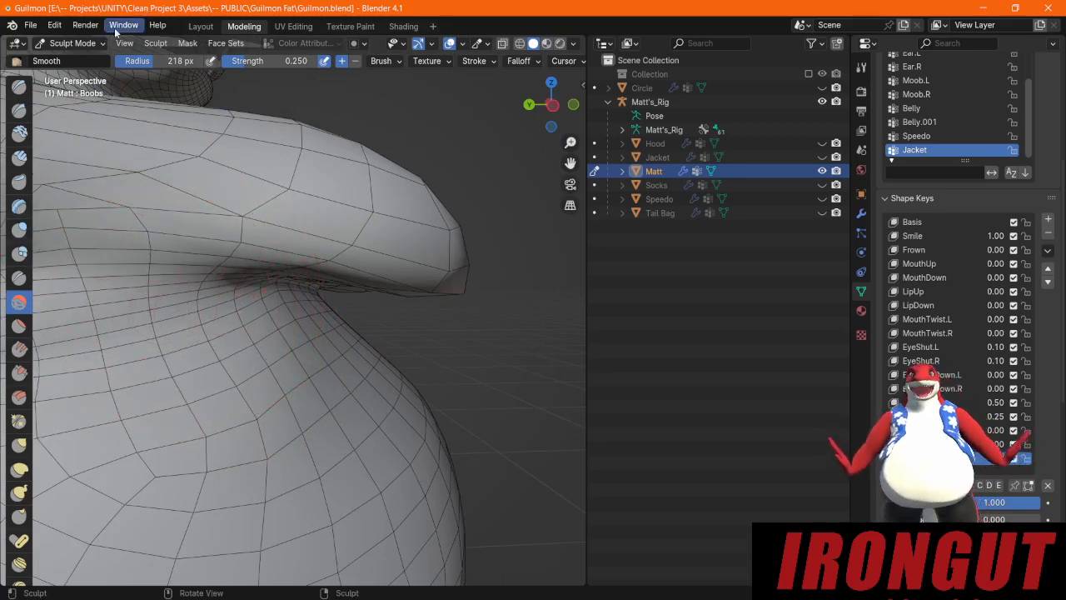
Step: Continue smoothing the mesh across the front of the upper belly, along the underside of the chest
mouse_move(305, 335)
middle_mouse_down()
mouse_move(417, 310)
mouse_move(425, 220)
mouse_move(358, 262)
mouse_move(199, 304)
mouse_move(468, 345)
middle_mouse_up()
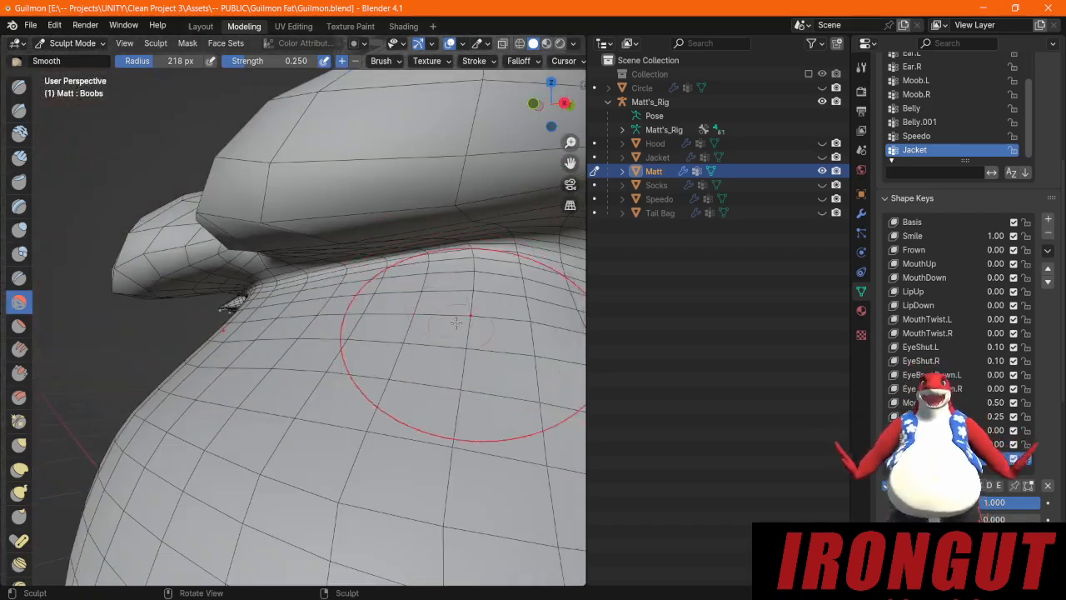
scroll(312, 243, "down", 3)
middle_click_drag(299, 250, 291, 230)
mouse_move(411, 284)
left_mouse_down()
mouse_move(368, 250)
mouse_move(337, 290)
left_mouse_up()
mouse_move(412, 275)
middle_mouse_down()
mouse_move(367, 250)
mouse_move(317, 174)
mouse_move(308, 234)
middle_mouse_up()
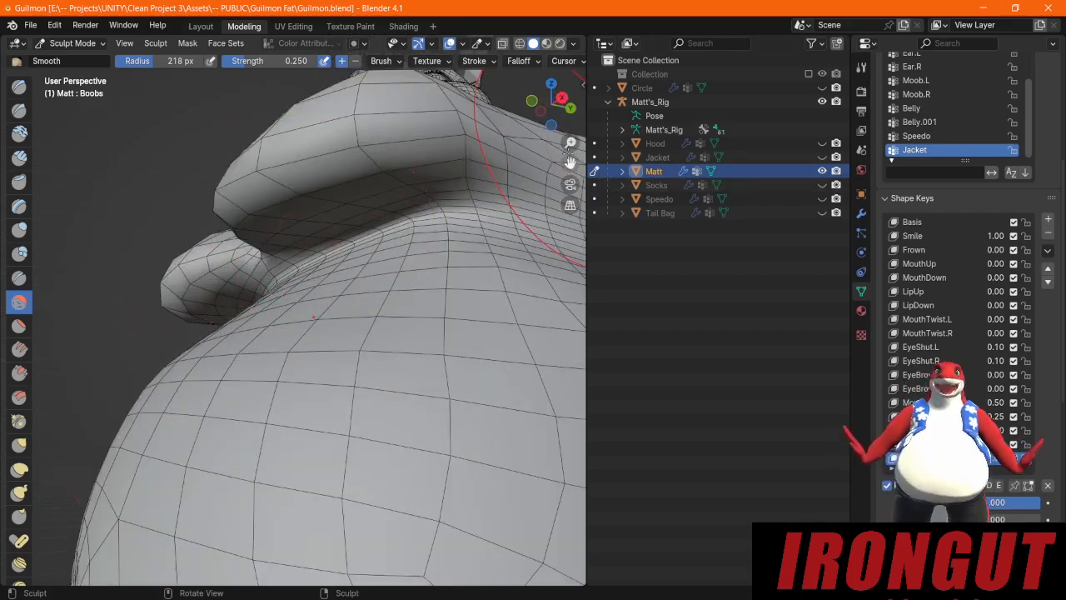
left_click_drag(570, 164, 586, 219)
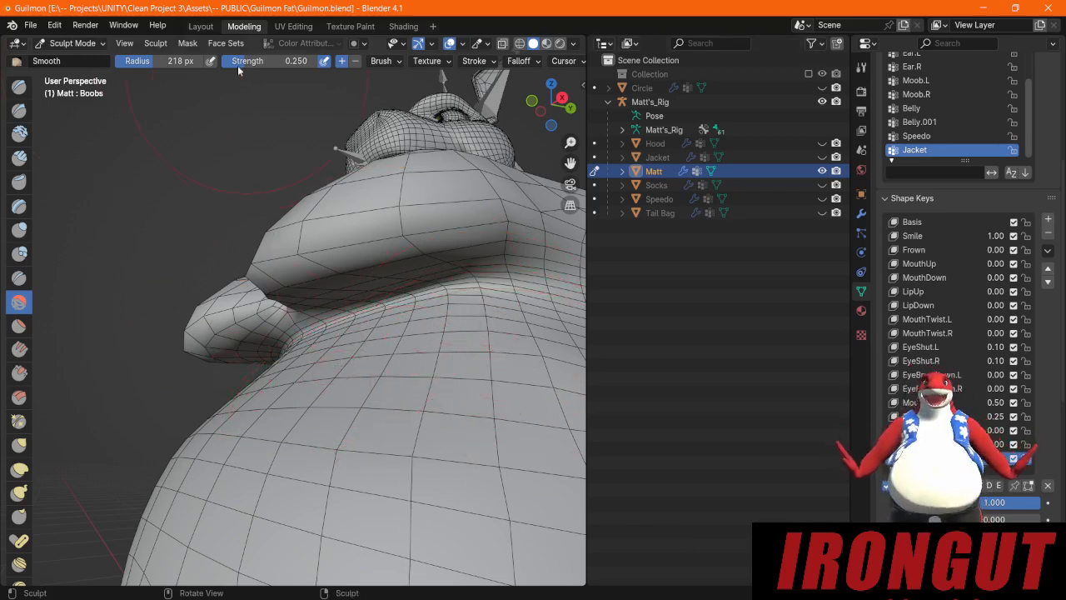
Step: Switch to Edit Mode with face selection and box-select the front belly faces below the chest
left_click(71, 44)
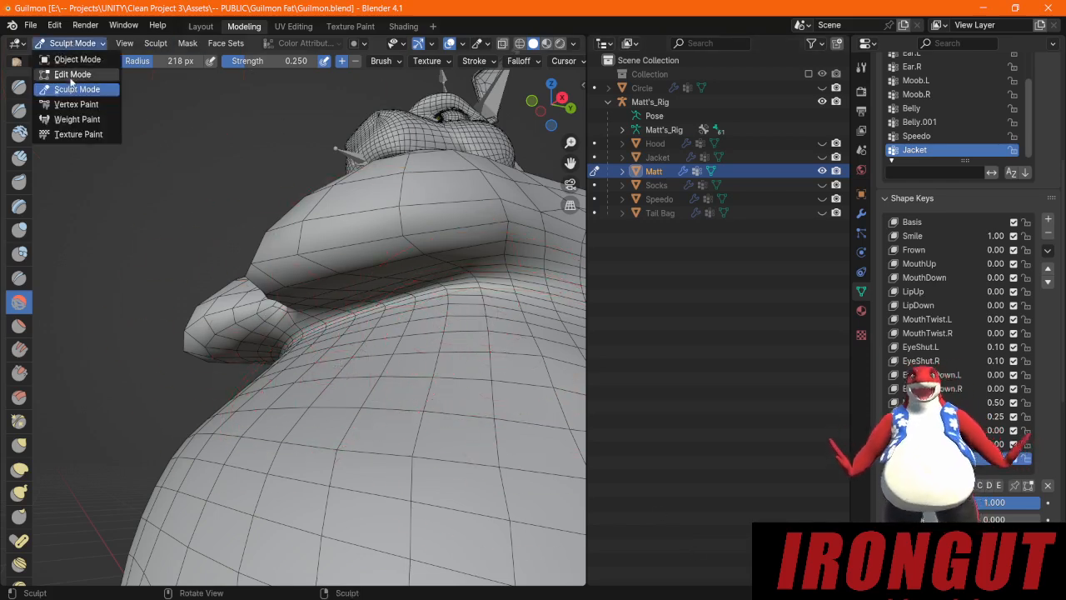
left_click(73, 75)
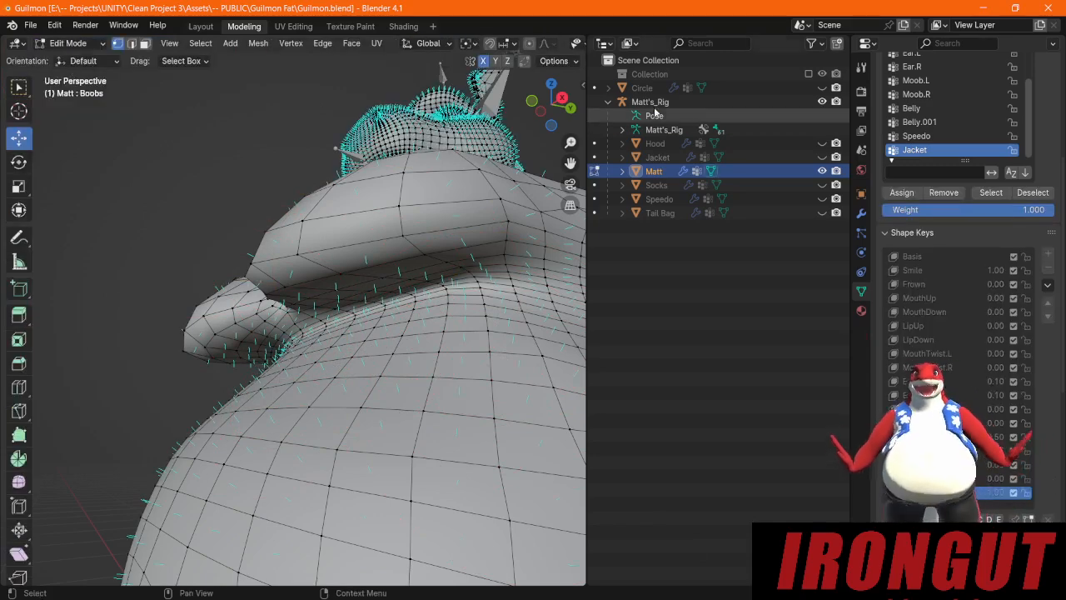
left_click(144, 43)
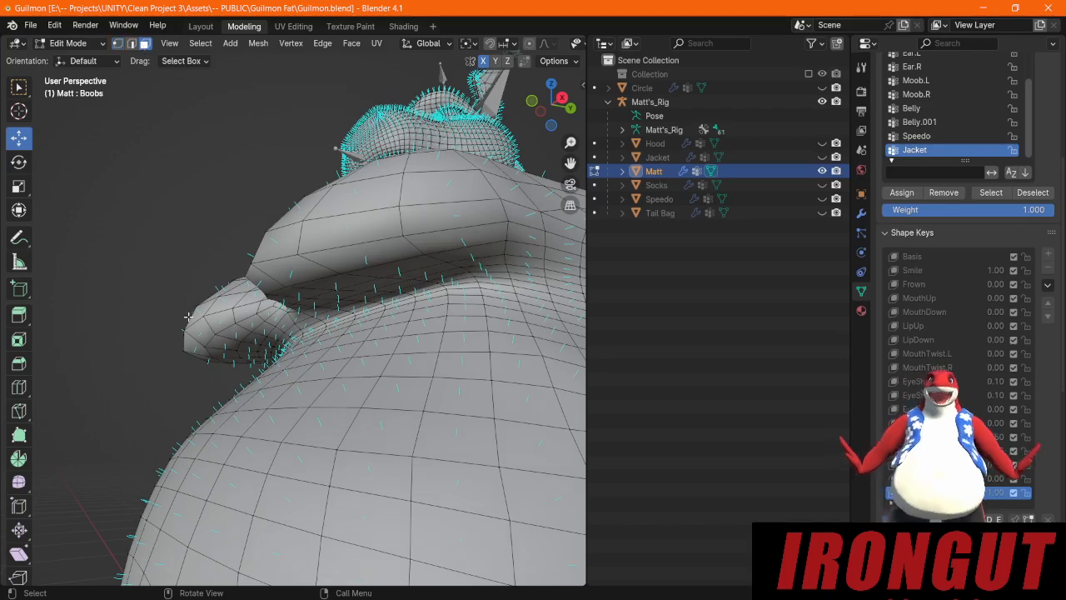
middle_click_drag(176, 344, 454, 359)
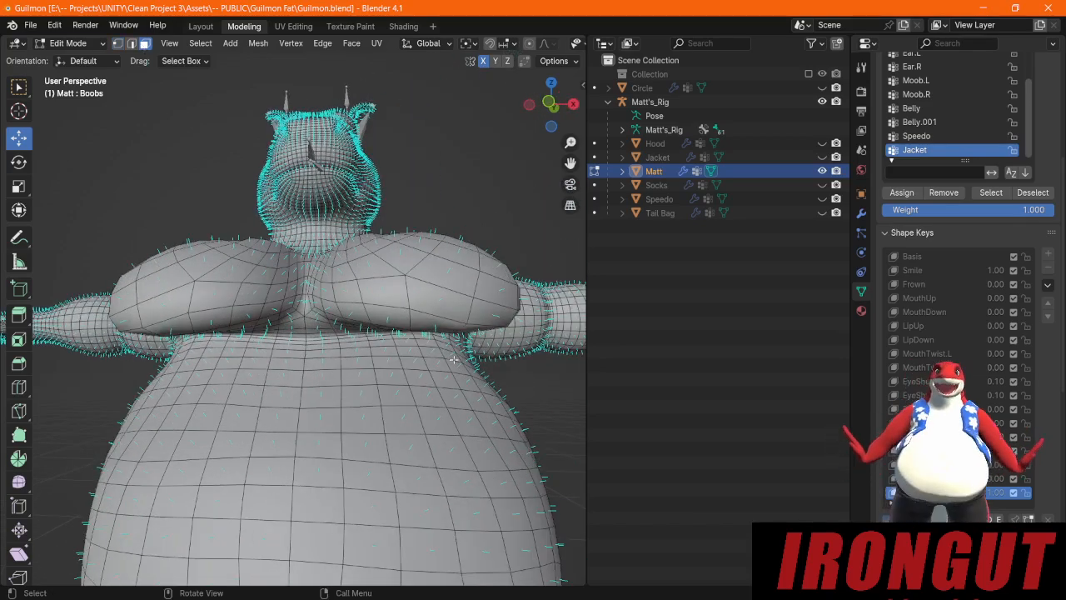
left_click_drag(446, 339, 102, 487)
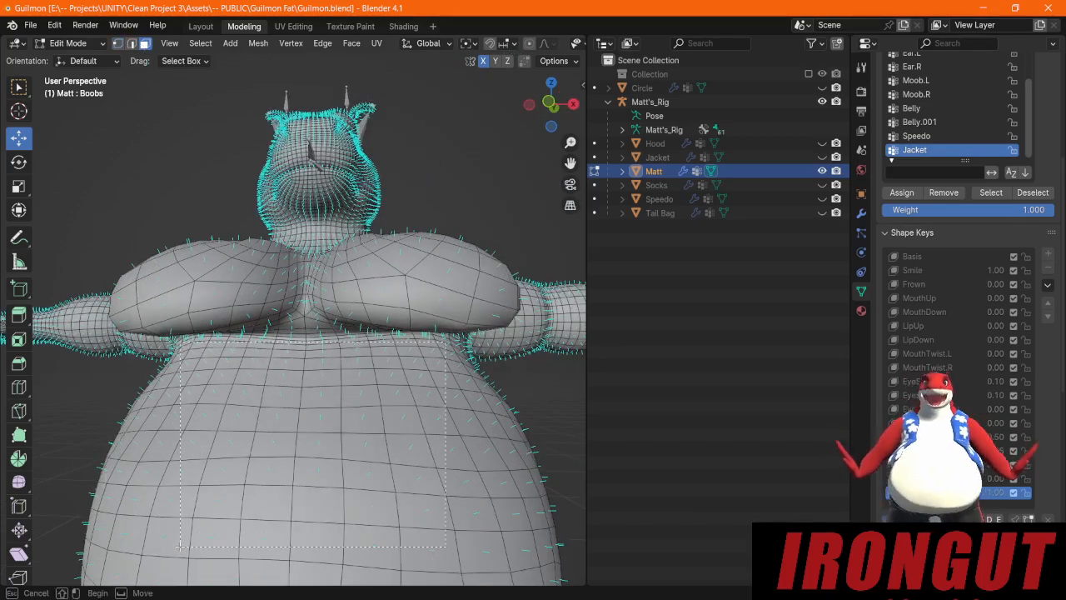
left_click_drag(155, 545, 156, 548)
left_click_drag(571, 563, 100, 367)
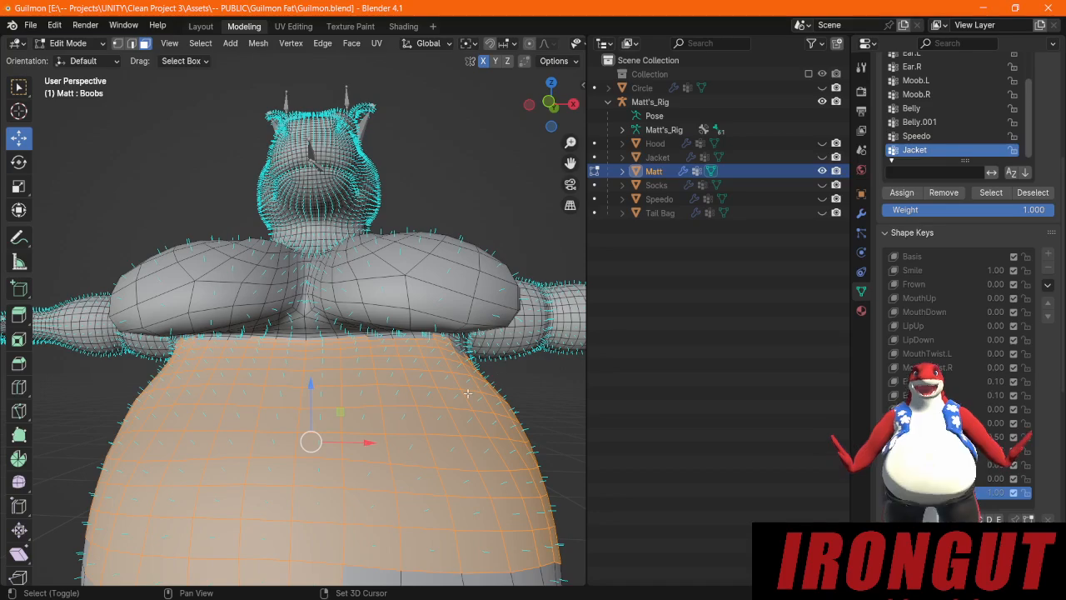
Step: In the right orthographic view with X-ray on, extend the face selection over the belly's sides up to the chest fold
left_click(572, 106)
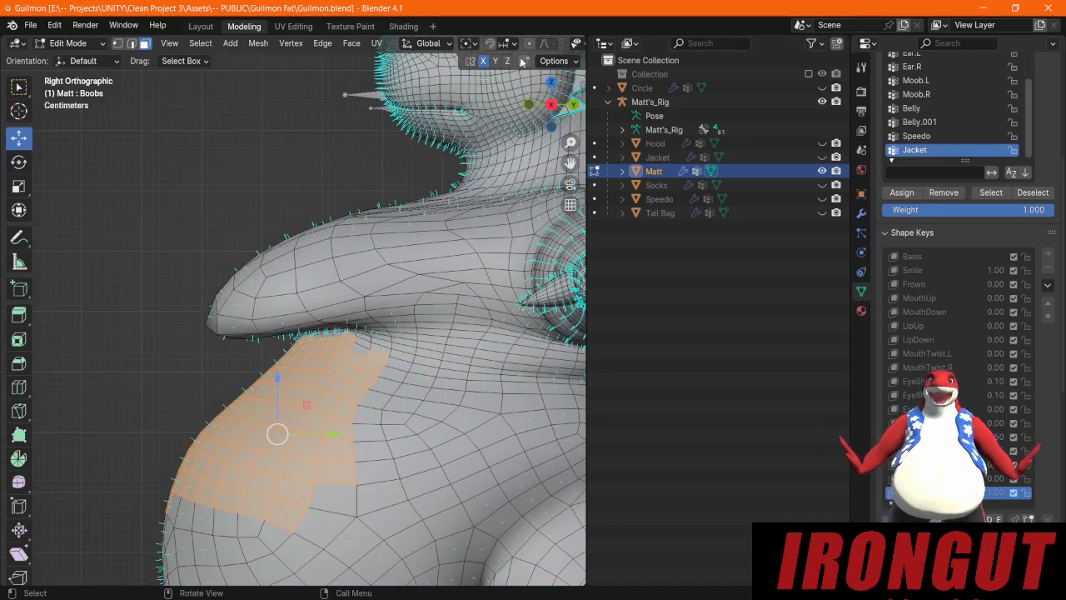
scroll(461, 210, "up", 3)
scroll(493, 48, "down", 5)
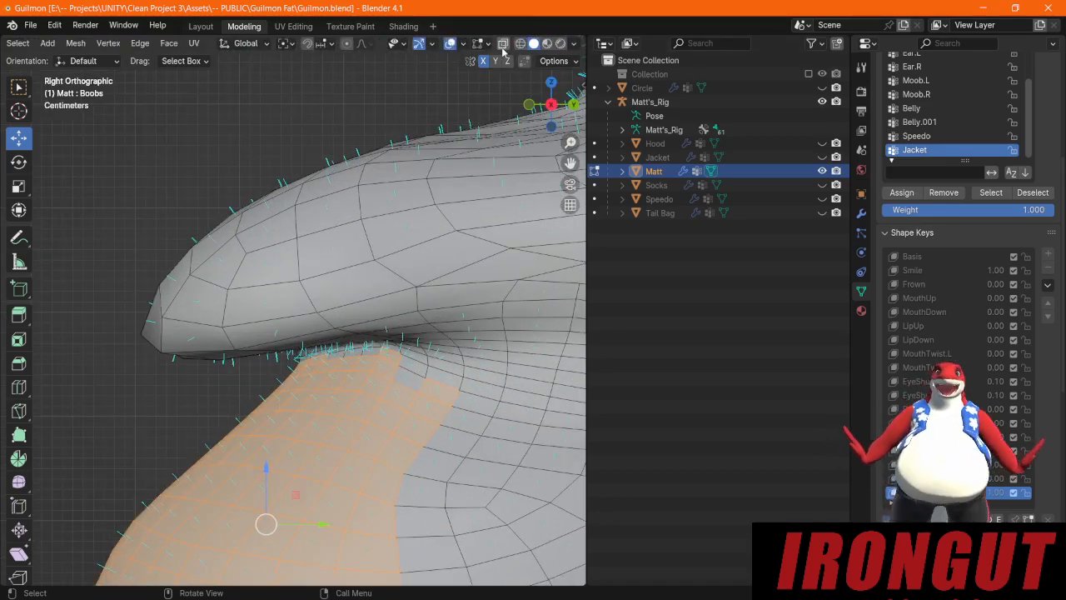
left_click(502, 44)
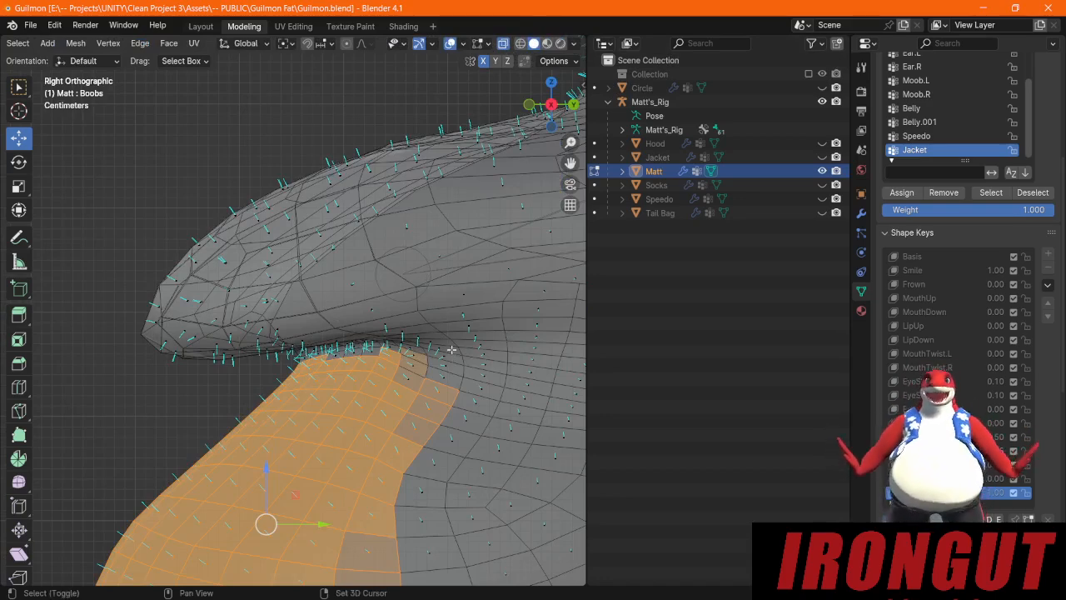
left_click_drag(451, 349, 327, 528)
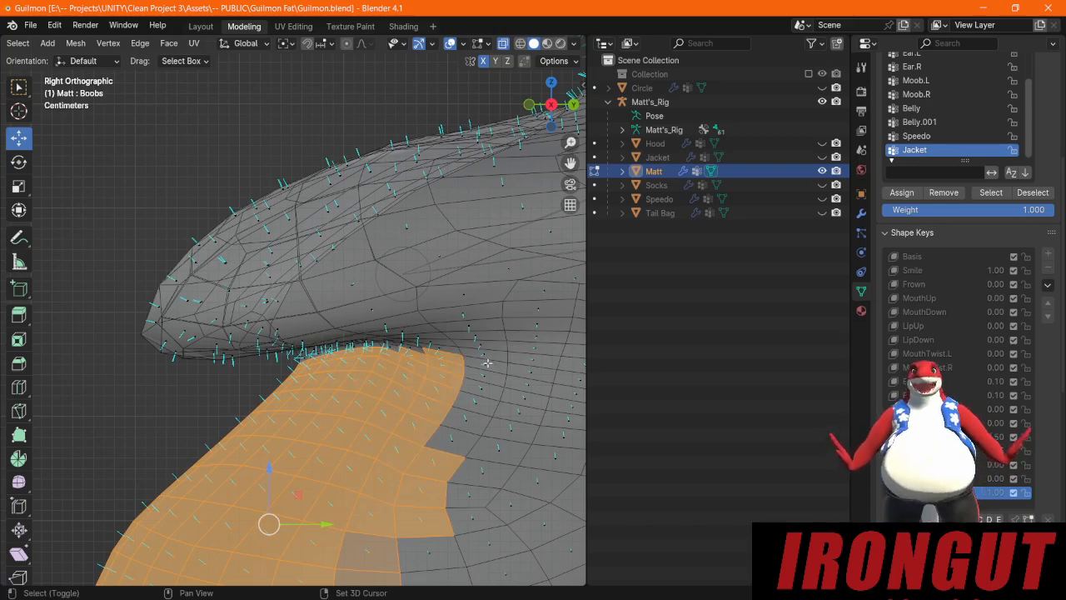
left_click_drag(493, 363, 338, 528, "shift")
scroll(424, 376, "down", 4)
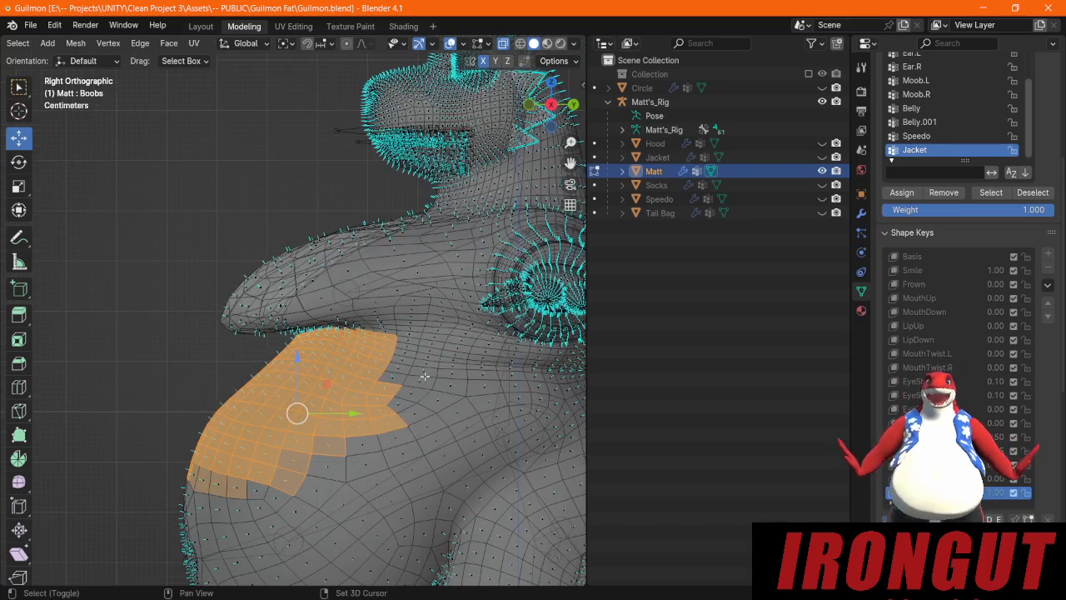
left_click_drag(408, 338, 140, 570, "shift")
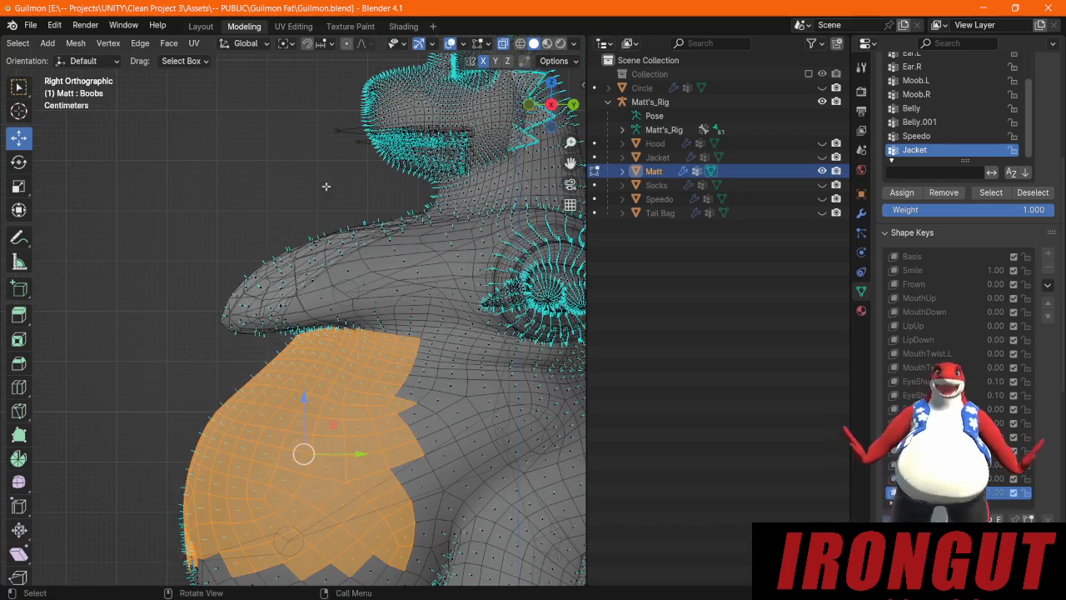
Step: Hide the selected belly faces and return to Sculpt Mode
scroll(60, 50, "up", 6)
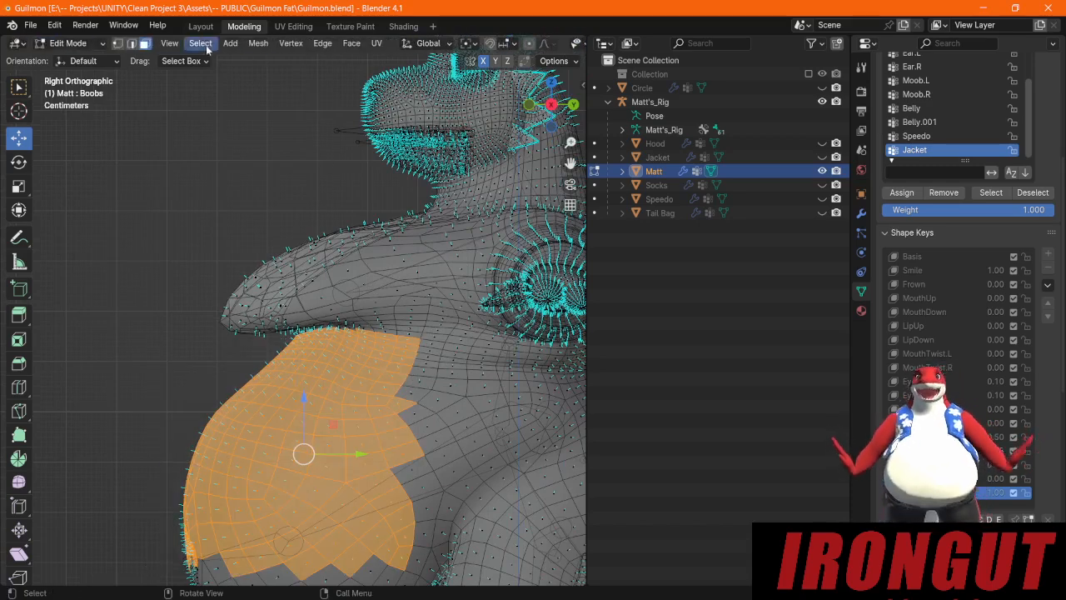
left_click(257, 43)
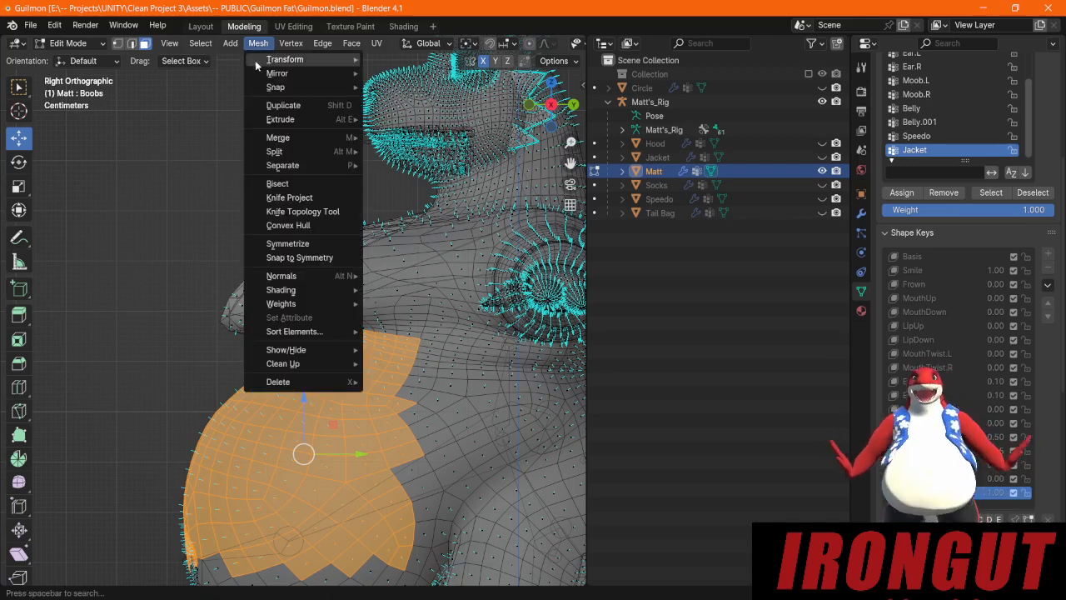
mouse_move(290, 356)
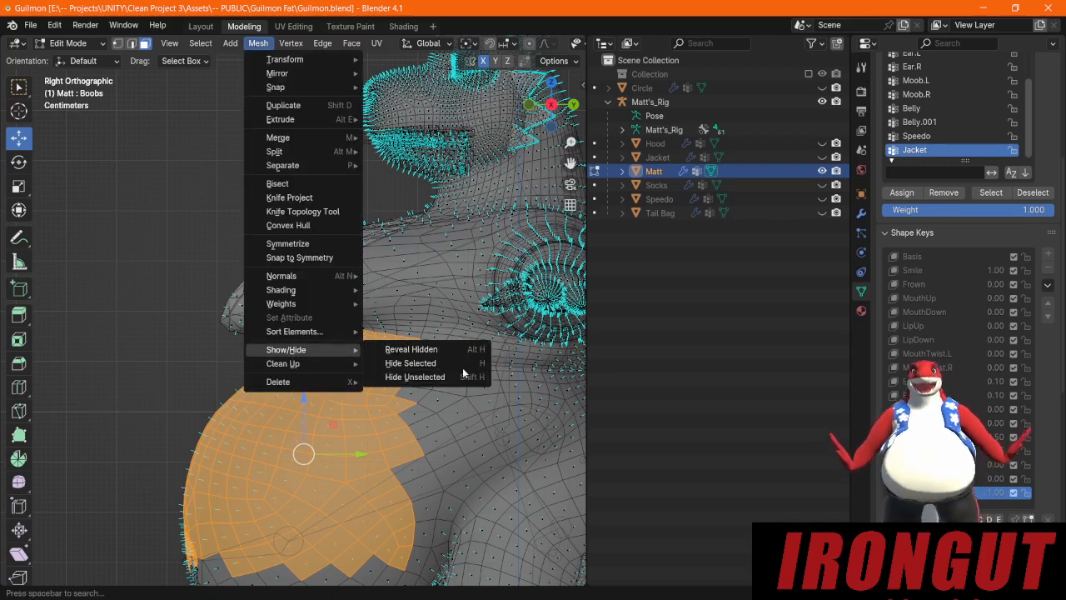
left_click(407, 363)
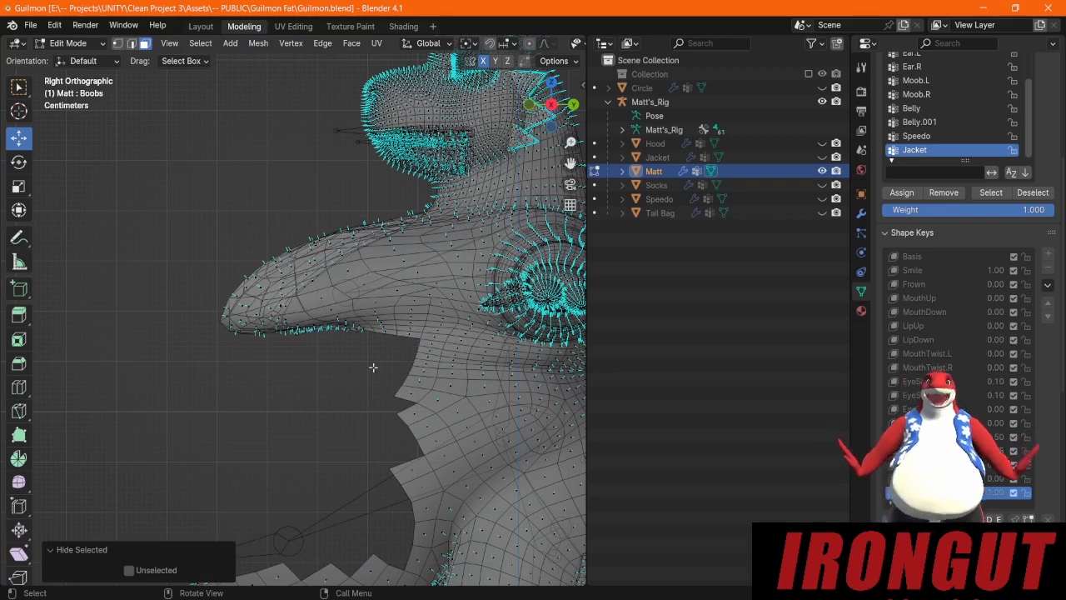
left_click(69, 43)
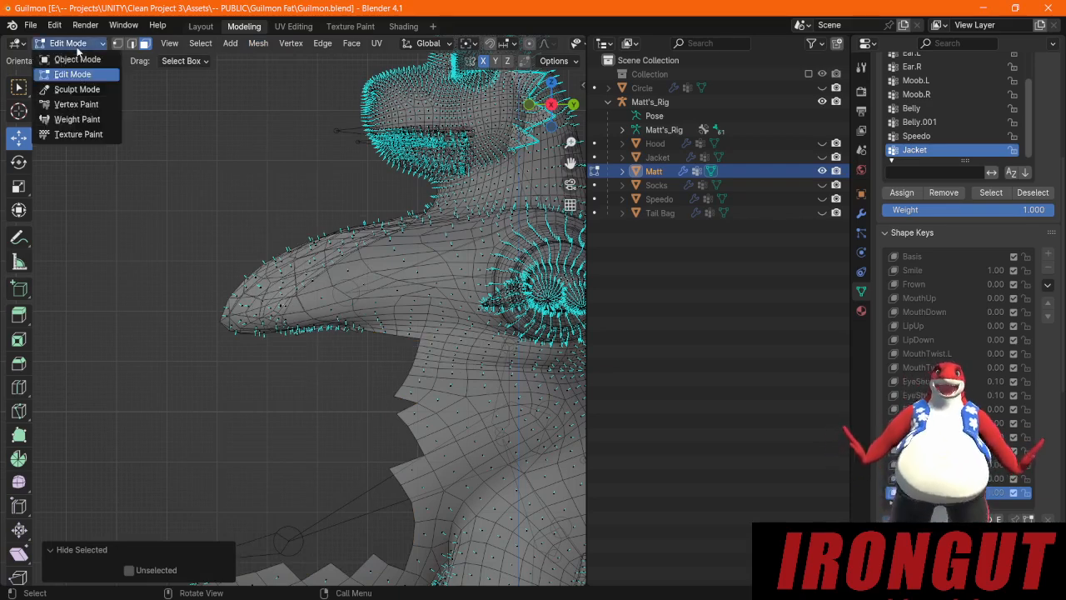
left_click(77, 89)
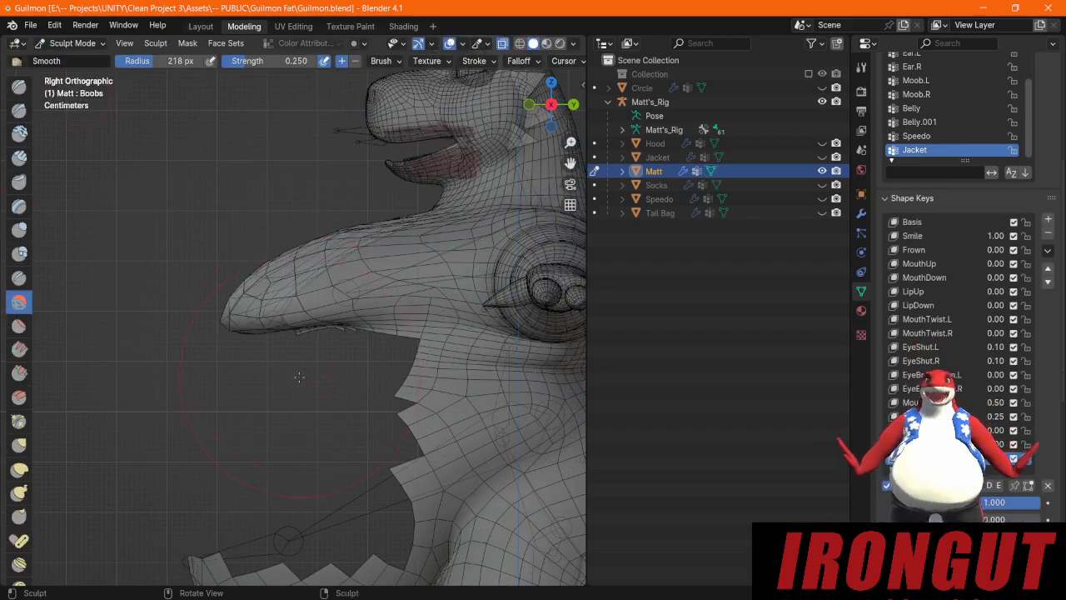
Step: Turn X-ray off and inflate the exposed underside of the chest with the Inflate/Deflate brush at 218 px radius and 1.000 strength
middle_click_drag(299, 376, 318, 327)
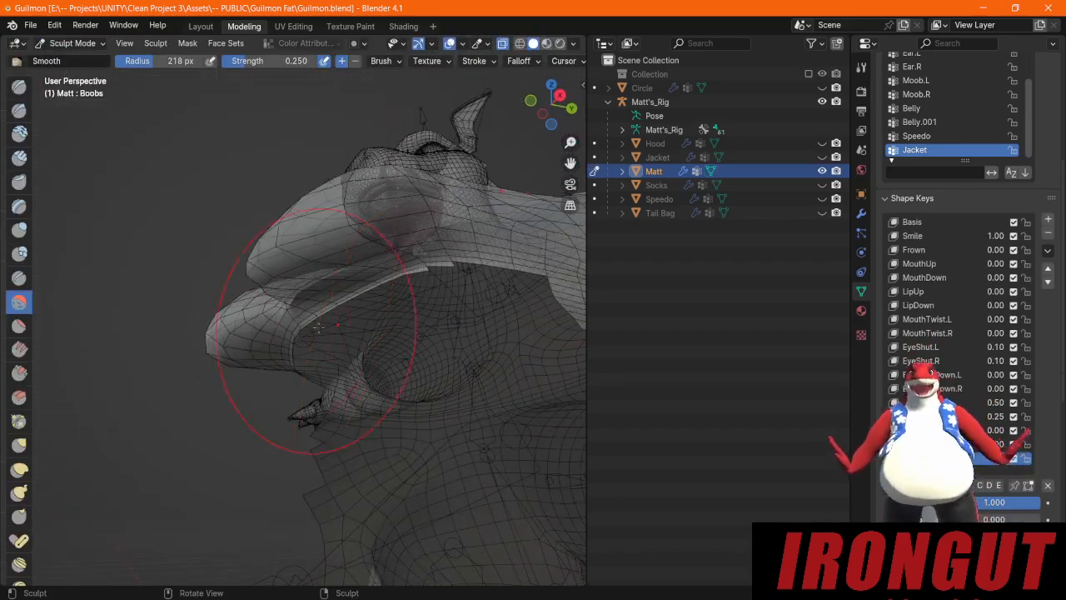
left_click(18, 230)
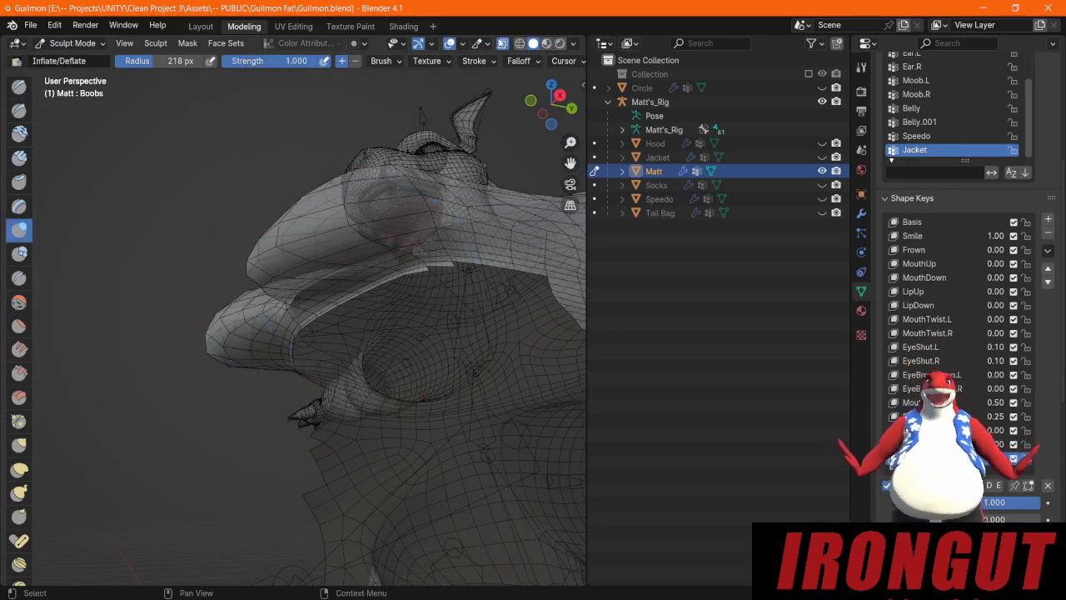
left_click(500, 43)
middle_click_drag(309, 238, 303, 194)
mouse_move(303, 194)
left_mouse_down()
mouse_move(309, 172)
mouse_move(309, 256)
mouse_move(333, 226)
mouse_move(309, 171)
mouse_move(383, 189)
mouse_move(369, 164)
left_mouse_up()
mouse_move(264, 216)
middle_mouse_down()
mouse_move(390, 239)
mouse_move(450, 284)
mouse_move(413, 267)
middle_mouse_up()
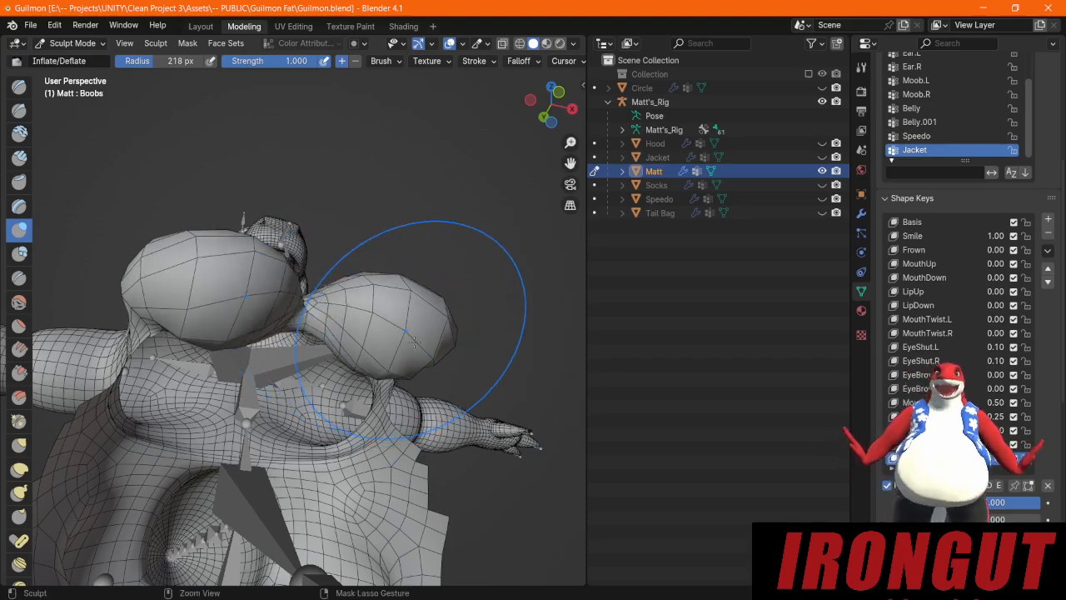
Step: Inflate the rear underside of the chest near the armpit to round out its lower edge
middle_click_drag(420, 346, 316, 330)
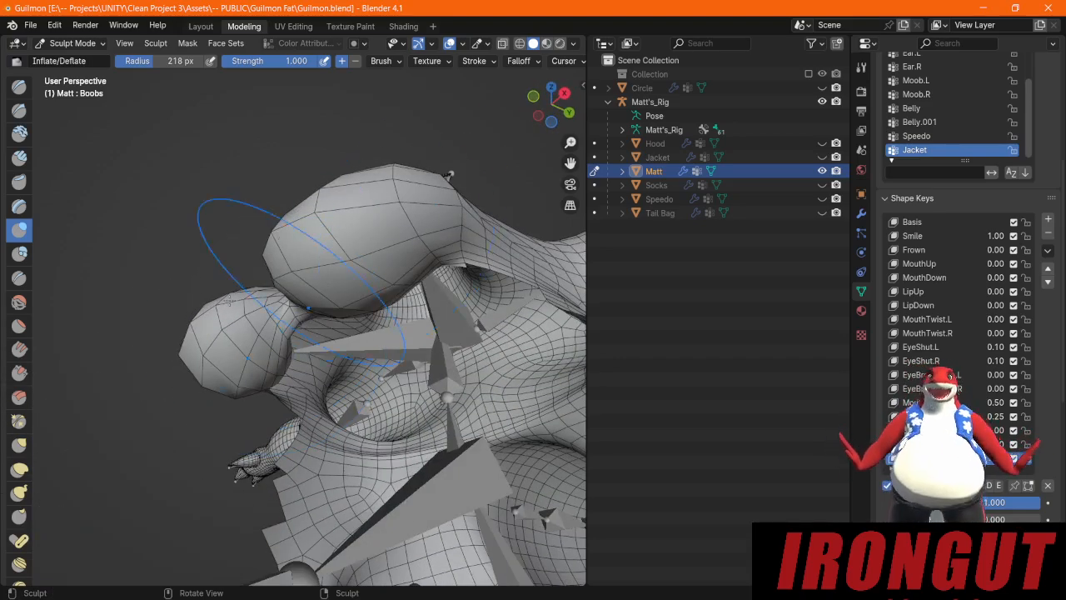
left_click(434, 232)
left_click(432, 232)
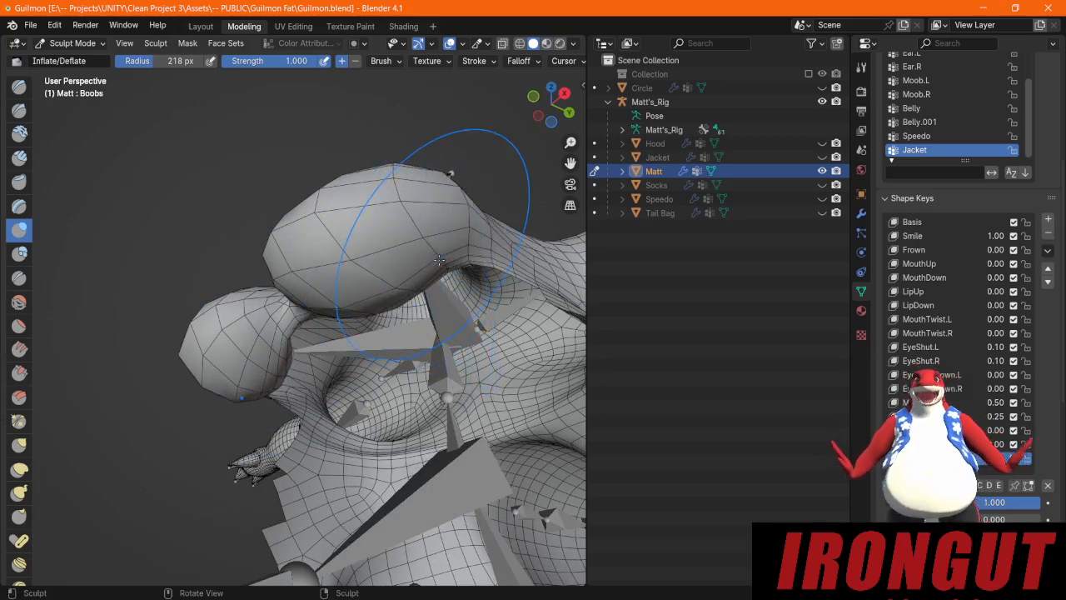
left_click(435, 234)
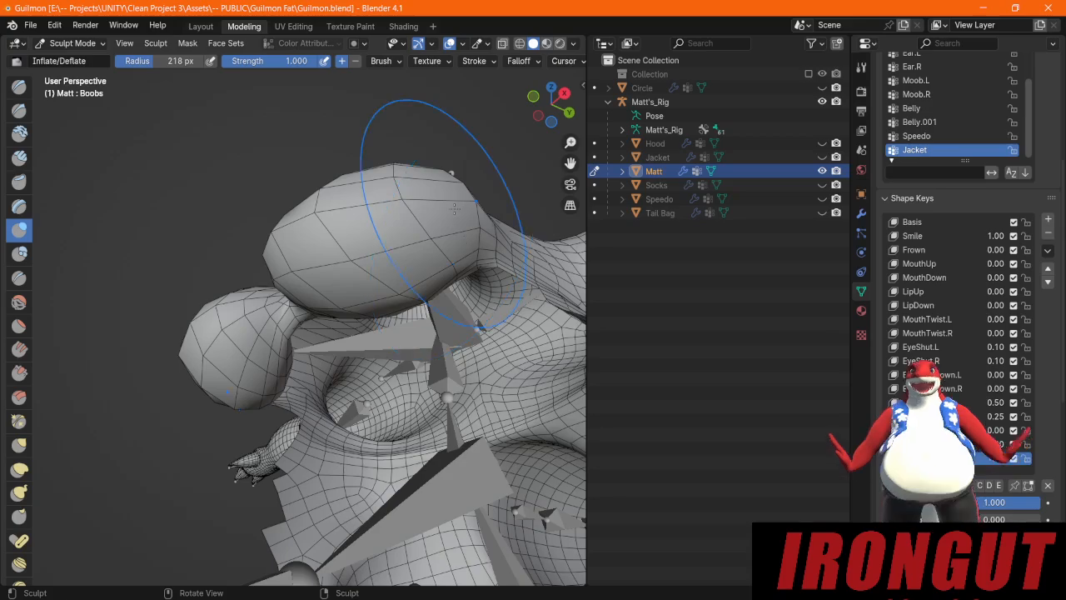
mouse_move(454, 179)
middle_mouse_down()
mouse_move(476, 275)
mouse_move(407, 291)
middle_mouse_up()
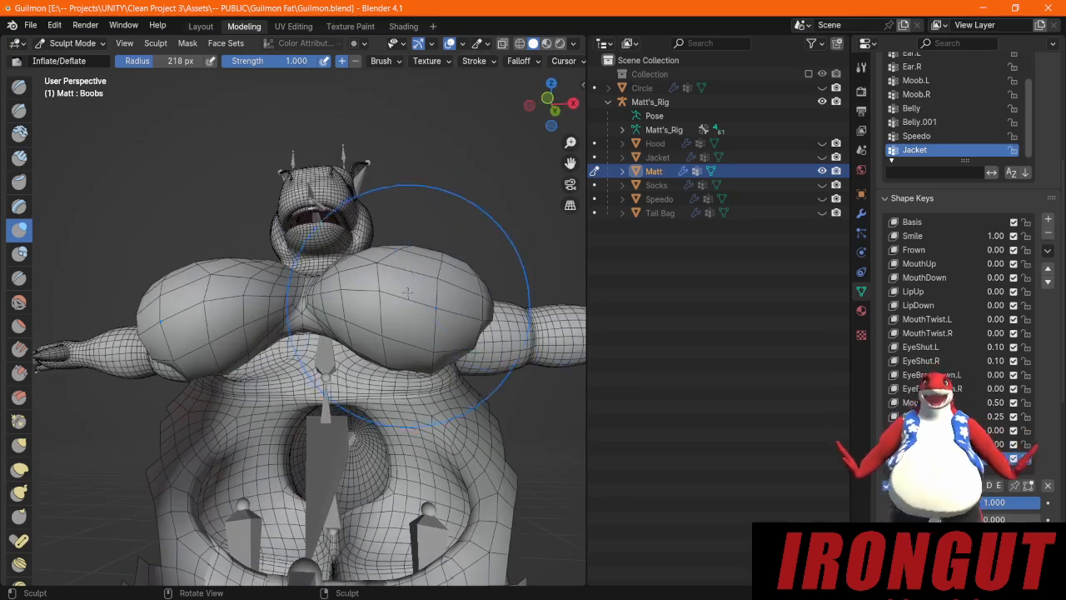
Step: Show all hidden faces of the Matt mesh while staying in Sculpt Mode
left_click(229, 45)
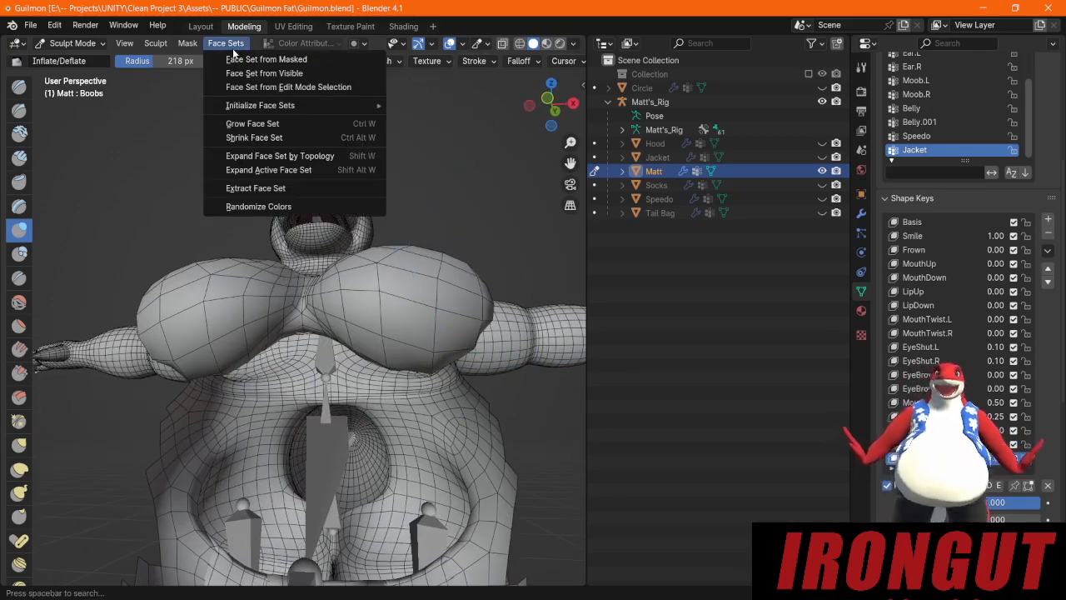
left_click(221, 46)
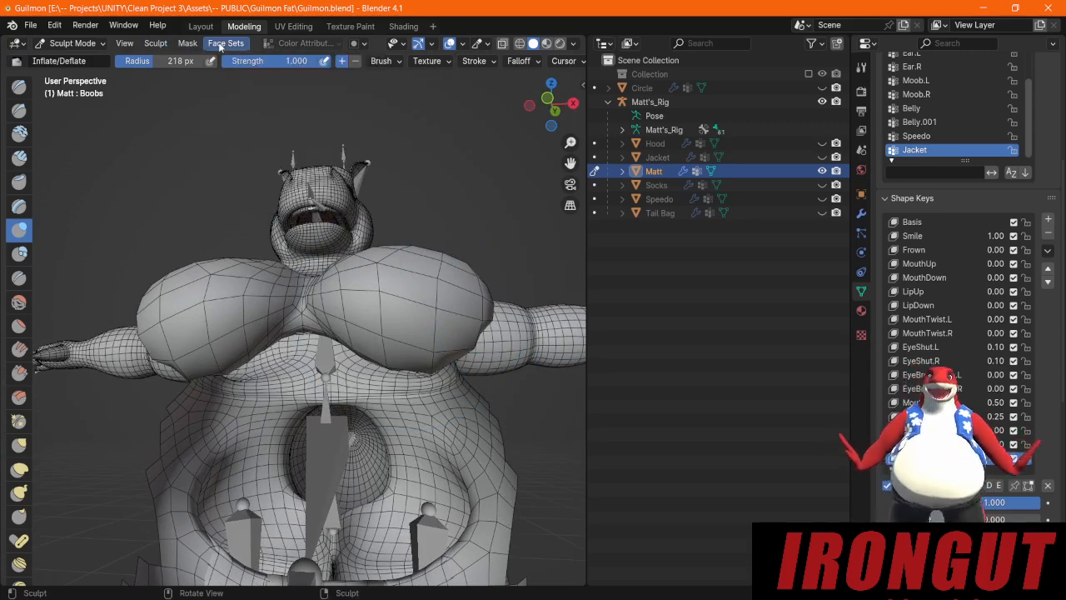
left_click(220, 46)
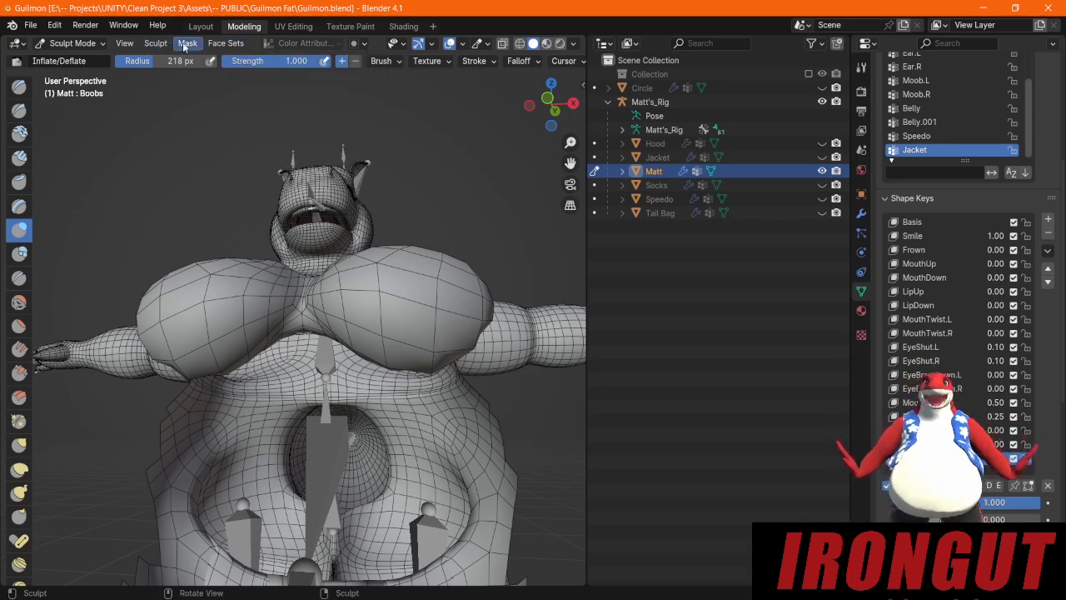
left_click(125, 44)
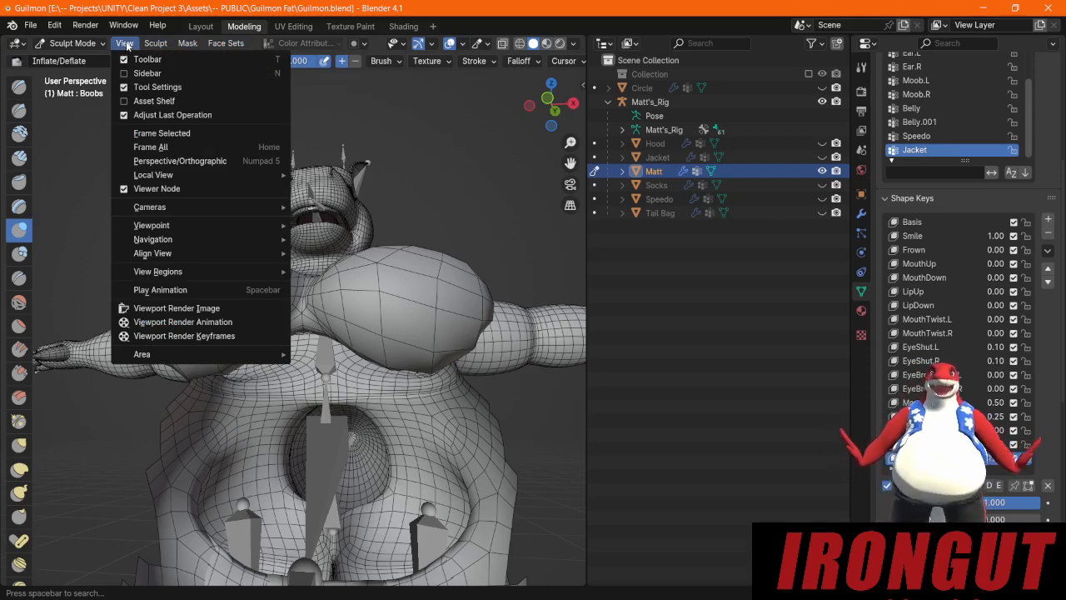
mouse_move(168, 47)
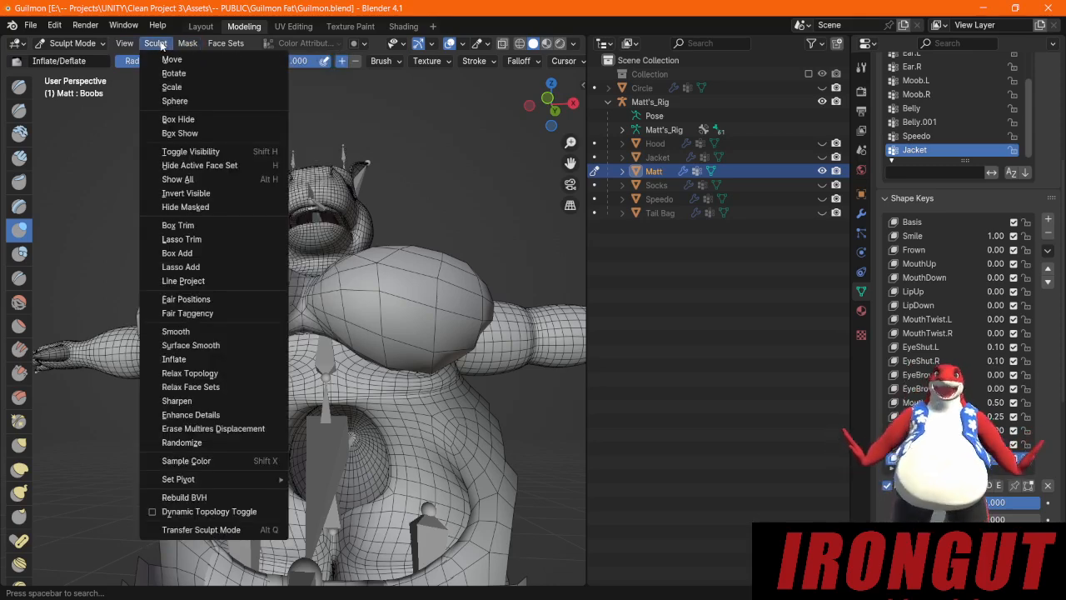
left_click(181, 180)
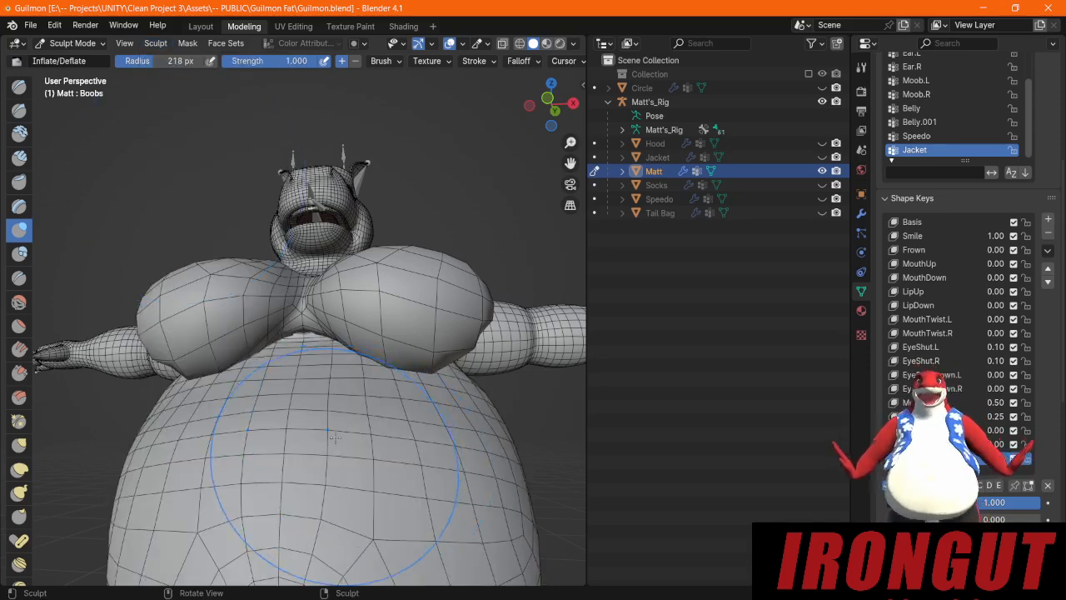
Step: Undo the reveal so the belly faces are hidden again
left_click(155, 44)
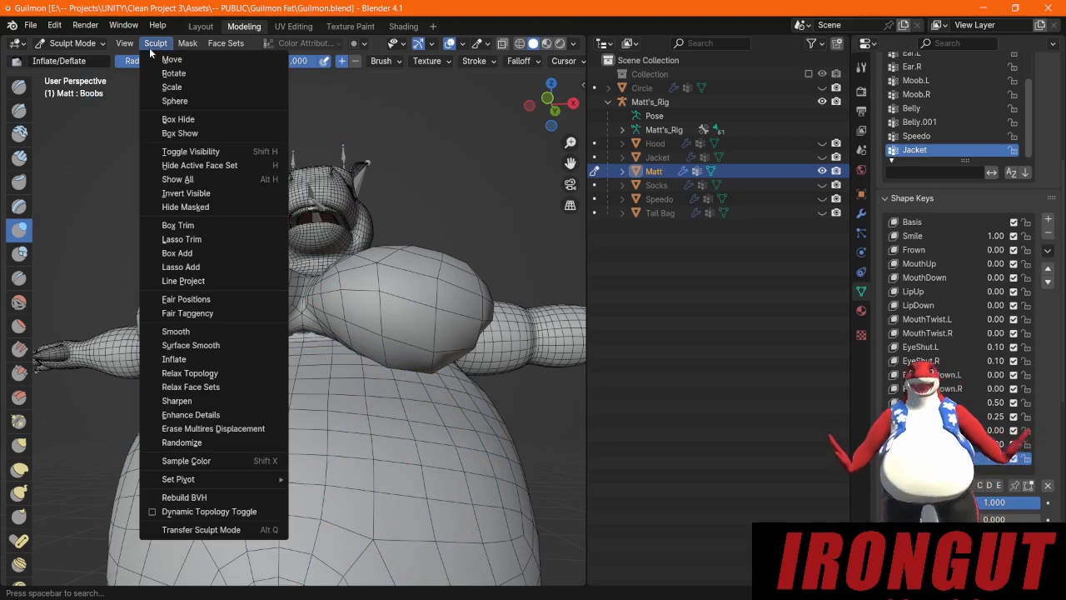
left_click(266, 181)
middle_click_drag(409, 414, 340, 340)
key("ctrl+z")
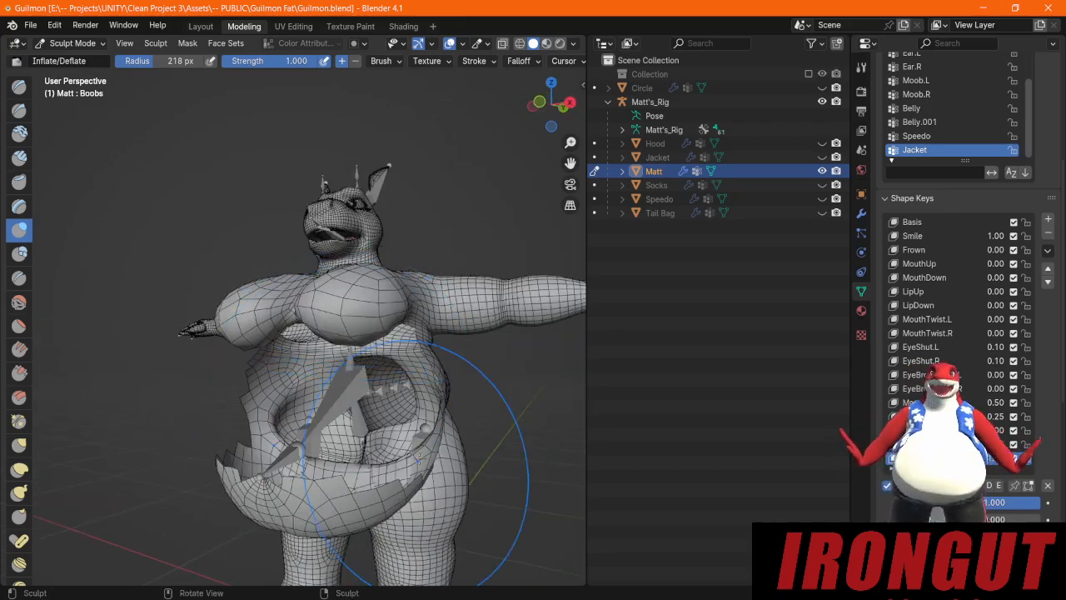
Step: Examine the chest's underside, side profile and front, trying out the Smooth and Grab brushes
middle_click_drag(314, 383, 341, 310)
scroll(408, 264, "up", 4)
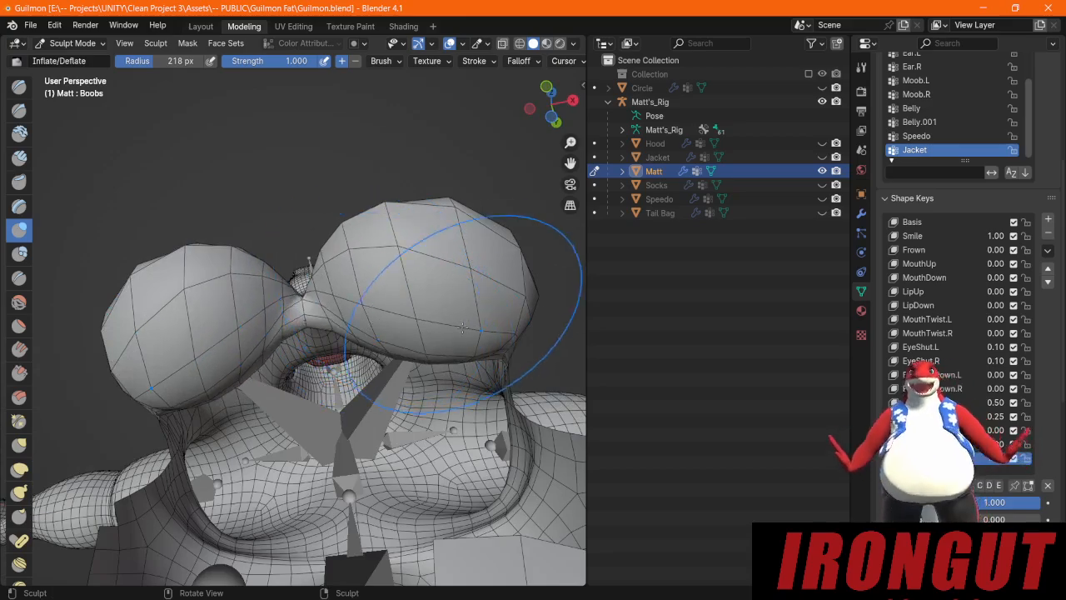
middle_click_drag(463, 327, 379, 283)
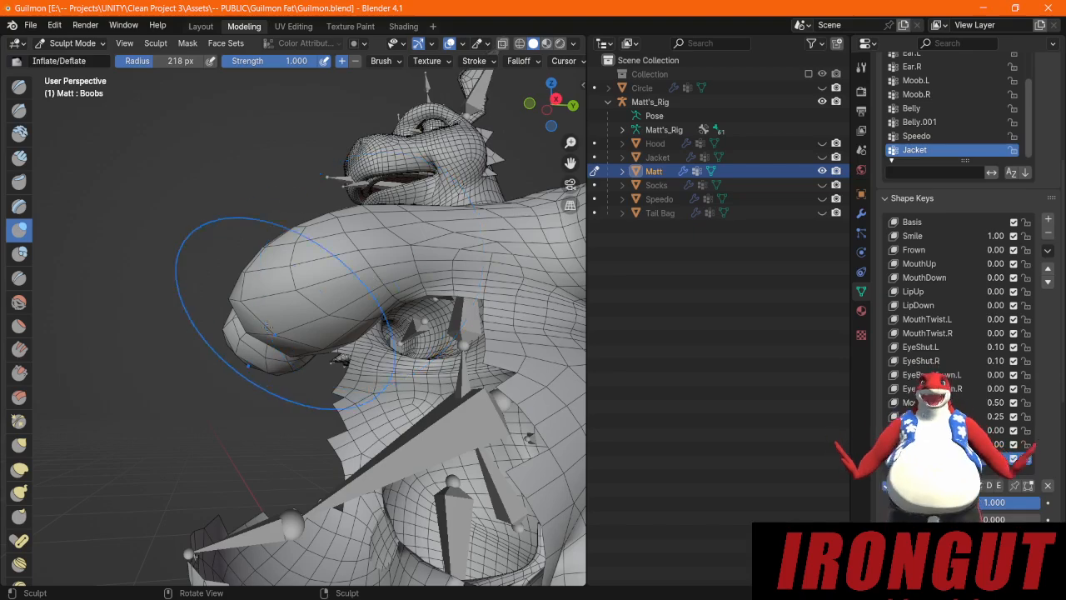
left_click(19, 301)
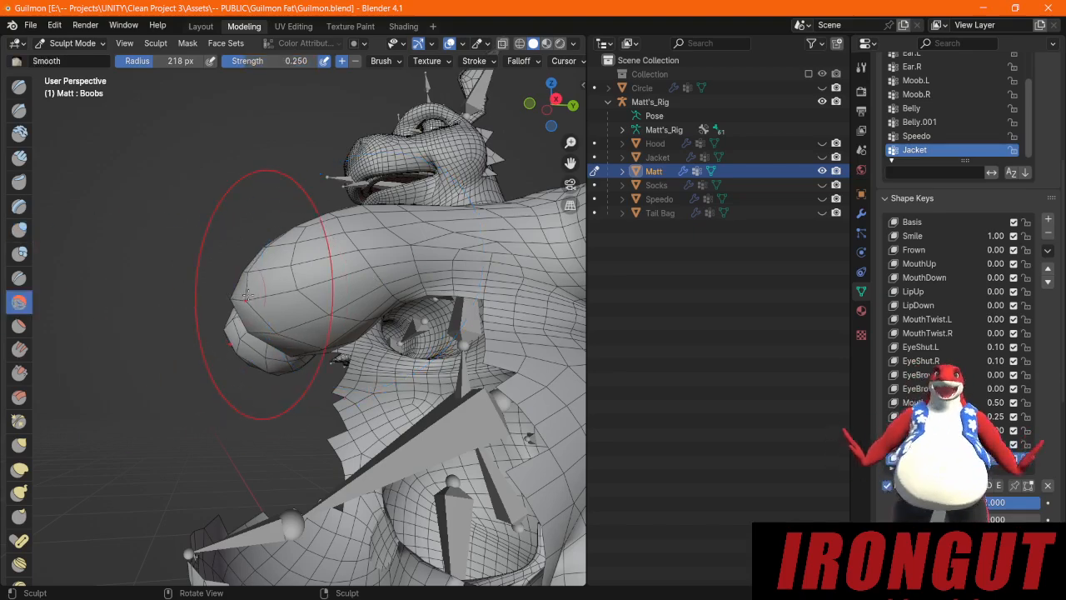
middle_click_drag(259, 287, 351, 319)
scroll(350, 319, "down", 2)
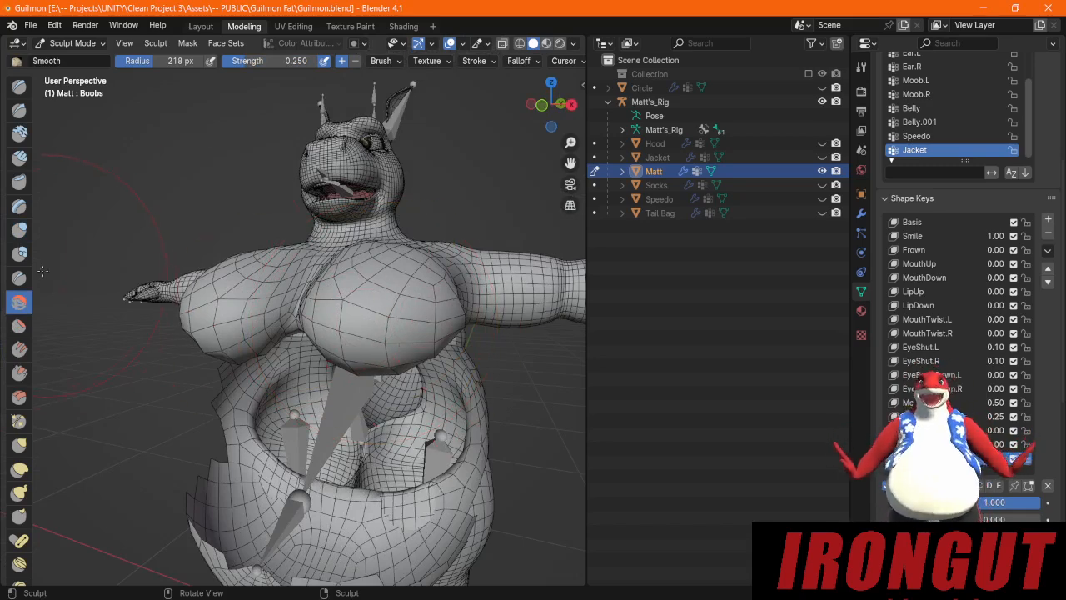
left_click(19, 444)
mouse_move(392, 322)
middle_mouse_down()
mouse_move(354, 324)
mouse_move(457, 307)
middle_mouse_up()
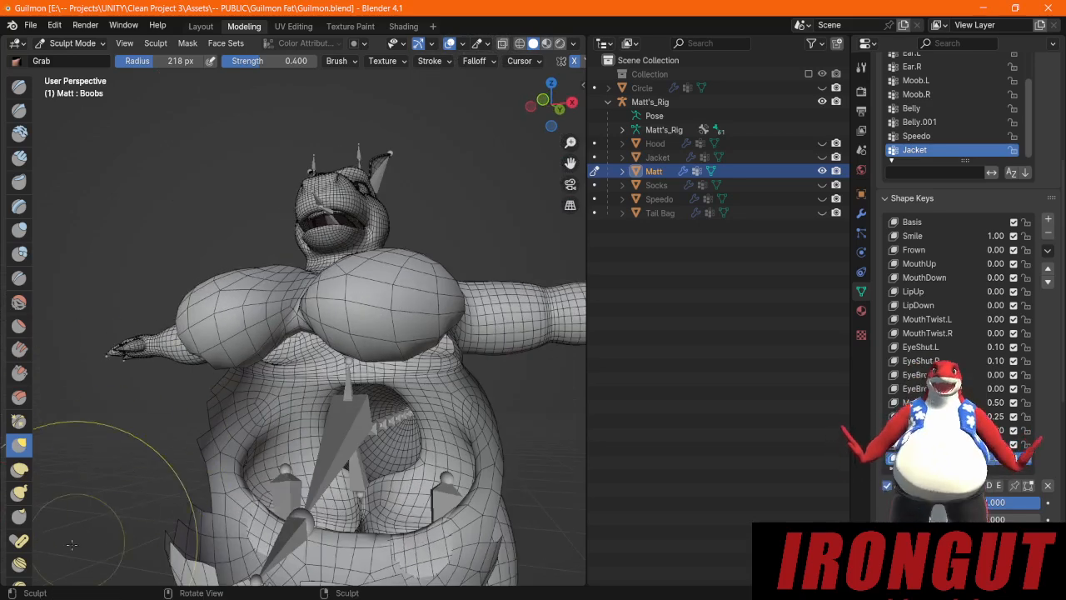
Step: With the Nudge brush at 218 px radius and 0.500 strength, push the vertices on the chest's outer side upward
left_click(20, 563)
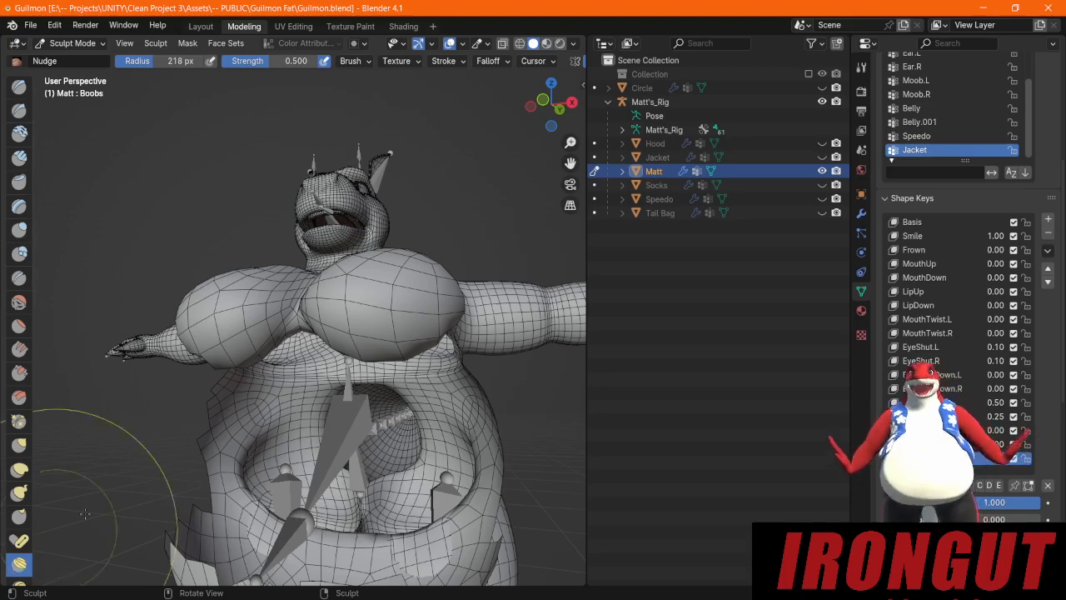
middle_click_drag(509, 298, 366, 298)
scroll(364, 298, "up", 2)
scroll(371, 298, "up", 2)
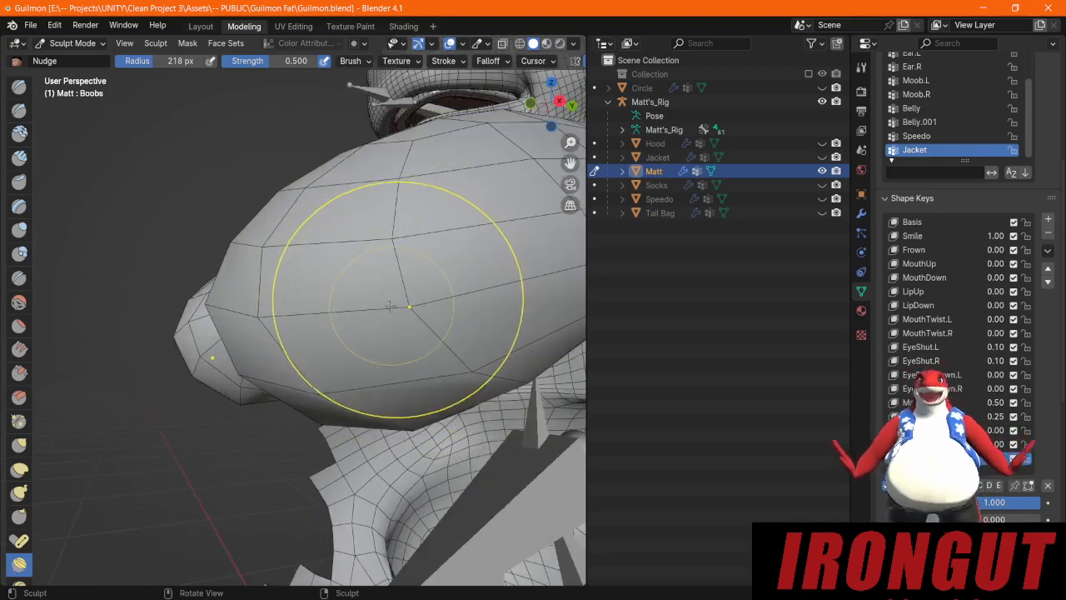
left_click_drag(404, 255, 390, 234)
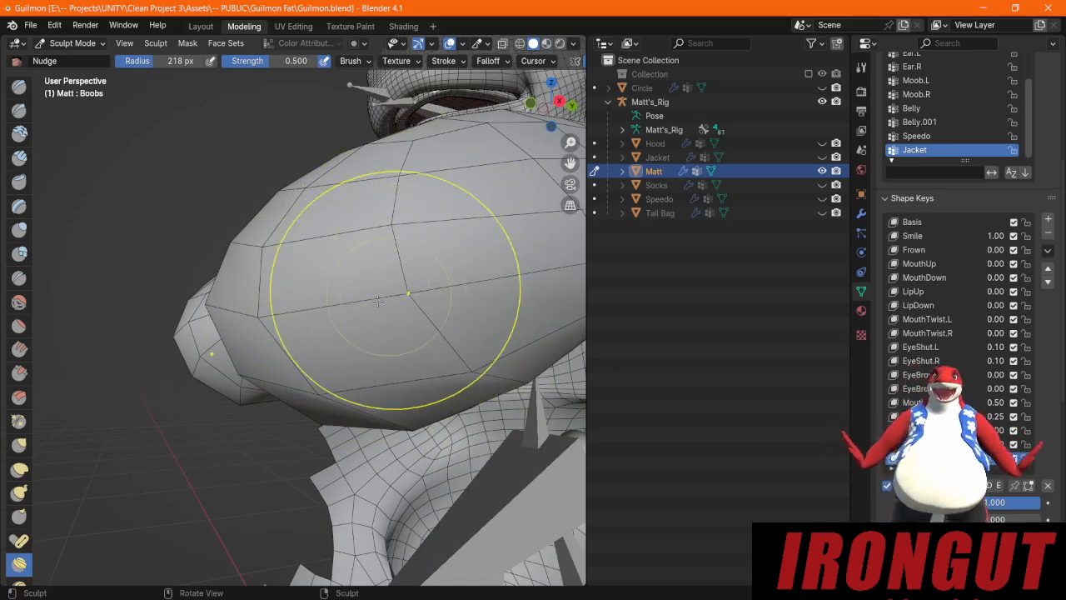
left_click_drag(262, 313, 260, 292)
left_click_drag(258, 317, 260, 268)
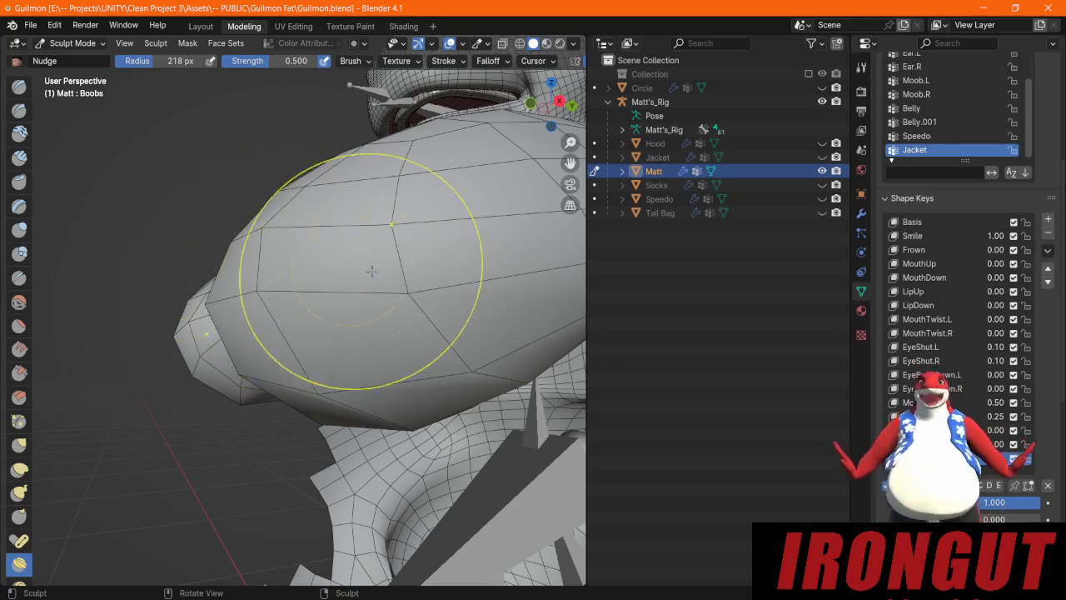
left_click_drag(403, 226, 406, 208)
Step: Nudge the vertices on the chest's lower outer side back toward the armpit
mouse_move(405, 193)
middle_mouse_down()
mouse_move(411, 239)
mouse_move(368, 381)
middle_mouse_up()
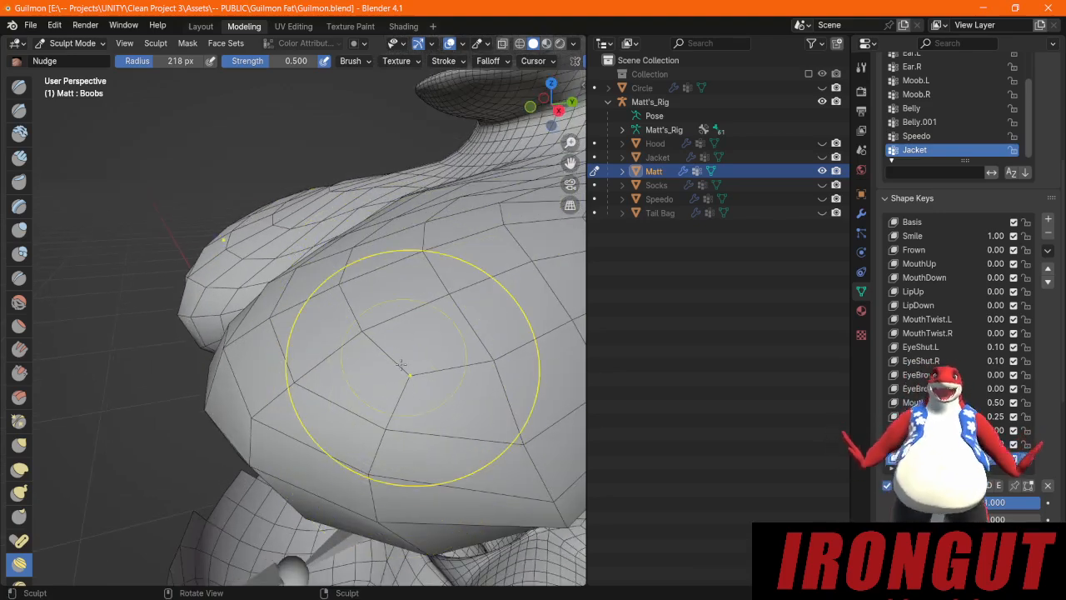
left_click_drag(521, 447, 543, 435)
middle_click_drag(472, 487, 465, 302)
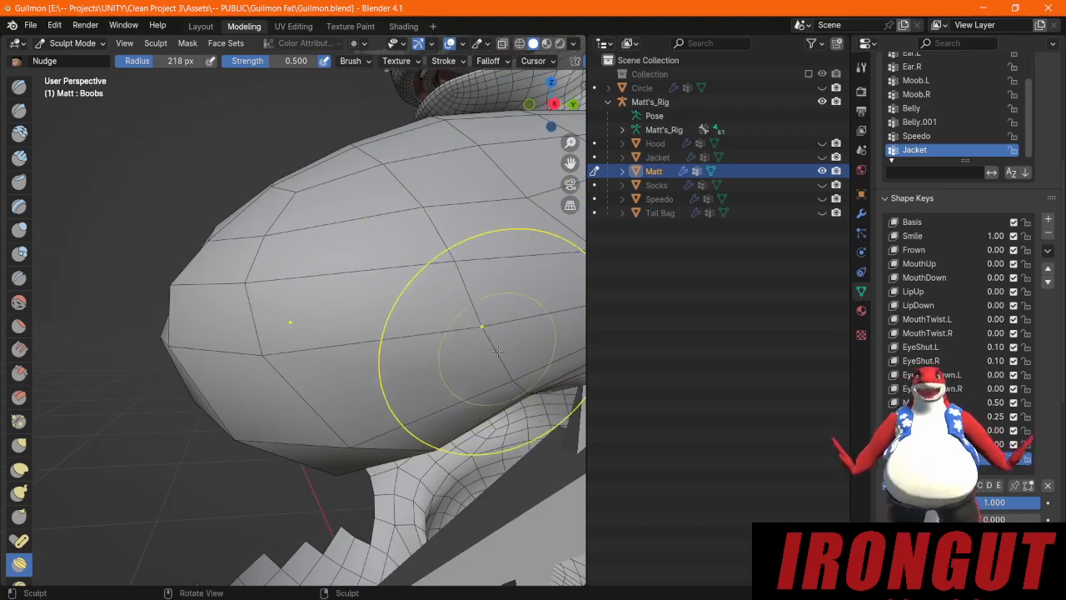
scroll(386, 188, "up", 2)
scroll(472, 399, "down", 5)
mouse_move(321, 319)
middle_mouse_down()
mouse_move(383, 323)
mouse_move(337, 301)
middle_mouse_up()
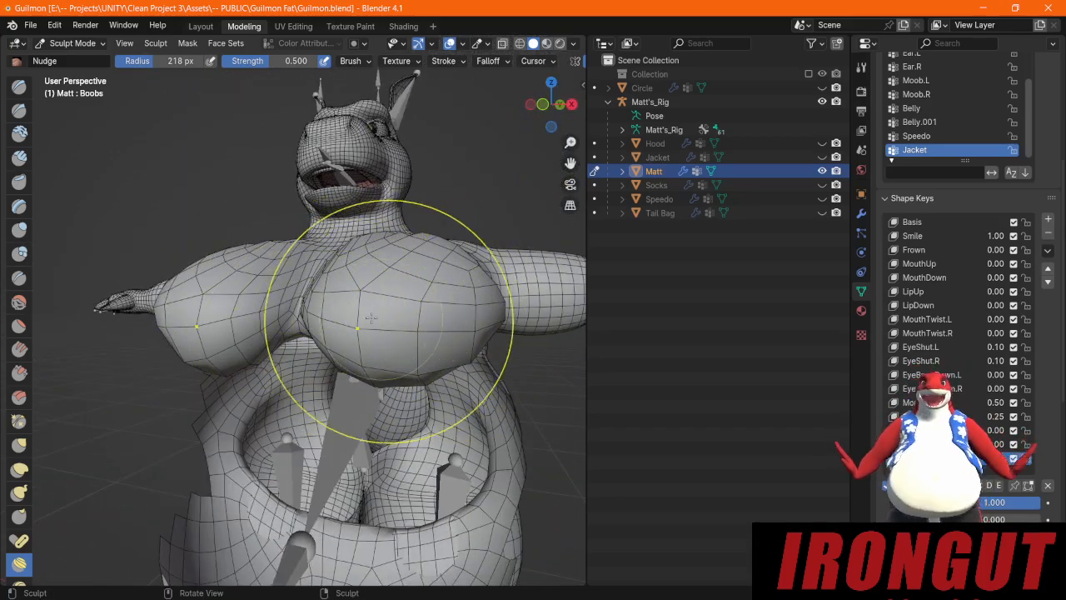
Step: Nudge the underside vertices of the chest forward to spread the faces along its lower surface
scroll(367, 283, "up", 2)
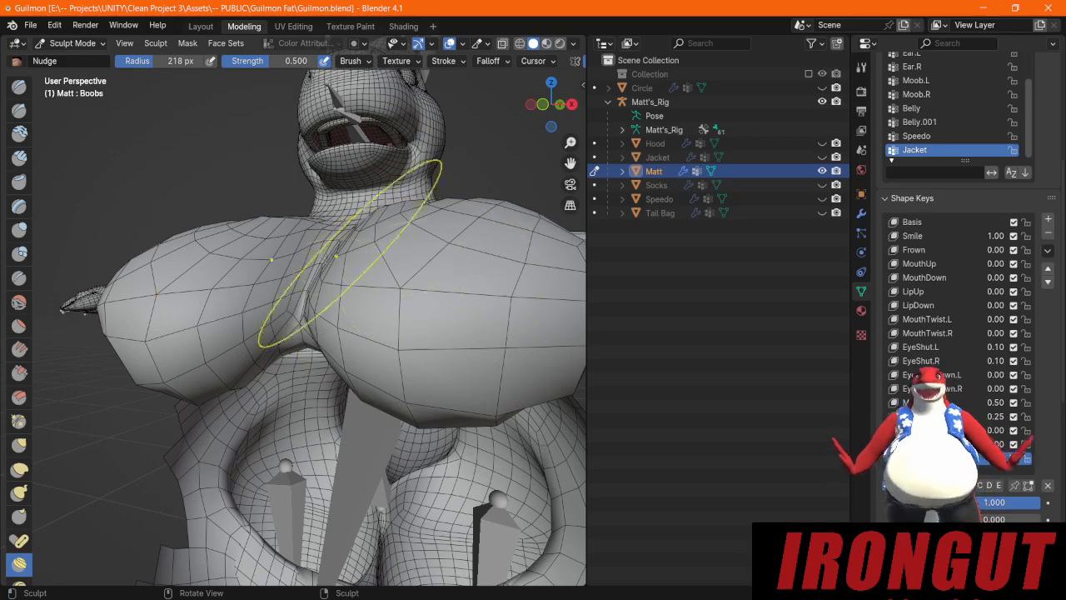
middle_click_drag(350, 254, 341, 198)
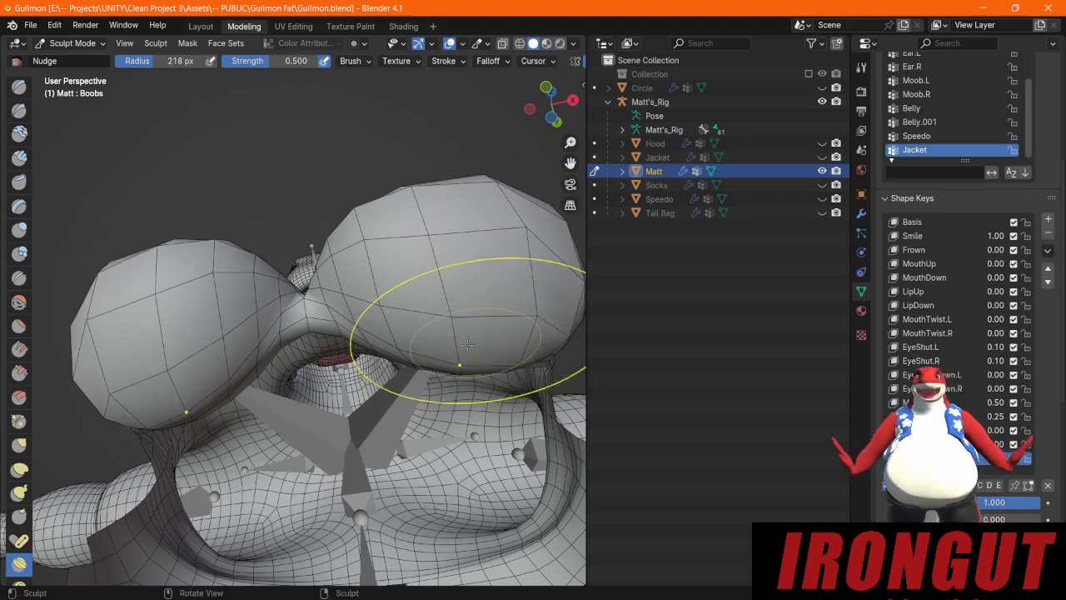
left_click_drag(468, 344, 437, 292)
middle_click_drag(457, 292, 528, 199)
left_click_drag(573, 162, 527, 282)
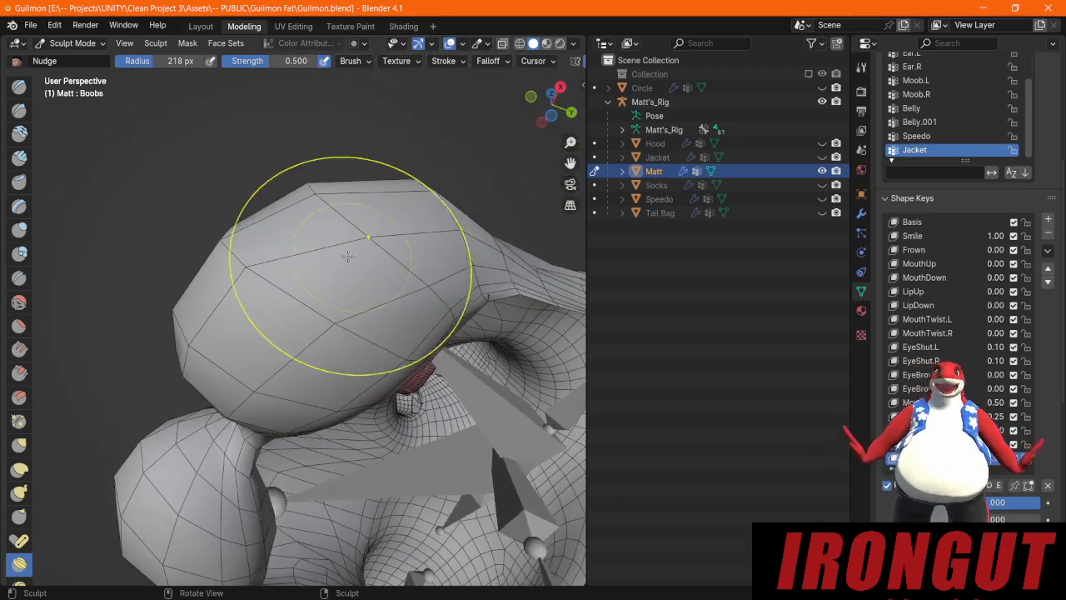
scroll(351, 265, "up", 1)
Step: Nudge the vertices along the outer rear underside near the armpit toward the front of the chest
left_click_drag(358, 328, 307, 315)
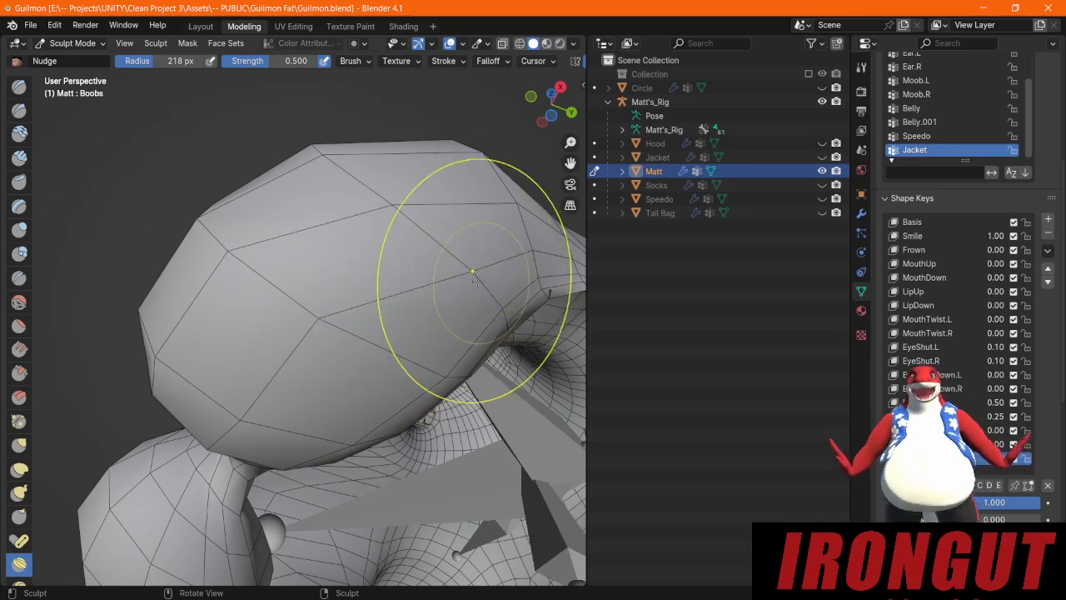
left_click_drag(471, 272, 451, 264)
left_click_drag(496, 277, 477, 273)
left_click_drag(506, 278, 484, 269)
left_click_drag(518, 275, 501, 267)
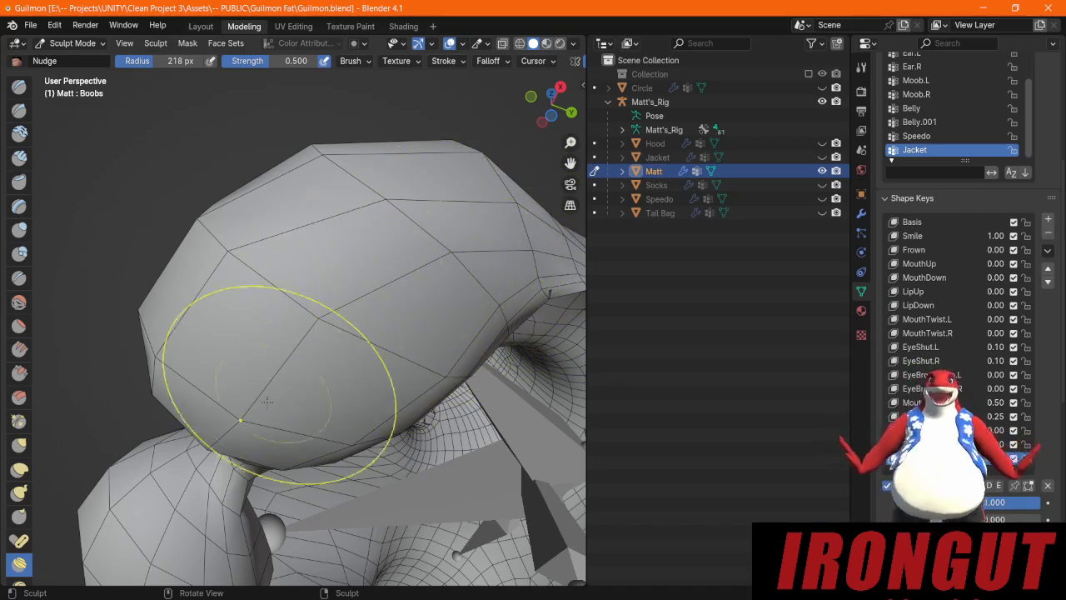
Step: Nudge the vertices on the inner underside of the chest near the cleavage to even out the faces
middle_click_drag(430, 277, 344, 297)
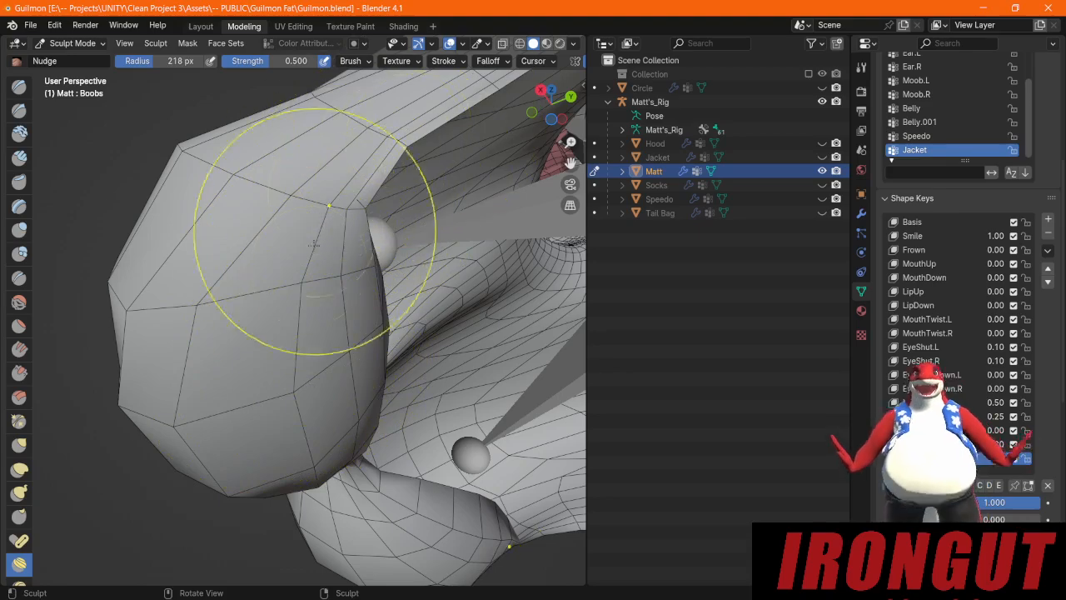
mouse_move(349, 350)
middle_mouse_down()
mouse_move(466, 336)
mouse_move(408, 378)
middle_mouse_up()
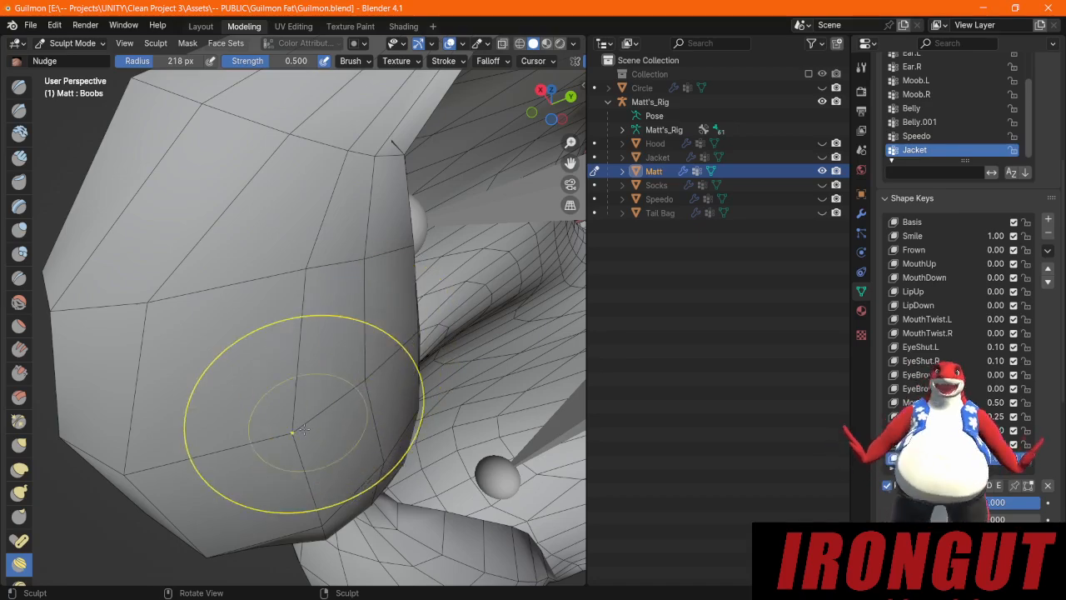
middle_click_drag(291, 432, 284, 327)
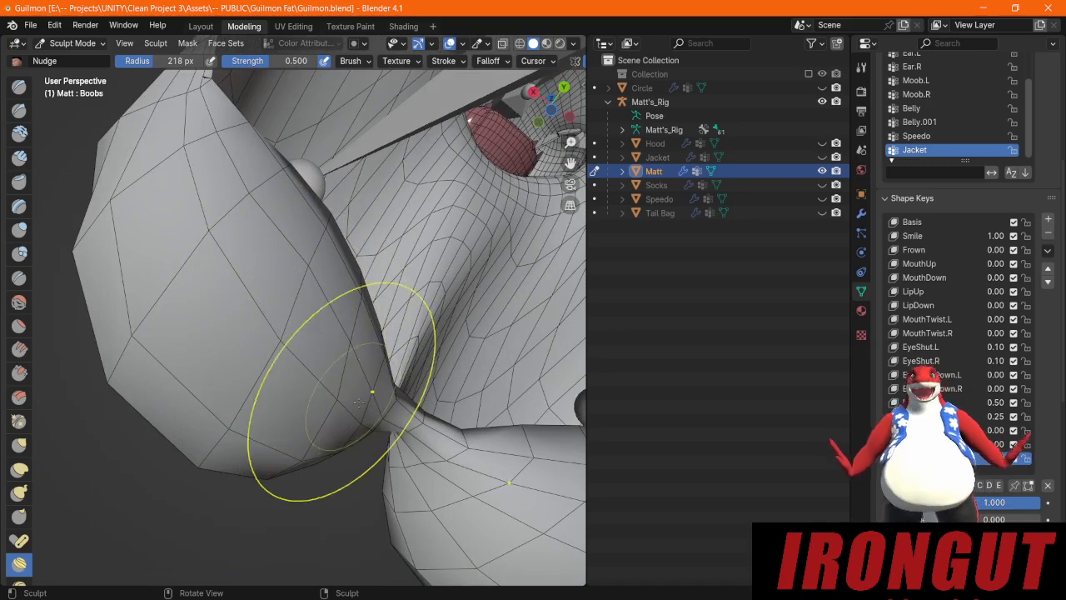
left_click_drag(340, 375, 337, 381)
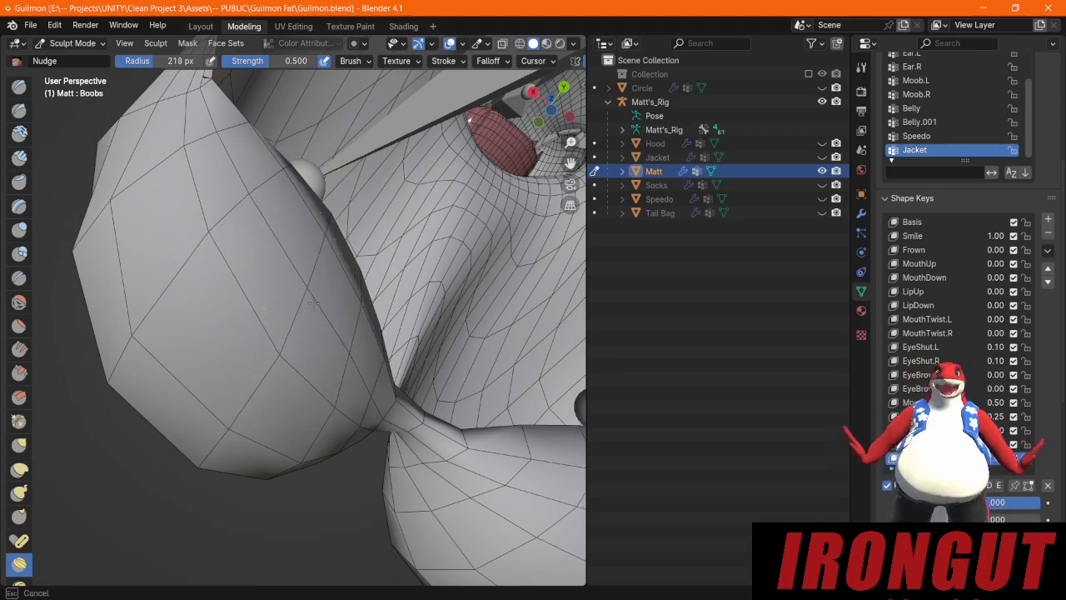
Step: Inflate the outer side of the chest with the Inflate/Deflate brush at 218 px radius and 1.000 strength
mouse_move(255, 238)
middle_mouse_down()
mouse_move(339, 280)
mouse_move(419, 254)
mouse_move(419, 228)
mouse_move(446, 268)
mouse_move(361, 352)
mouse_move(395, 328)
mouse_move(450, 391)
mouse_move(488, 464)
middle_mouse_up()
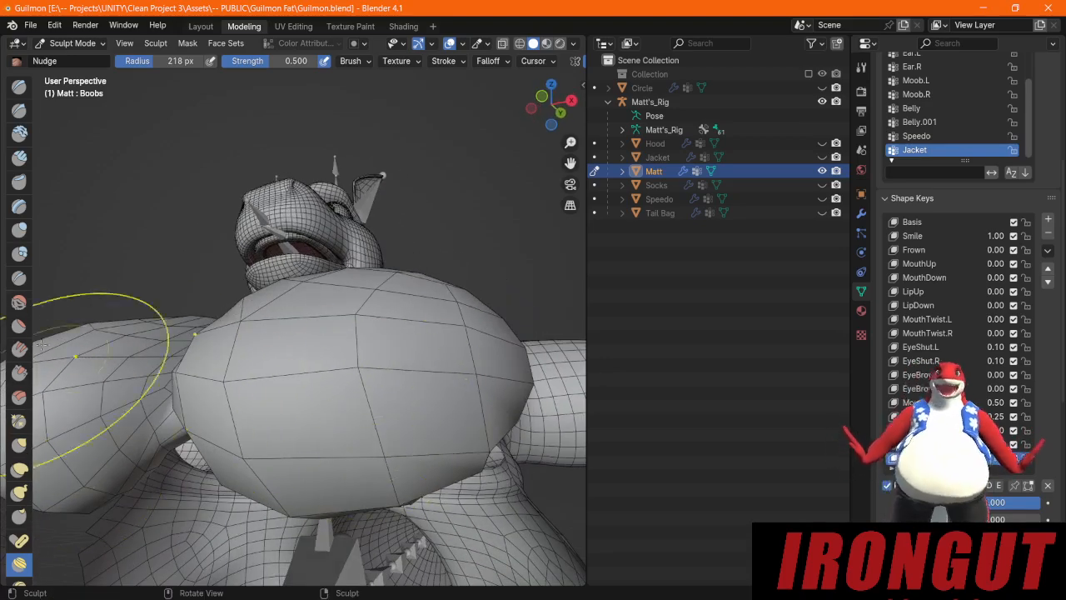
left_click(19, 301)
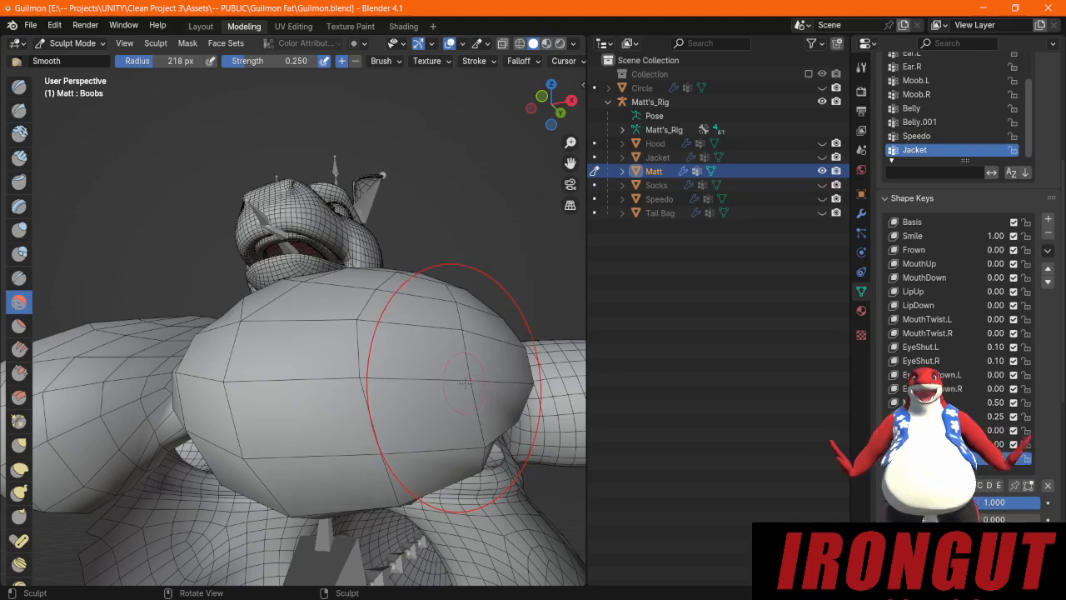
middle_click_drag(452, 337, 315, 331)
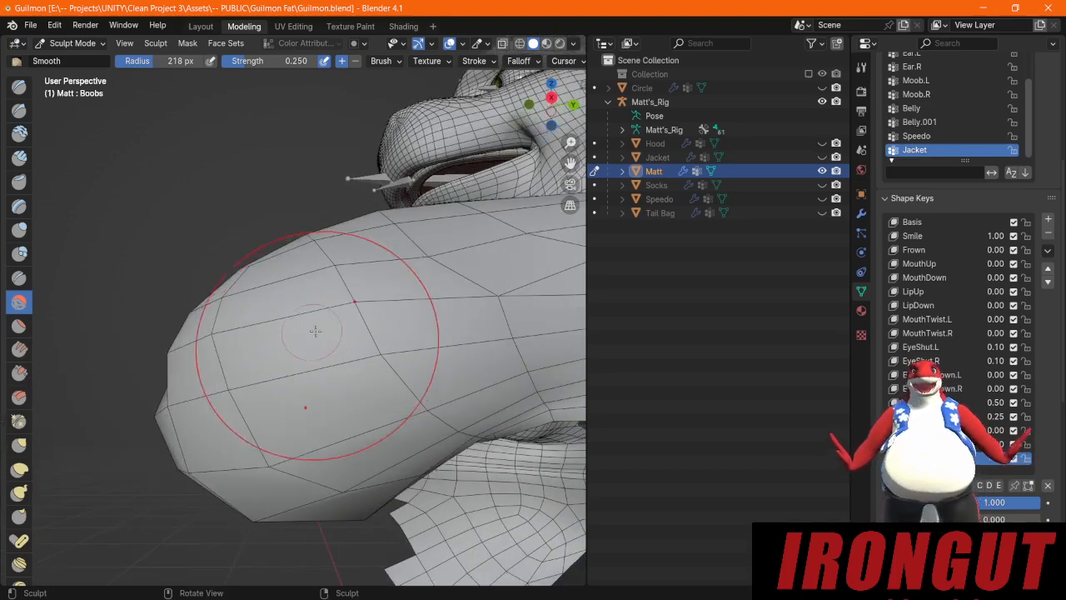
left_click(15, 250)
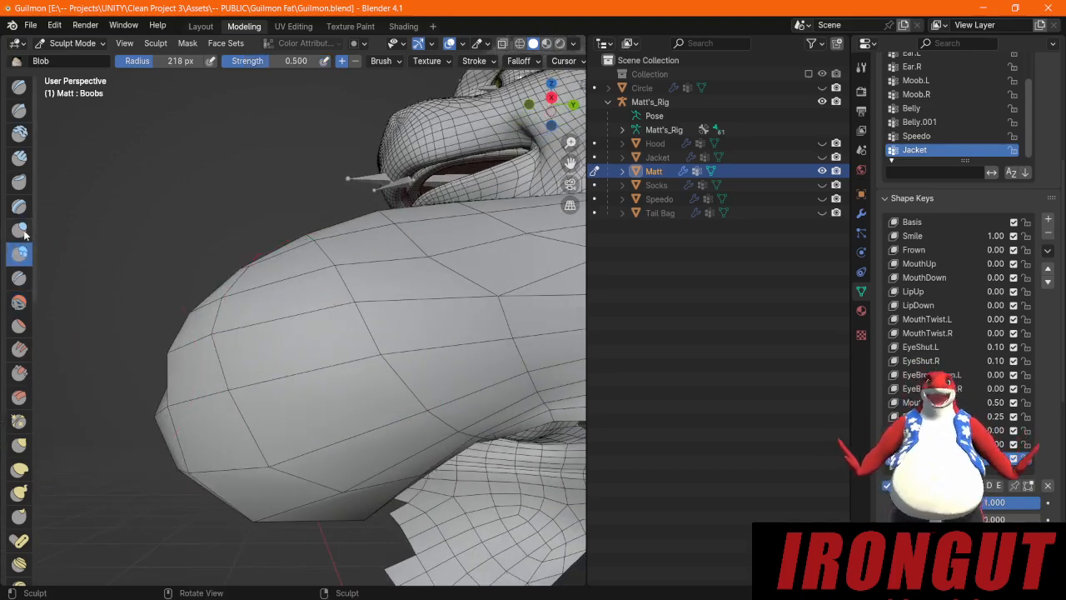
left_click(19, 233)
left_click_drag(228, 401, 226, 388)
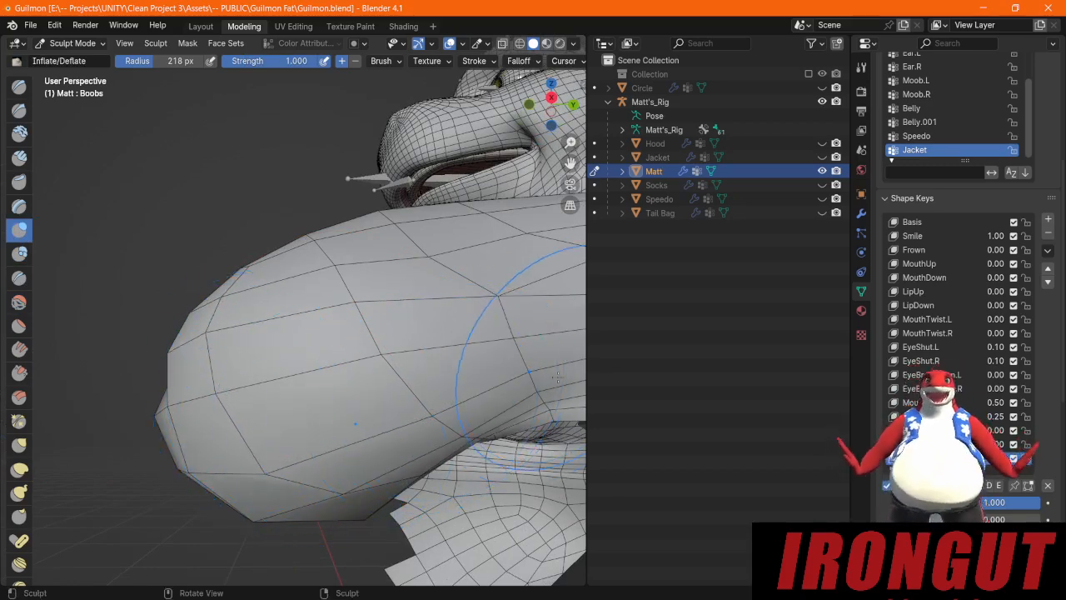
Step: Smooth the outer underside of the chest with the Smooth brush at 218 px radius and 0.250 strength
left_click(17, 303)
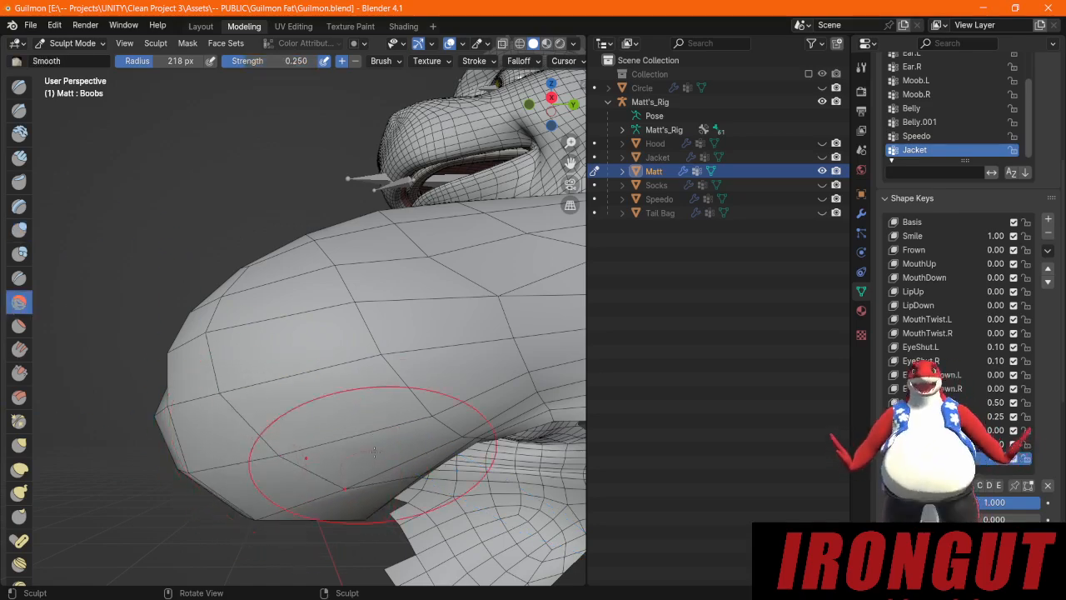
mouse_move(333, 440)
middle_mouse_down()
mouse_move(369, 393)
mouse_move(468, 442)
mouse_move(337, 387)
middle_mouse_up()
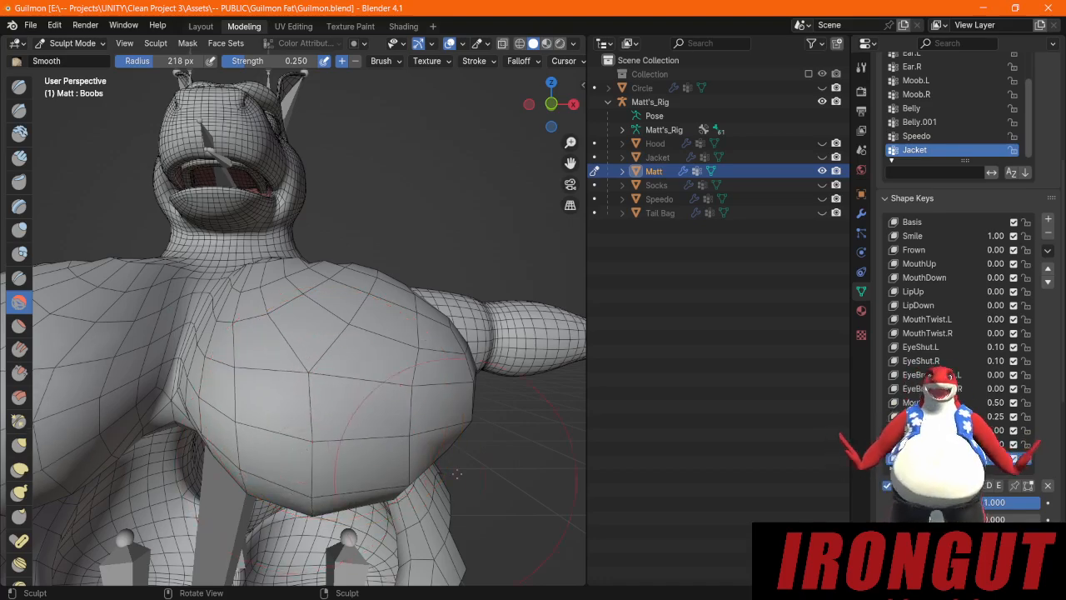
mouse_move(320, 340)
middle_mouse_down()
mouse_move(360, 287)
mouse_move(376, 337)
mouse_move(328, 314)
mouse_move(224, 106)
middle_mouse_up()
scroll(377, 336, "down", 4)
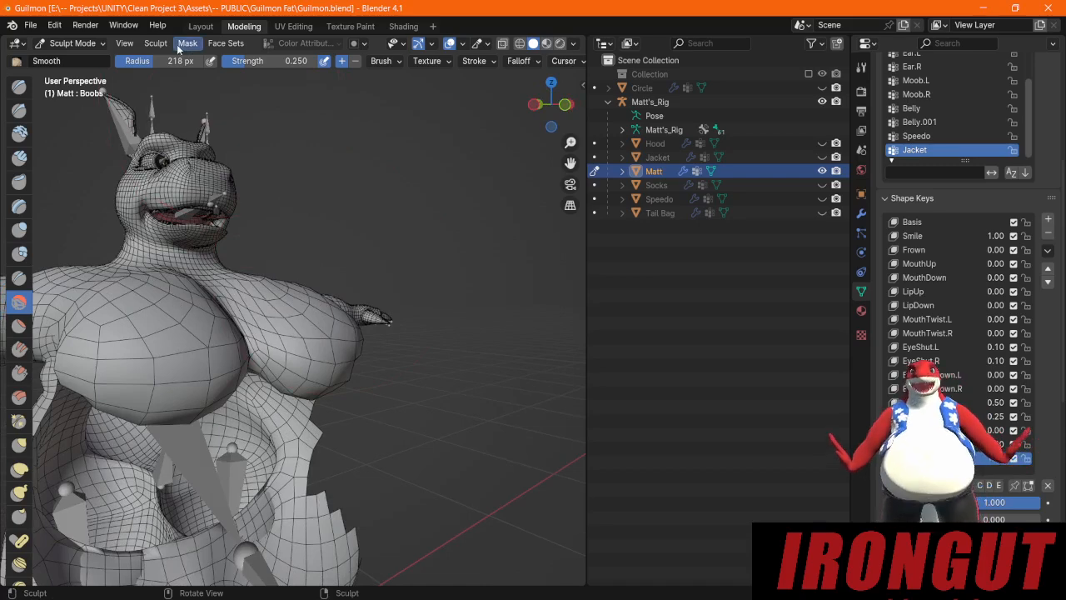
Step: Reveal all hidden faces of the body and switch the viewport to Material Preview shading
left_click(155, 43)
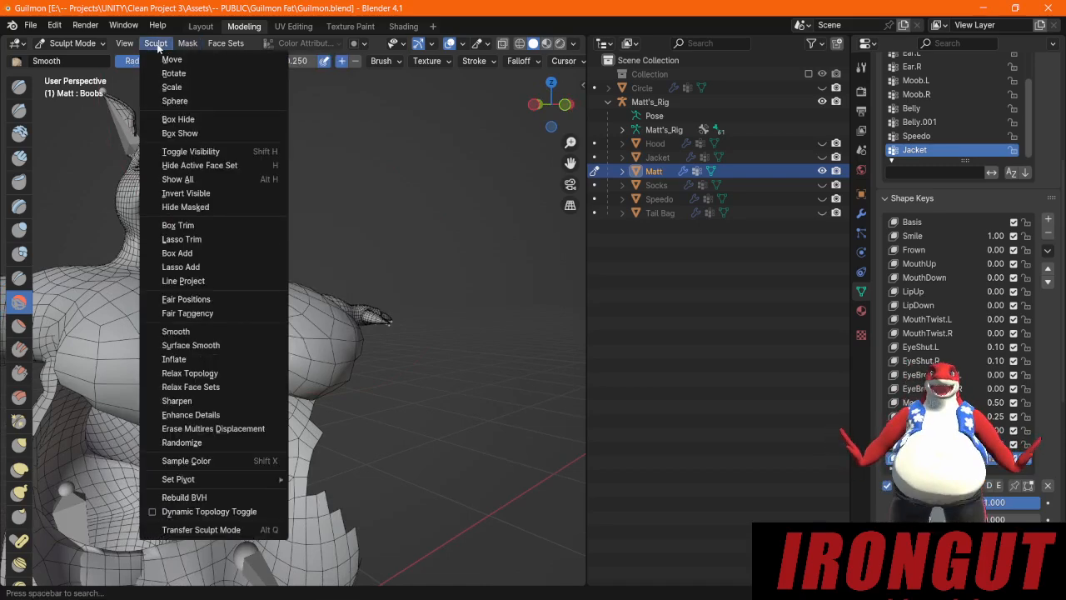
left_click(177, 179)
mouse_move(250, 375)
middle_mouse_down()
mouse_move(282, 414)
mouse_move(369, 381)
mouse_move(441, 408)
middle_mouse_up()
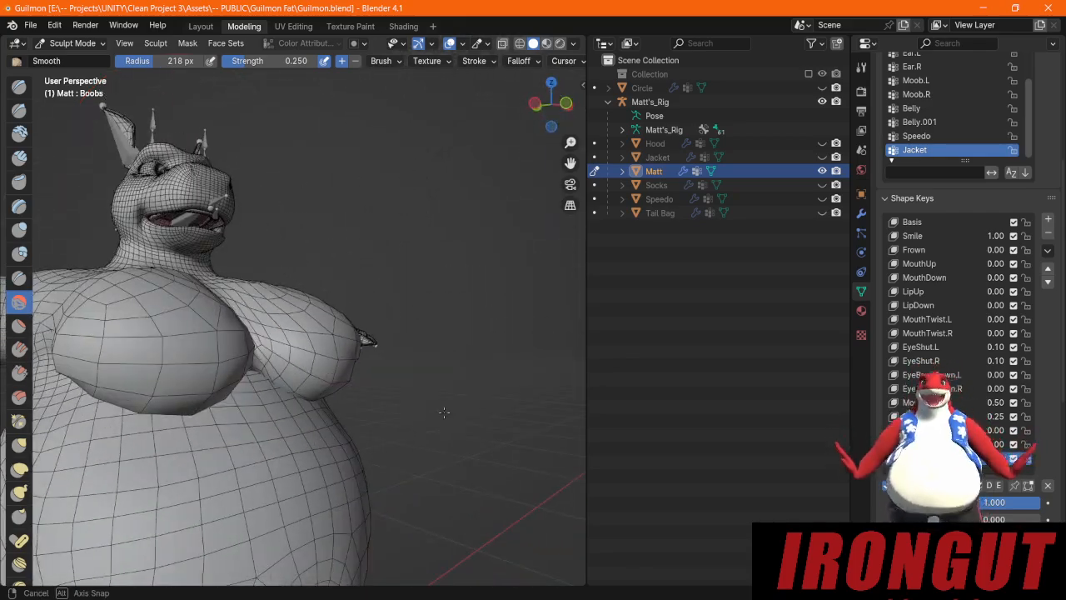
left_click(546, 45)
mouse_move(150, 329)
middle_mouse_down()
mouse_move(136, 319)
mouse_move(208, 320)
mouse_move(133, 367)
mouse_move(486, 315)
mouse_move(351, 250)
mouse_move(225, 307)
mouse_move(248, 329)
middle_mouse_up()
scroll(248, 328, "up", 4)
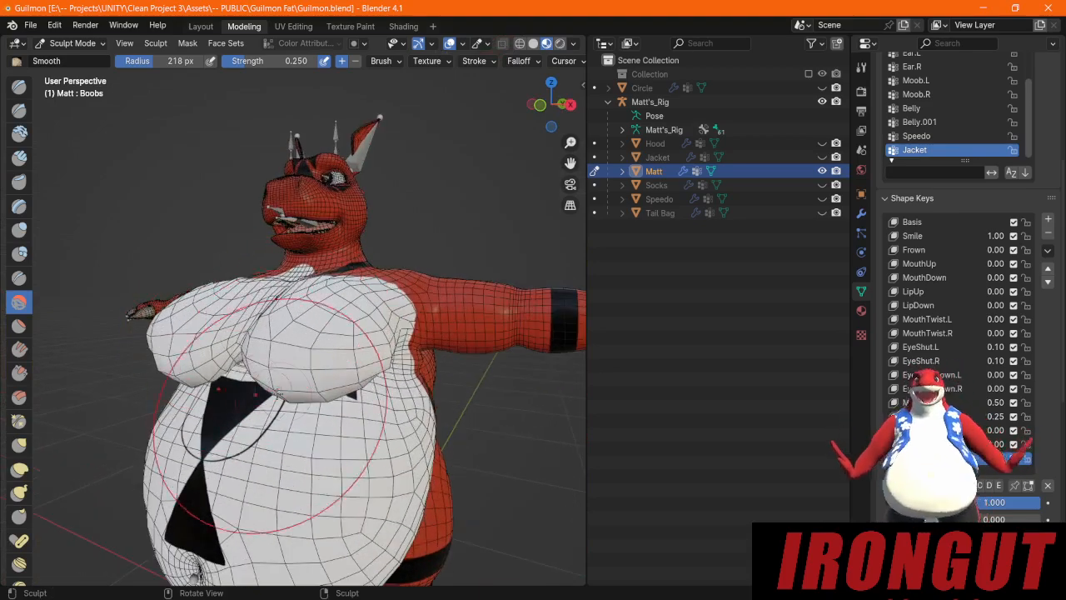
Step: Turn off the wireframe overlay so the textured chest can be viewed without mesh lines
left_click(458, 44)
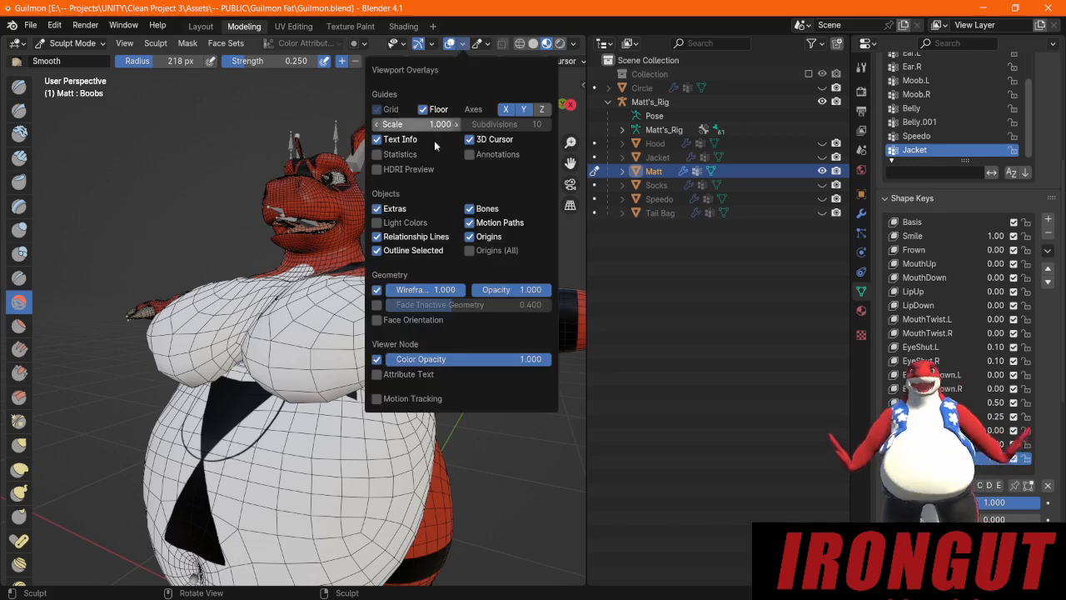
left_click(376, 289)
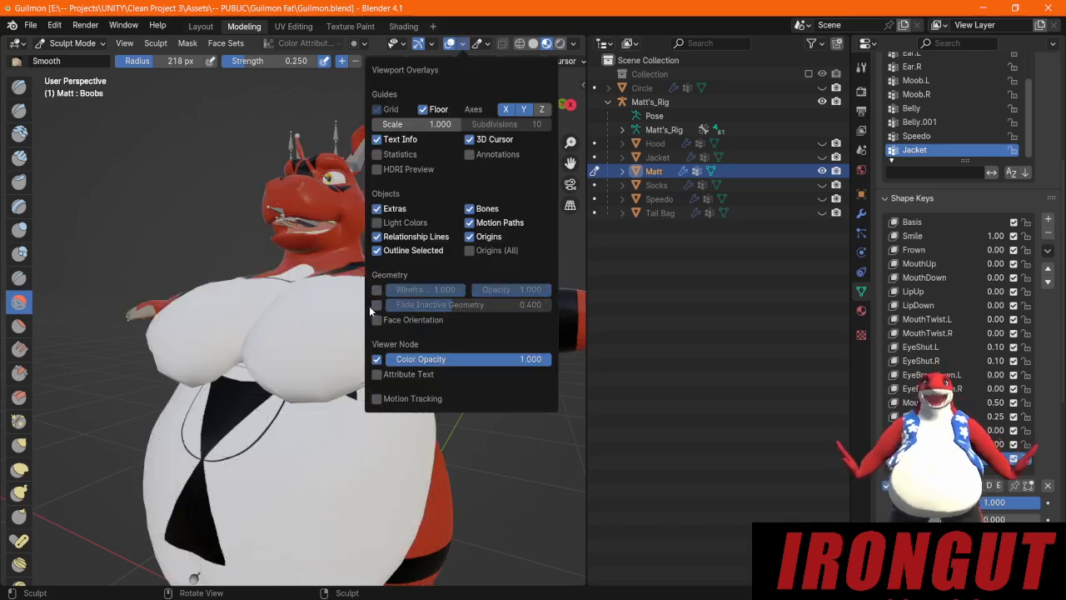
middle_click_drag(266, 391, 210, 435)
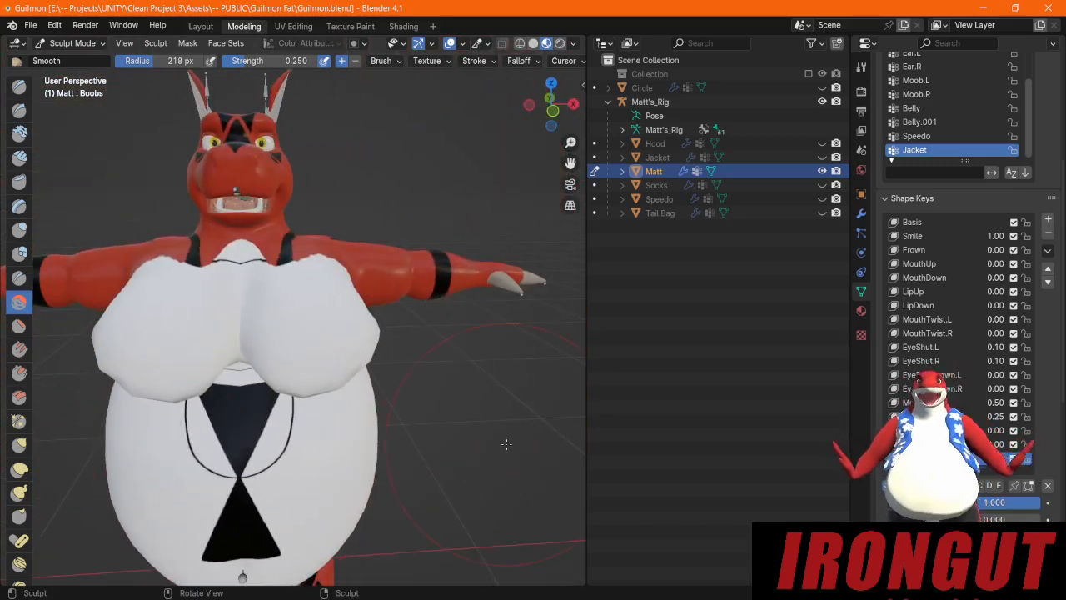
middle_click_drag(504, 442, 395, 371)
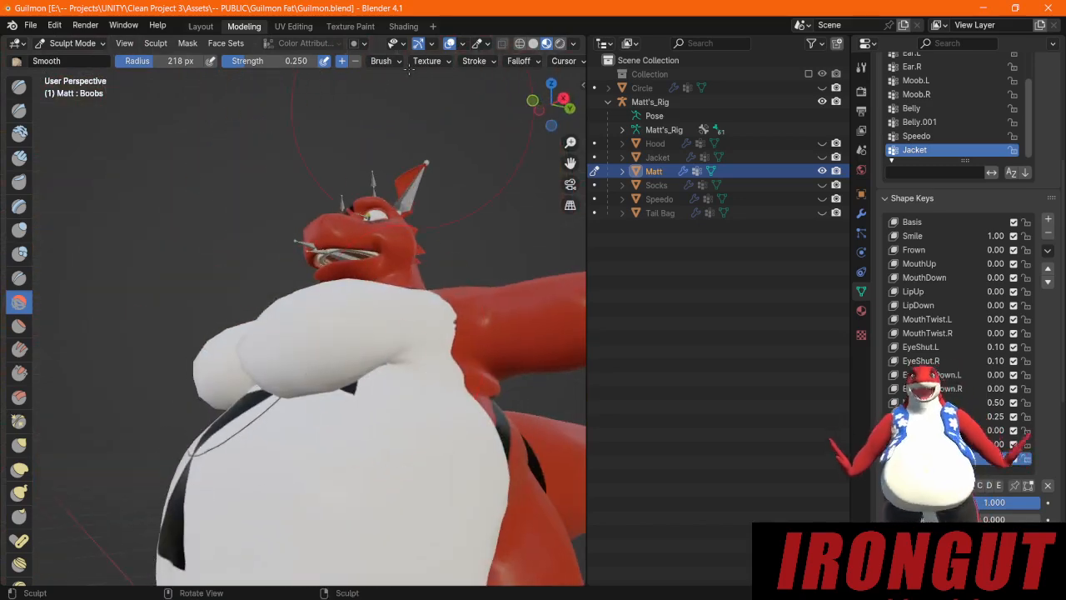
Step: Check the whole character in the Layout workspace and return to the Modeling workspace in Object Mode
left_click(200, 26)
middle_click_drag(479, 330, 719, 342)
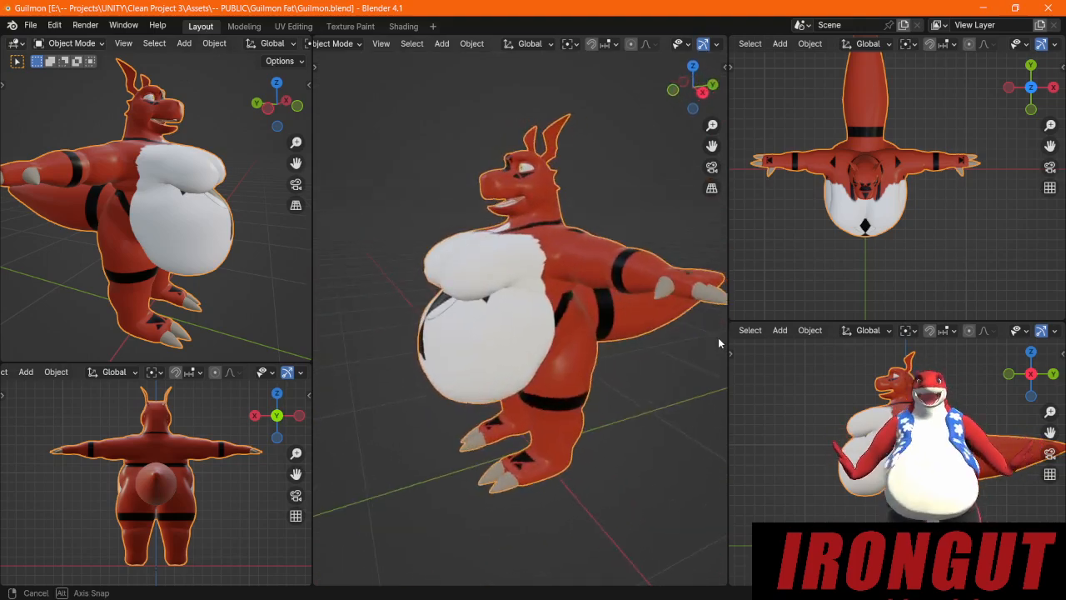
left_click(245, 27)
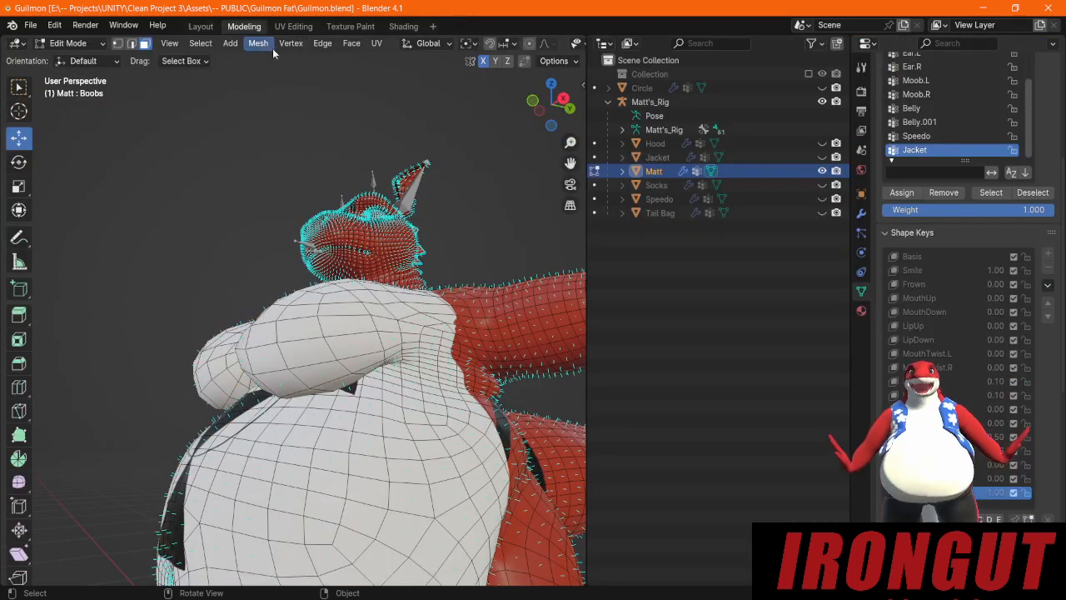
left_click(71, 43)
left_click(77, 60)
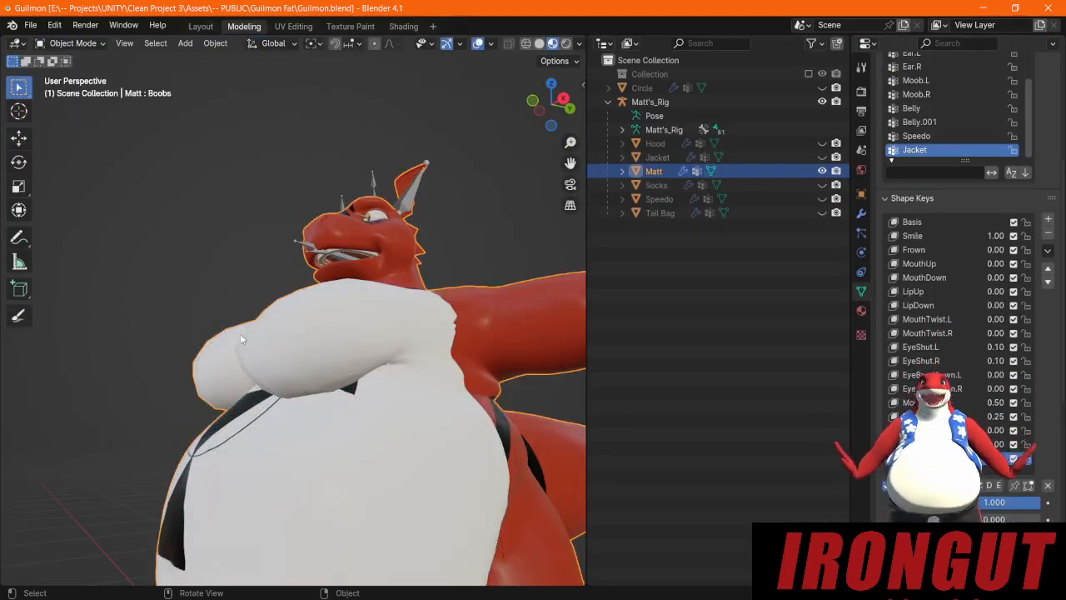
middle_click_drag(372, 317, 372, 413)
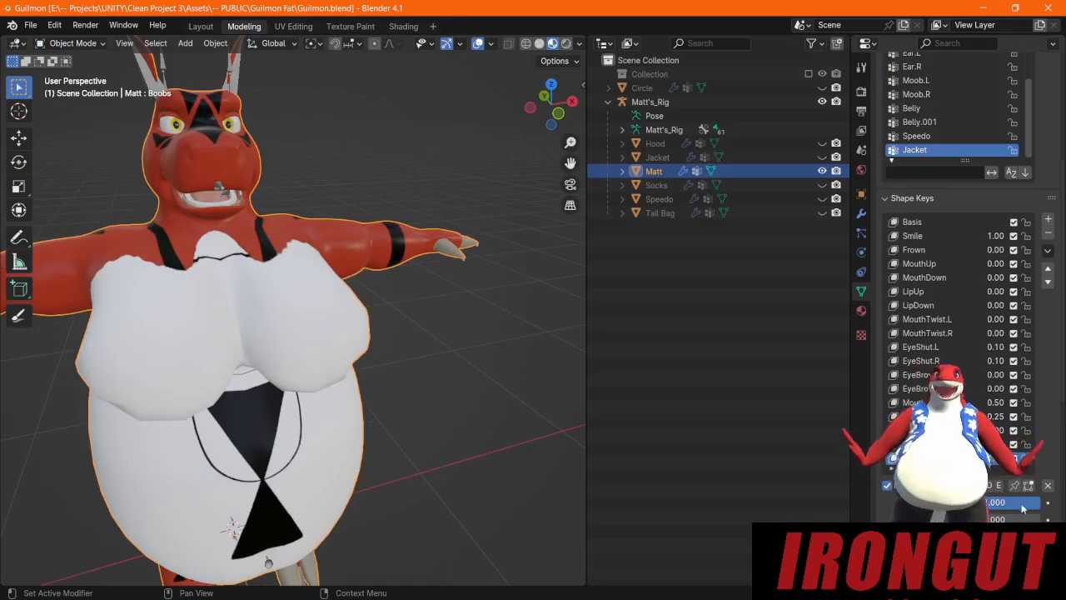
Step: Test the new chest shape key's value, leaving it at 1.000, and hide Matt's_Rig
mouse_move(1035, 502)
left_mouse_down()
mouse_move(951, 502)
mouse_move(1038, 503)
left_mouse_up()
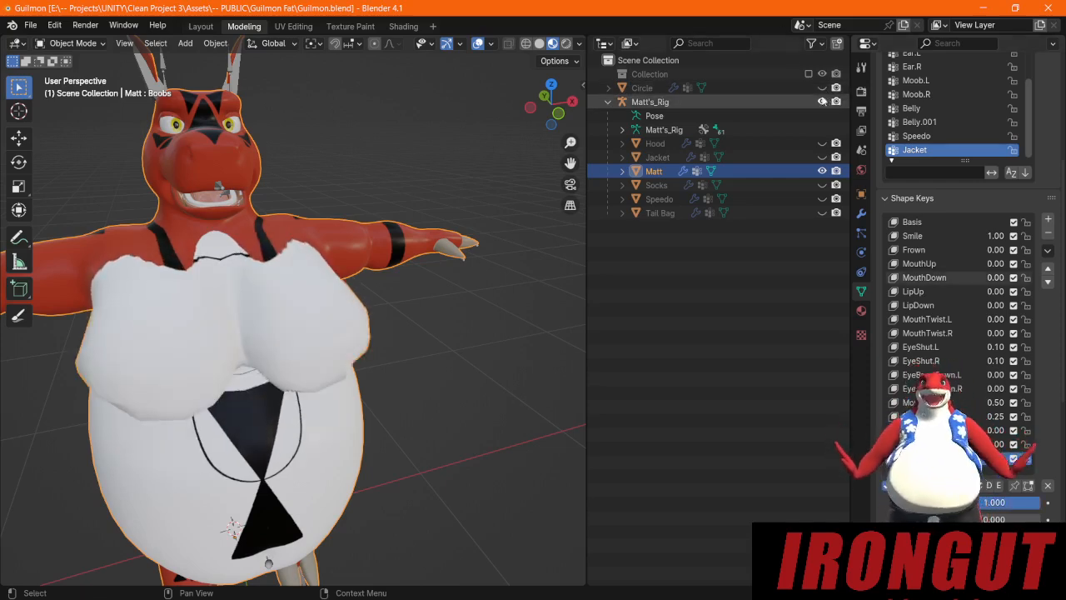
mouse_move(1029, 502)
left_mouse_down()
mouse_move(951, 502)
mouse_move(1037, 502)
left_mouse_up()
middle_click_drag(389, 451, 574, 200)
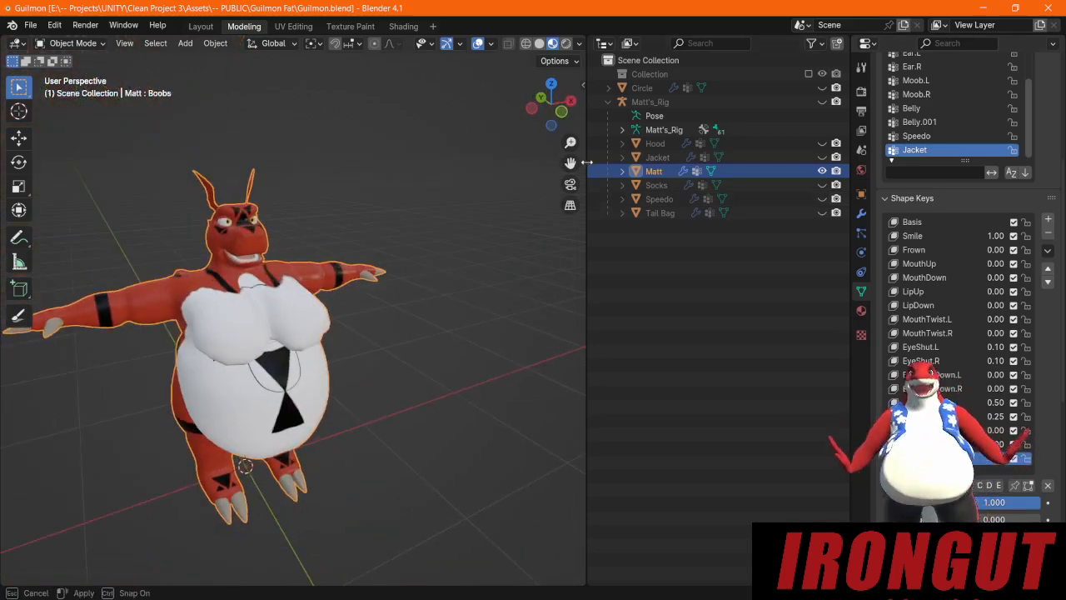
Step: Widen the 3D viewport slightly and examine the sculpted chest from the front and side
left_click_drag(587, 162, 594, 162)
middle_click_drag(395, 219, 459, 202, "shift")
scroll(417, 242, "up", 2)
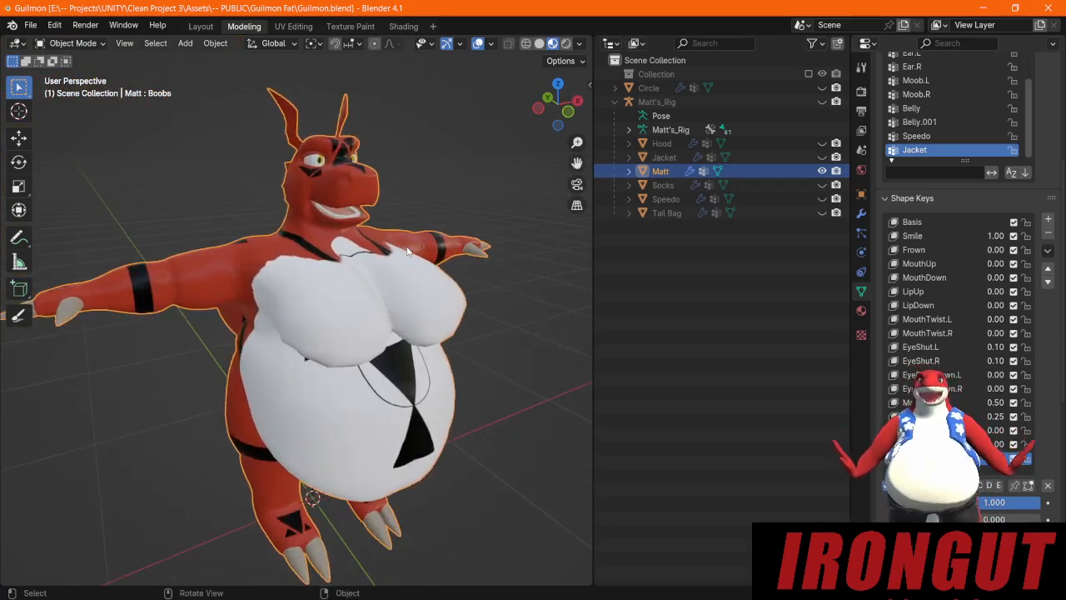
scroll(408, 251, "up", 2)
middle_click_drag(408, 251, 540, 414)
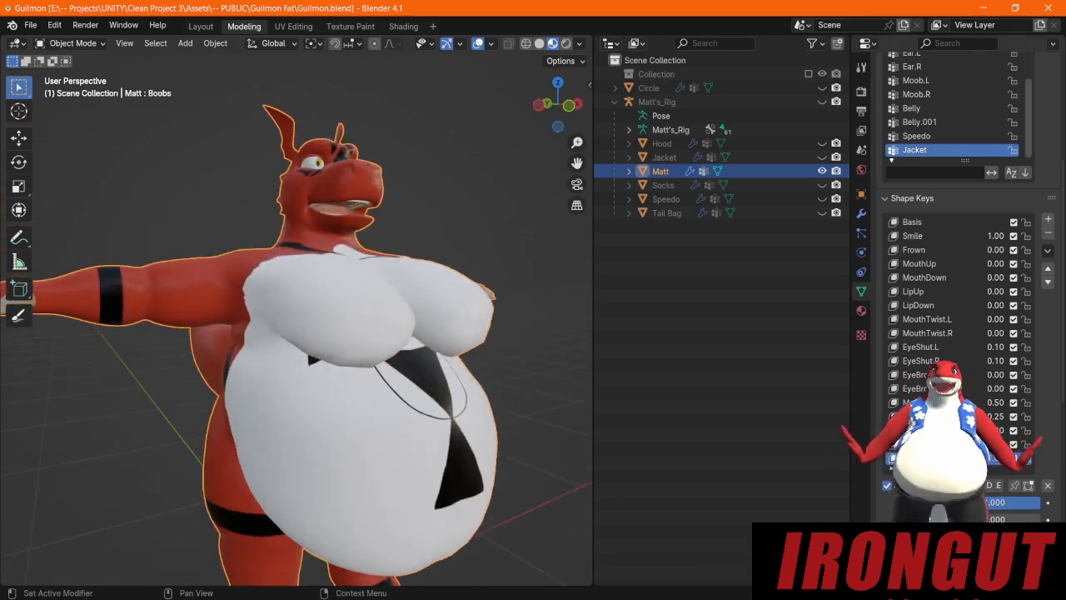
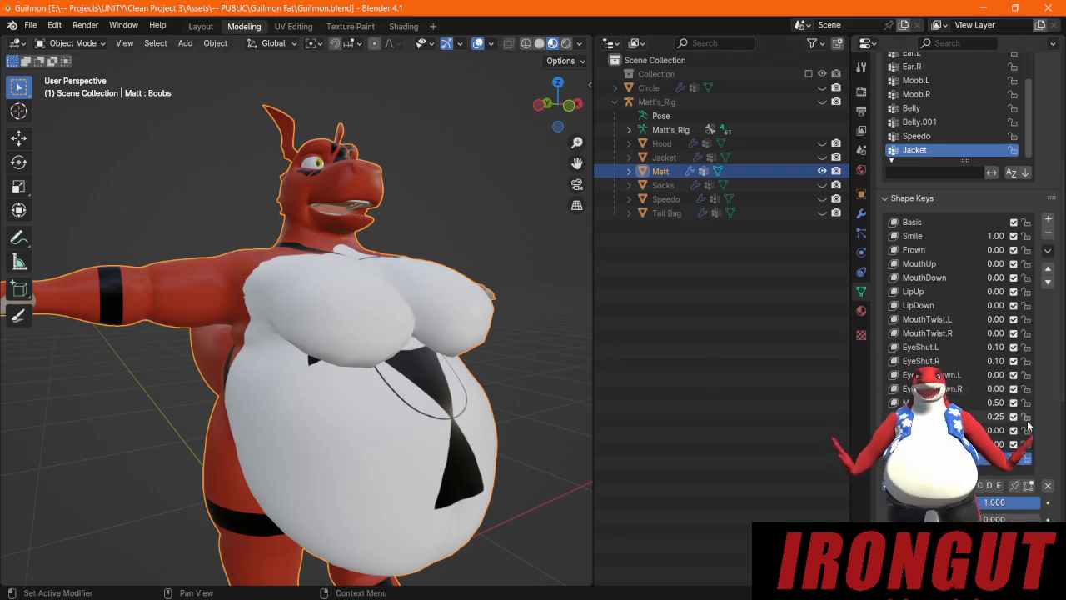
middle_click_drag(289, 318, 516, 358)
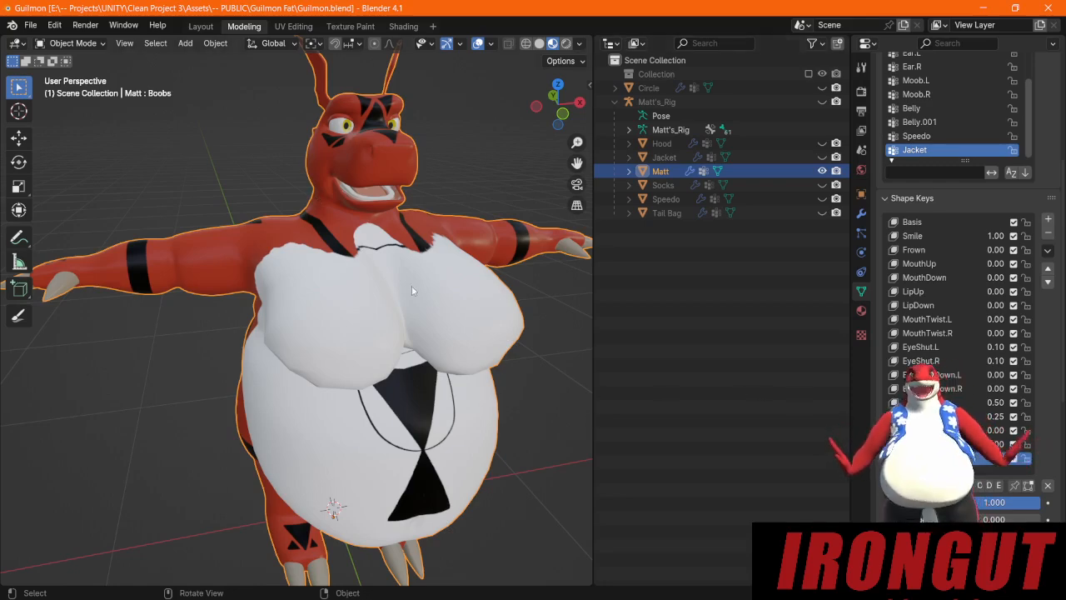
middle_click_drag(298, 360, 338, 362)
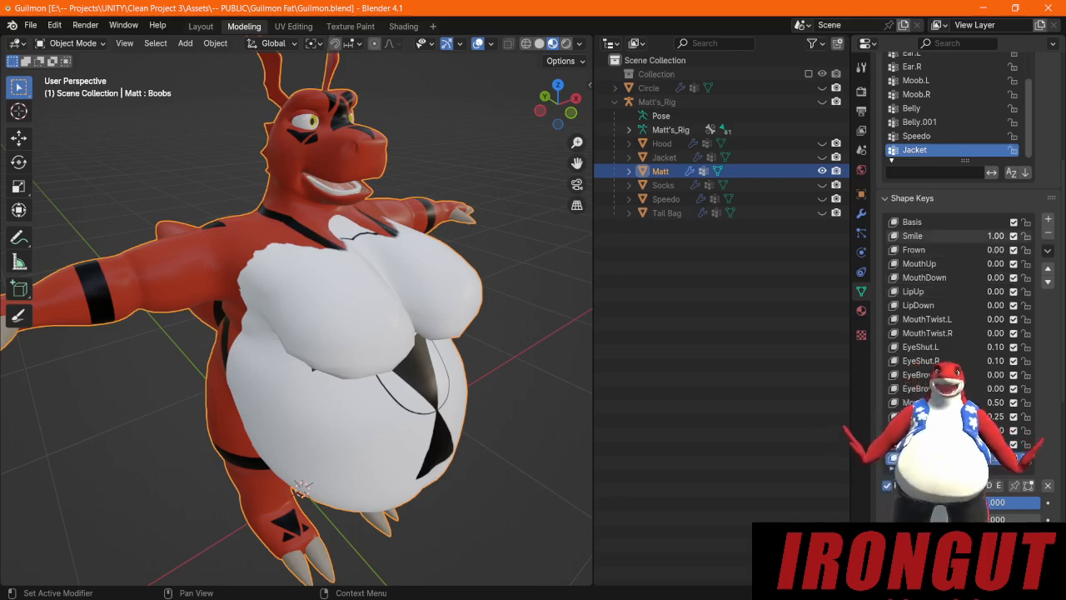
Step: Set the Smile, EyeShut.L and EyeShut.R shape keys to 0.00
left_click_drag(995, 235, 985, 277)
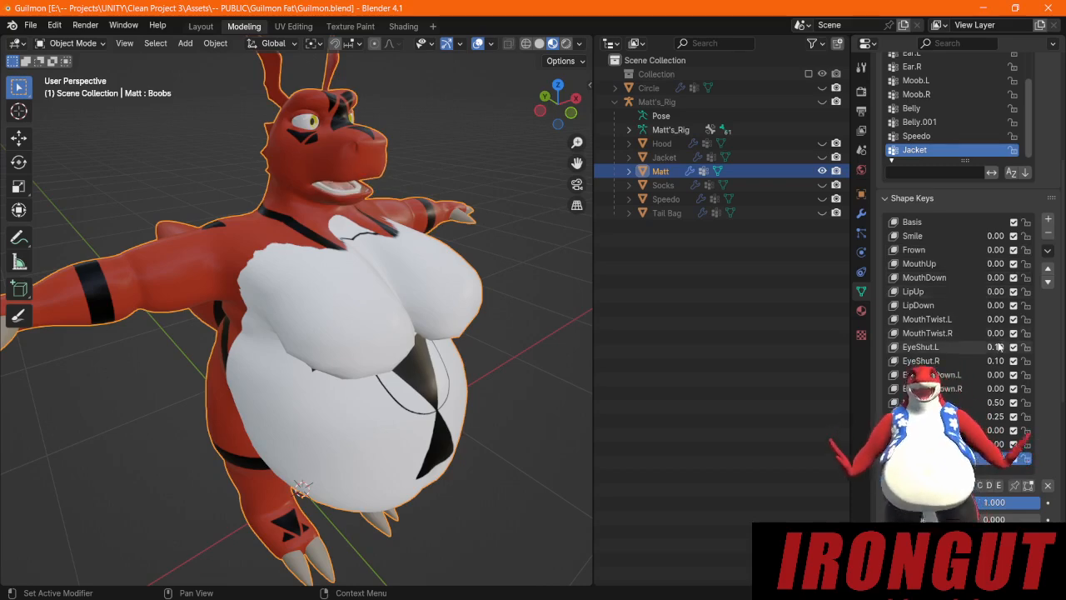
mouse_move(995, 305)
left_mouse_down()
mouse_move(1040, 305)
mouse_move(986, 306)
mouse_move(1040, 319)
mouse_move(987, 319)
left_mouse_up()
mouse_move(992, 361)
left_mouse_down()
mouse_move(1041, 360)
mouse_move(987, 361)
left_mouse_up()
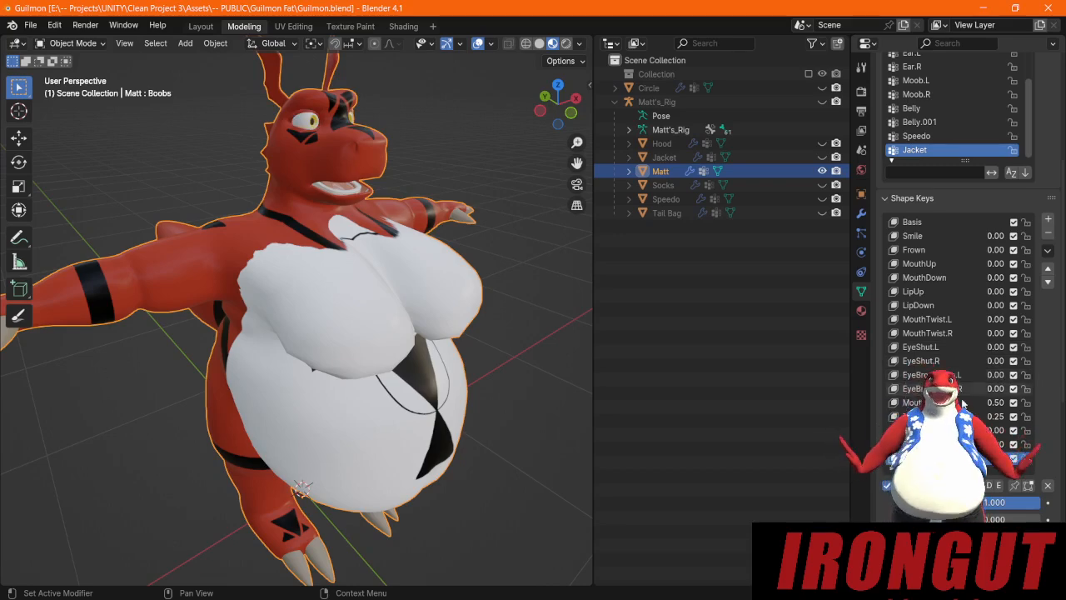
Step: Preview the open-mouth shape key at 1.00 and the enlarged belly, and return the mouth, belly and chest shape keys to 0.00
left_click_drag(993, 404, 1040, 402)
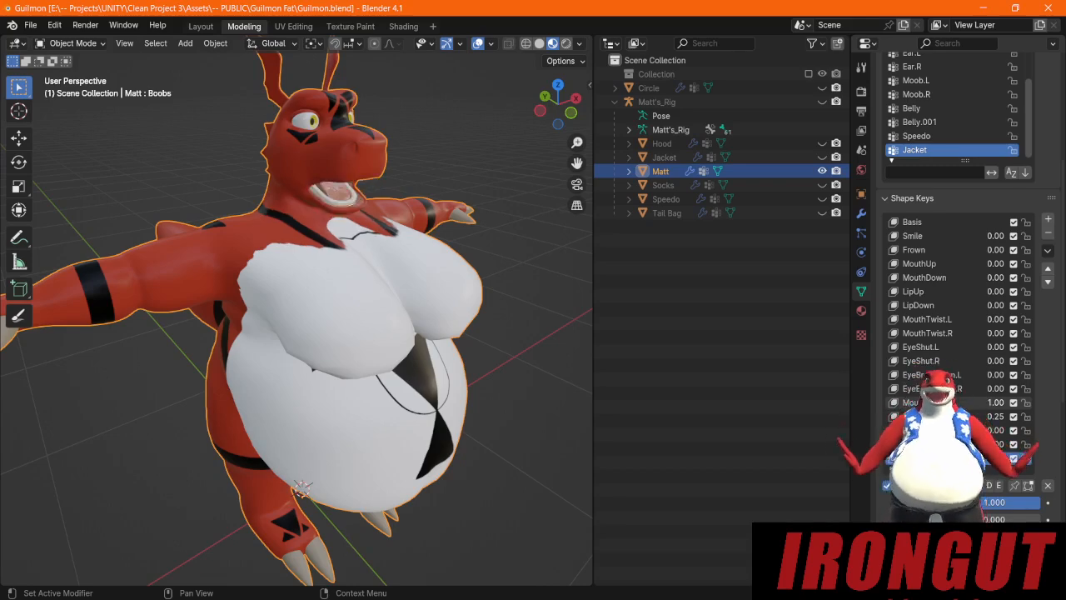
left_click_drag(1041, 402, 1035, 444)
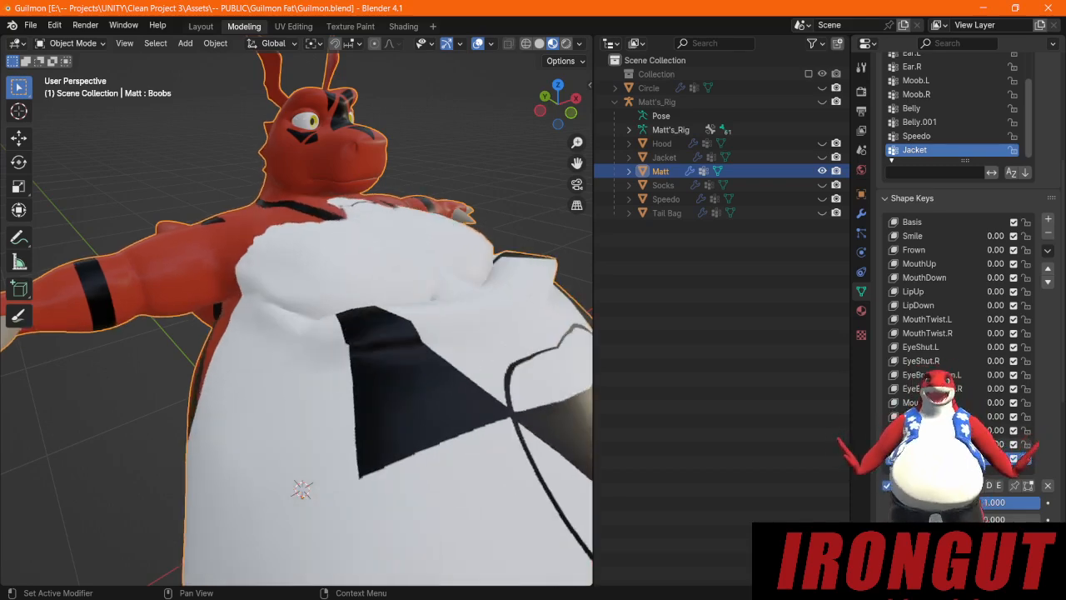
scroll(501, 449, "down", 6)
middle_click_drag(293, 409, 327, 367)
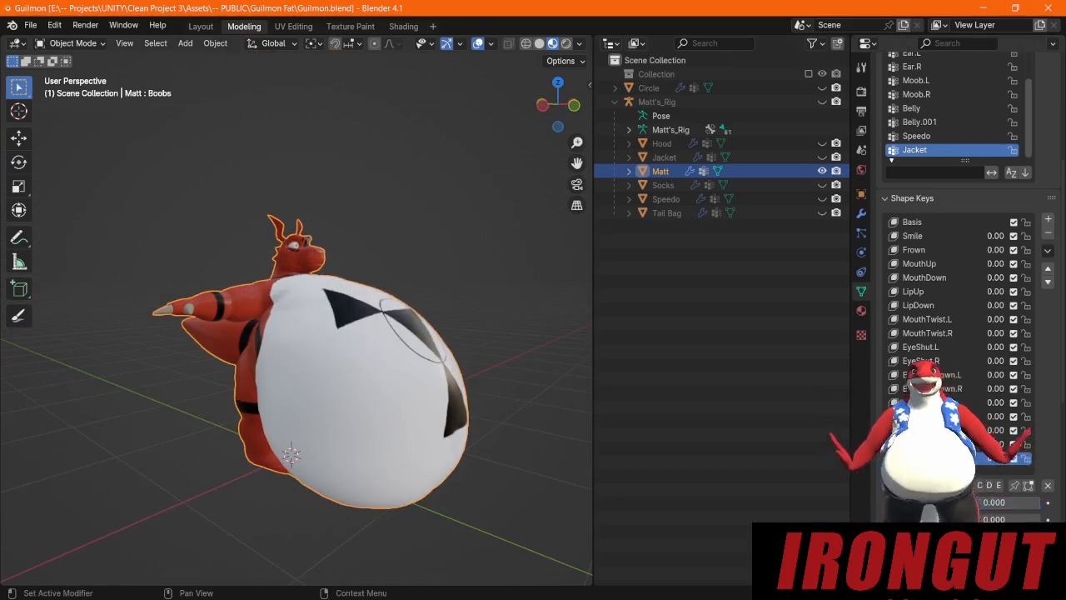
middle_click_drag(366, 292, 307, 335)
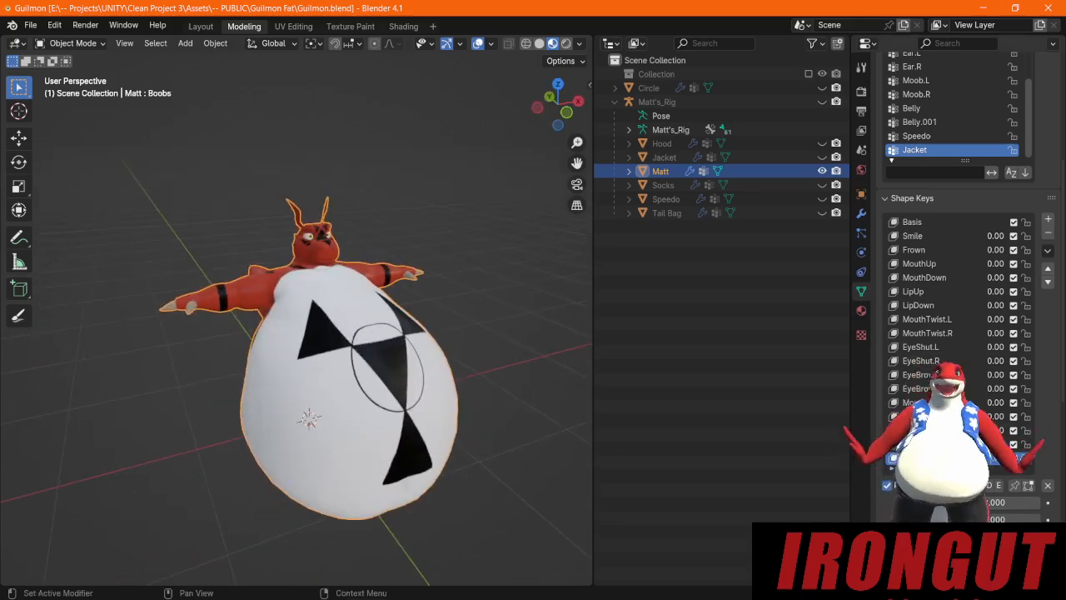
key("ctrl+z")
scroll(281, 379, "up", 1)
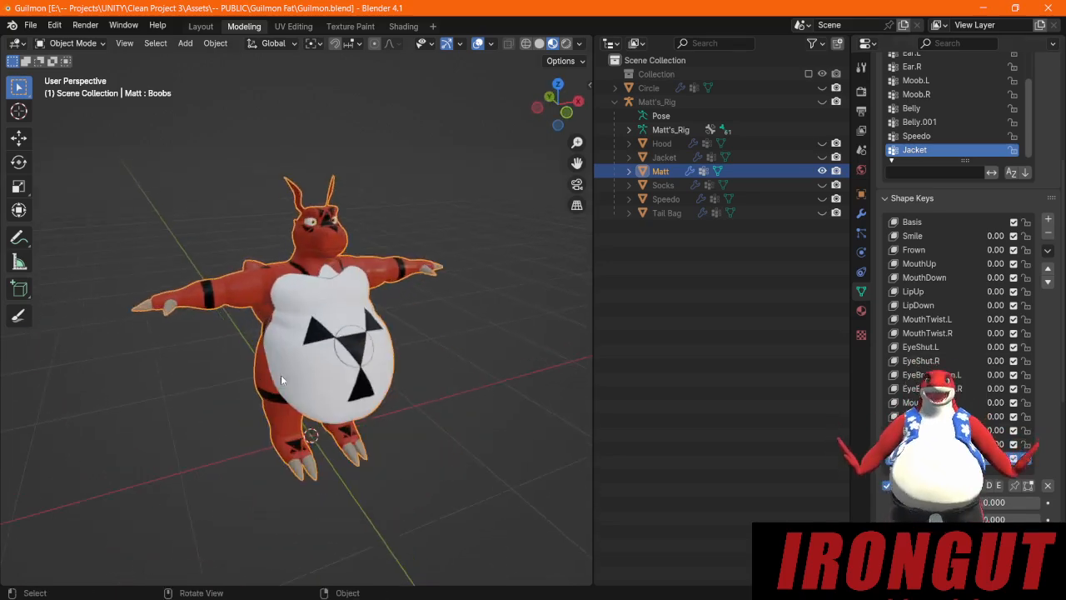
scroll(281, 380, "up", 1)
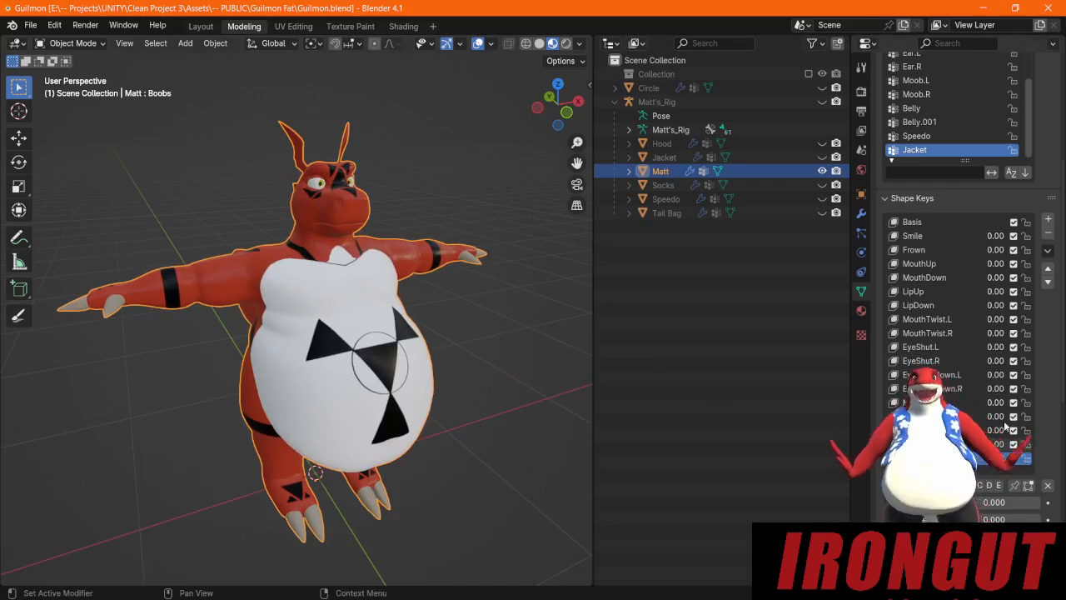
Step: Unhide and select Matt's_Rig, and inspect its bones through the body from the side in Solid shading with X-Ray enabled
left_click(822, 101)
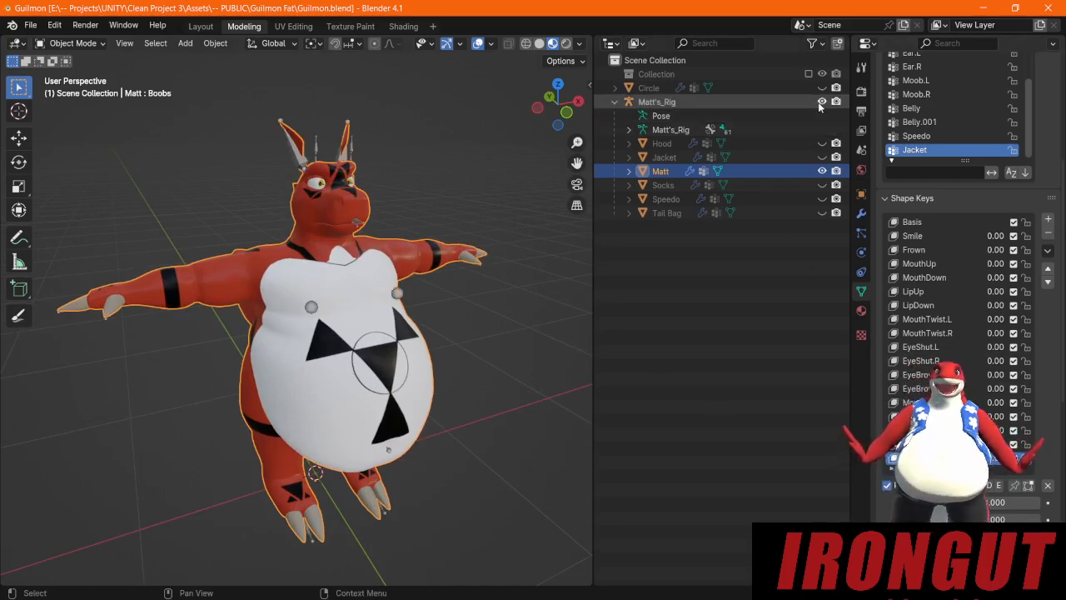
left_click(706, 104)
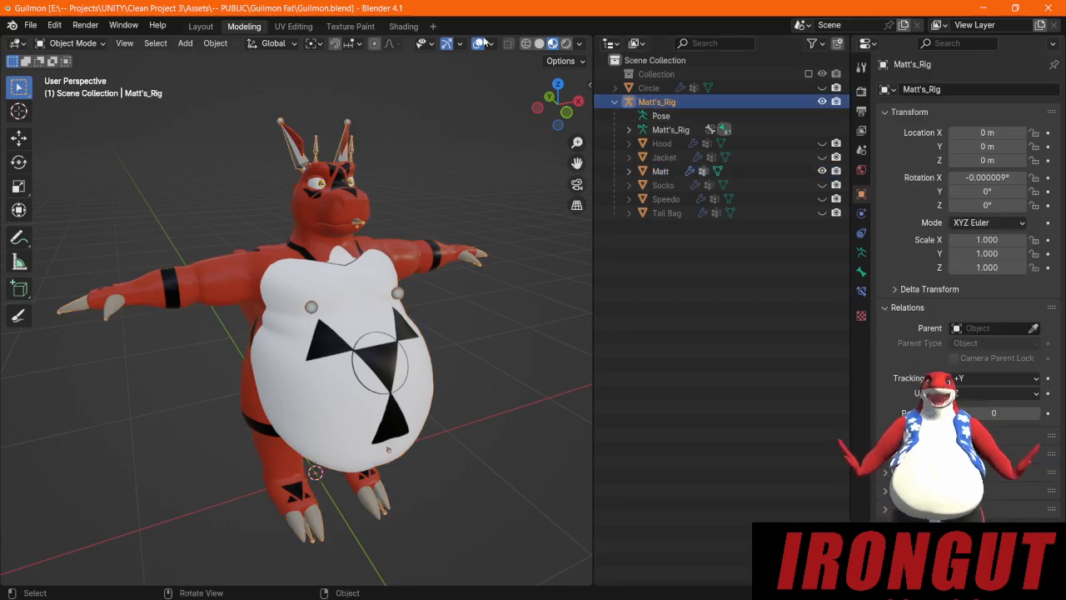
left_click(508, 43)
left_click(539, 44)
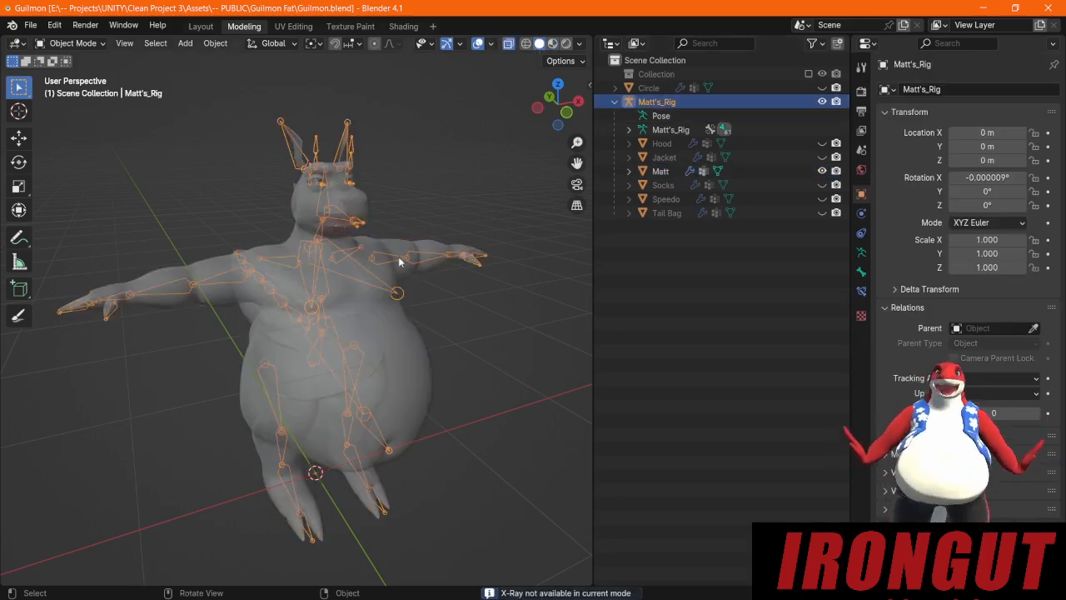
middle_click_drag(399, 262, 262, 395)
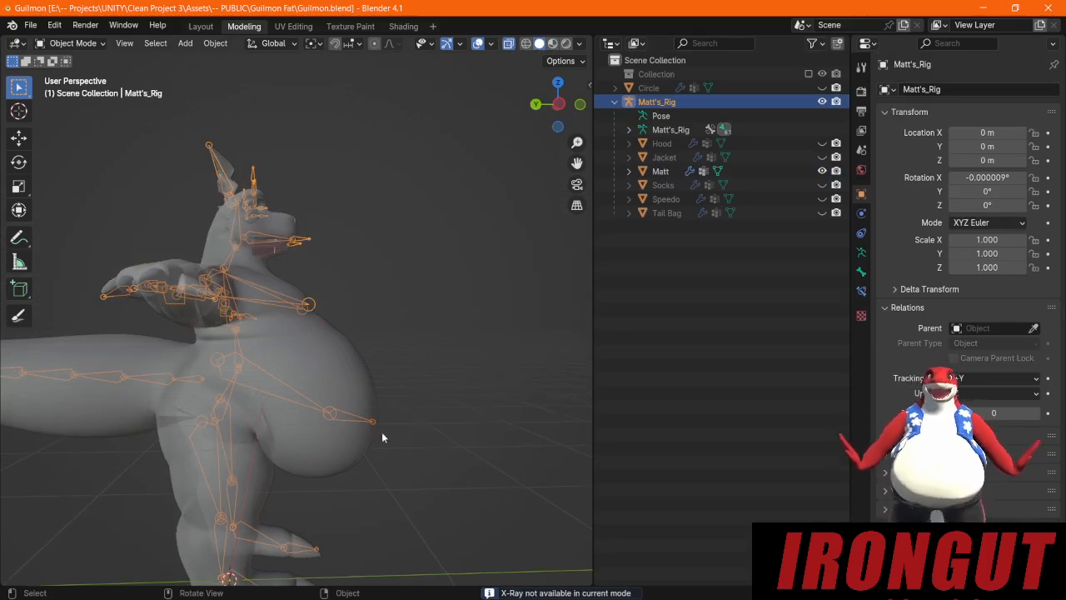
middle_click_drag(371, 440, 235, 391)
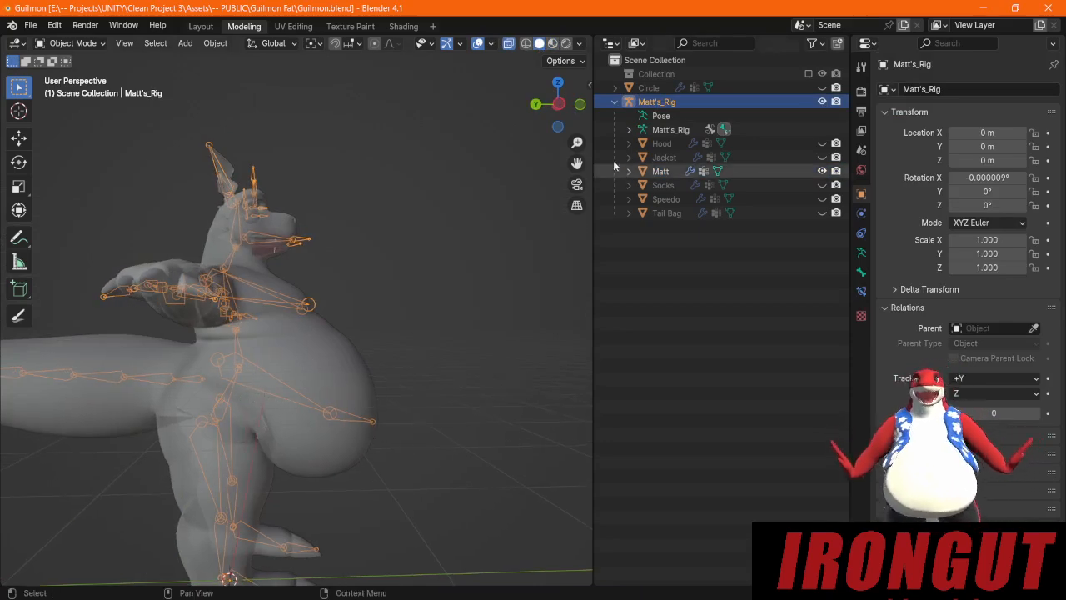
left_click_drag(576, 163, 680, 150)
scroll(496, 242, "down", 1)
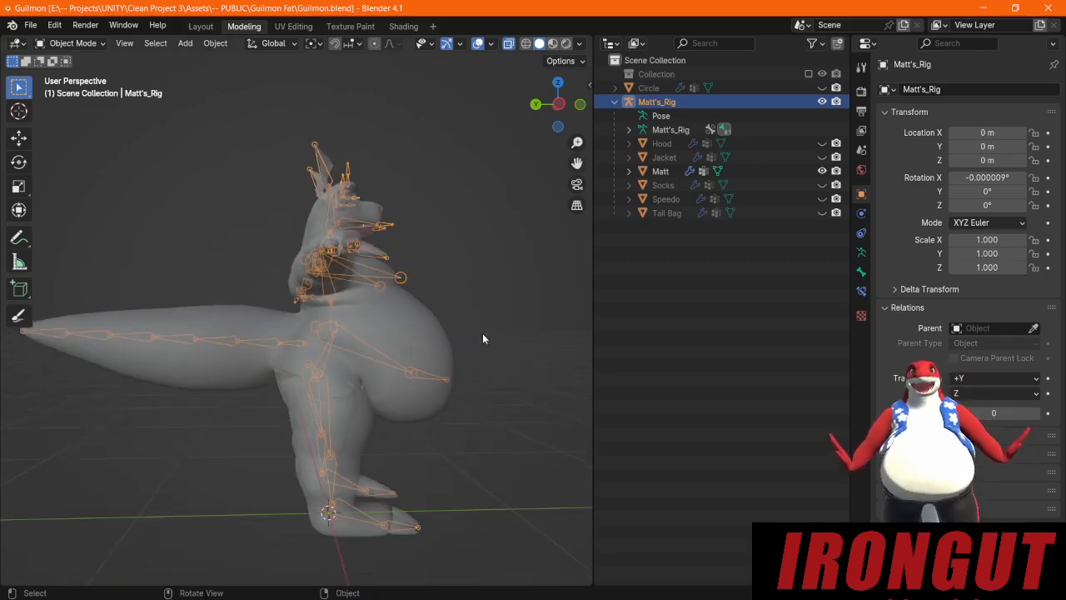
Step: Switch Matt's_Rig from Object Mode to Pose Mode
middle_click_drag(463, 377, 416, 362)
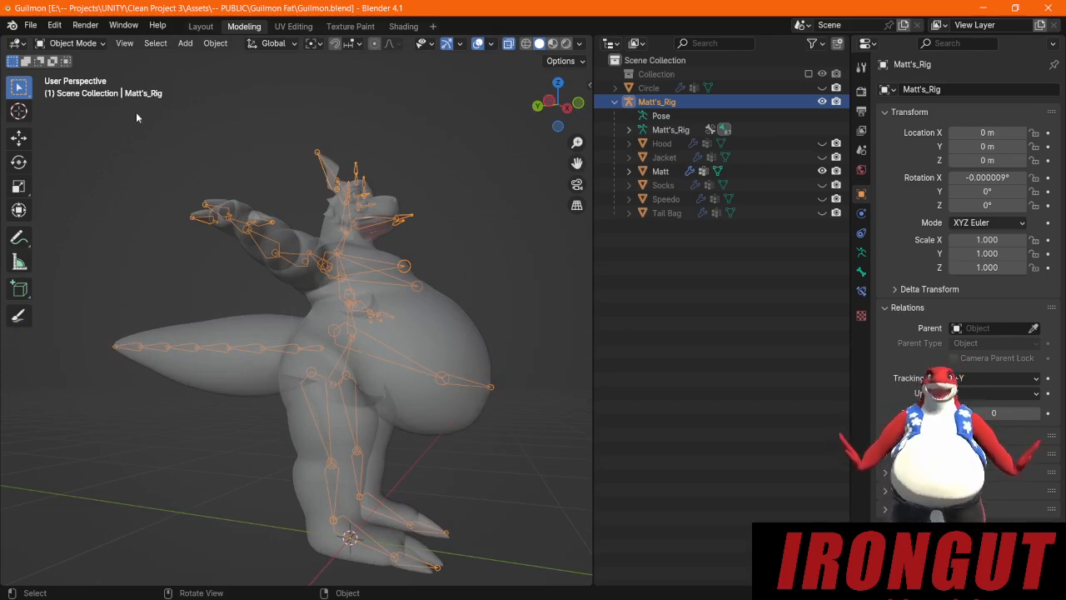
left_click(86, 44)
left_click(91, 98)
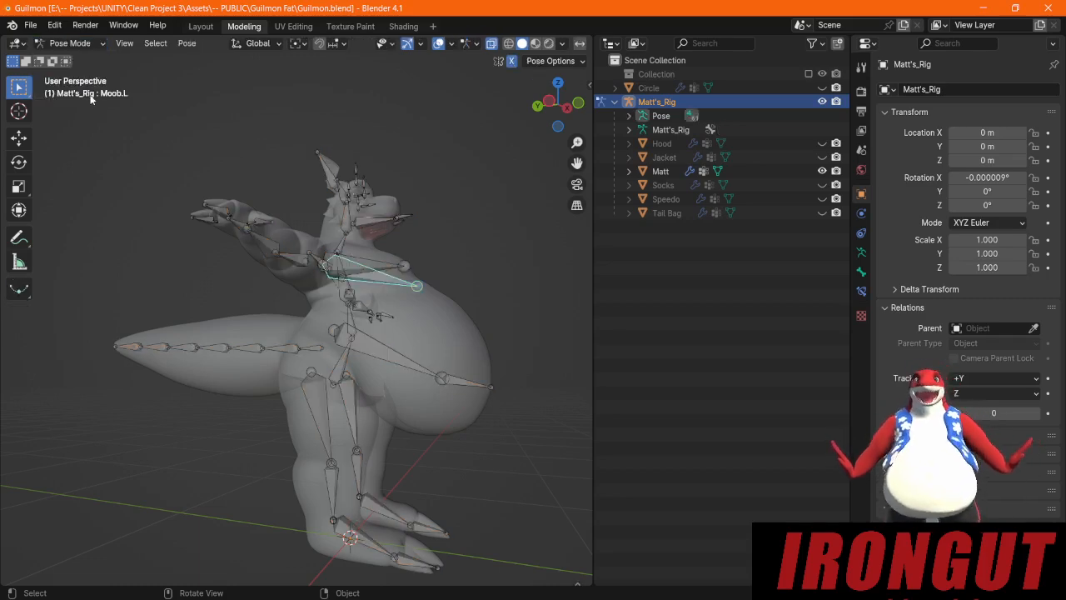
Step: Try rotating the Belly bone freely and about the global X axis, undoing each rotation
left_click(409, 361)
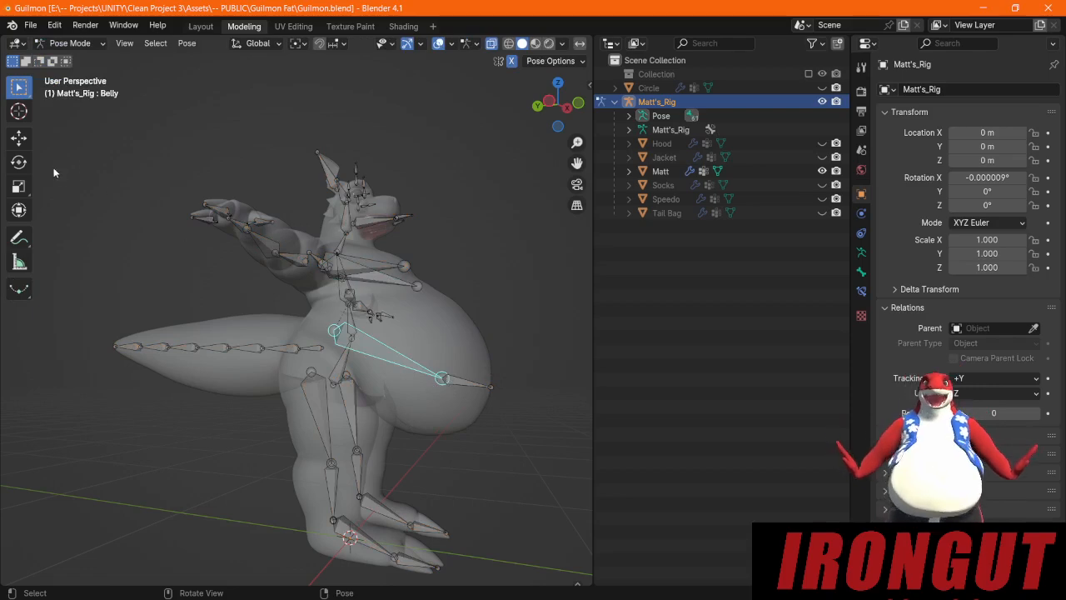
left_click(19, 162)
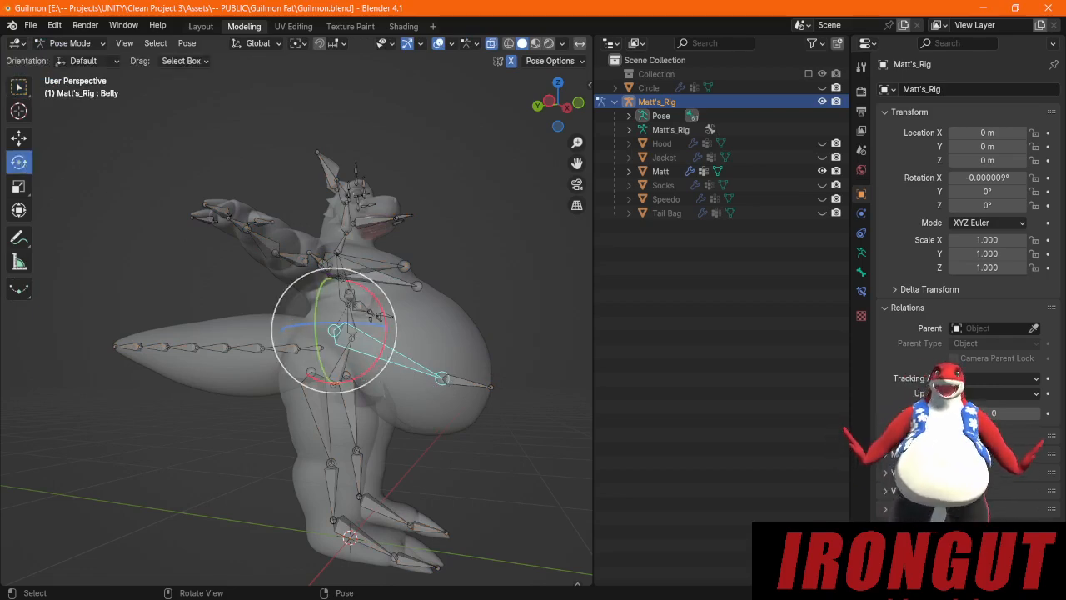
left_click_drag(364, 354, 363, 327)
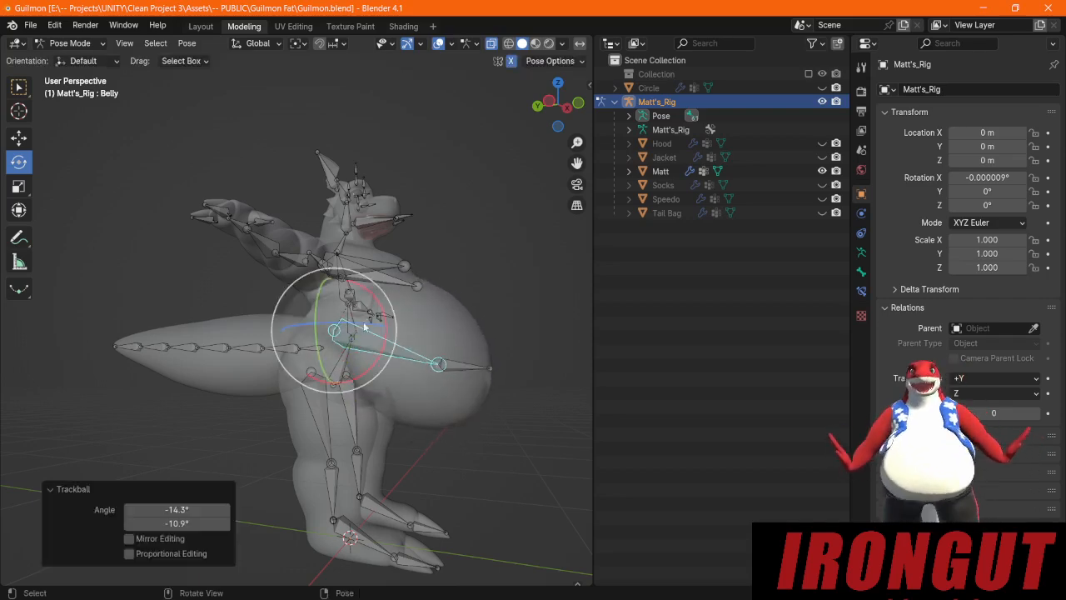
key("ctrl+z")
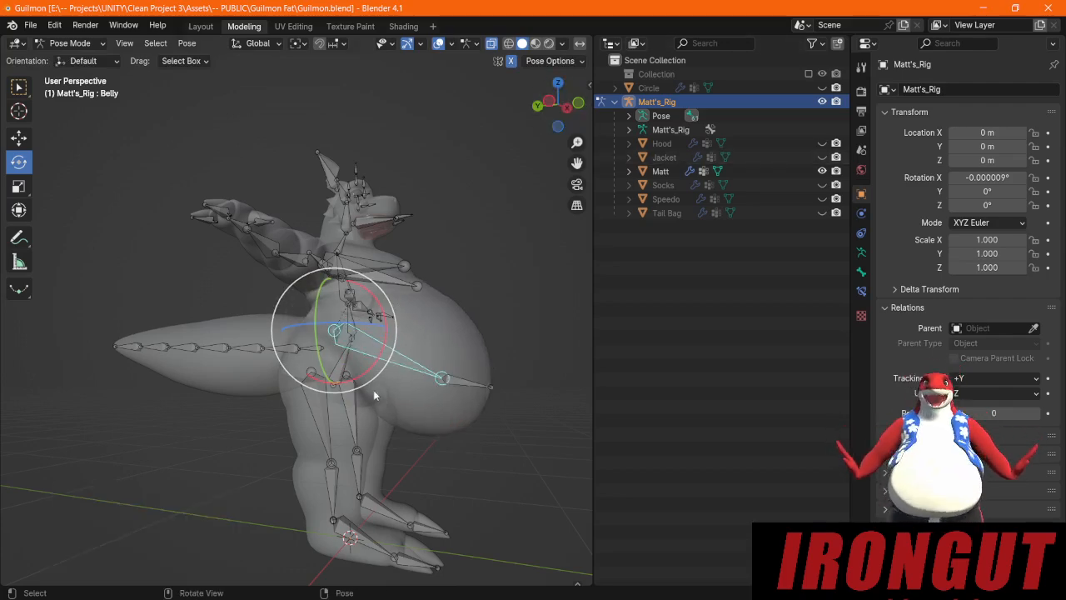
key("r")
key("x")
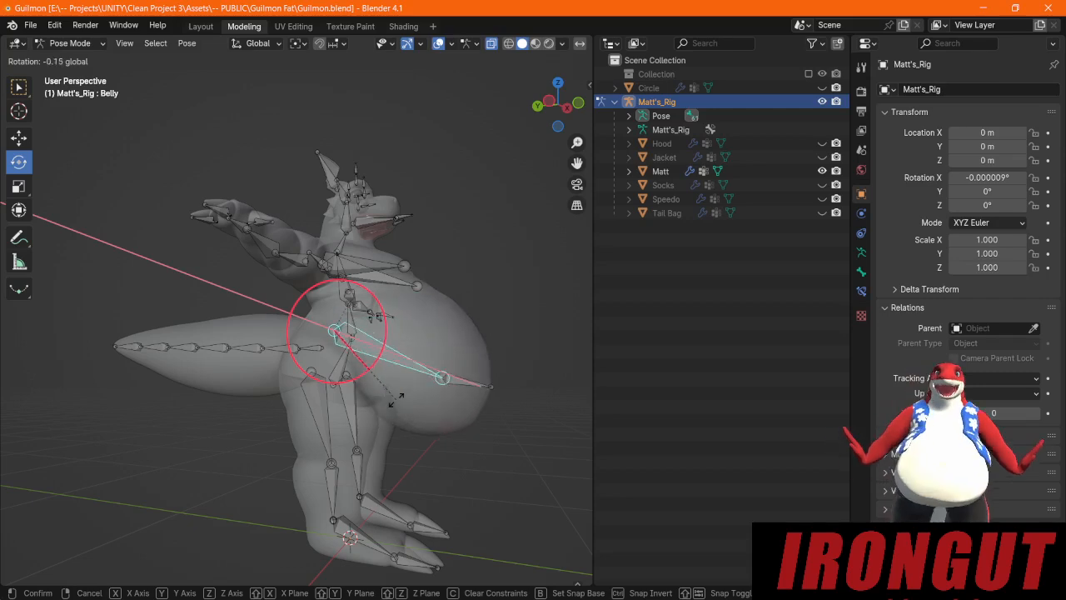
mouse_move(397, 399)
left_mouse_down()
mouse_move(411, 341)
mouse_move(408, 399)
left_mouse_up()
key("ctrl+z")
Step: Bend the tail downward by rotating Tail.005 by -42.9° about the X axis and turning the bone after it further down
left_click(252, 352)
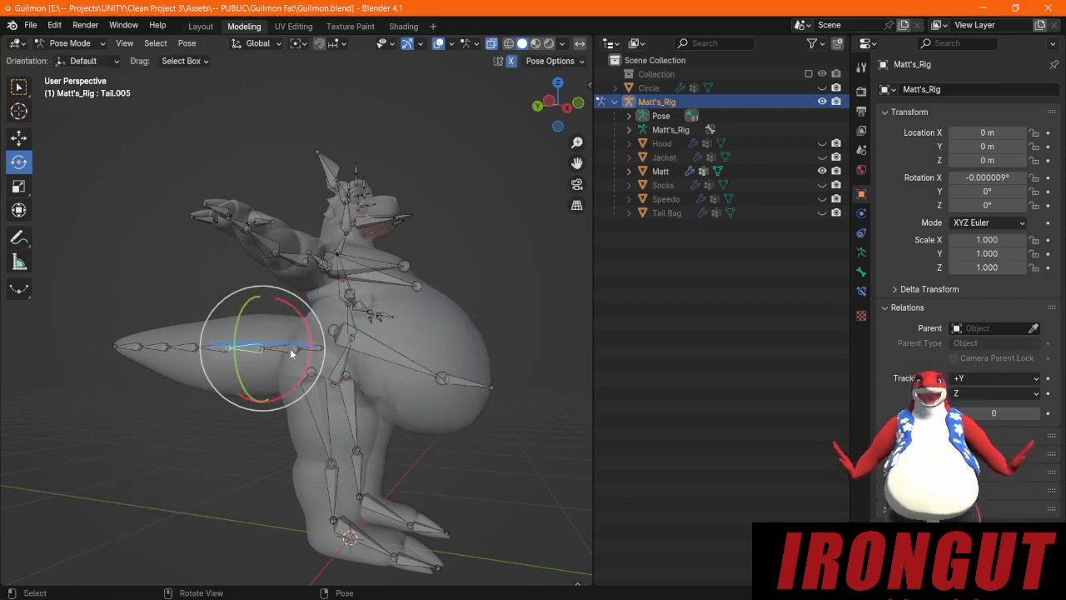
left_click_drag(312, 383, 316, 365)
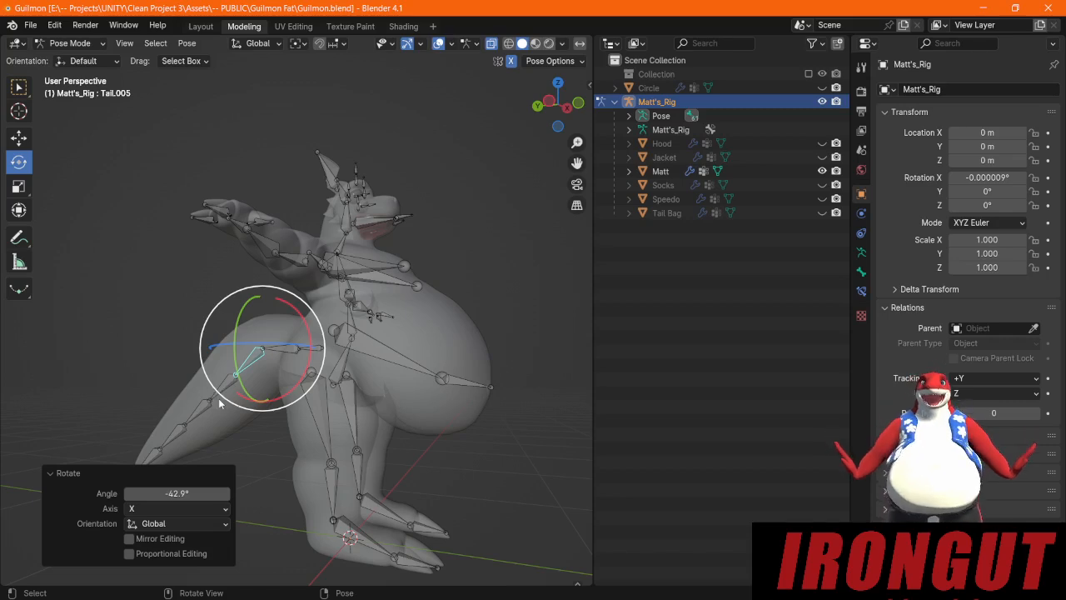
left_click(219, 403)
left_click_drag(266, 405, 291, 373)
Step: Curl the tail's end back outward by rotating Tail.003 by 61.2° and Tail.001 by 32.5° about the global X axis
left_click(236, 452)
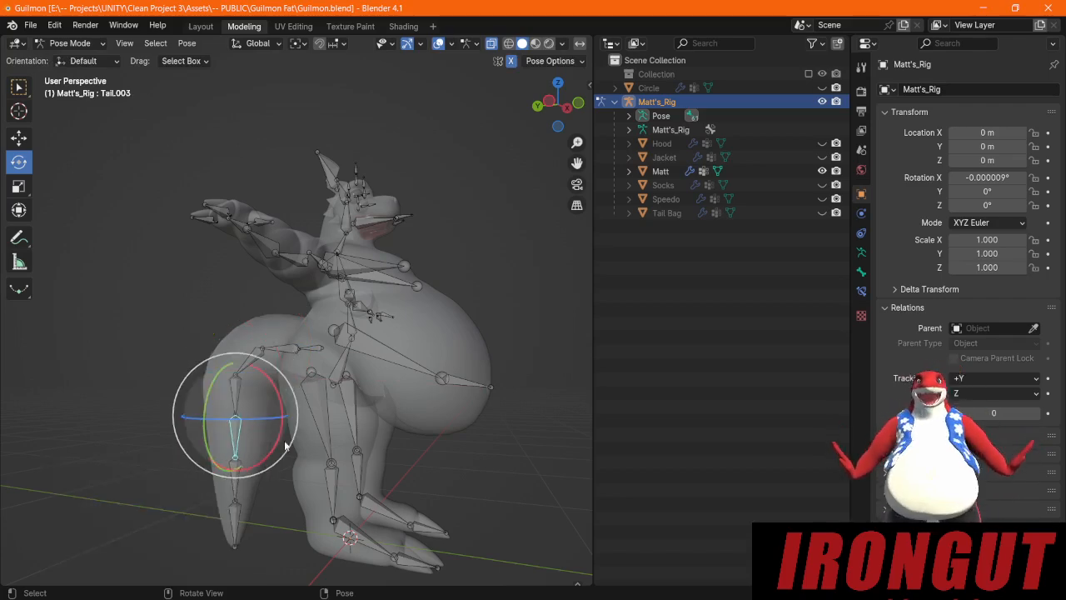
left_click_drag(285, 446, 209, 567)
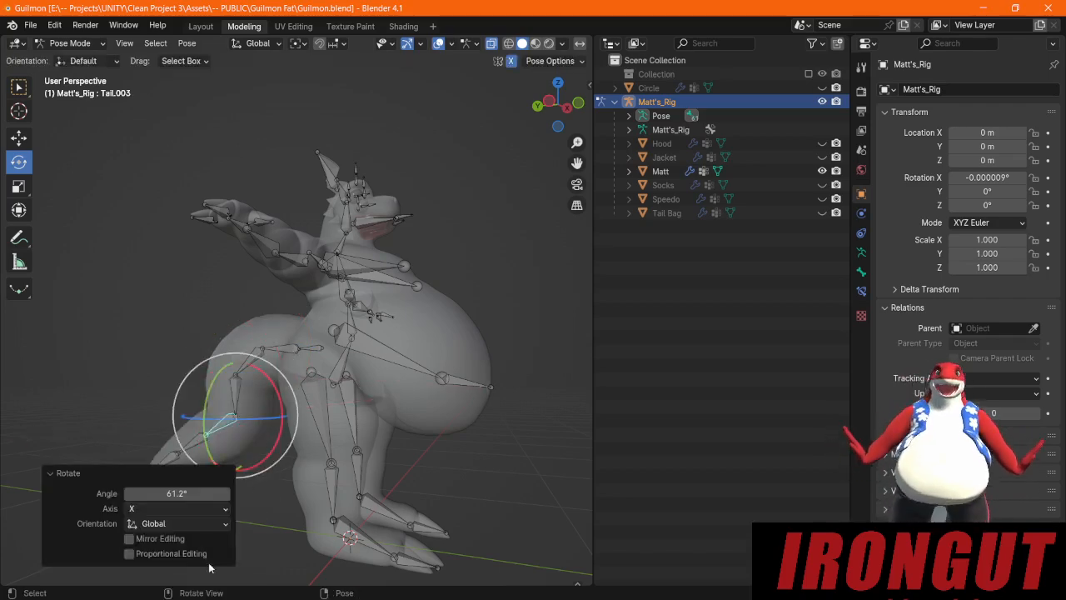
left_click(174, 460)
left_click_drag(209, 423, 223, 461)
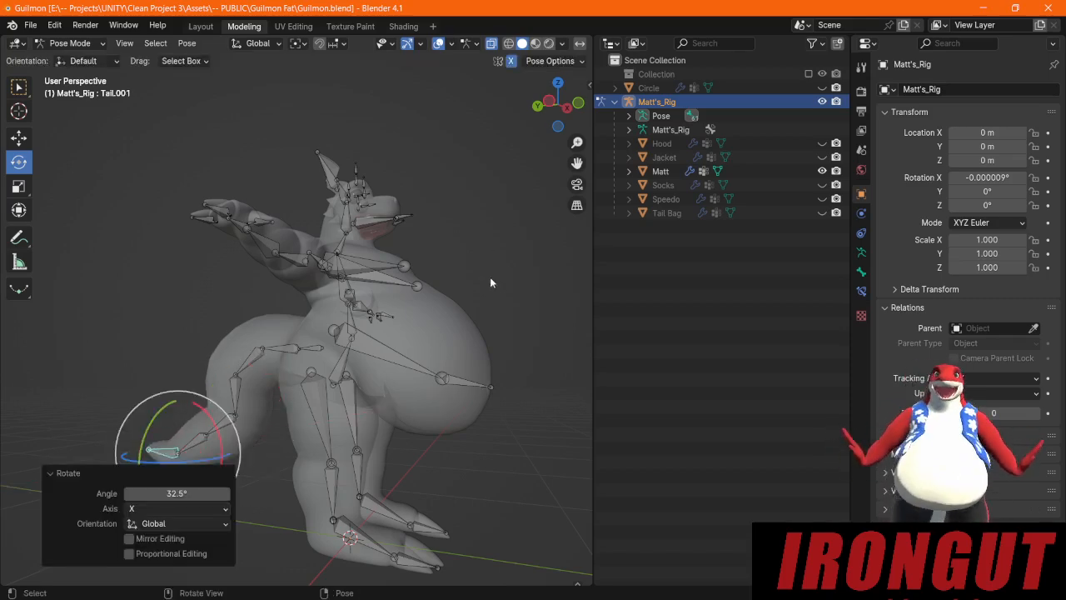
Step: Try rotating the left chest bone Moob.L and undo the rotation
middle_click_drag(490, 283, 396, 316)
left_click(407, 314)
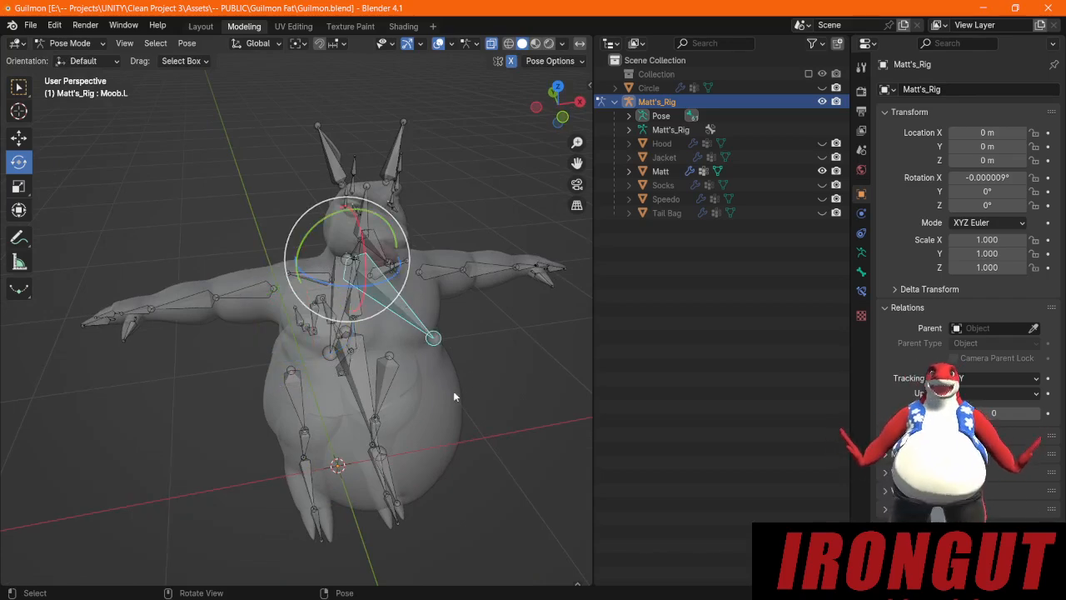
middle_click_drag(454, 397, 458, 250)
scroll(458, 246, "up", 2)
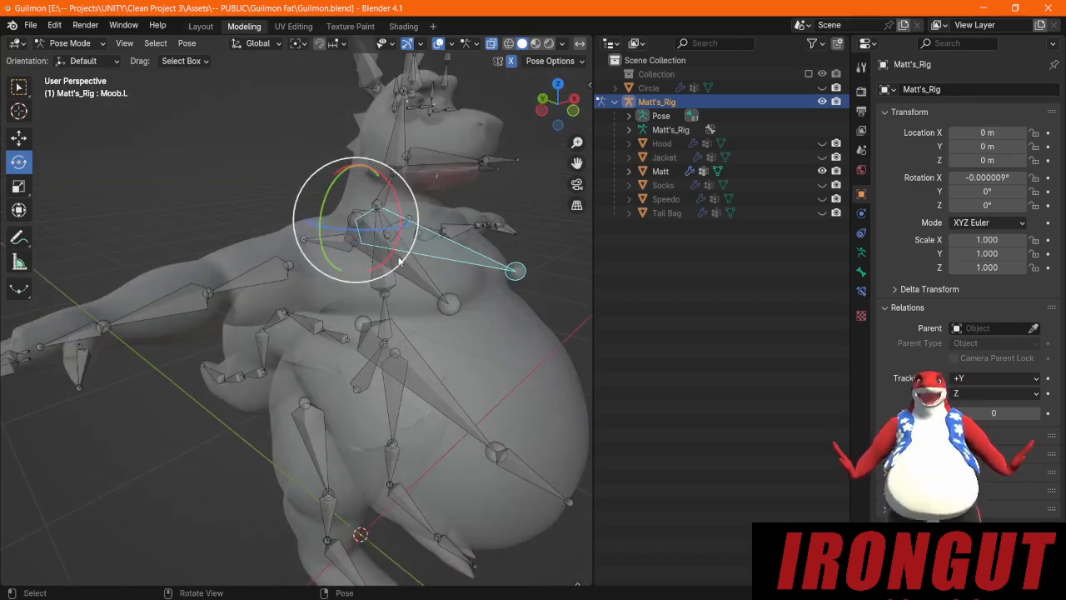
left_click_drag(395, 261, 408, 310)
key("ctrl+z")
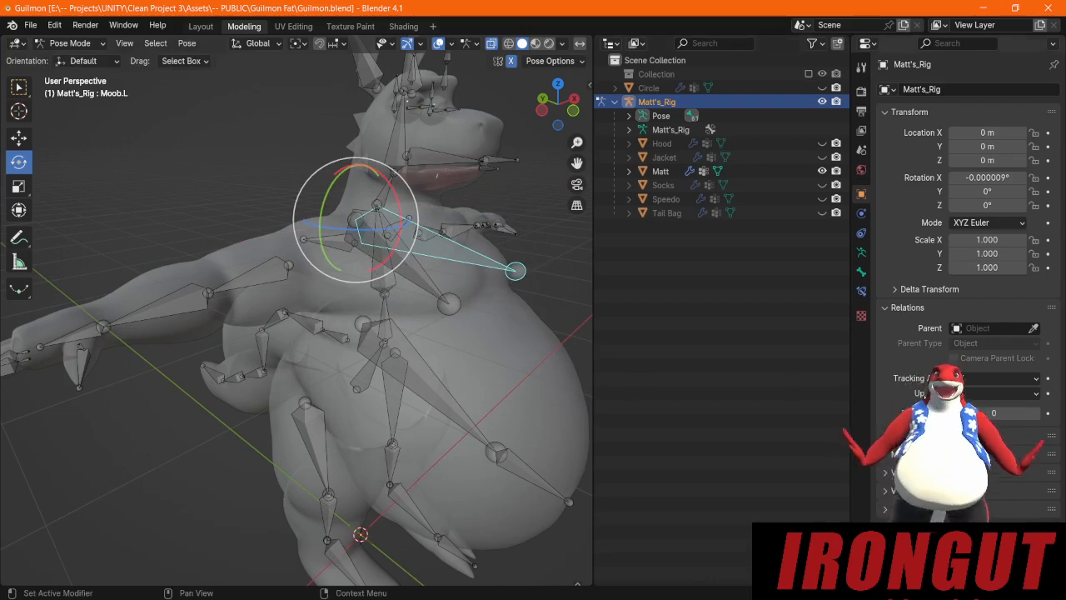
Step: Return the rig to Object Mode and select the Matt mesh
left_click(71, 43)
left_click(81, 58)
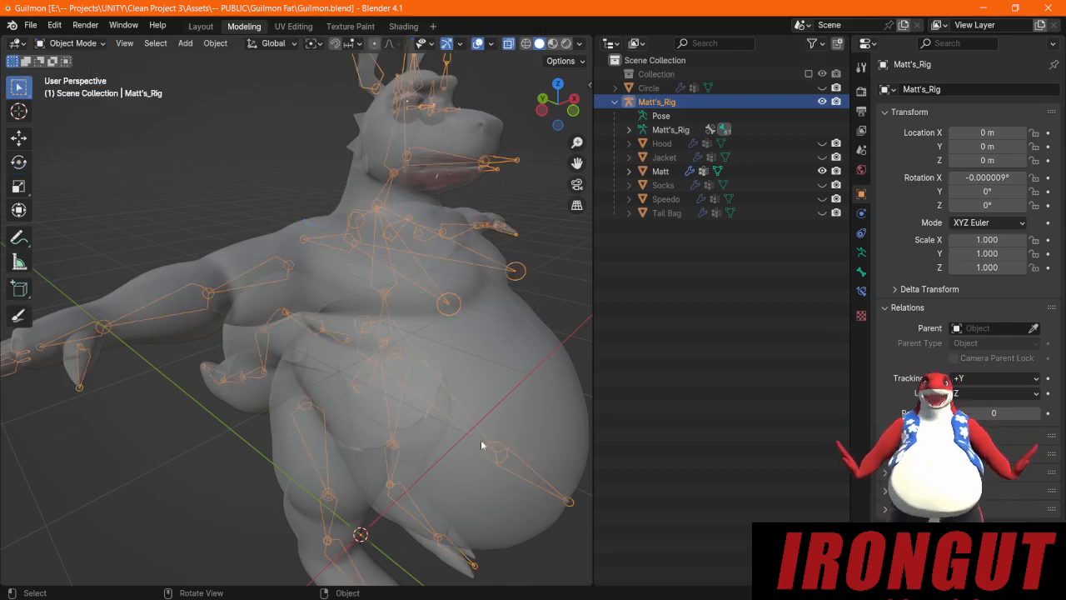
left_click(503, 372)
scroll(503, 372, "down", 4)
middle_click_drag(503, 372, 543, 233)
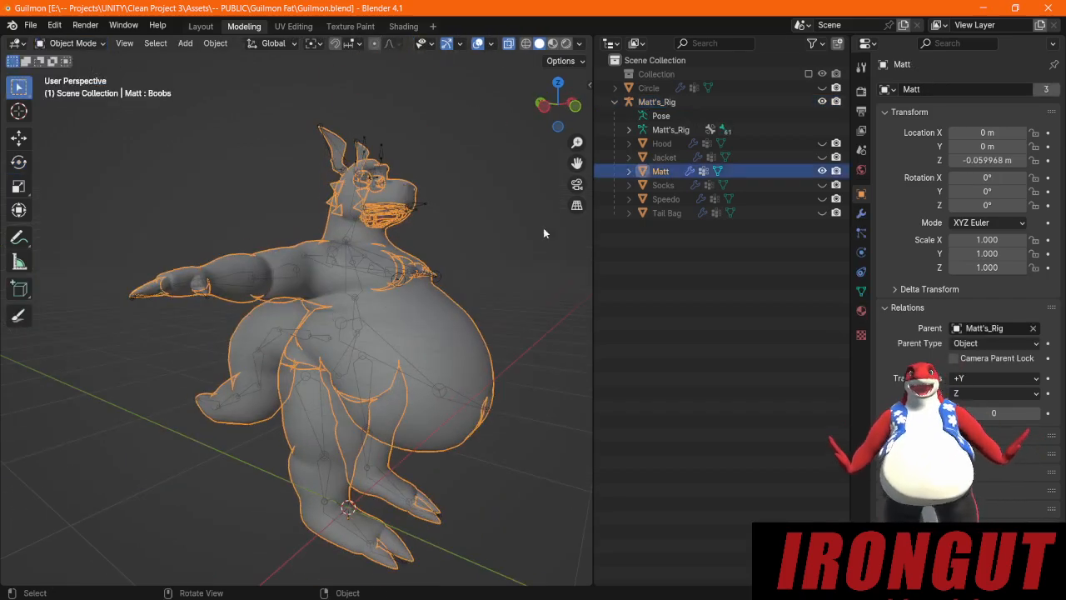
Step: Show the character in Material Preview shading with X-Ray off, and hide Matt's_Rig
left_click(508, 45)
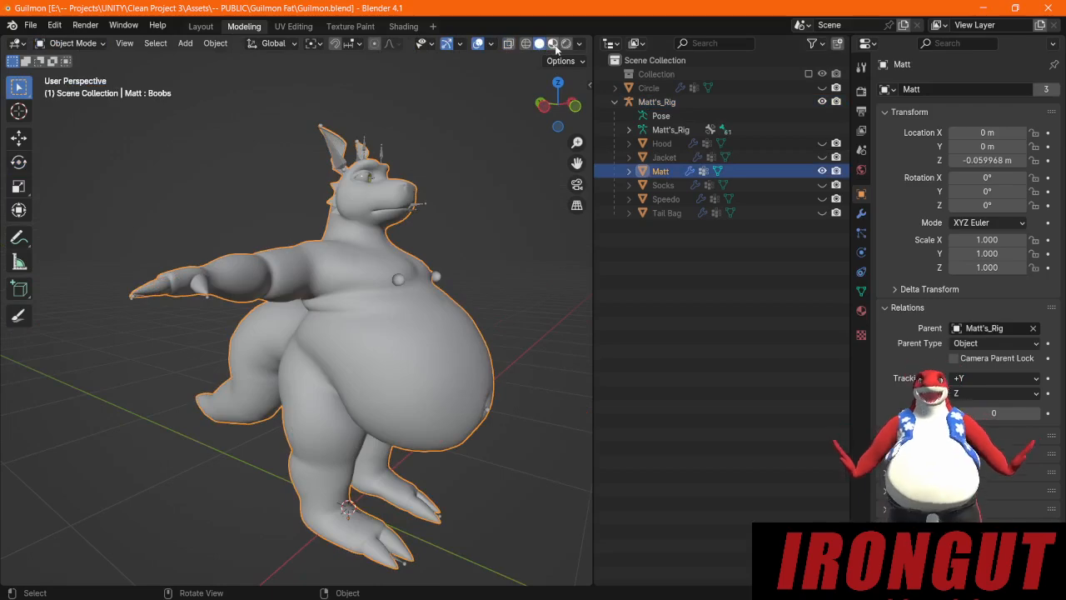
left_click(553, 44)
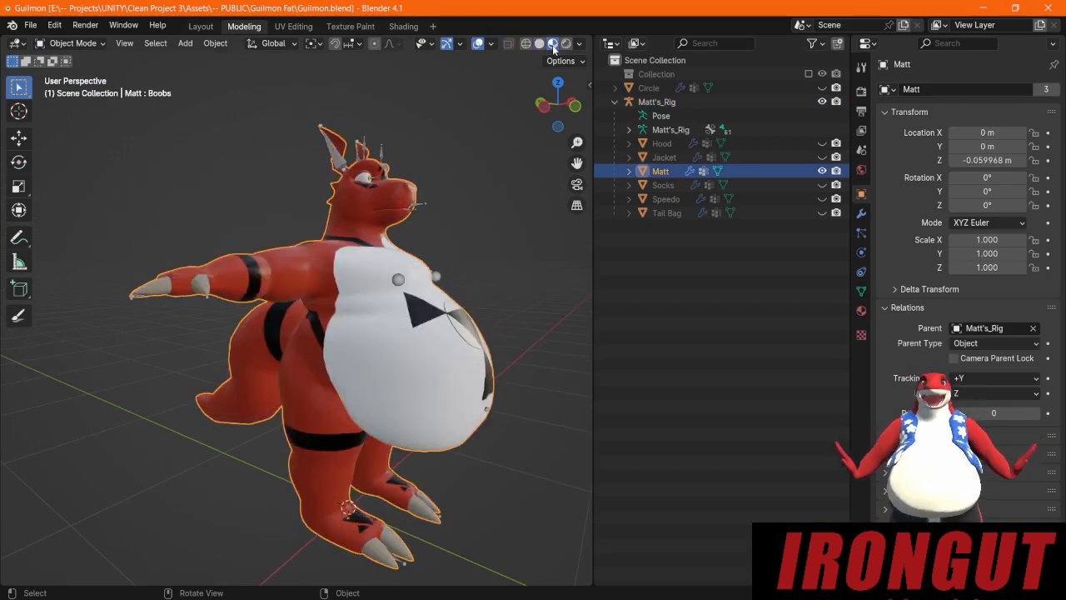
left_click(821, 102)
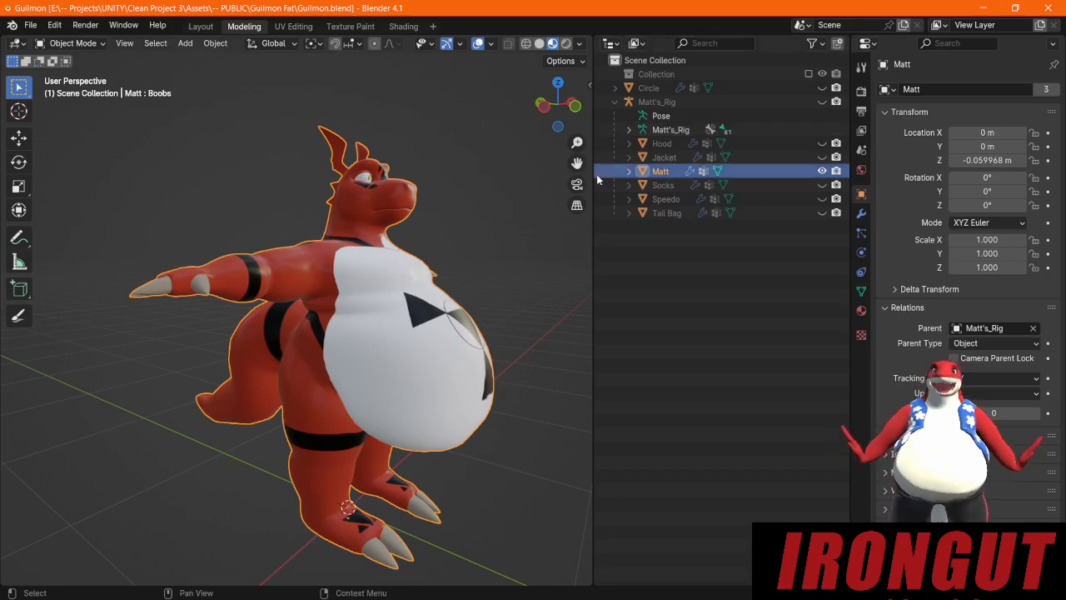
mouse_move(576, 163)
left_mouse_down()
mouse_move(508, 200)
mouse_move(563, 166)
left_mouse_up()
middle_click_drag(507, 250, 465, 265)
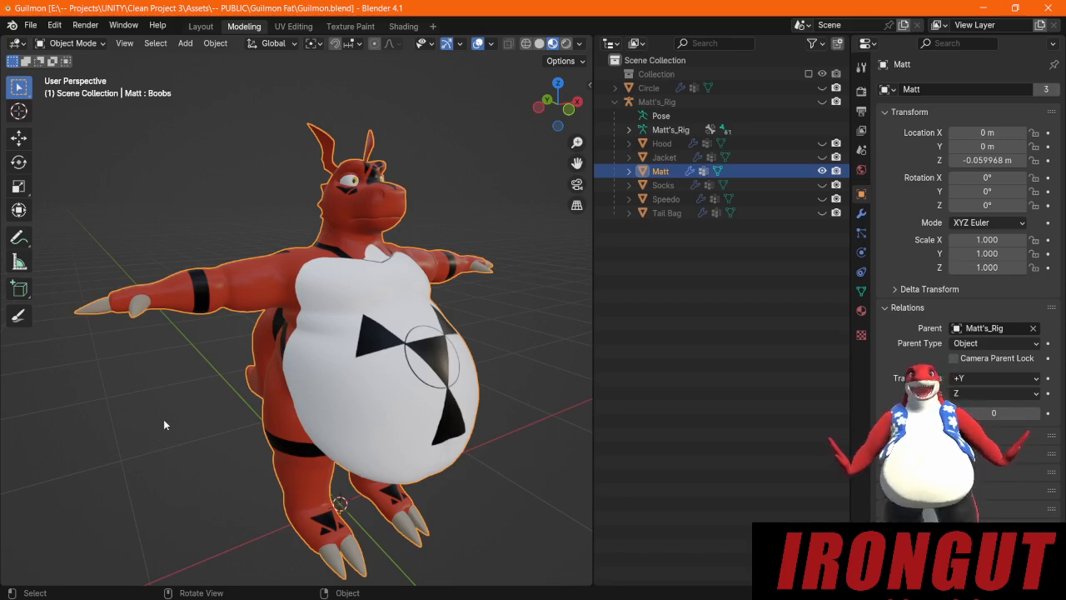
Step: Put the Matt mesh in Sculpt Mode, look over the available brushes and choose Elastic Deform
left_click(101, 46)
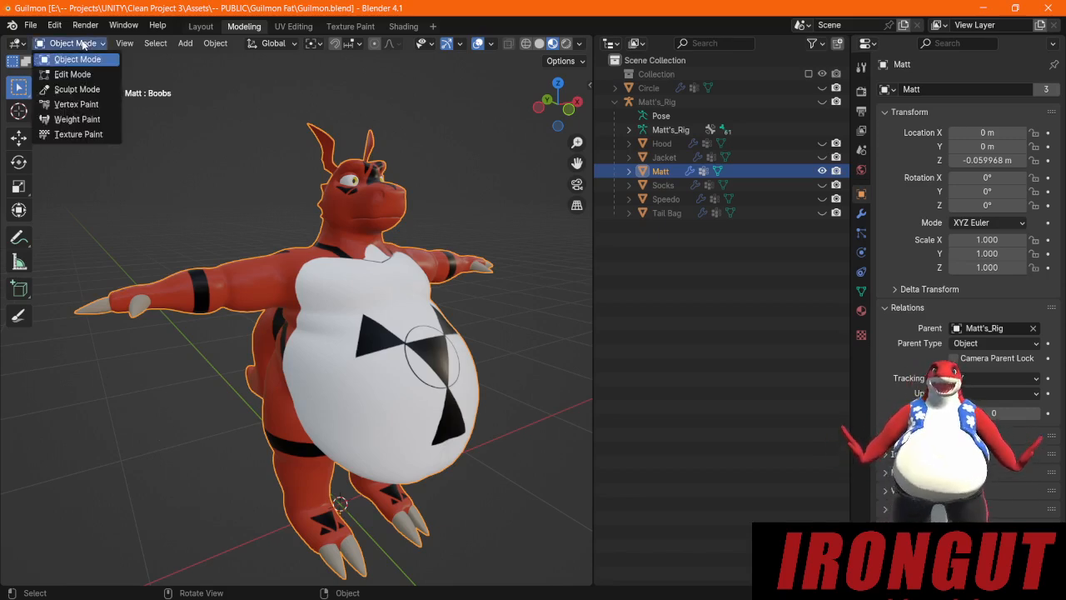
left_click(83, 87)
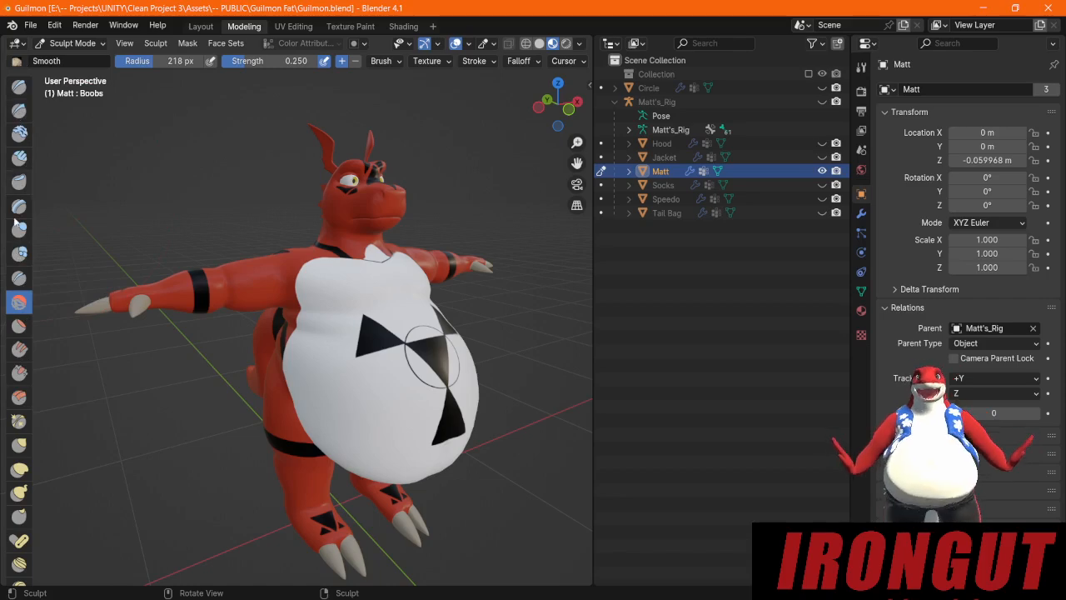
scroll(18, 517, "down", 5)
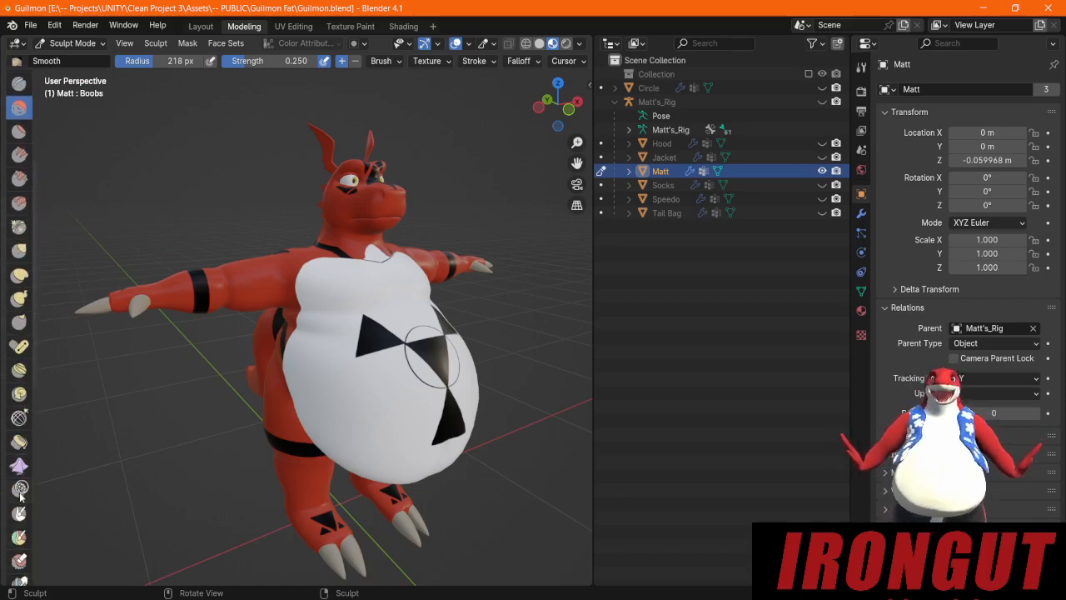
scroll(19, 472, "up", 5)
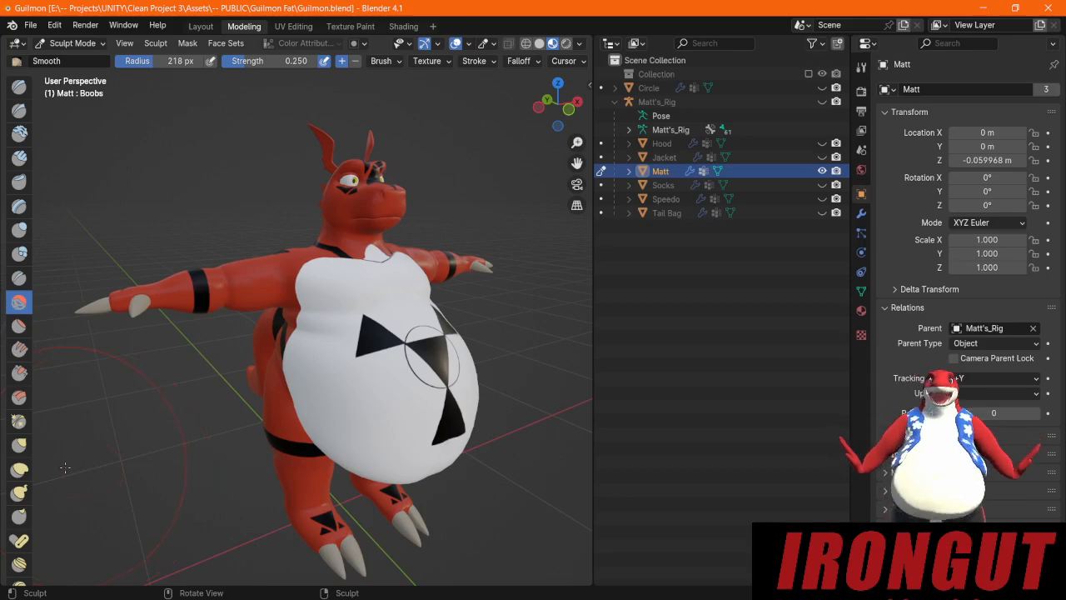
left_click(20, 471)
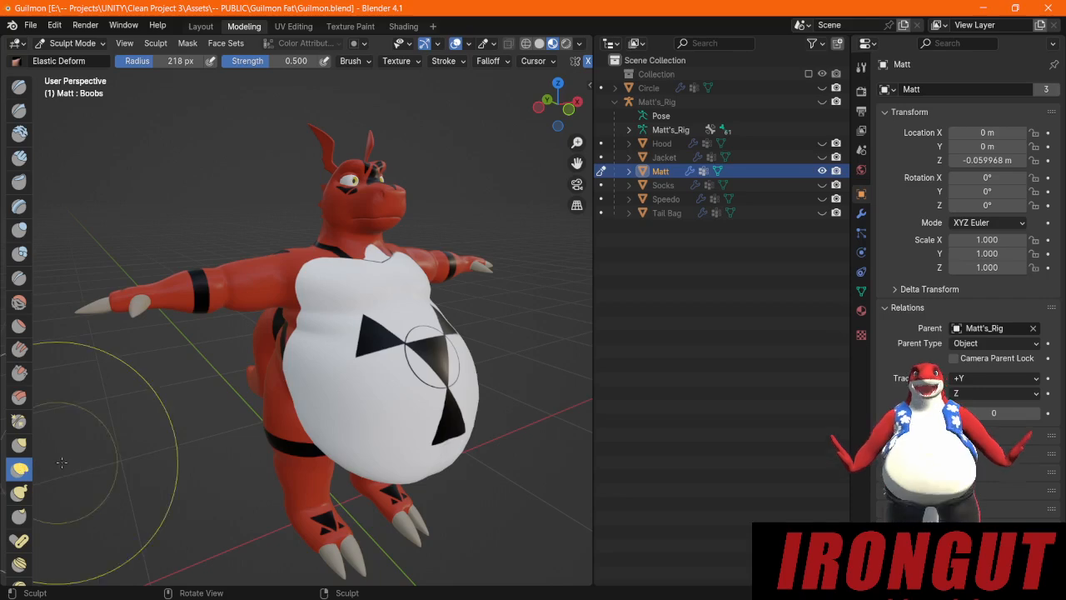
Step: Try Elastic Deform on the belly from the side, and make the Basis shape key active in the mesh data
mouse_move(391, 454)
middle_mouse_down()
mouse_move(408, 416)
mouse_move(506, 382)
mouse_move(483, 366)
middle_mouse_up()
scroll(483, 366, "up", 3)
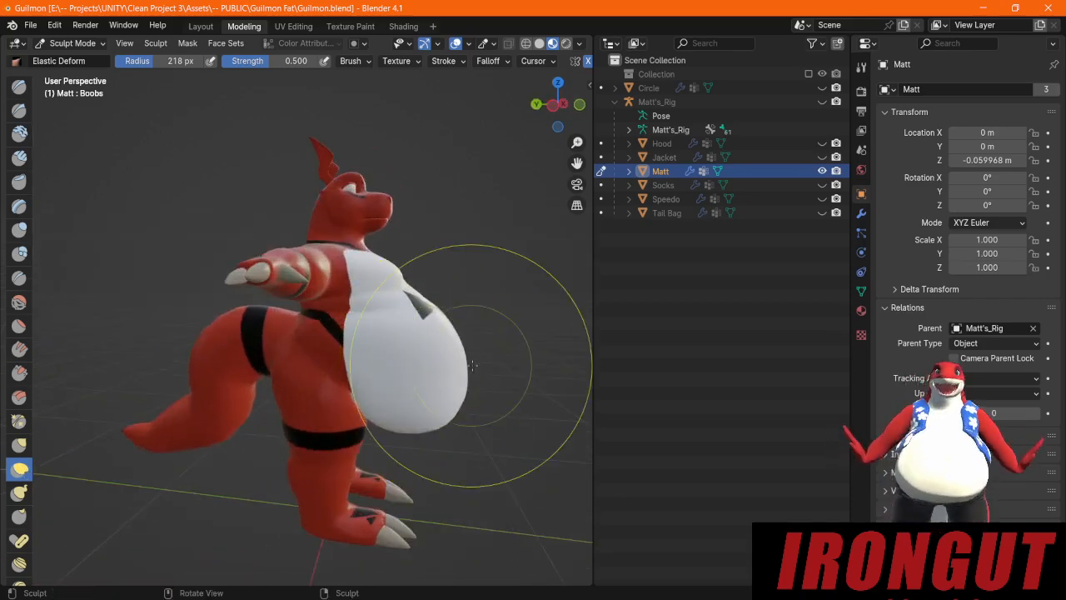
scroll(471, 367, "down", 1)
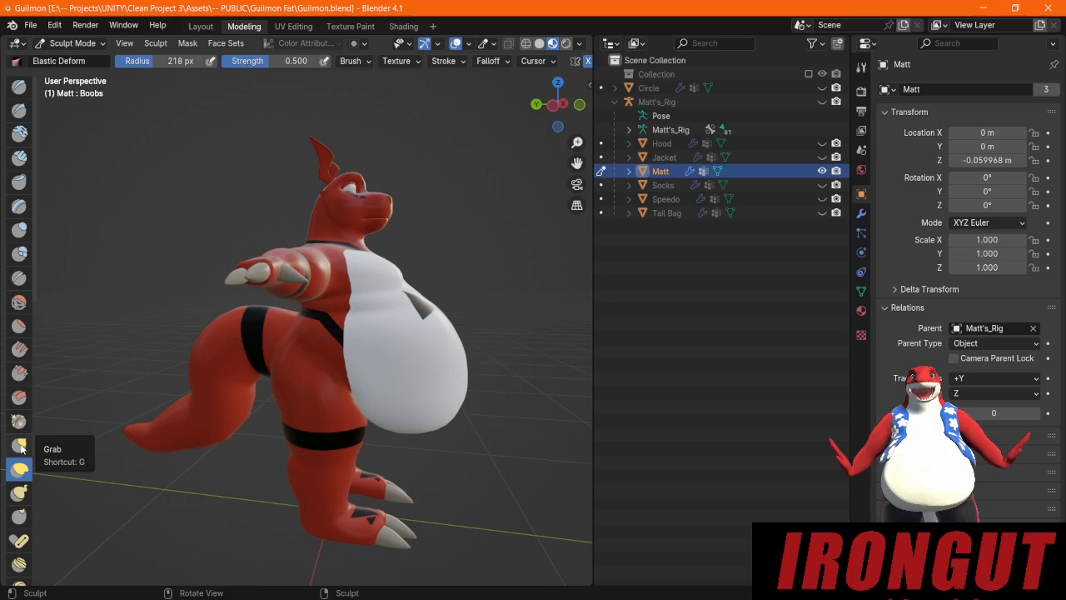
left_click_drag(463, 373, 464, 359)
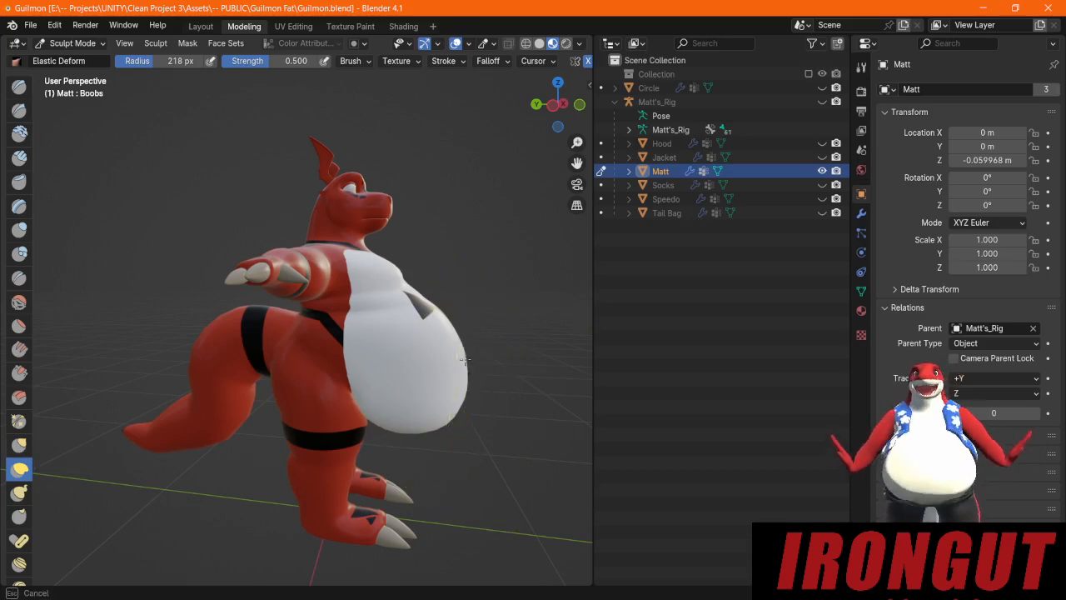
left_click_drag(475, 313, 476, 310)
left_click(861, 291)
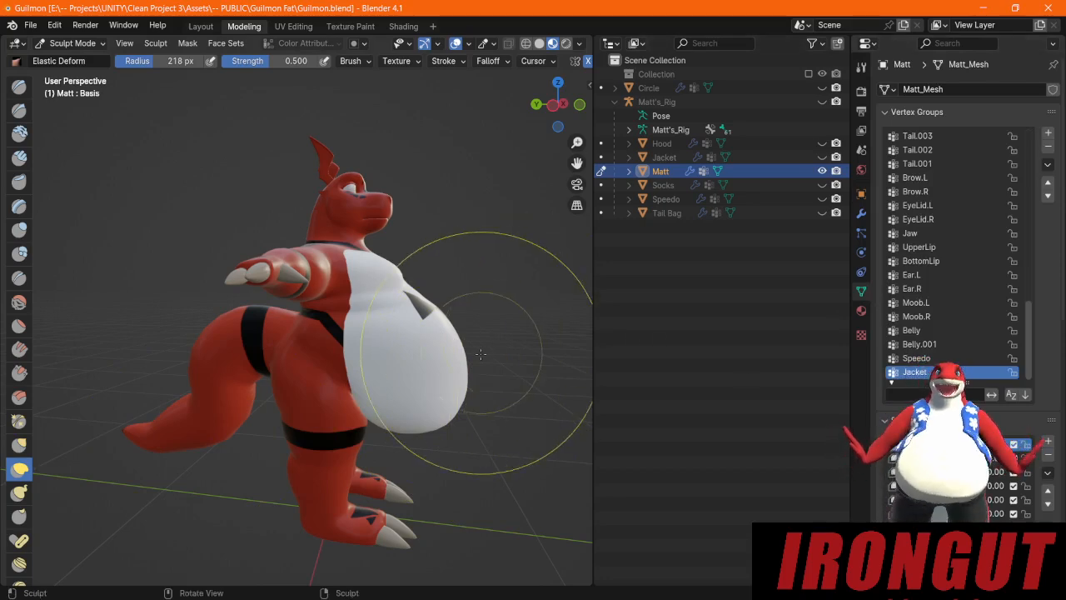
Step: Try pulling the belly outward, up and down with Elastic Deform on the Basis shape, and undo the deformation
left_click_drag(456, 335, 494, 347)
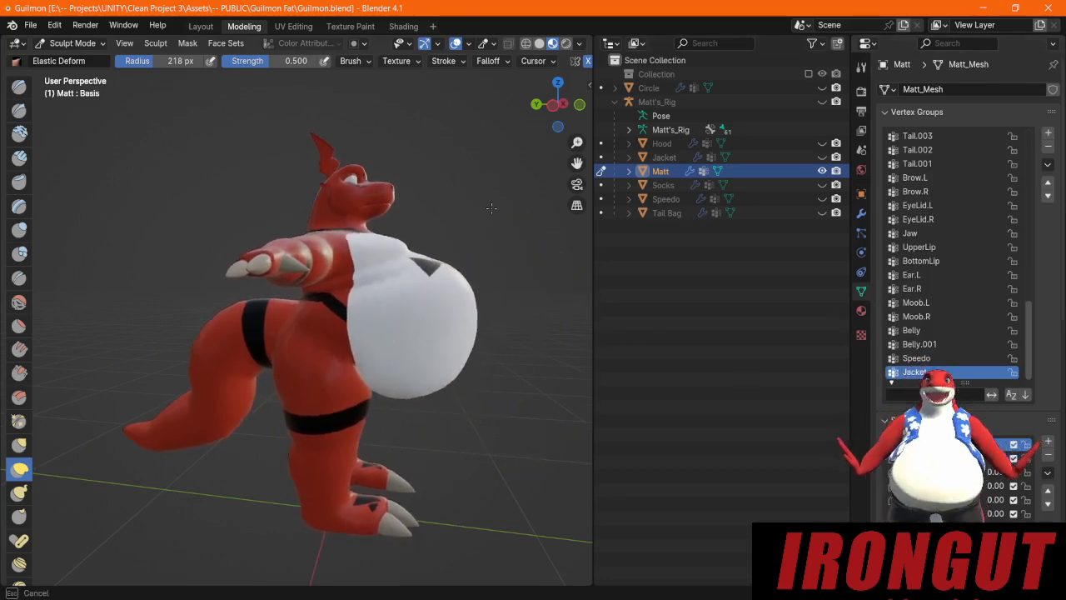
mouse_move(491, 208)
left_mouse_down()
mouse_move(527, 548)
mouse_move(549, 52)
mouse_move(489, 491)
mouse_move(433, 417)
mouse_move(587, 437)
mouse_move(622, 357)
mouse_move(466, 374)
left_mouse_up()
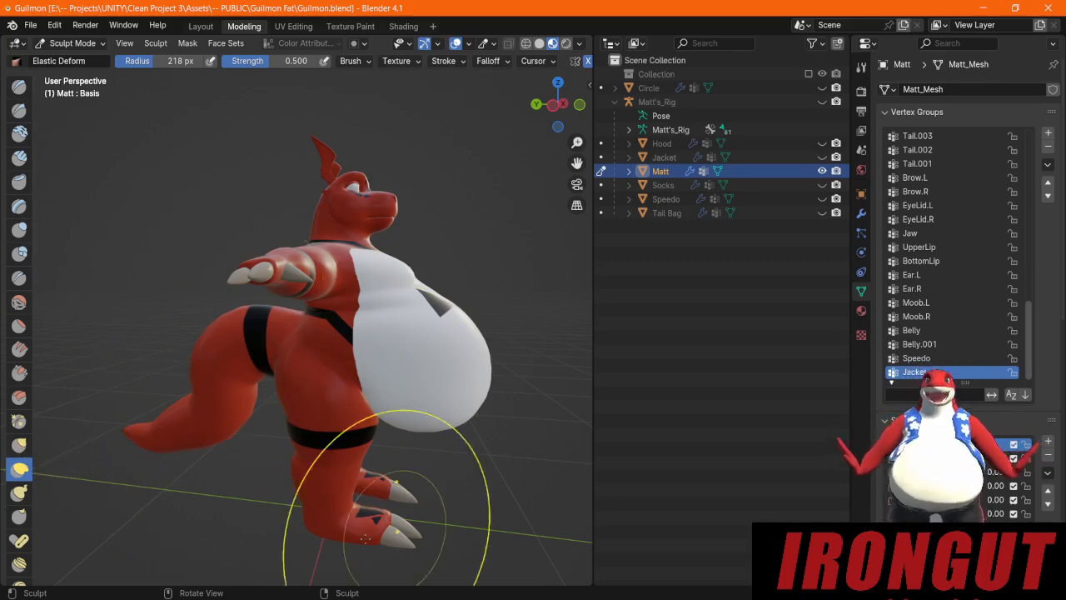
key("ctrl+z")
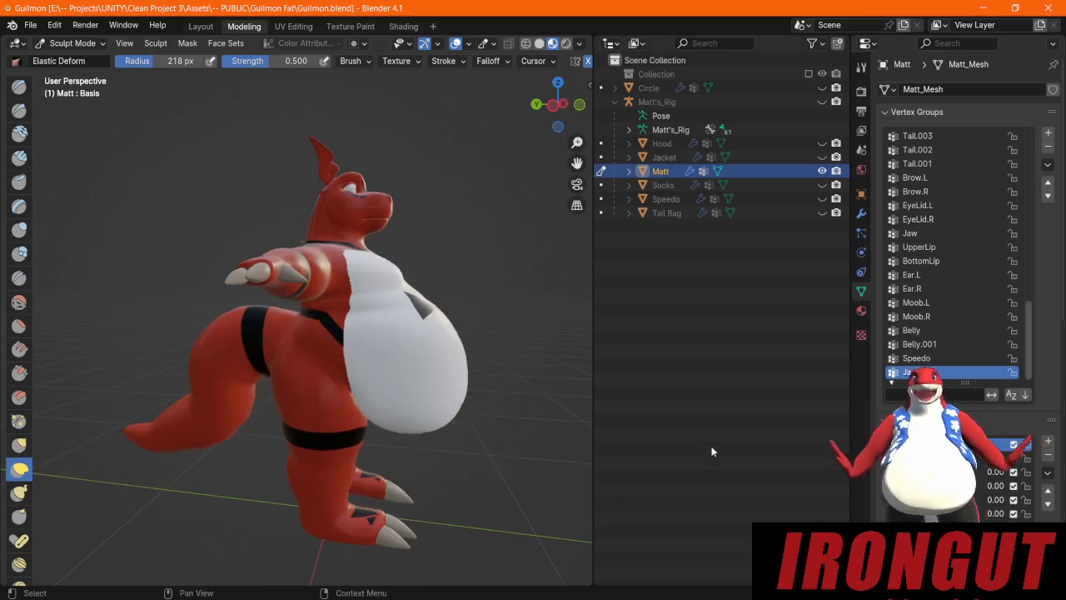
Step: Try pulling the front of the belly outward with the Grab brush, and look through the other sculpt brushes
left_click(18, 444)
mouse_move(463, 358)
left_mouse_down()
mouse_move(474, 333)
mouse_move(481, 359)
left_mouse_up()
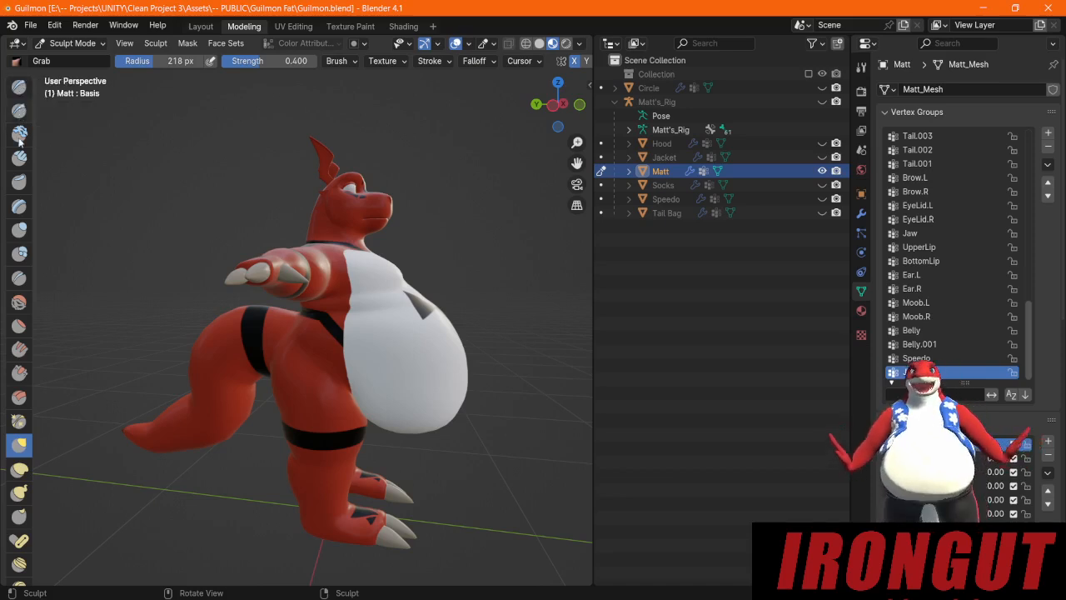
scroll(20, 142, "down", 5)
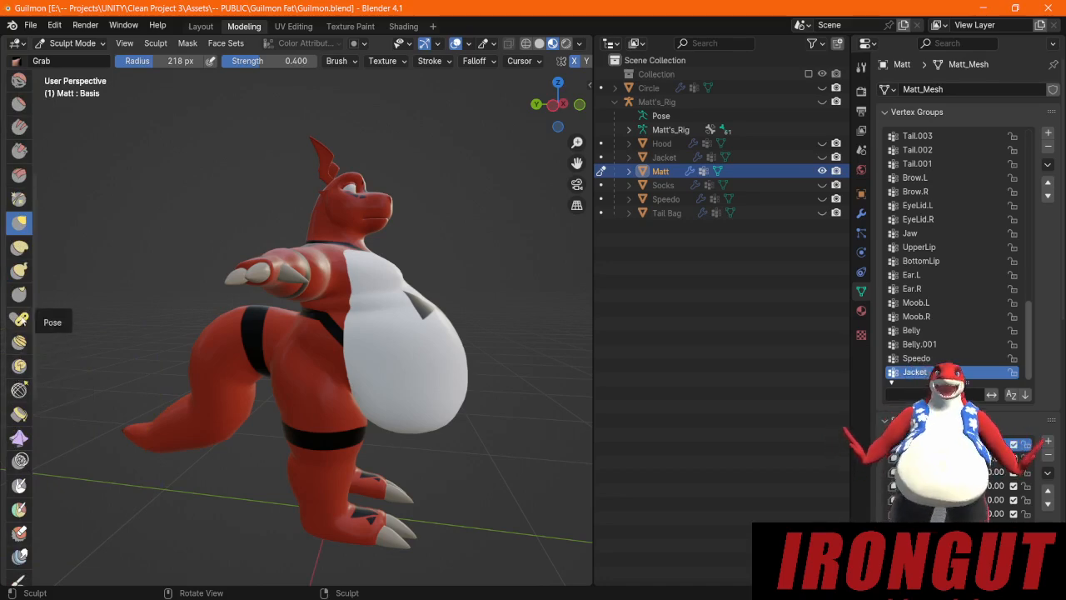
Step: Look through the rest of the sculpt tools, including the mask, face set, line project and transform tools
scroll(16, 575, "down", 6)
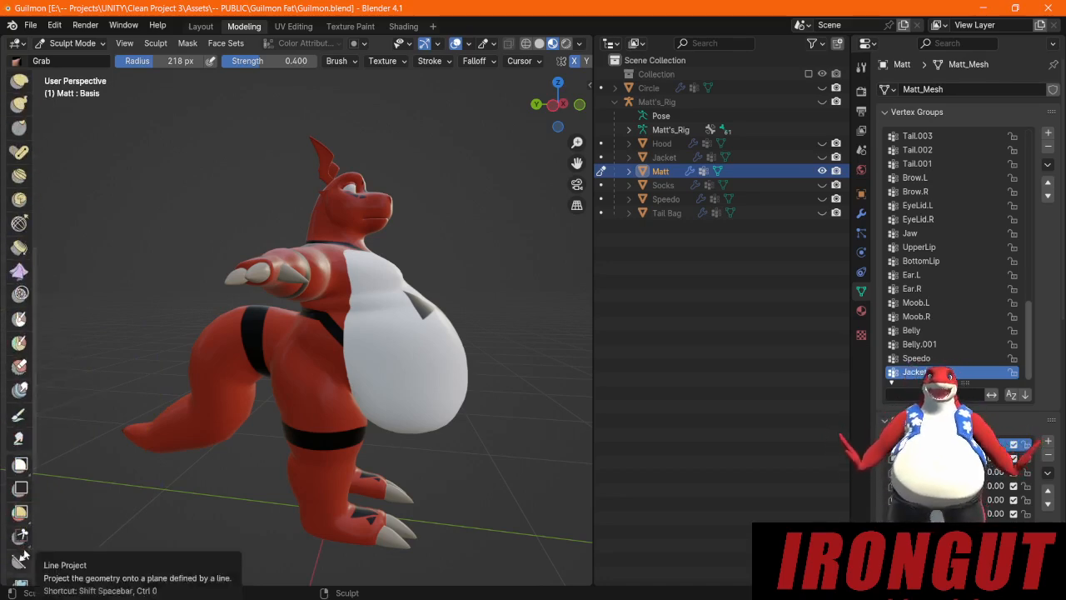
scroll(18, 537, "down", 4)
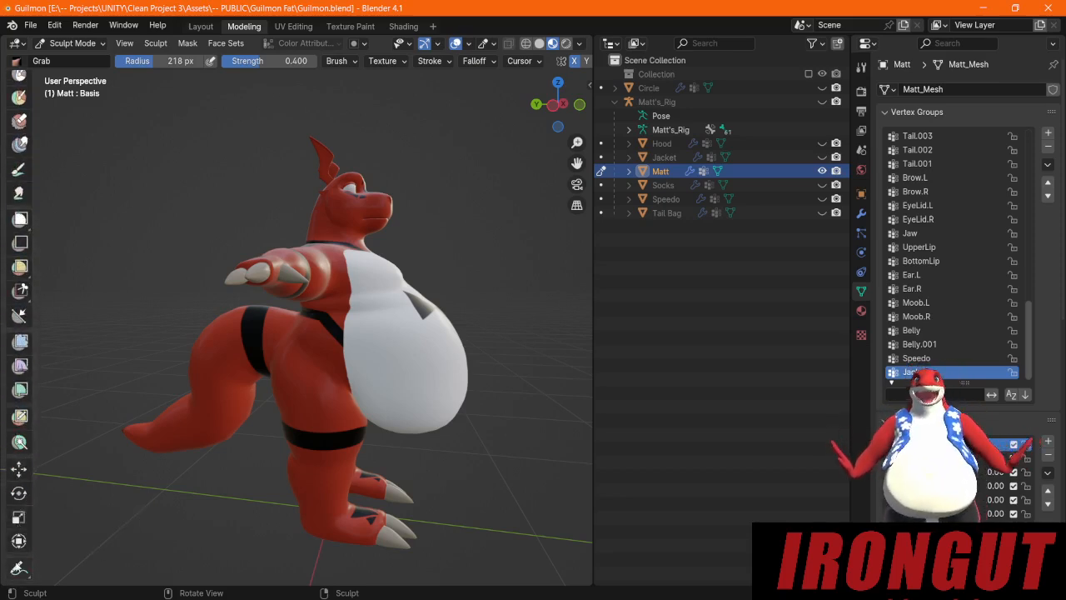
scroll(16, 395, "up", 10)
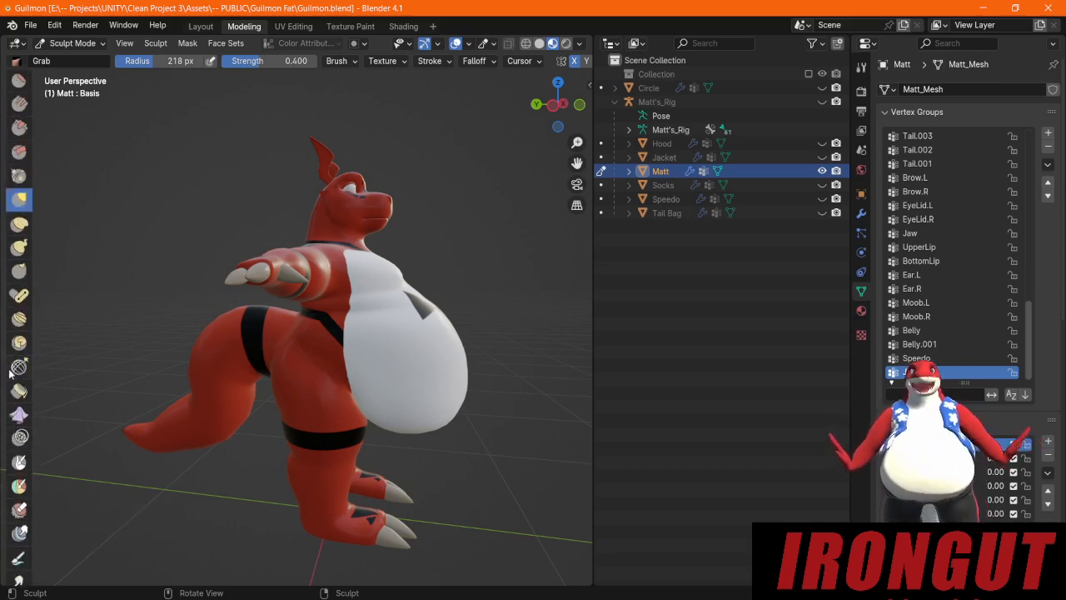
scroll(13, 391, "up", 1)
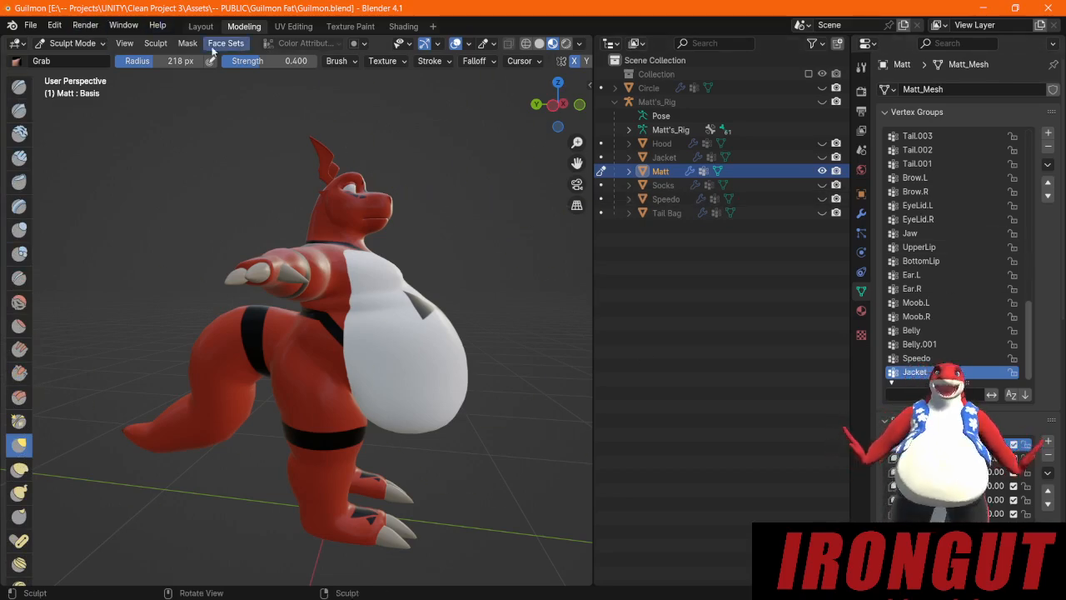
Step: Look over the Grab brush's settings, including brush, falloff, cursor and remesh options, and the Face Sets and View commands
scroll(426, 67, "down", 5)
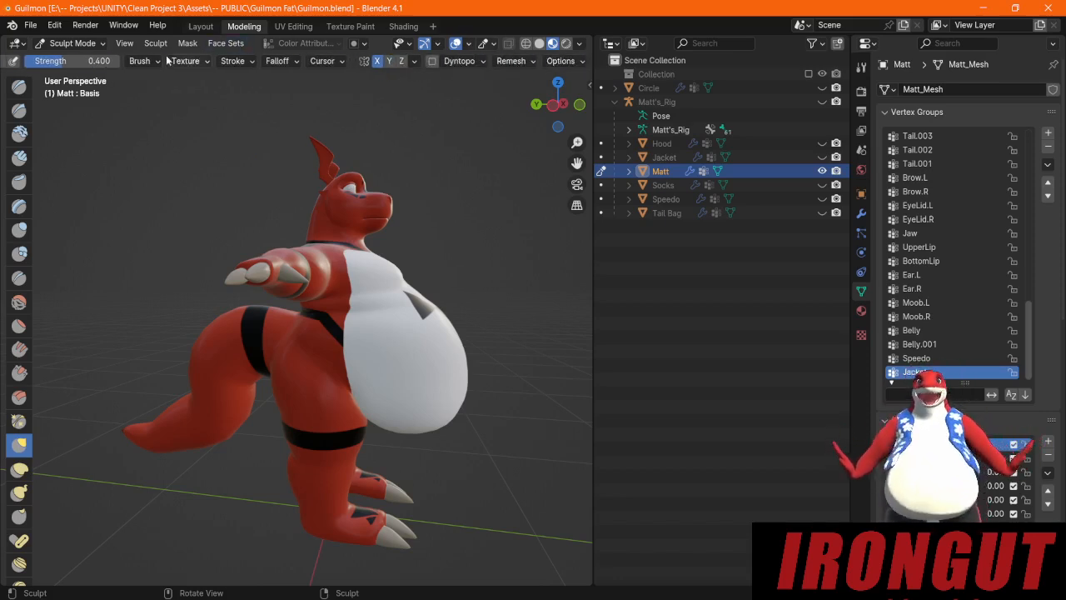
left_click(139, 61)
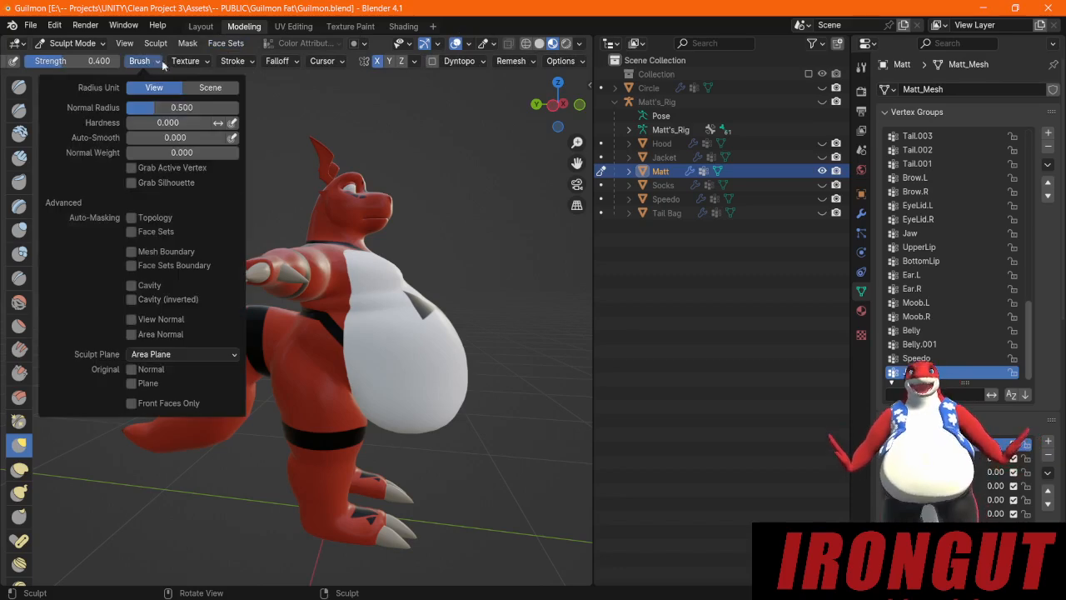
mouse_move(247, 65)
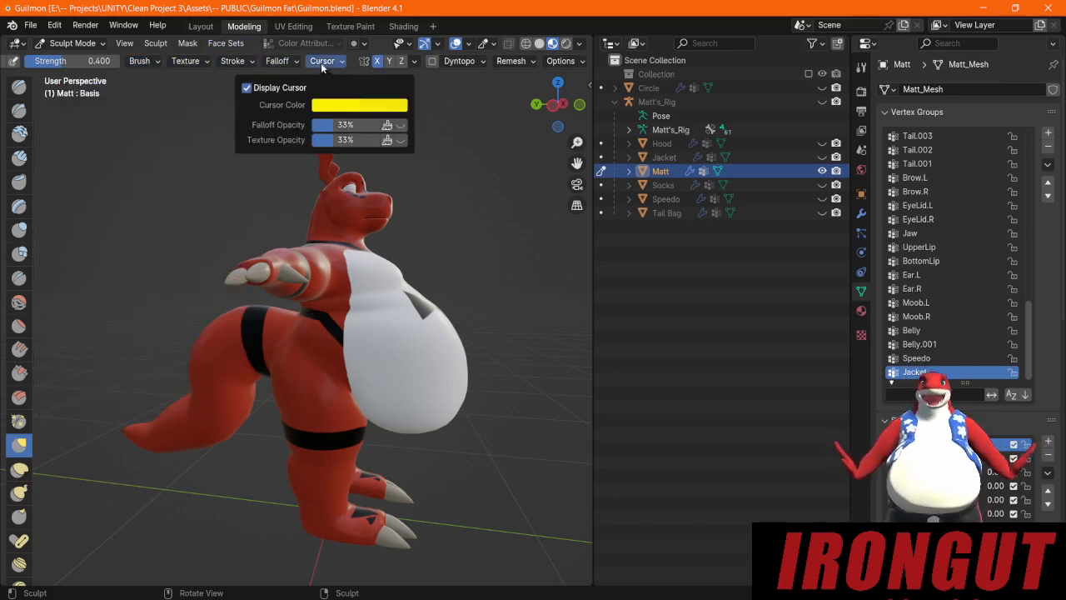
mouse_move(364, 67)
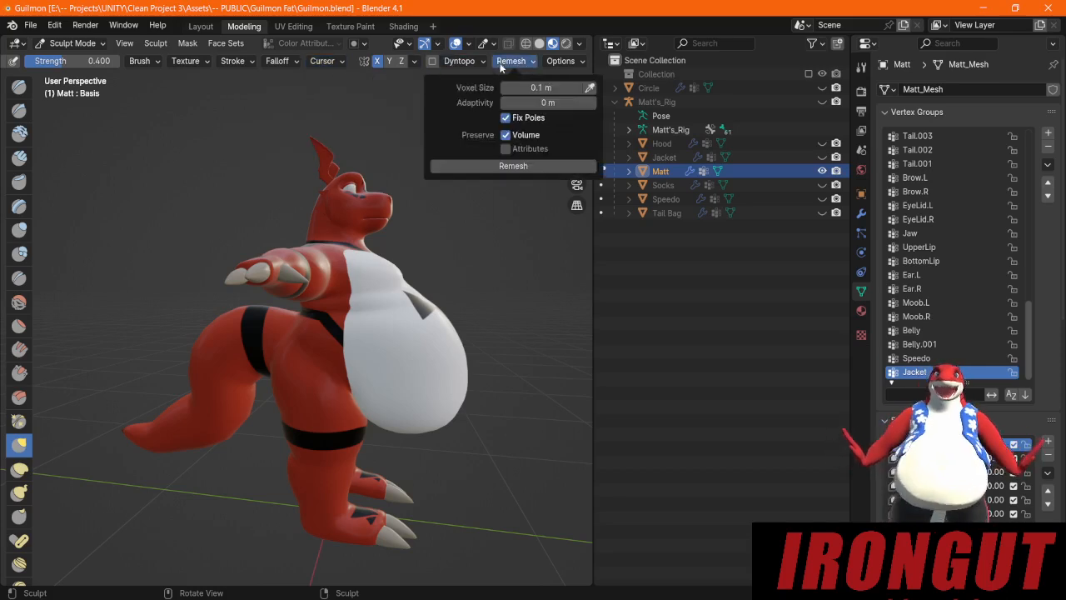
mouse_move(561, 67)
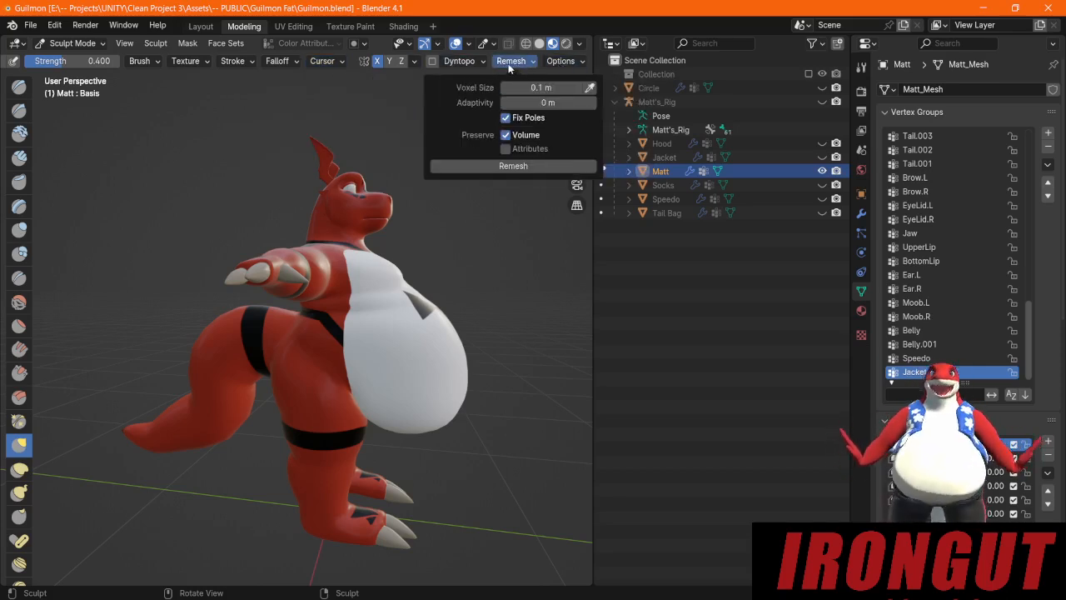
mouse_move(477, 67)
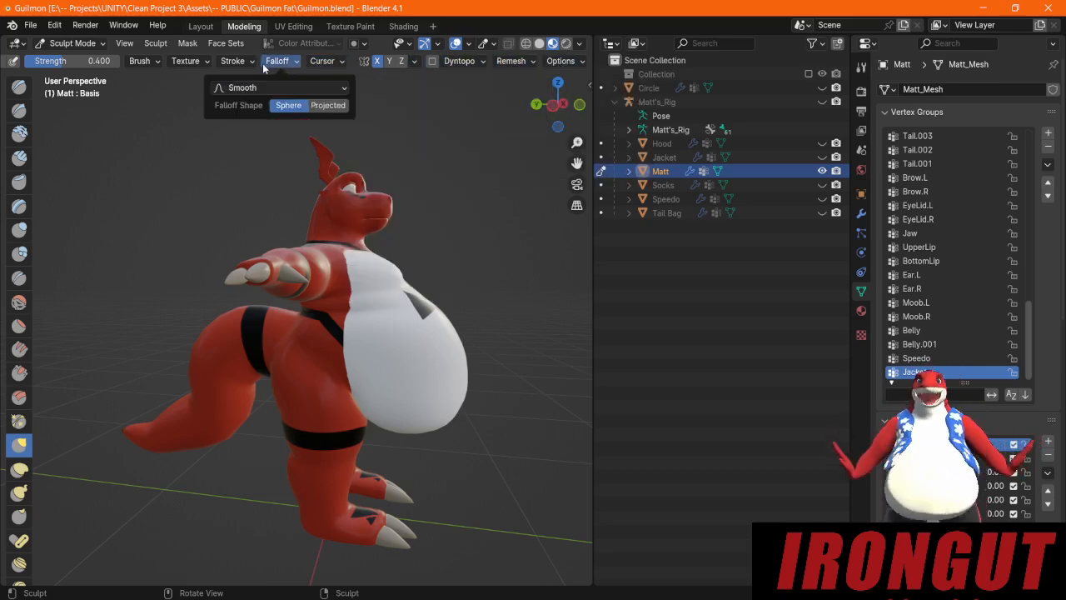
mouse_move(140, 62)
scroll(138, 61, "up", 5)
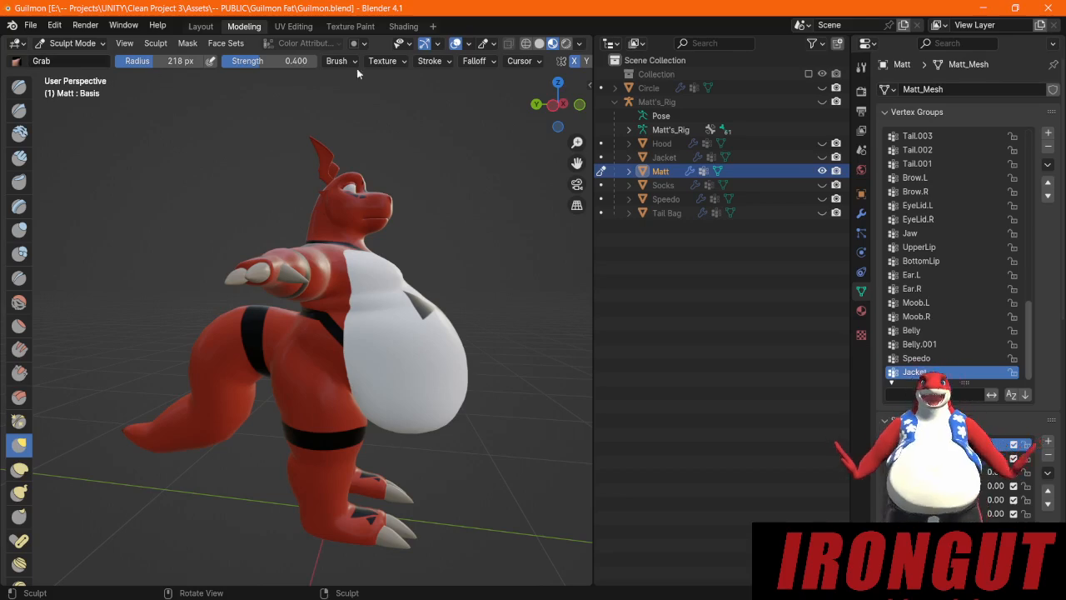
left_click(234, 44)
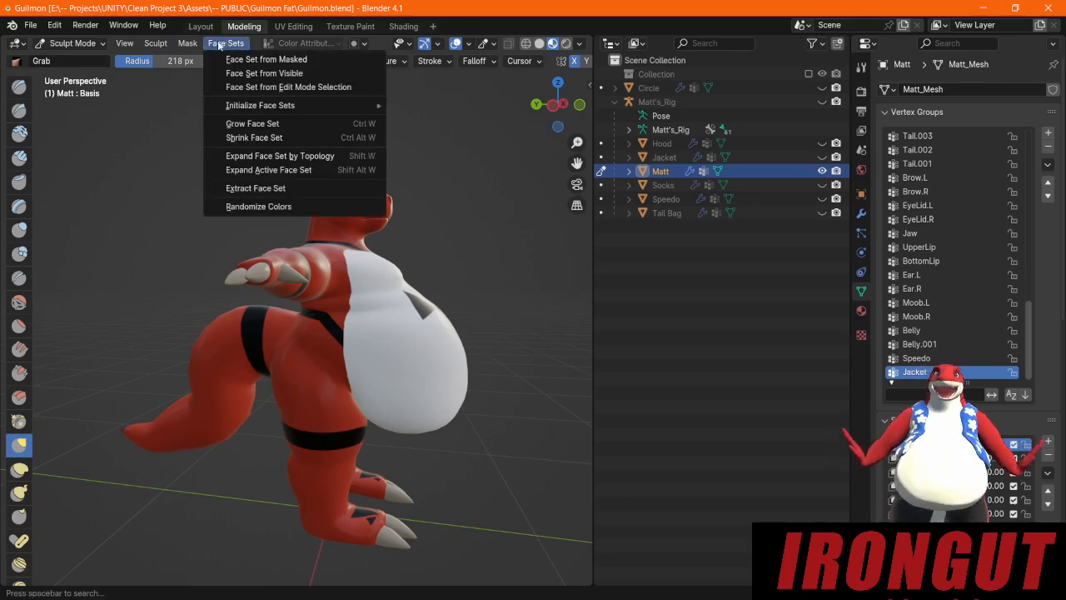
mouse_move(127, 46)
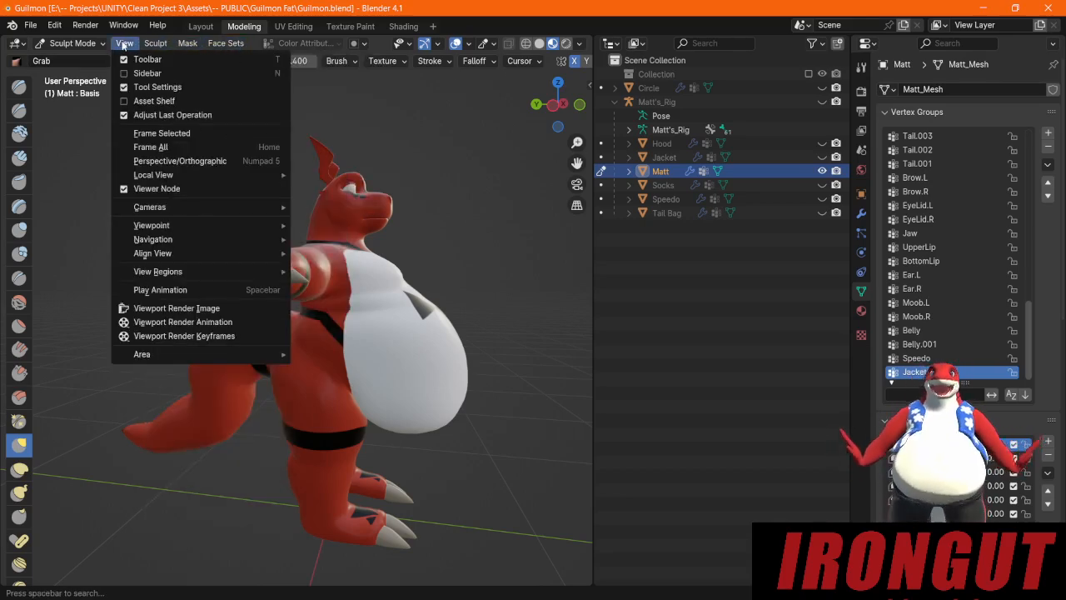
mouse_move(167, 44)
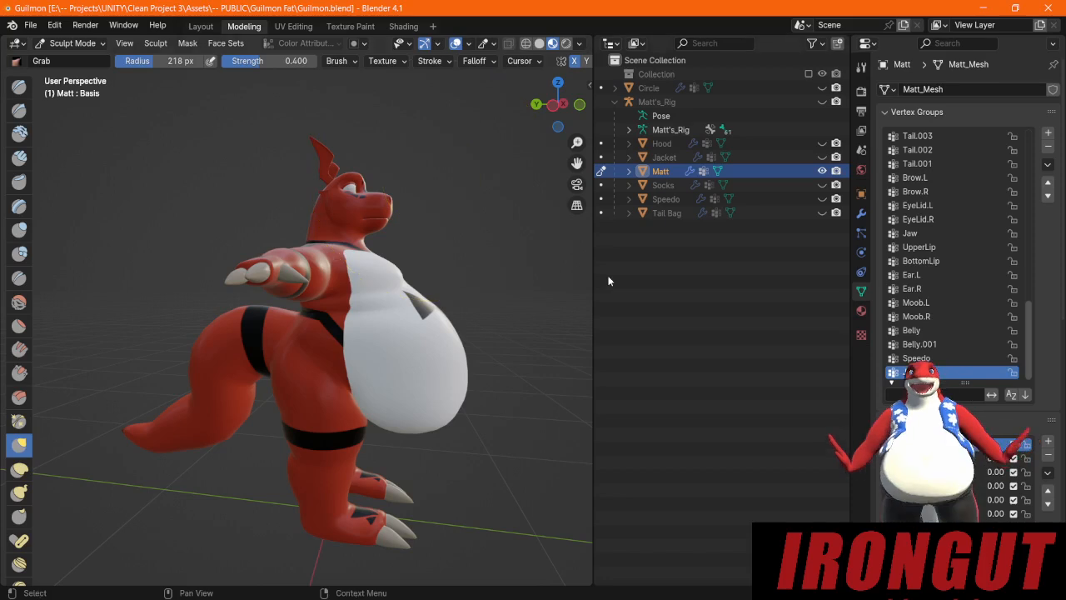
Step: Switch the viewport to Solid shading and examine the Matt mesh's belly, chest and head without textures from several angles
mouse_move(433, 308)
middle_mouse_down()
mouse_move(343, 372)
mouse_move(357, 379)
middle_mouse_up()
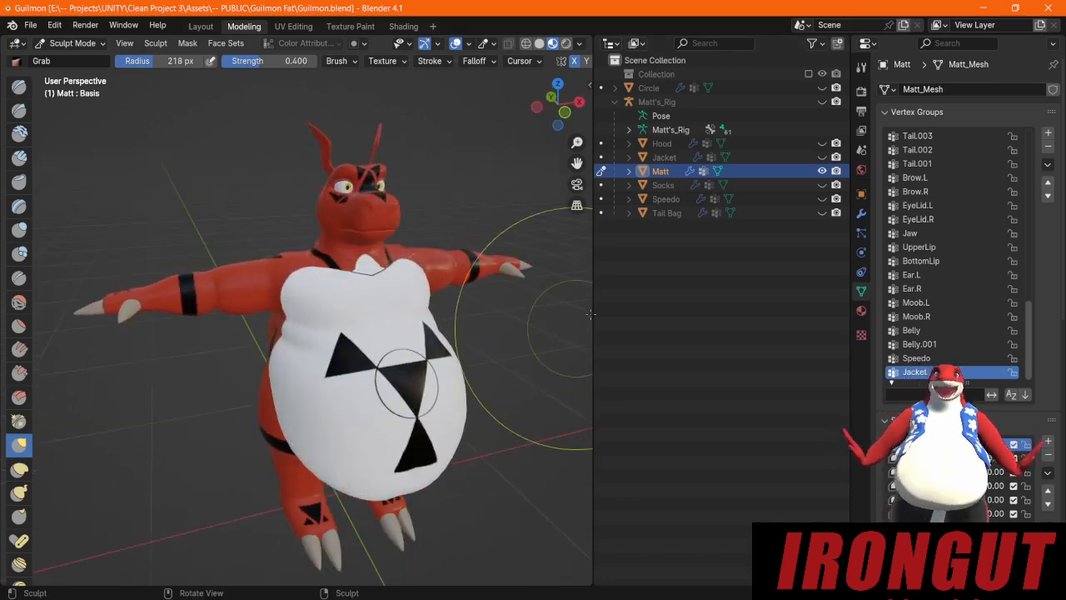
mouse_move(461, 414)
middle_mouse_down()
mouse_move(435, 357)
mouse_move(417, 358)
mouse_move(473, 403)
middle_mouse_up()
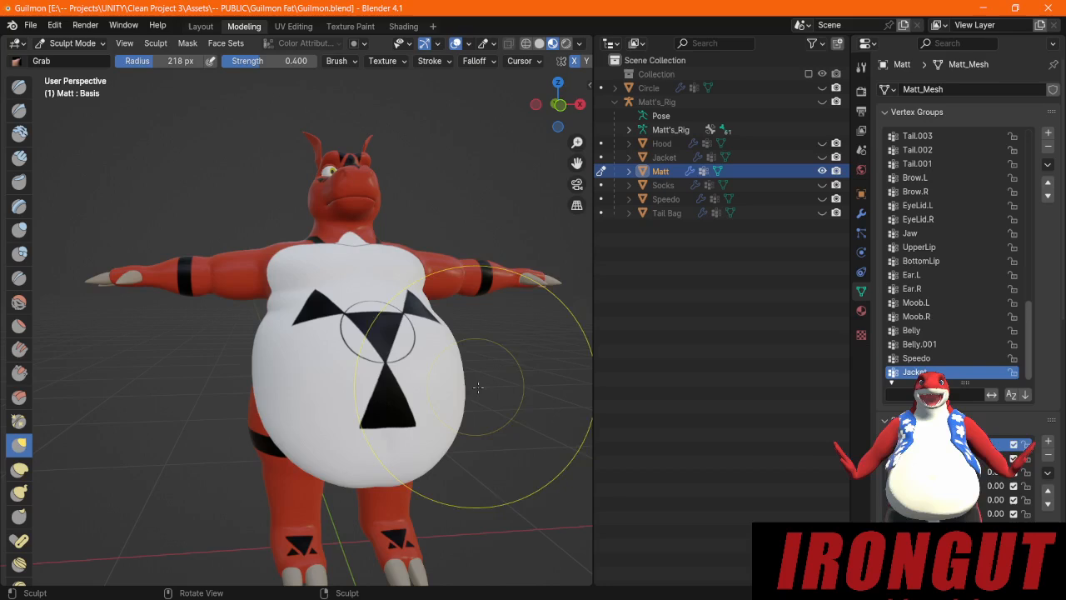
scroll(478, 441, "down", 2)
middle_click_drag(387, 345, 392, 390)
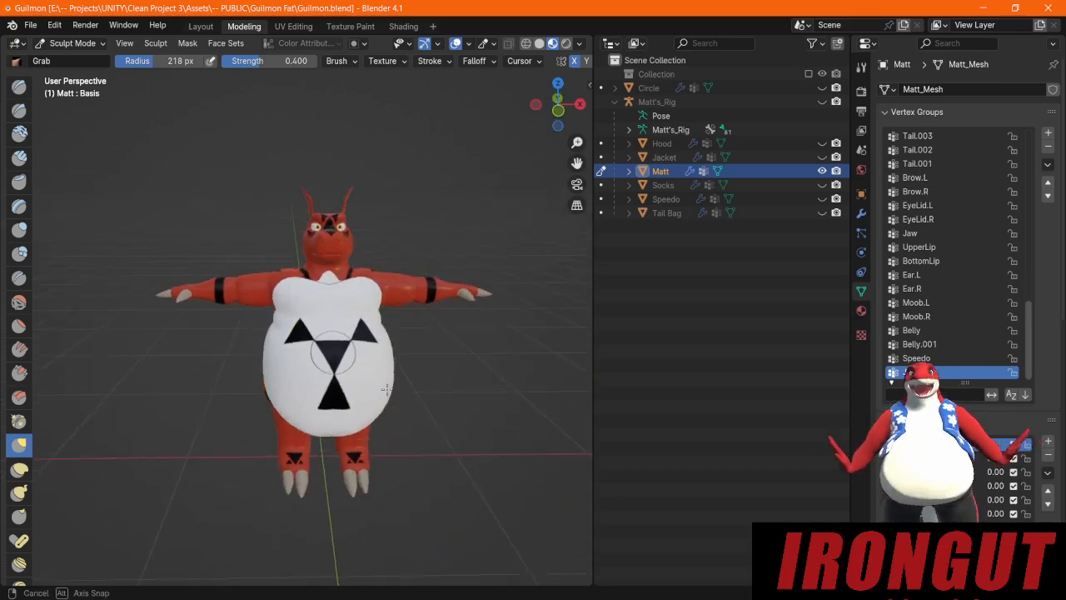
left_click(538, 43)
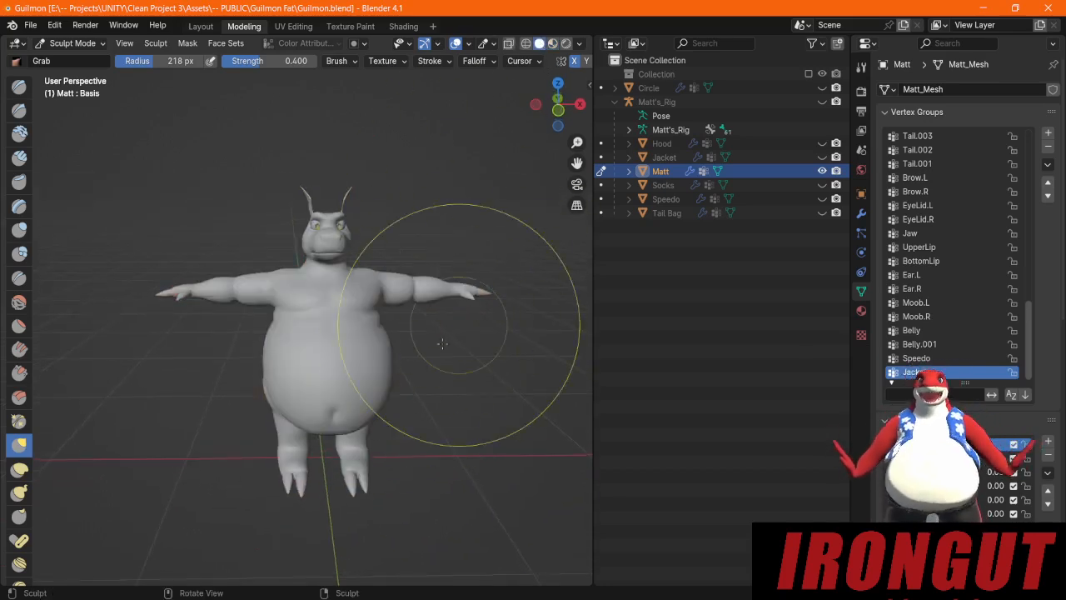
mouse_move(511, 225)
middle_mouse_down()
mouse_move(358, 322)
mouse_move(347, 371)
middle_mouse_up()
scroll(347, 371, "up", 1)
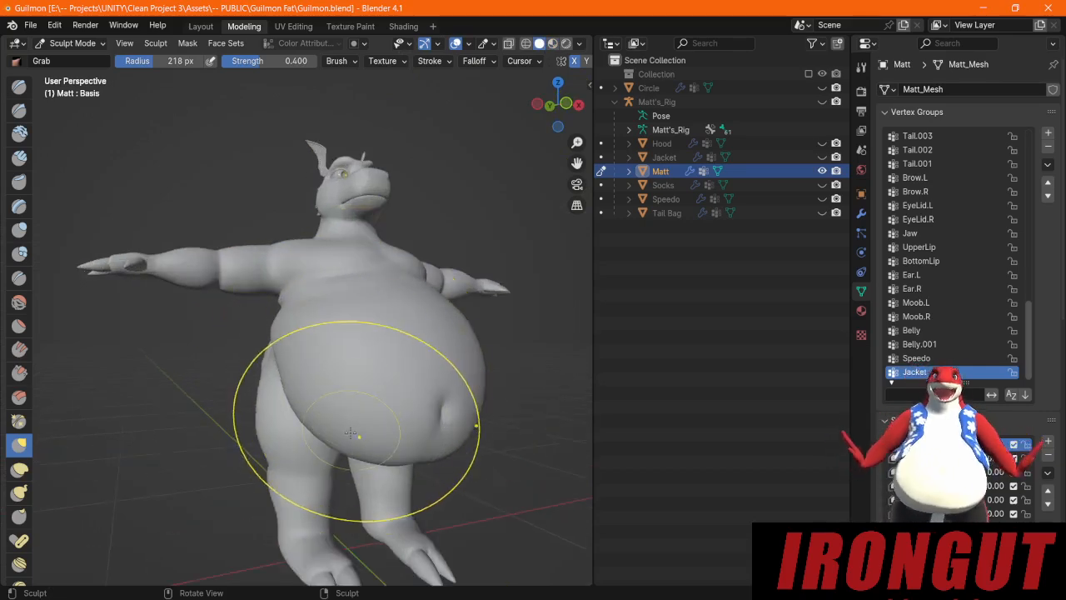
mouse_move(343, 423)
left_mouse_down()
mouse_move(298, 521)
mouse_move(321, 463)
left_mouse_up()
mouse_move(436, 359)
middle_mouse_down()
mouse_move(426, 357)
mouse_move(437, 354)
mouse_move(429, 358)
mouse_move(433, 329)
mouse_move(462, 345)
mouse_move(440, 344)
middle_mouse_up()
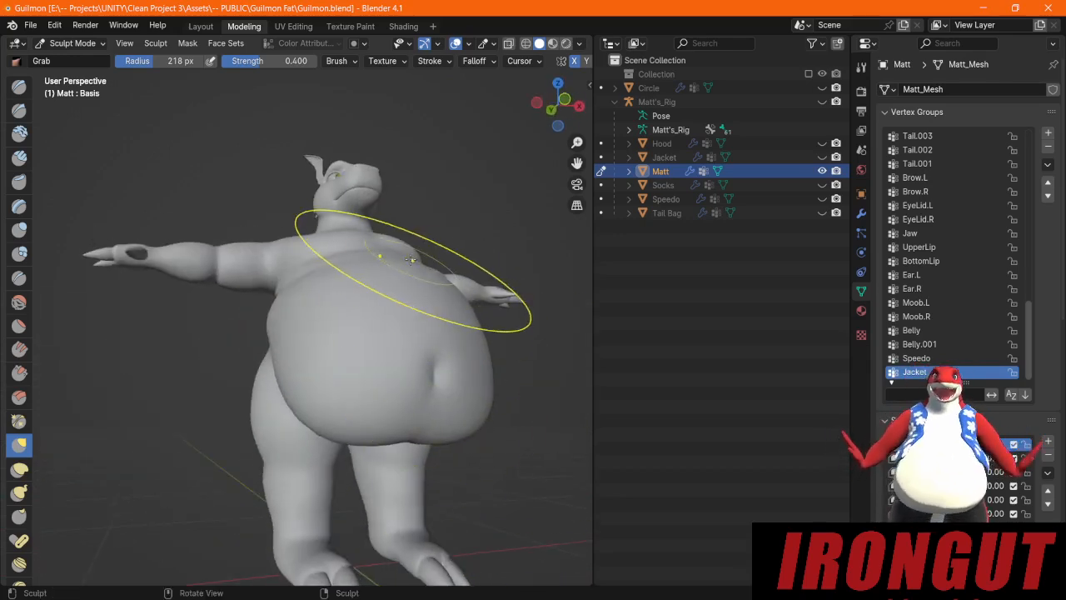
middle_click_drag(412, 250, 369, 142)
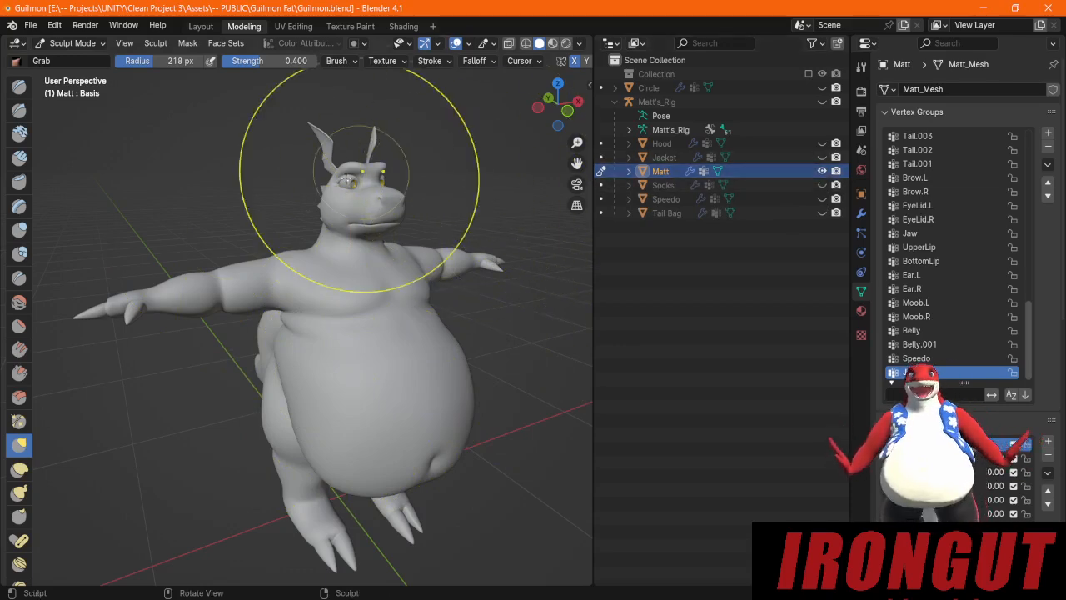
mouse_move(125, 193)
middle_mouse_down()
mouse_move(190, 219)
mouse_move(213, 301)
middle_mouse_up()
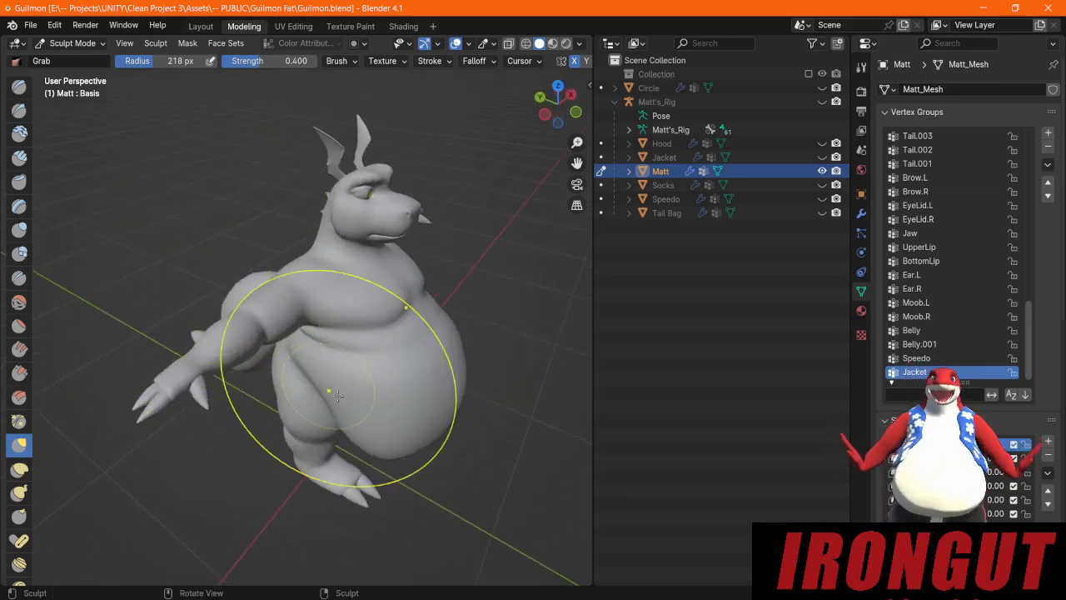